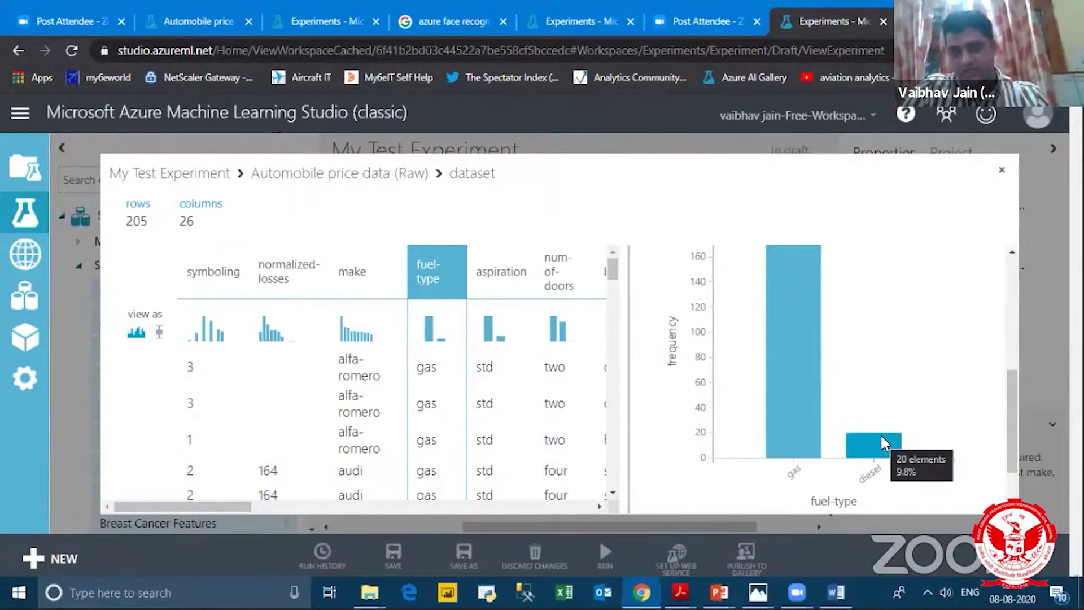
Step: Examine the fuel-type frequency chart and the neighbouring columns of the Automobile price data (Raw) dataset, closing the visualization when done
mouse_move(782, 326)
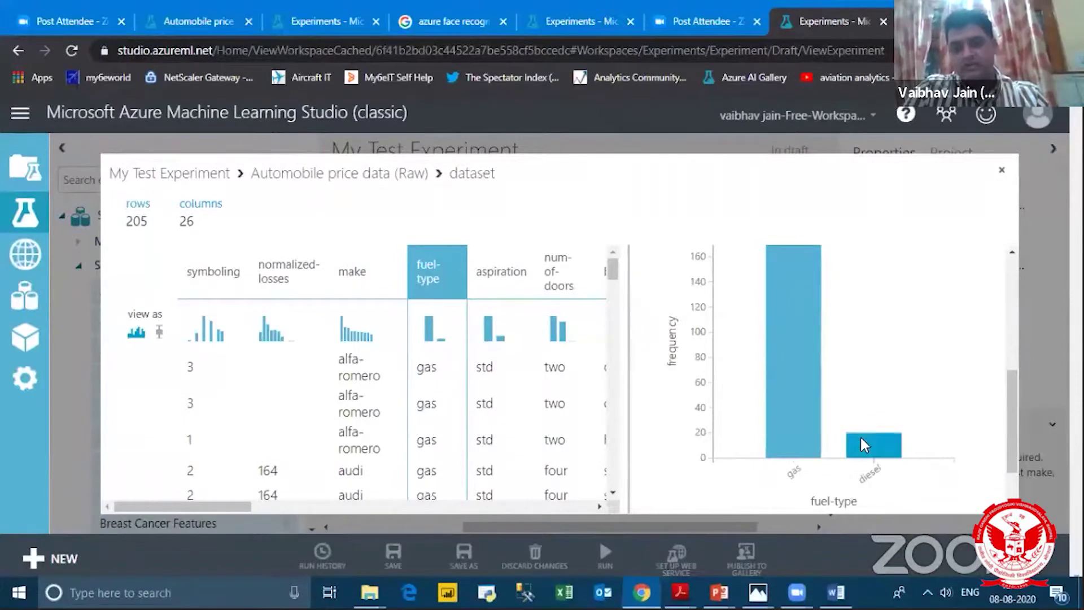
mouse_move(860, 438)
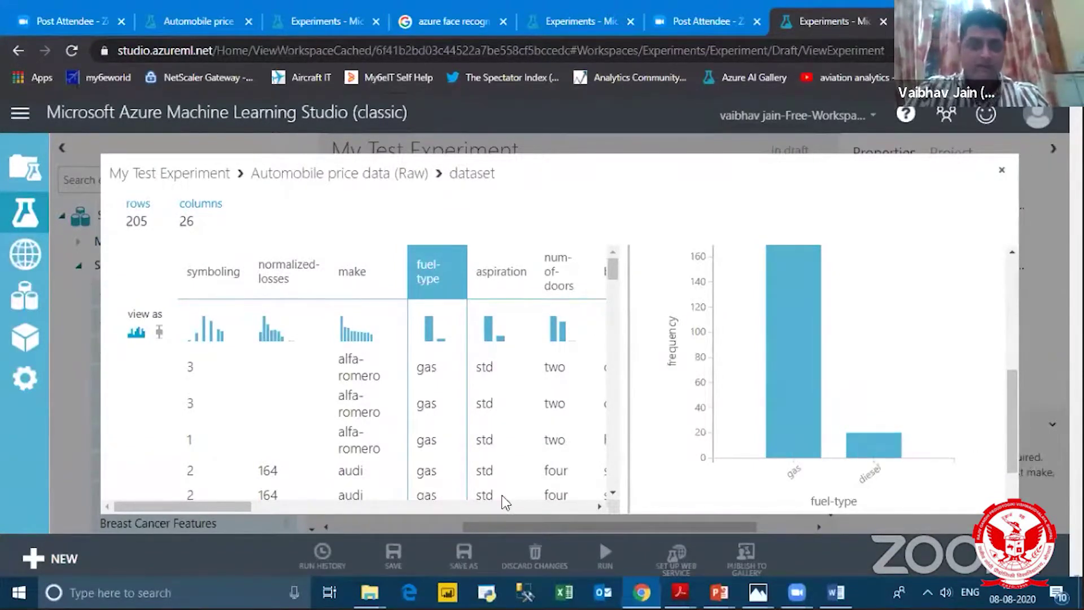
drag(230, 507, 248, 508)
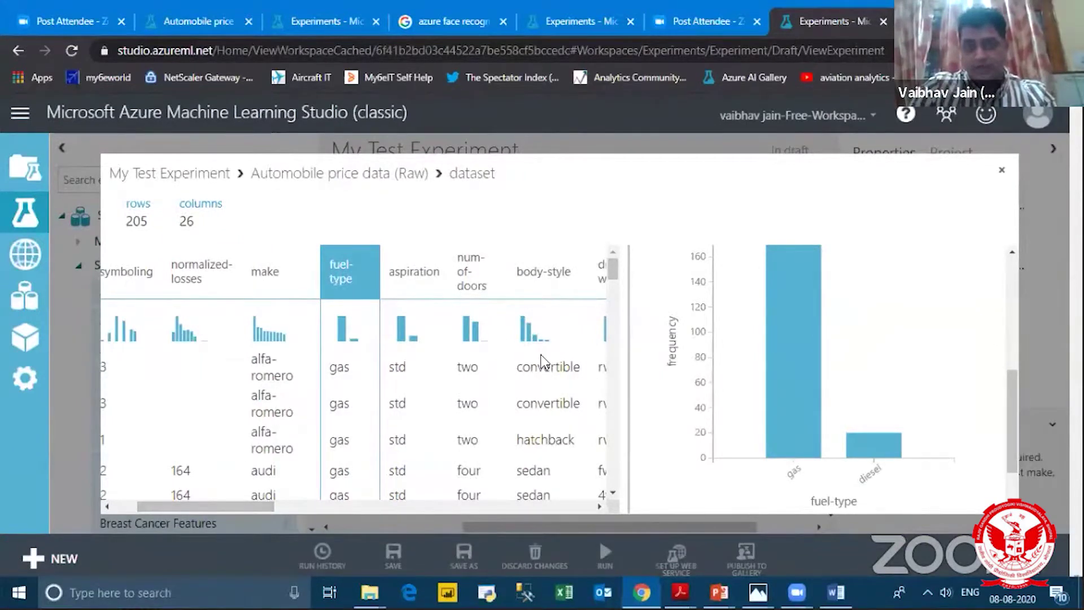
click(1002, 179)
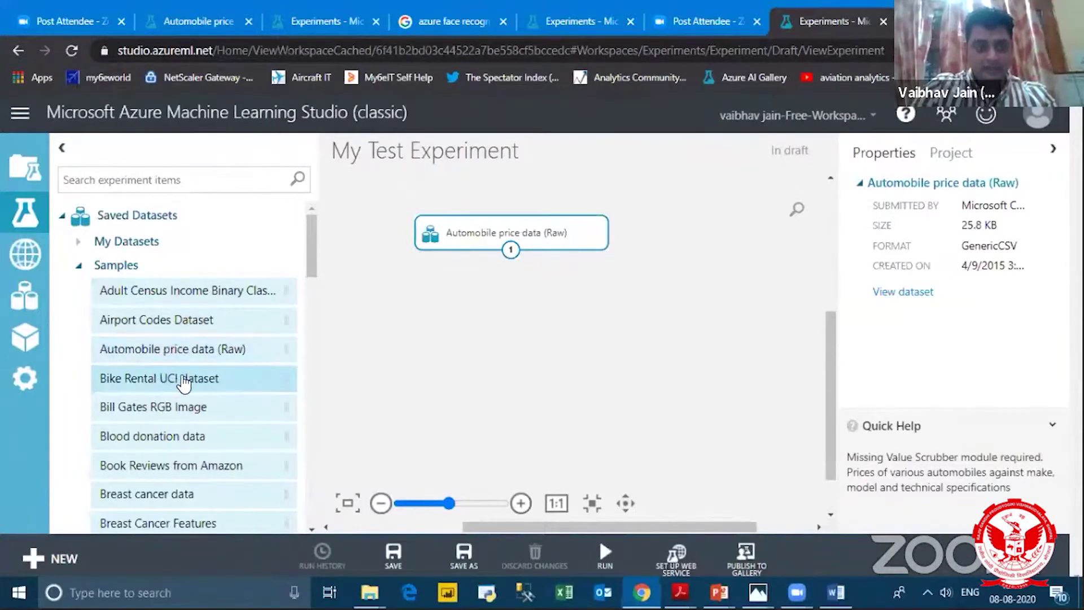
Step: Add the Bike Rental UCI dataset sample to the experiment canvas below Automobile price data (Raw) and visualize its data
drag(189, 380, 527, 310)
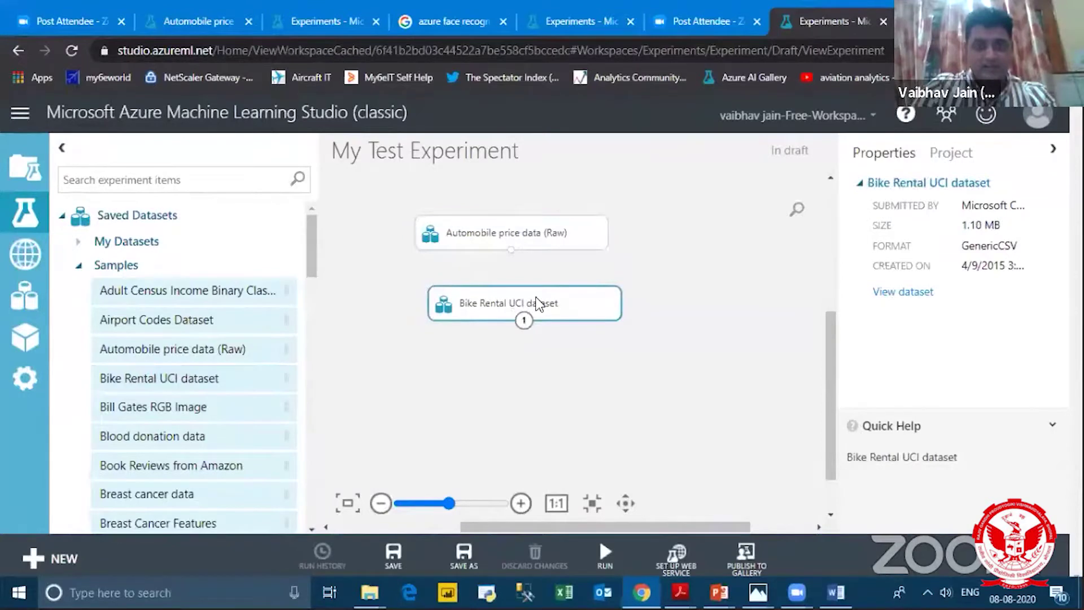
right_click(537, 305)
mouse_move(607, 418)
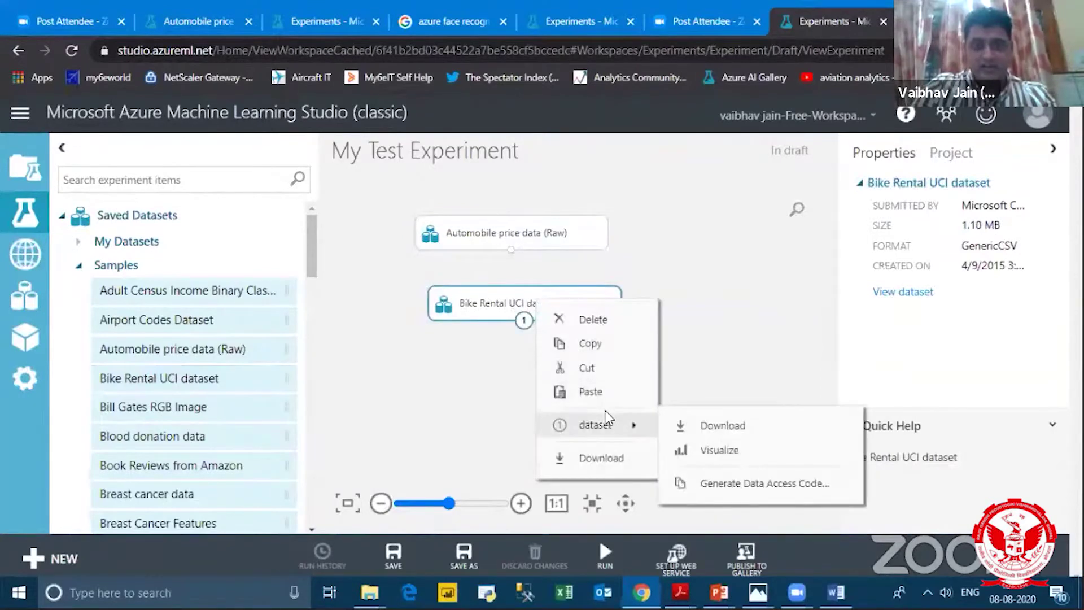
click(714, 450)
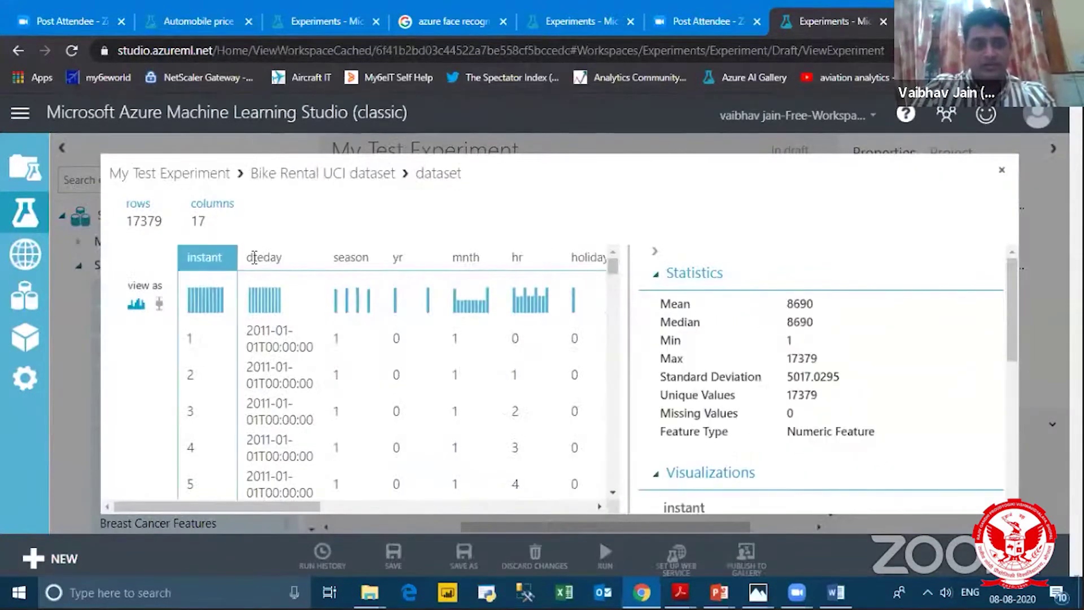
Step: Review the dteday, season, yr and mnth columns and the row count of the Bike Rental dataset, and close the visualization
click(254, 257)
click(352, 258)
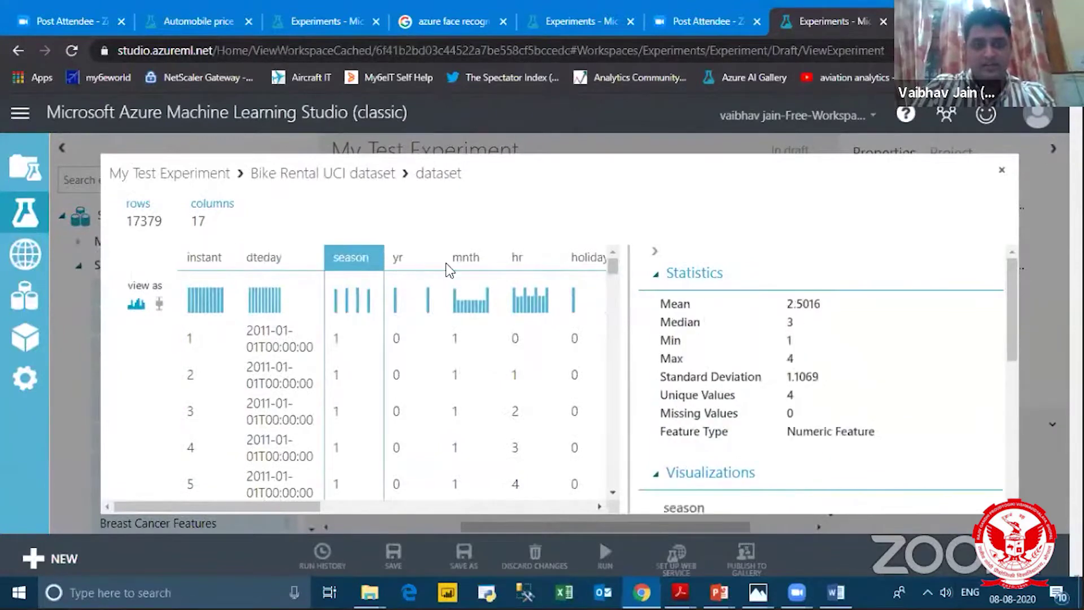
click(398, 257)
click(466, 258)
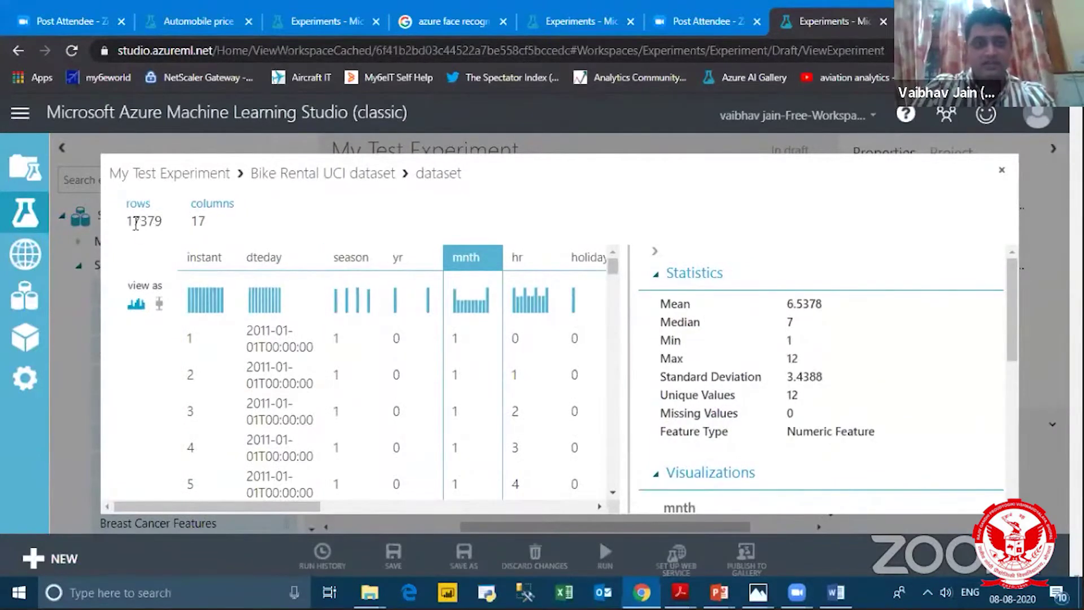
drag(135, 223, 167, 227)
click(169, 228)
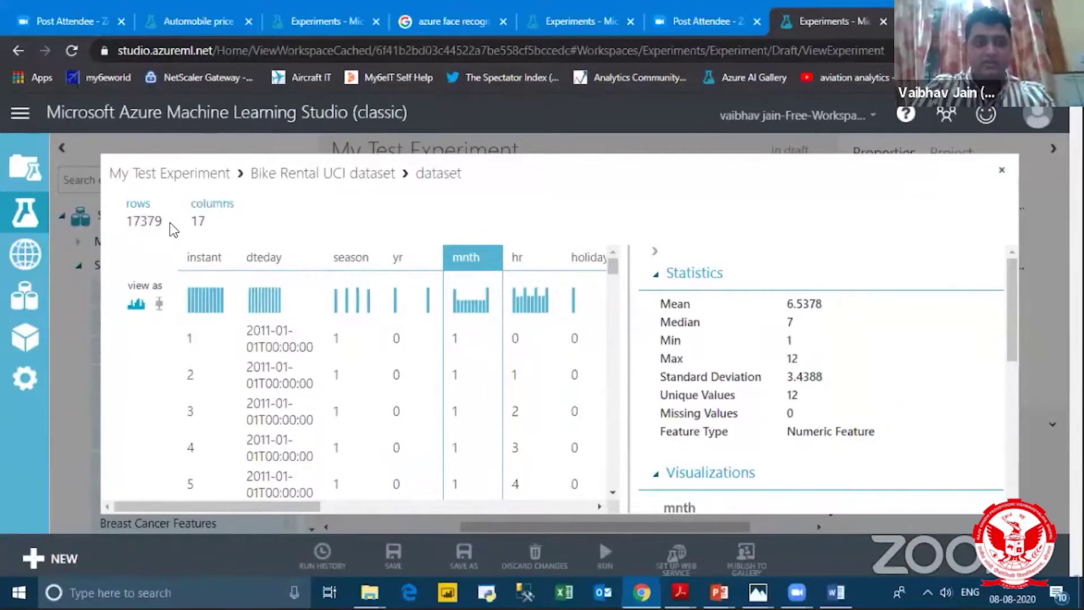
click(1001, 170)
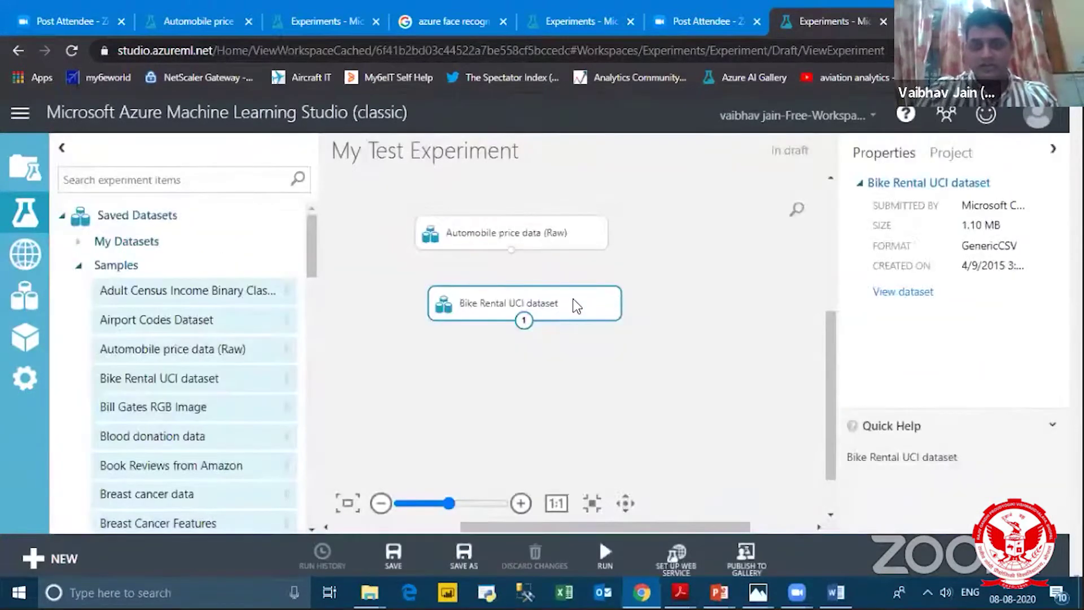
Step: Delete the Bike Rental UCI dataset and Automobile price data (Raw) from the experiment canvas
key(Delete)
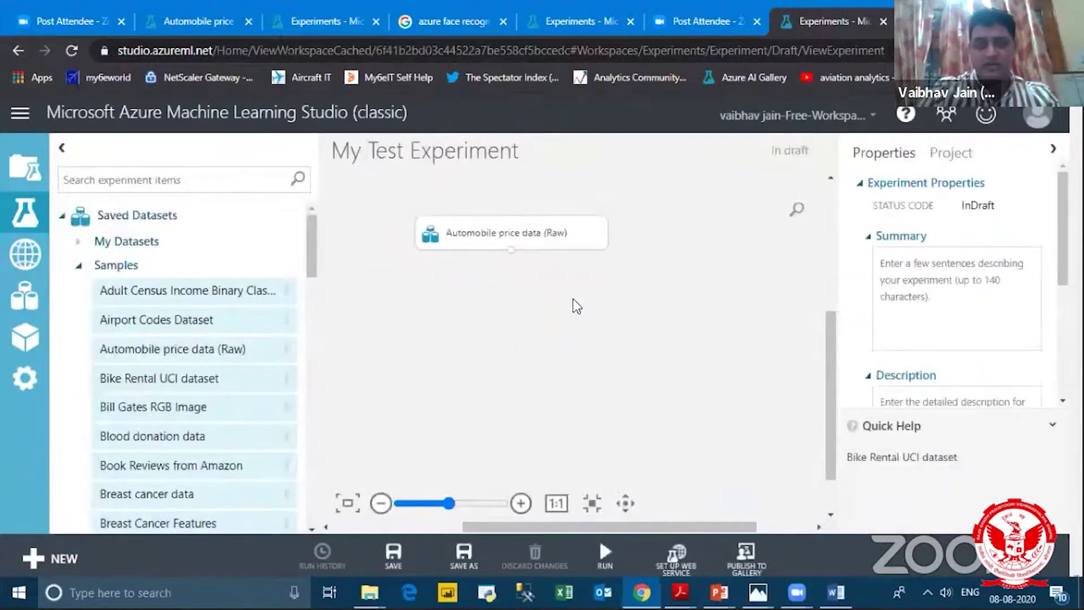
click(531, 237)
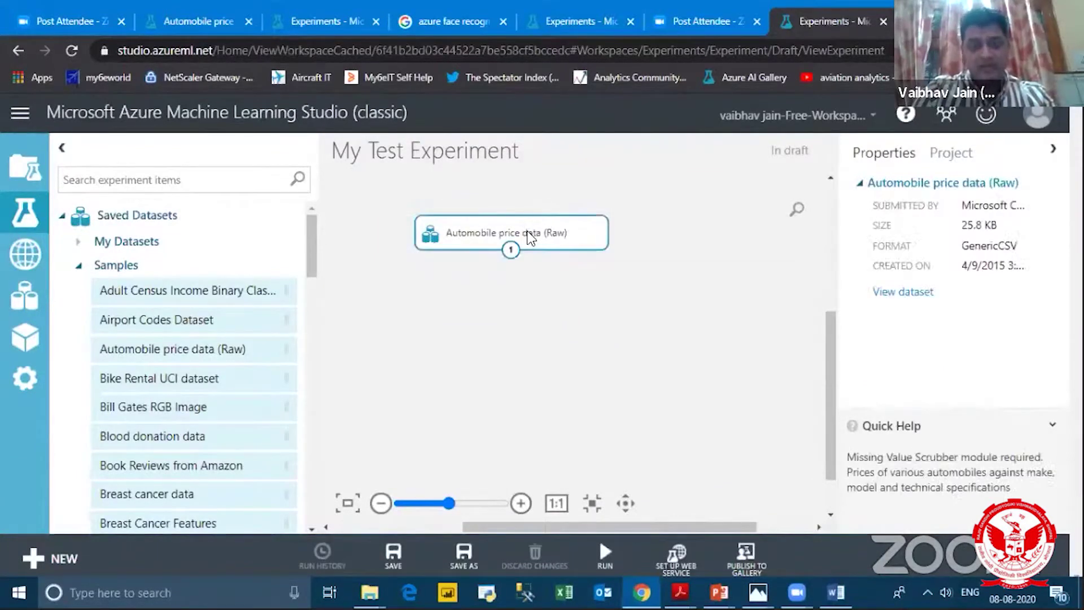
key(Delete)
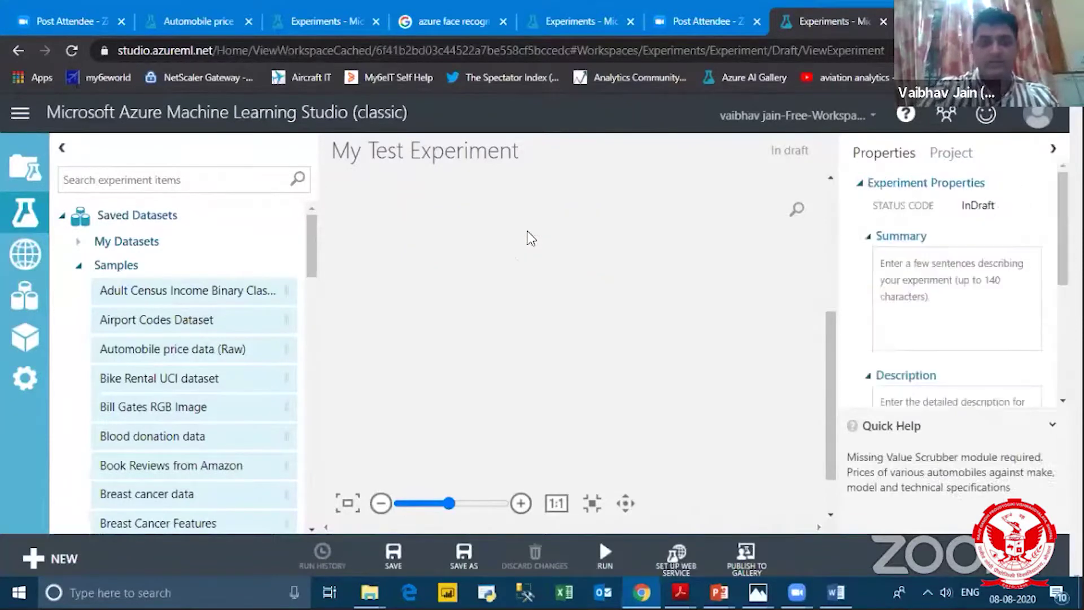
Step: Collapse the sample datasets, leave the experiment without saving its changes, and look through the workspace's own datasets
click(80, 266)
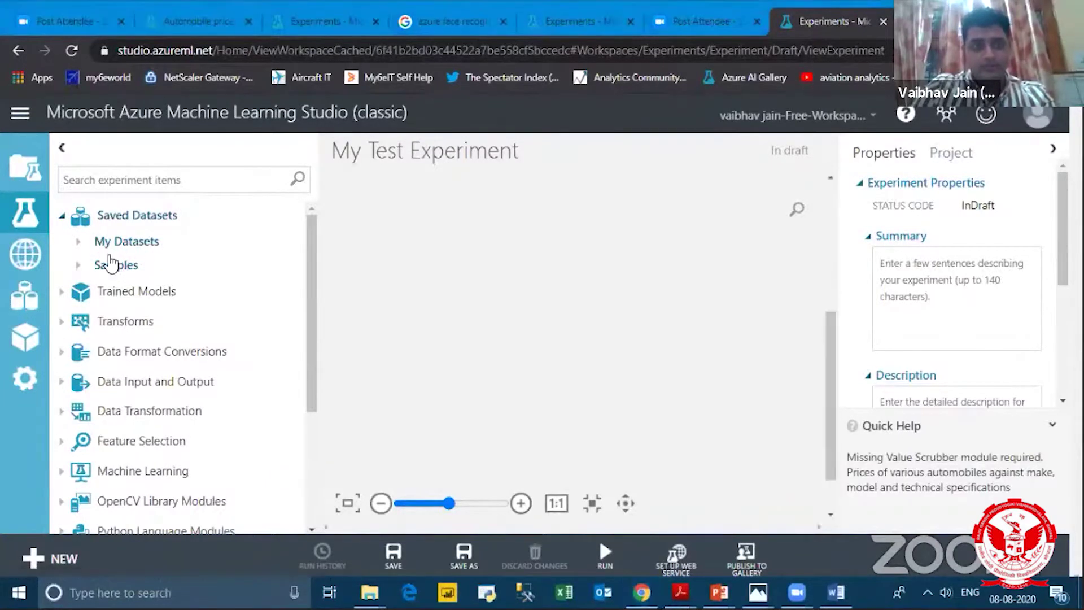
click(31, 304)
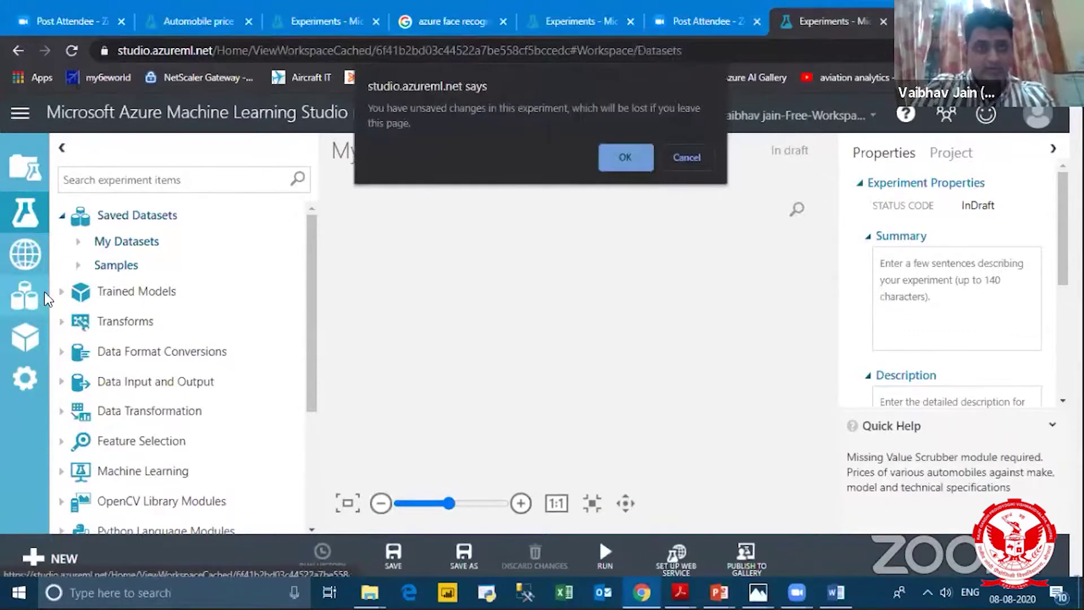
key(Return)
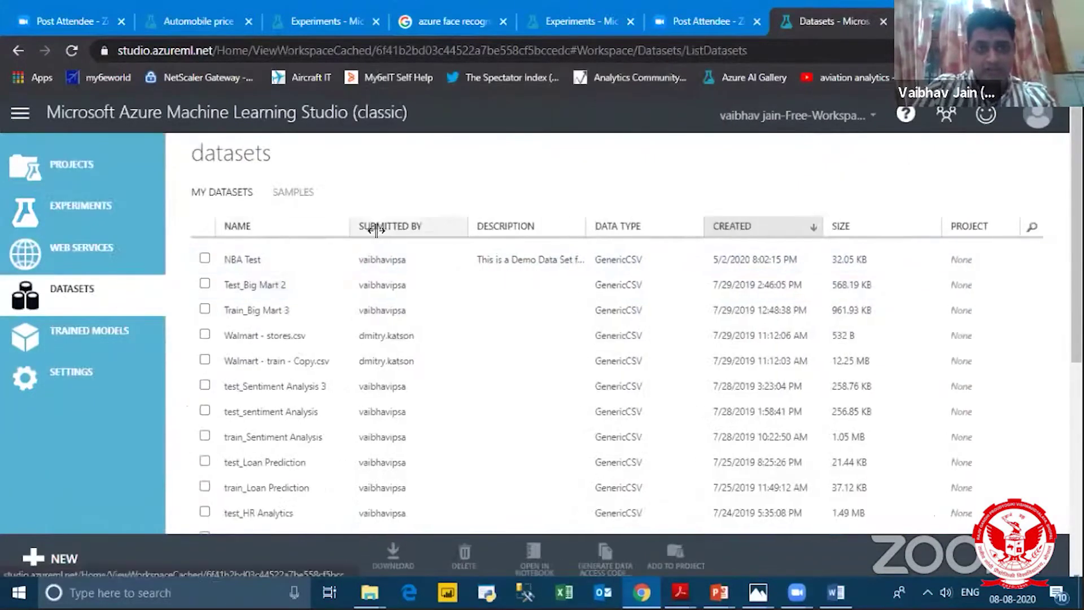
scroll(332, 411, down, 7)
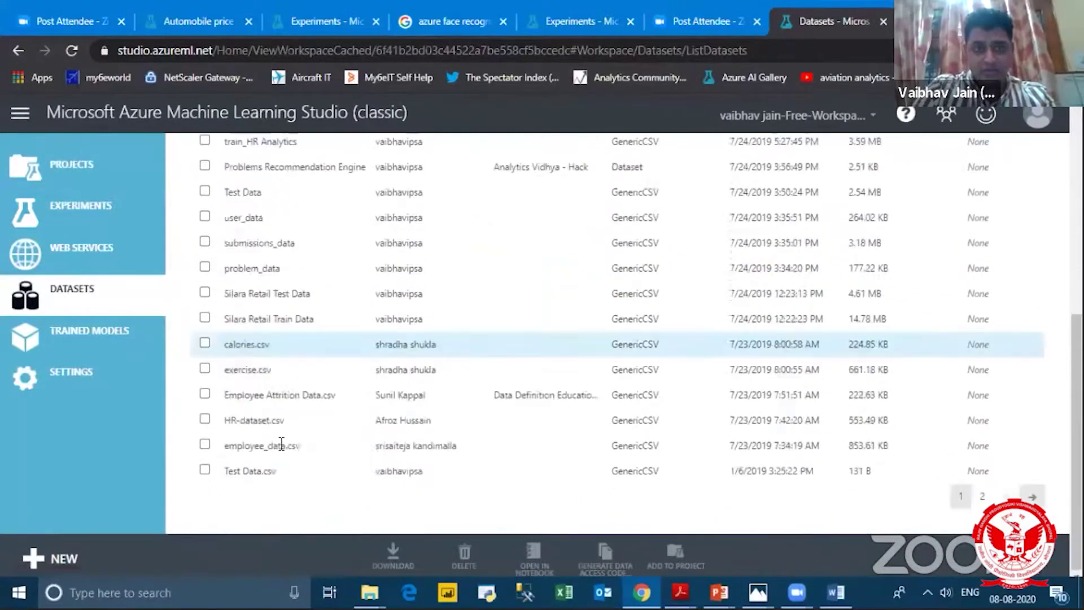
scroll(281, 443, up, 7)
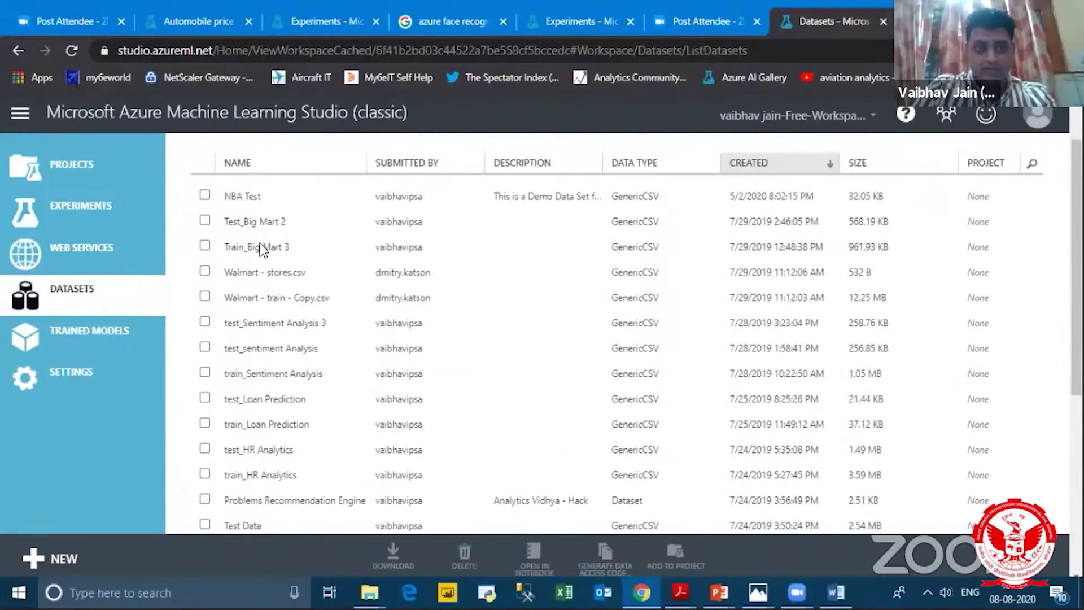
scroll(265, 429, down, 2)
scroll(248, 421, up, 3)
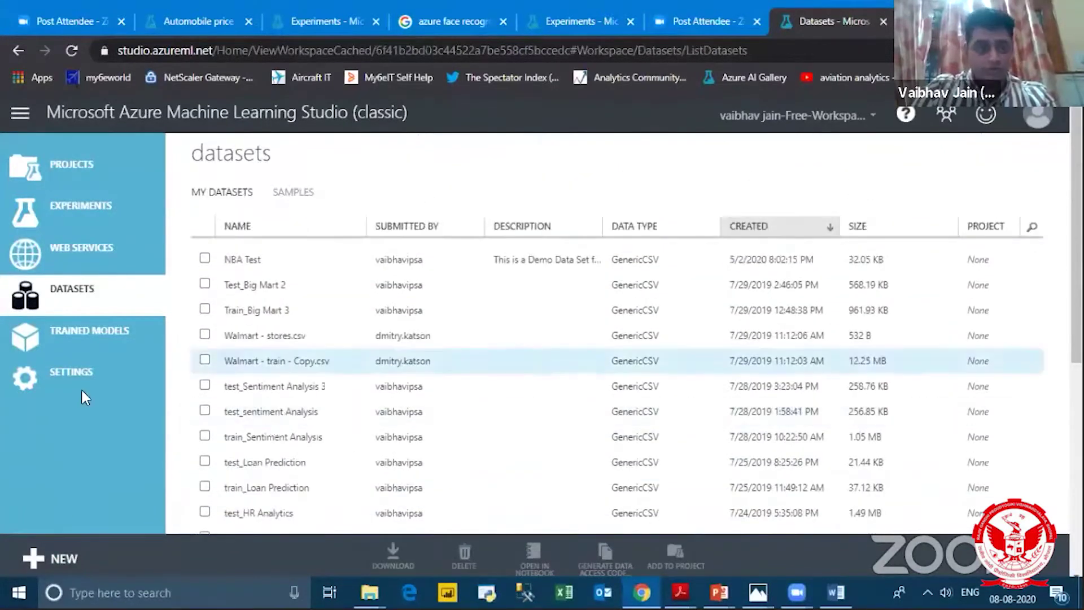
Step: Start a new dataset upload from a local file and choose nba (1).csv from the DS Projects folder in Downloads
click(58, 554)
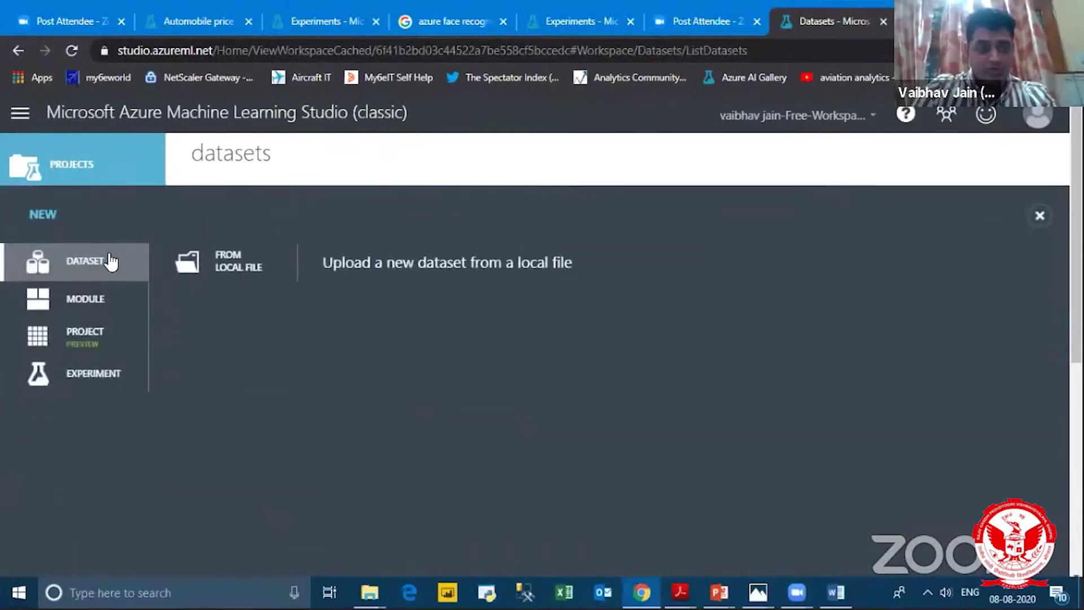
click(232, 269)
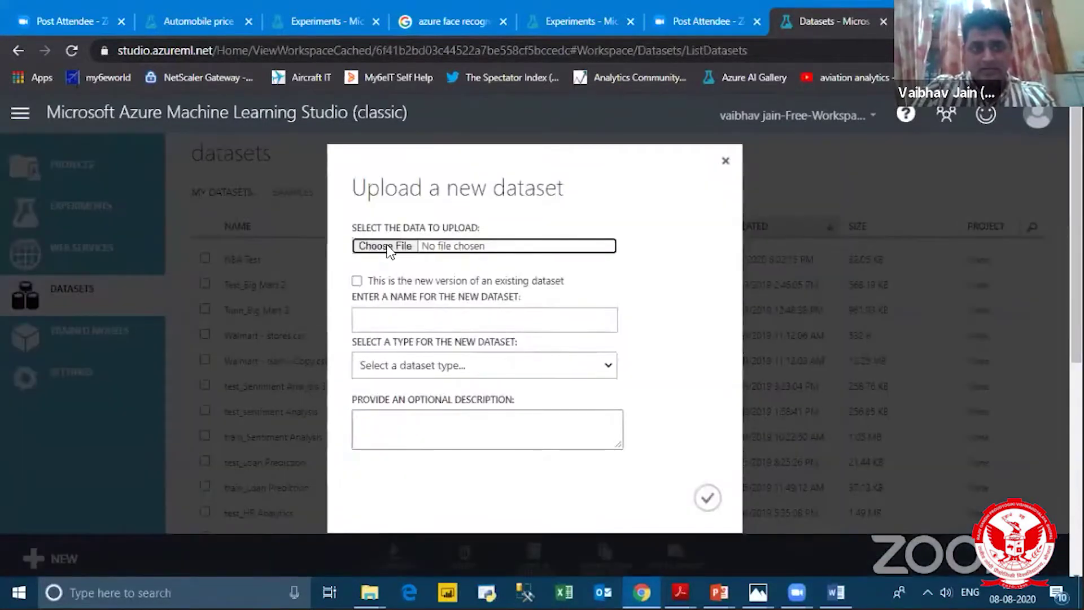
click(390, 249)
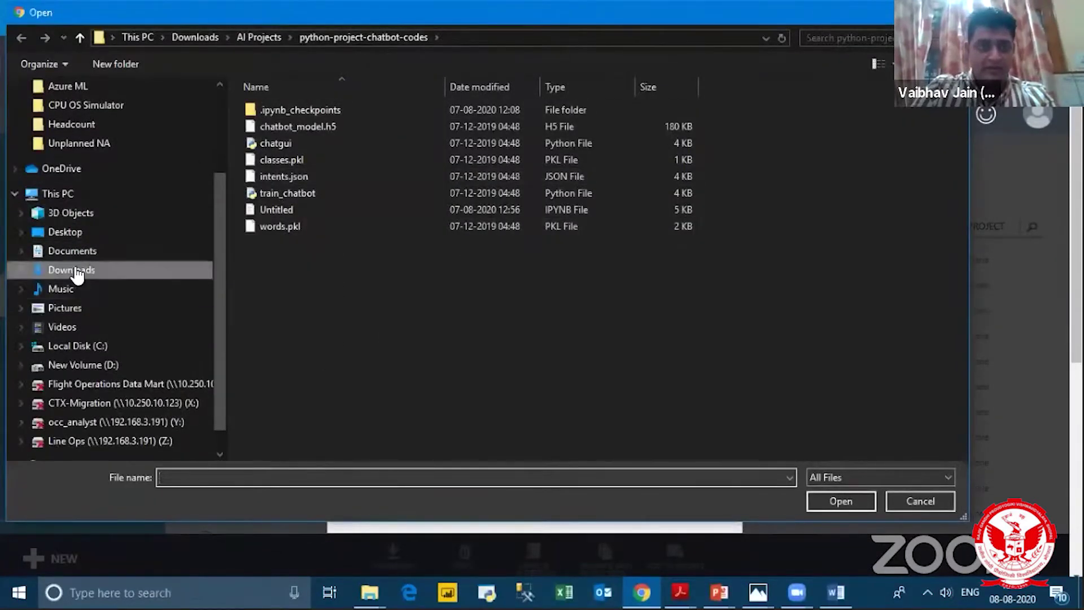
click(97, 268)
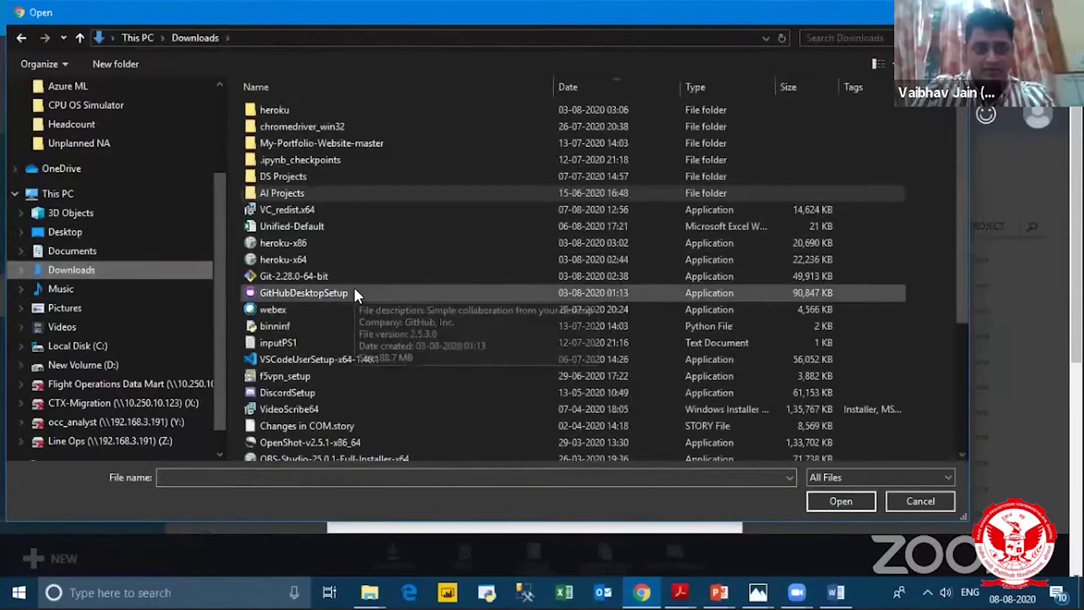
scroll(294, 419, down, 4)
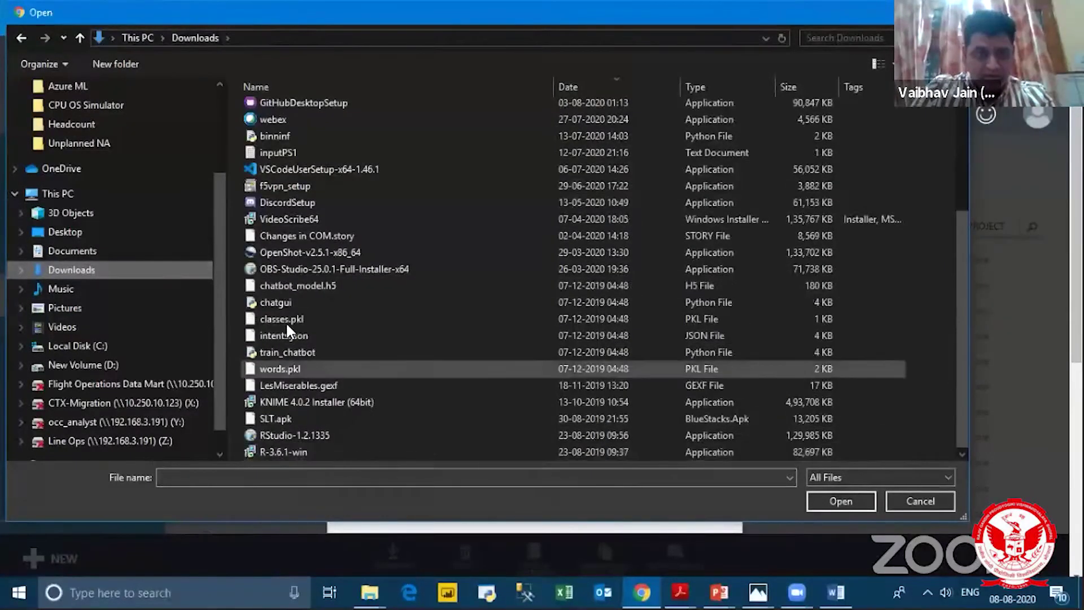
scroll(307, 299, up, 4)
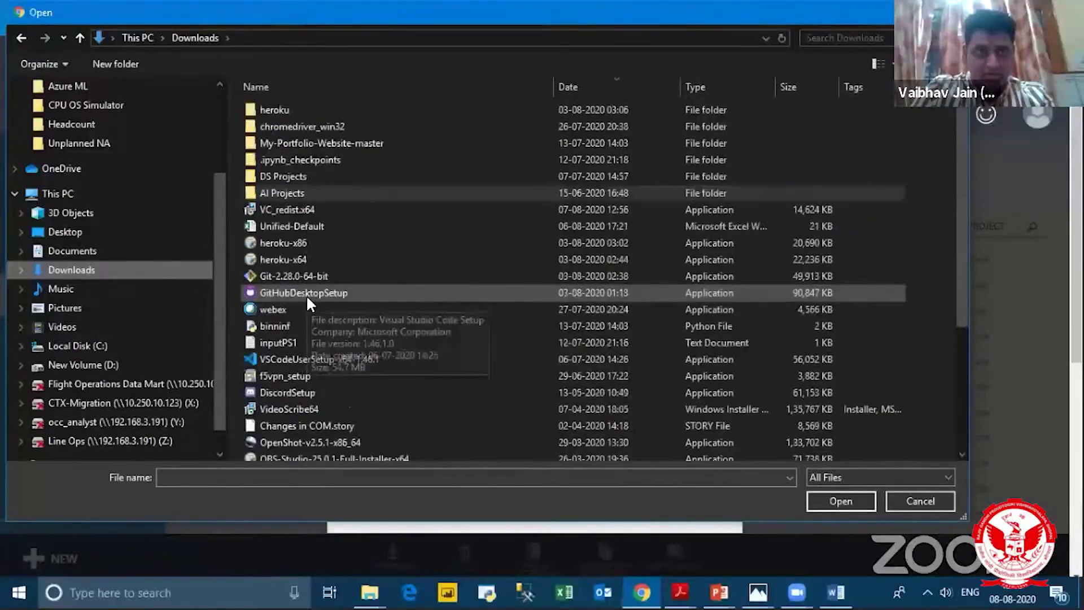
click(286, 174)
key(Return)
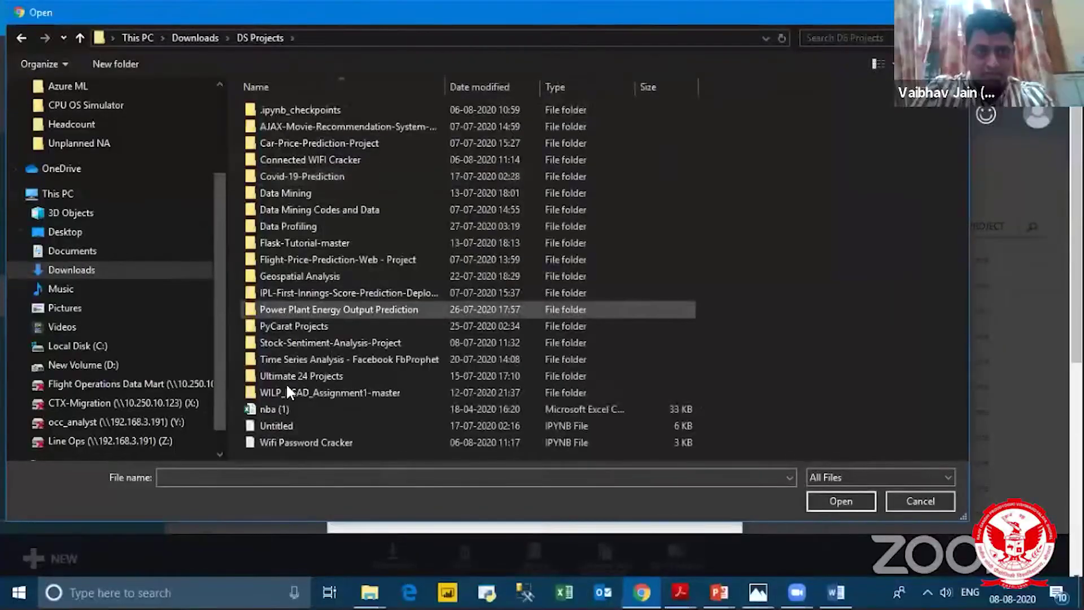
click(279, 408)
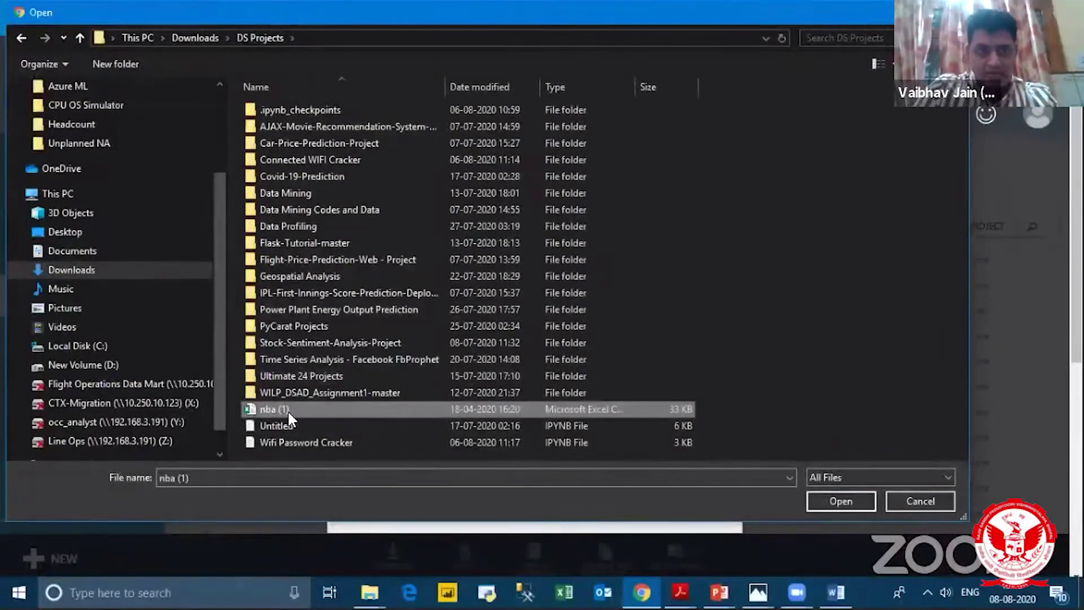
click(841, 501)
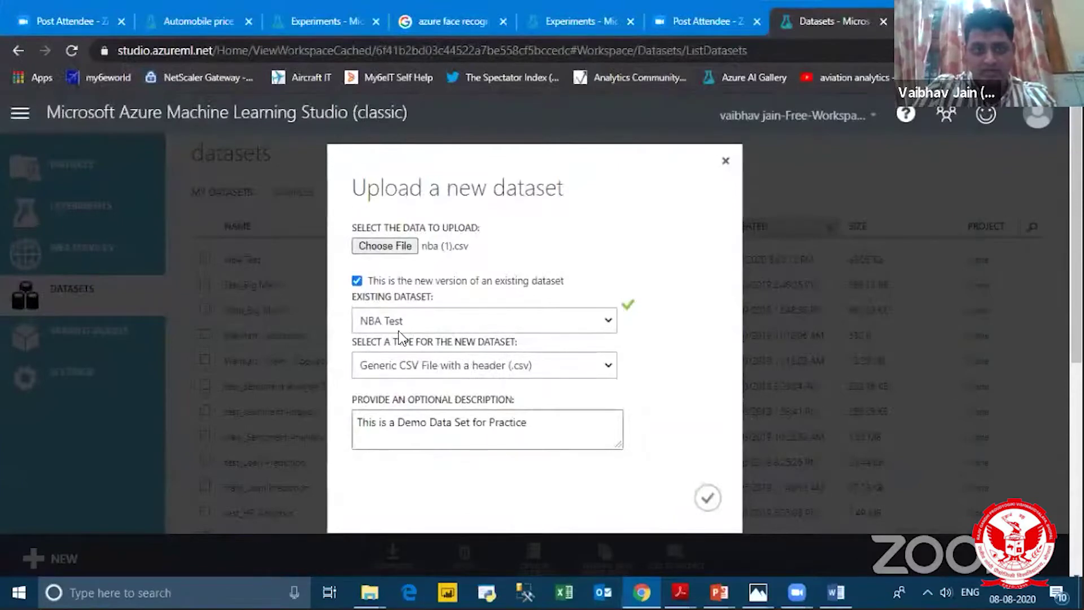
Step: Upload the file as a new version of the NBA Test dataset, keeping the type Generic CSV File with a header (.csv)
click(410, 370)
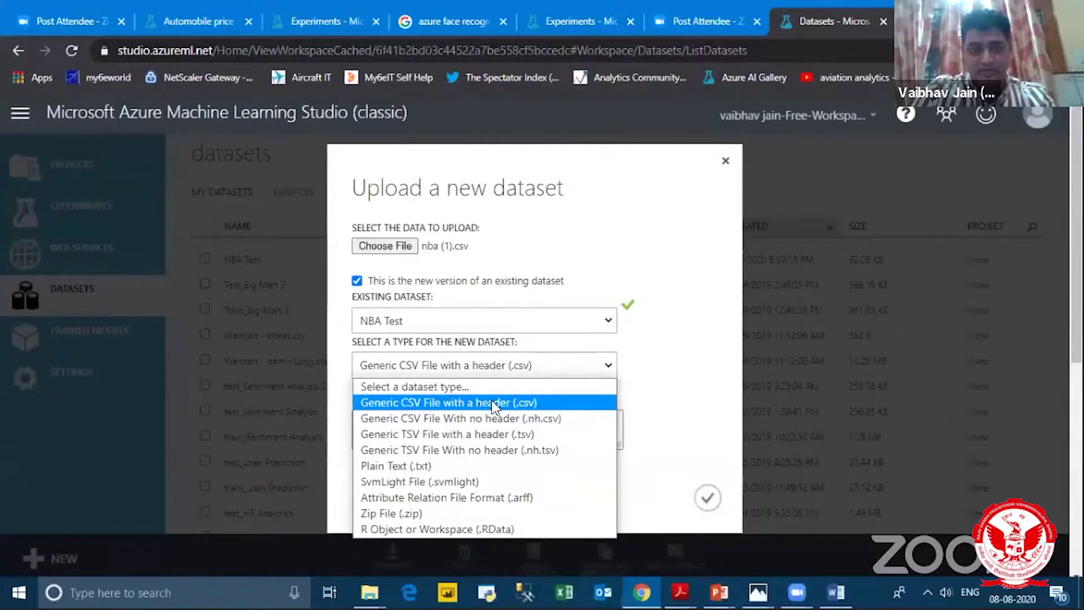
click(427, 368)
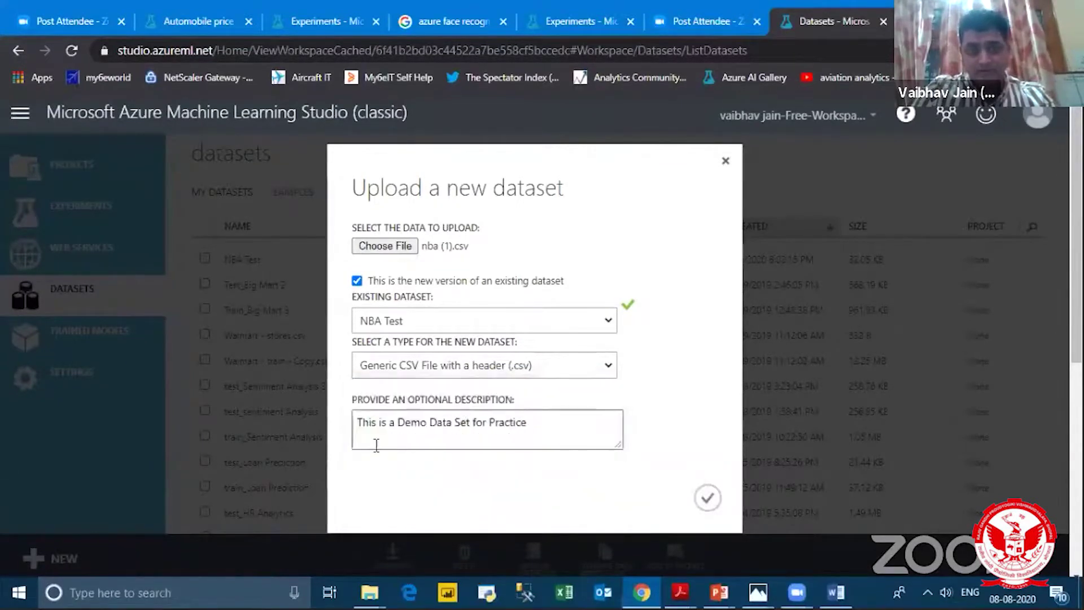
drag(364, 427, 558, 435)
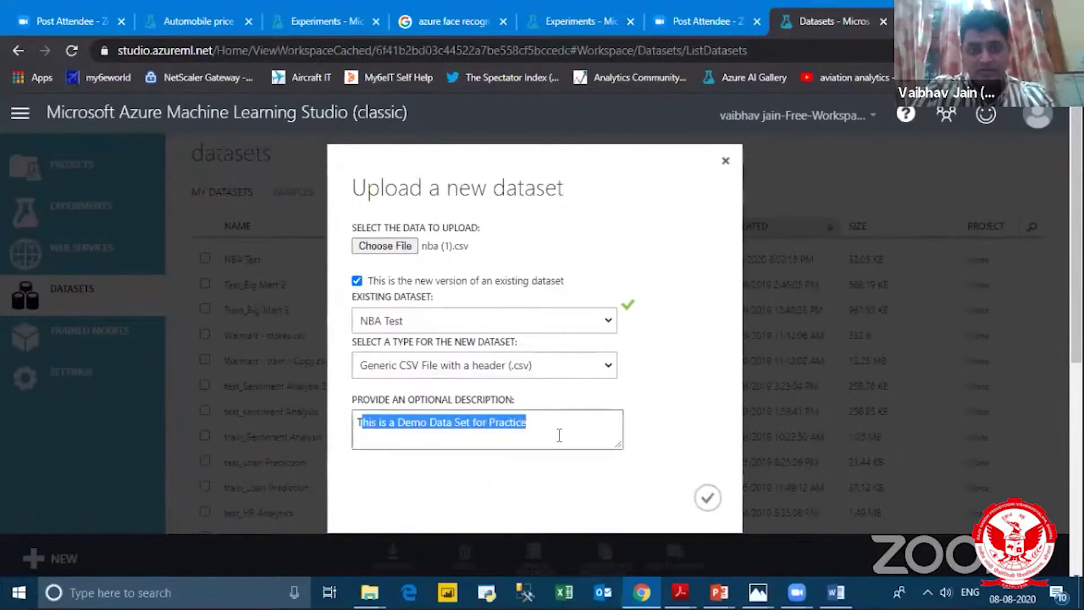
click(664, 400)
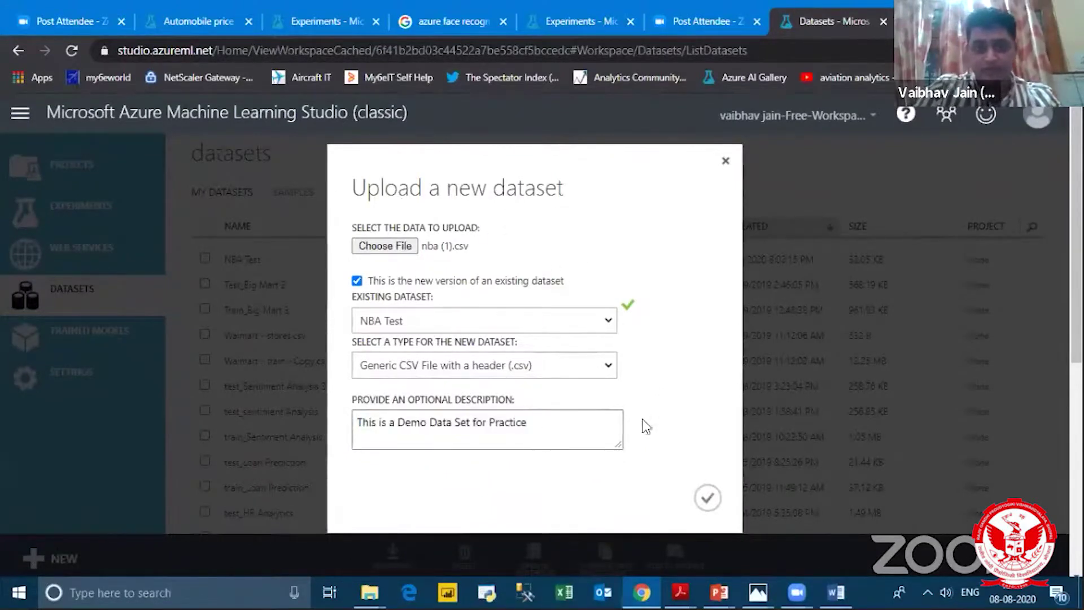
click(709, 498)
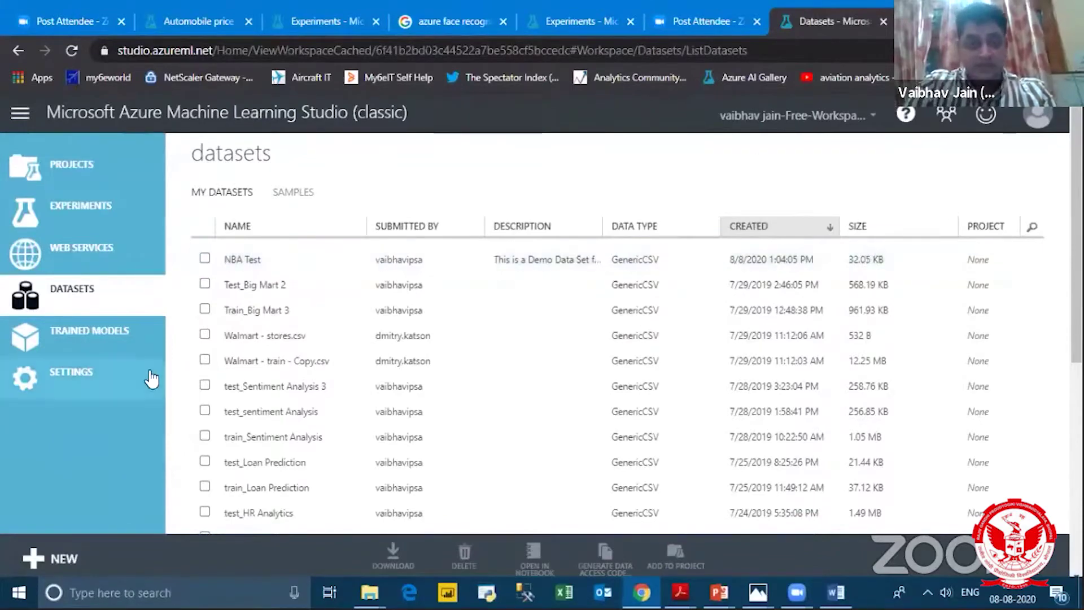
Step: Select and deselect the Walmart - train - Copy.csv and test_HR Analytics datasets in turn to view the available dataset actions
click(205, 362)
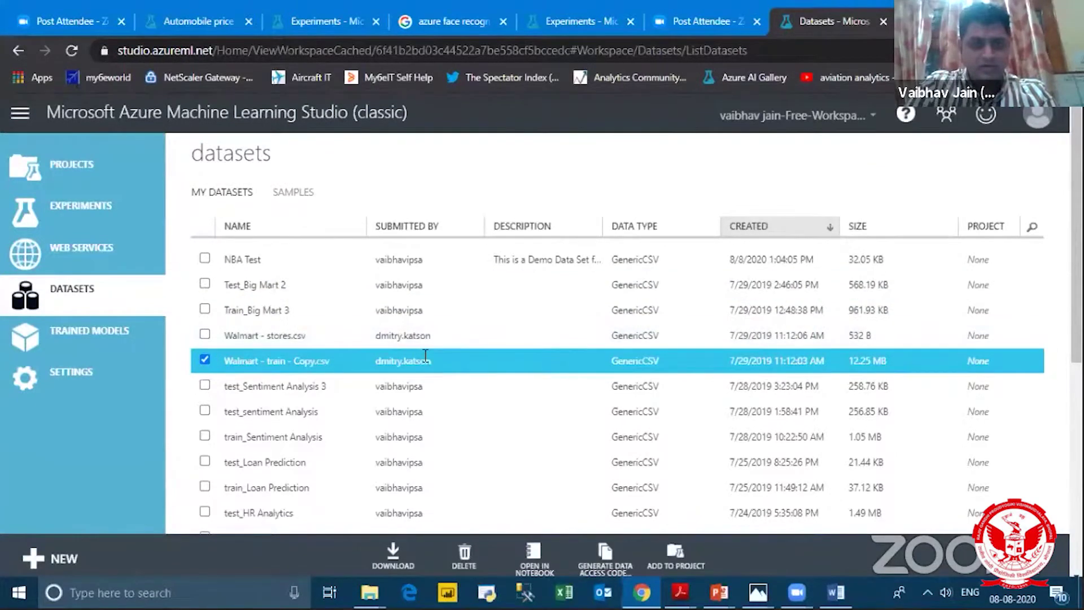
click(205, 361)
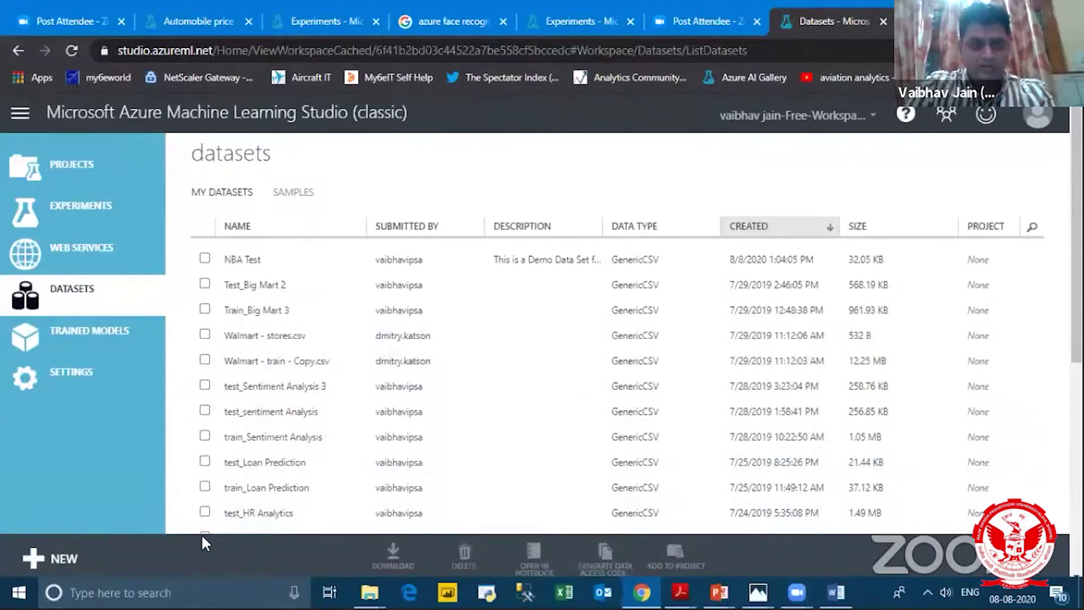
click(204, 512)
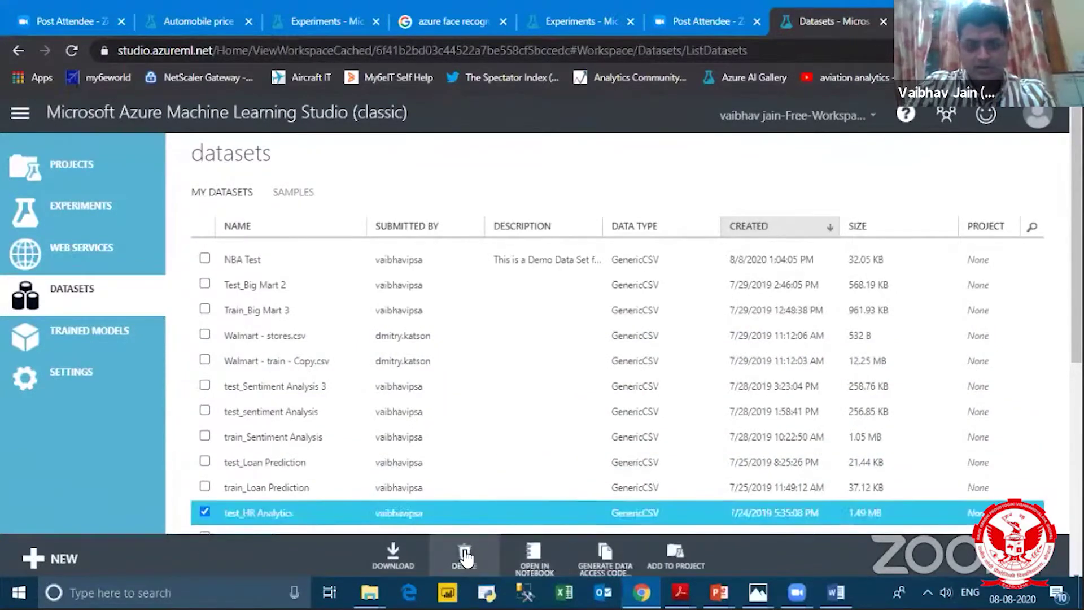
click(205, 512)
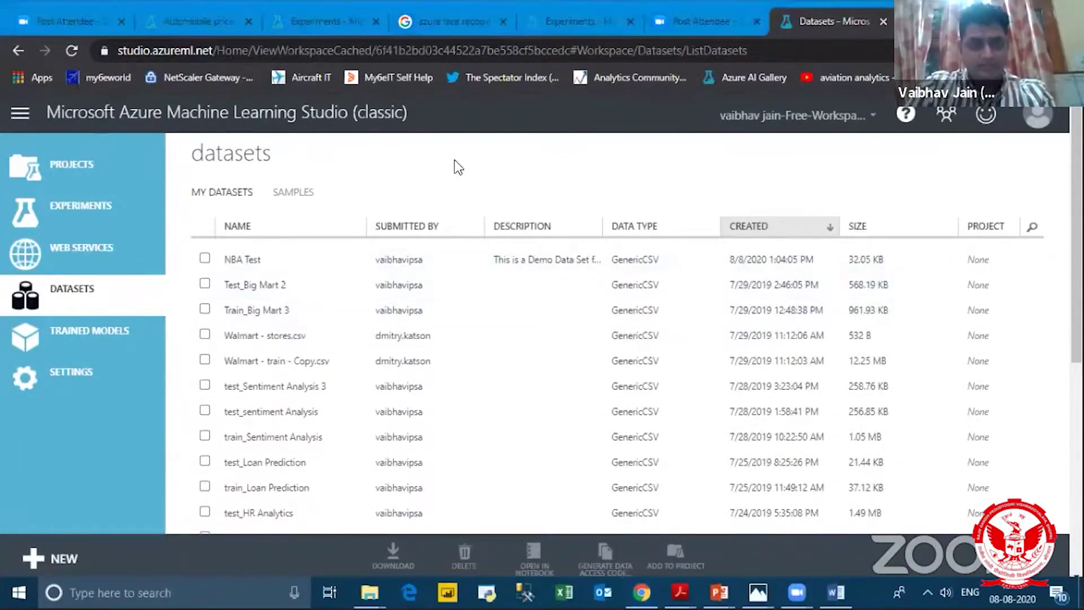
Step: Create a new blank experiment from the workspace's experiments area
click(56, 211)
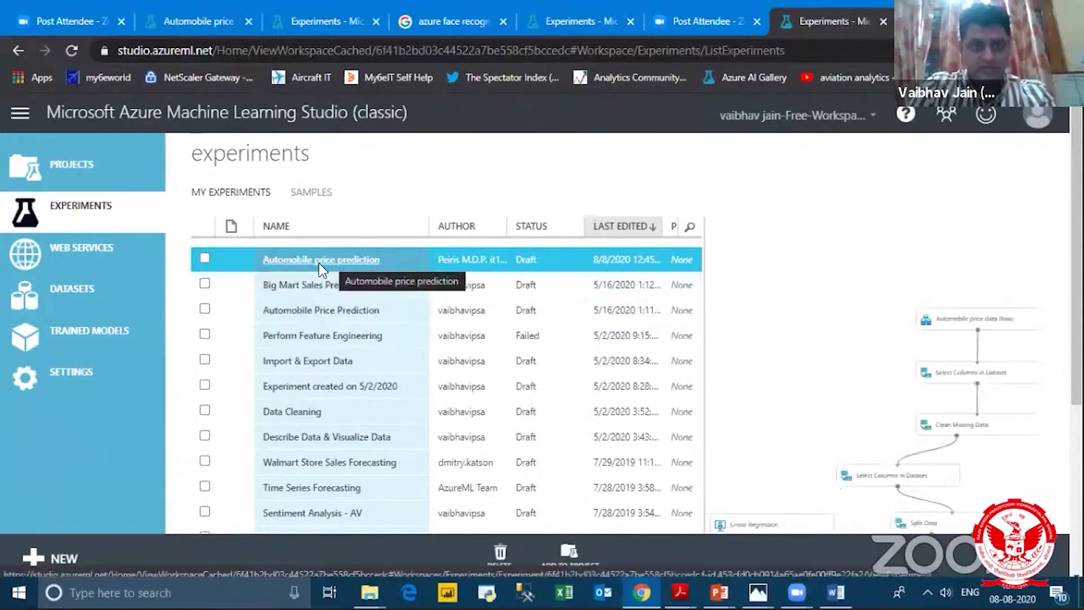
click(62, 560)
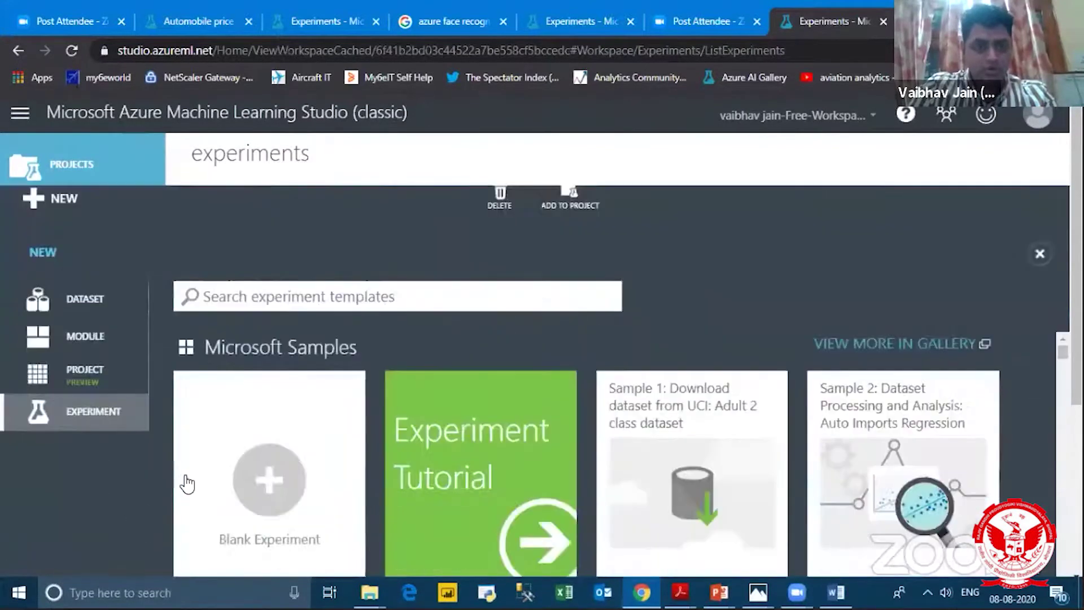
click(285, 435)
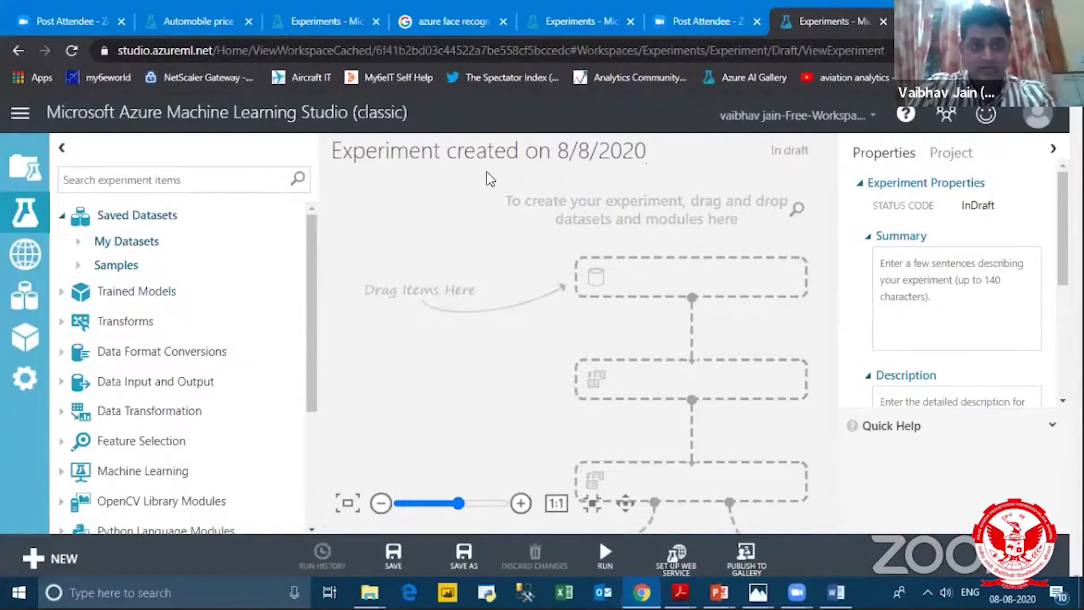
Step: Widen the module palette, add NBA Test from My Datasets to the experiment canvas, and position it near the canvas's upper edge
click(79, 241)
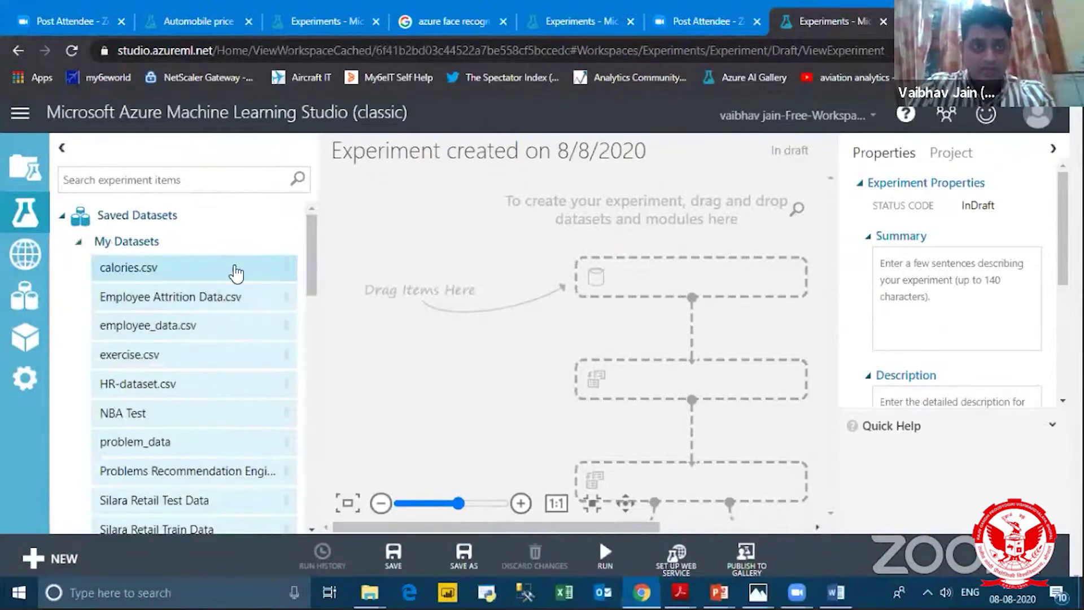
drag(316, 248, 341, 252)
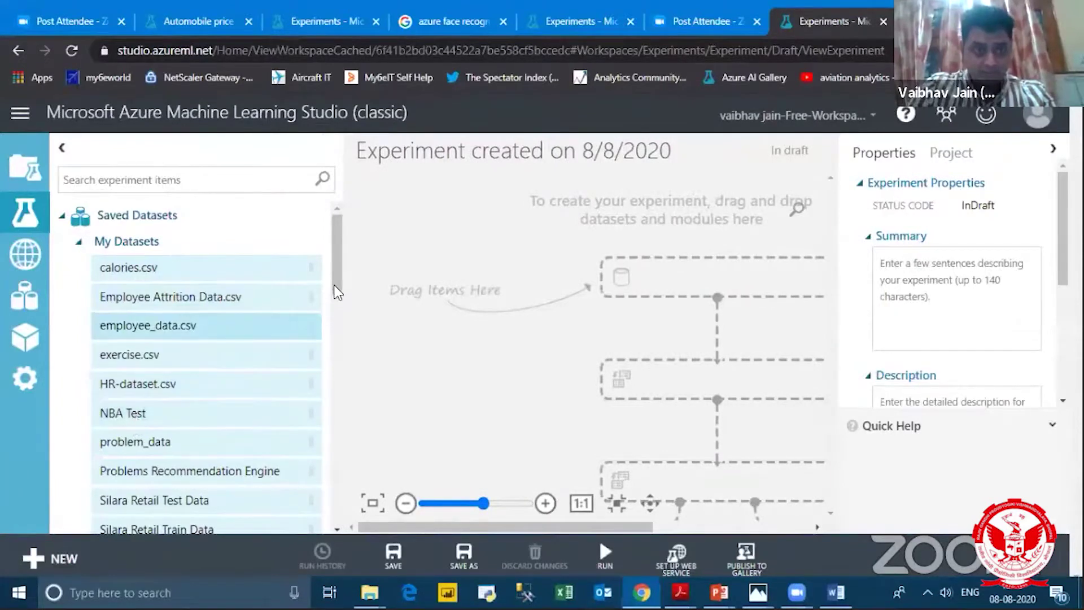
scroll(336, 326, down, 3)
scroll(350, 372, down, 6)
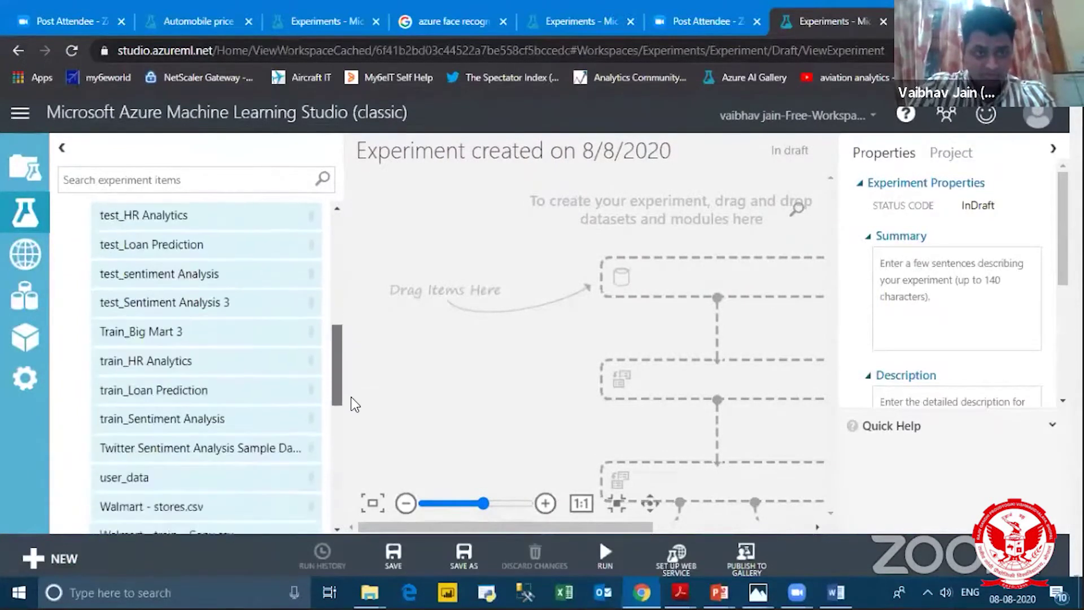
scroll(345, 285, up, 10)
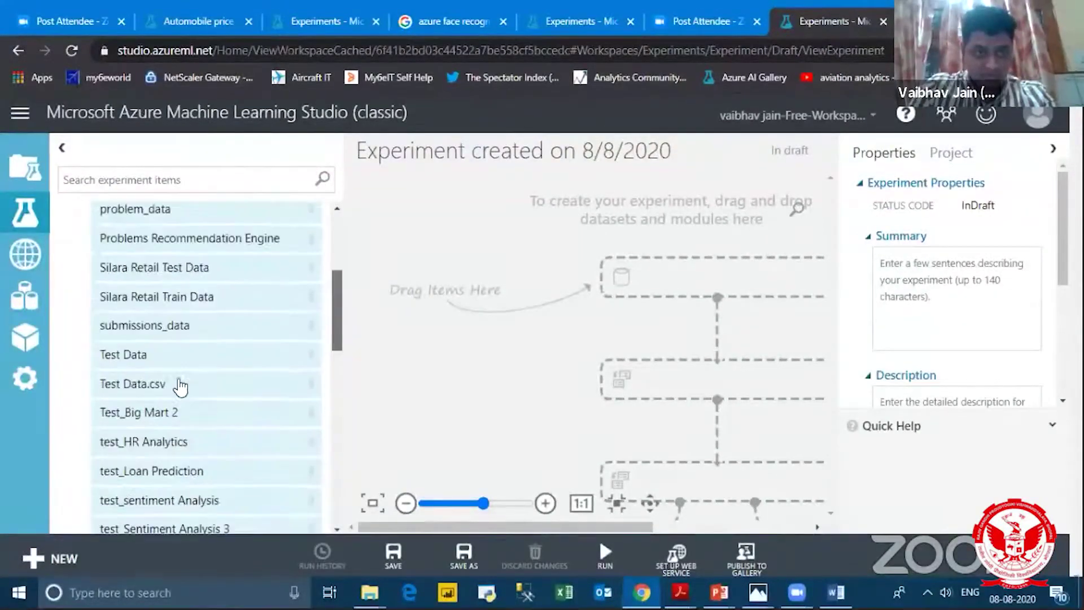
click(136, 415)
drag(271, 413, 681, 283)
drag(618, 527, 679, 525)
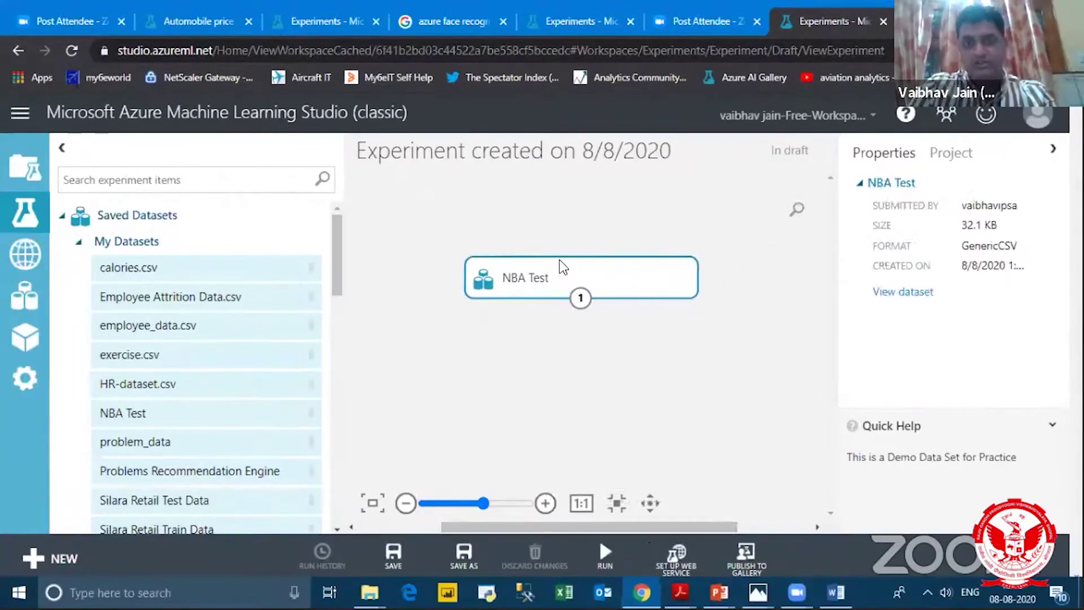
drag(561, 264, 568, 215)
Step: Visualize the NBA Test dataset, look over its rows and columns, and close the visualization
right_click(570, 234)
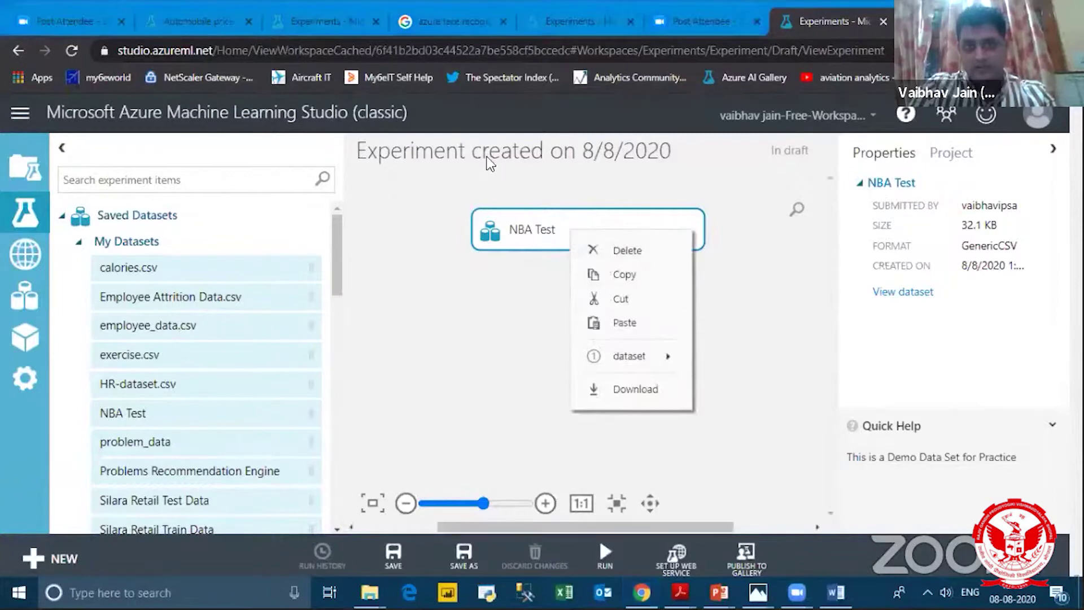
mouse_move(629, 356)
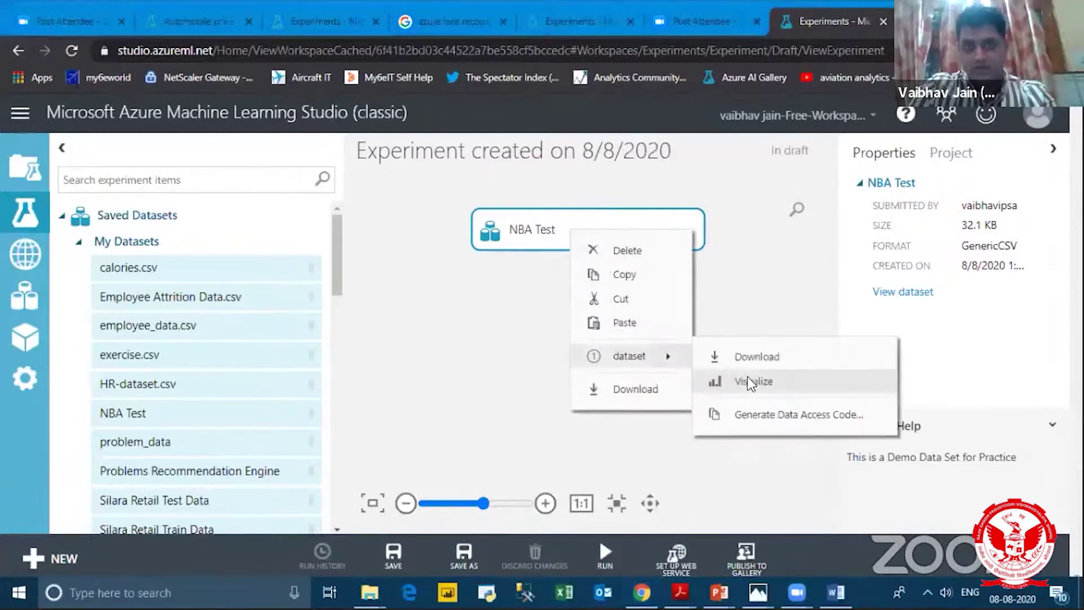
click(751, 377)
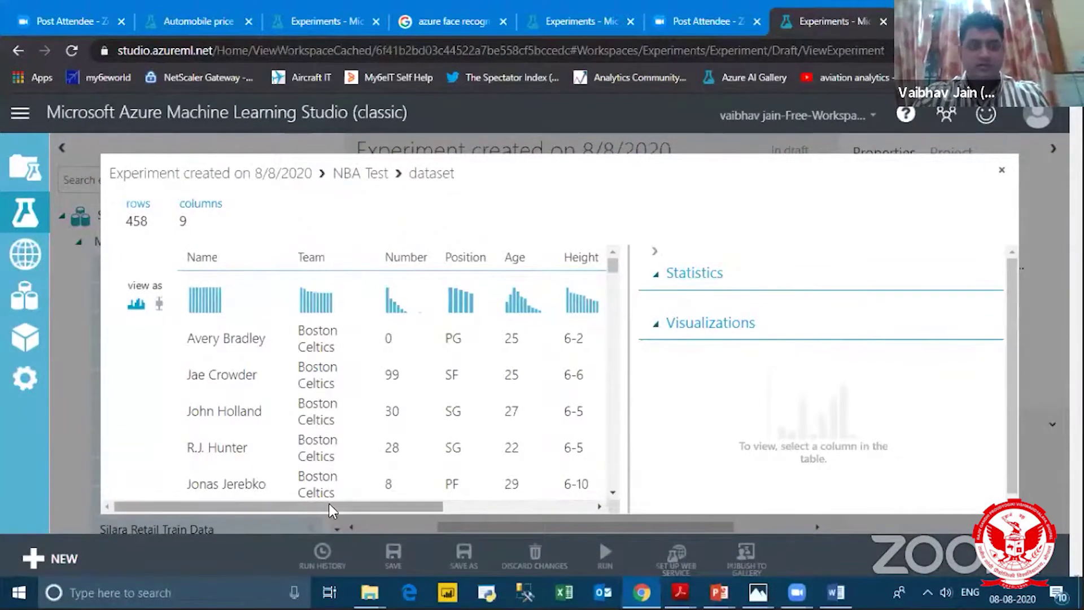
drag(329, 504, 377, 503)
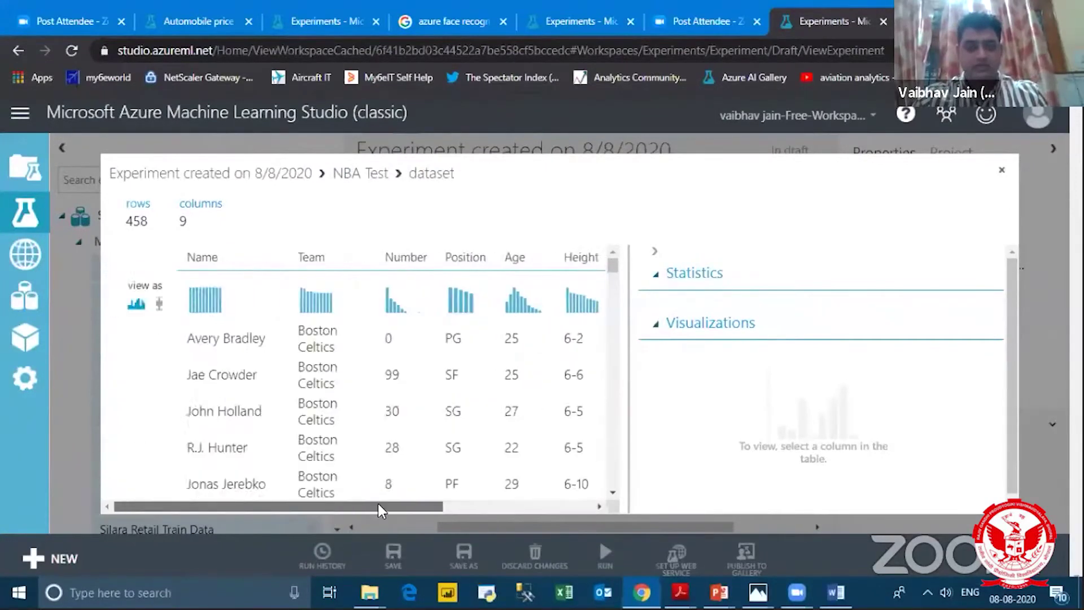
drag(526, 514, 135, 506)
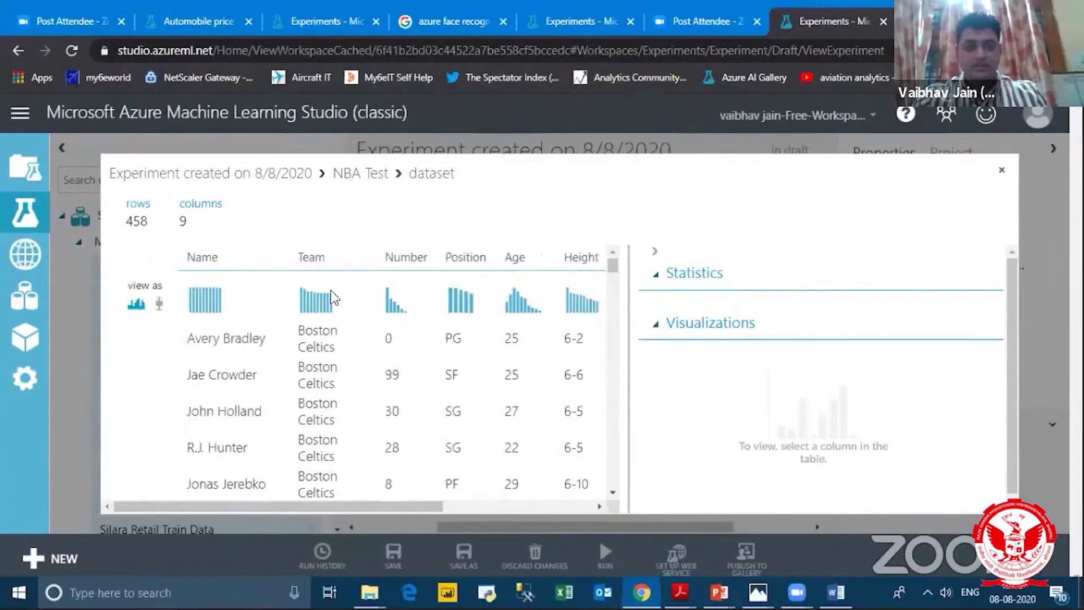
click(1003, 171)
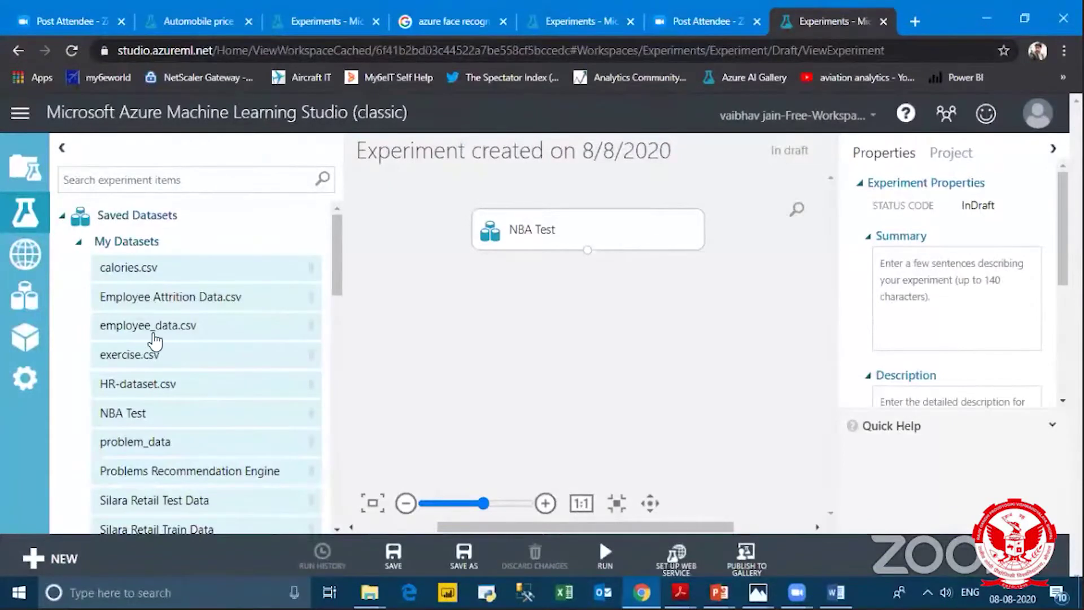
Step: Collapse My Datasets and look over the module categories available for the experiment
click(79, 243)
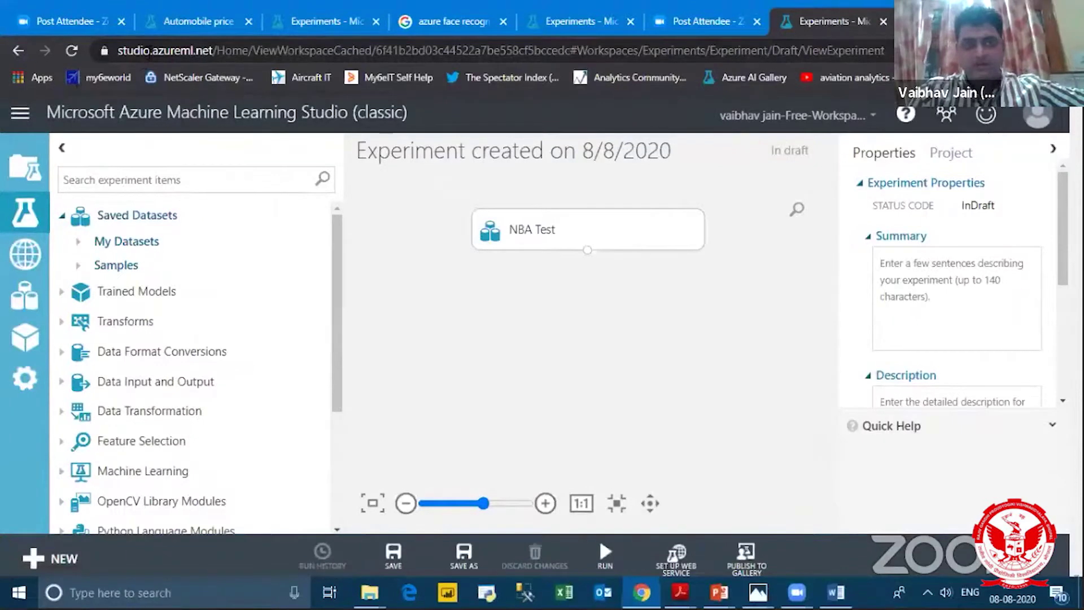
key(ctrl+l)
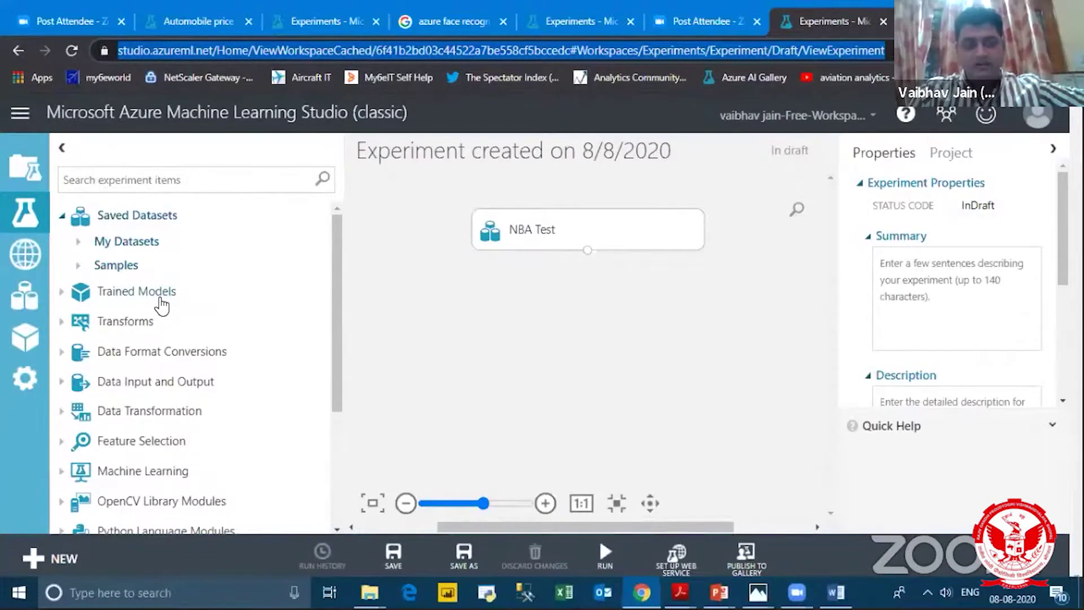
drag(335, 257, 338, 289)
scroll(191, 361, up, 1)
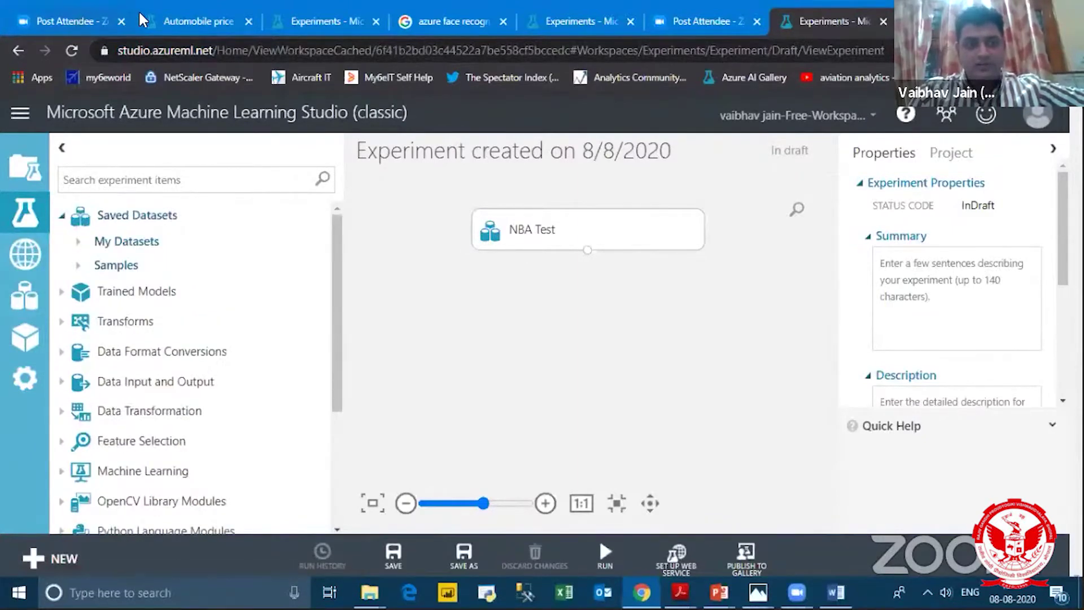
Step: Switch to the Azure AI Gallery page for Automobile price prediction and review its title, description, views, downloads and related items
click(163, 16)
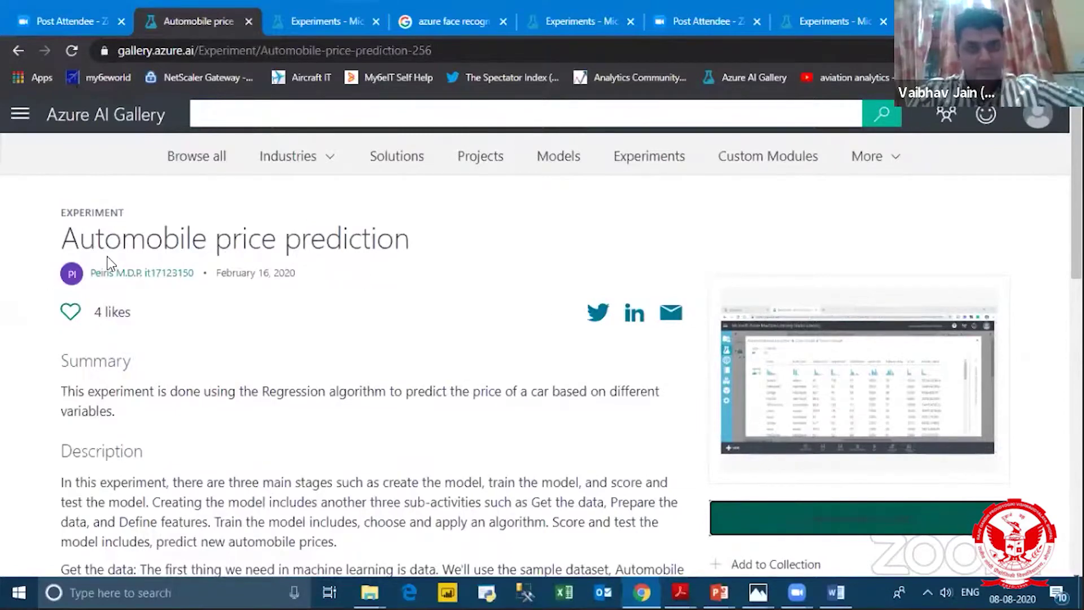
drag(79, 240, 207, 243)
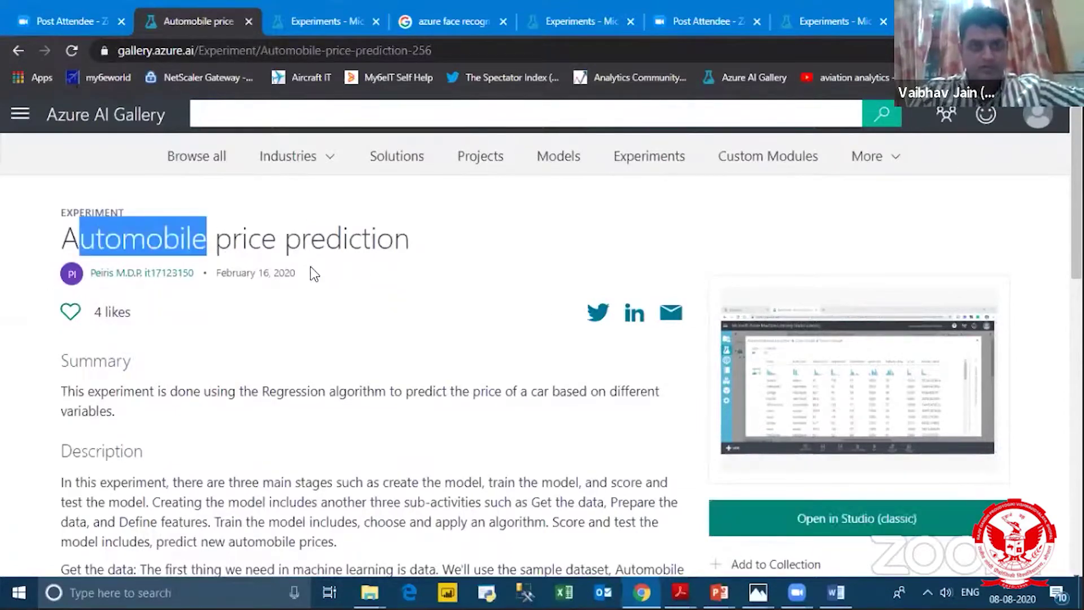
drag(314, 274, 310, 273)
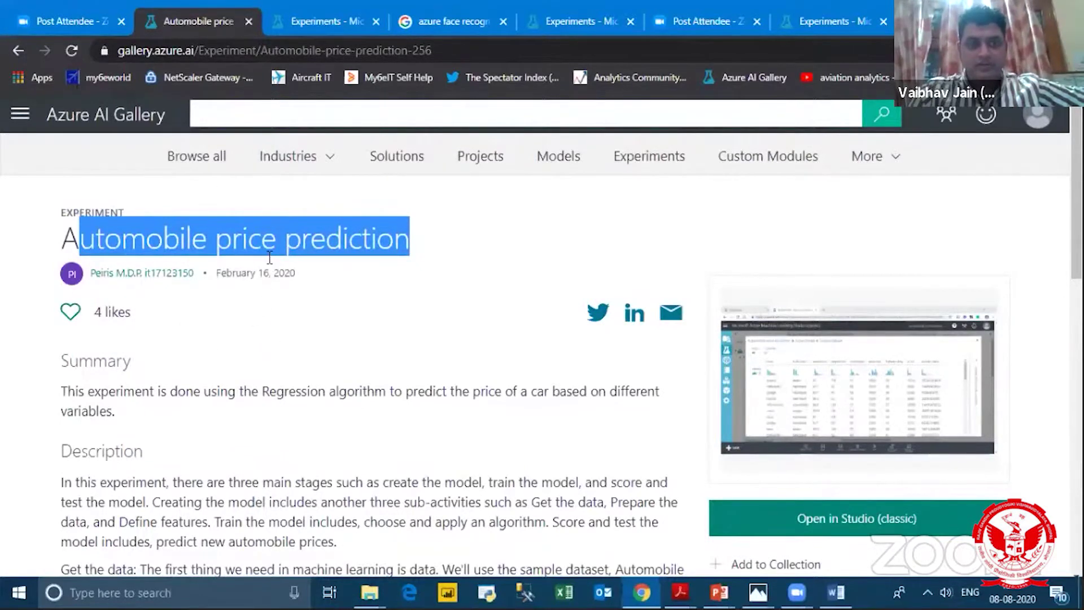
click(379, 312)
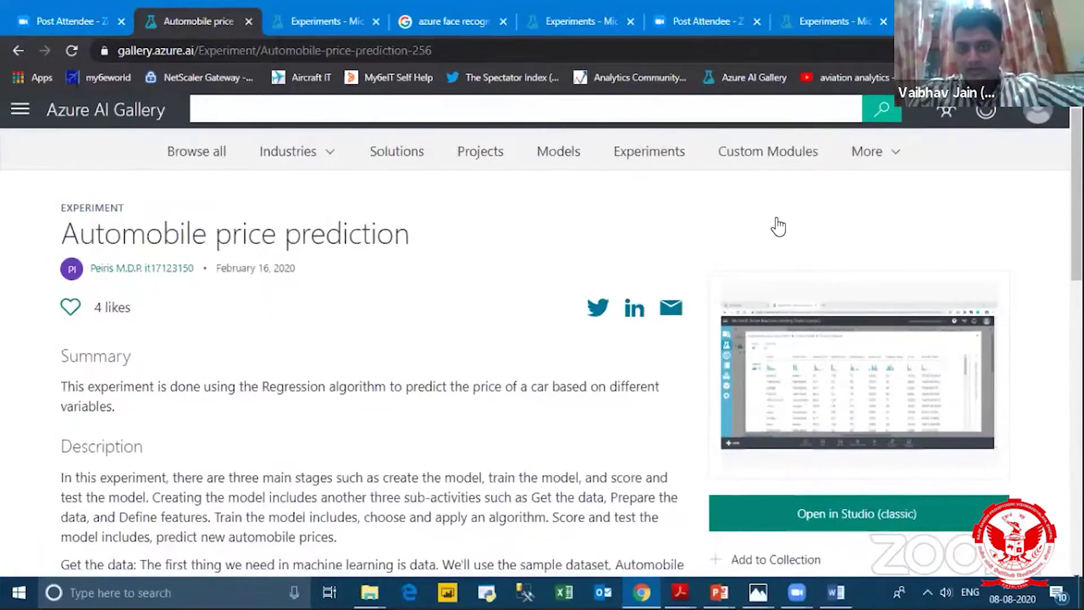
scroll(760, 296, down, 3)
scroll(734, 286, down, 2)
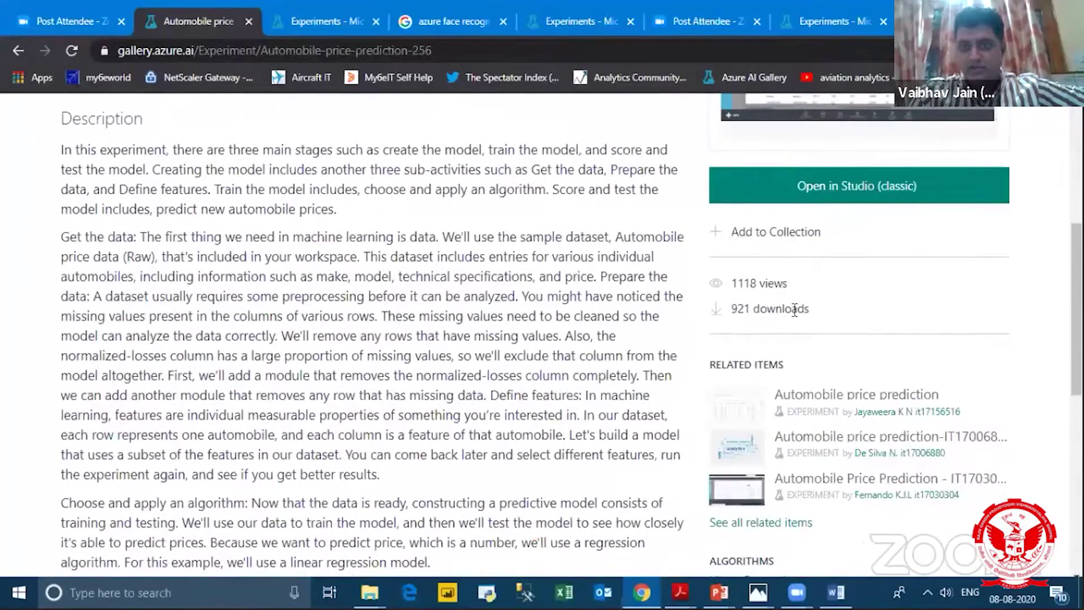
drag(801, 284, 730, 283)
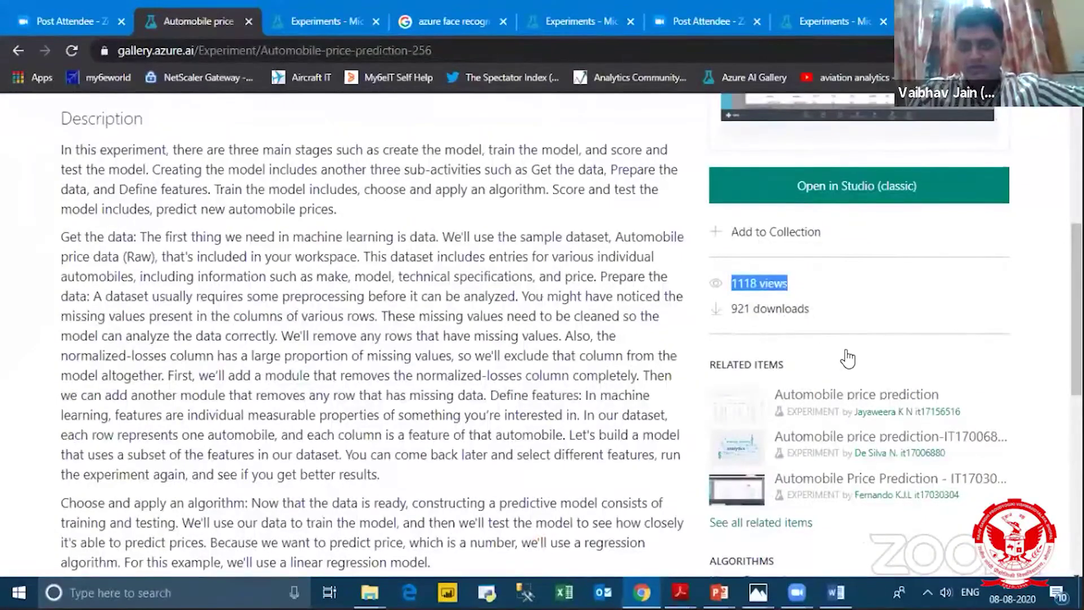
drag(810, 308, 730, 309)
scroll(864, 360, up, 3)
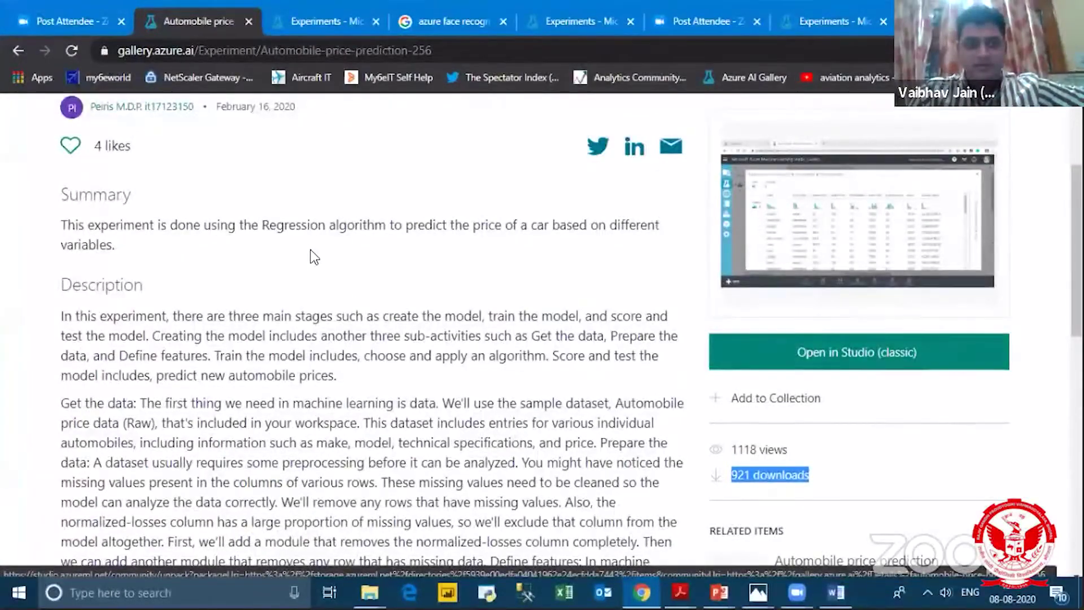
scroll(313, 254, down, 1)
scroll(312, 242, down, 4)
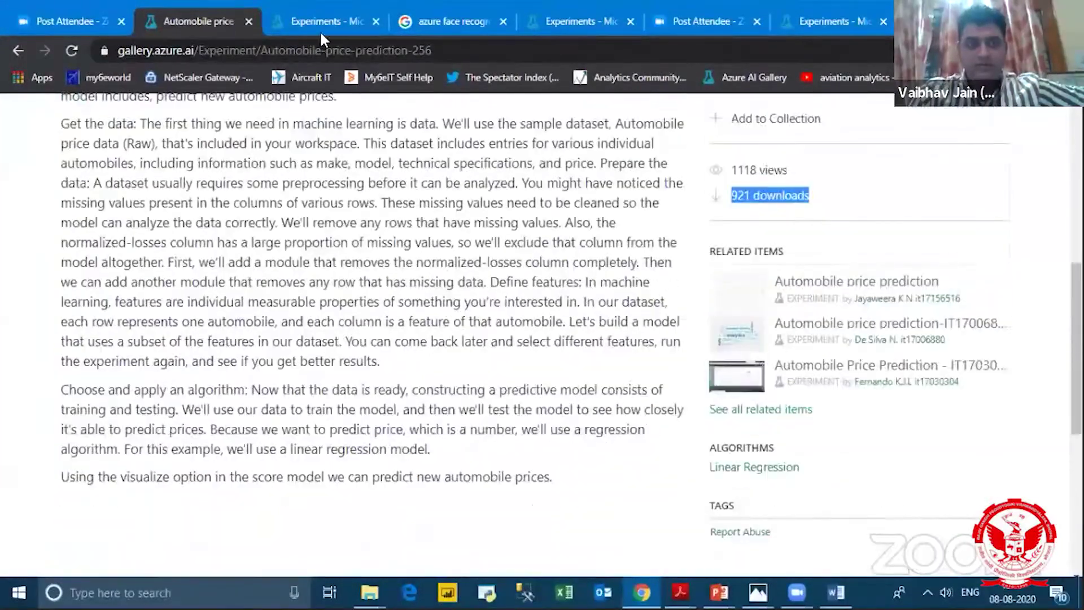
scroll(587, 291, up, 6)
Step: Return to the Automobile price prediction experiment in Machine Learning Studio and review the workspace settings for name, authorization tokens, users and data gateways
key(ctrl+Tab)
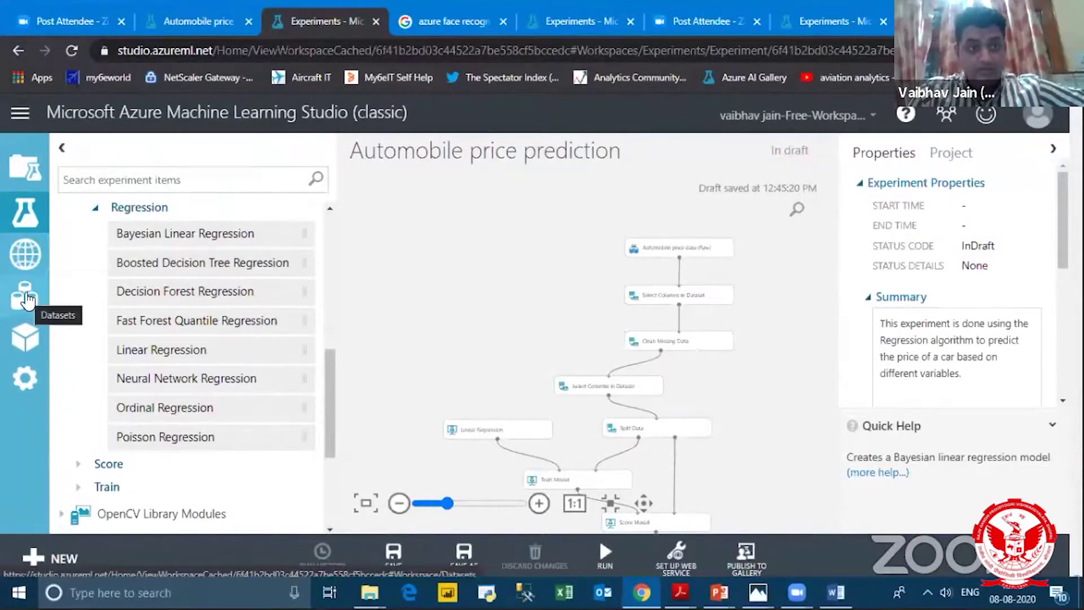
click(32, 388)
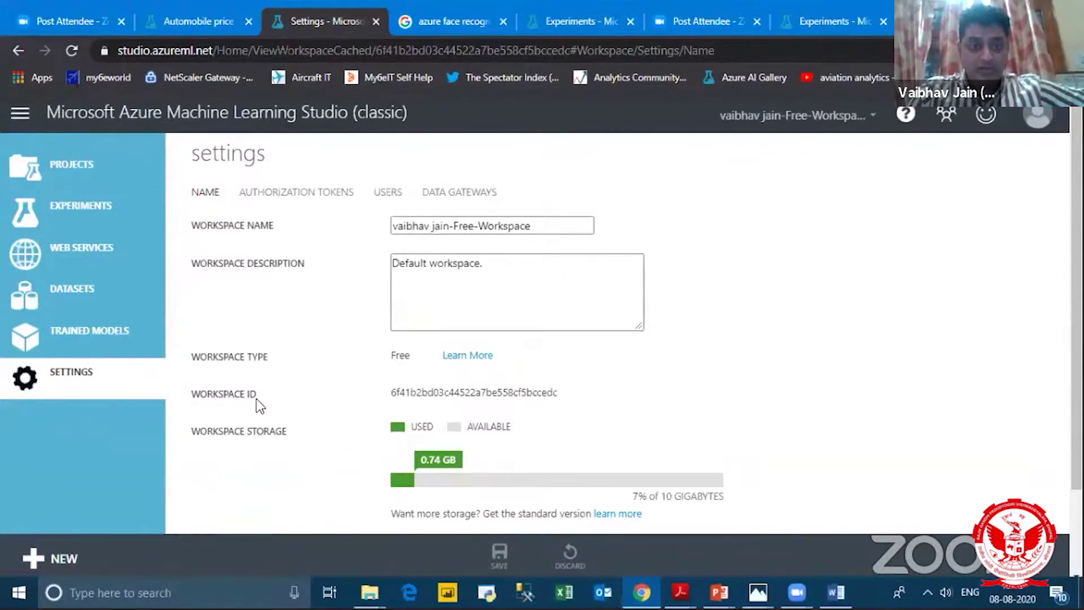
scroll(322, 405, down, 2)
scroll(321, 404, up, 2)
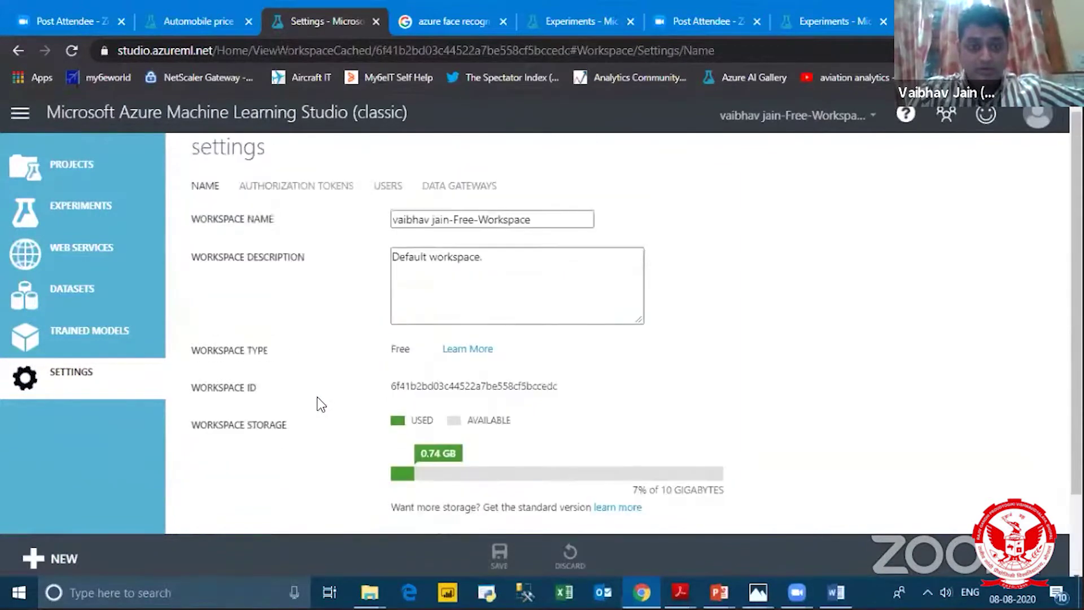
click(311, 194)
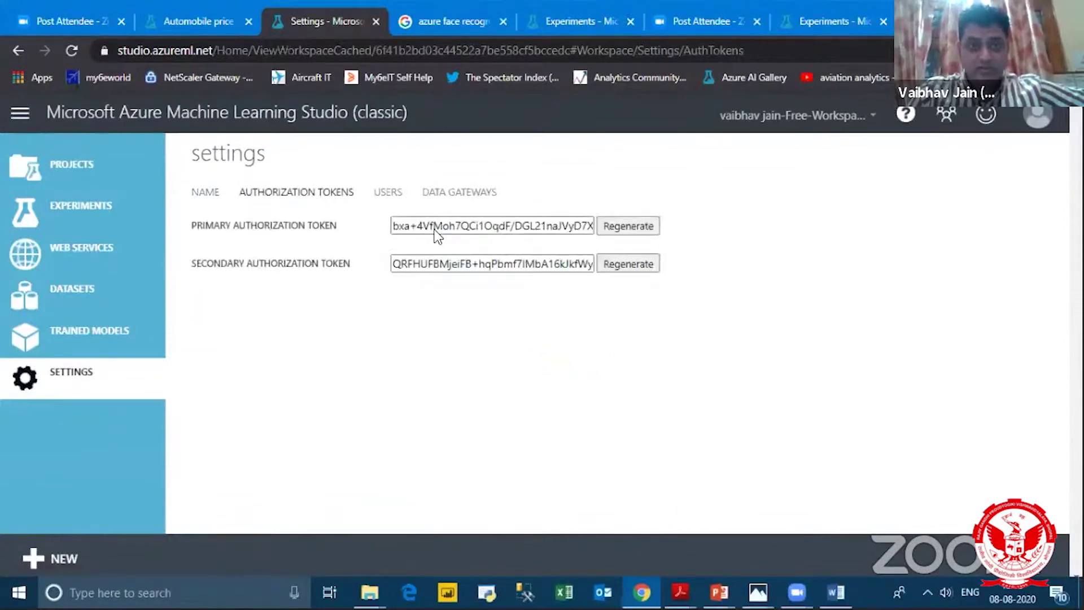
click(400, 200)
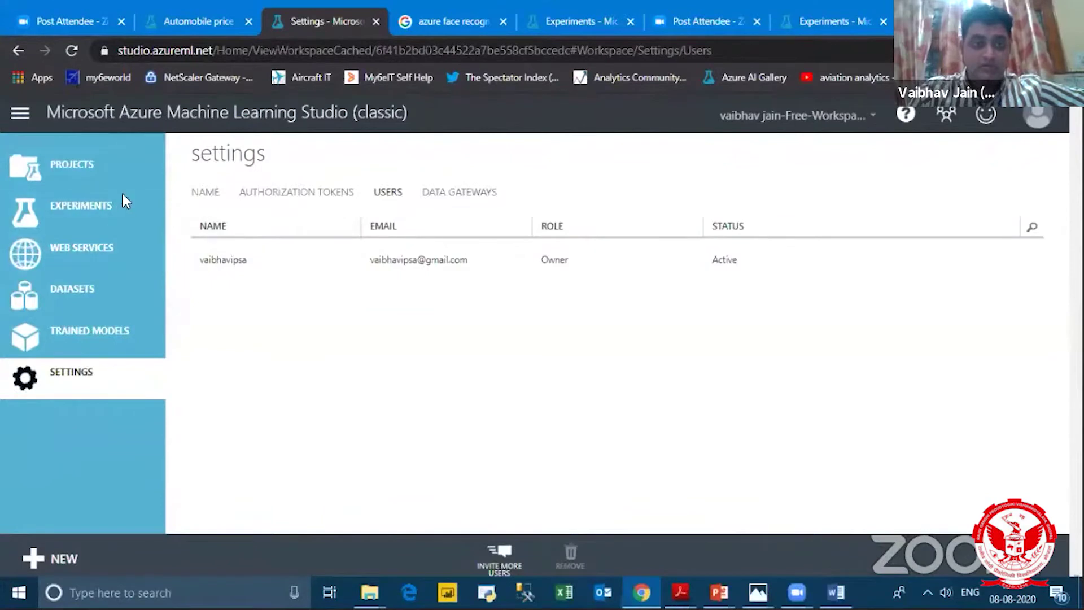
click(458, 193)
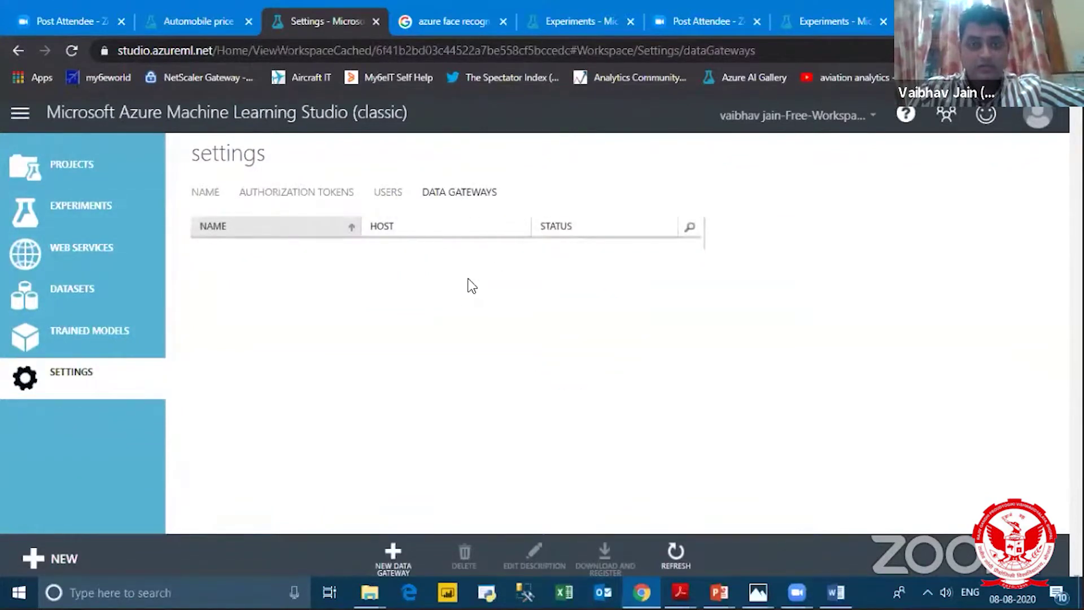
Step: Review the workspace's authorization tokens, then its name settings, including the workspace ID, storage usage and workspace deletion option
key(alt+Left)
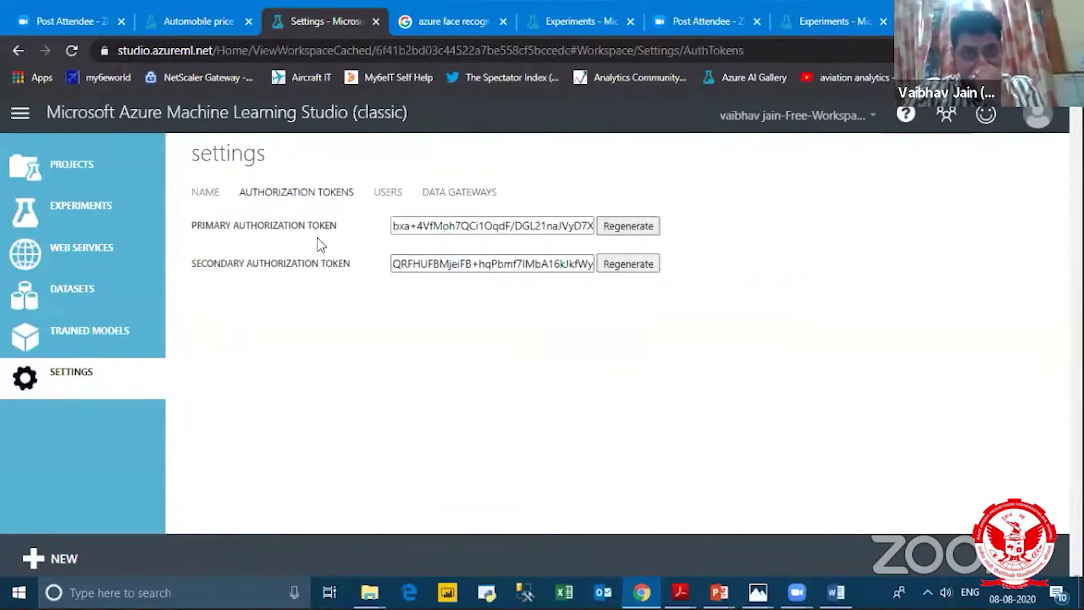
click(206, 195)
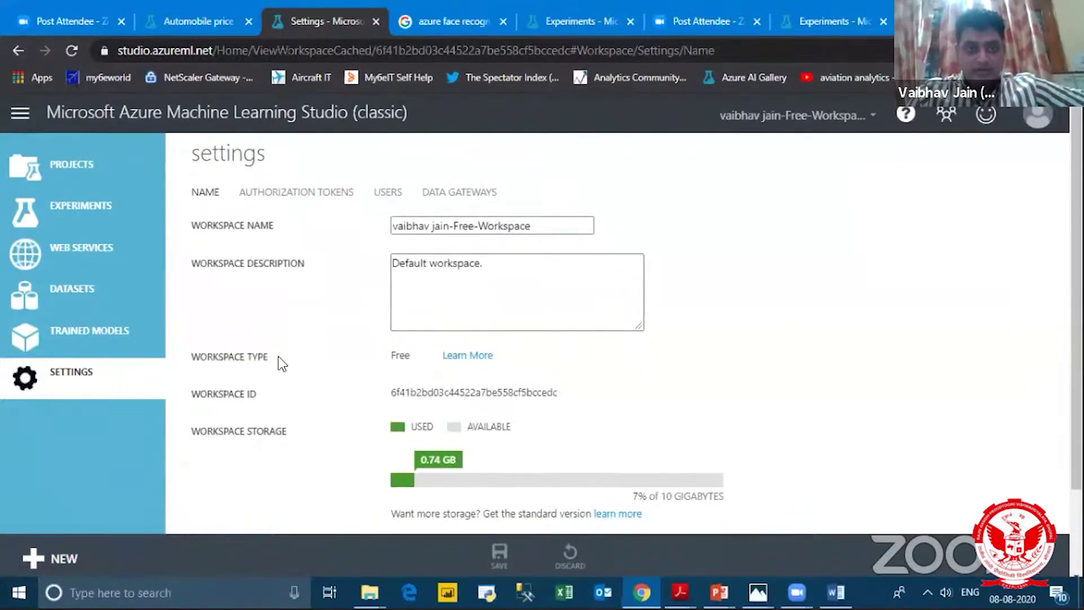
drag(559, 392, 411, 393)
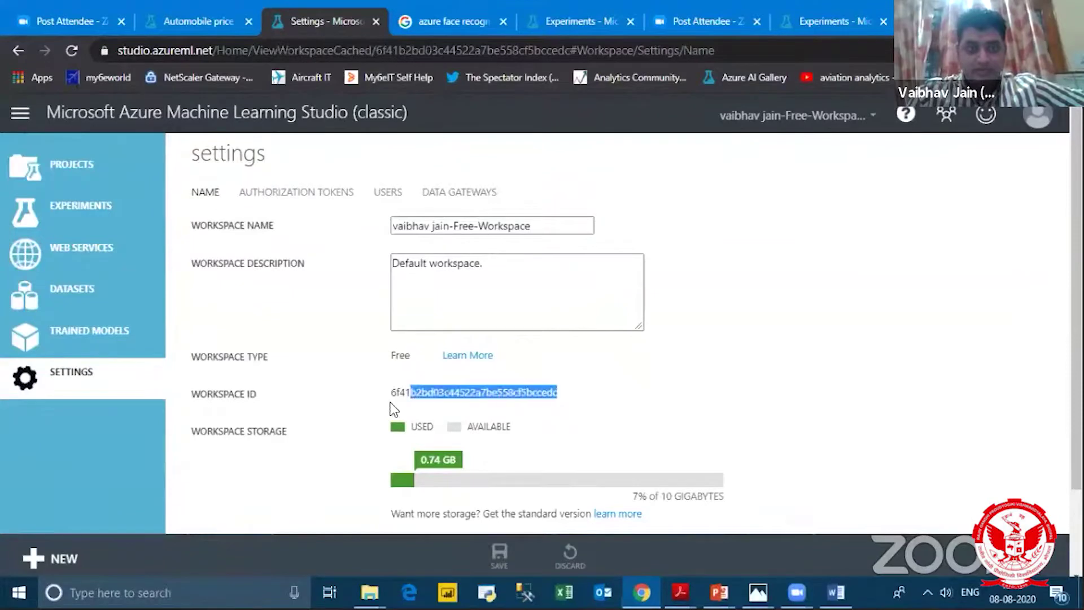
scroll(341, 389, down, 2)
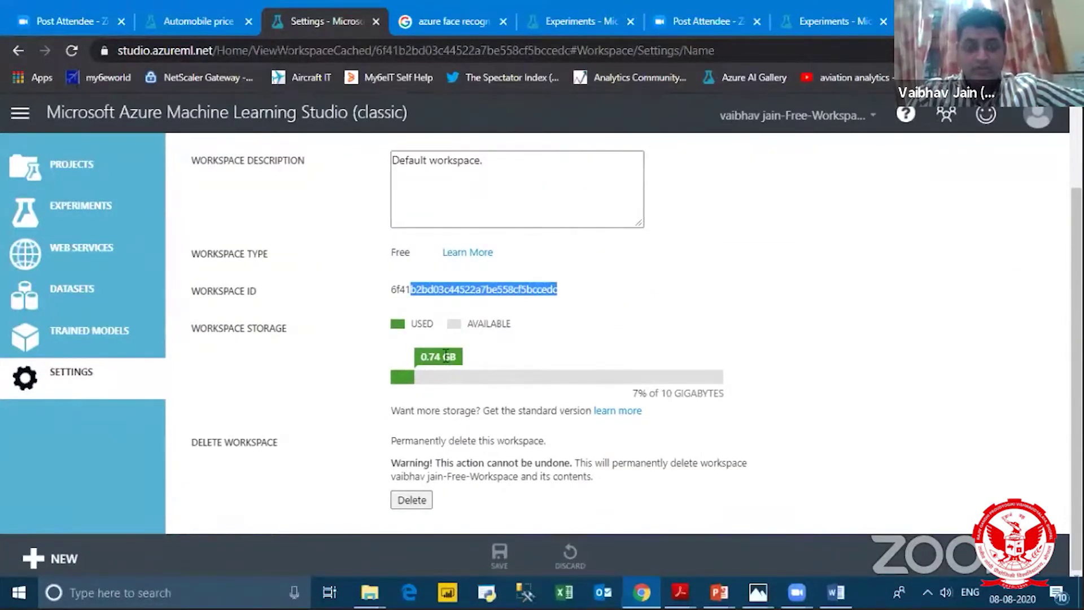
drag(633, 393, 441, 371)
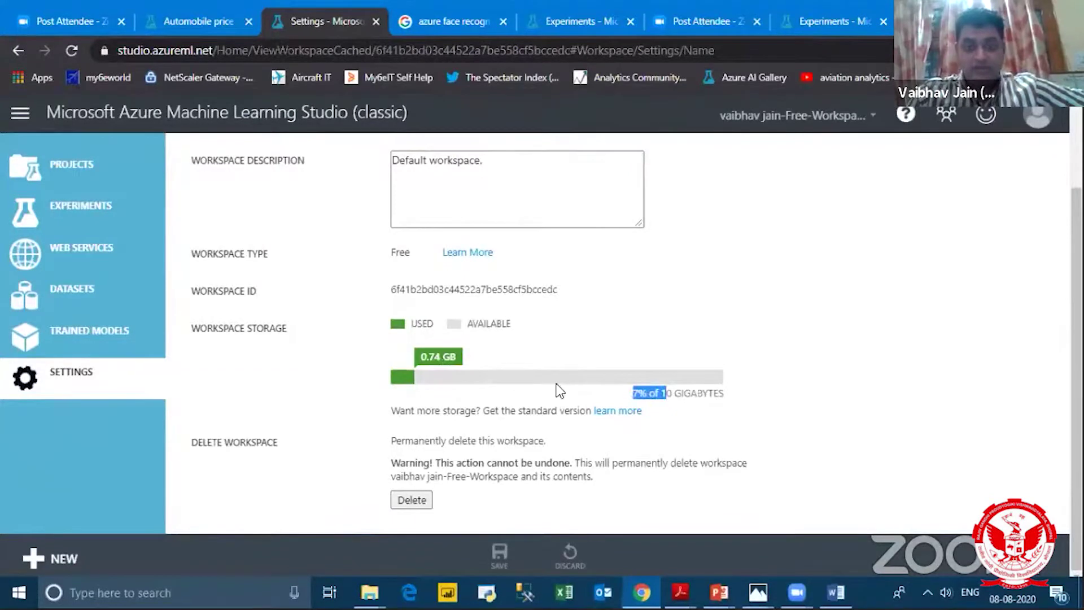
scroll(397, 423, up, 2)
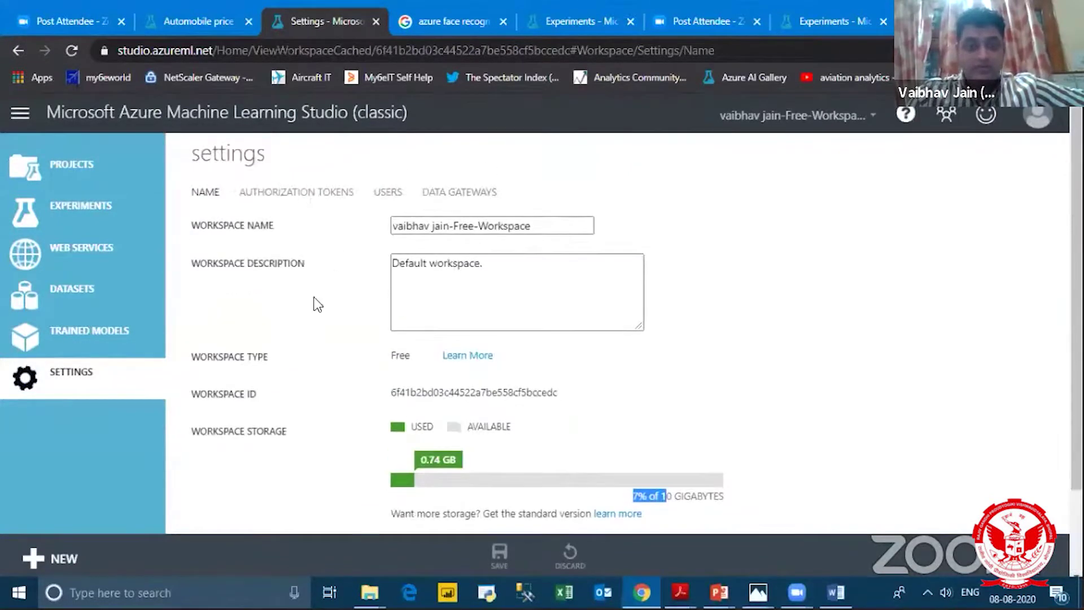
Step: Generate the data access code for the NBA Test dataset and compare its Python and R snippets
click(94, 292)
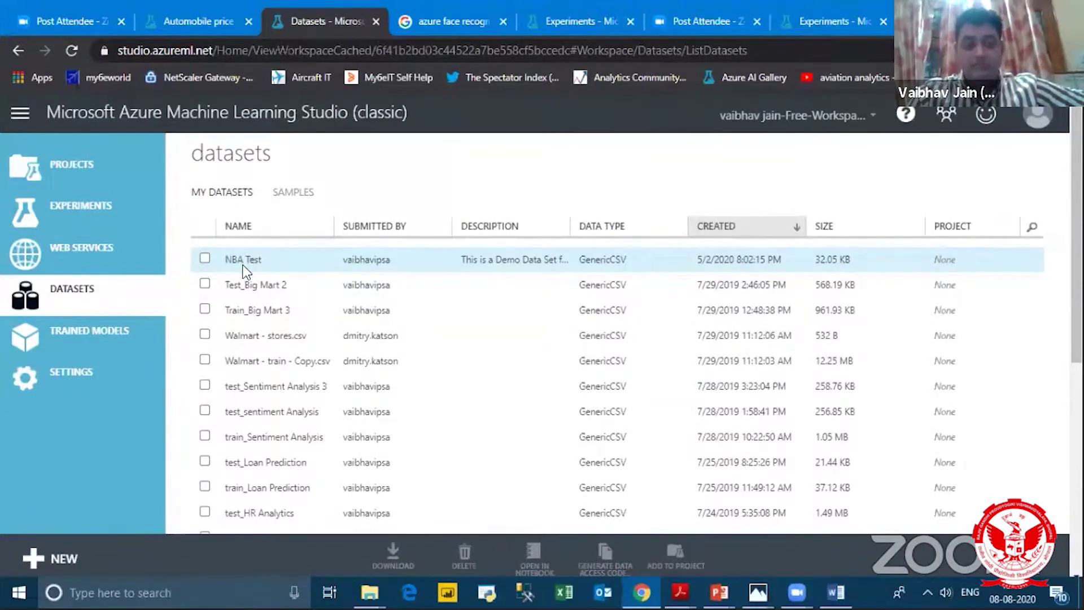
click(205, 259)
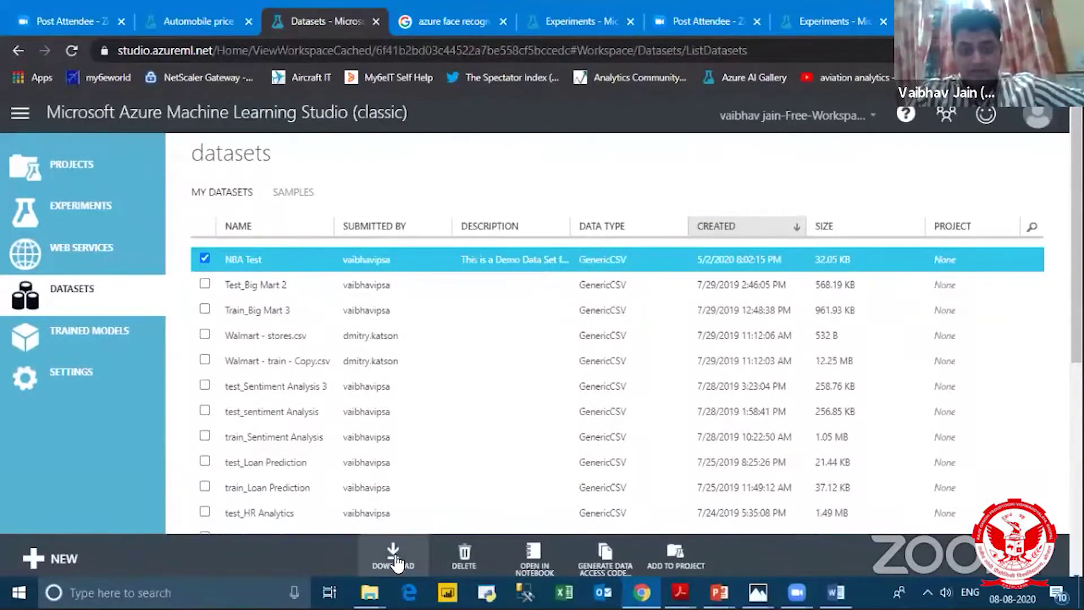
click(605, 562)
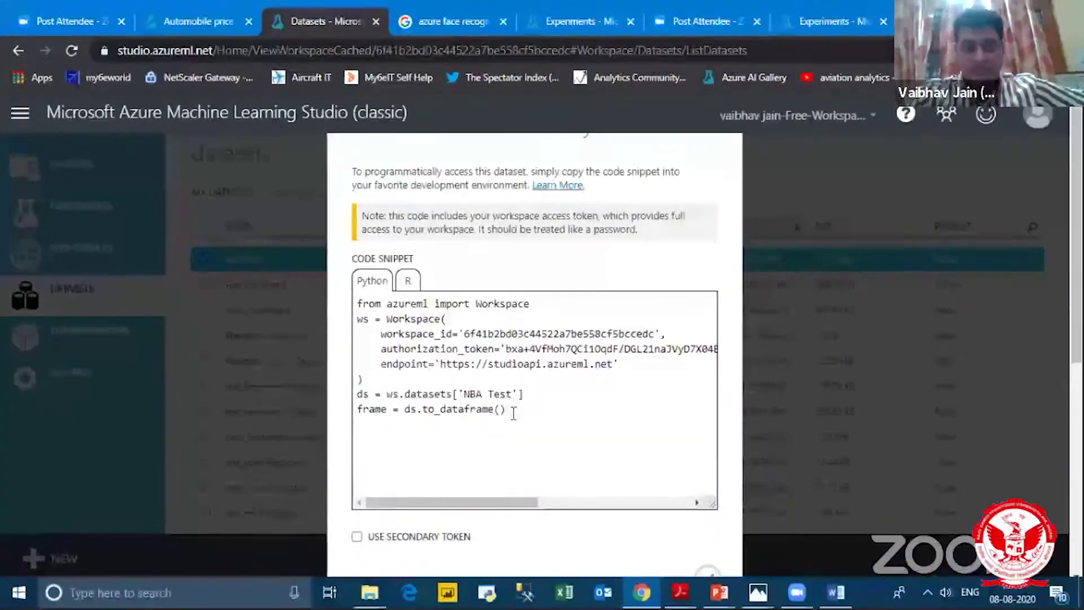
drag(508, 410, 386, 319)
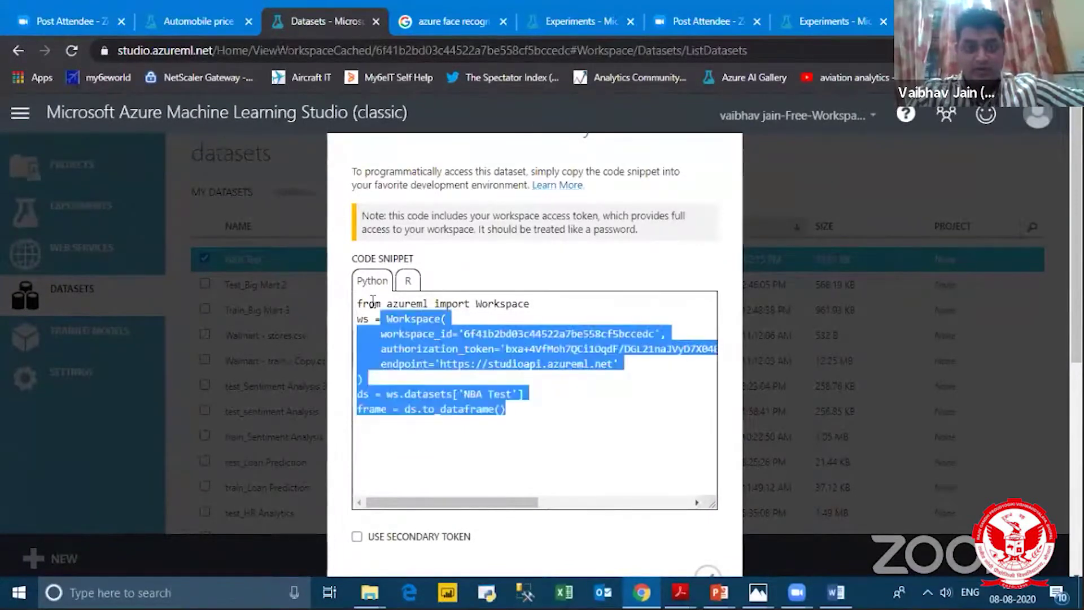
click(408, 281)
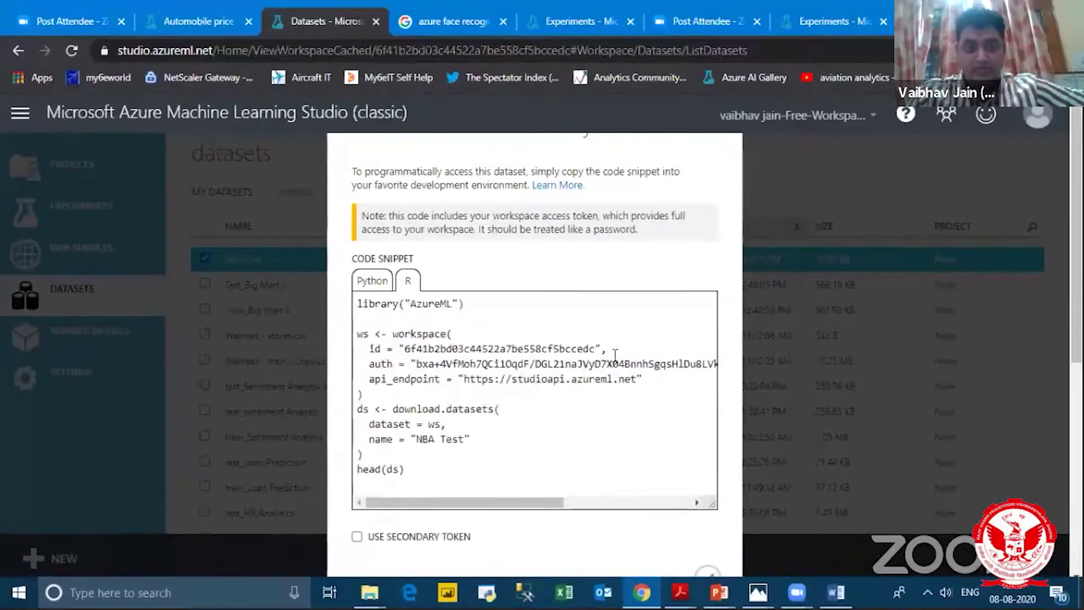
click(372, 280)
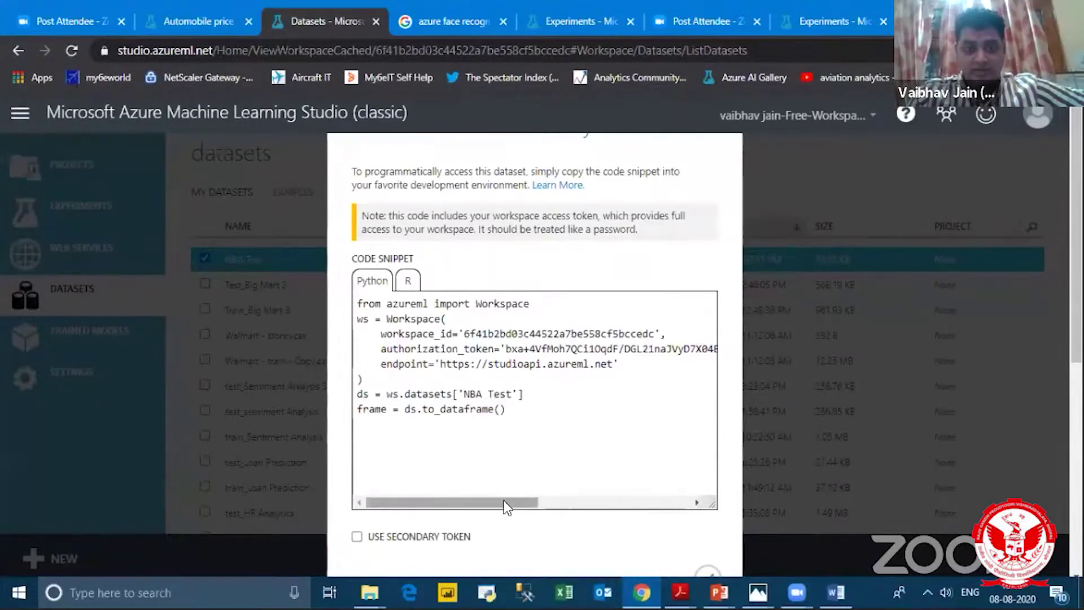
drag(520, 504, 665, 508)
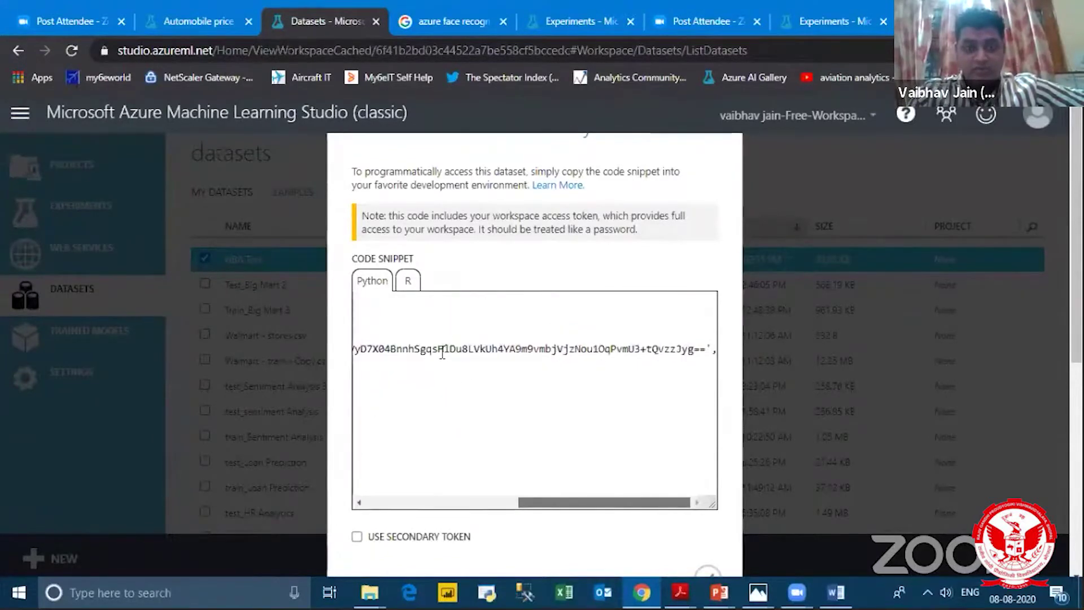
Step: Examine the workspace ID, authorization token and endpoint lines in the Python access snippet
drag(508, 411, 357, 302)
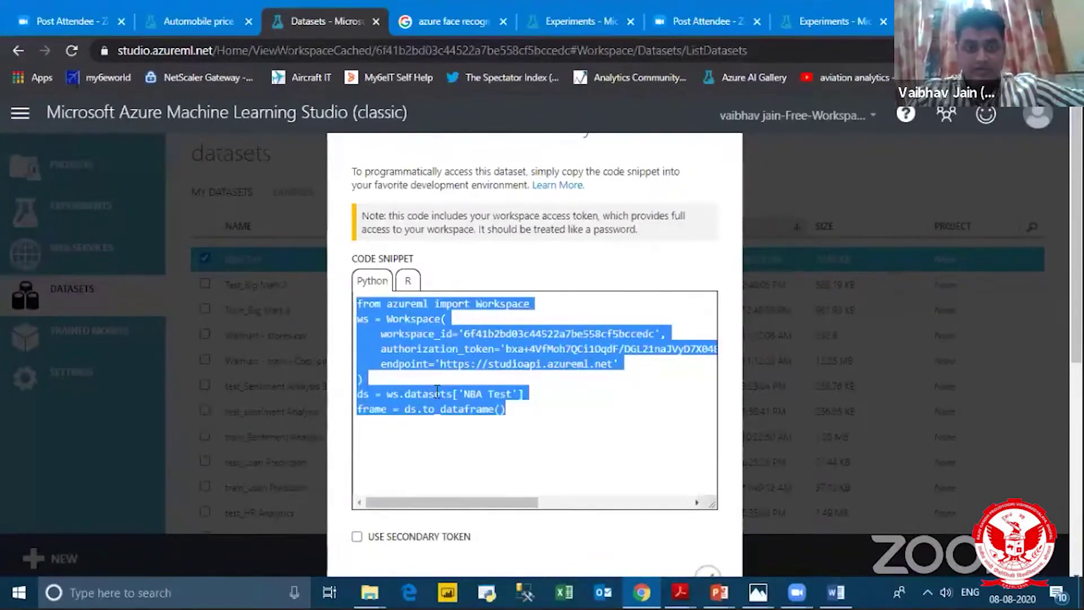
drag(381, 319, 658, 333)
key(ctrl+a)
click(476, 336)
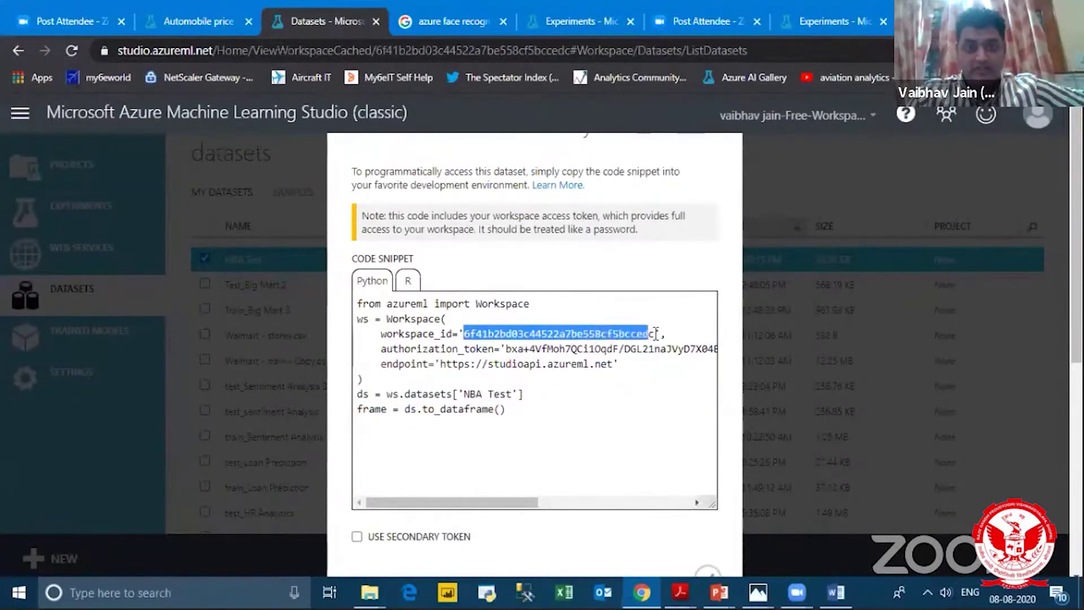
key(ctrl+a)
drag(507, 348, 664, 348)
key(ctrl+a)
click(445, 371)
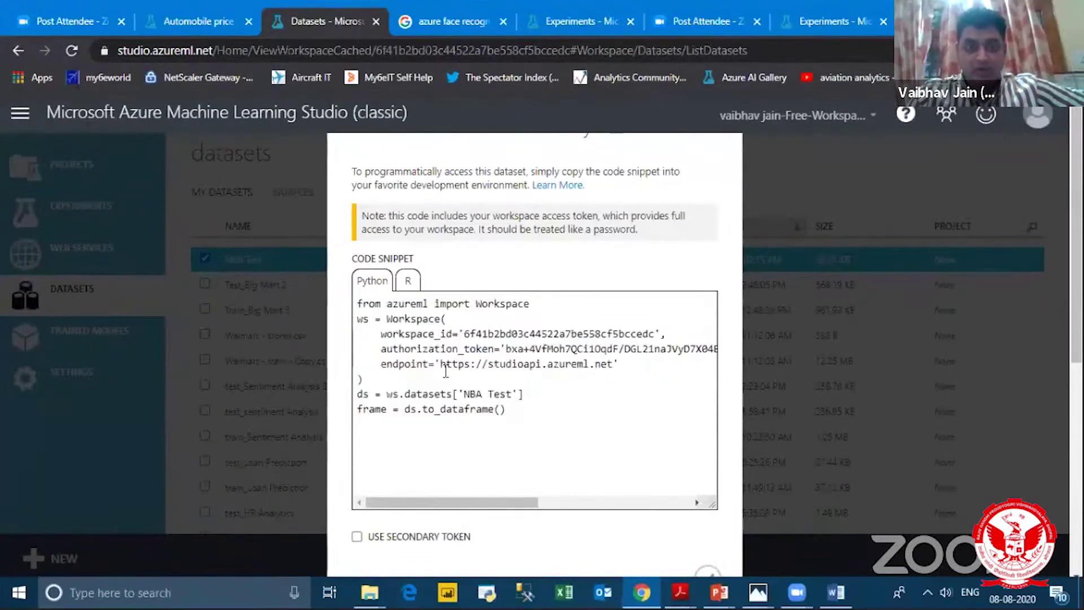
drag(440, 363, 619, 363)
key(ctrl+a)
click(498, 439)
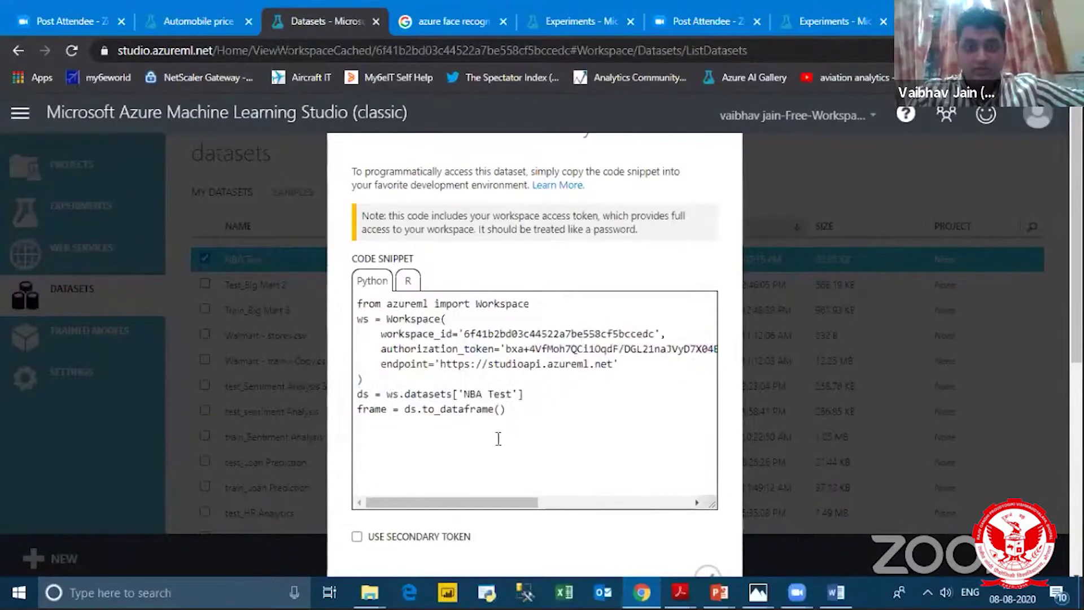
Step: Look over the complete Python snippet and its Workspace call, and close the data access code for NBA Test
drag(508, 409, 359, 303)
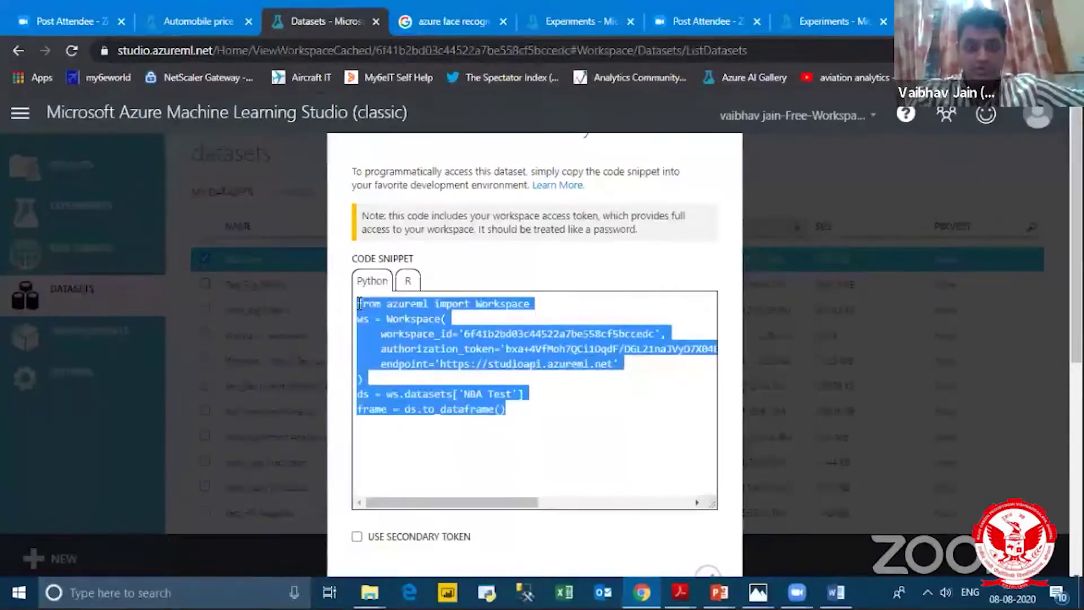
click(425, 457)
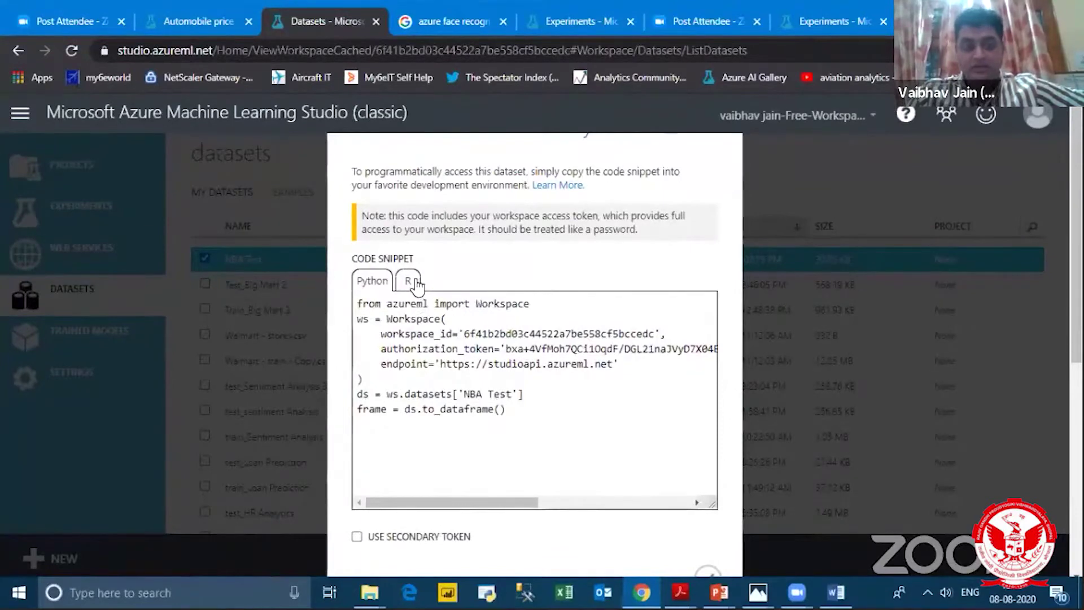
drag(385, 320, 456, 373)
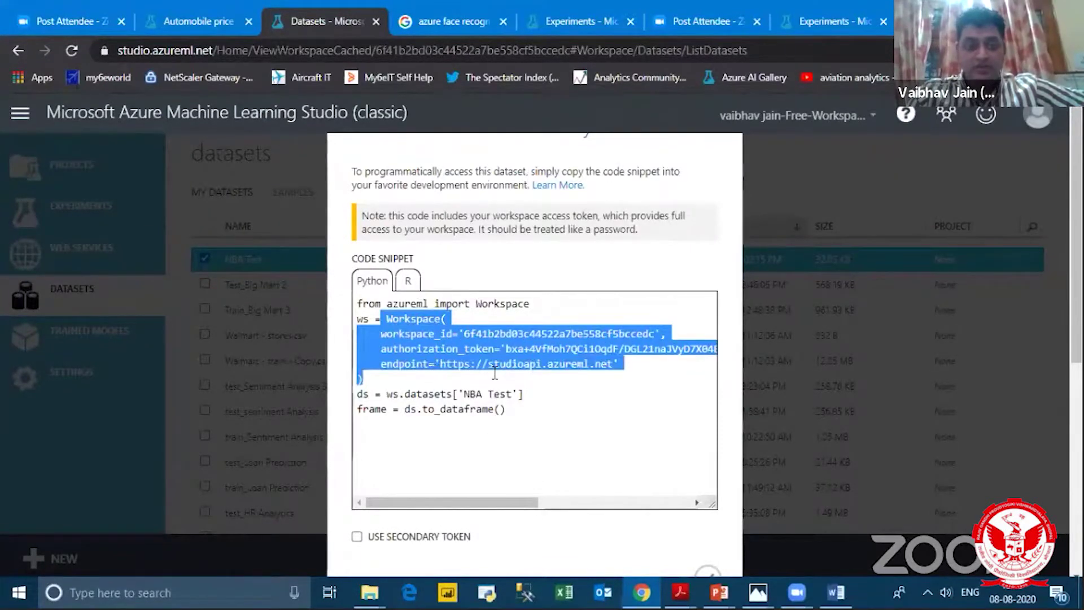
key(ctrl+a)
click(525, 397)
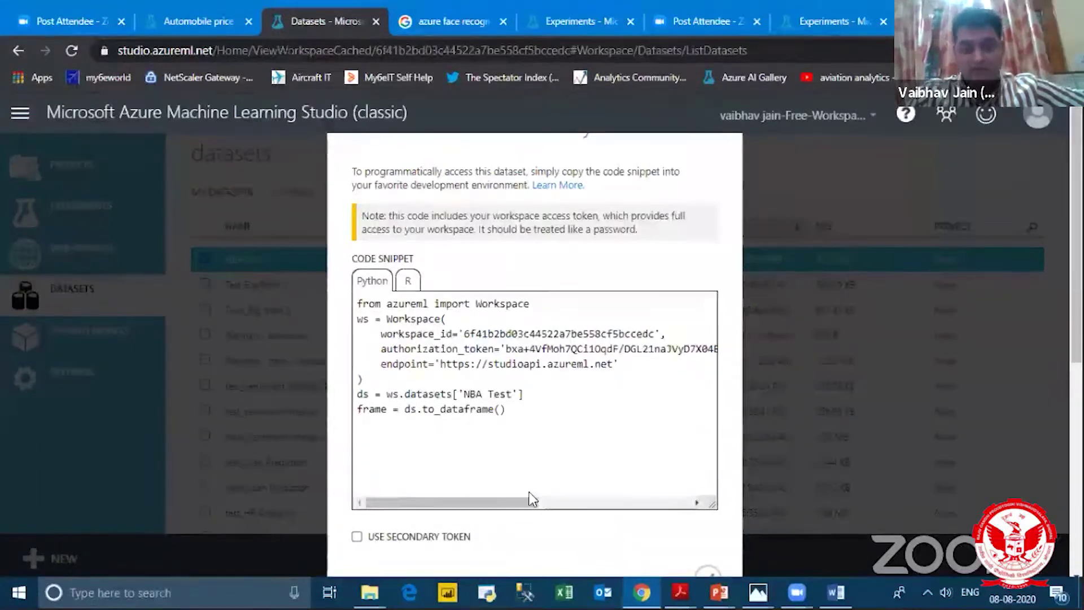
scroll(508, 402, down, 3)
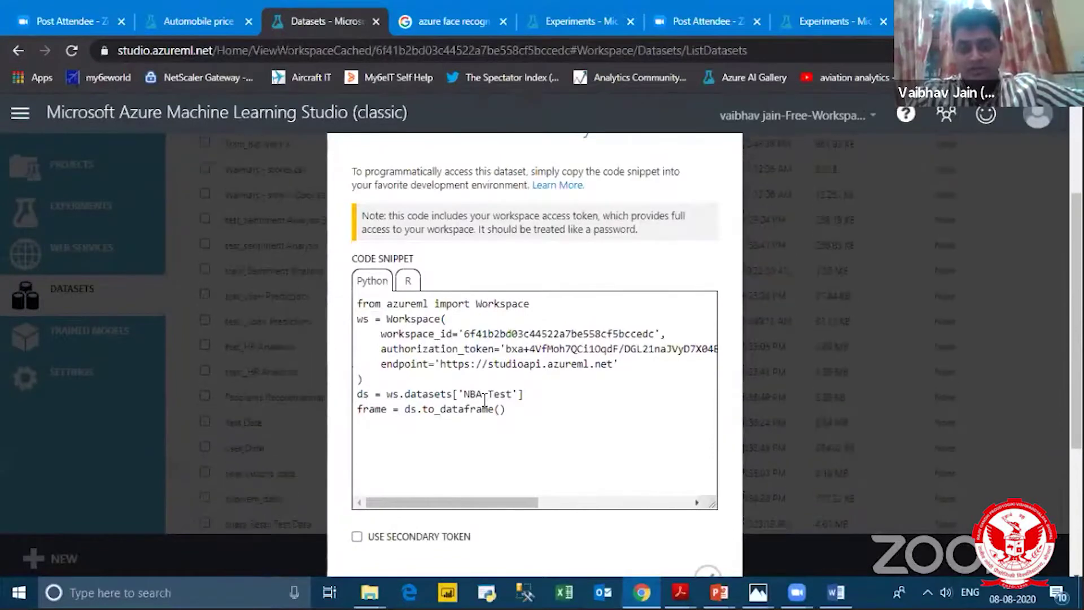
scroll(669, 409, down, 4)
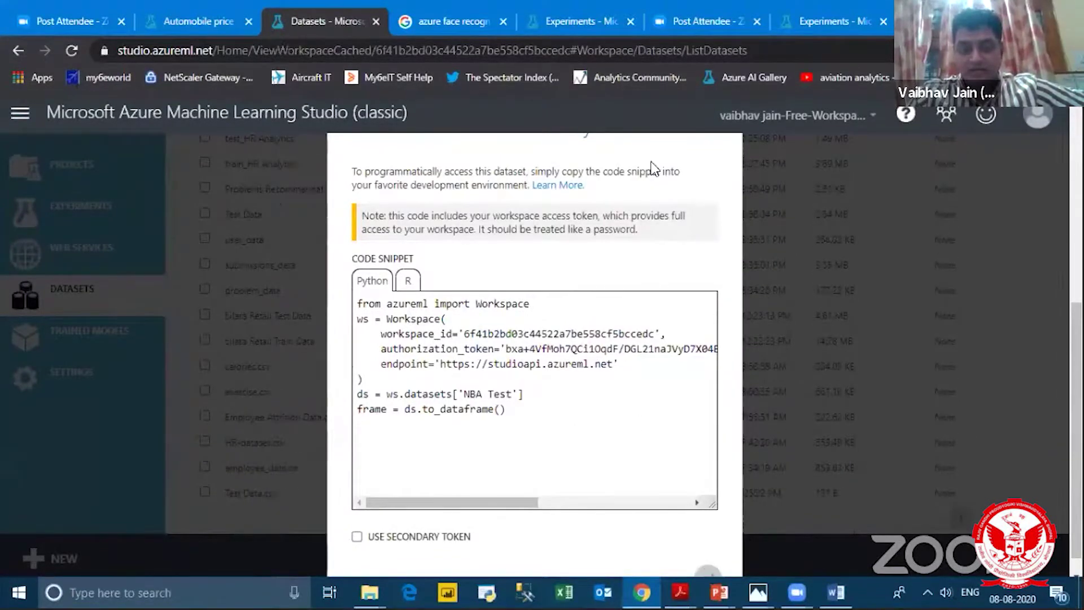
scroll(585, 342, up, 10)
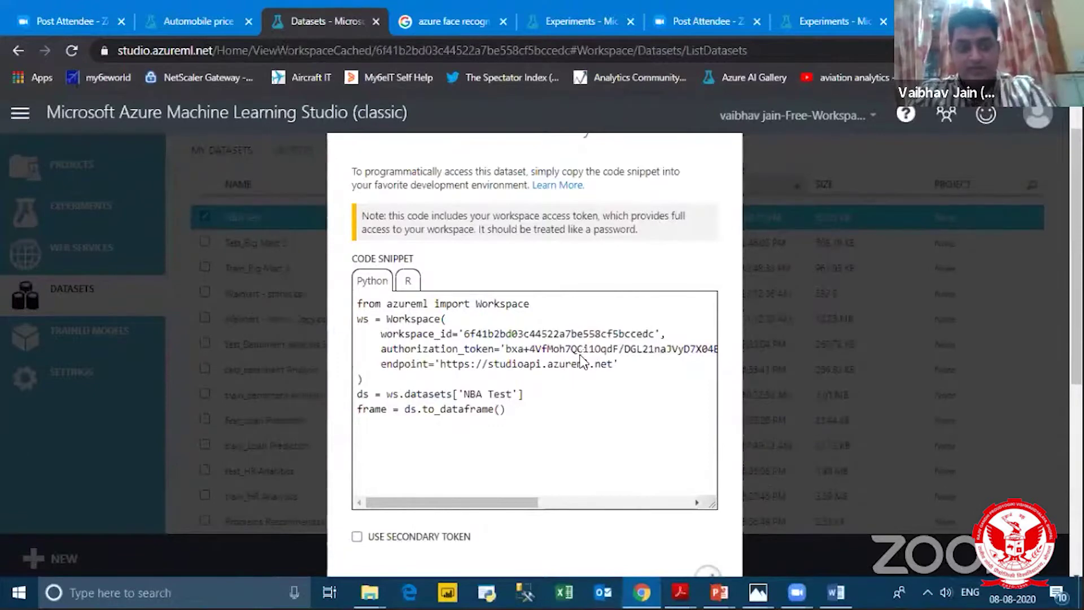
key(Escape)
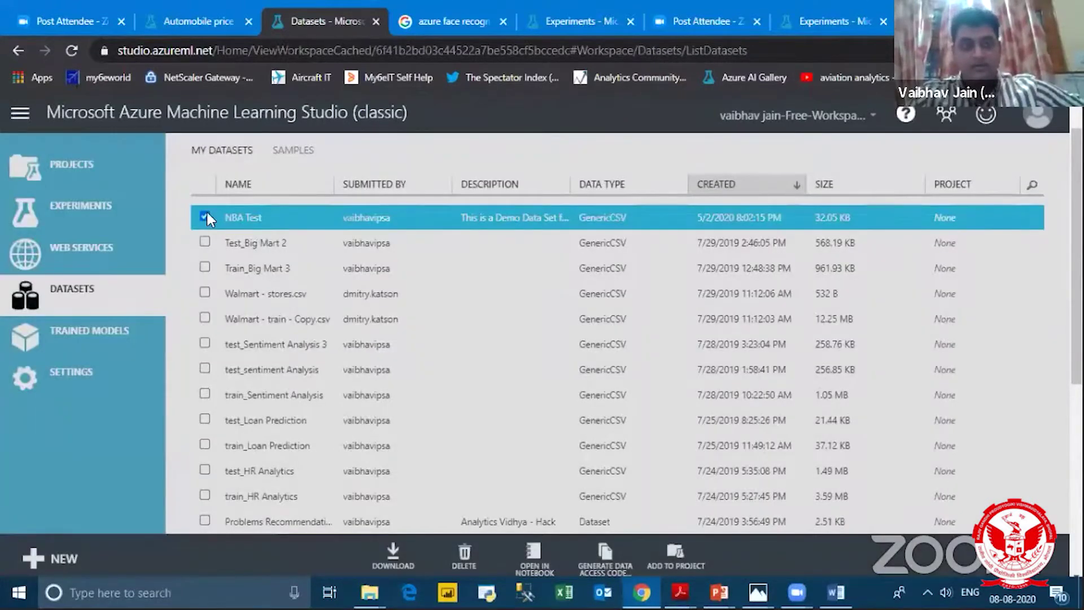
click(205, 215)
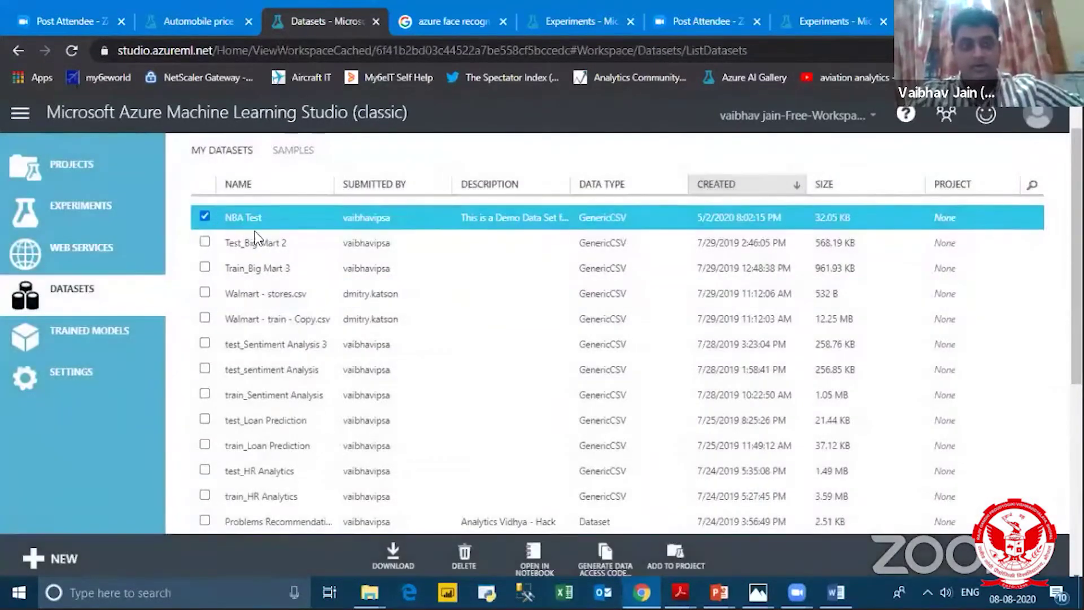
Step: Switch to the experiment created on 8/8/2020 that contains the NBA Test dataset
click(576, 21)
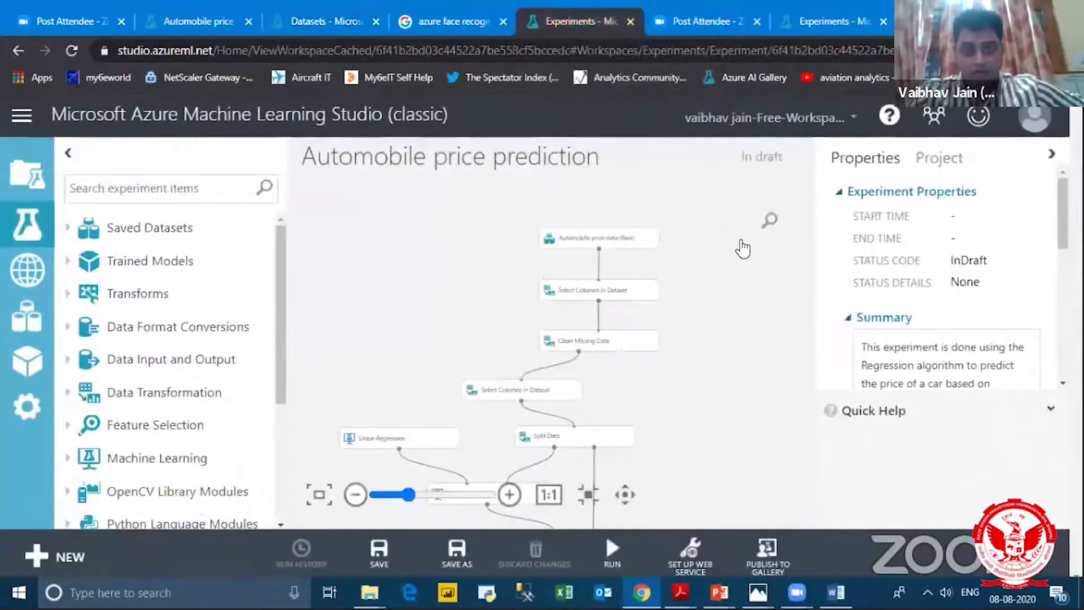
click(818, 21)
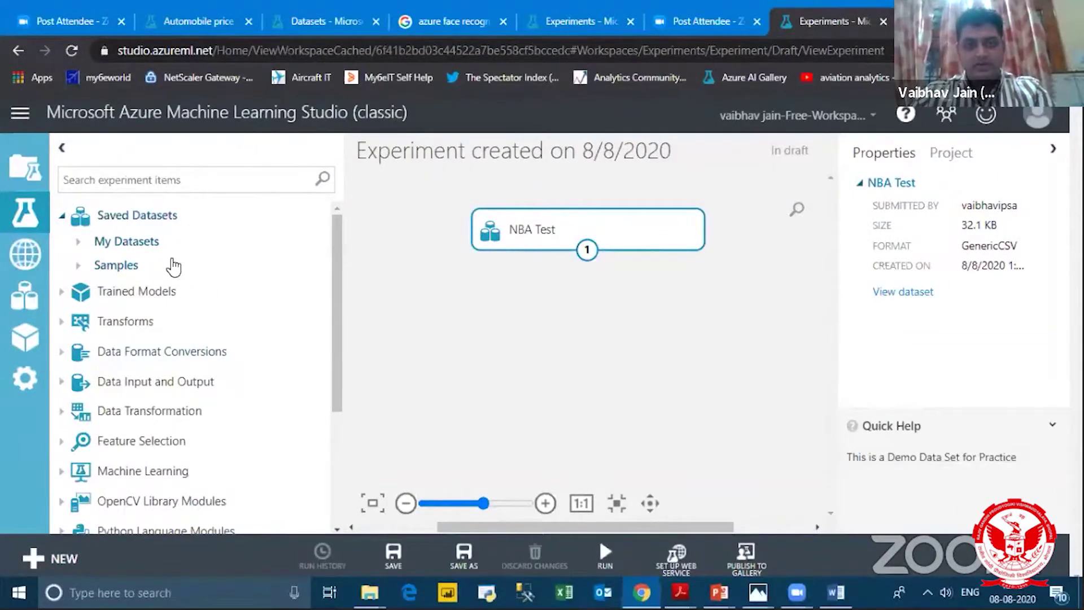
click(144, 180)
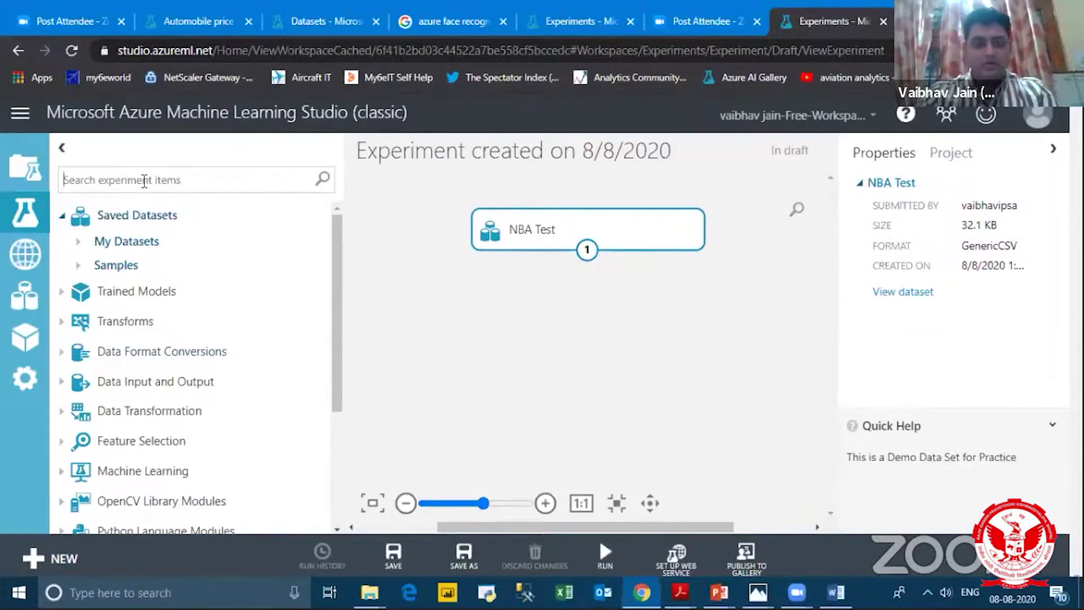
text(sts)
key(BackSpace)
key(BackSpace)
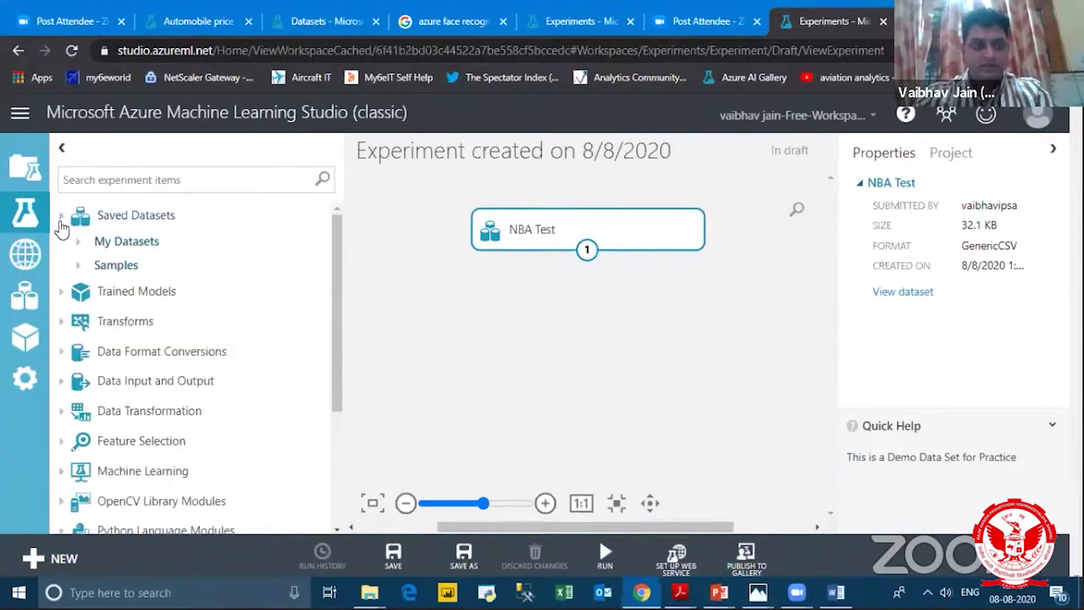
Step: Add the Summarize Data module from Statistical Functions below NBA Test and connect the dataset's output to its input
click(63, 215)
scroll(164, 346, down, 1)
scroll(153, 343, down, 3)
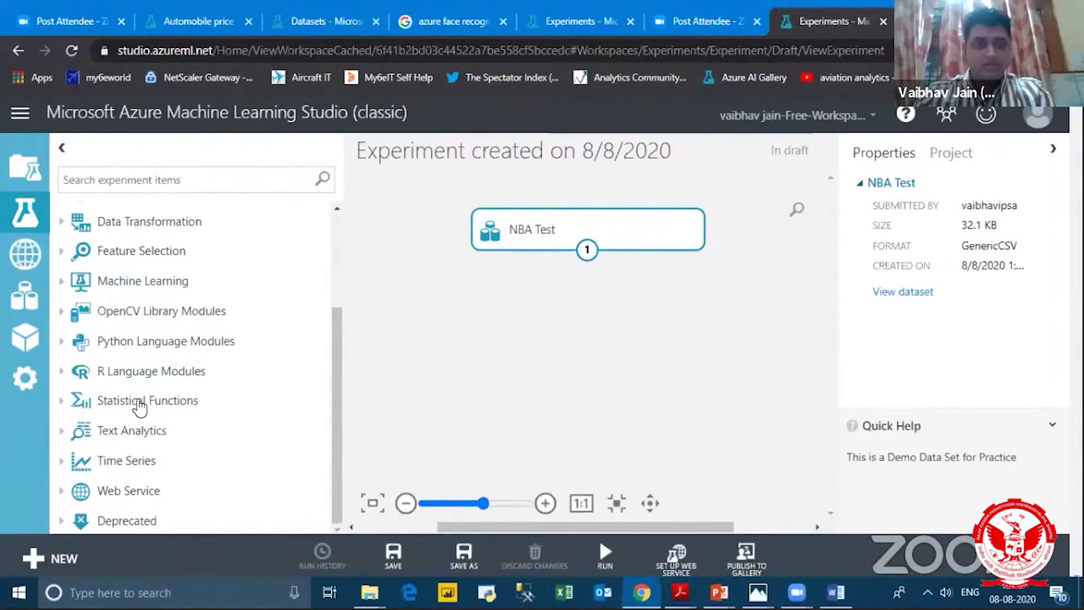
click(62, 400)
scroll(175, 422, down, 5)
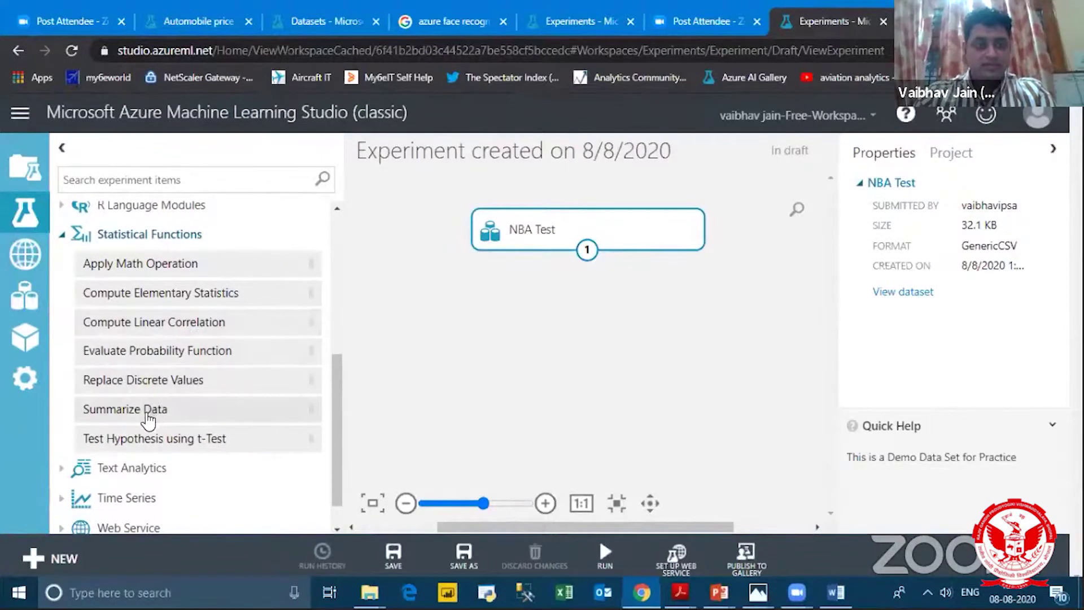
drag(153, 420, 591, 333)
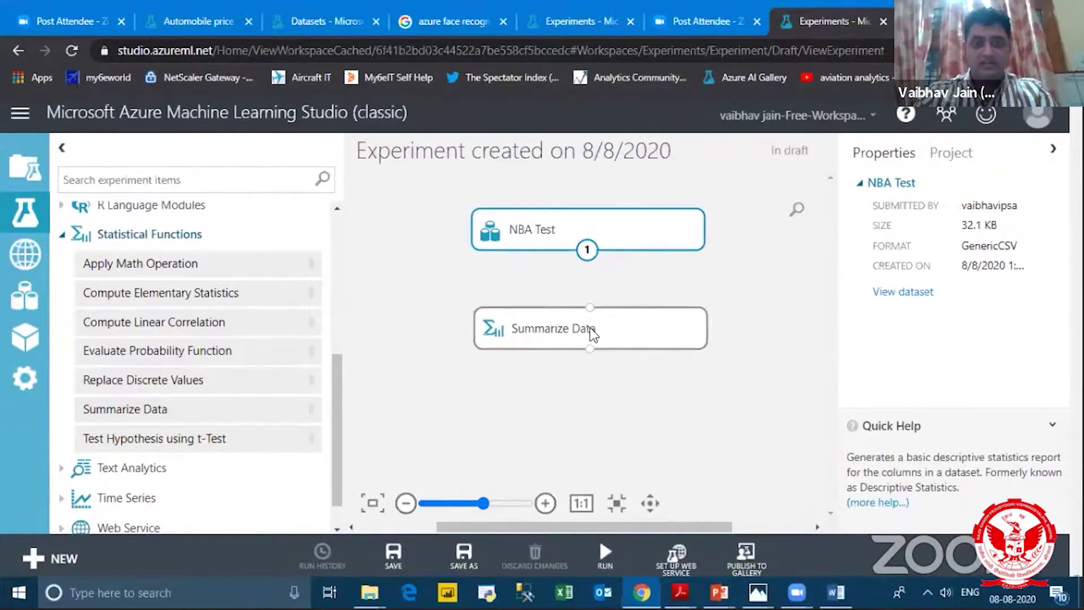
click(594, 311)
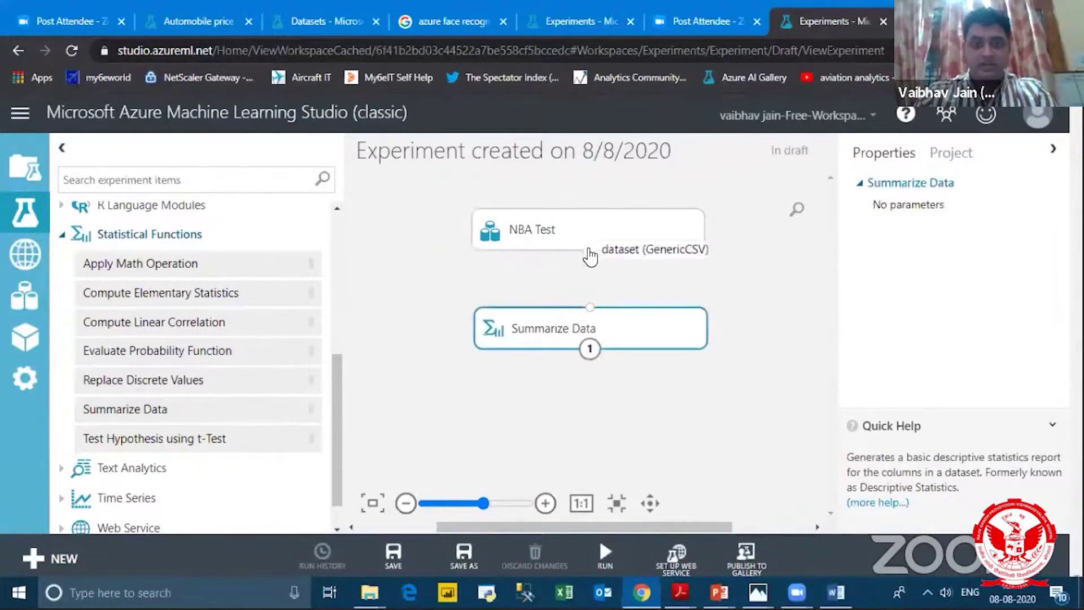
drag(587, 250, 590, 308)
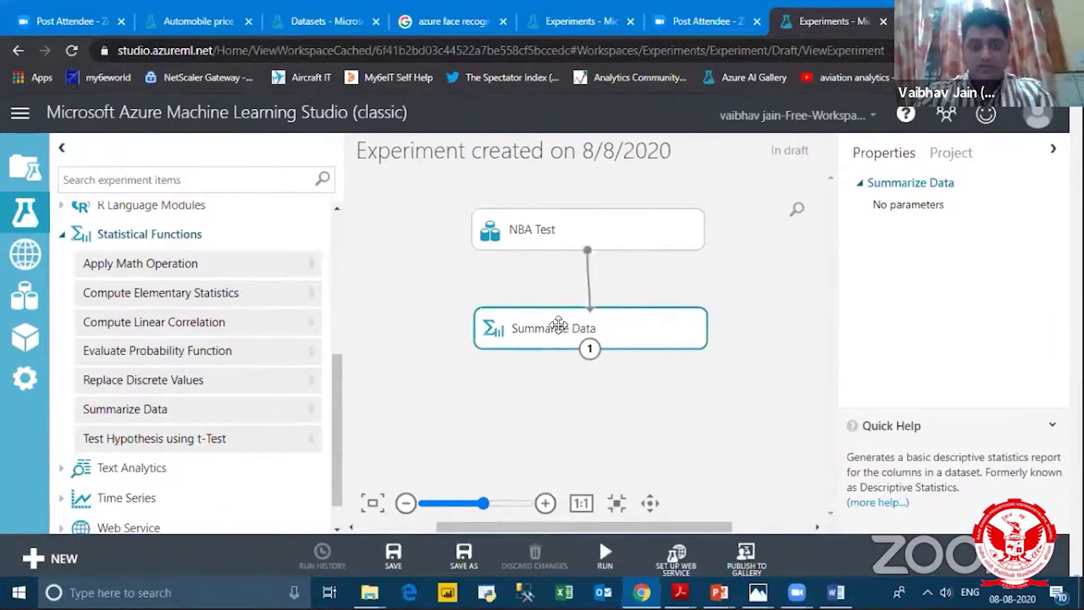
Step: Move Summarize Data closer beneath NBA Test and run the whole experiment
drag(558, 325, 555, 303)
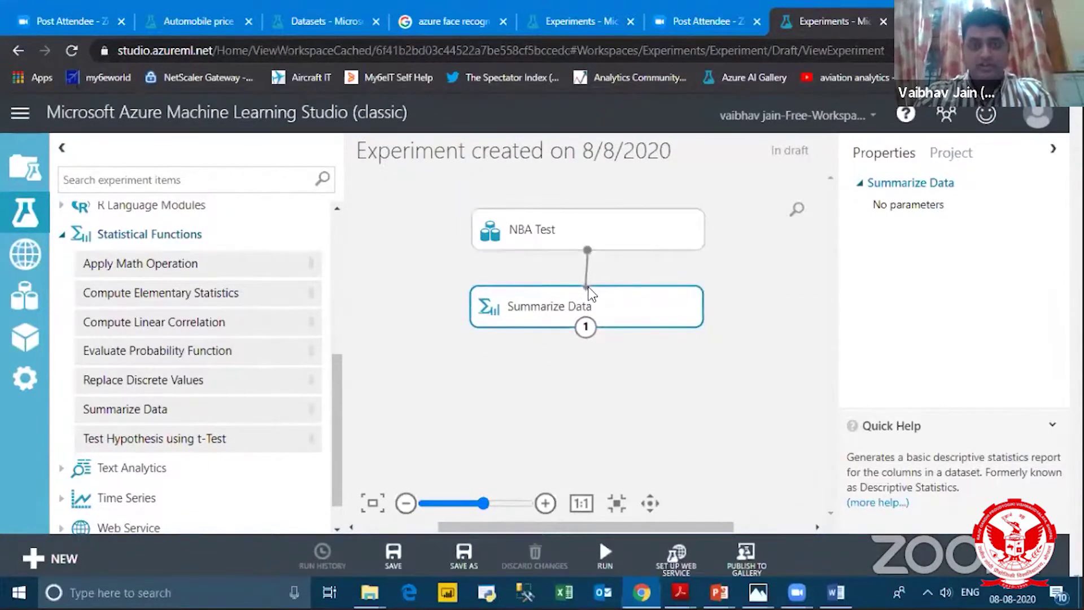
mouse_move(605, 552)
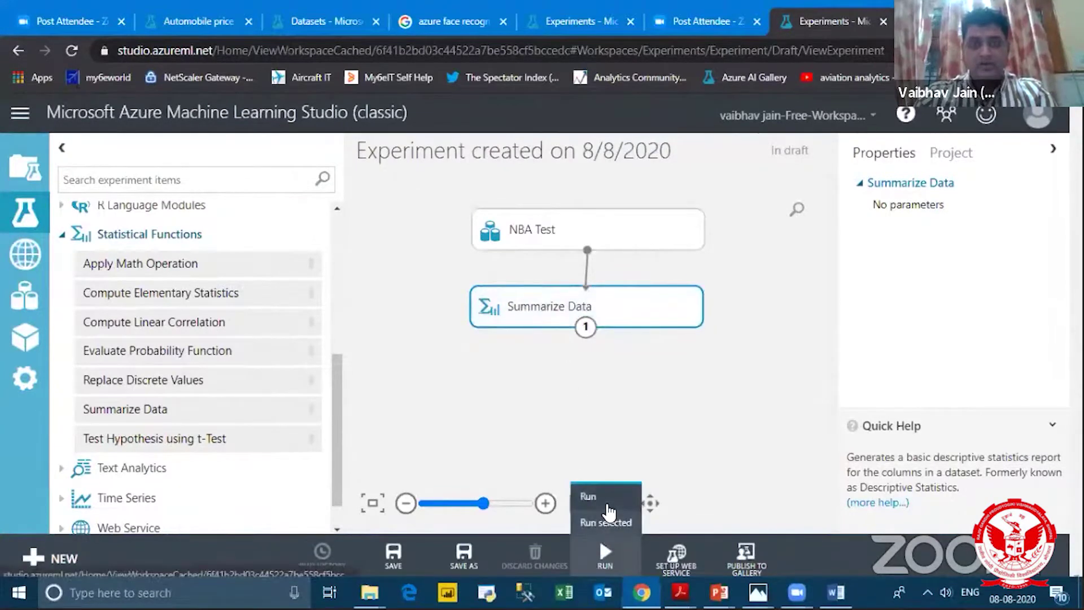
click(608, 507)
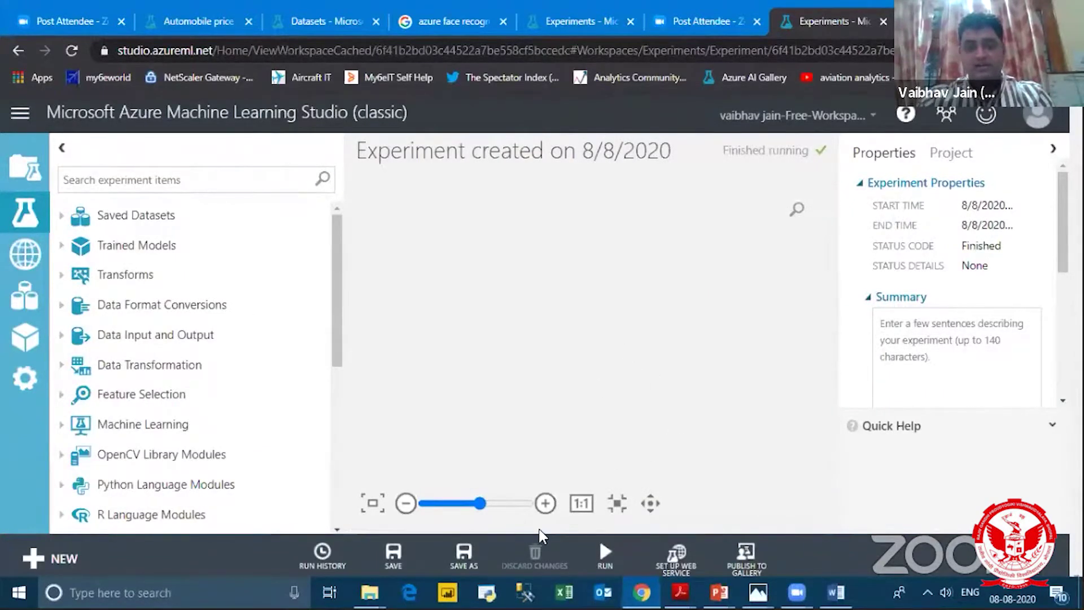
Step: Visualize the results dataset of the Summarize Data module
scroll(793, 406, down, 5)
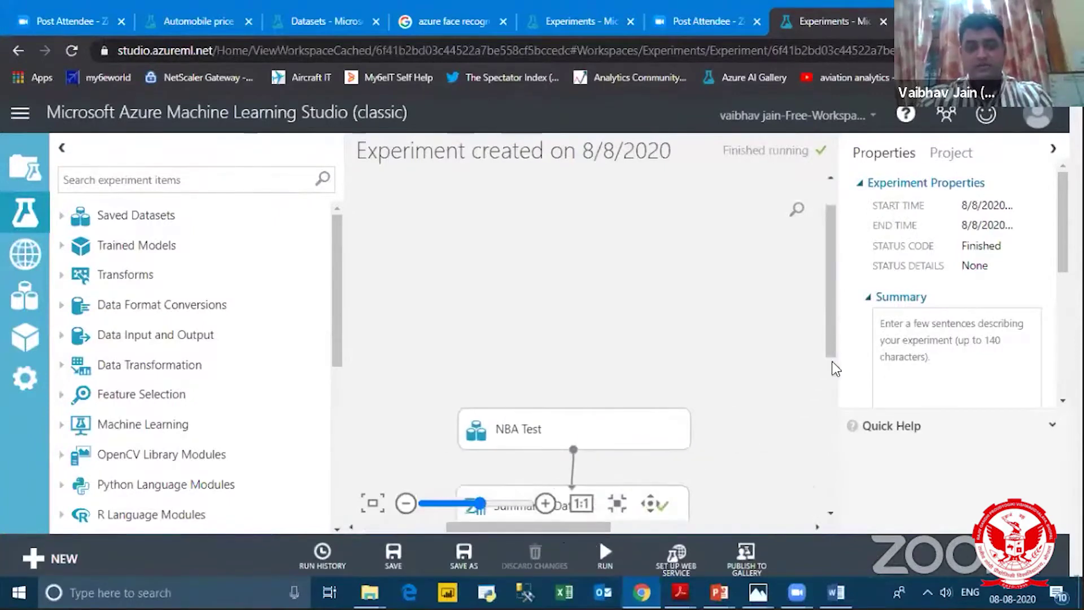
scroll(836, 368, down, 3)
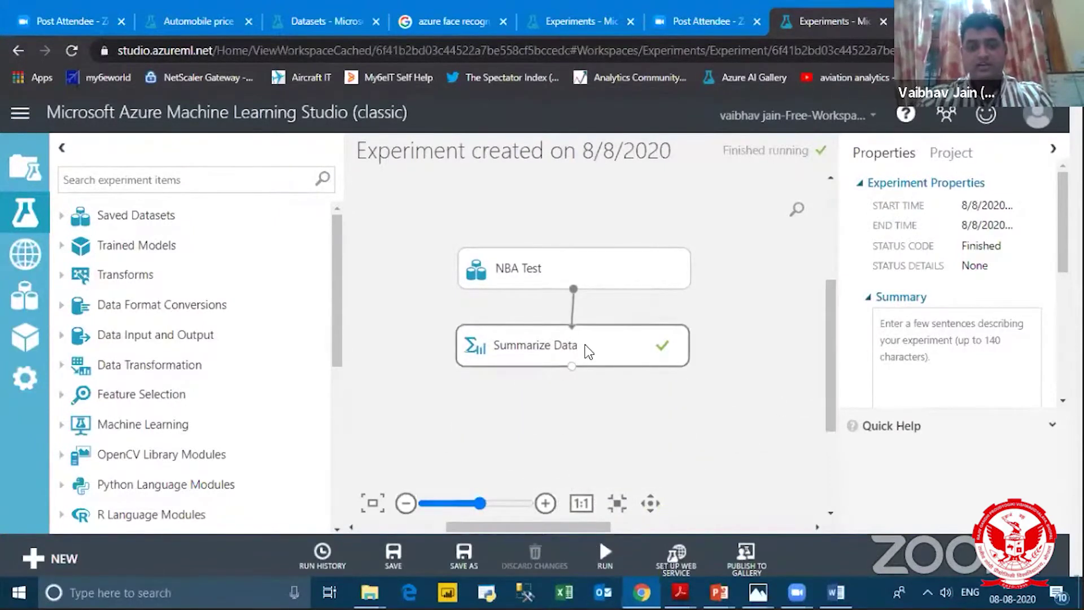
right_click(587, 353)
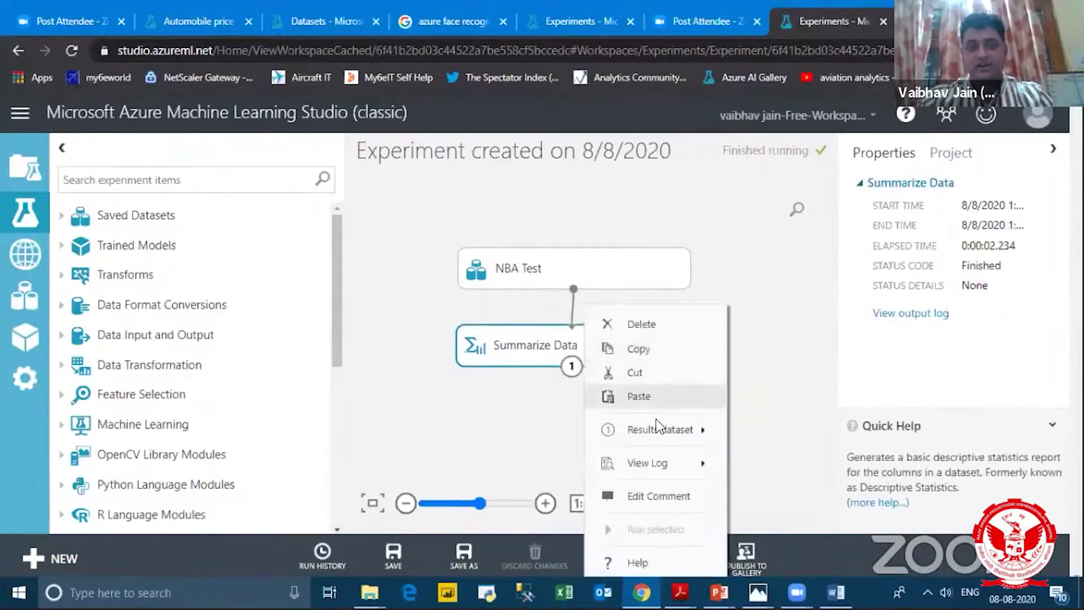
mouse_move(659, 430)
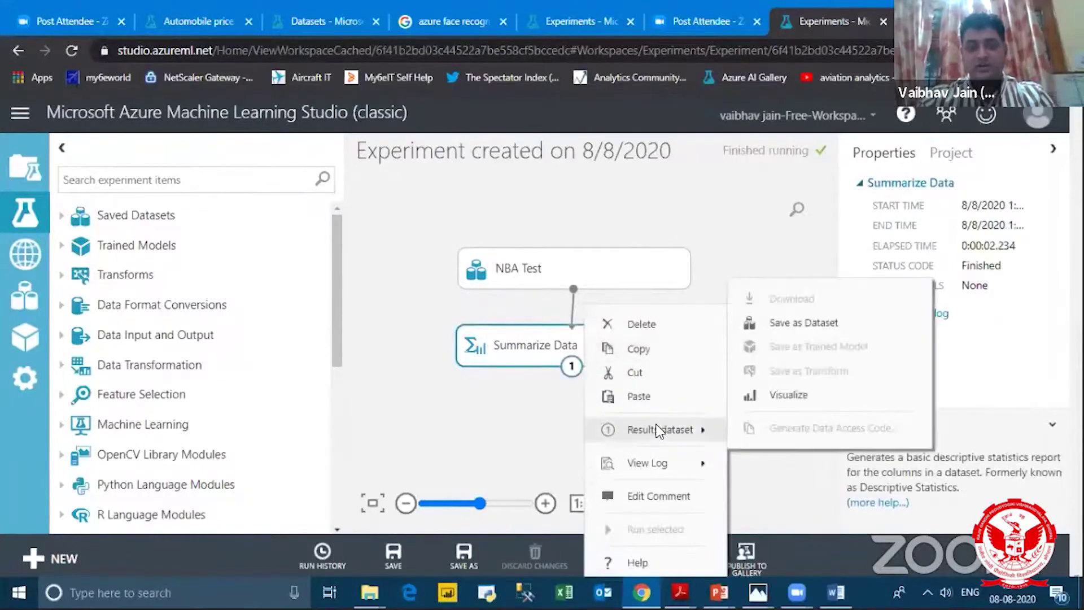
click(787, 396)
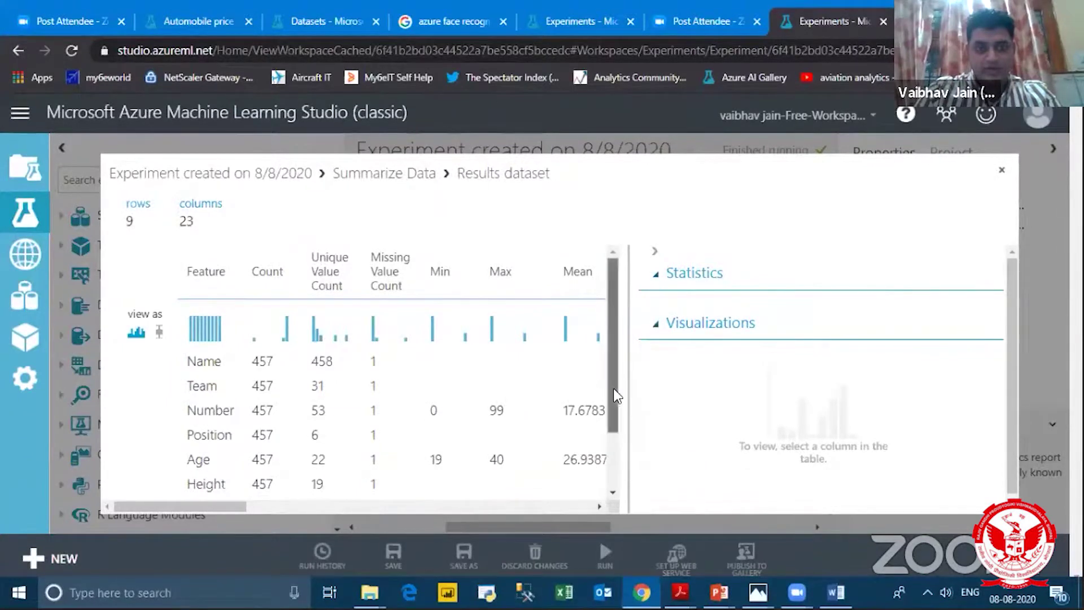
Step: Look through all feature rows and statistic columns of the summary, from Count to P99.5, and close the visualization
drag(614, 395, 614, 429)
drag(613, 472, 636, 354)
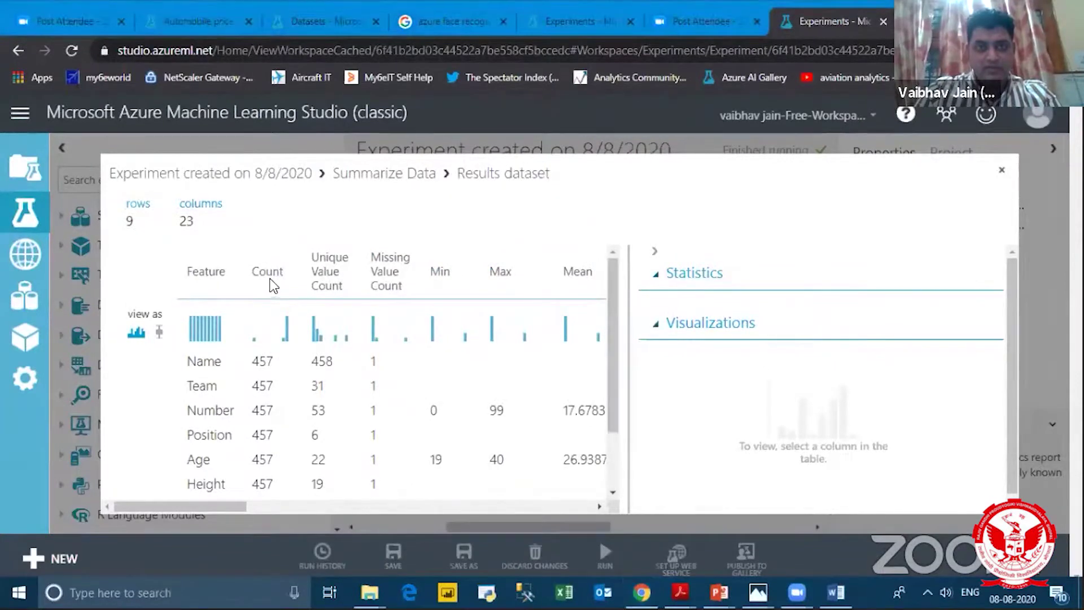
drag(217, 507, 269, 510)
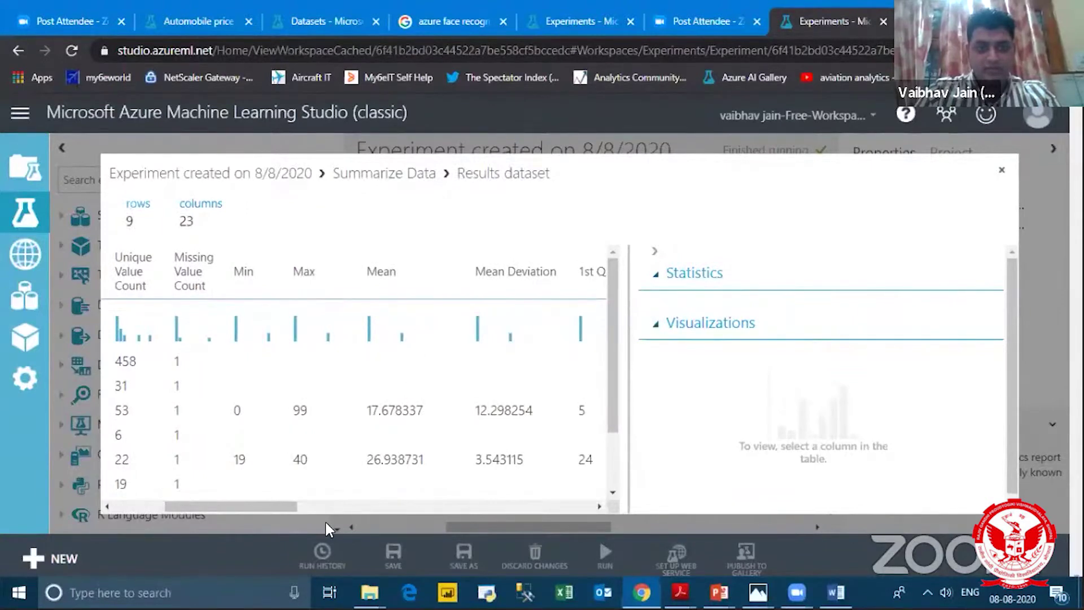
drag(283, 507, 601, 510)
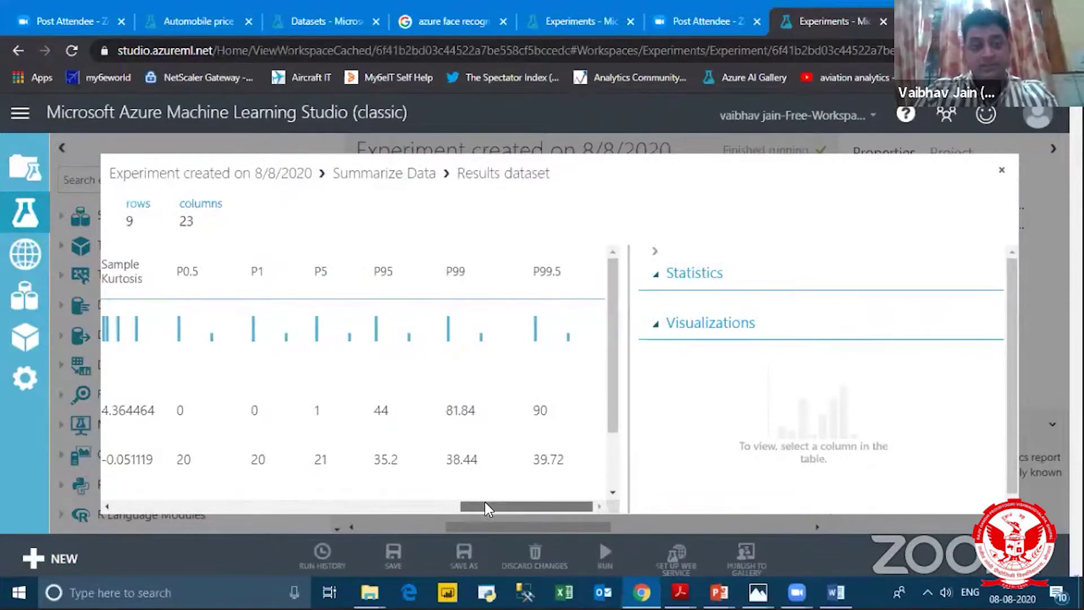
drag(484, 501, 138, 506)
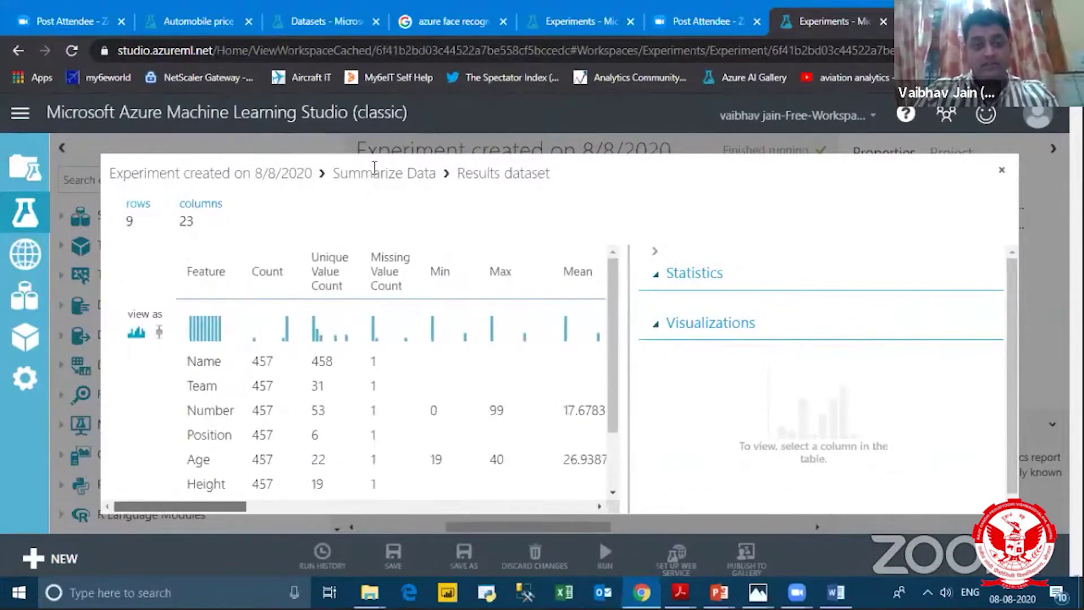
click(1004, 174)
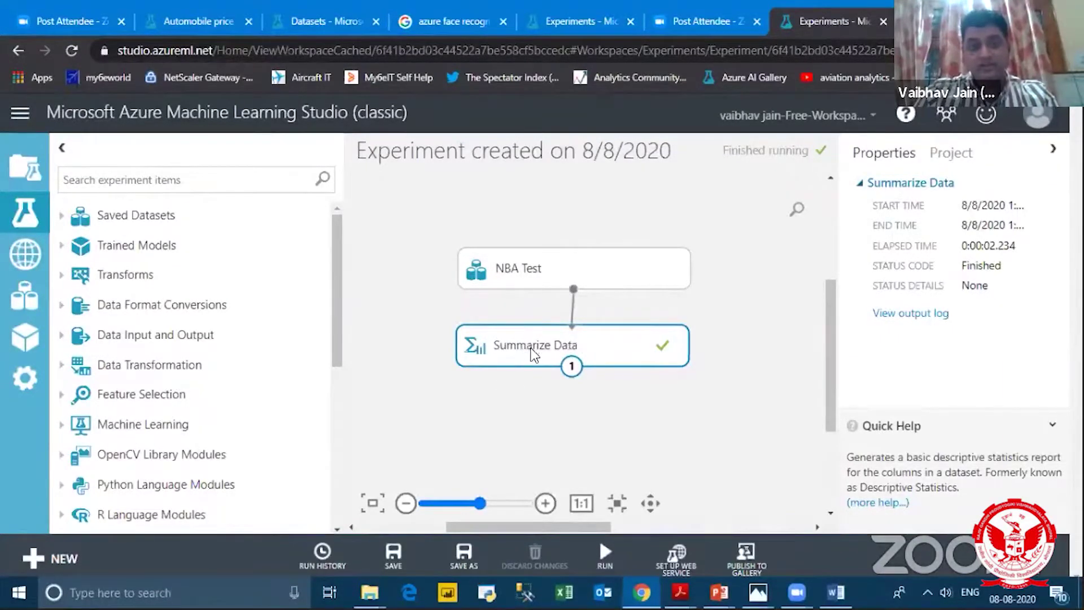
Step: Check the Statistical Functions group, and reposition NBA Test and Summarize Data higher on the canvas, one below the other
mouse_move(534, 352)
mouse_down()
mouse_move(472, 349)
mouse_move(541, 345)
mouse_up()
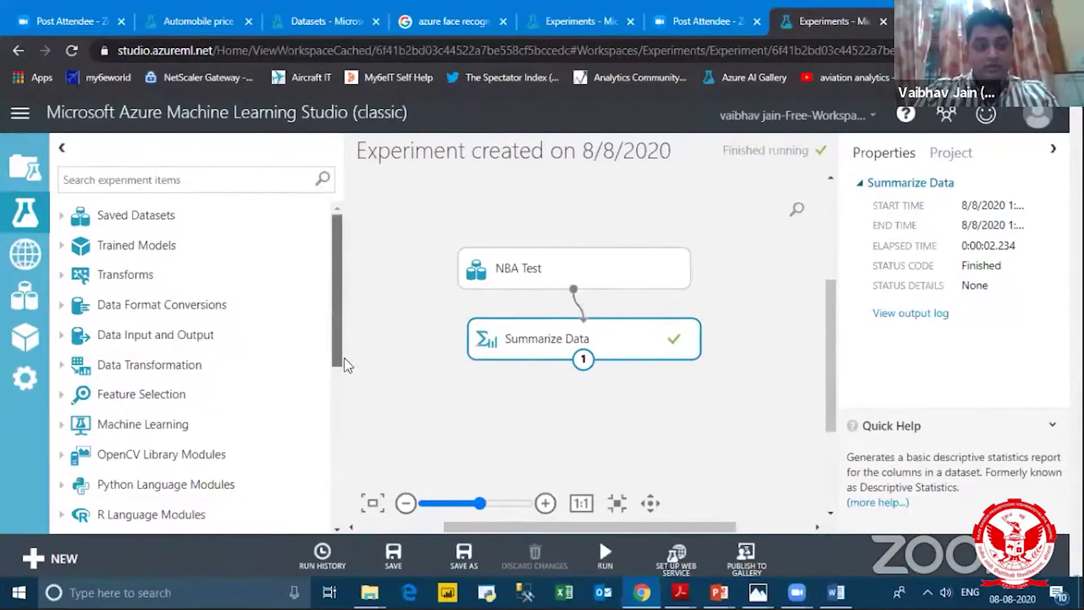
scroll(344, 357, down, 3)
click(62, 412)
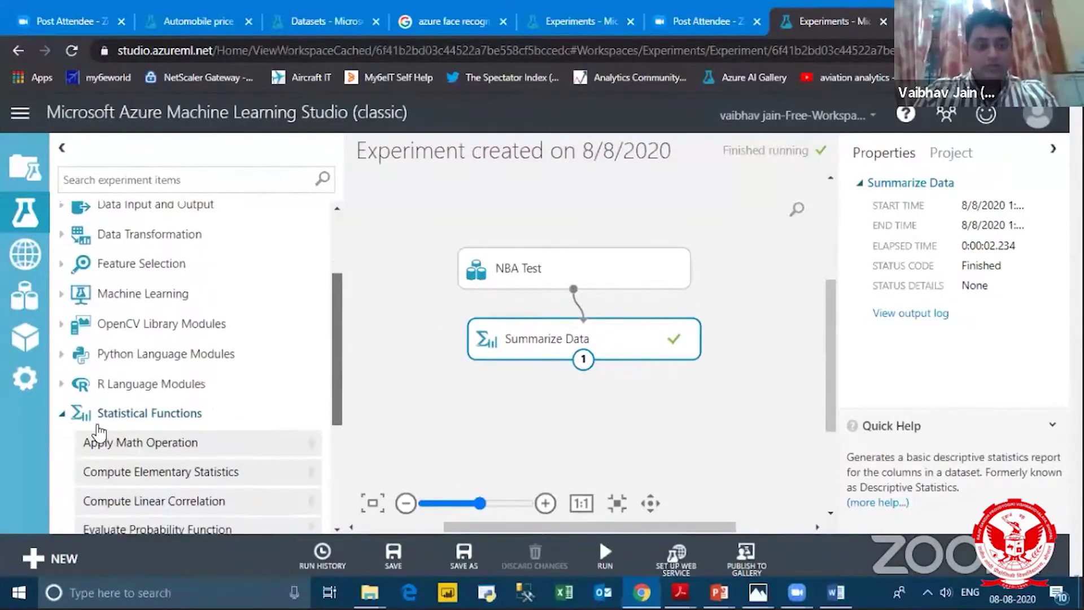
click(62, 412)
scroll(337, 389, up, 4)
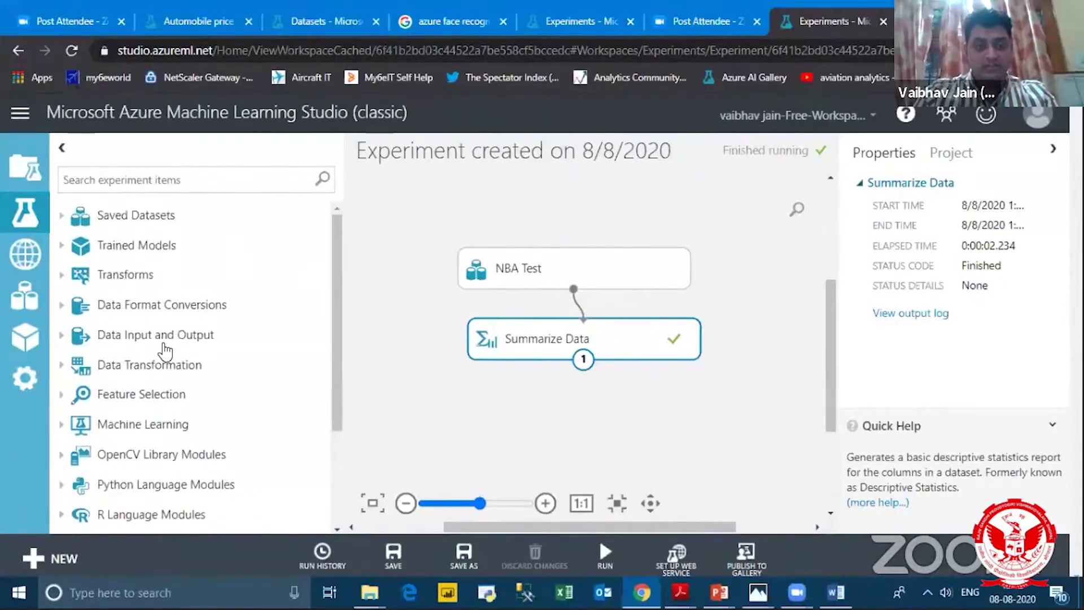
drag(500, 256, 499, 212)
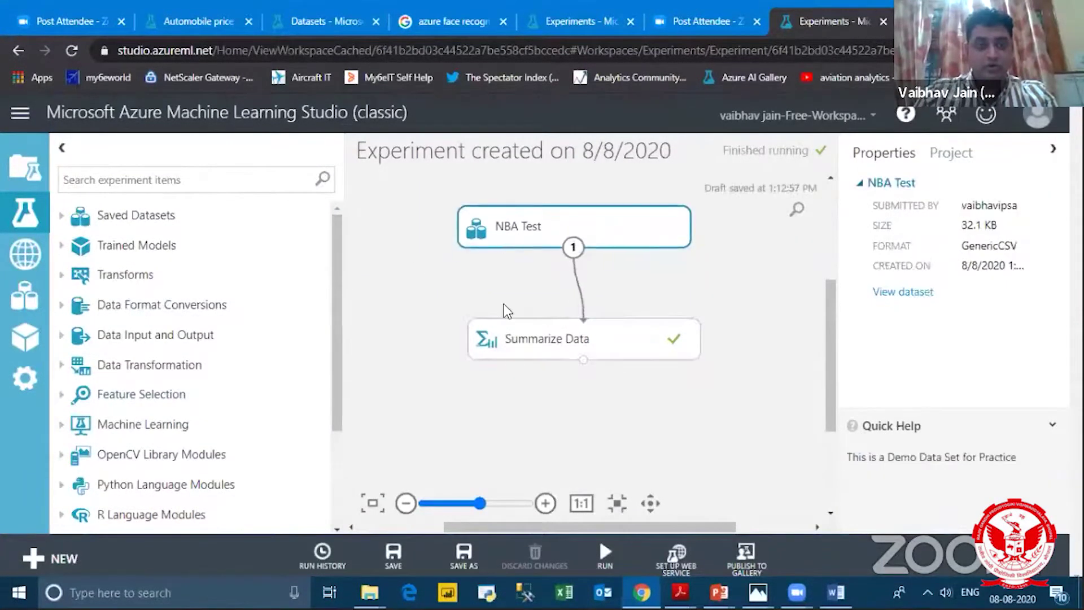
drag(514, 336, 508, 299)
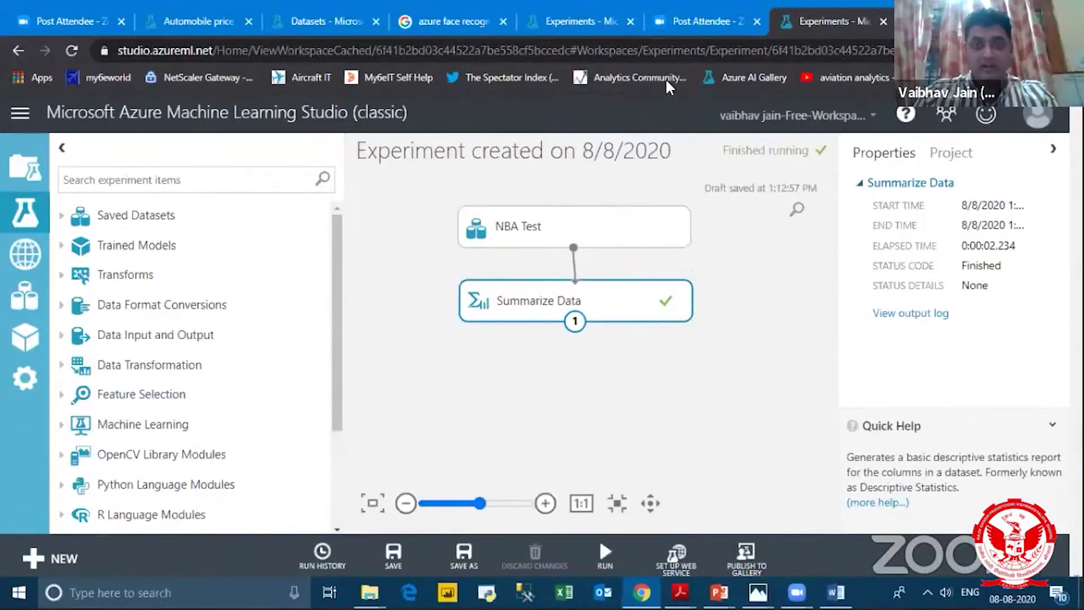
Step: Switch to the Automobile price prediction experiment and examine its raw data, Select Columns in Dataset module and downstream flow
click(573, 23)
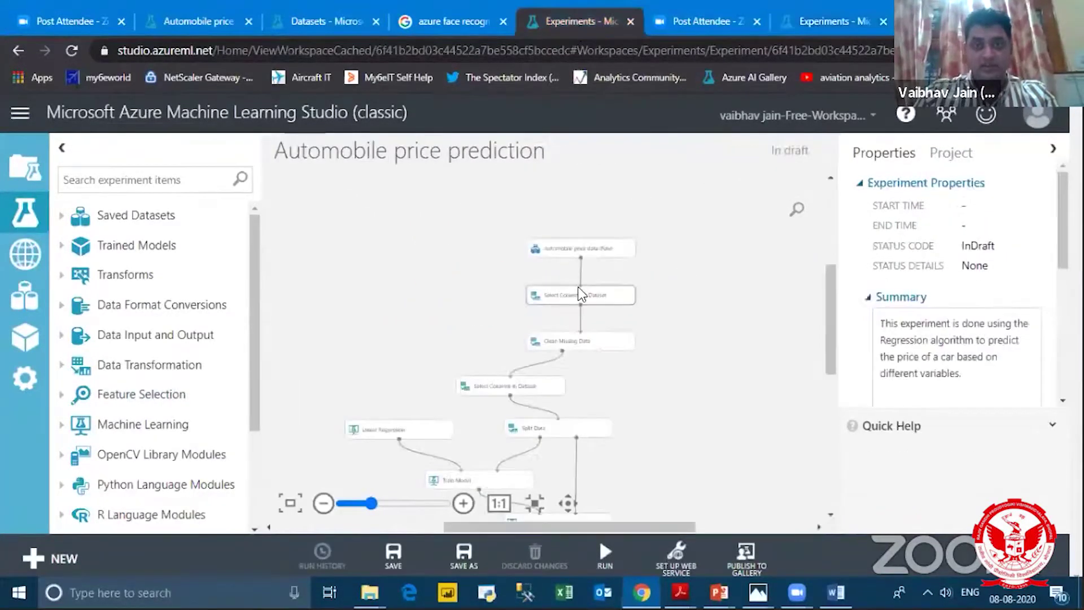
click(598, 246)
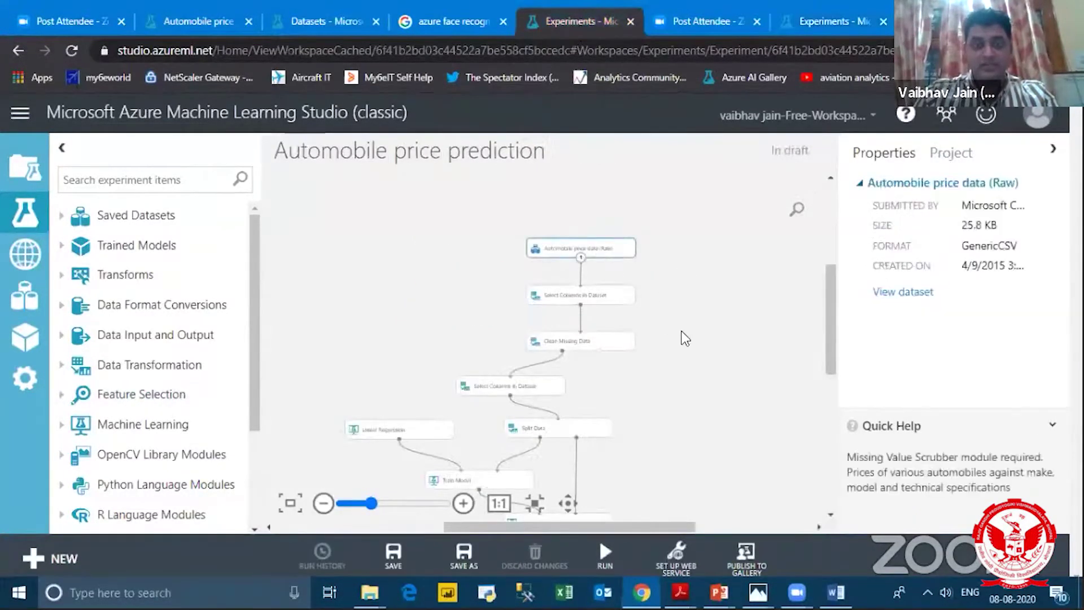
click(625, 303)
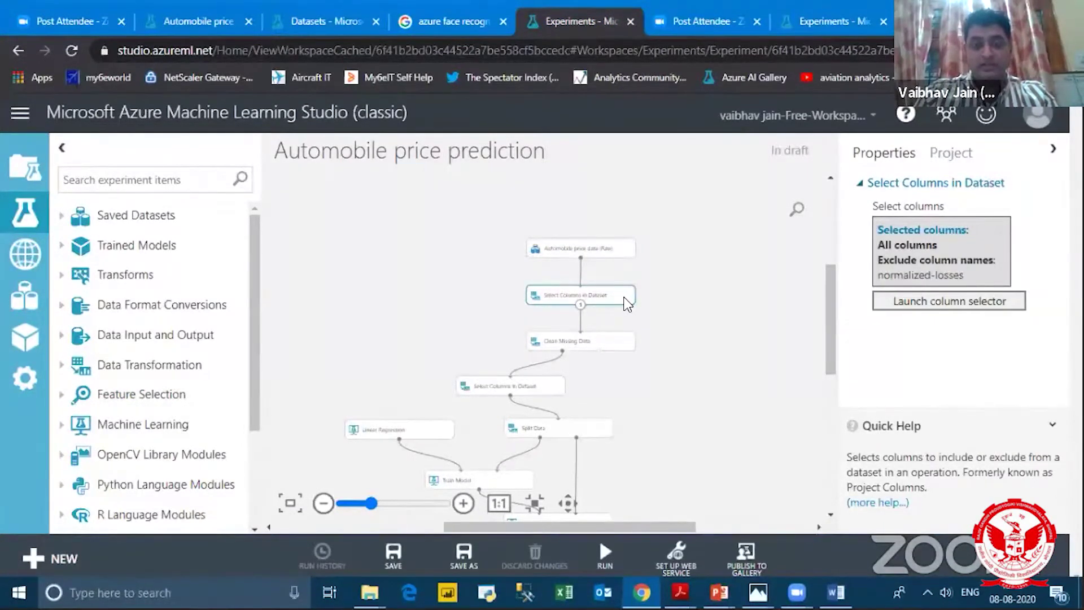
scroll(829, 337, down, 3)
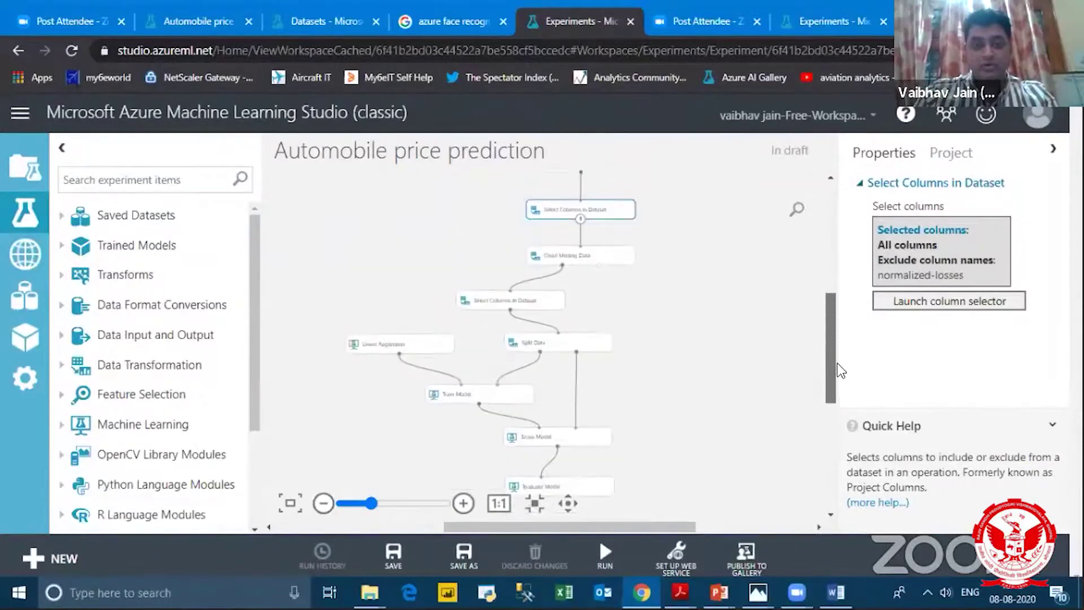
Step: Return to the experiment created on 8/8/2020 and browse the modules under Transforms and Data Format Conversions
click(798, 23)
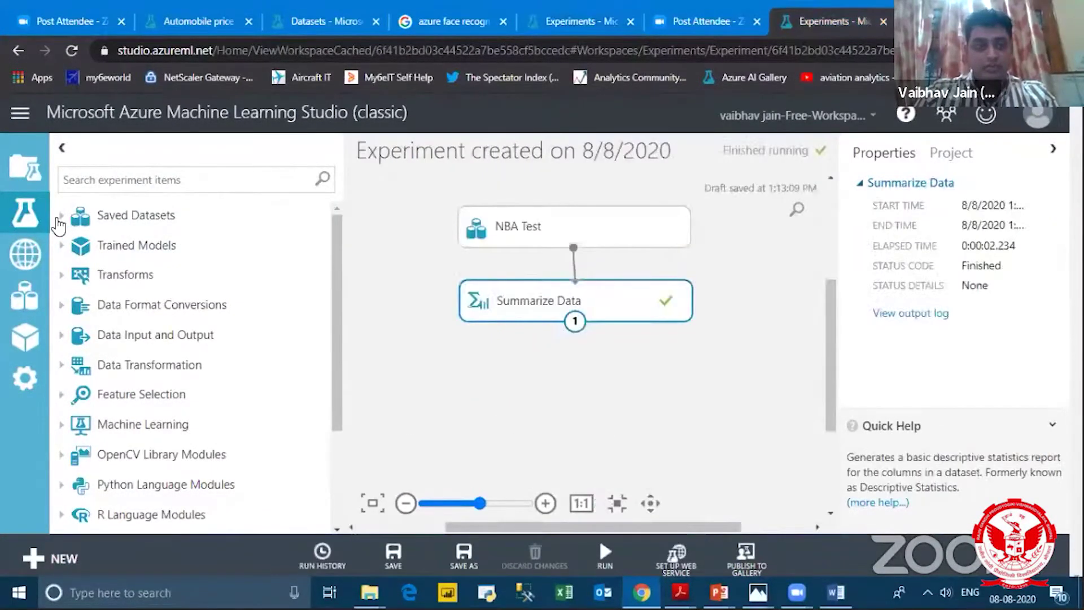
click(98, 277)
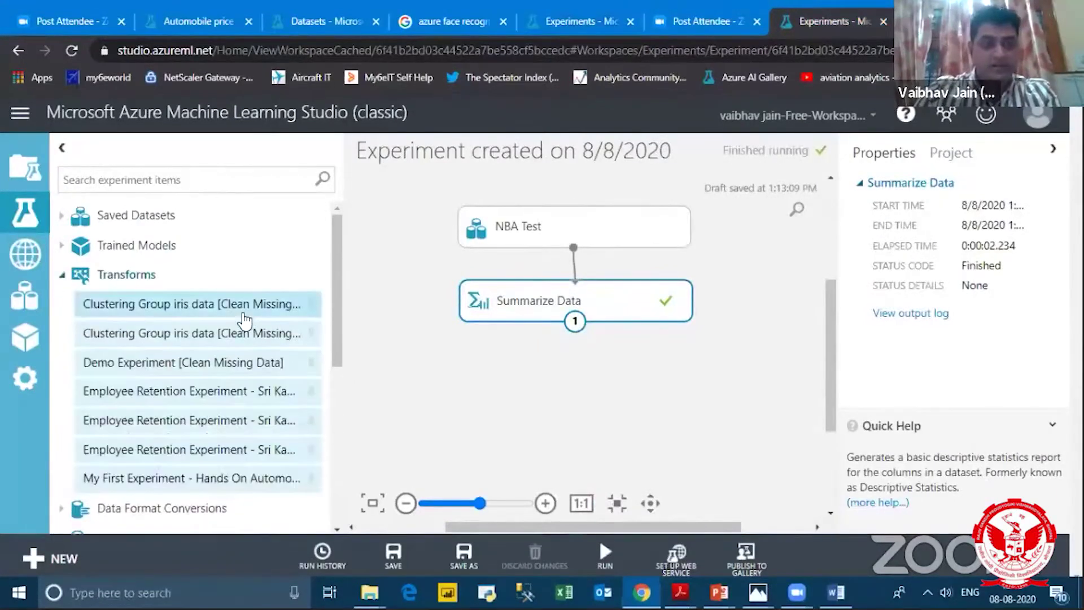
click(62, 277)
click(69, 307)
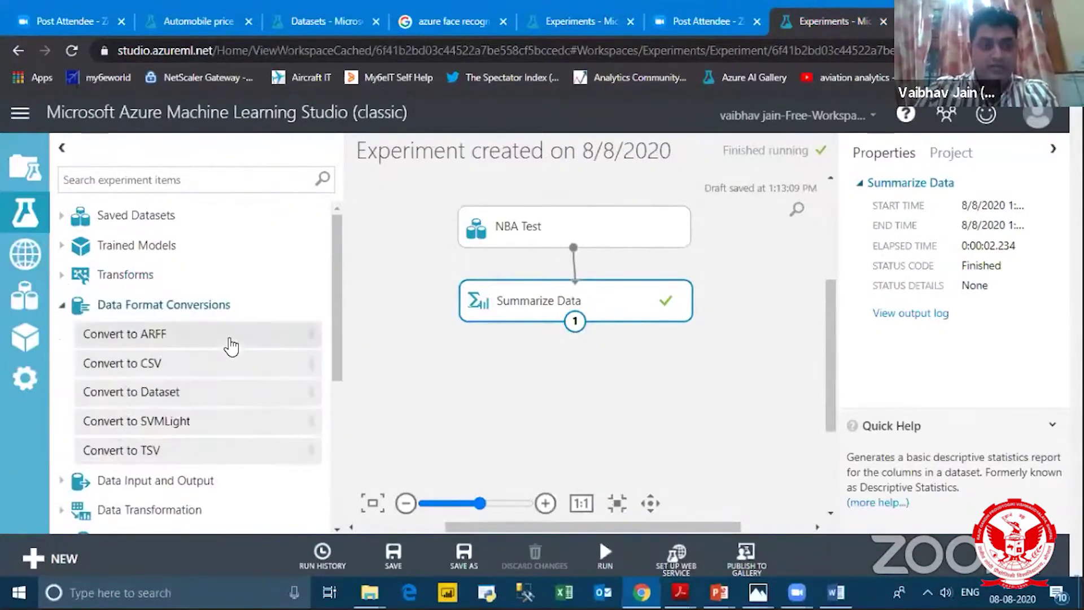
scroll(230, 346, down, 1)
scroll(228, 335, down, 1)
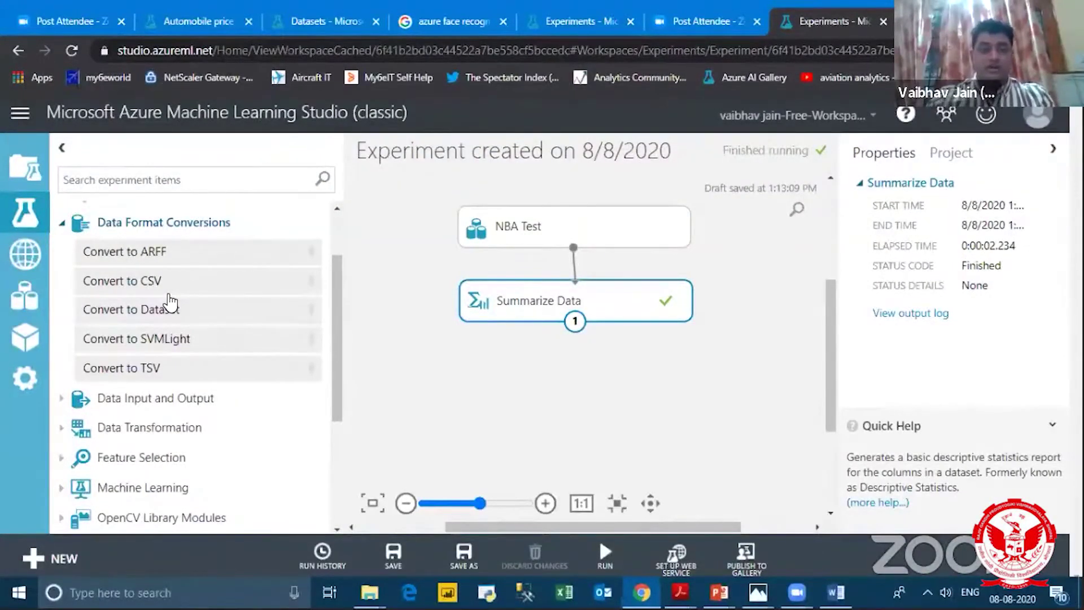
click(62, 222)
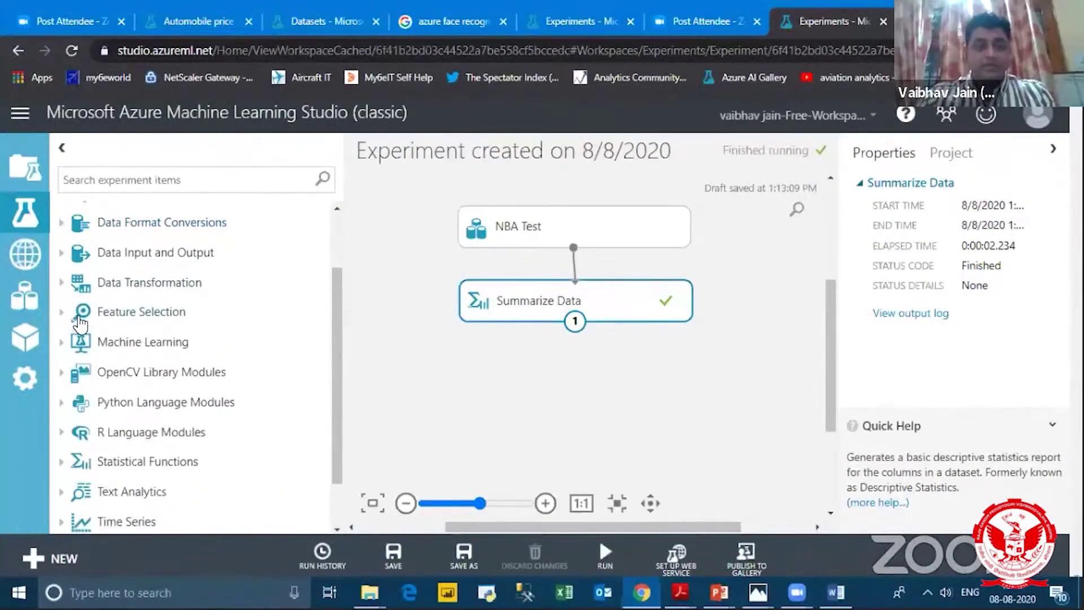
Step: Add the Import Data module from Data Input and Output to the canvas below Summarize Data
click(138, 253)
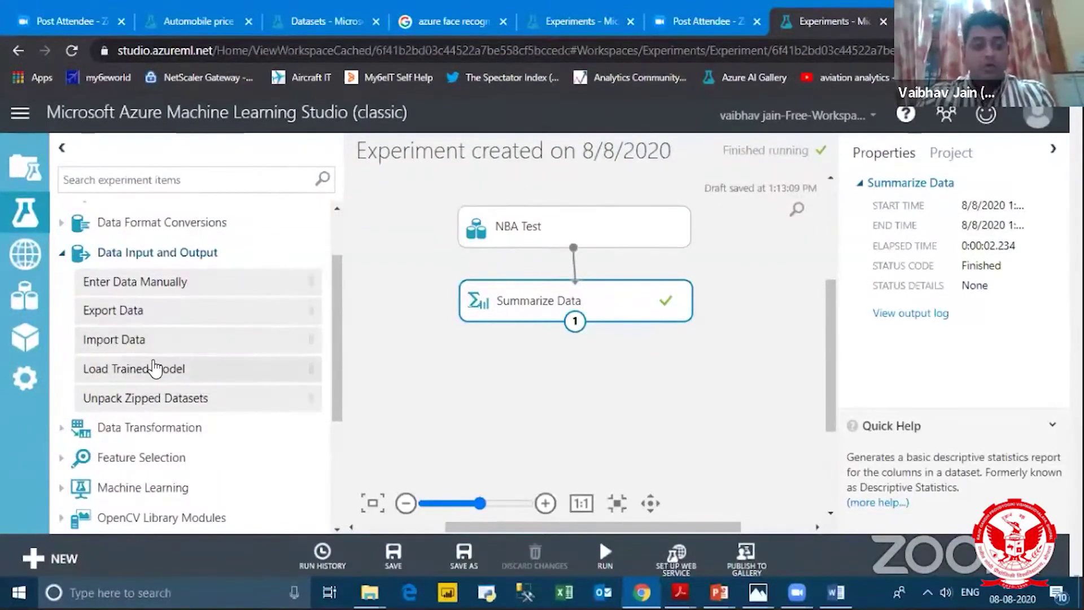
drag(121, 342, 446, 376)
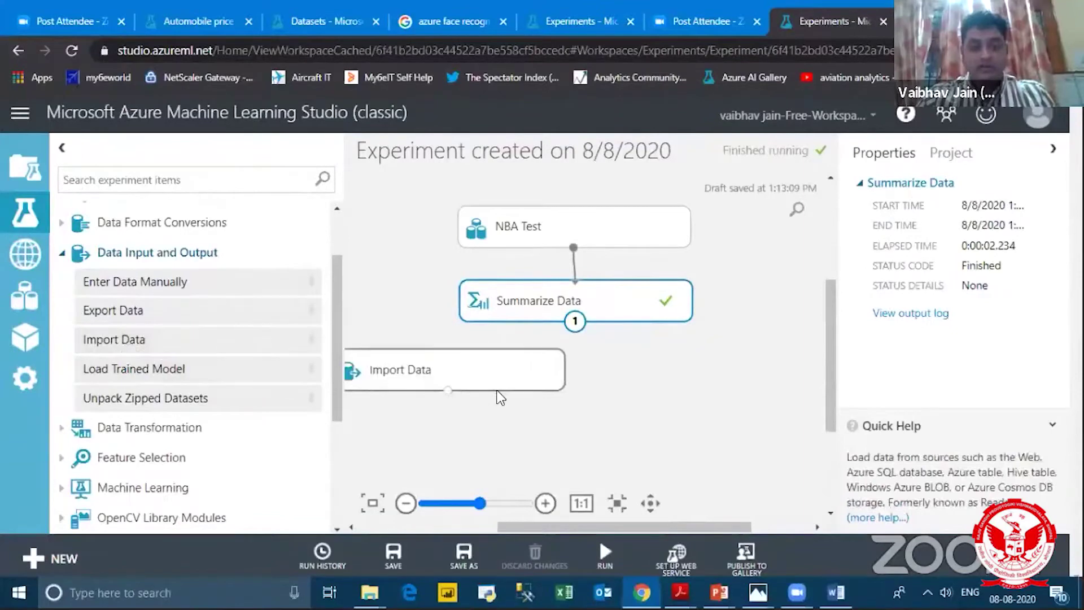
drag(499, 397, 520, 377)
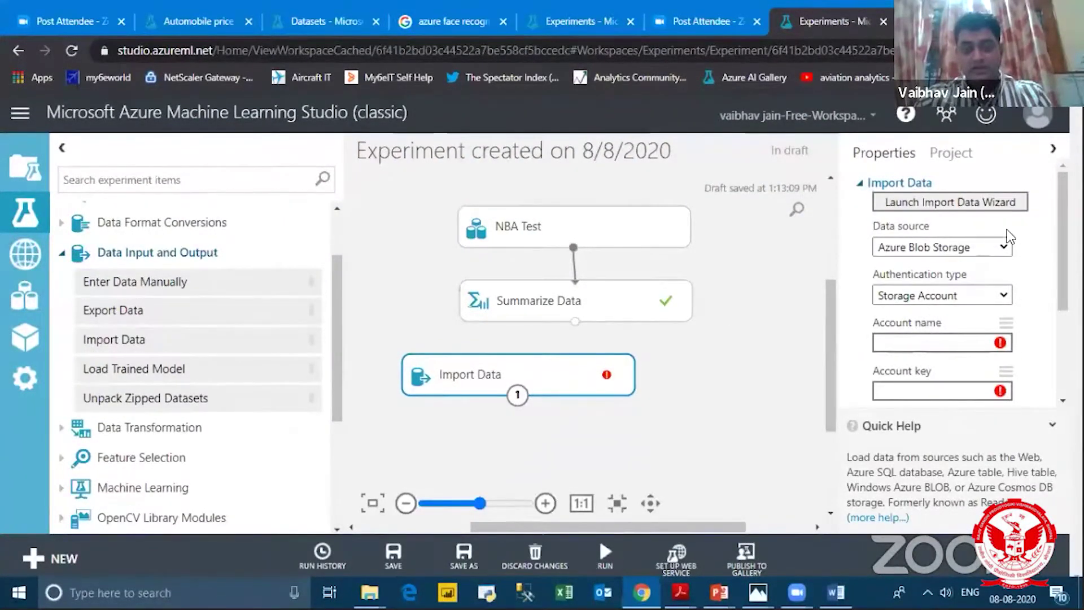
Step: Set the Import Data module's data source to Web URL via HTTP and its data format to CSV
click(935, 254)
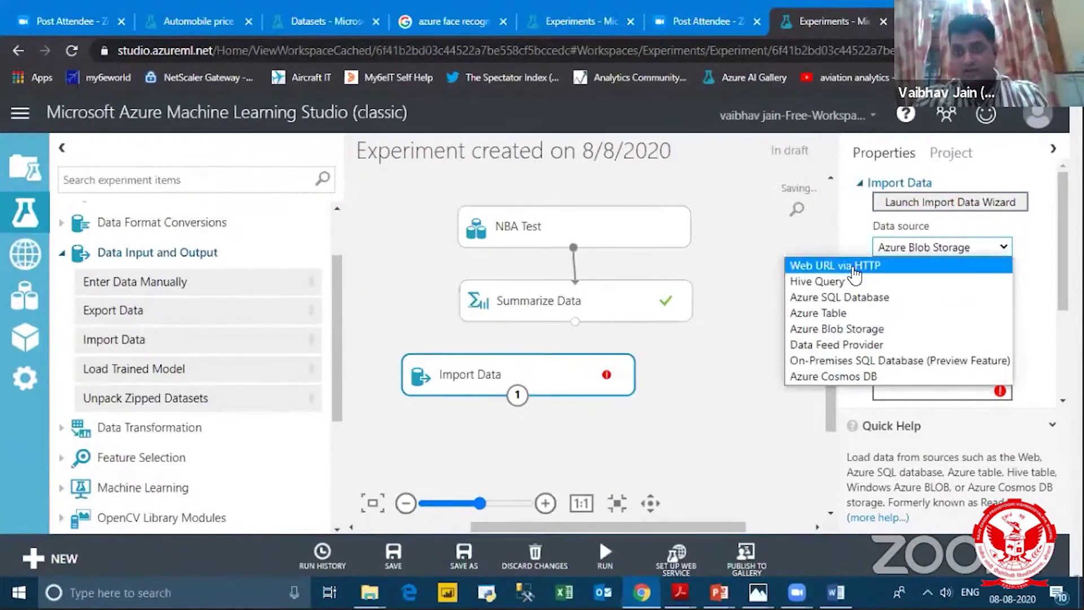
click(927, 265)
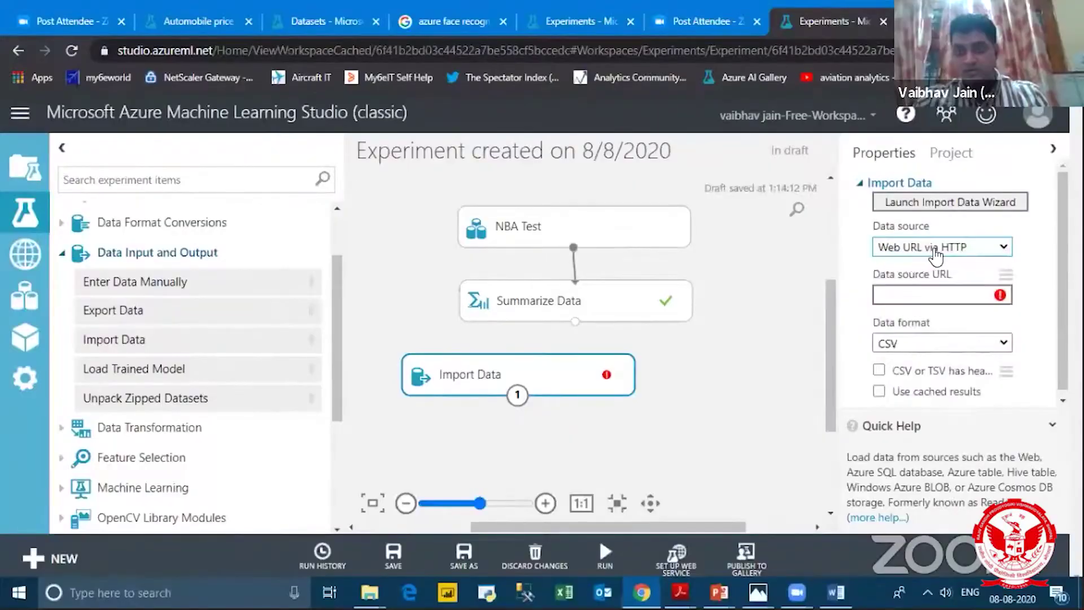
click(930, 291)
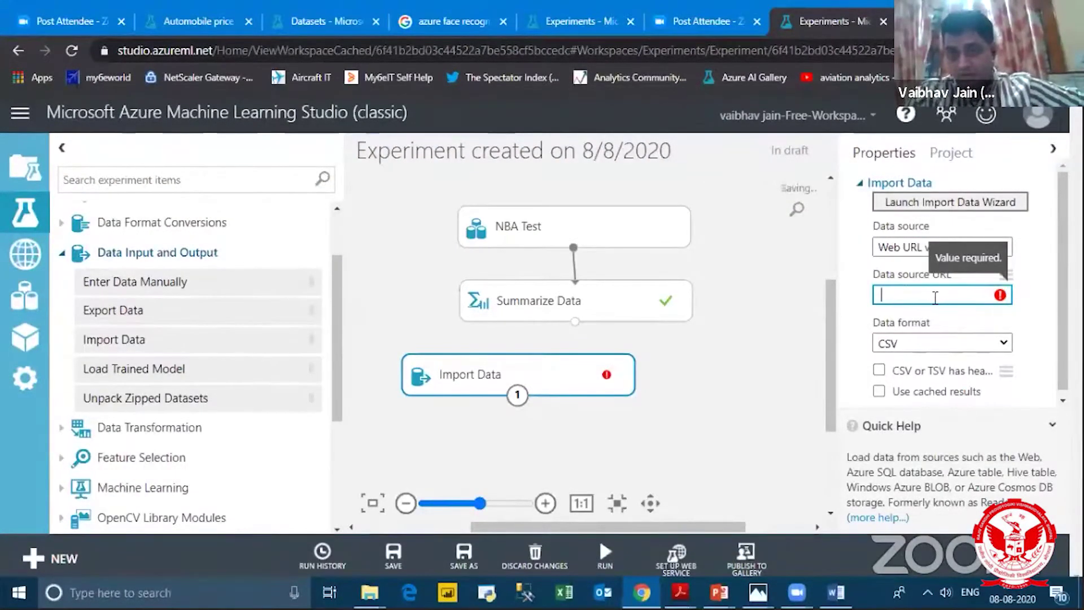
click(926, 343)
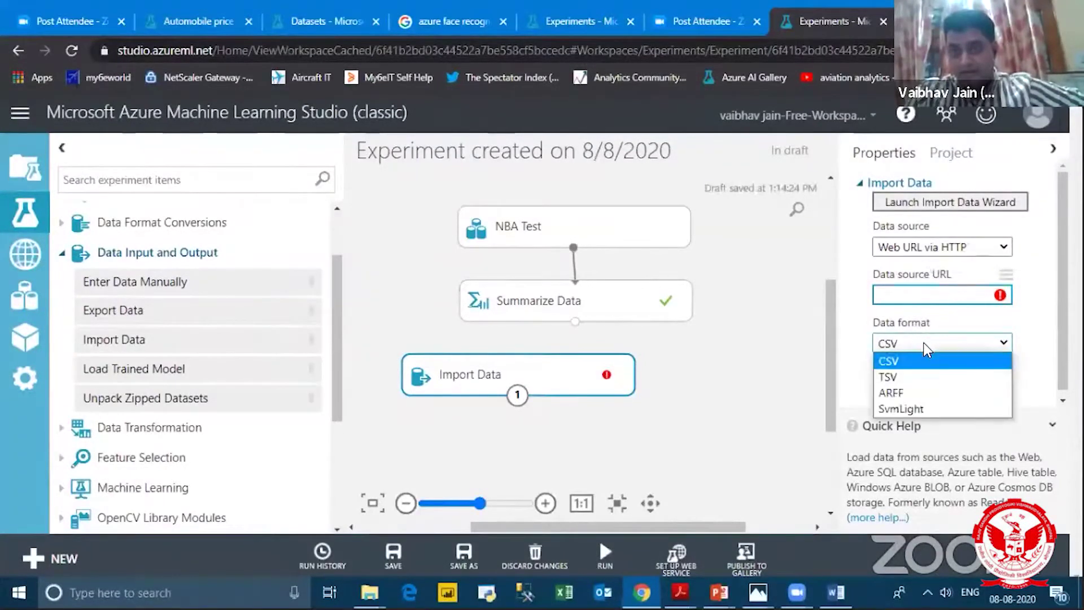
click(915, 361)
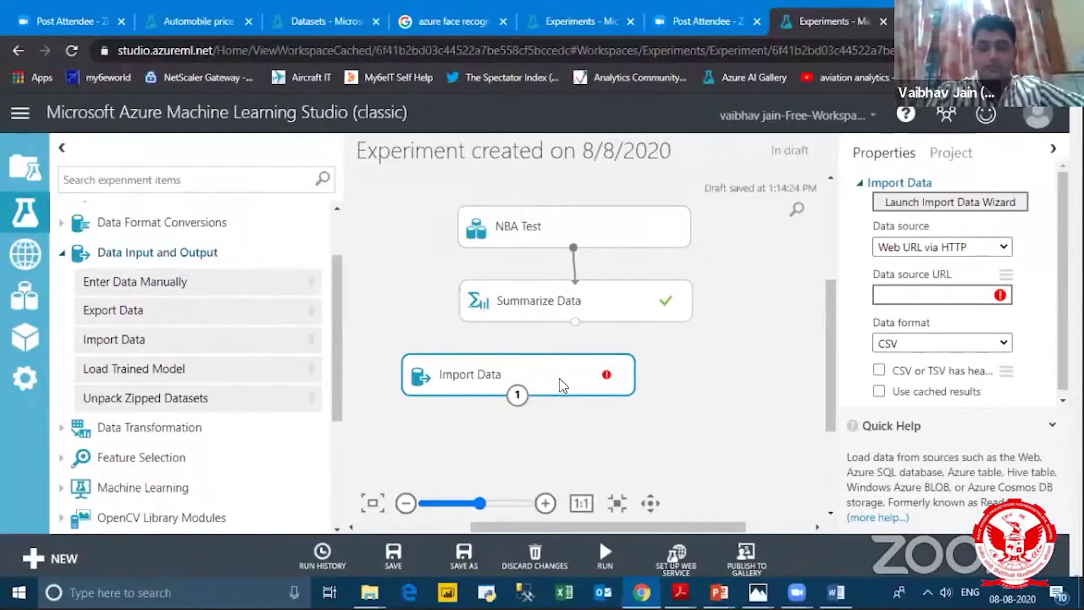
Step: Delete the Import Data module, and briefly try the Unpack Zipped Datasets module below Summarize Data before removing it from the canvas
key(Delete)
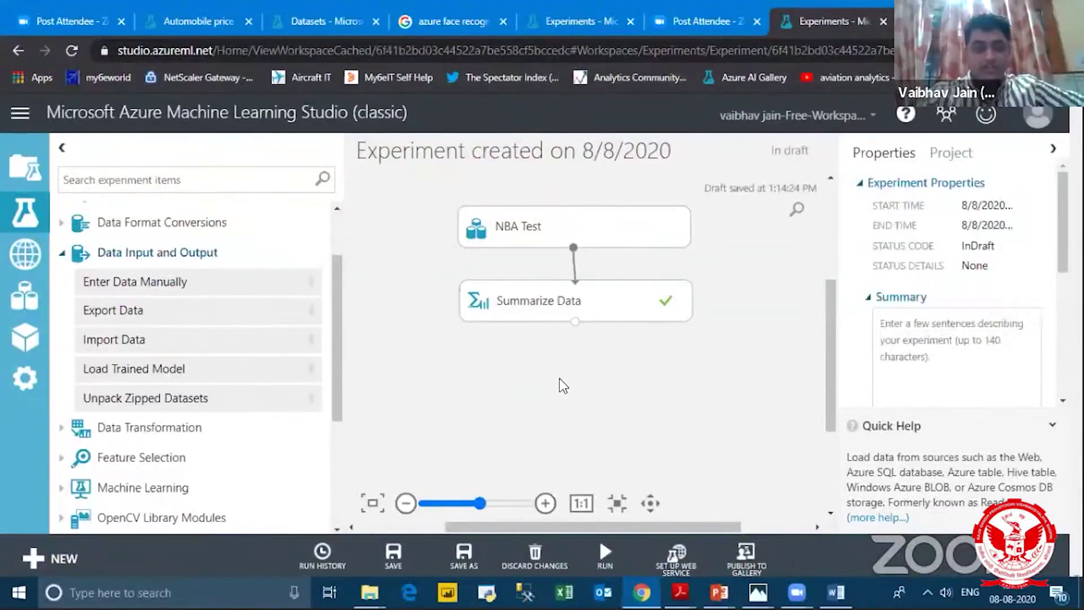
click(173, 404)
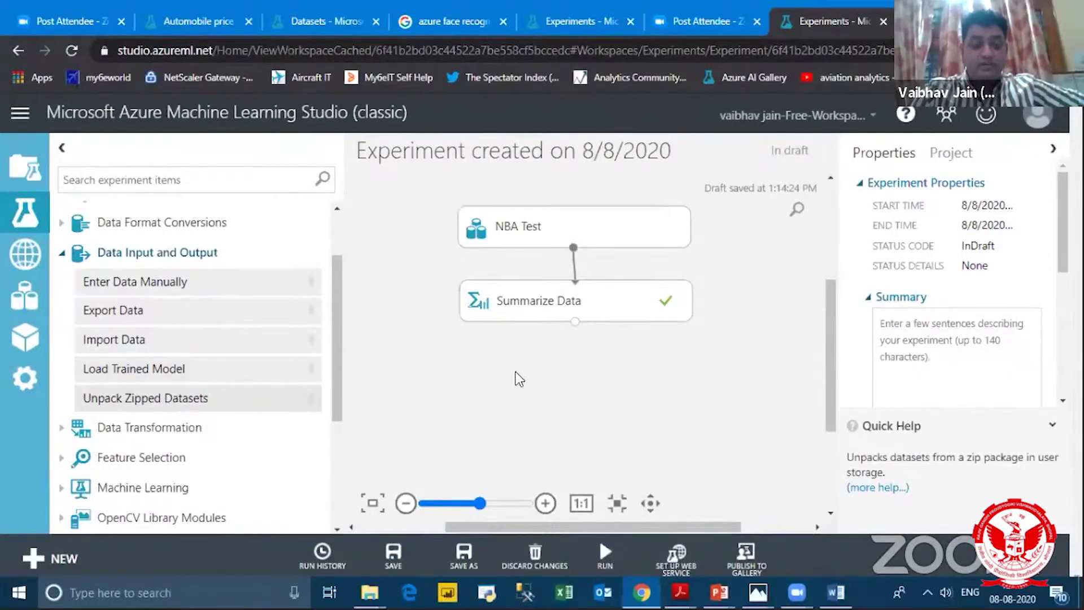
drag(519, 378, 515, 377)
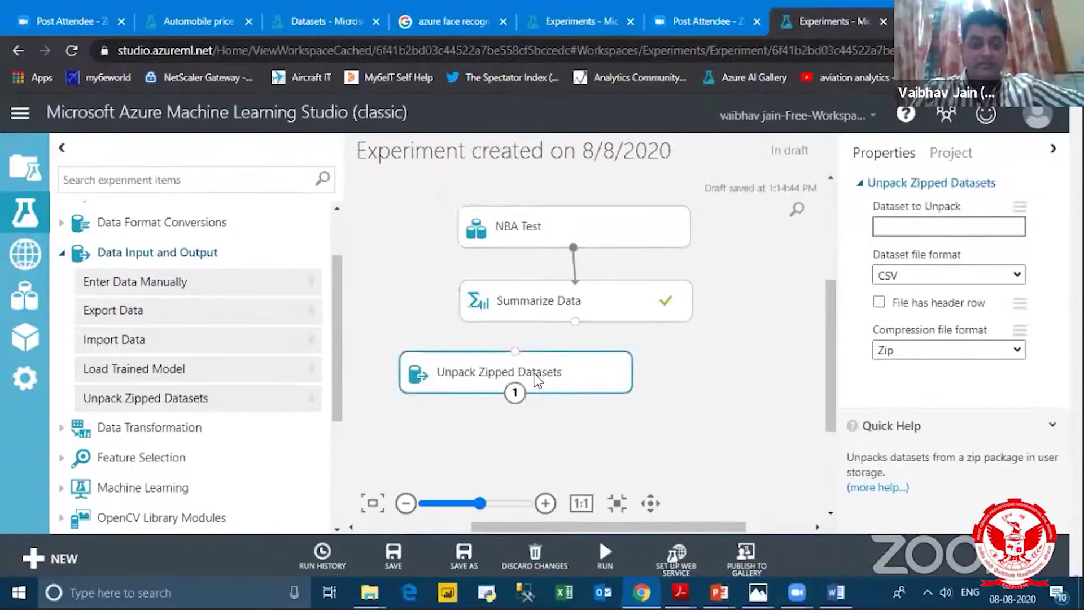
mouse_move(605, 536)
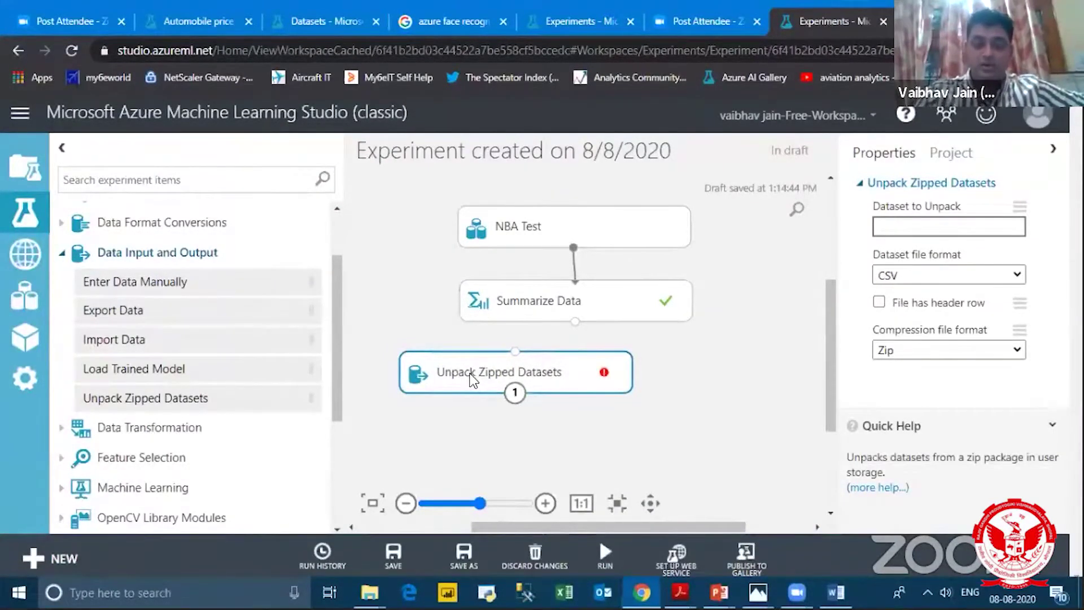
key(Delete)
Step: Browse the Data Transformation modules under Filter, Manipulation, and Sample and Split
click(62, 255)
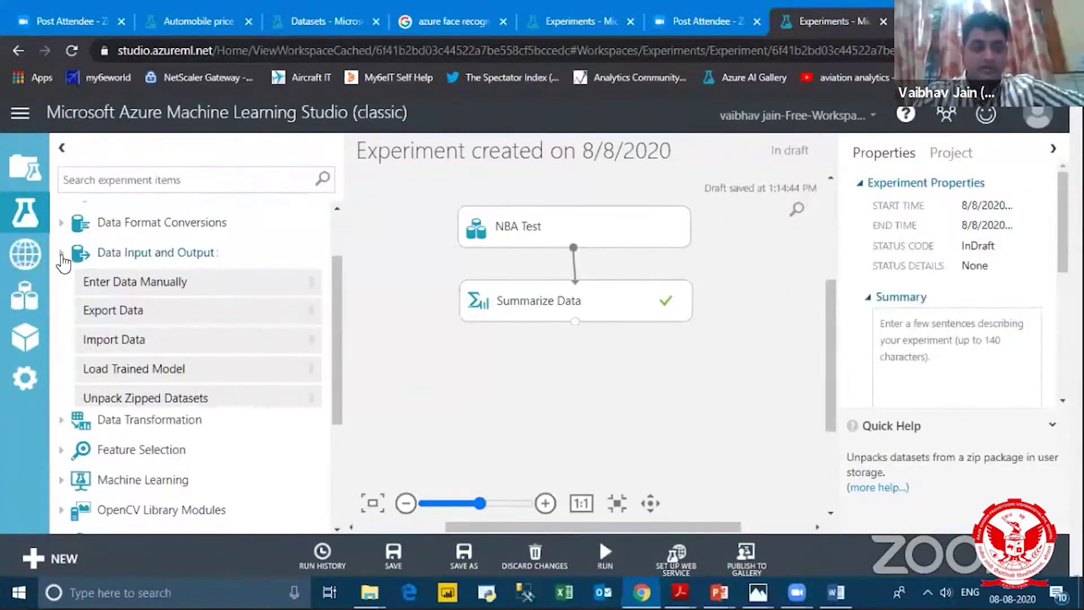
click(62, 284)
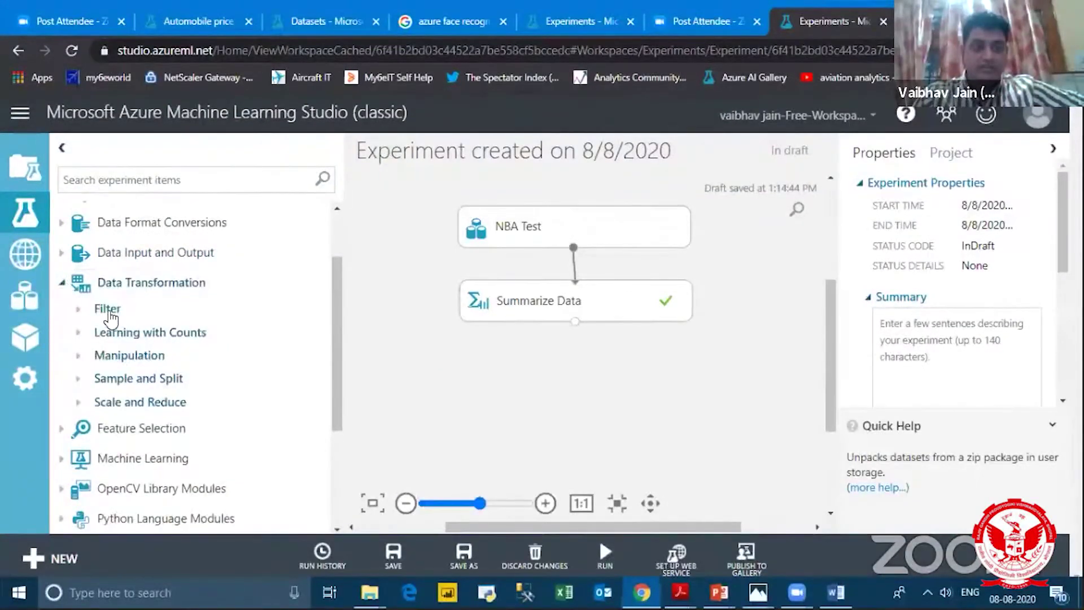
click(79, 310)
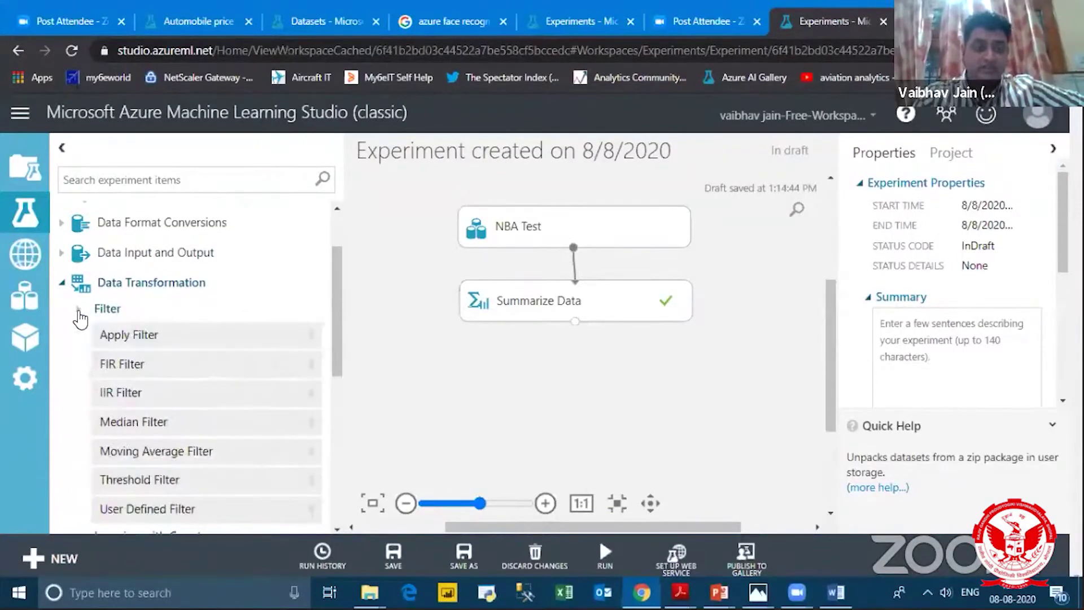
click(79, 310)
click(80, 311)
click(79, 311)
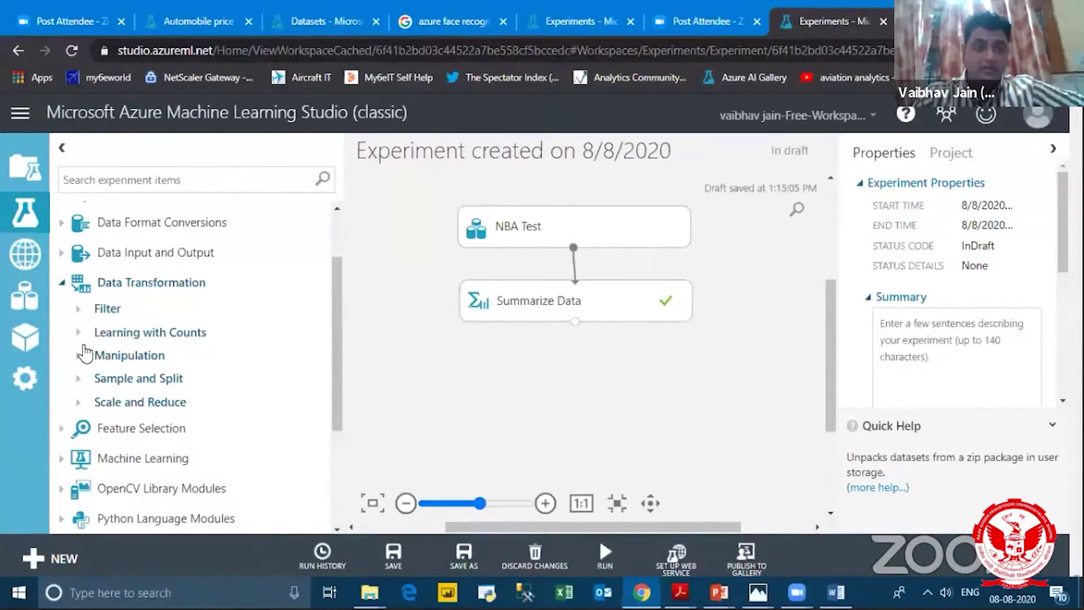
drag(336, 356, 345, 395)
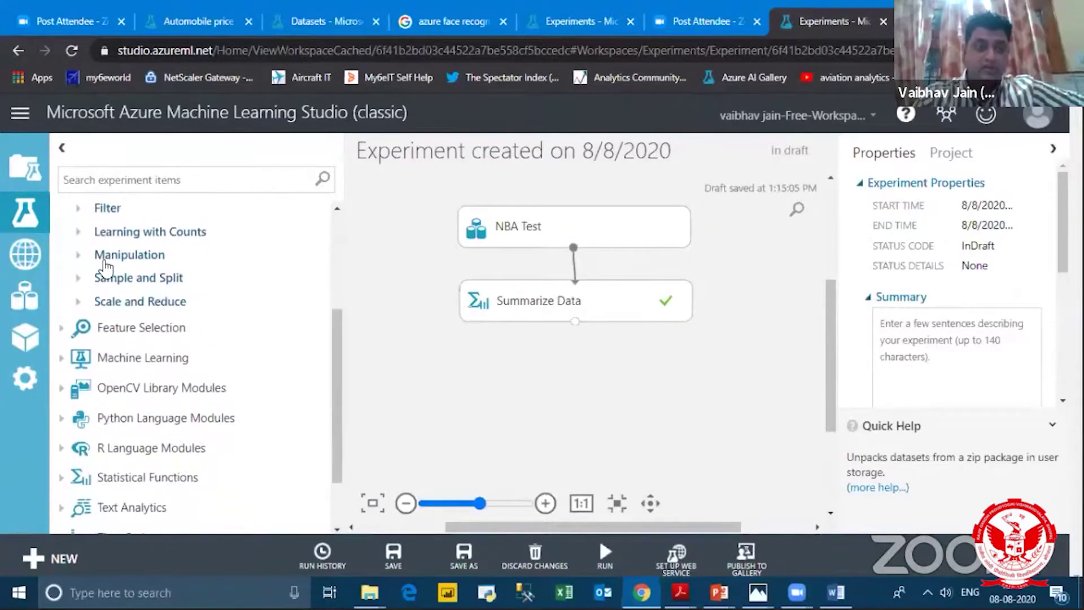
click(78, 255)
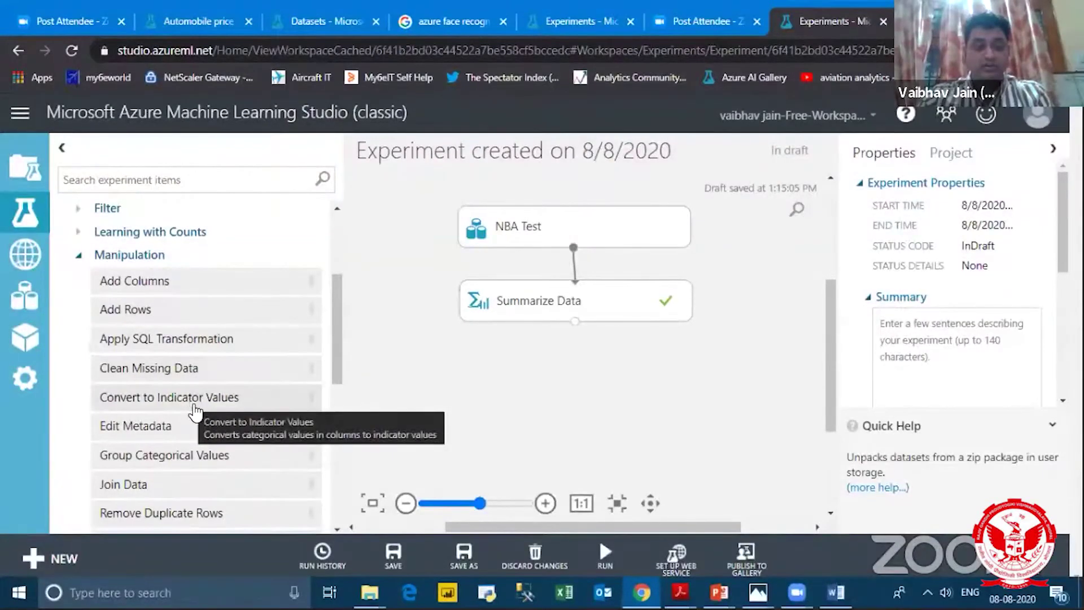
scroll(224, 446, down, 3)
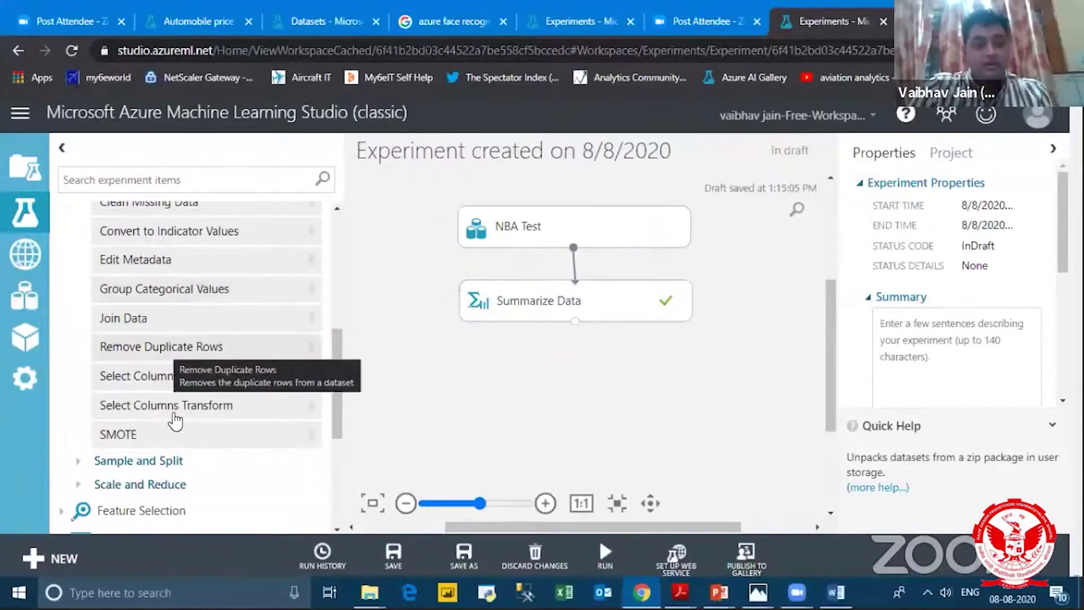
scroll(79, 264, up, 3)
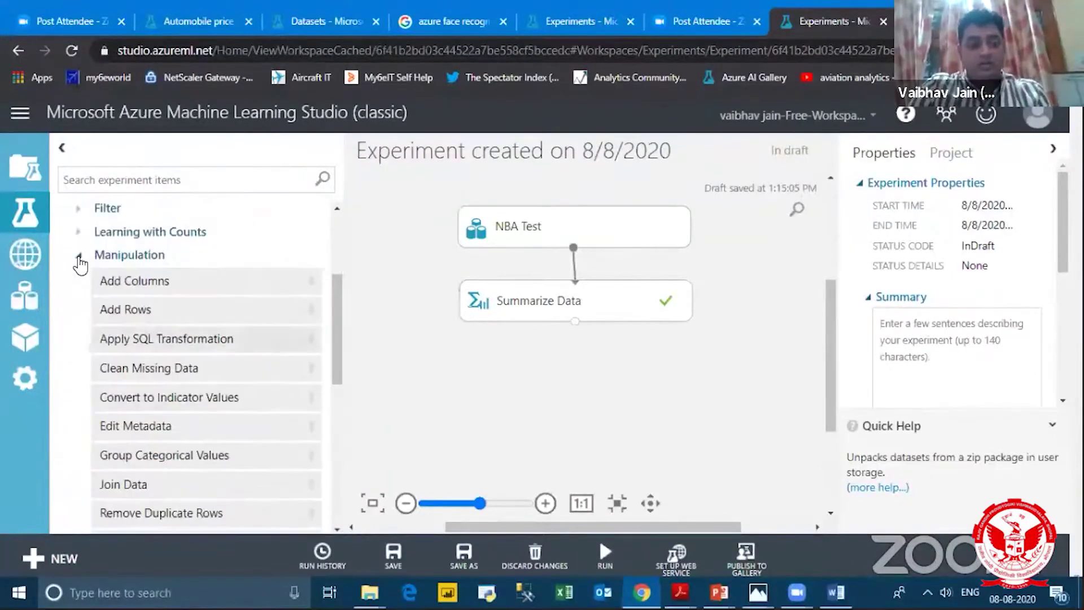
click(79, 256)
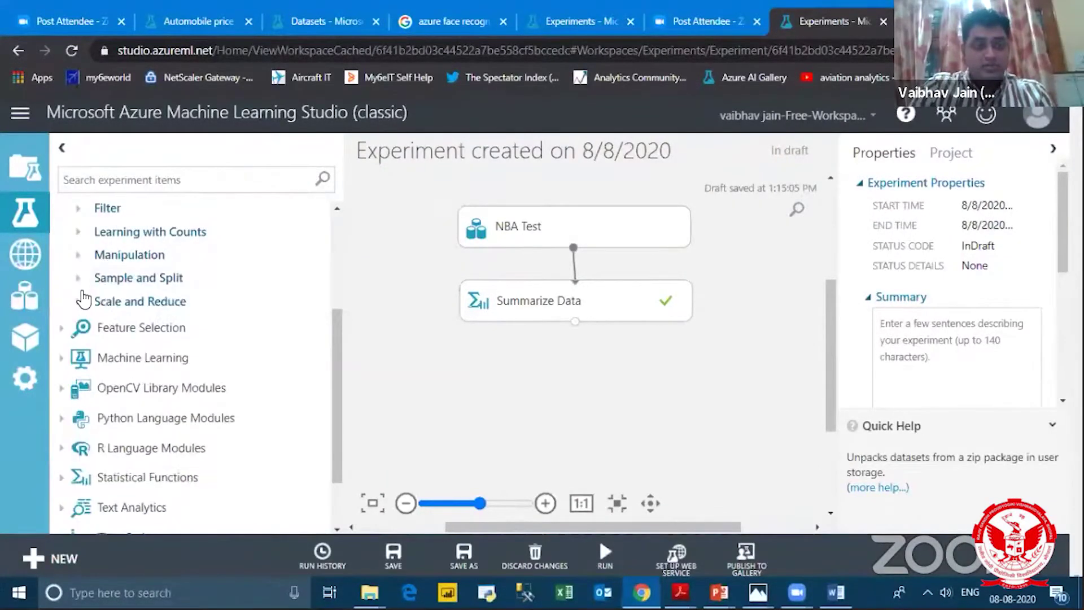
click(79, 278)
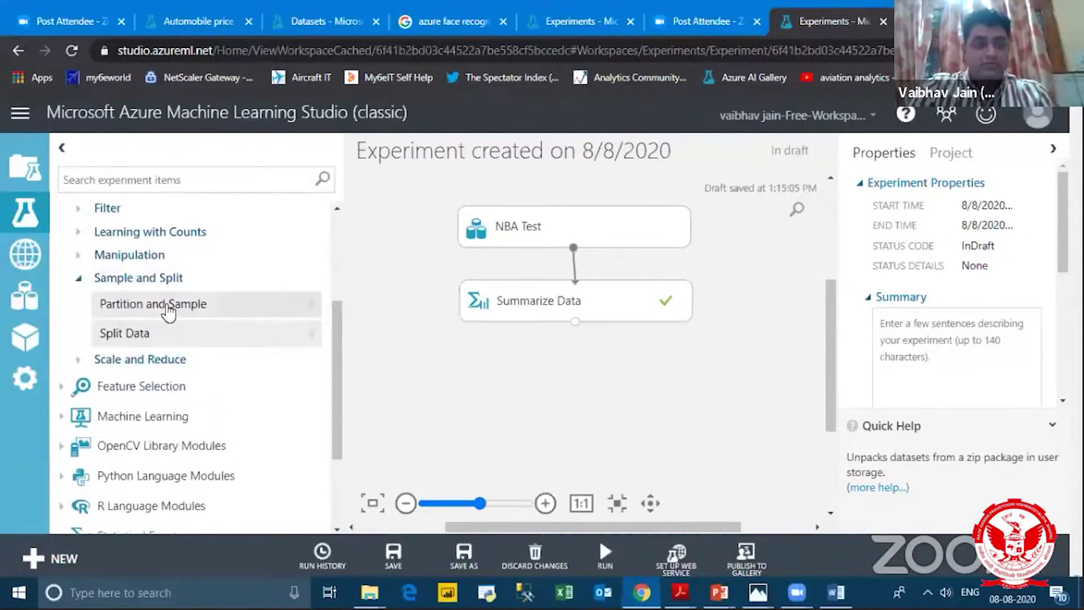
click(84, 319)
Step: Try a Normalize Data module fed by NBA Test with the ZScore transformation method, and delete it from the canvas
click(80, 307)
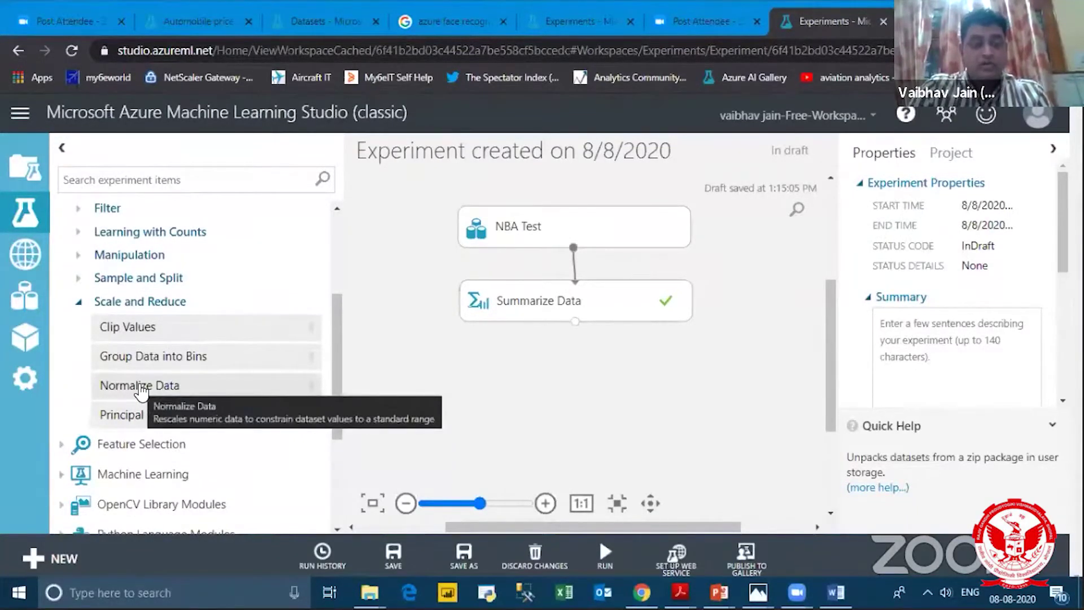
drag(141, 390, 511, 380)
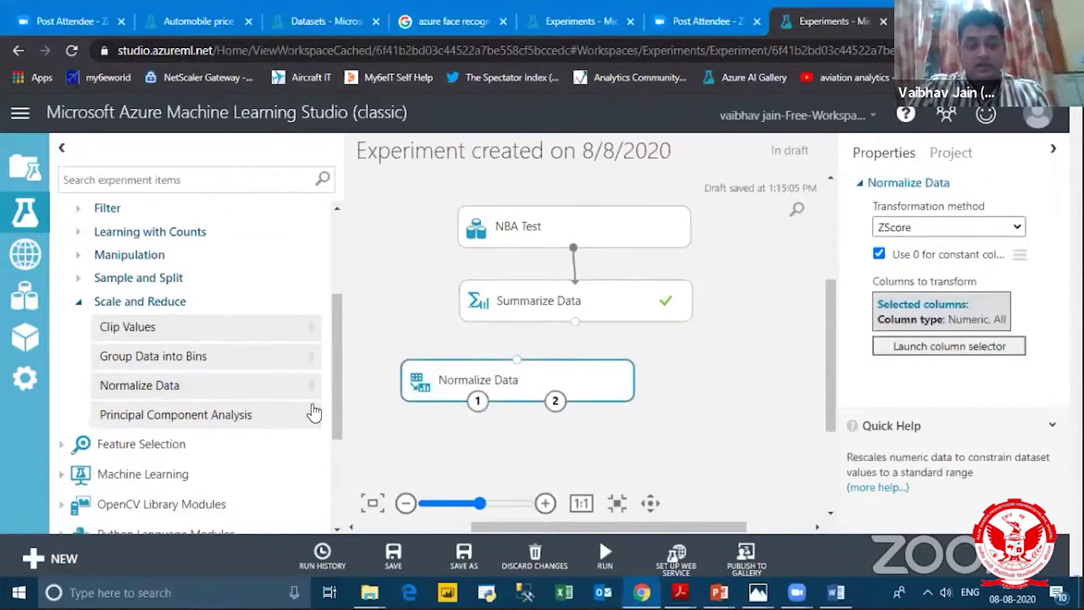
drag(567, 249, 526, 377)
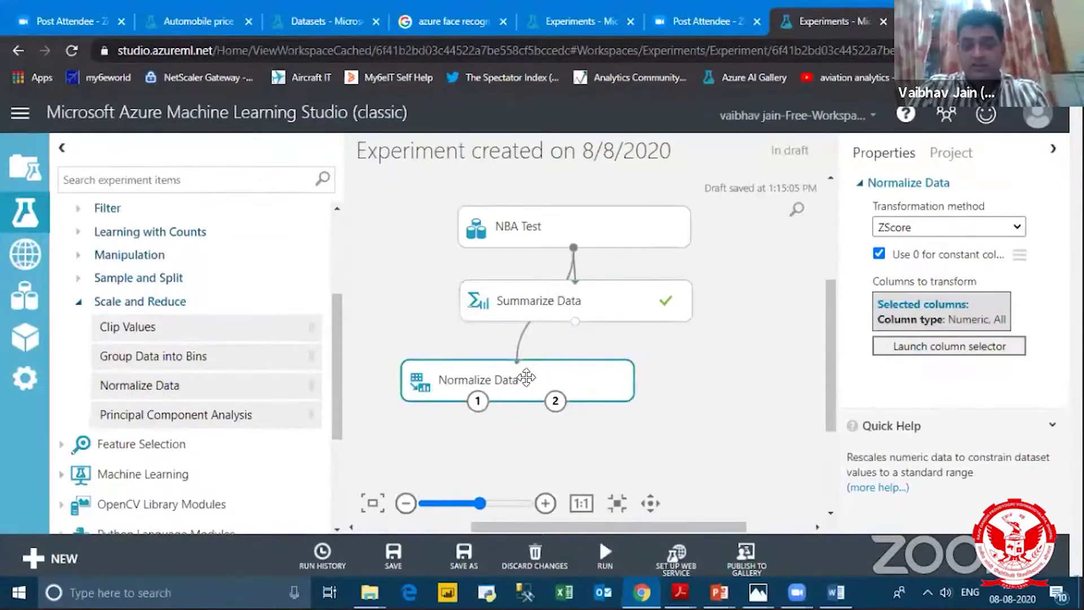
click(954, 230)
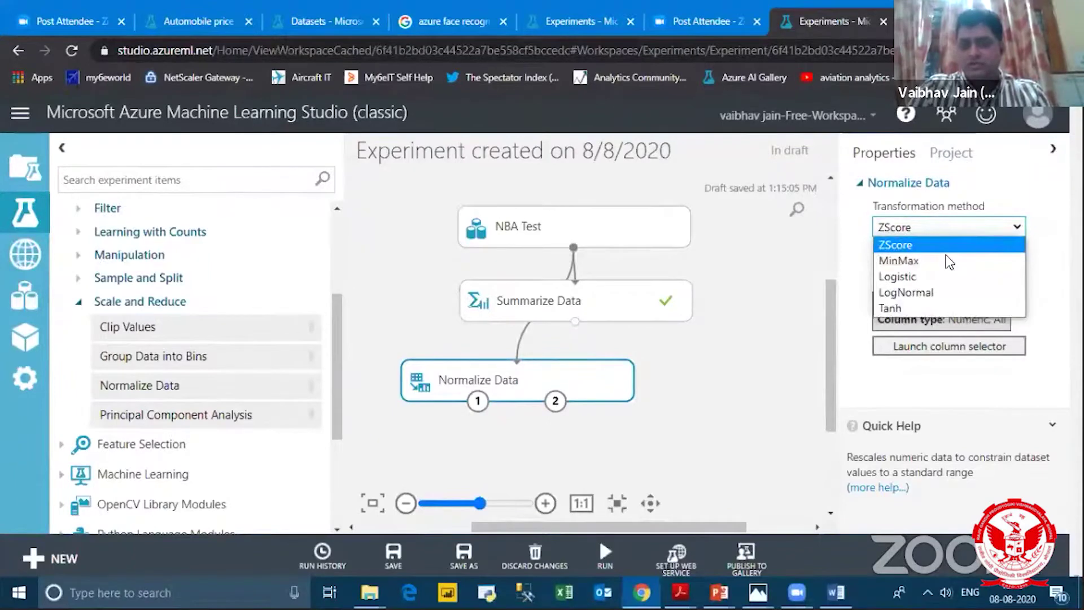
click(948, 245)
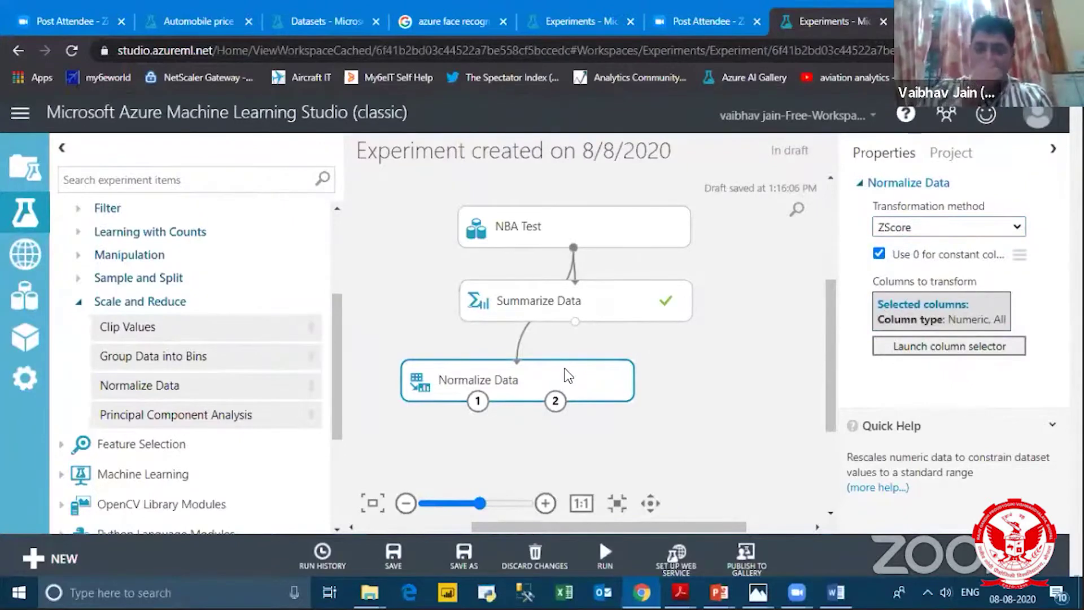
key(Delete)
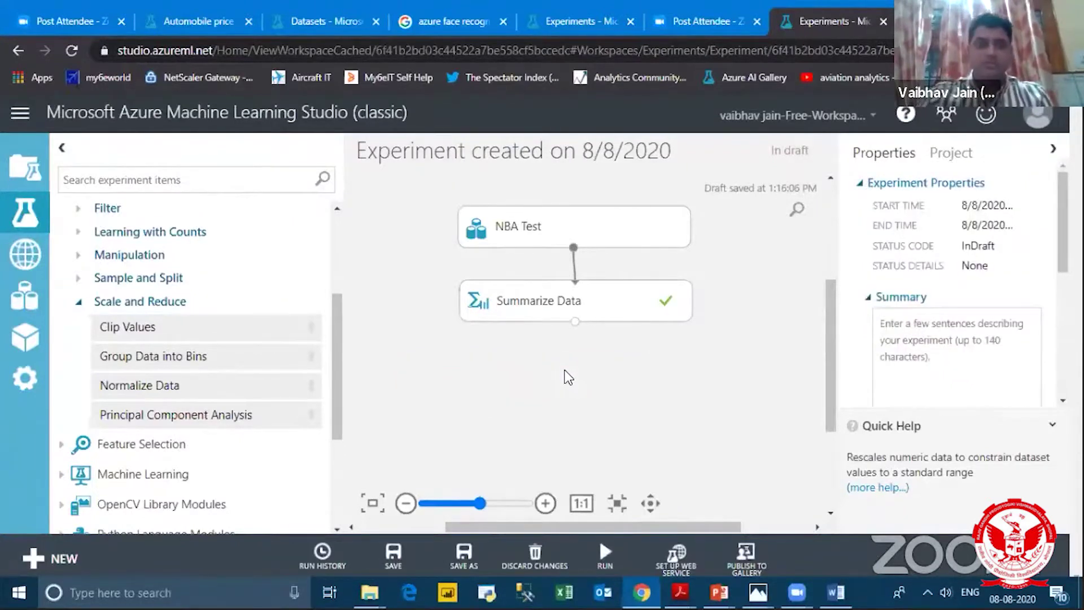
Step: Try a Principal Component Analysis module fed by NBA Test, check its dimensions setting, and delete it from the canvas
drag(132, 425, 494, 384)
drag(531, 325, 495, 362)
click(960, 335)
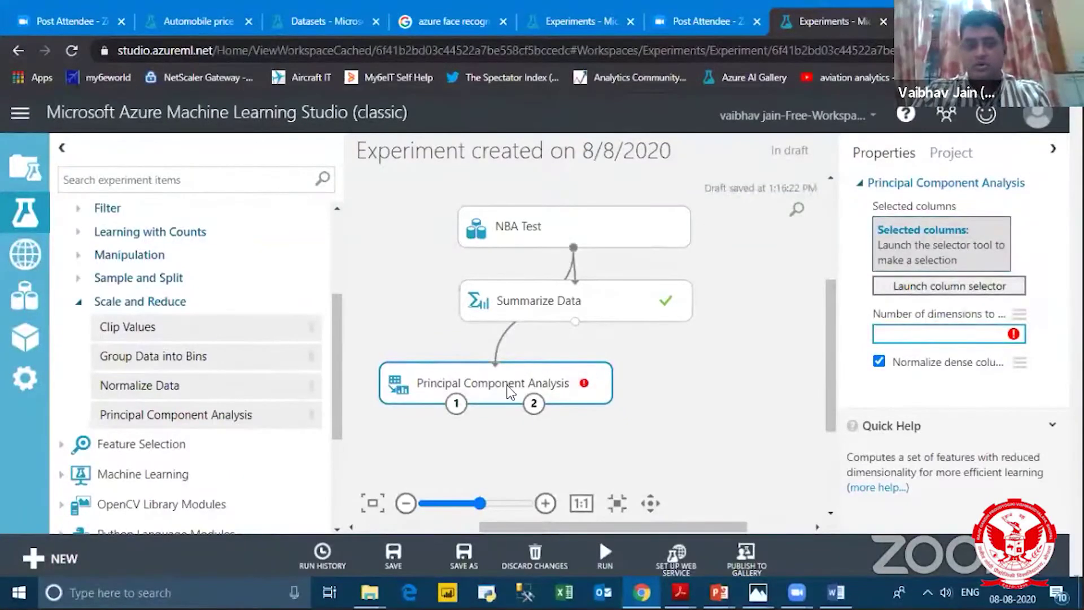
key(Delete)
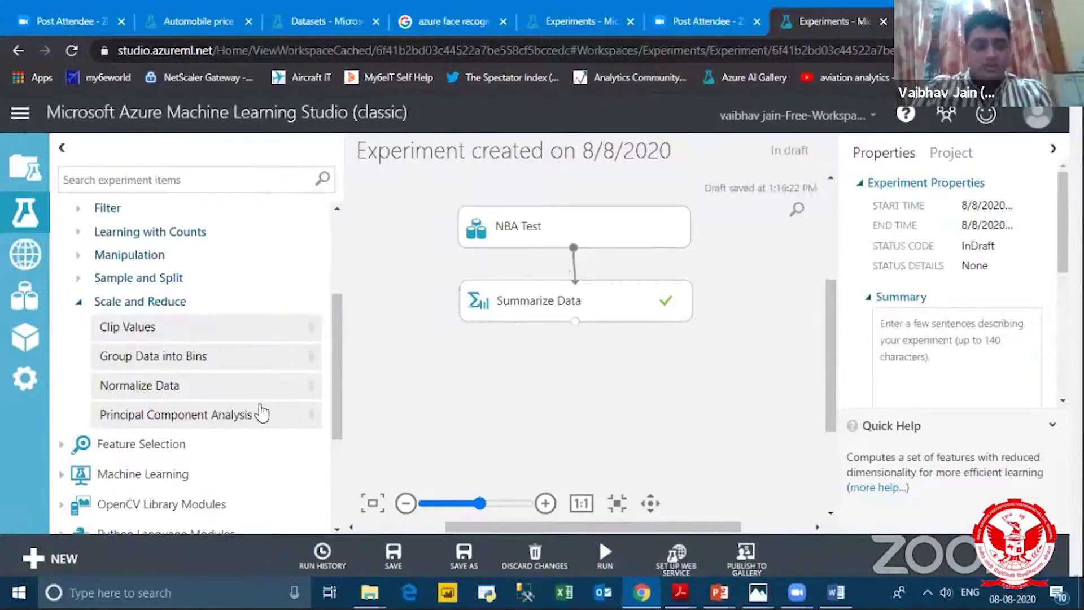
Step: Close the Data Transformation group and look through the modules under Feature Selection
click(82, 304)
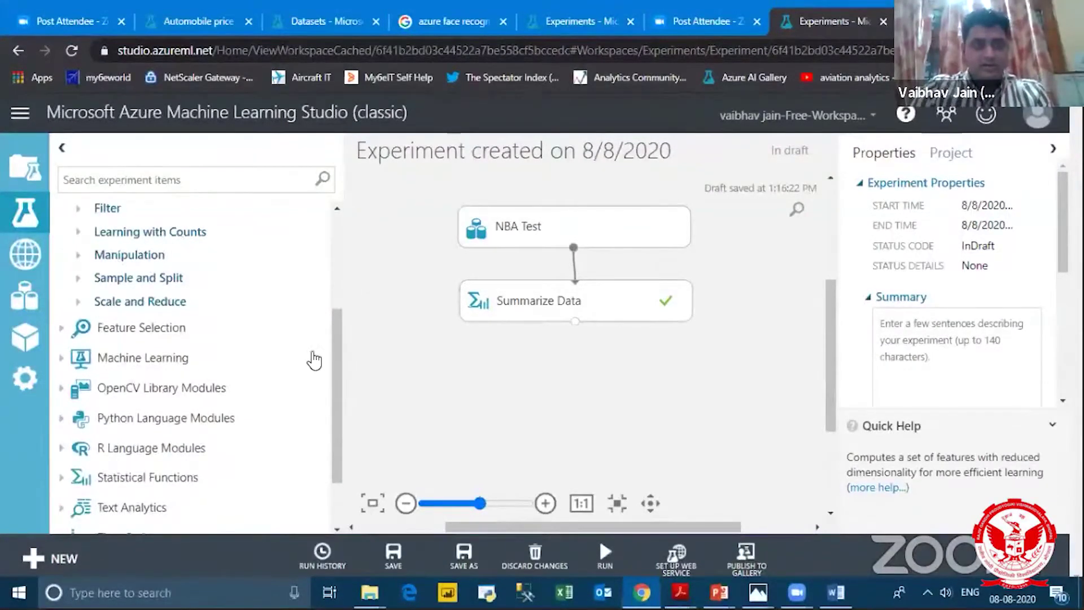
scroll(334, 315, up, 1)
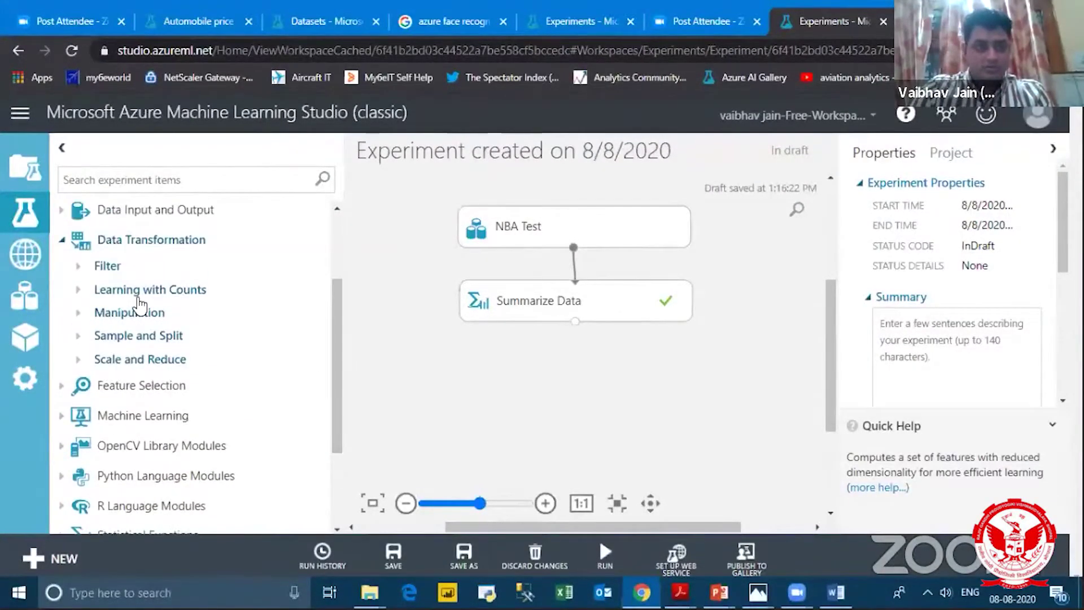
click(63, 241)
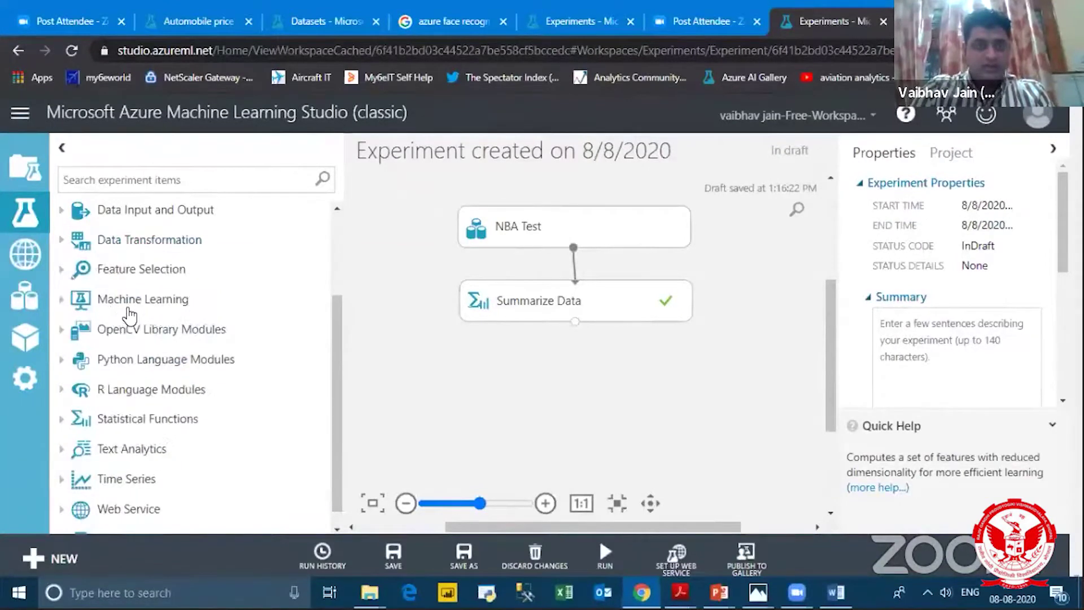
click(61, 272)
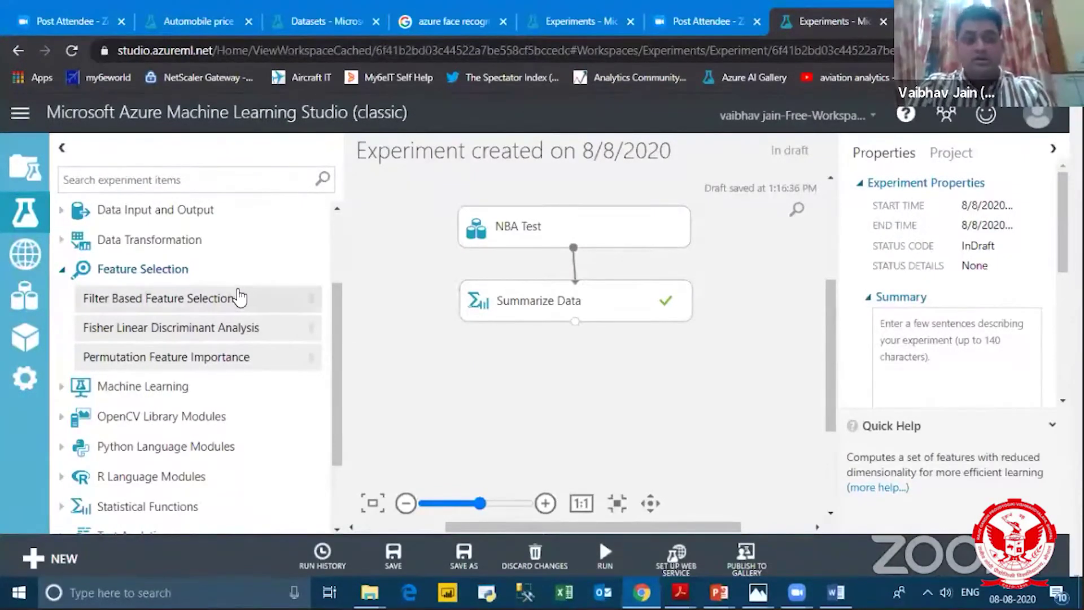
click(88, 270)
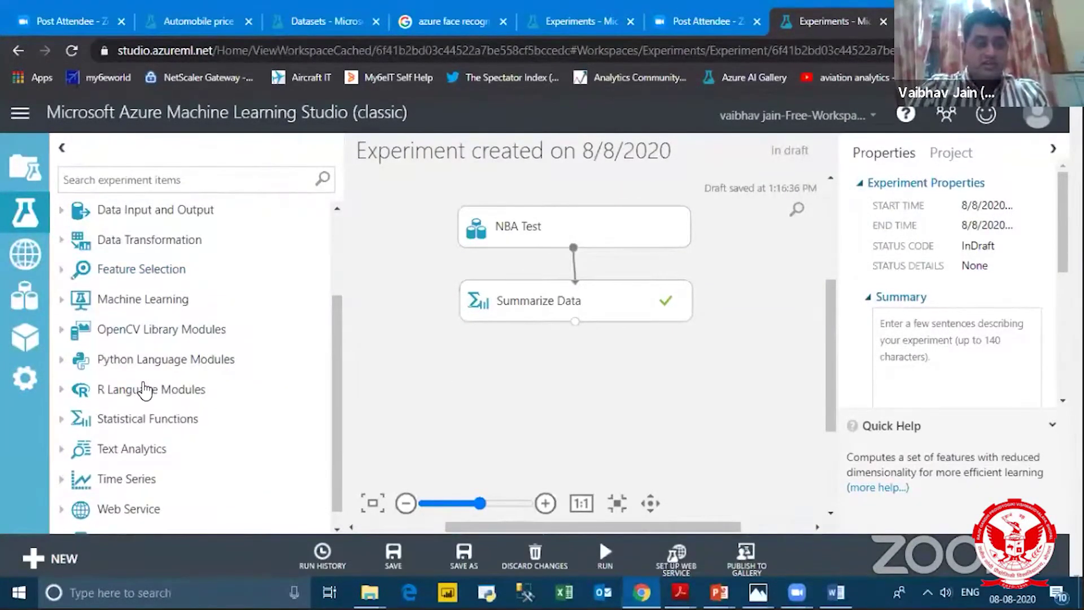
Step: Add the Execute Python Script module from Python Language Modules to the canvas below Summarize Data
scroll(146, 390, down, 1)
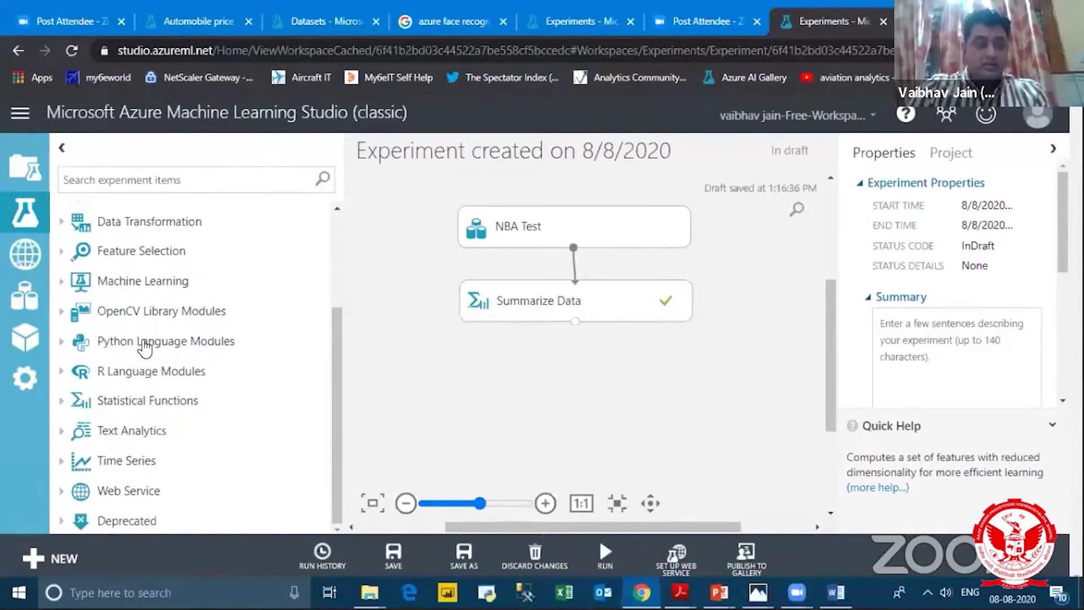
click(62, 342)
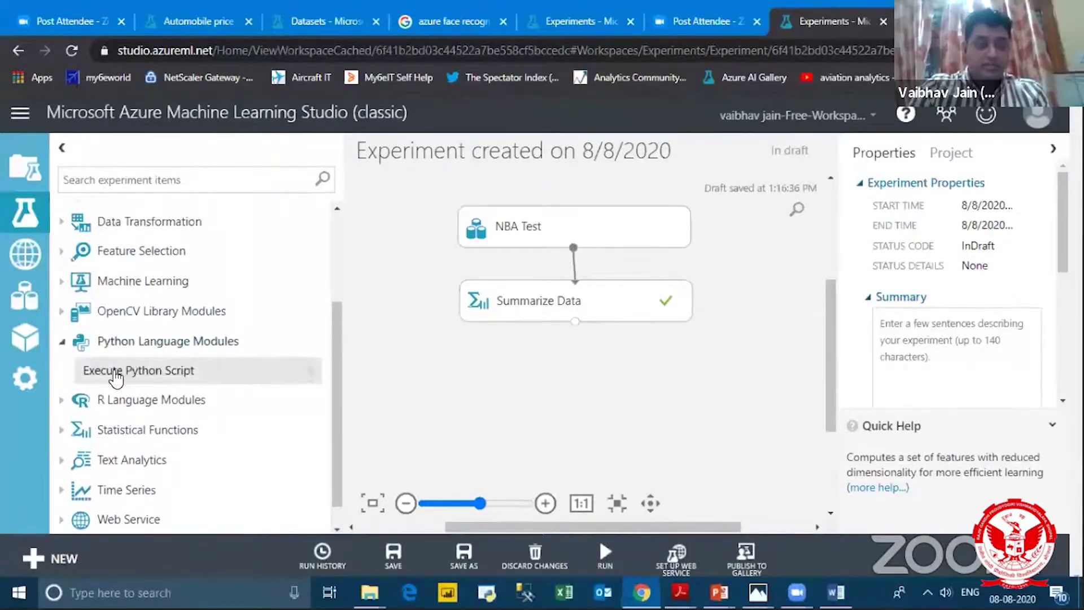
drag(284, 375, 519, 386)
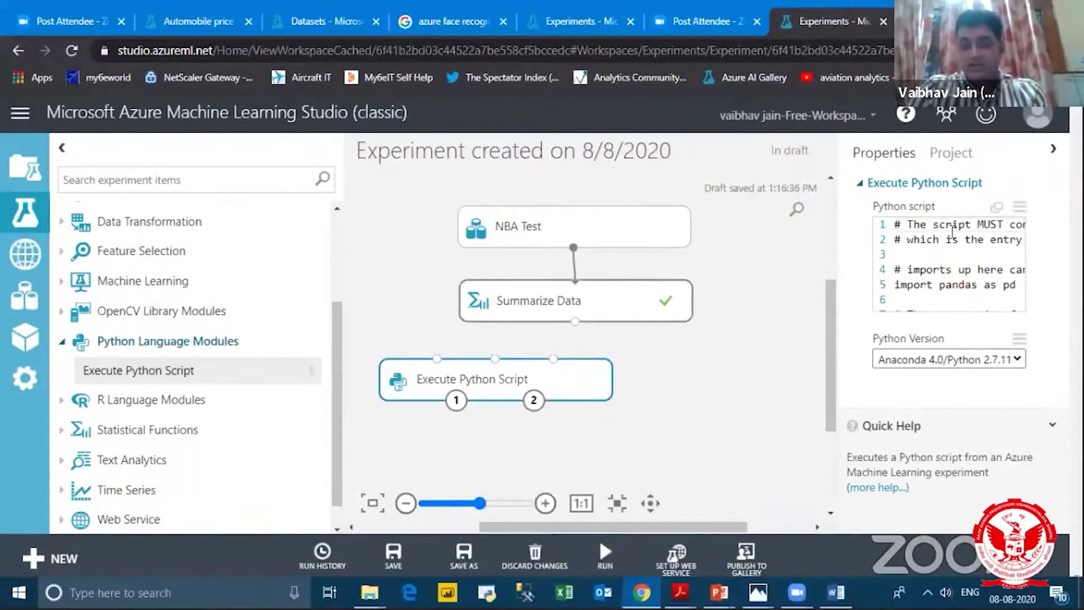
Step: Open the Execute Python Script module's script in the enlarged editor, examine the default code through its return statement, and close the editor
click(996, 208)
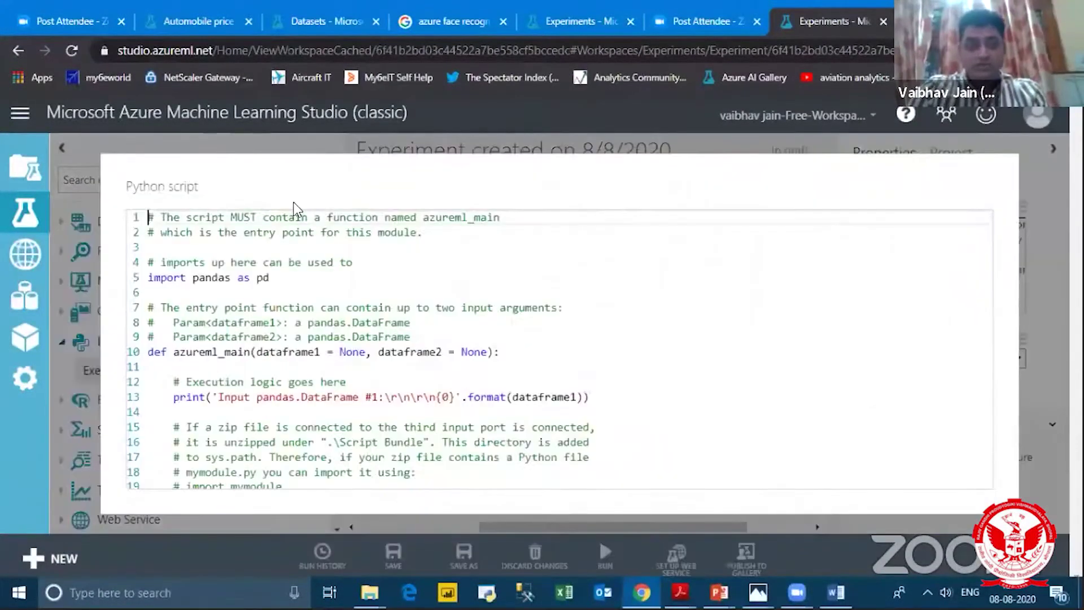
drag(288, 220, 515, 430)
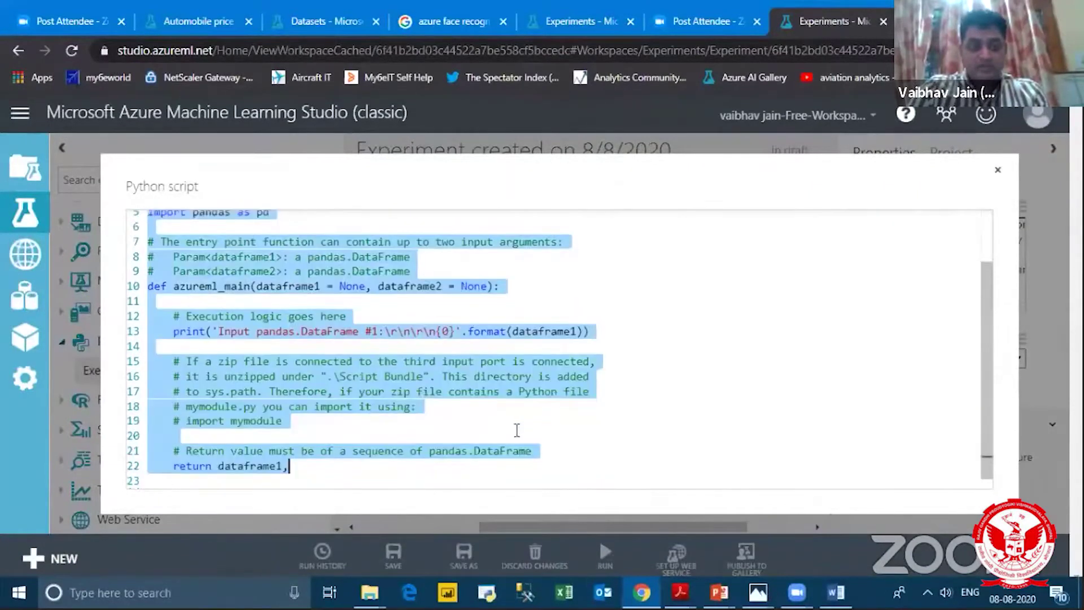
click(582, 418)
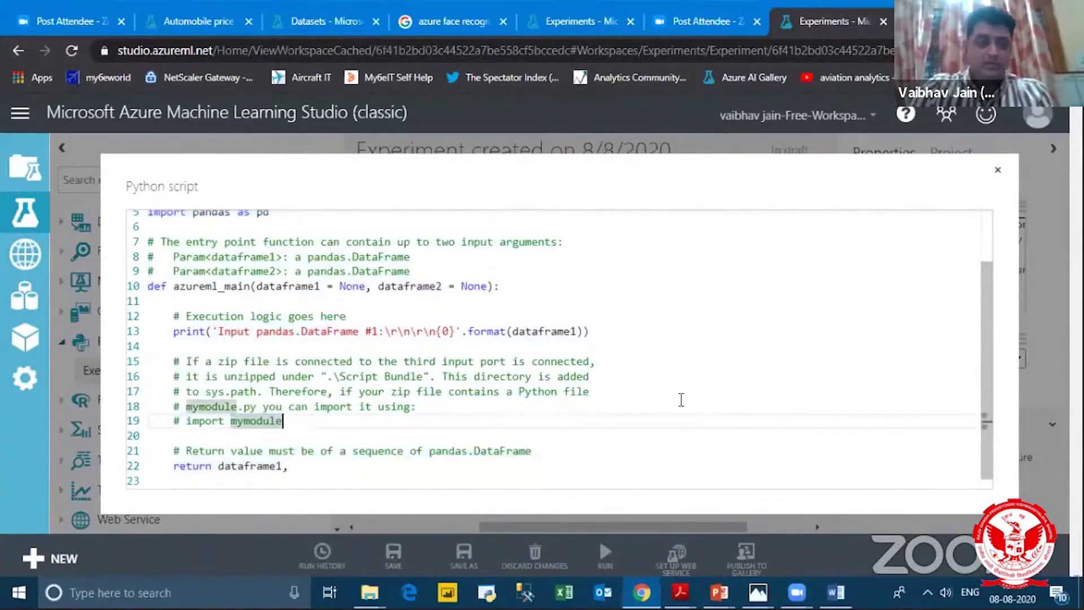
scroll(681, 399, up, 2)
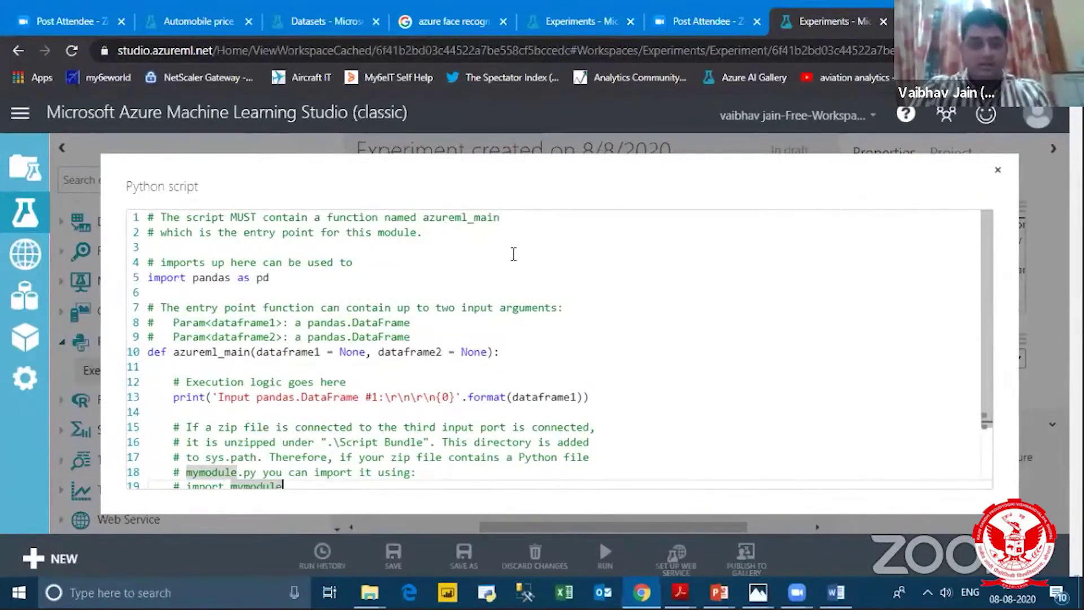
click(997, 169)
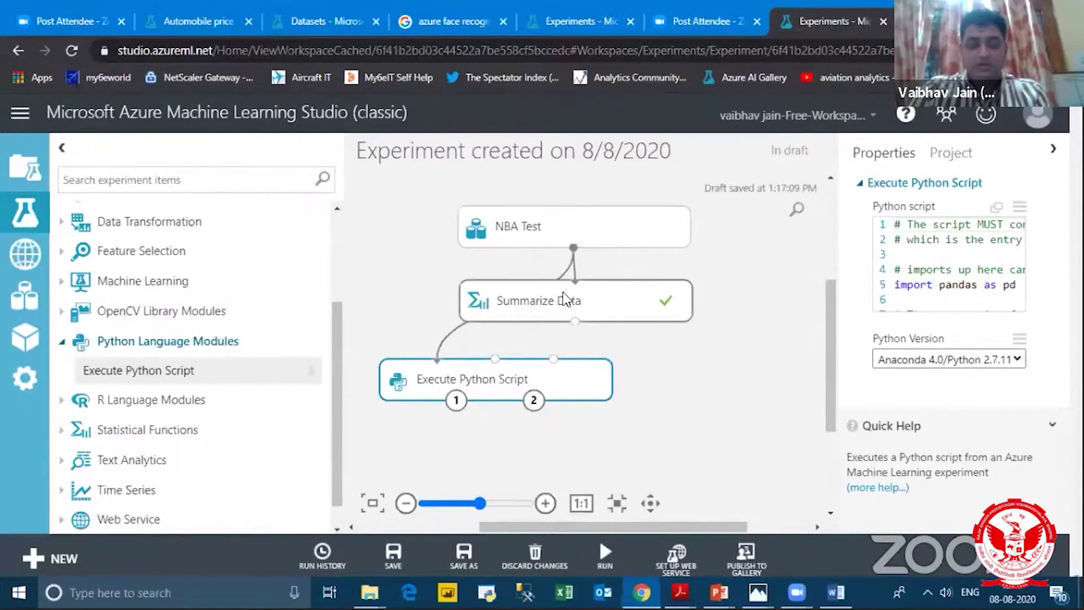
Step: Arrange the Execute Python Script and Summarize Data modules side by side beneath the NBA Test dataset
drag(564, 297, 685, 322)
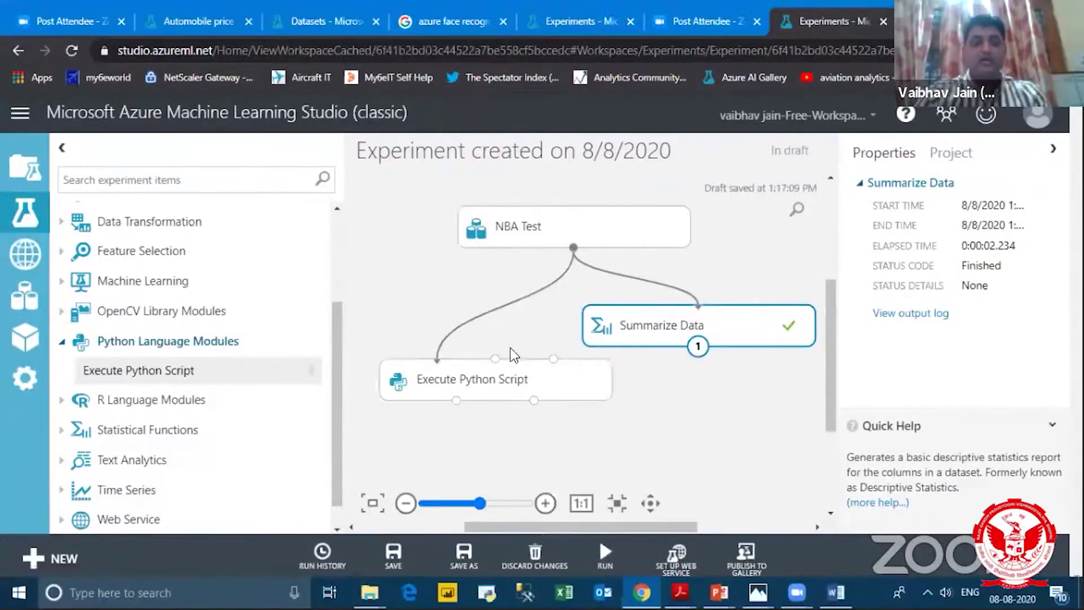
drag(480, 378, 444, 331)
drag(656, 339, 660, 349)
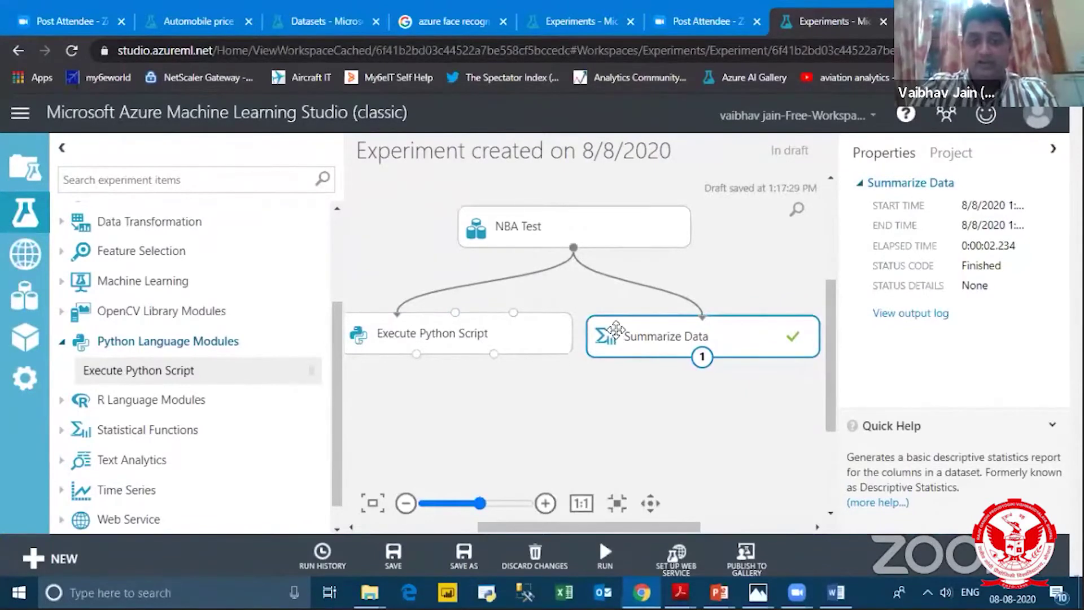
drag(616, 330, 618, 324)
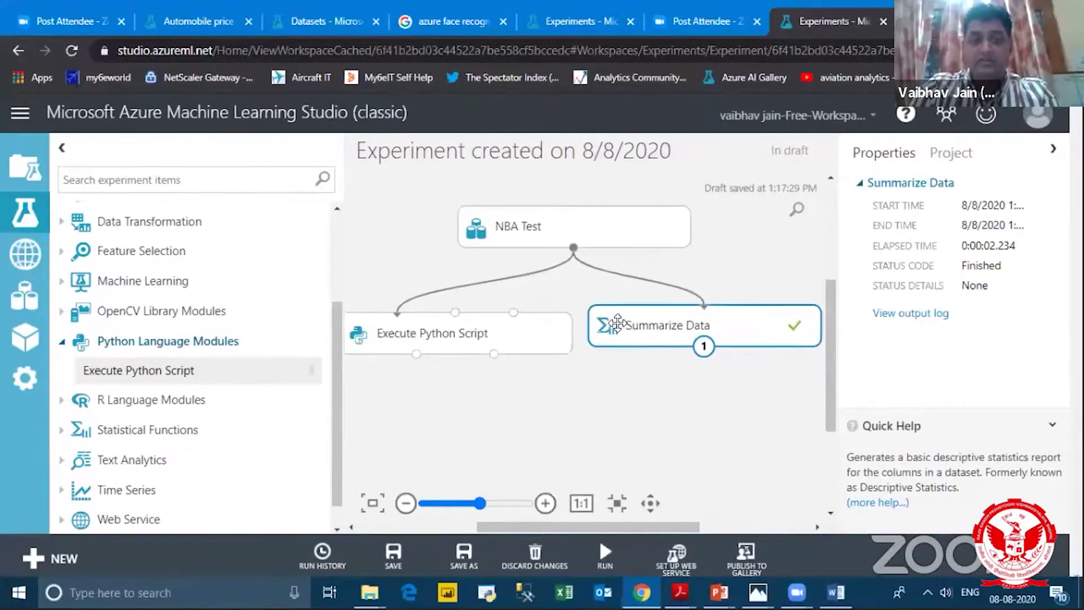
click(524, 327)
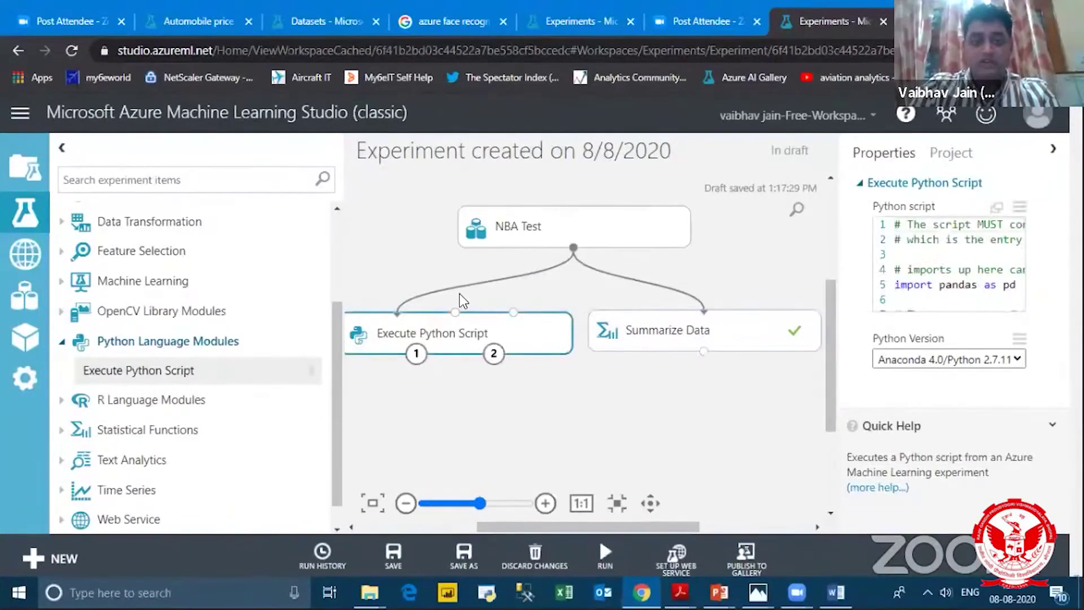
click(699, 332)
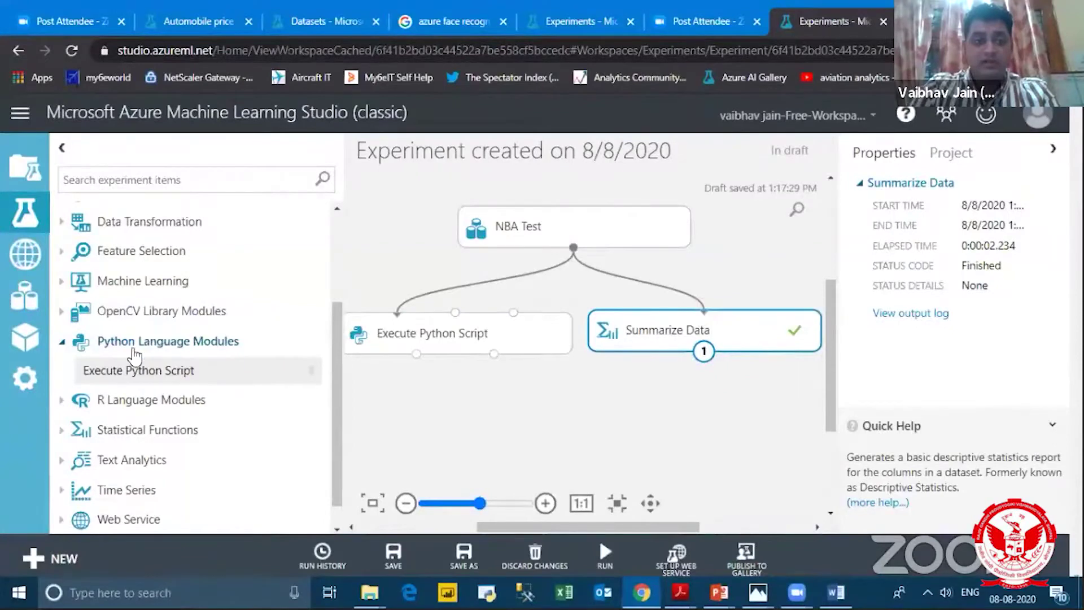
Step: Add the Execute R Script module from R Language Modules to the canvas and connect NBA Test to its first input
click(61, 401)
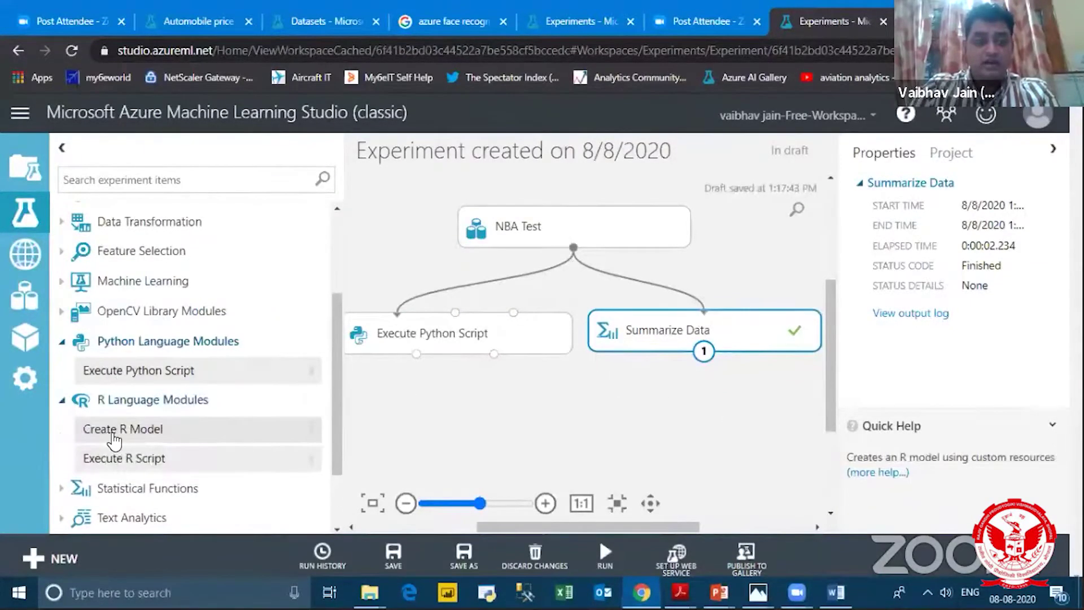
drag(110, 458, 579, 415)
drag(573, 247, 590, 397)
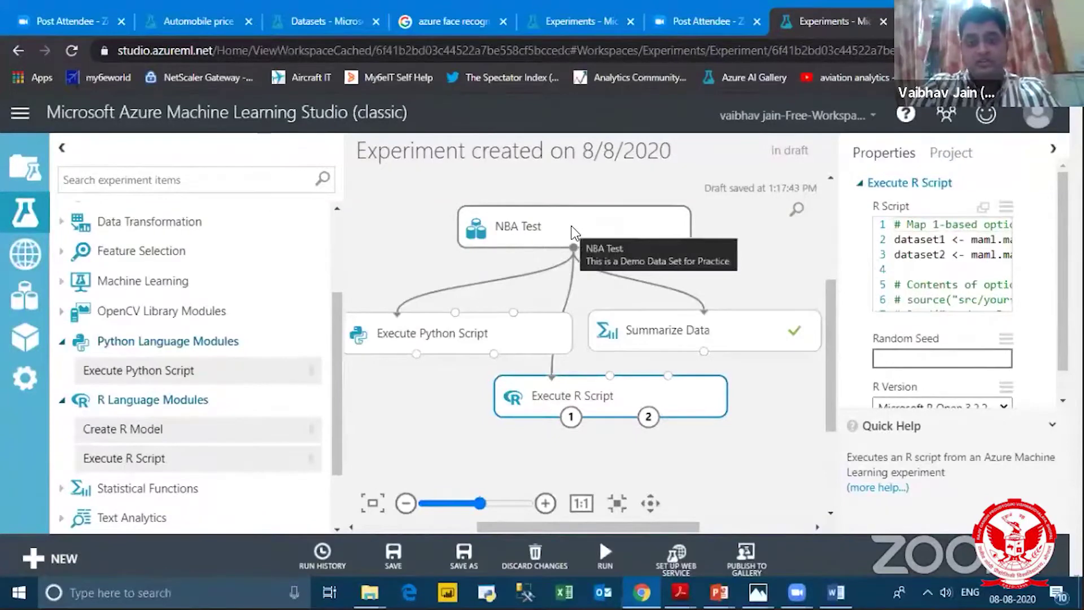
click(551, 333)
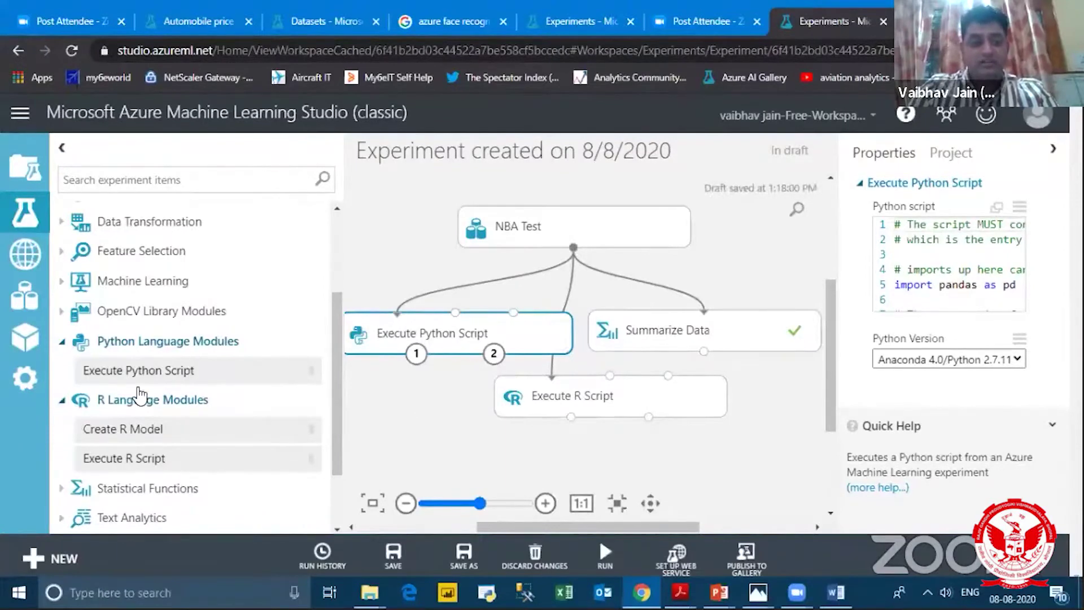
Step: Add Compute Elementary Statistics from Statistical Functions, connect NBA Test to its input, and run only the selected module
scroll(186, 372, down, 2)
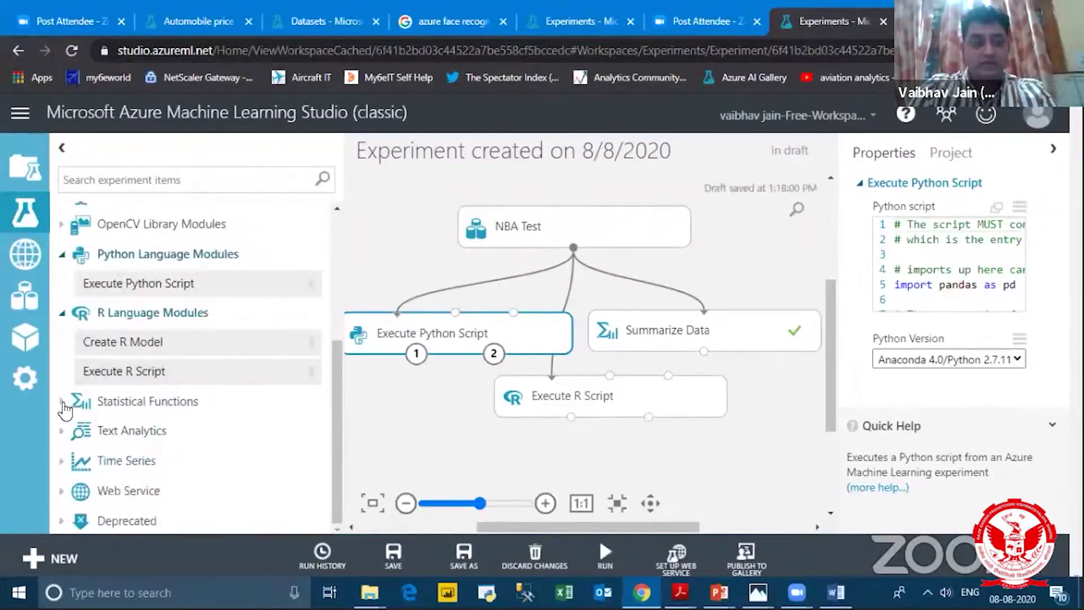
click(145, 398)
scroll(163, 279, down, 4)
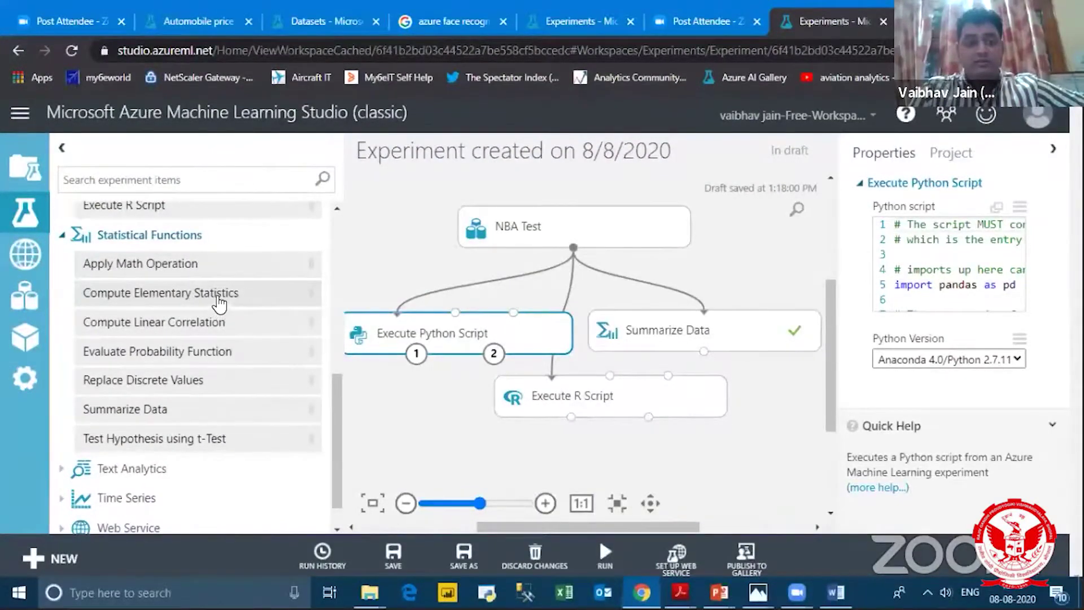
drag(217, 303, 446, 452)
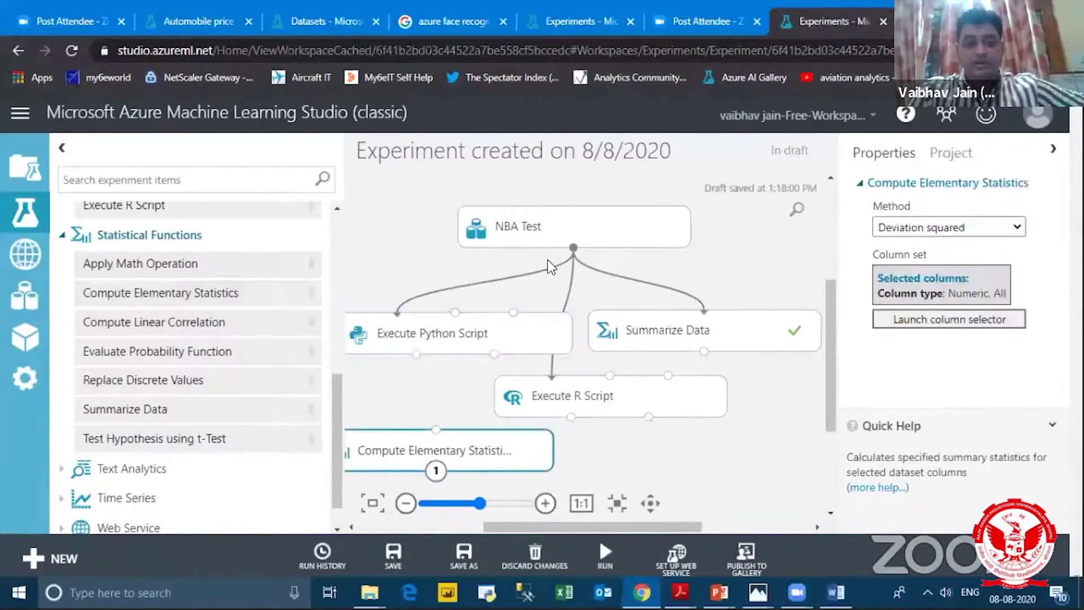
drag(573, 250, 515, 456)
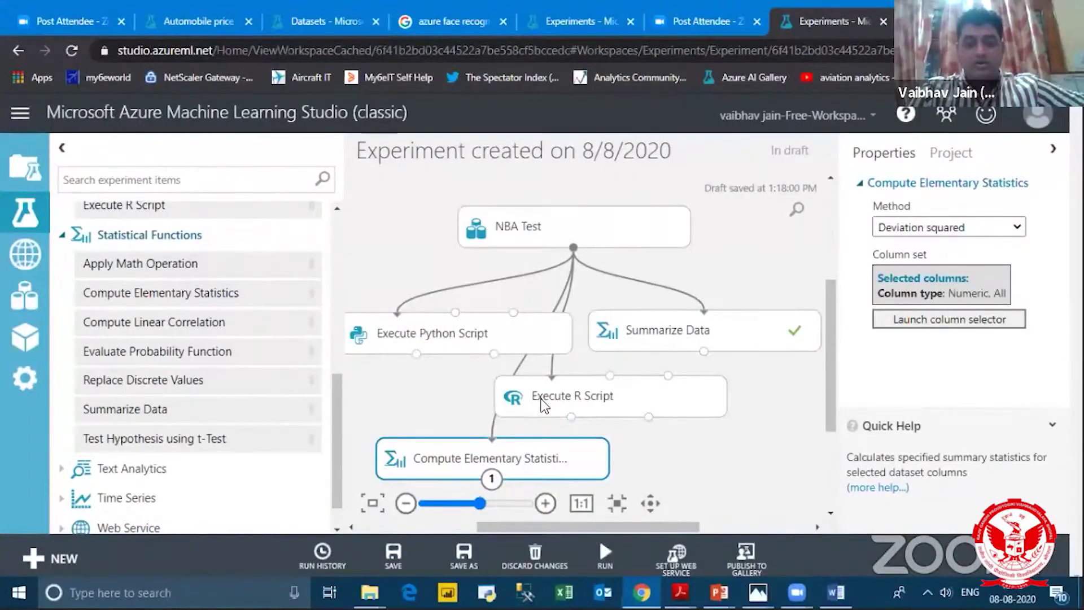
click(616, 539)
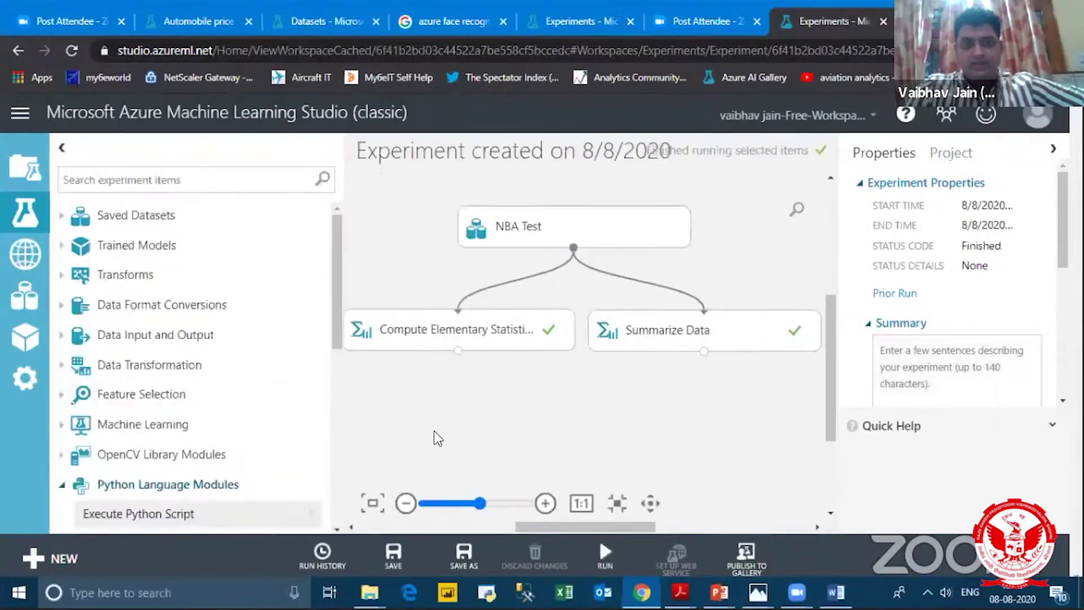
Step: Visualize the results dataset of Compute Elementary Statistics, examine the deviation squared columns, and close the view
click(480, 333)
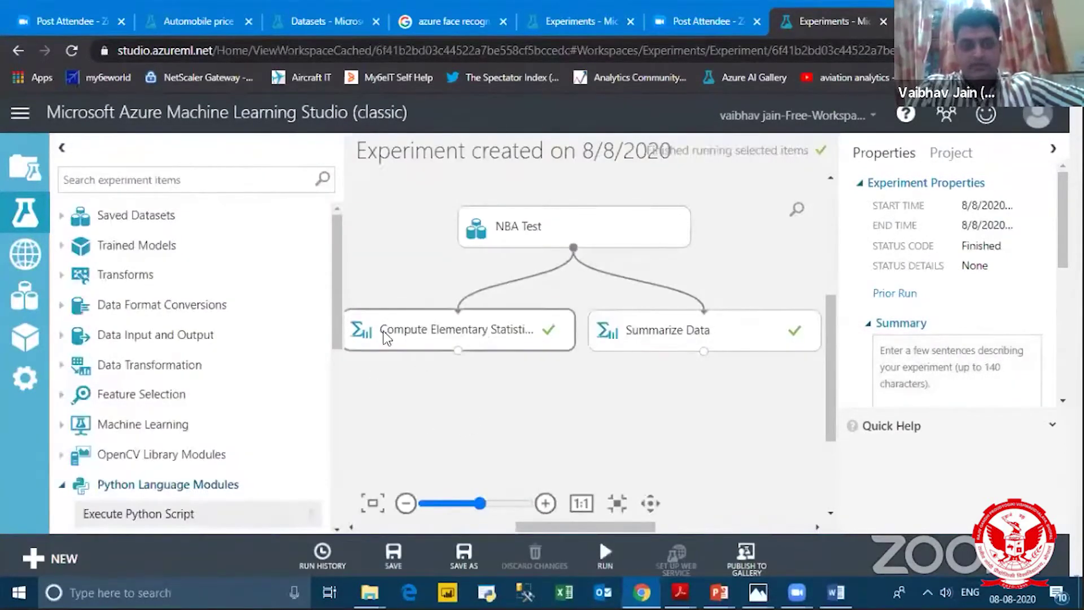
click(609, 251)
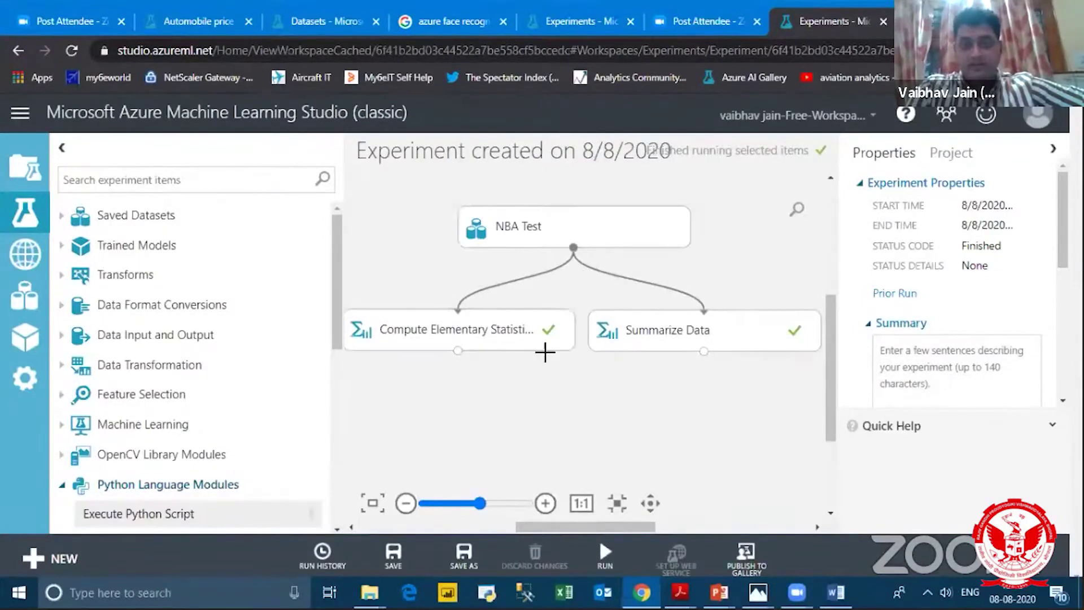
click(414, 346)
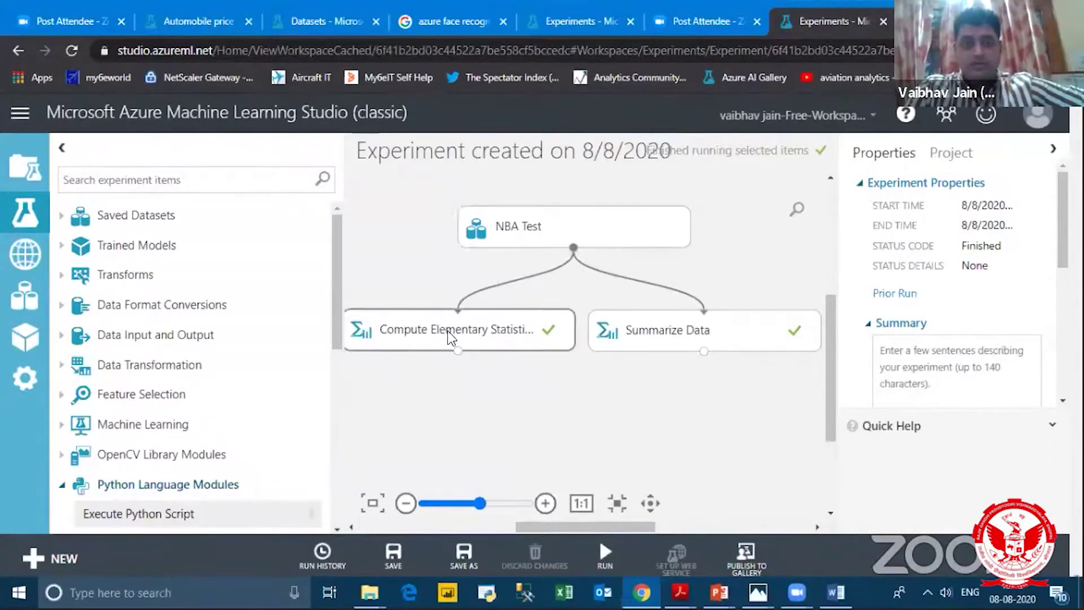
right_click(527, 351)
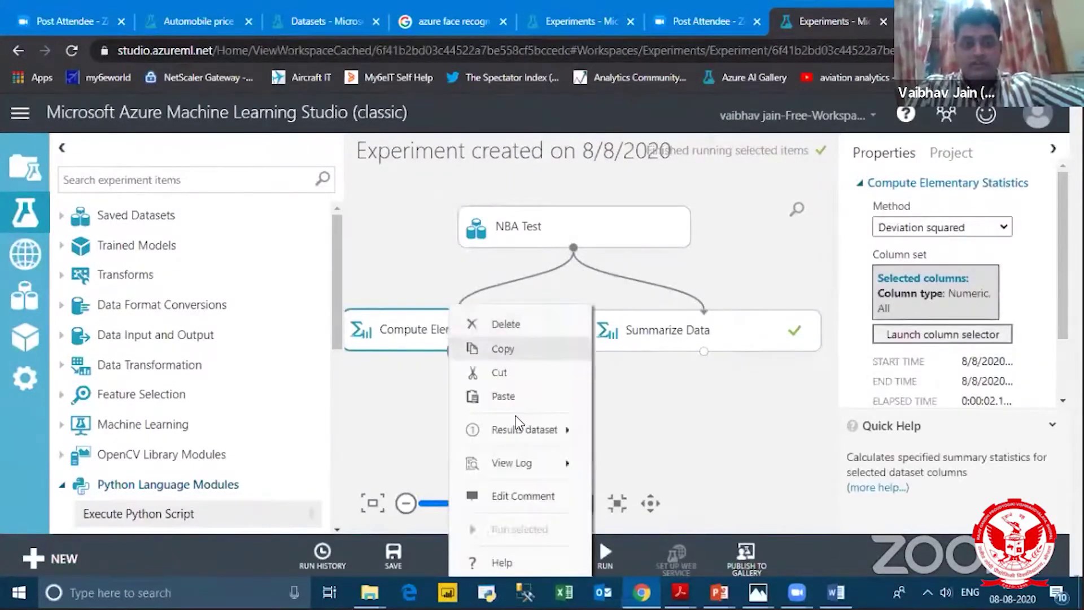
mouse_move(522, 429)
click(652, 395)
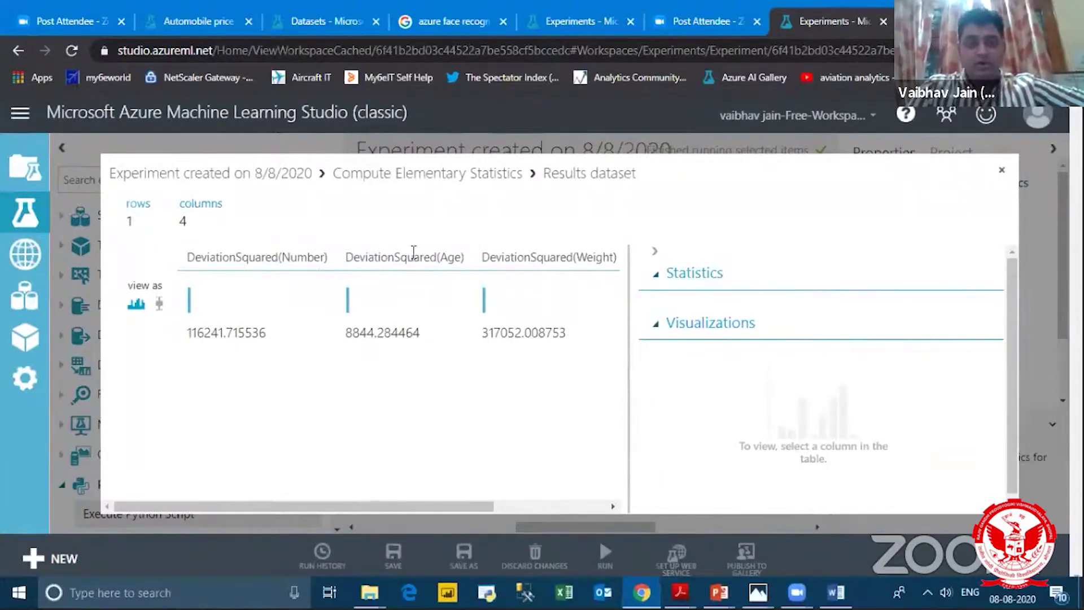
drag(416, 502, 292, 508)
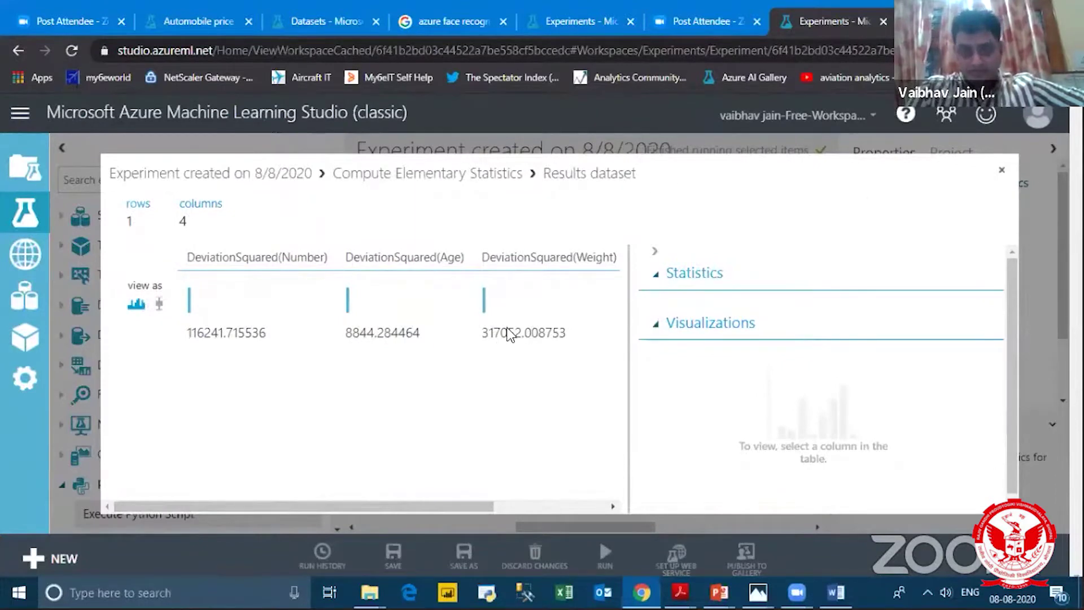
key(Escape)
Step: Replace the Compute Elementary Statistics module with Compute Linear Correlation fed by NBA Test, and run the whole experiment
key(Delete)
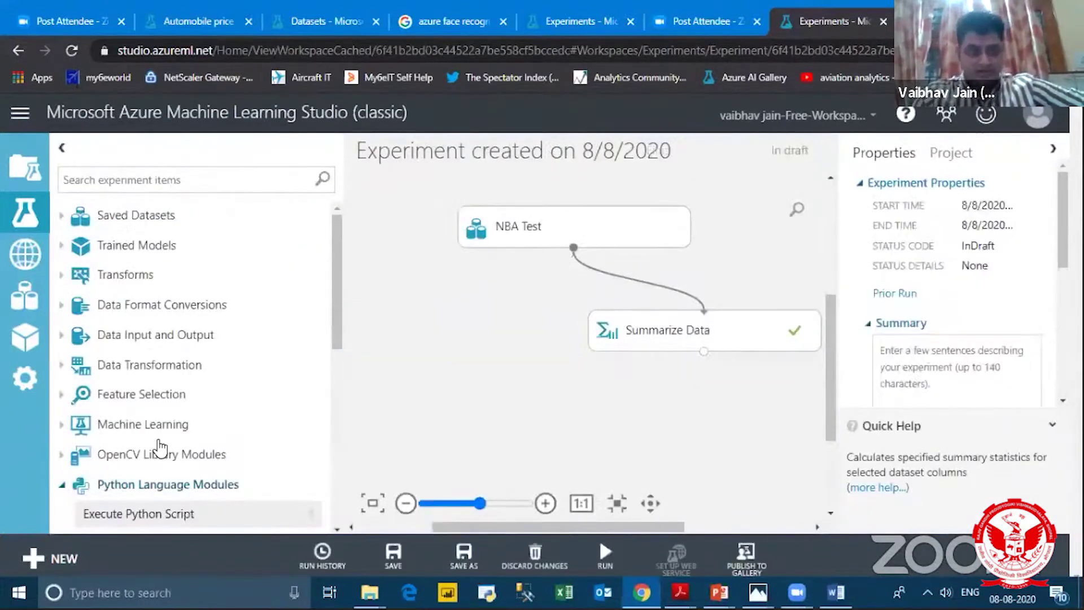
scroll(158, 449, down, 4)
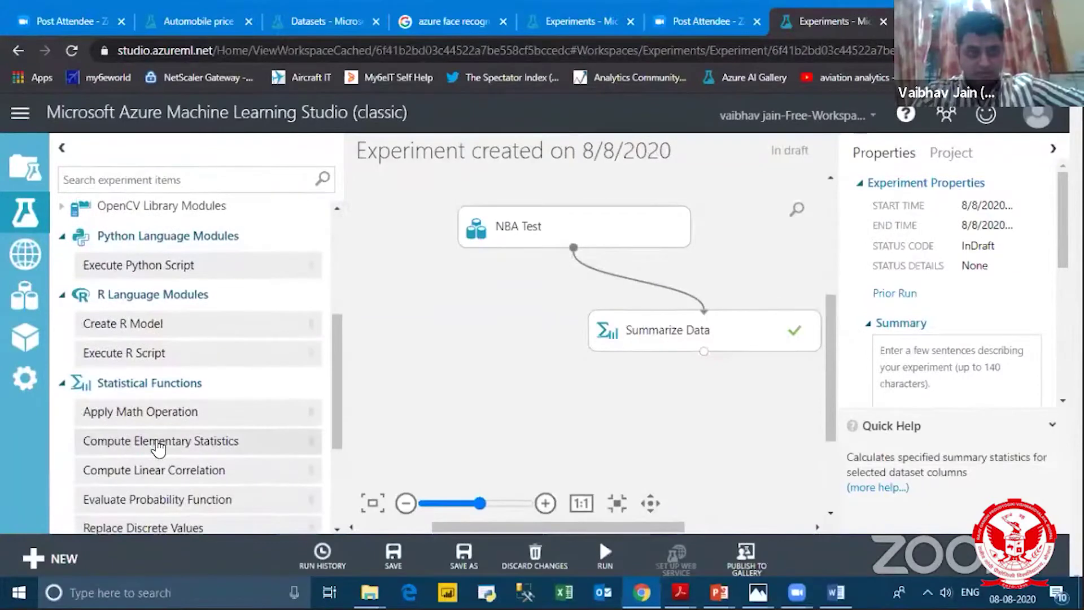
scroll(161, 407, down, 3)
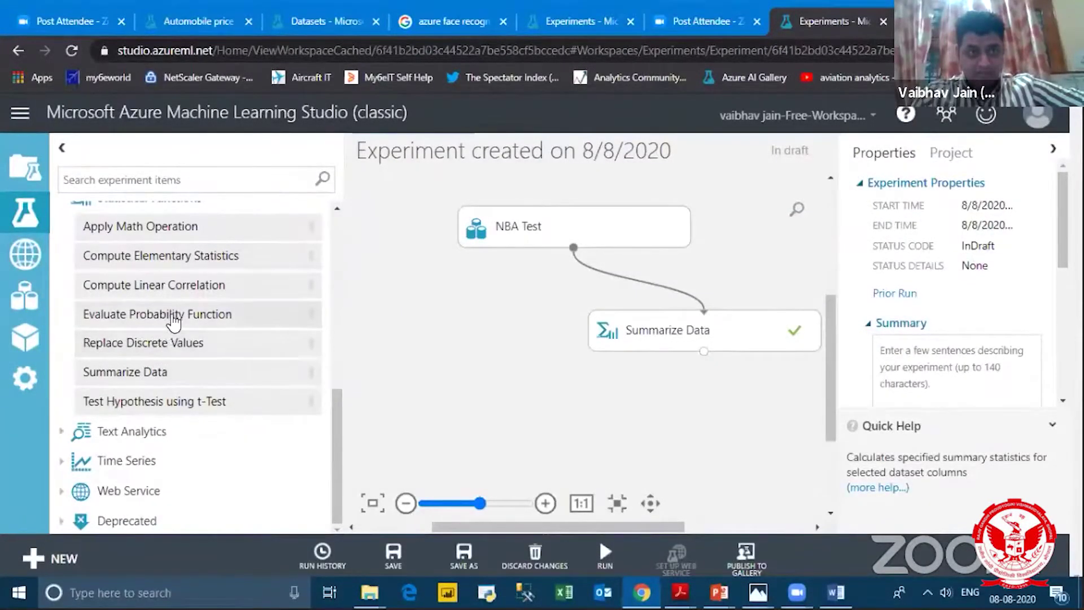
click(200, 296)
drag(420, 305, 473, 329)
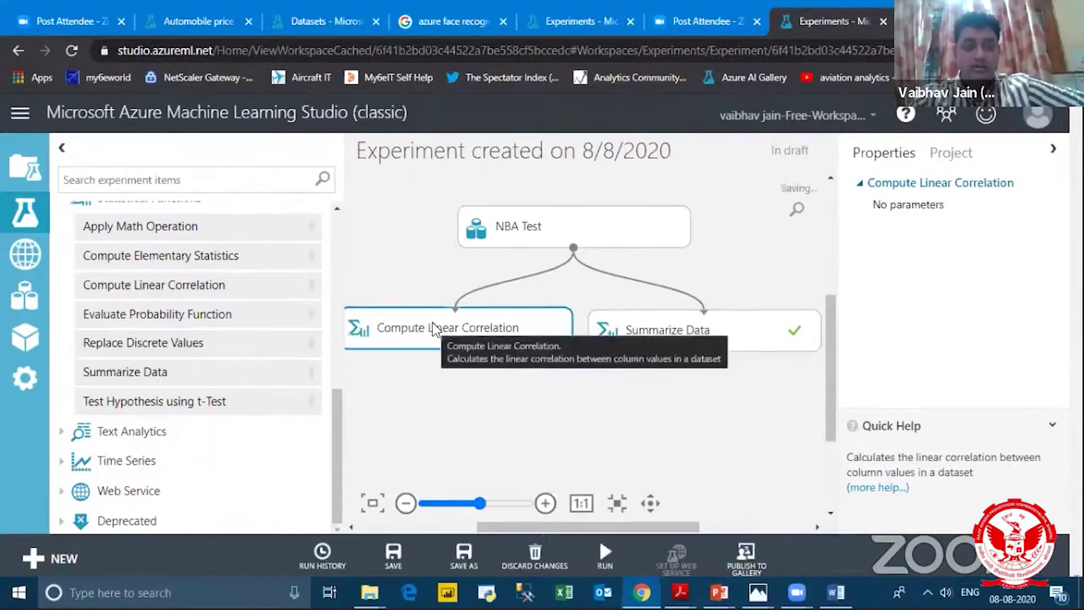
mouse_move(607, 551)
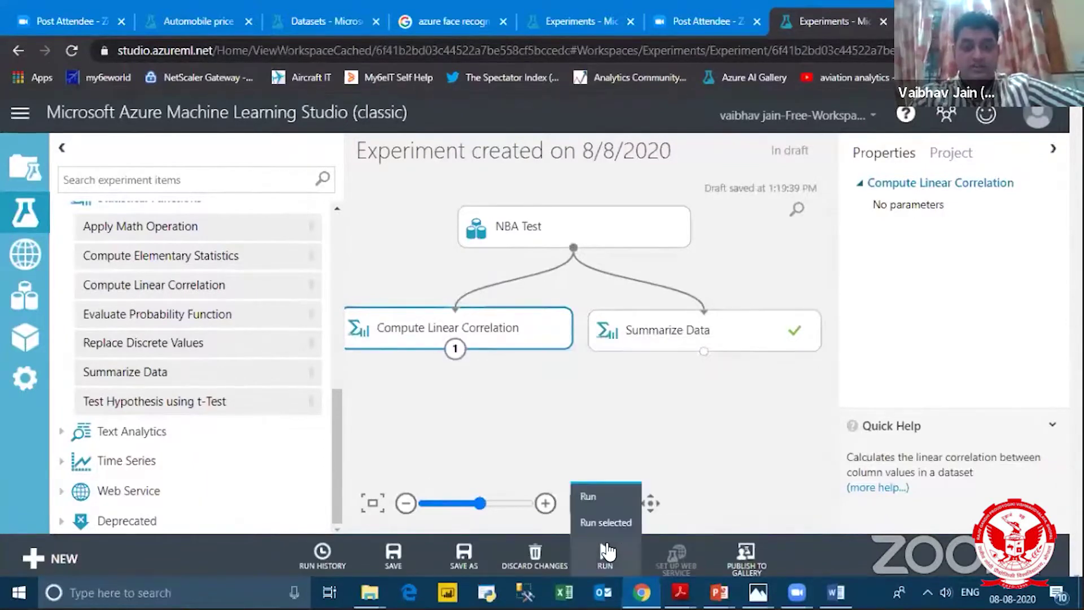
click(611, 499)
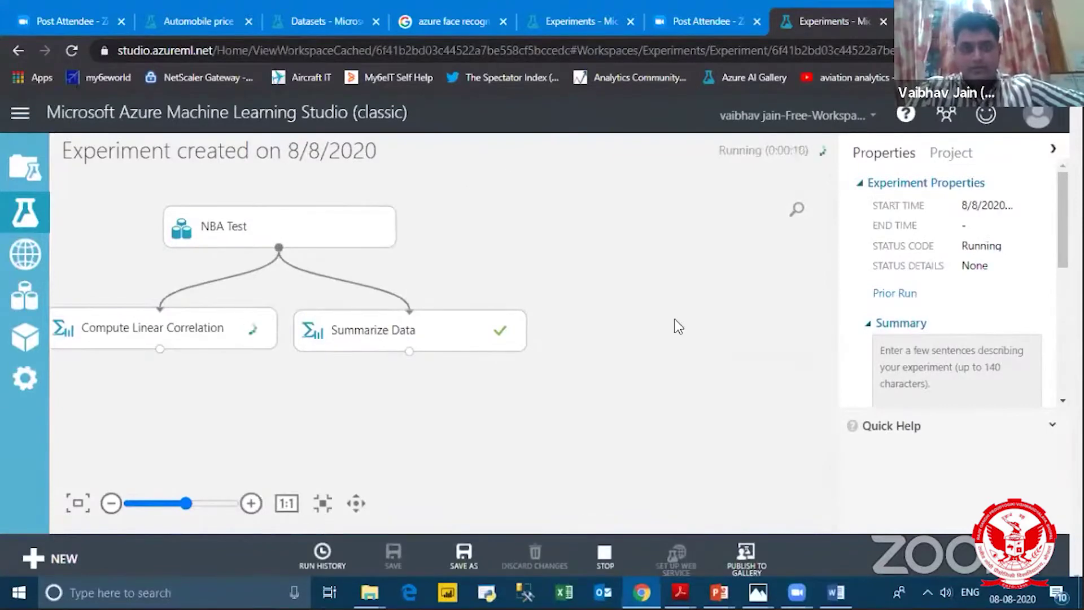
Step: Visualize the results dataset of Compute Linear Correlation, examine all its rows and columns, and close the view
click(506, 330)
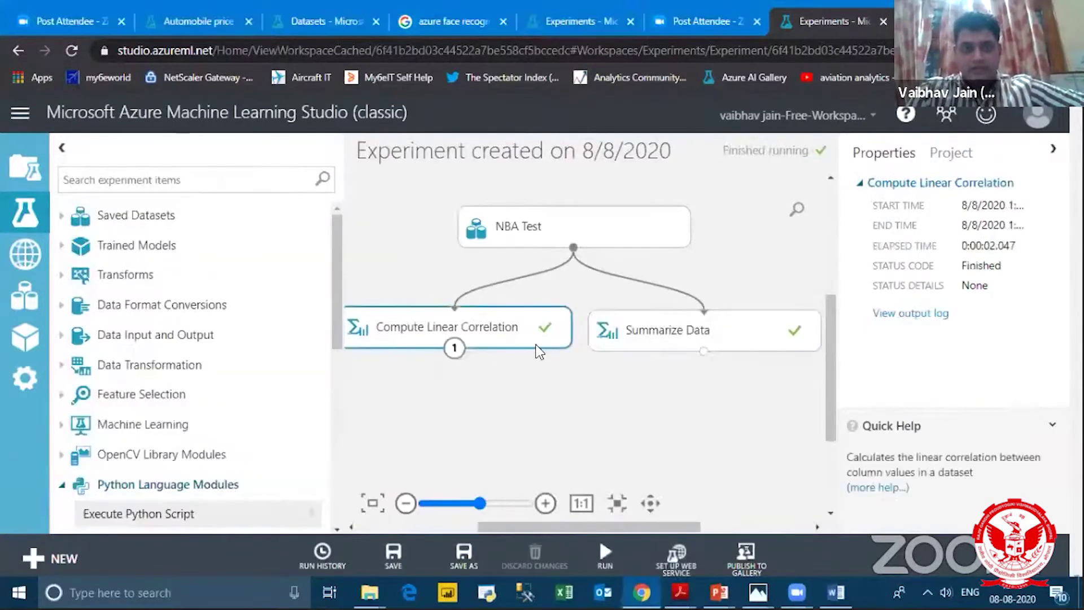
right_click(506, 331)
mouse_move(570, 439)
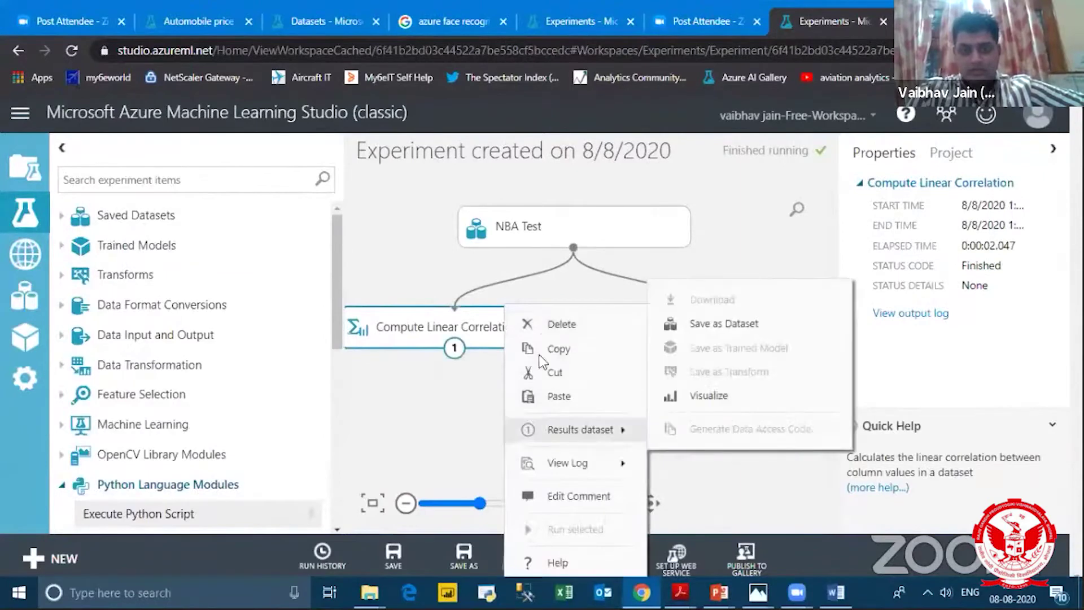
click(538, 399)
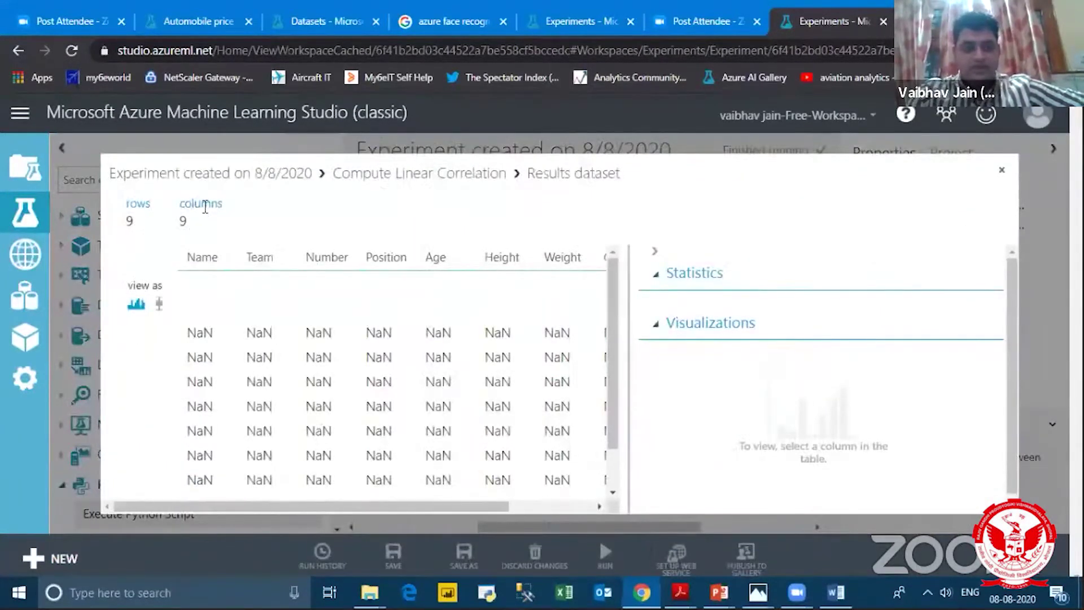
drag(247, 507, 620, 429)
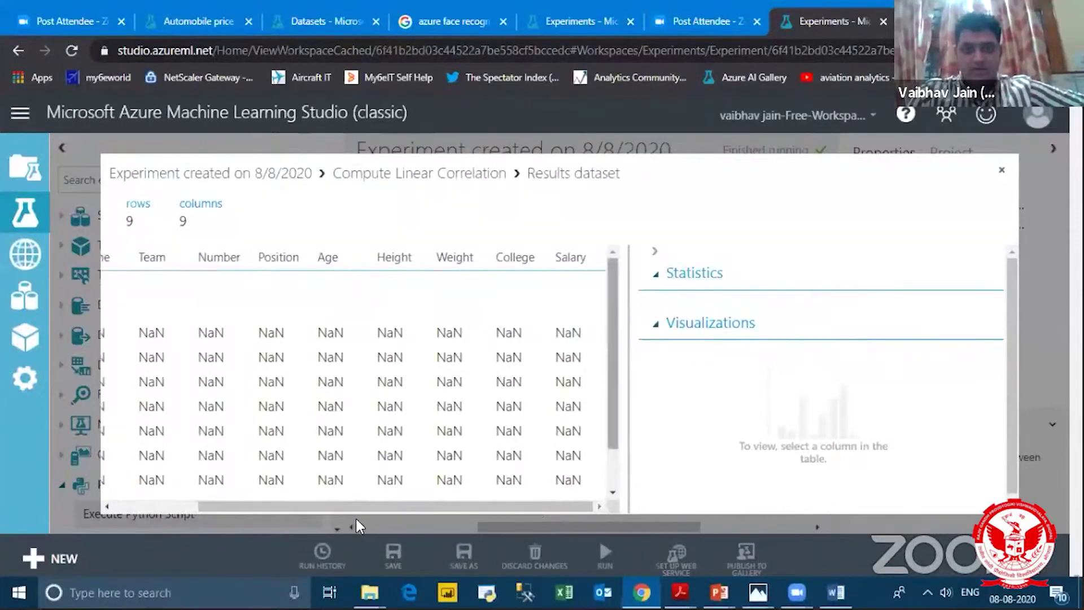
scroll(226, 333, down, 1)
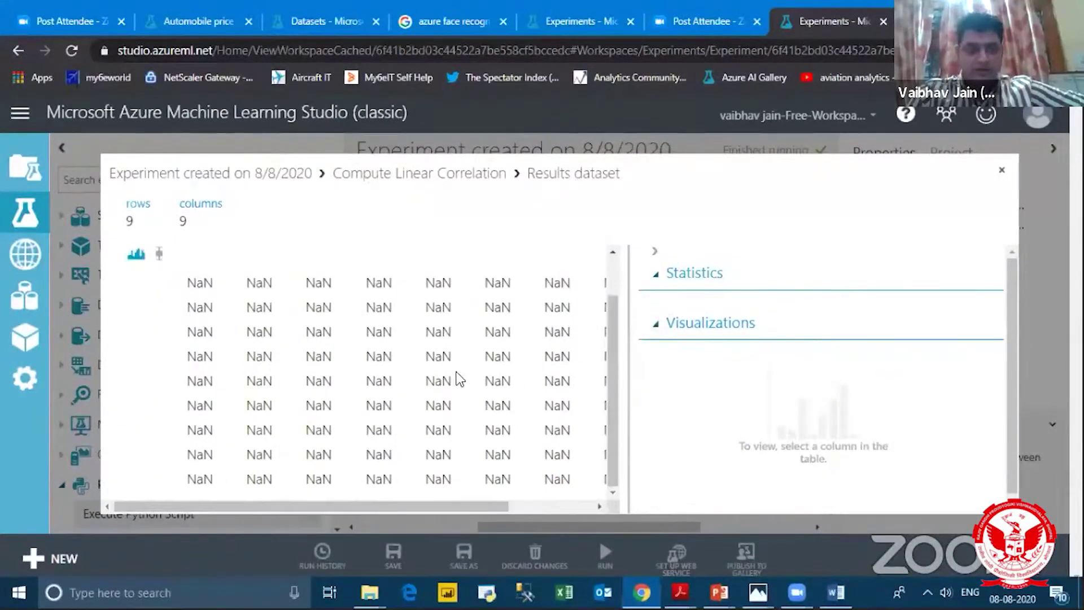
scroll(254, 358, up, 1)
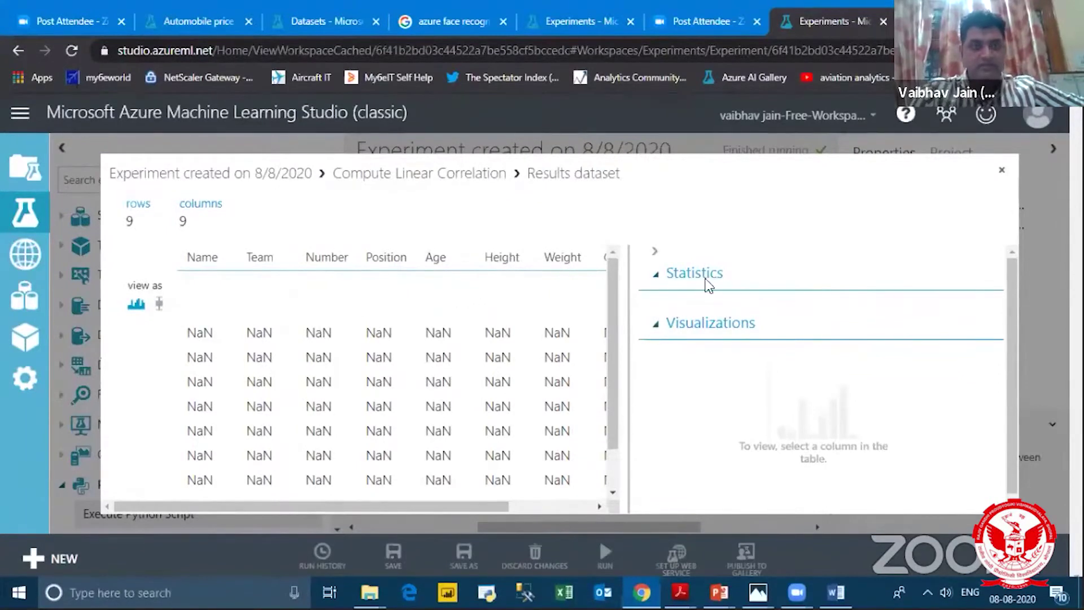
click(1001, 170)
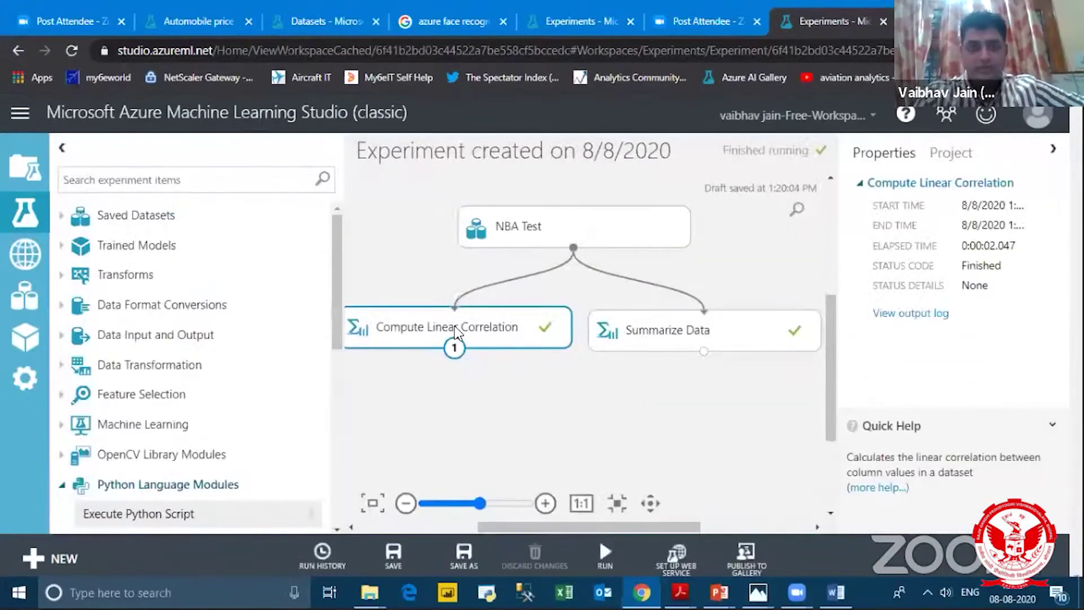
Step: Delete the Compute Linear Correlation module and move Summarize Data closer beneath the NBA Test dataset
key(Delete)
drag(590, 330, 520, 331)
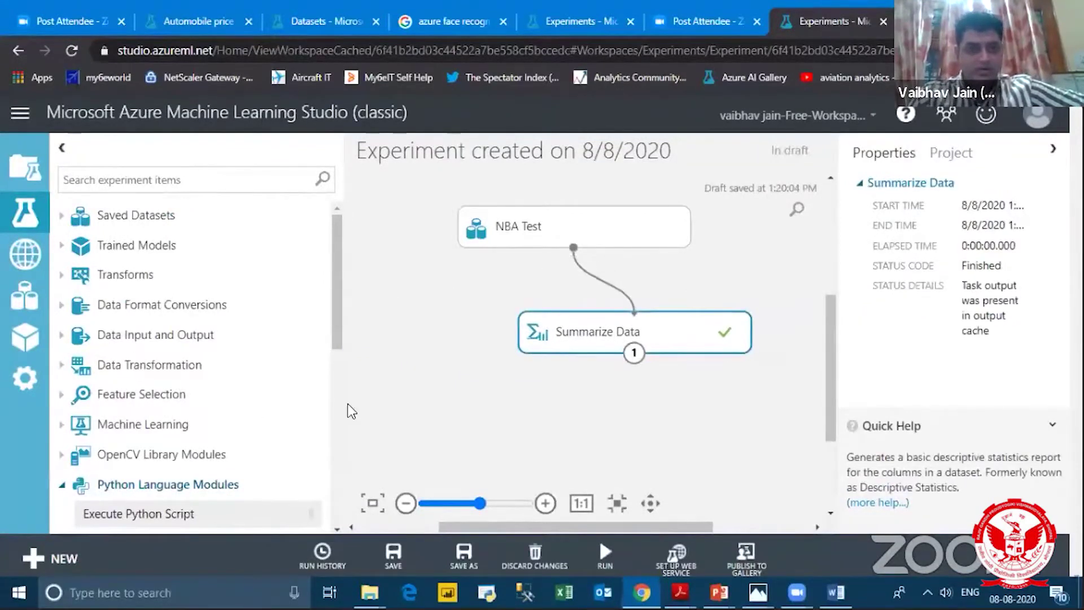
scroll(338, 372, down, 2)
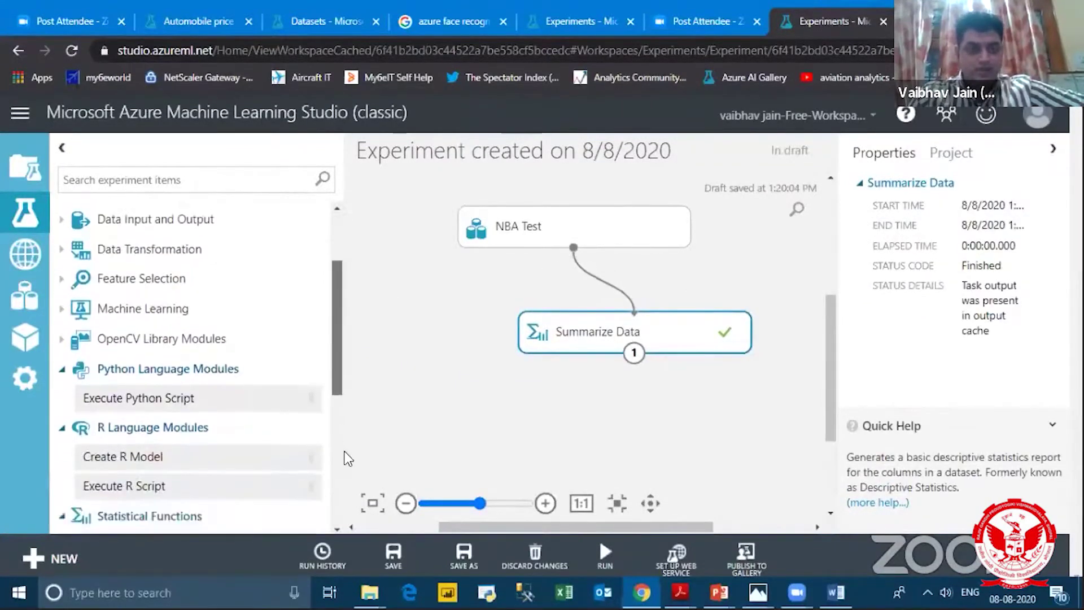
scroll(348, 458, down, 5)
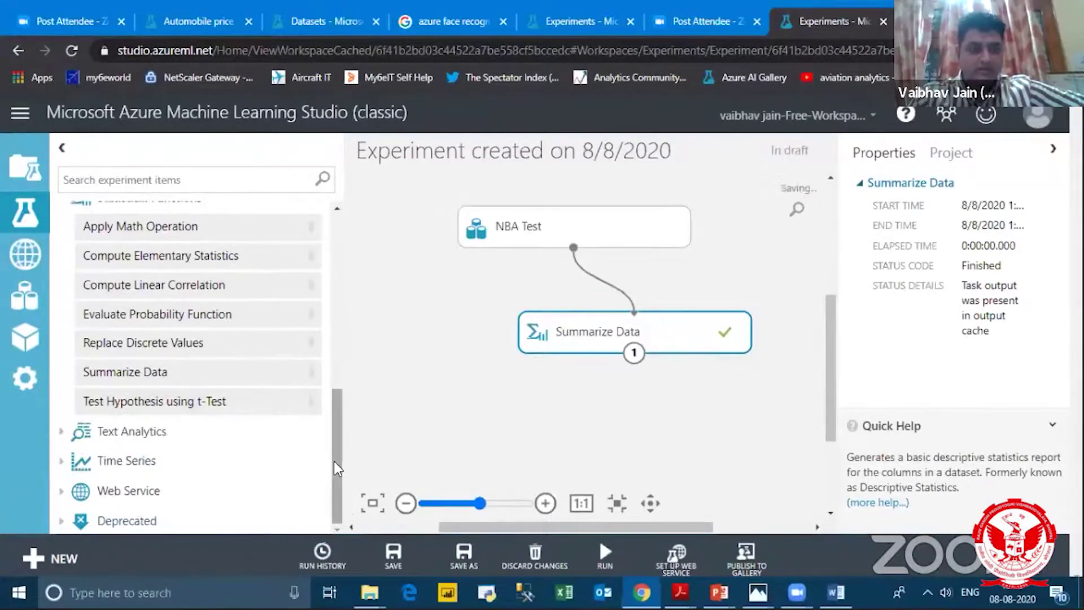
Step: Collapse the Statistical Functions, R Language Modules and Python Language Modules categories in the module list
drag(333, 461, 336, 392)
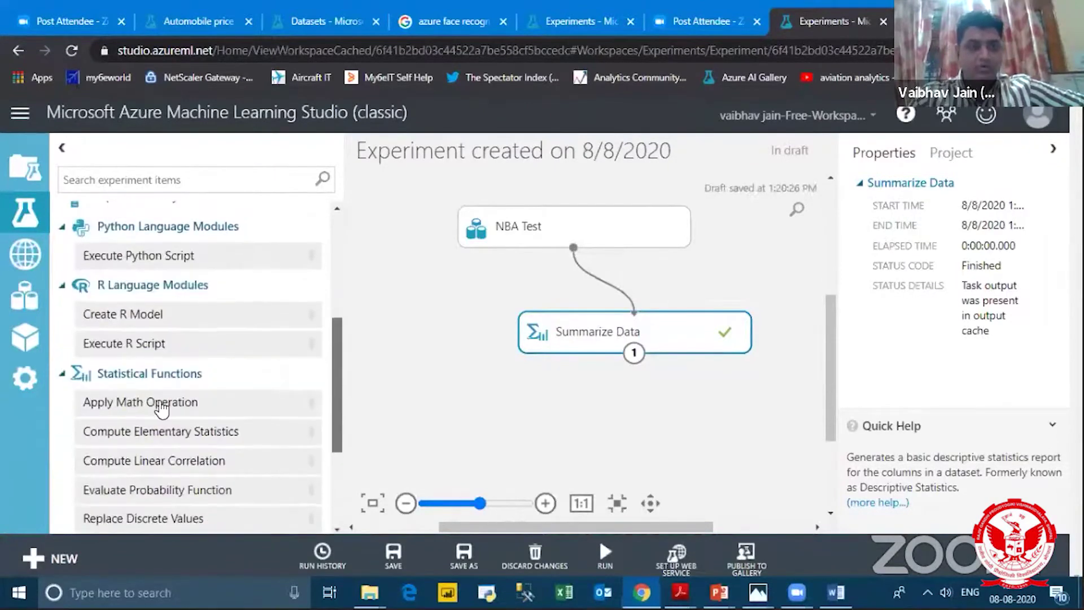
click(64, 372)
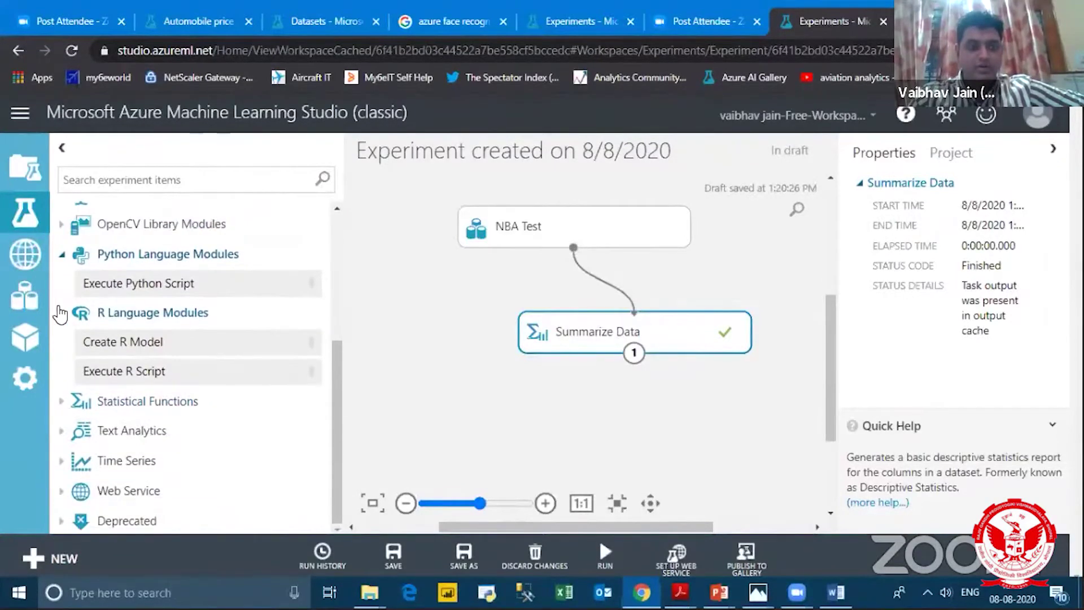
click(61, 318)
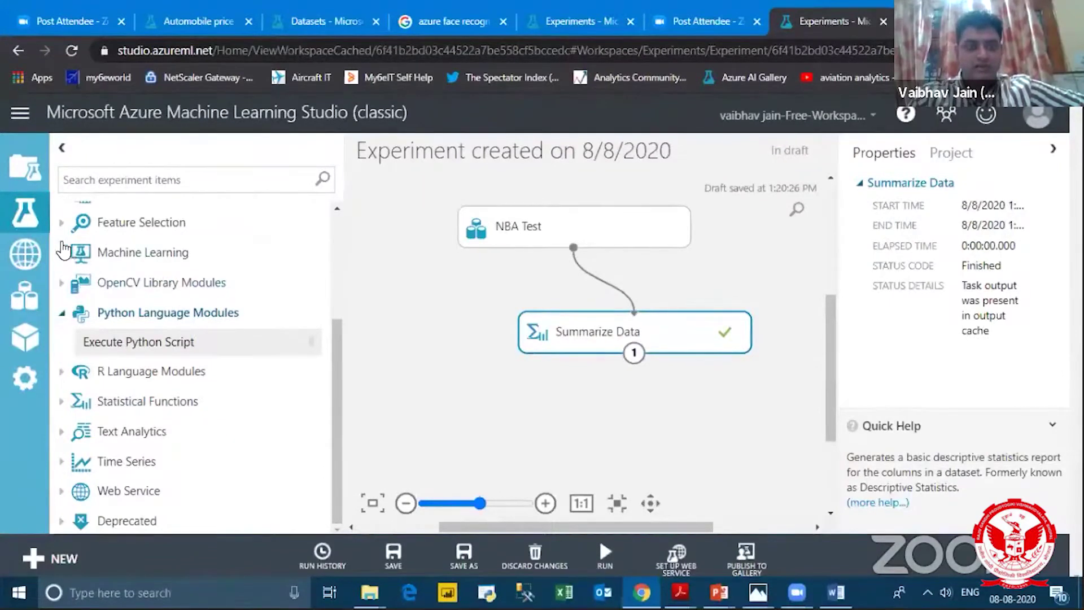
click(310, 345)
scroll(331, 352, up, 1)
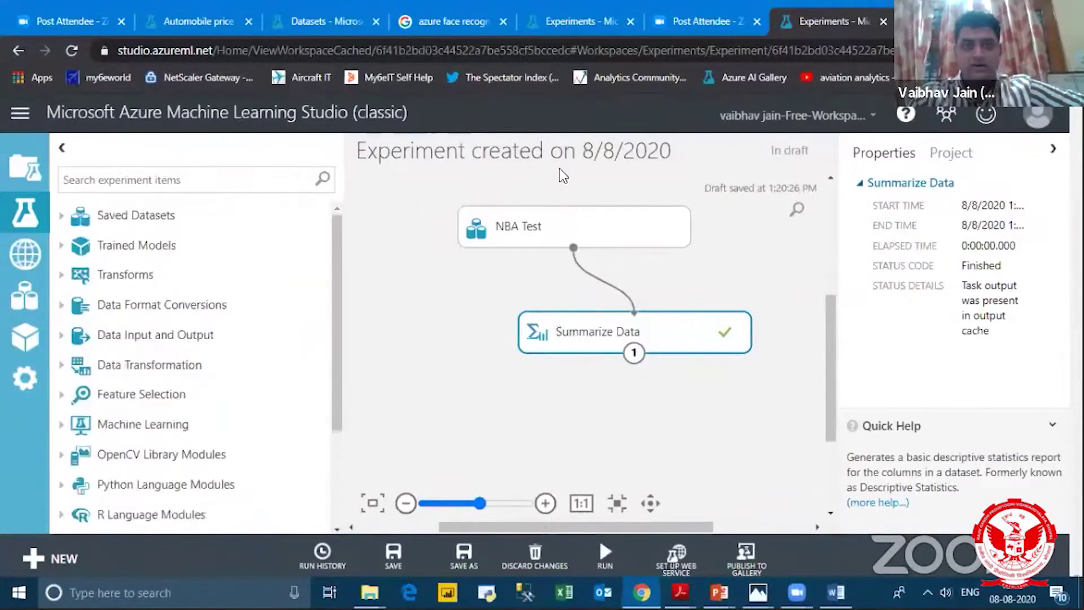
Step: Switch to the Automobile price prediction experiment and select its Automobile price data (Raw) dataset
click(582, 21)
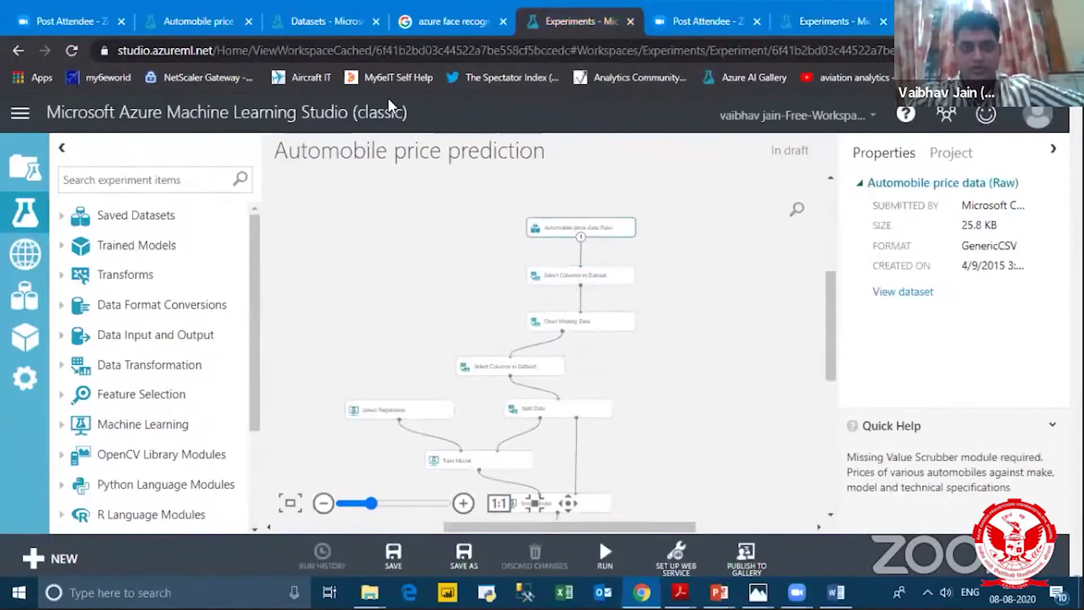
drag(277, 152, 534, 152)
click(448, 225)
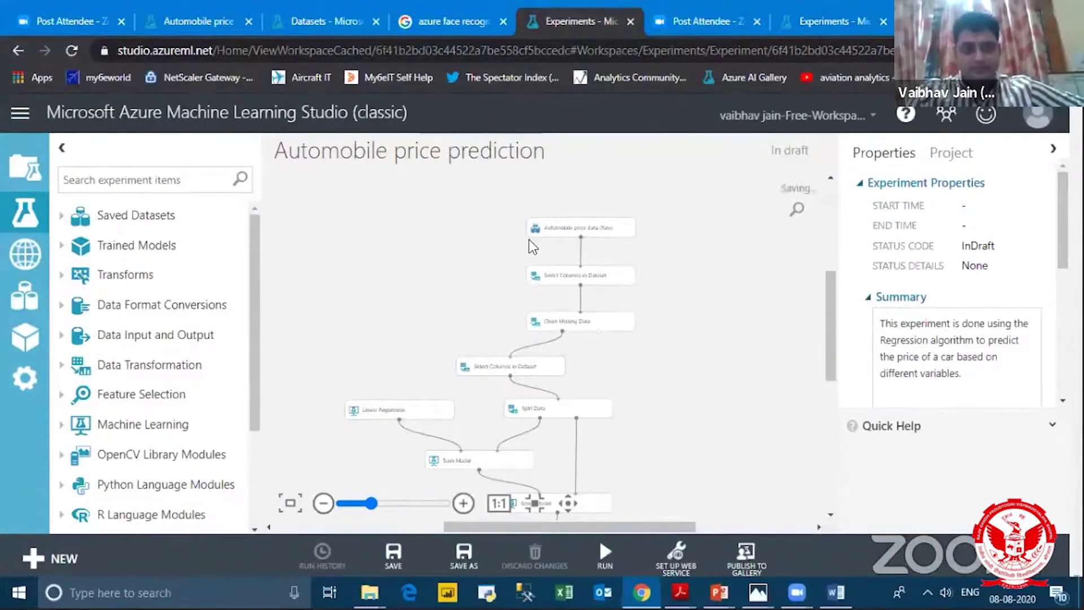
click(565, 228)
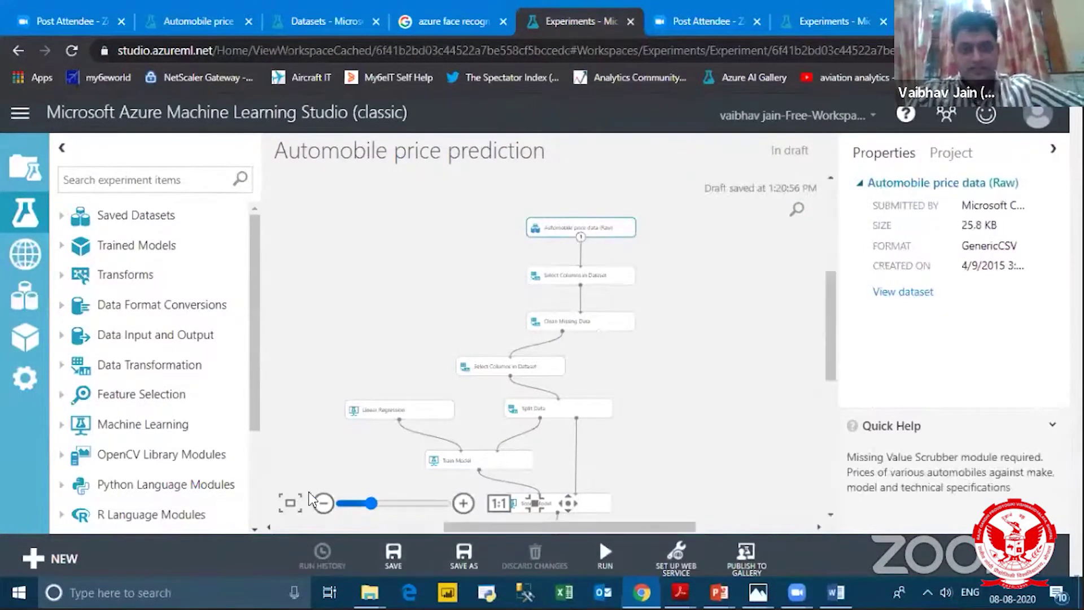
Step: Move the Automobile price data (Raw) dataset higher on the canvas and align the first Select Columns in Dataset module beneath it
click(463, 503)
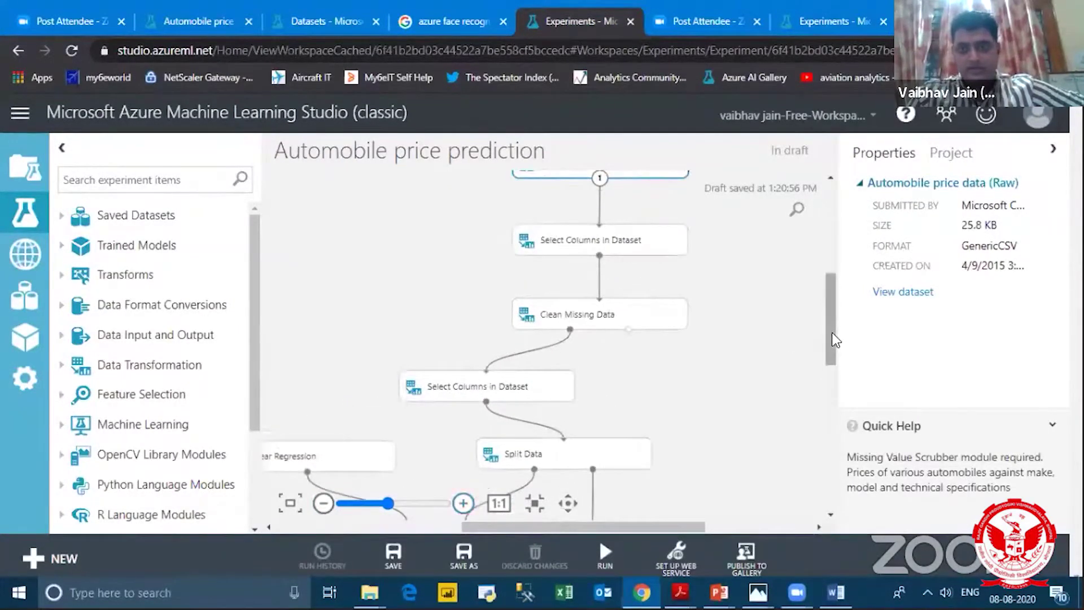
drag(835, 333, 835, 293)
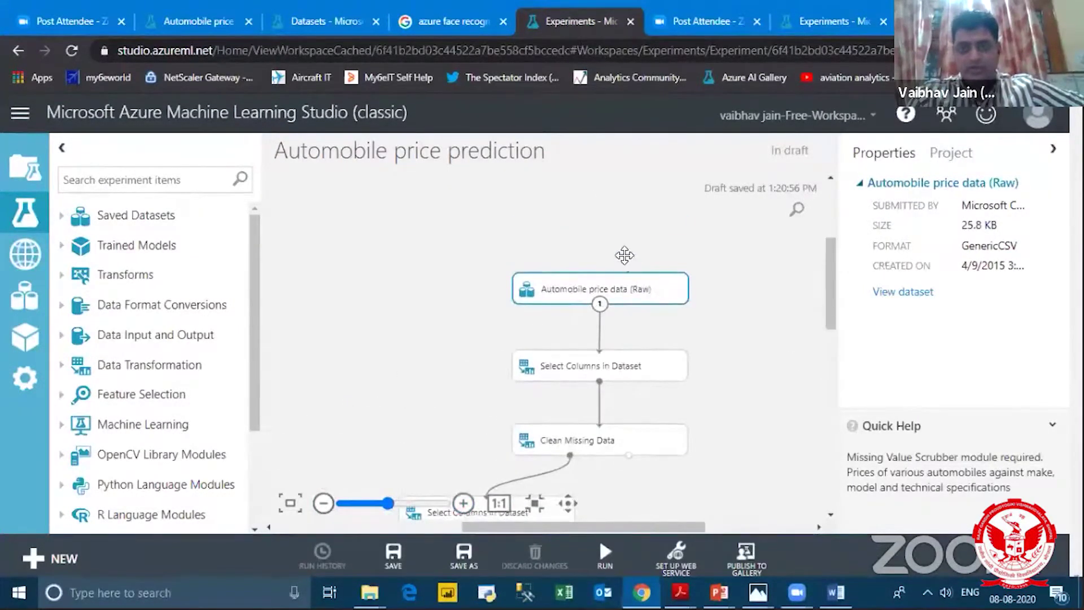
drag(616, 291, 593, 242)
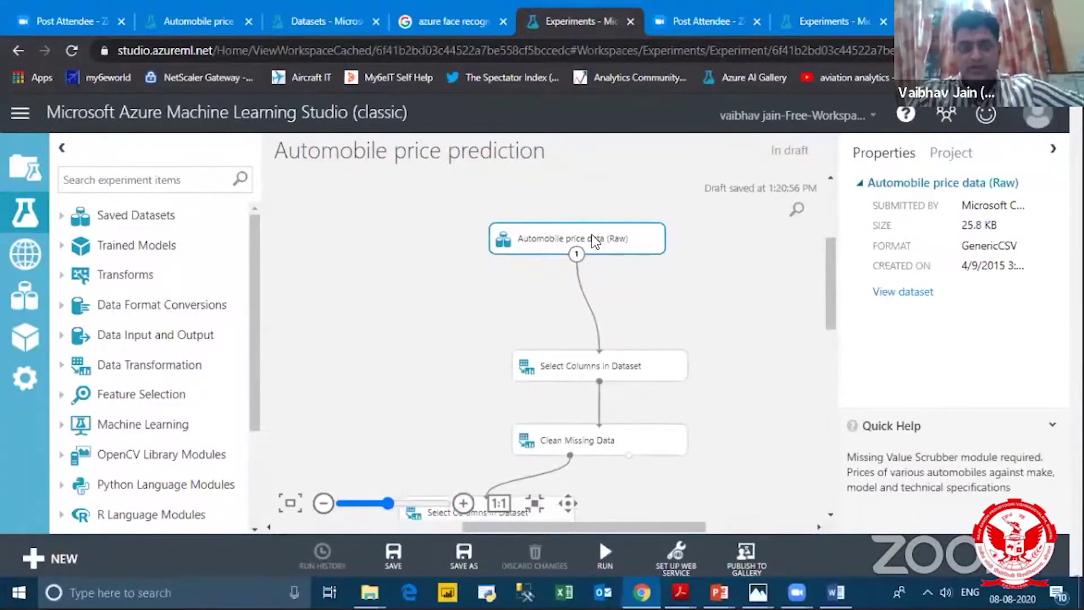
drag(571, 364, 568, 330)
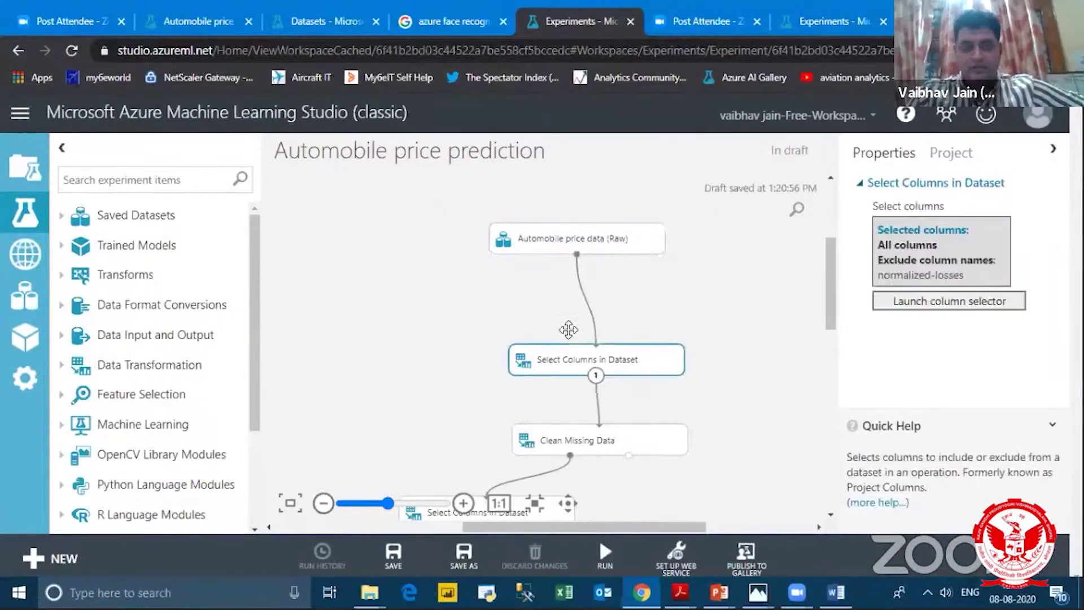
Step: Visualize the Automobile price data (Raw) dataset
click(571, 242)
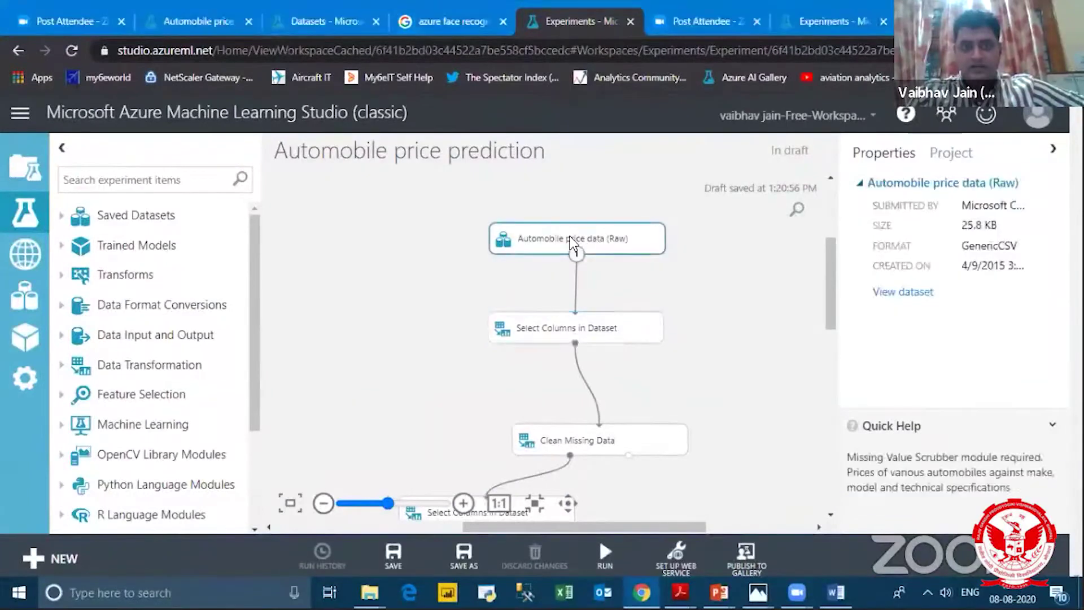
right_click(571, 239)
click(558, 244)
right_click(552, 238)
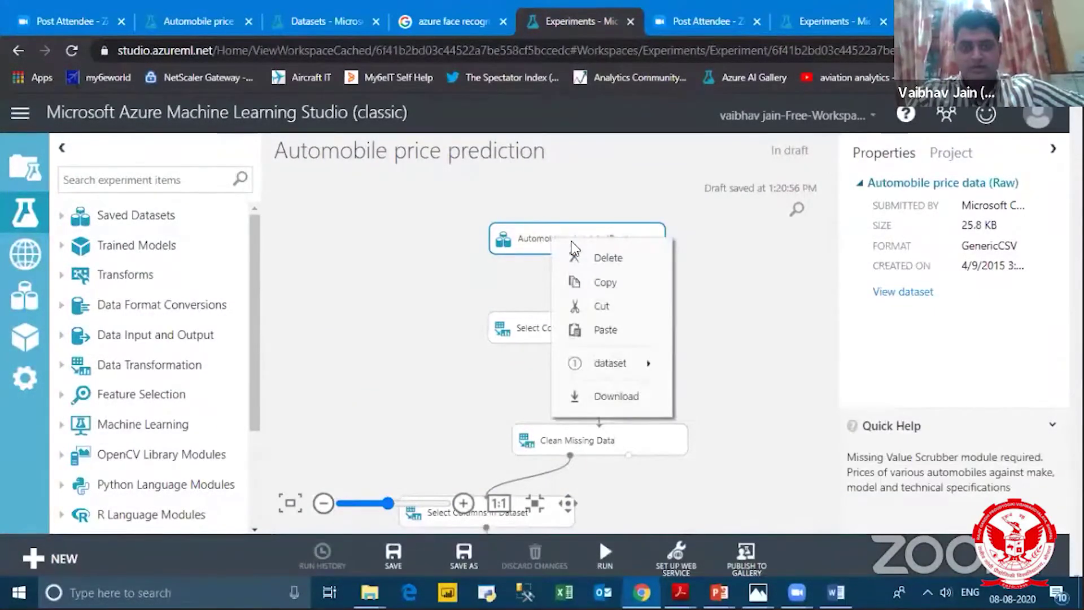
mouse_move(621, 363)
click(737, 390)
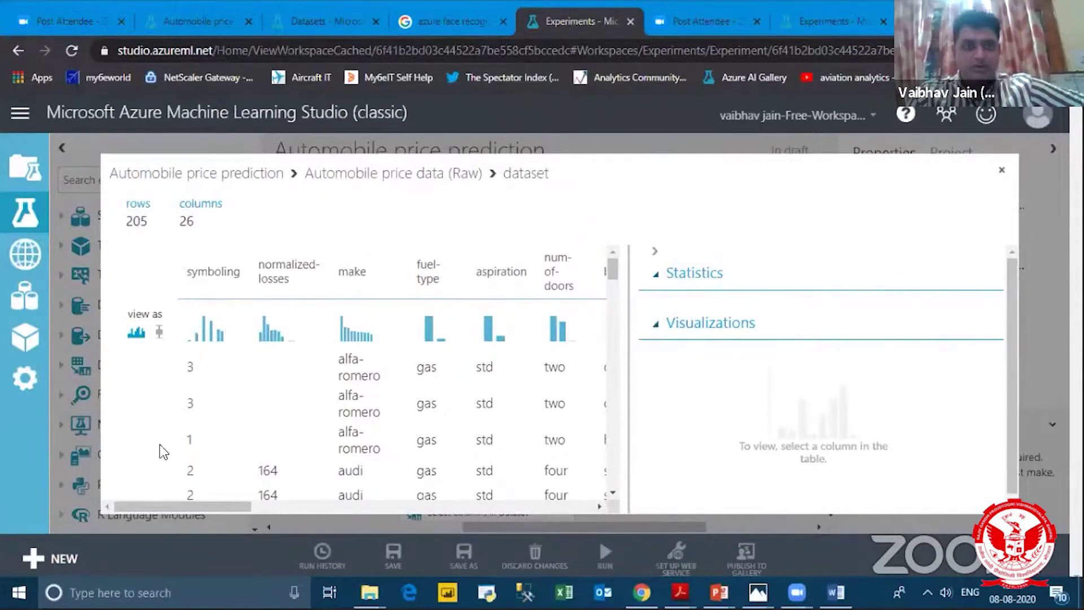
Step: Examine all the automobile dataset's columns, inspect the statistics of the price column, and close the view
drag(183, 507, 254, 508)
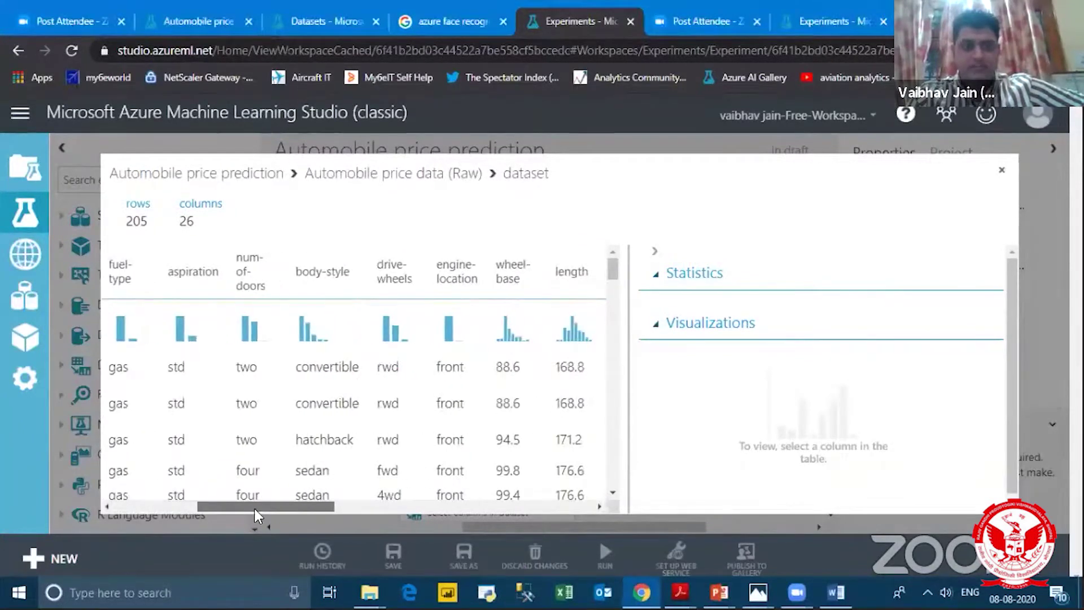
scroll(291, 517, right, 2)
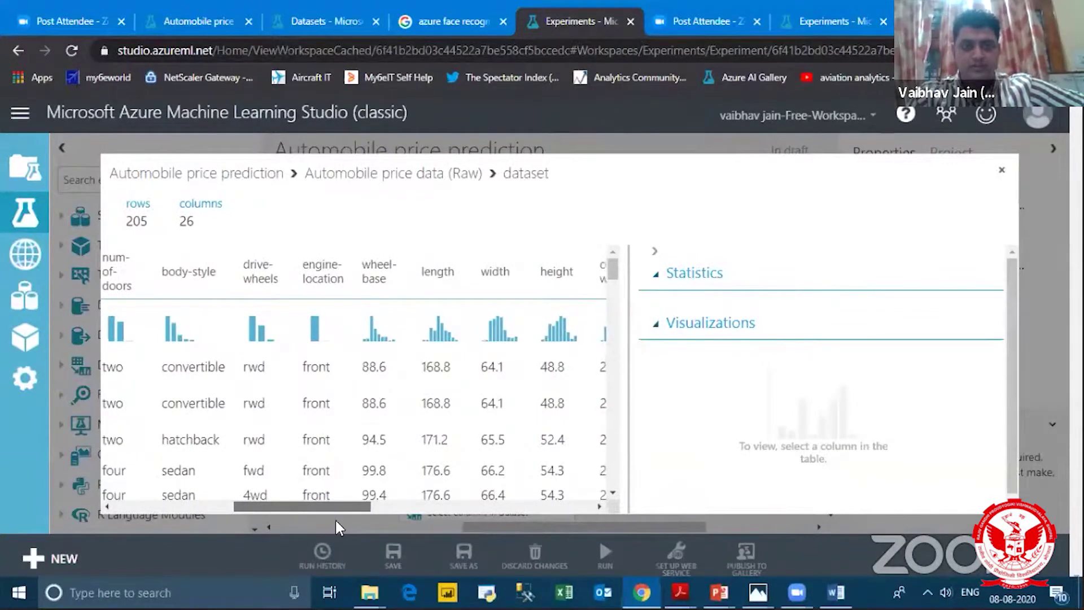
scroll(335, 520, right, 5)
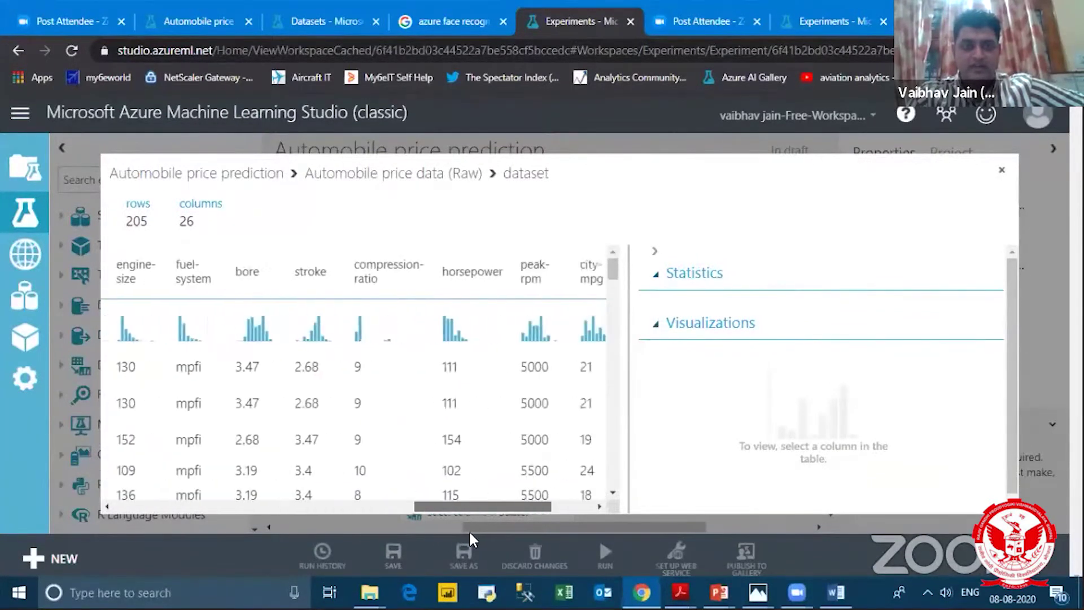
scroll(474, 533, left, 2)
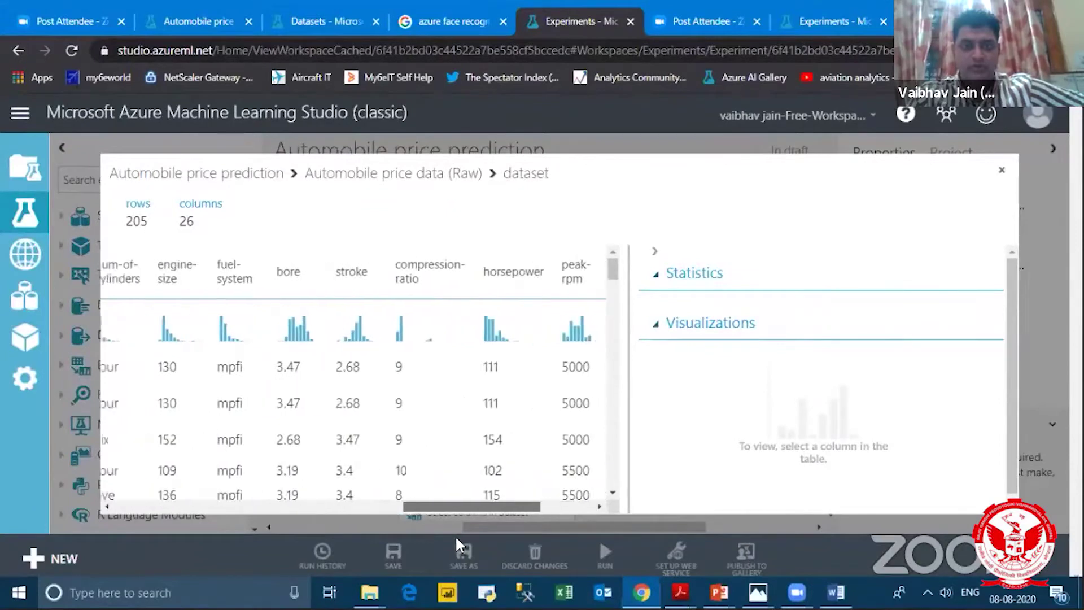
scroll(455, 534, left, 1)
scroll(580, 271, right, 3)
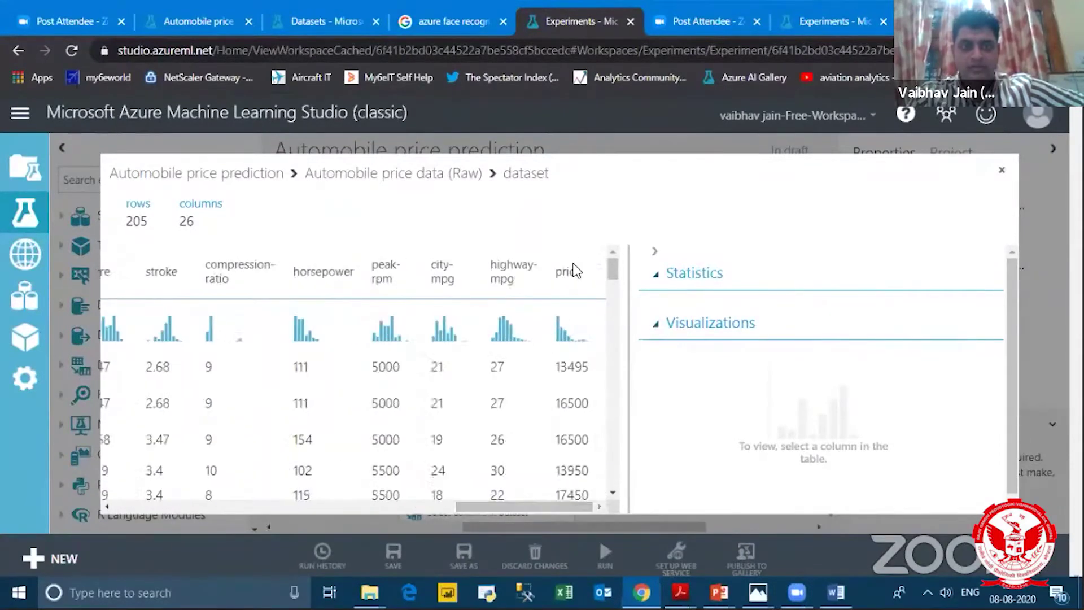
click(589, 346)
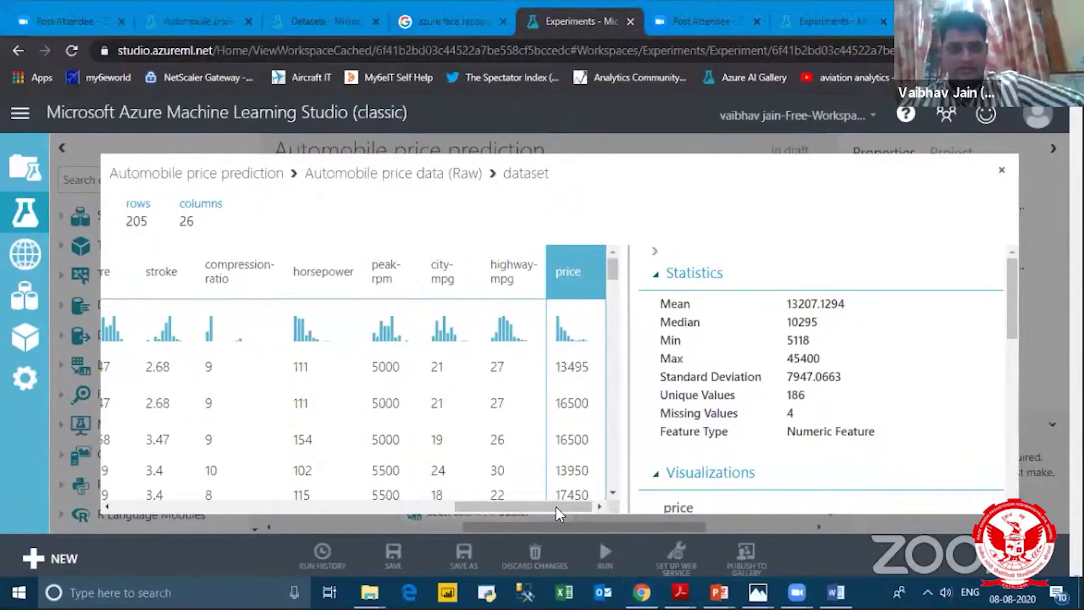
drag(556, 506, 214, 507)
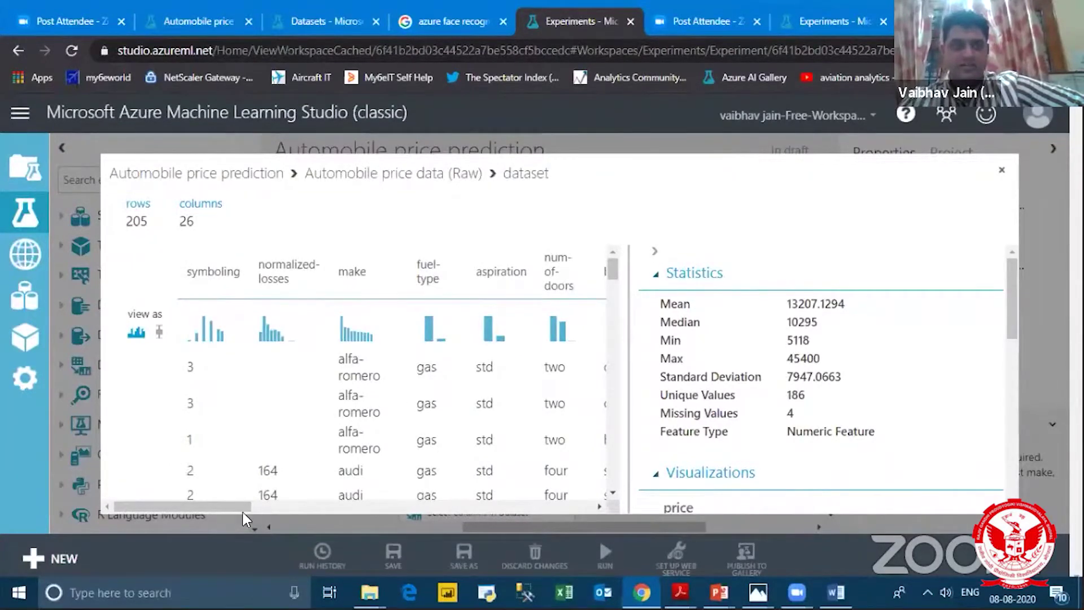
drag(232, 506, 339, 511)
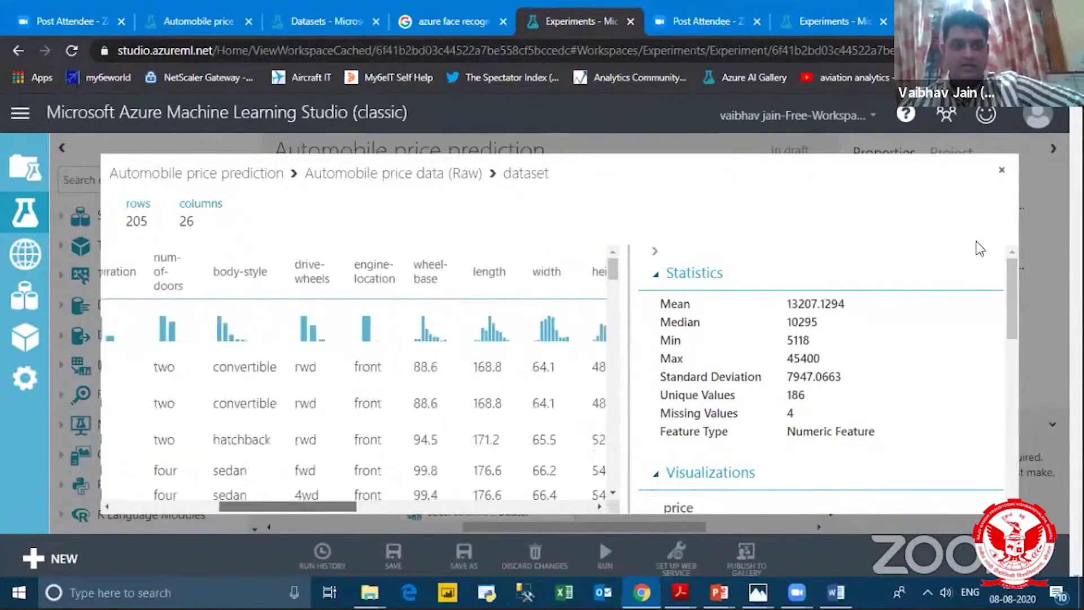
click(1008, 171)
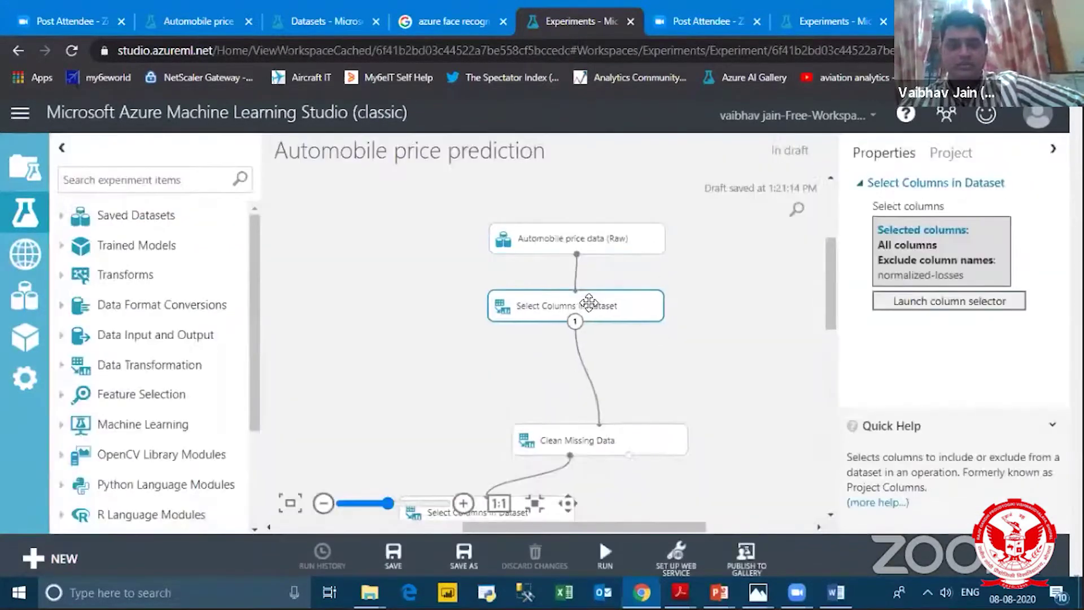
Step: Move the Clean Missing Data module closer beneath the first Select Columns in Dataset module, and select the latter to show its properties
drag(589, 303, 583, 302)
drag(603, 441, 591, 383)
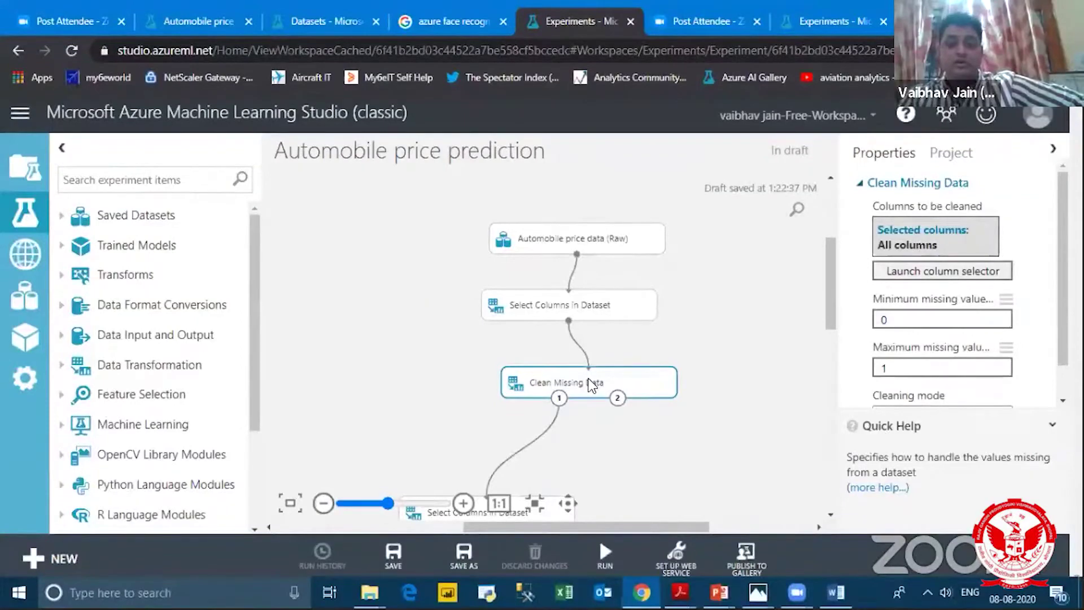
click(564, 308)
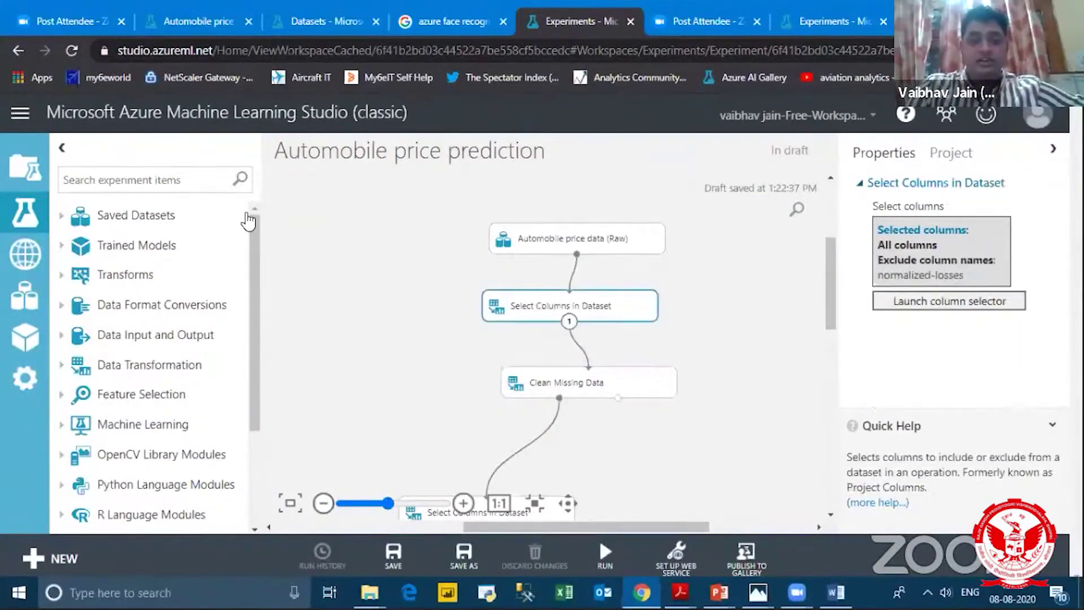
Step: Search the modules for "select", add another Select Columns in Dataset module, and feed it from the Automobile price data (Raw) dataset
click(191, 183)
text(s)
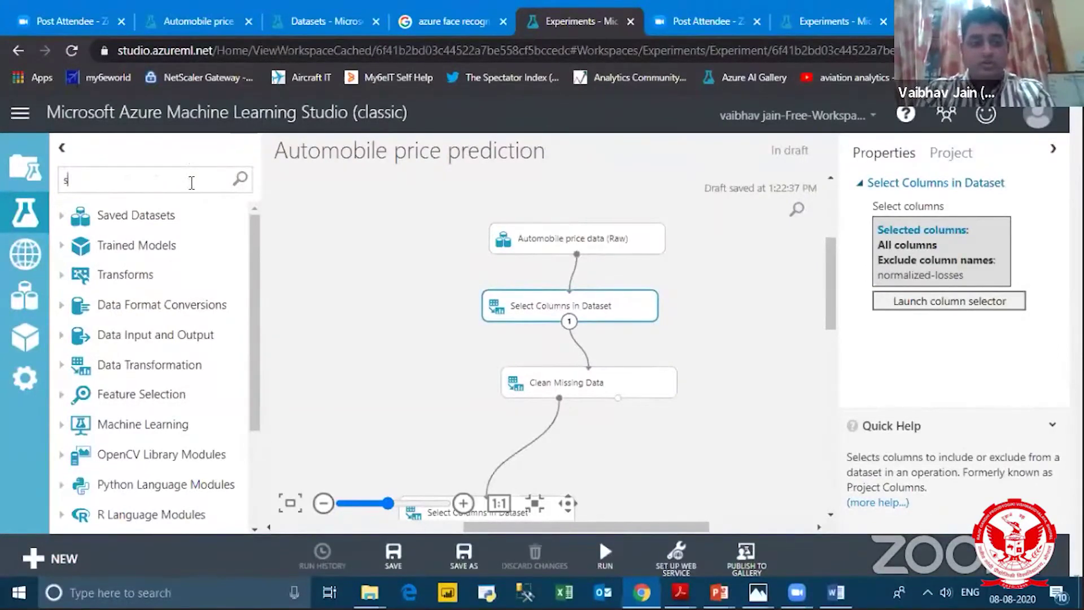
text(elect)
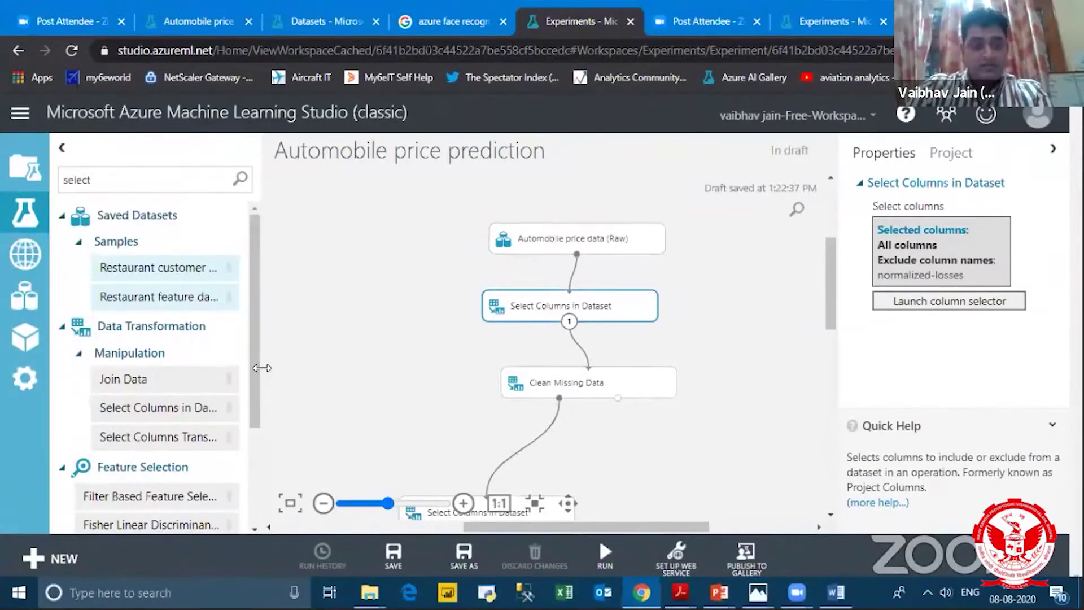
drag(267, 367, 316, 362)
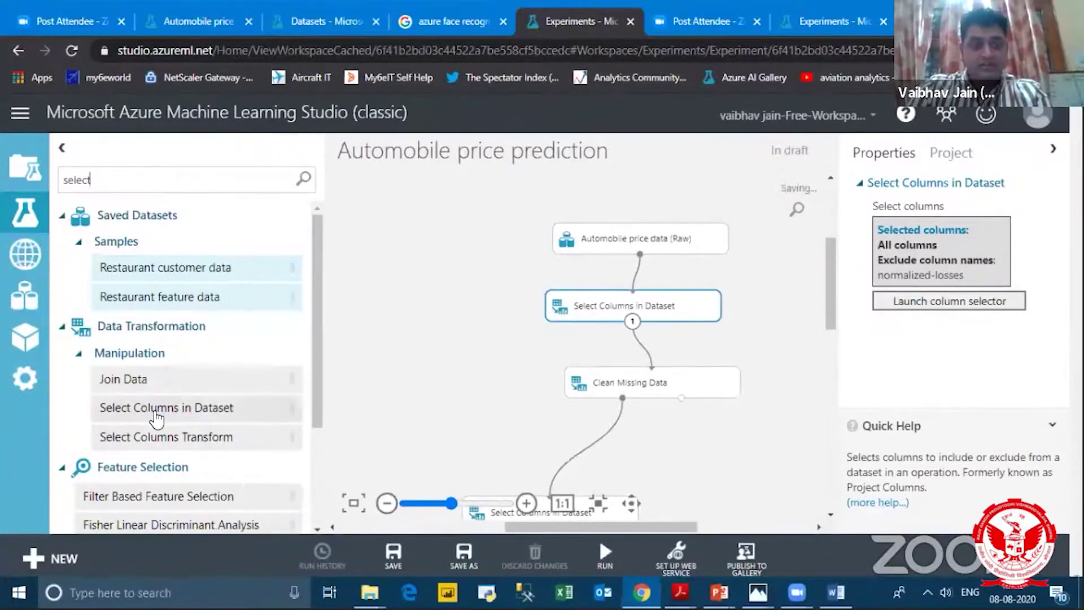
drag(179, 416, 441, 363)
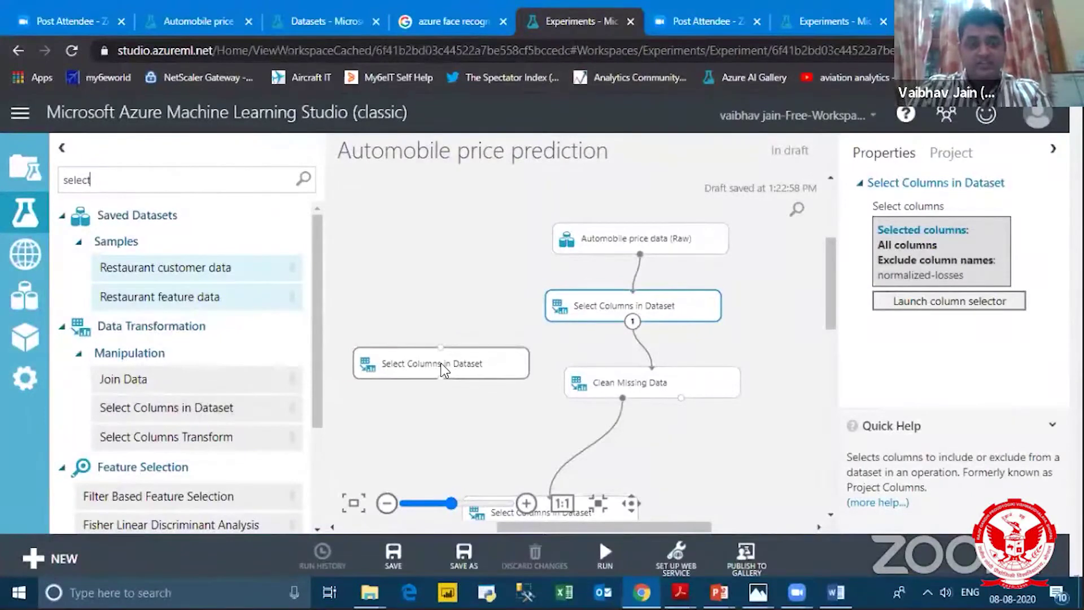
drag(641, 255, 440, 347)
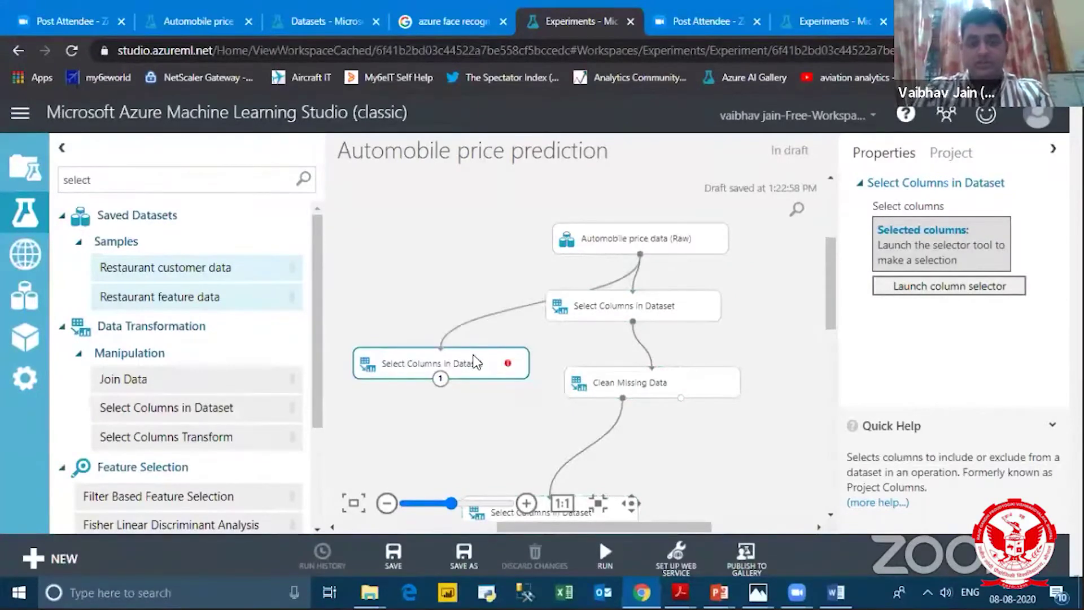
Step: Delete the newly added Select Columns in Dataset module and clear the module search
key(Delete)
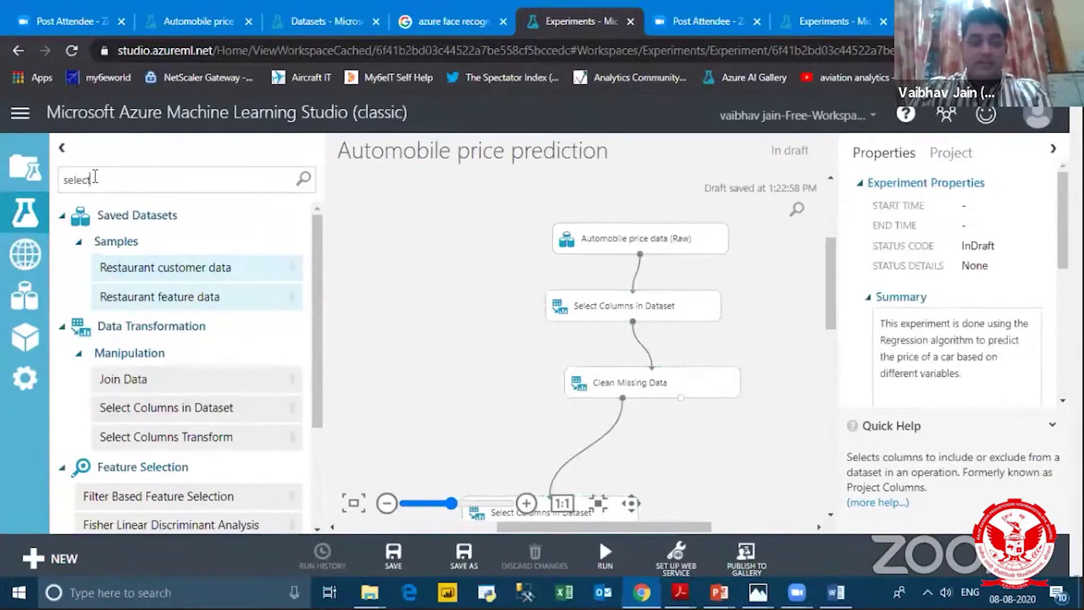
key(BackSpace)
key(BackSpace)
key(BackSpace)
key(BackSpace)
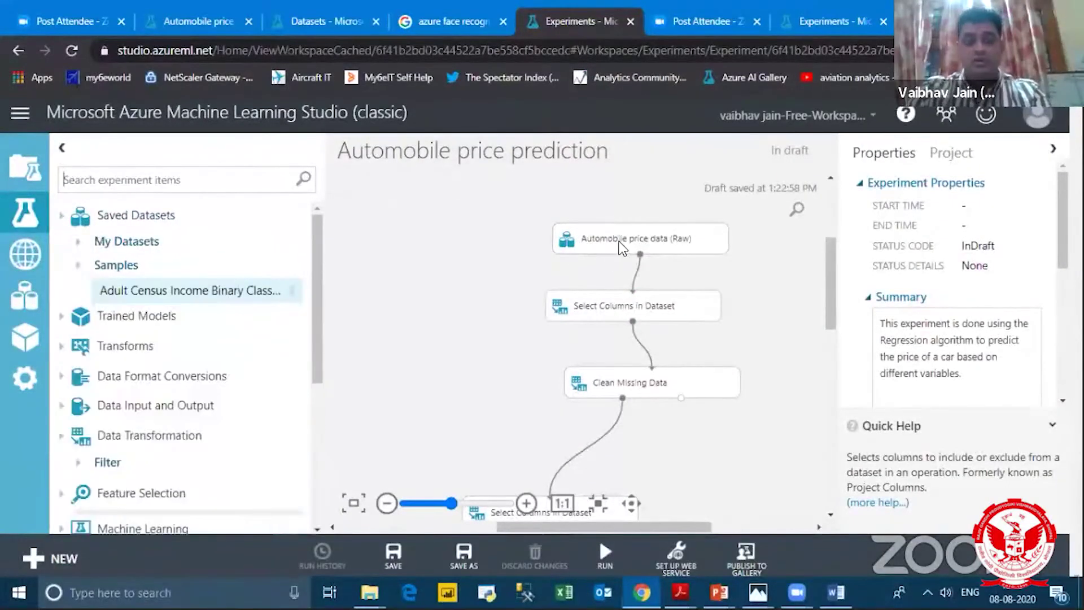
Step: Shift the Automobile price data (Raw) dataset and the Select Columns in Dataset module beneath it toward the left of the canvas
drag(620, 248, 532, 251)
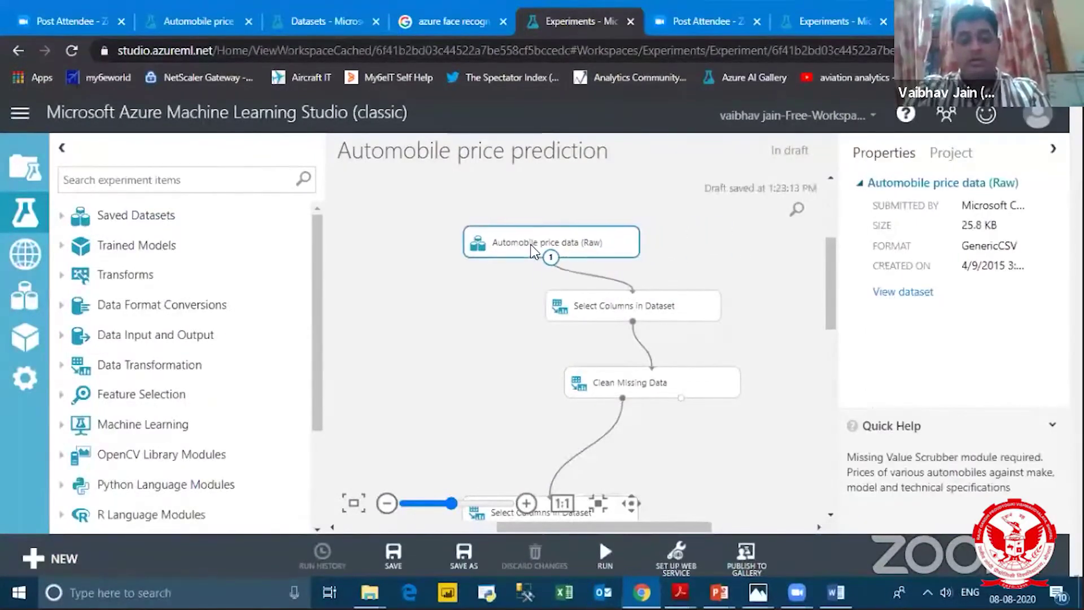
click(604, 310)
drag(619, 302, 552, 311)
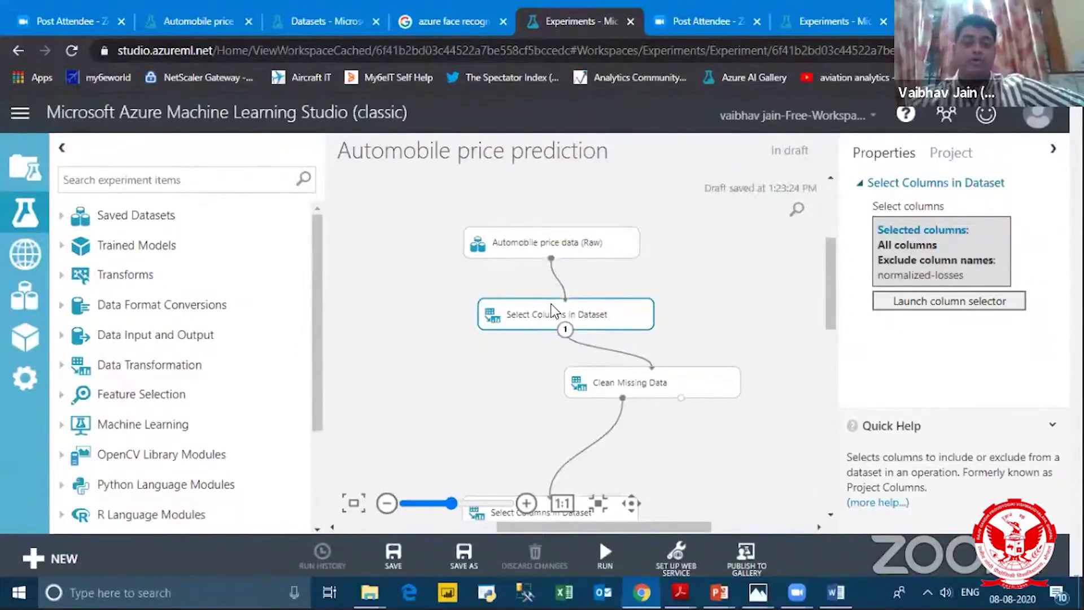
click(556, 243)
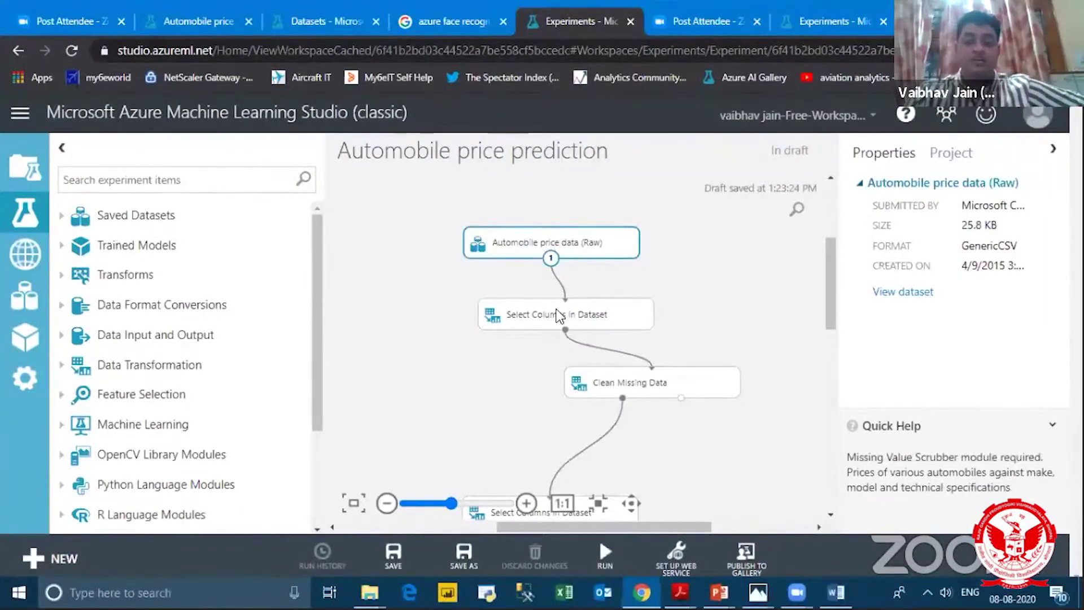
Step: Reposition the first Select Columns in Dataset and Clean Missing Data modules closer beneath the Automobile price data (Raw) dataset
drag(557, 317, 558, 306)
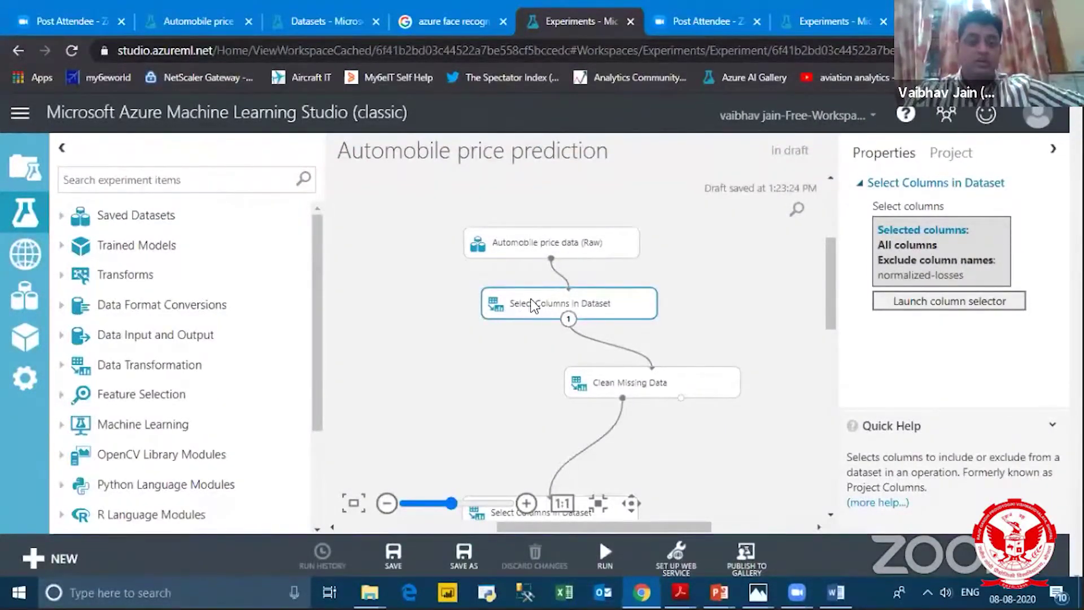
drag(567, 384, 497, 369)
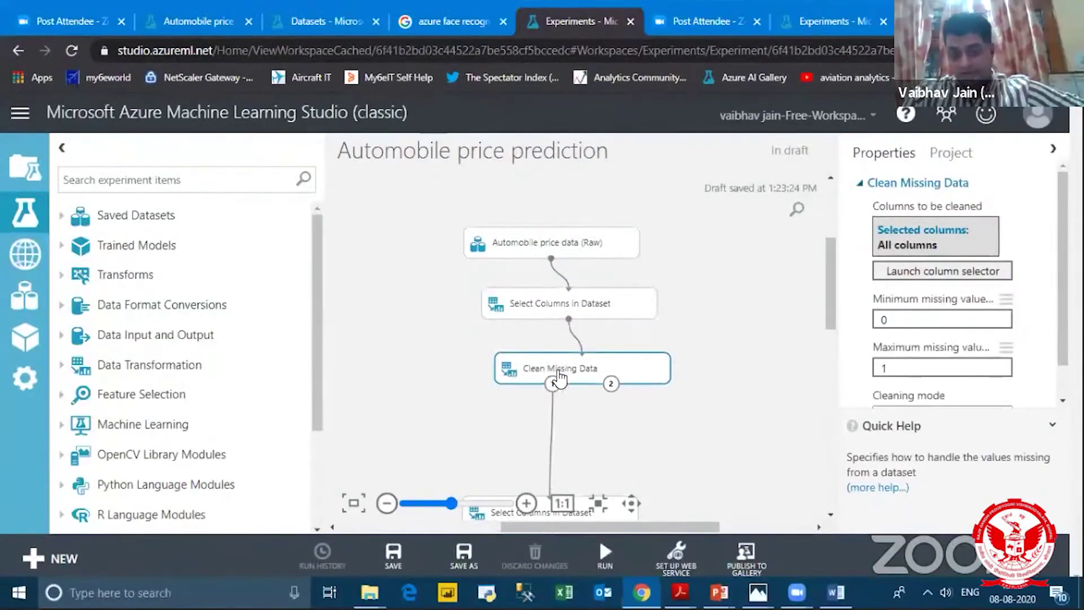
click(565, 304)
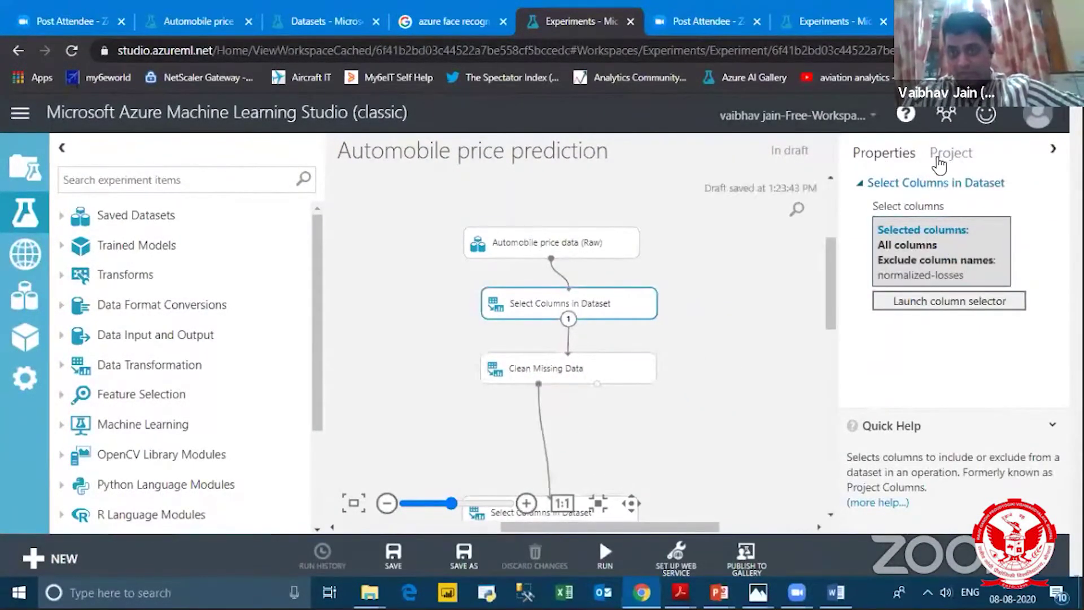
Step: In the first Select Columns in Dataset module's by-name column selection, move symboling to the available columns and back to the selected columns
click(591, 242)
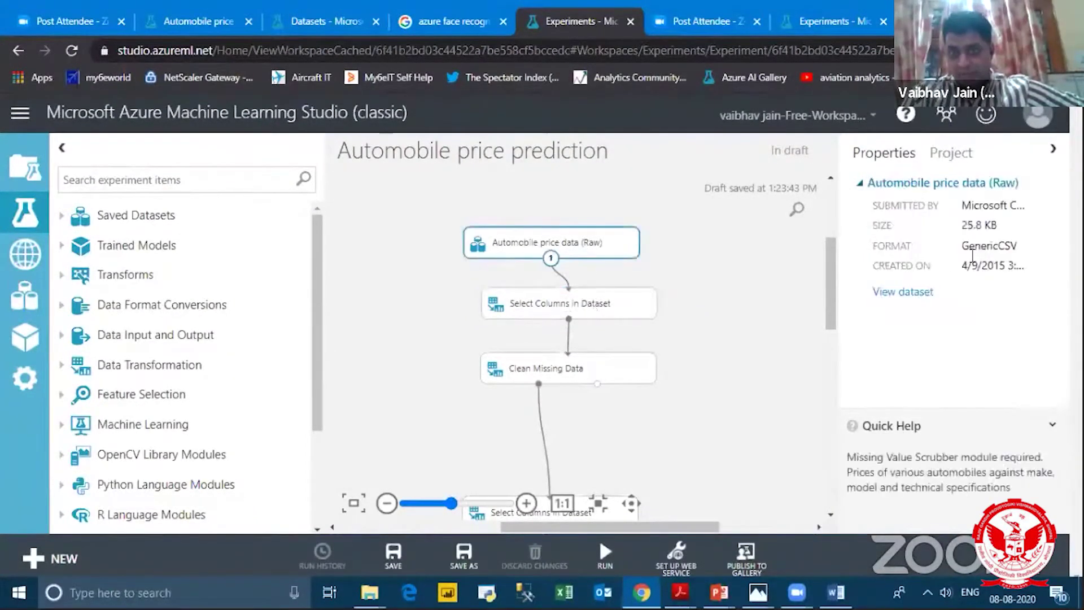
click(626, 305)
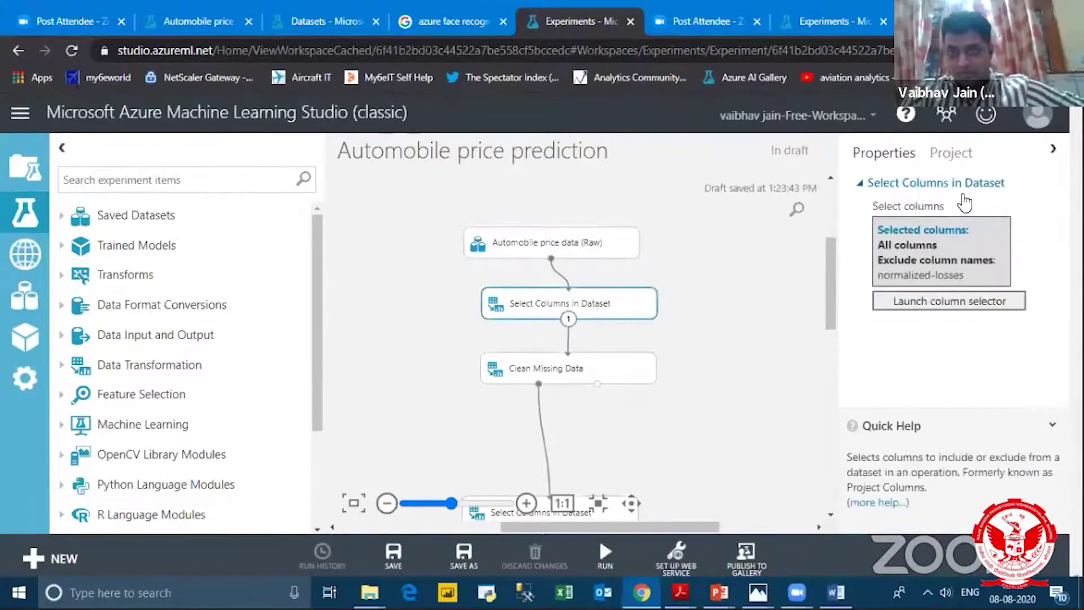
click(939, 304)
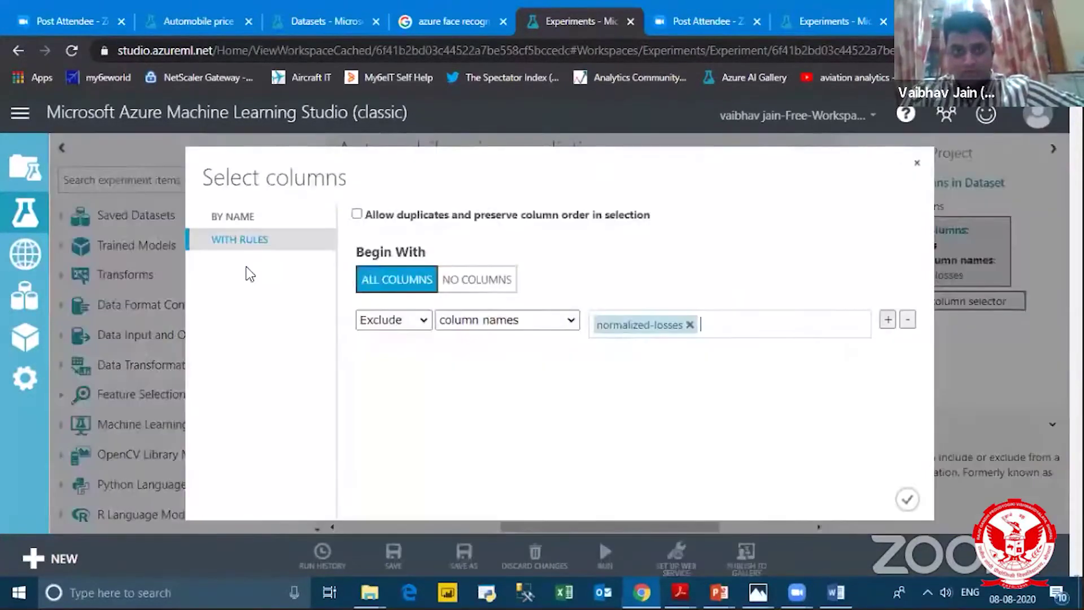
click(240, 220)
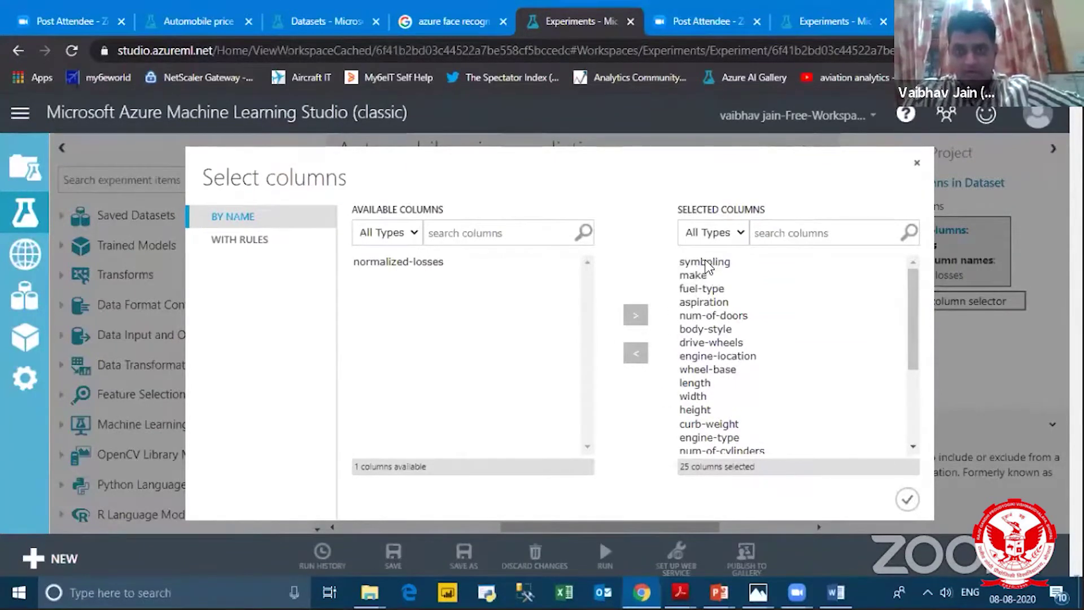
click(635, 353)
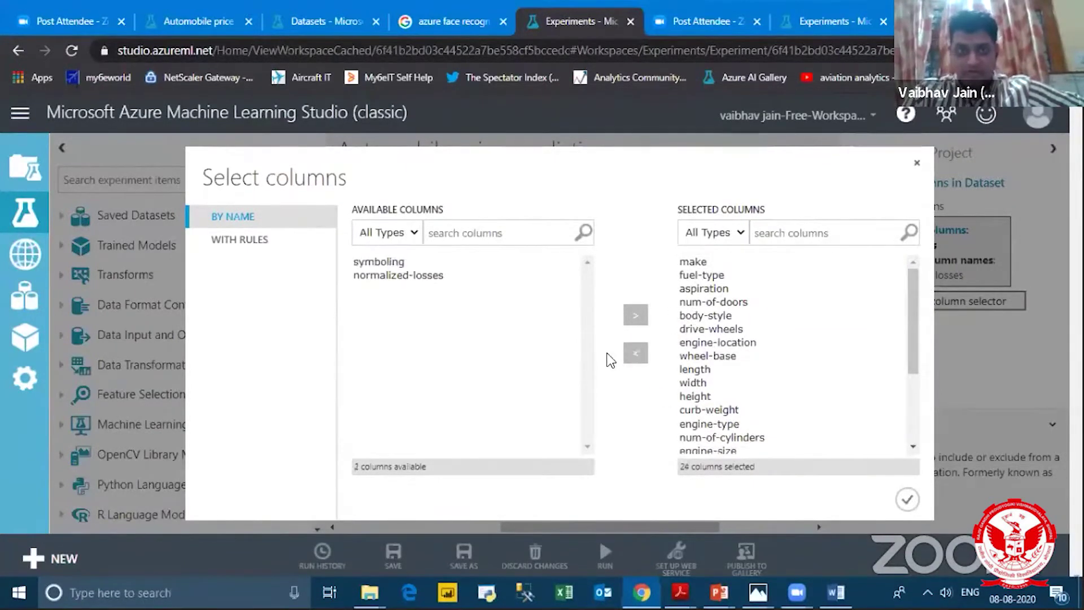
click(395, 261)
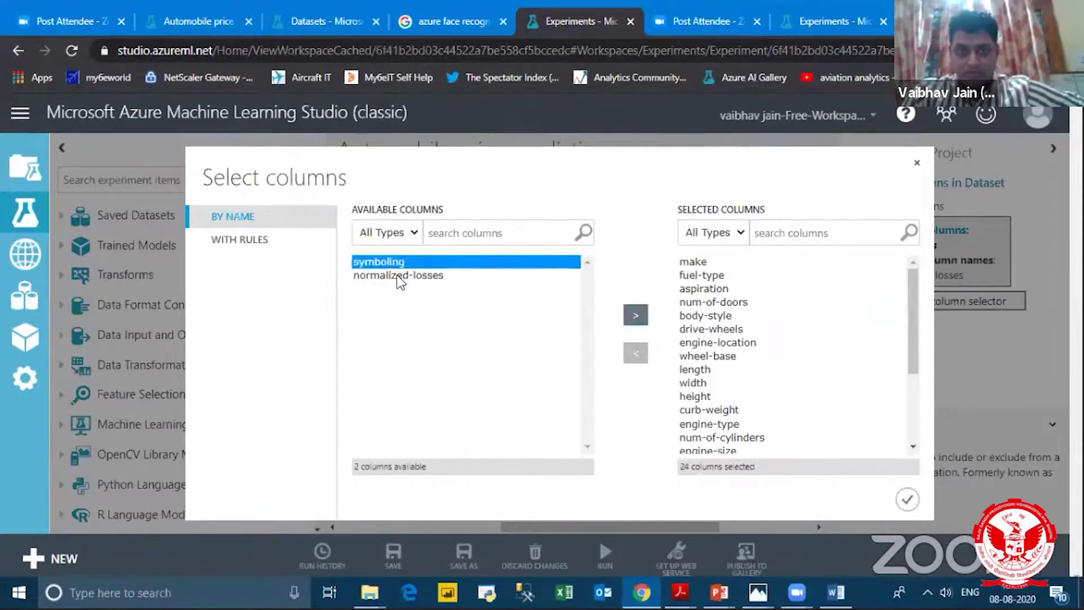
click(636, 317)
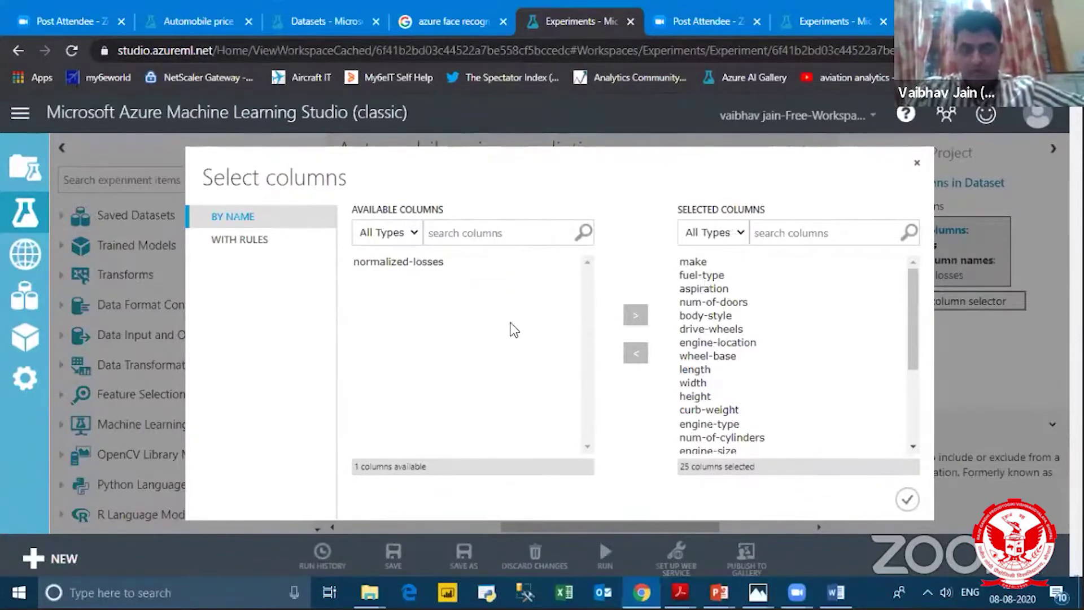
Step: Review the column selection as rules and by name, and accept it with every column except normalized-losses included
click(249, 239)
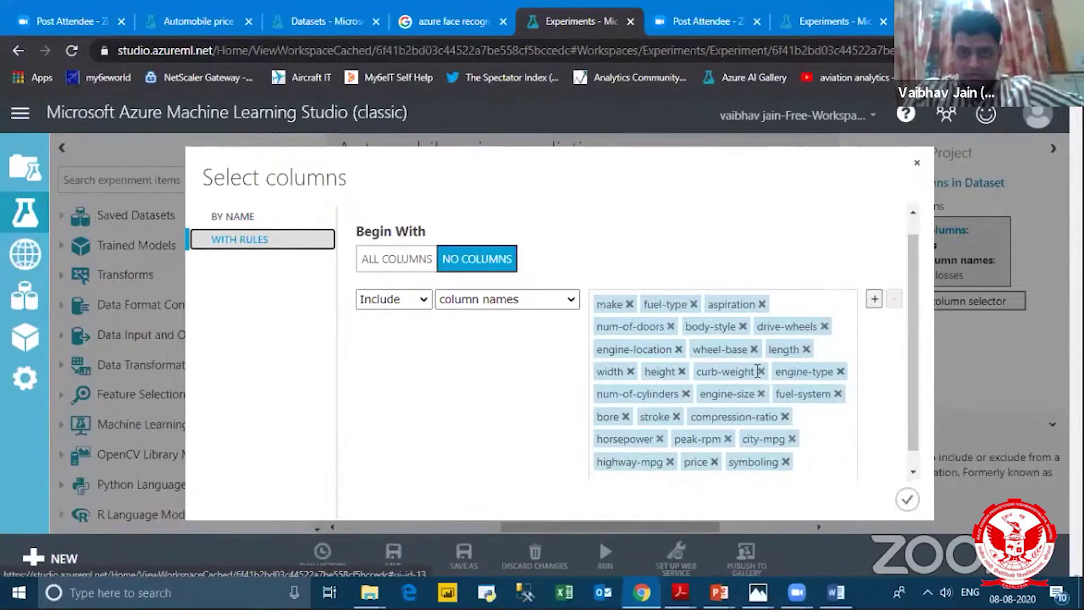
click(266, 218)
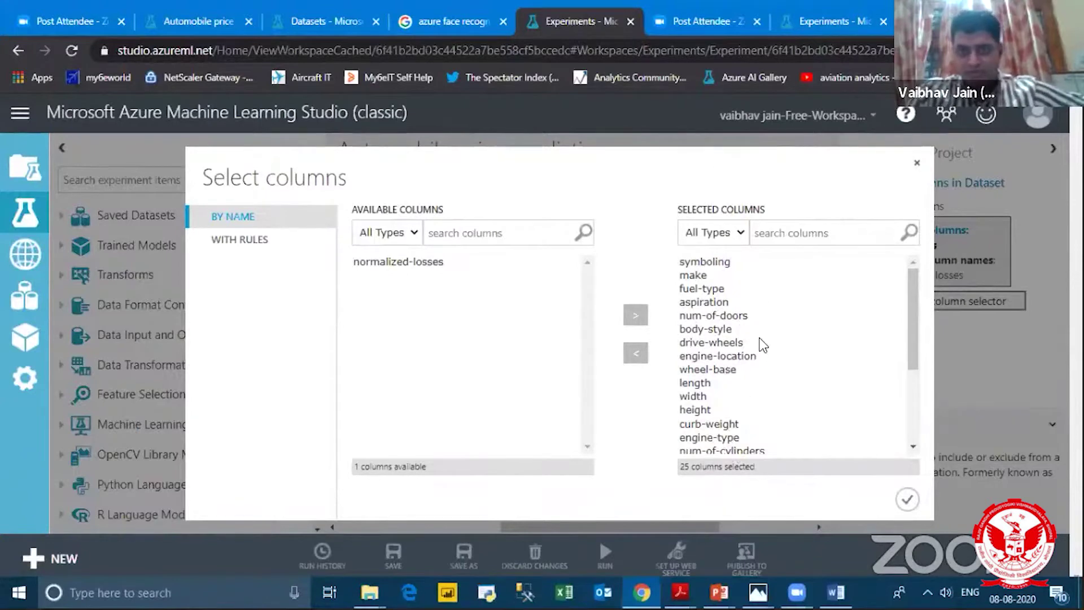
click(906, 499)
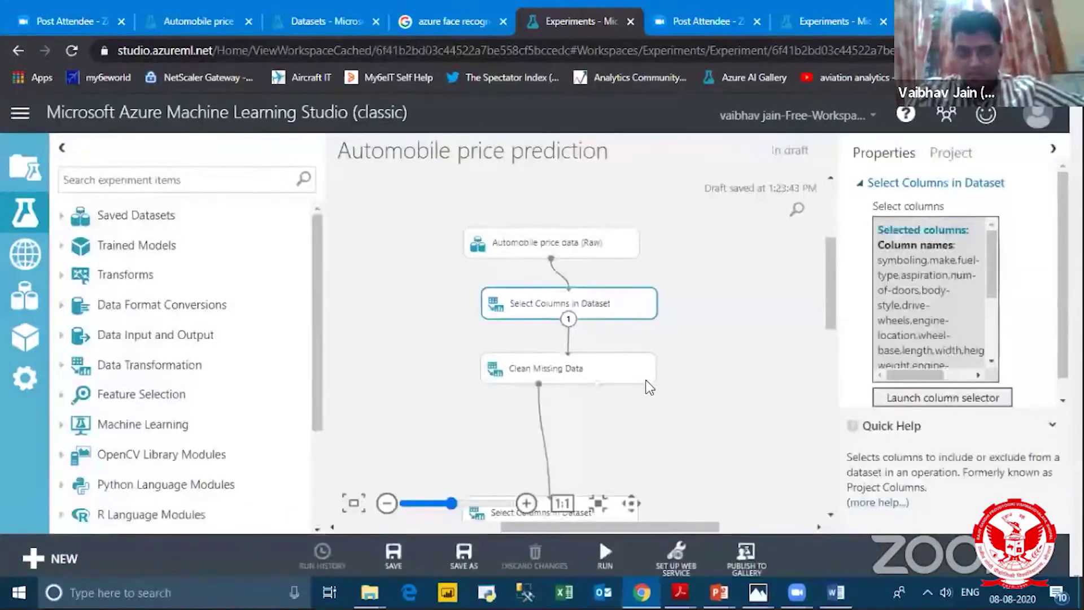
Step: Visualize the Automobile price data (Raw) dataset and examine the statistics of its columns from normalized-losses to num-of-doors
click(636, 370)
drag(606, 367, 608, 365)
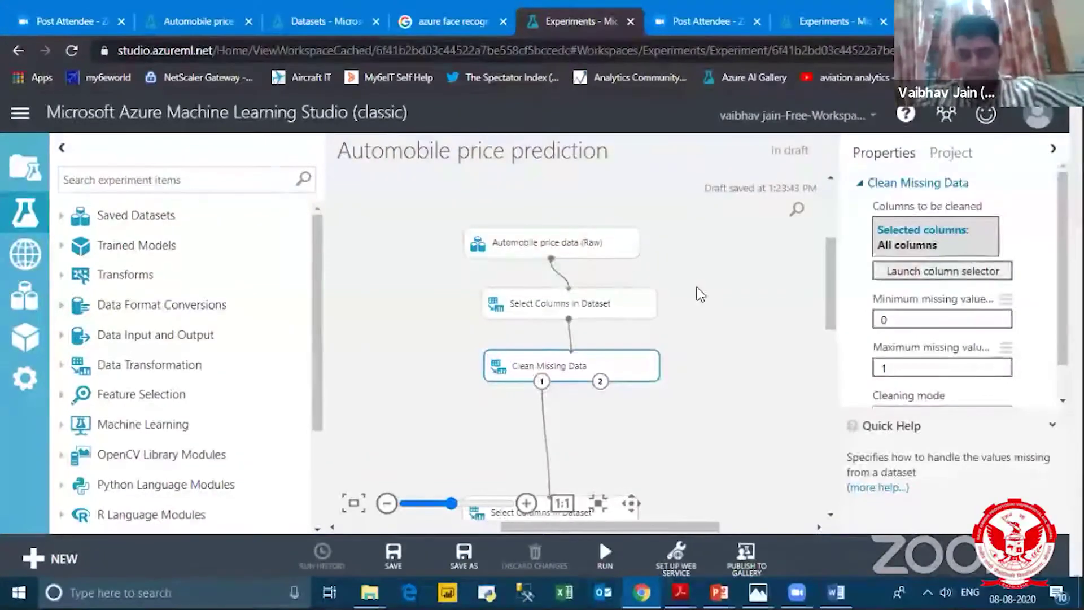
right_click(580, 242)
mouse_move(666, 363)
click(762, 388)
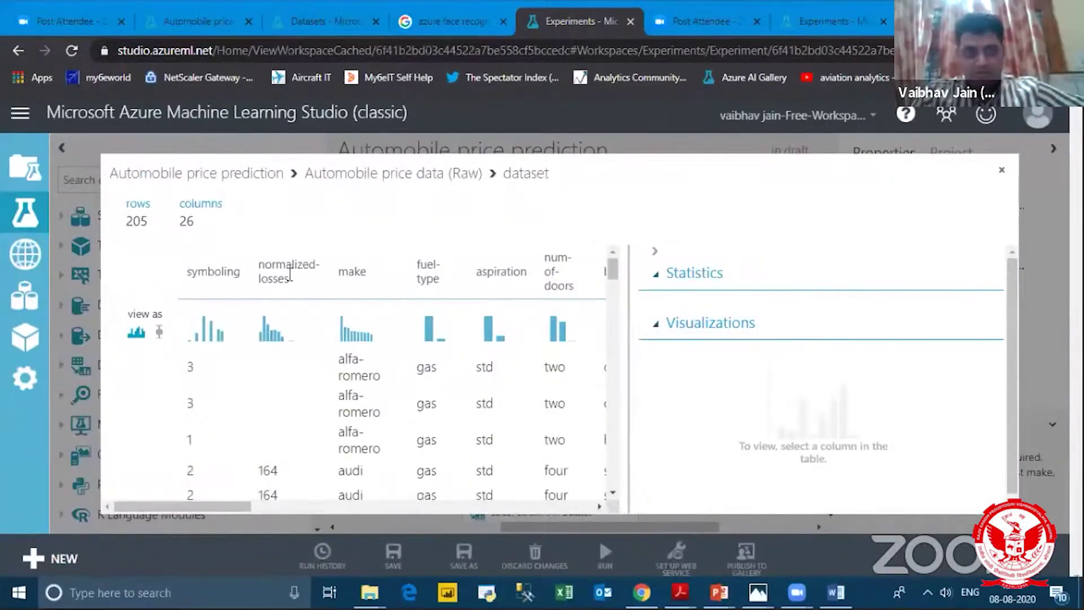
click(286, 272)
click(366, 275)
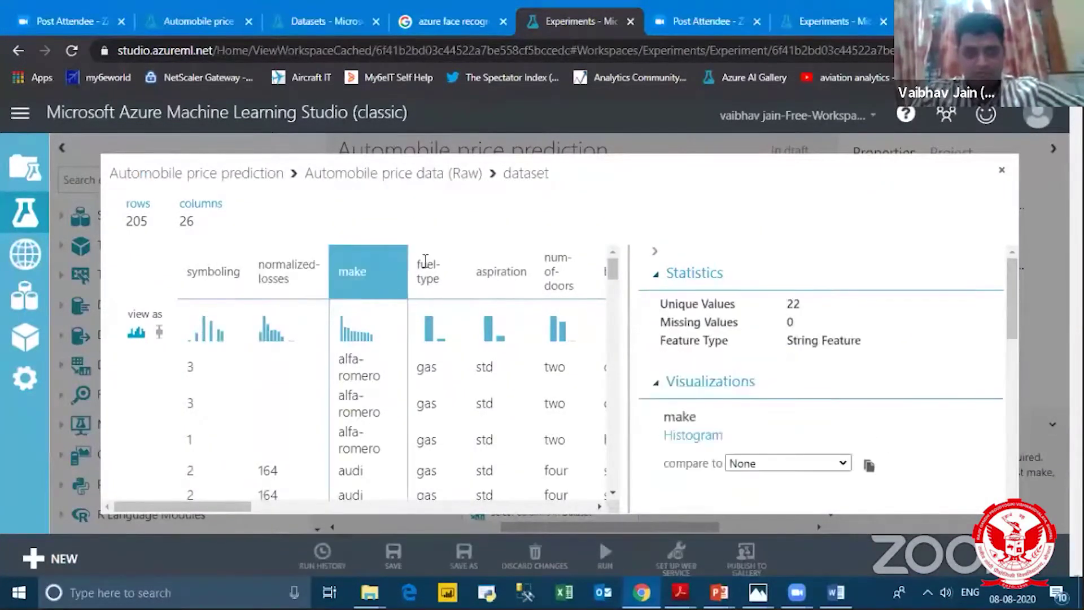
click(432, 266)
click(515, 274)
click(561, 269)
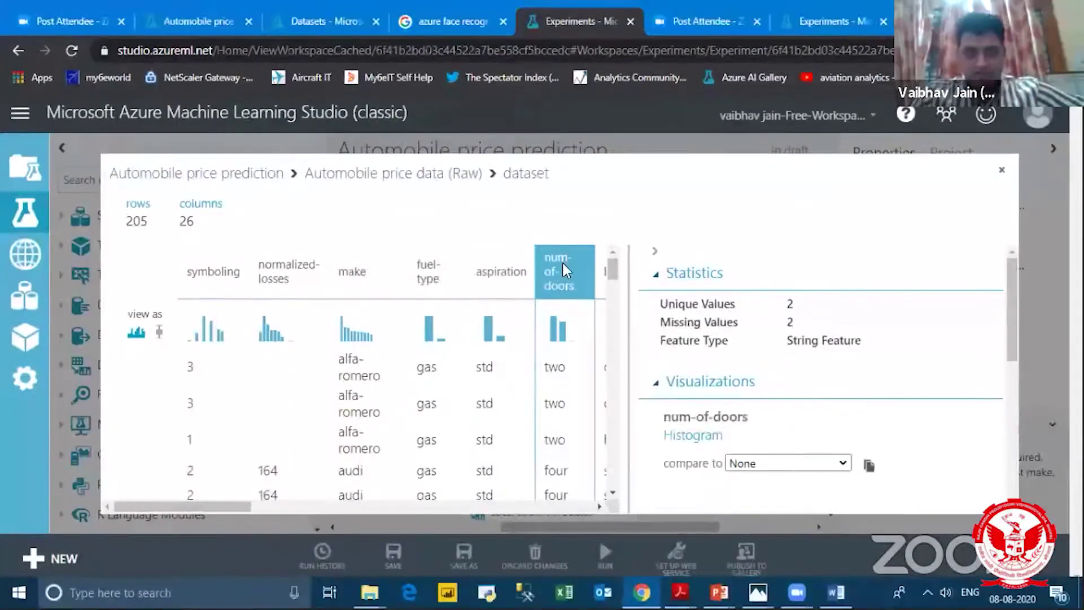
click(1002, 171)
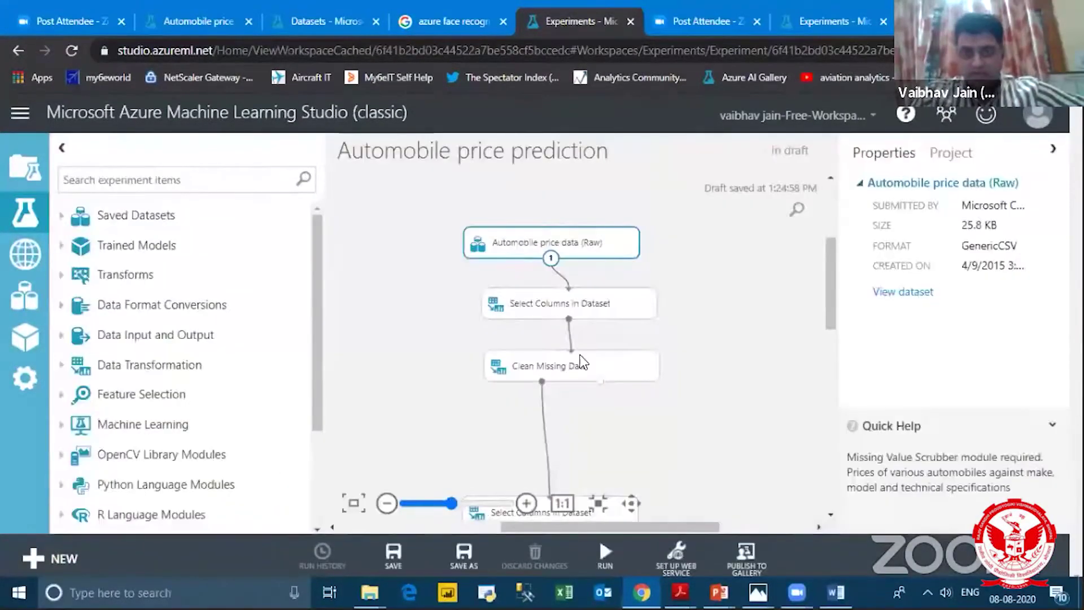
Step: Select the Clean Missing Data module to show its properties and nudge it beneath the first Select Columns in Dataset module
click(587, 366)
drag(587, 366, 591, 361)
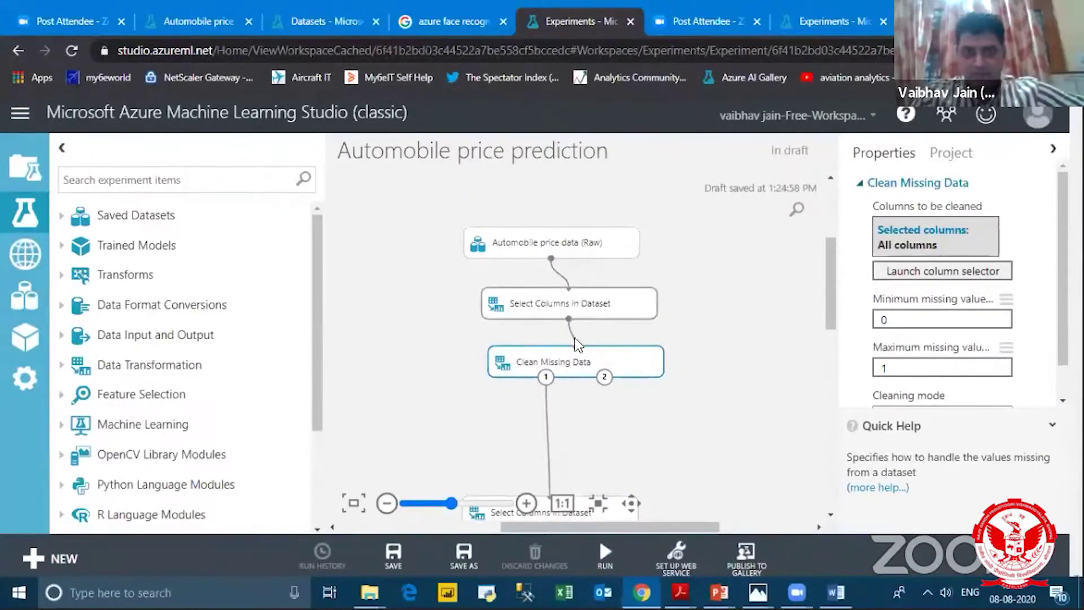
drag(579, 366, 582, 369)
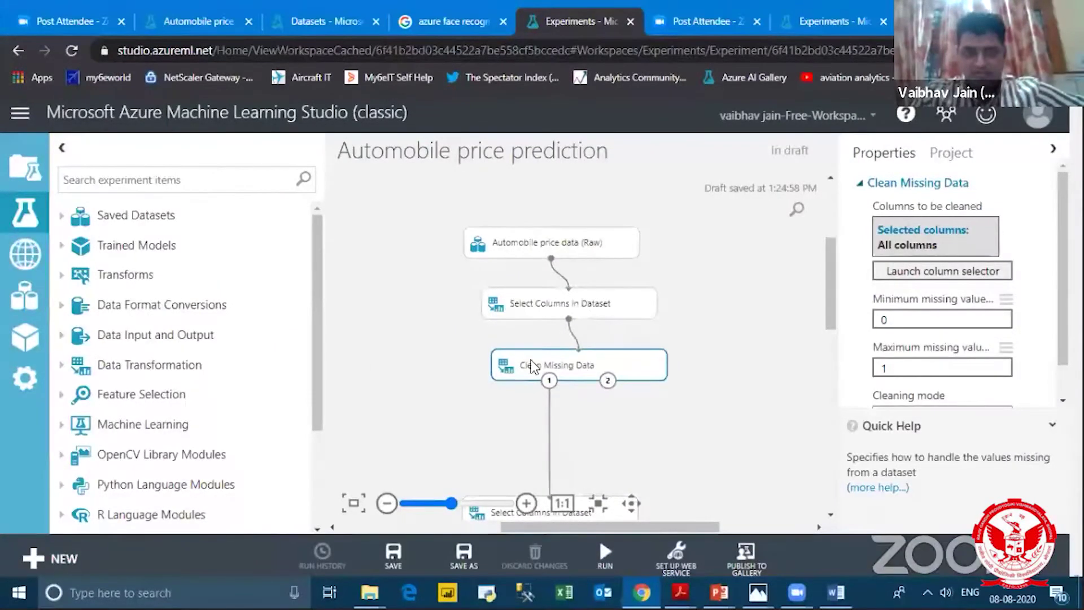
Step: Search the modules for "clean" and add another Clean Missing Data module beside the existing one
click(191, 182)
text(c)
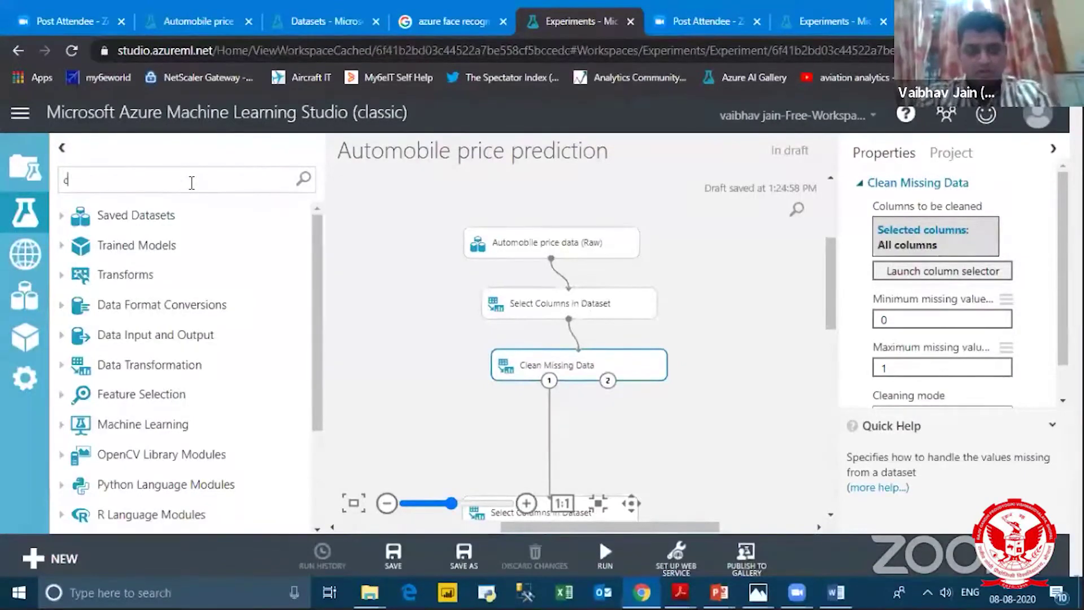
text(lean)
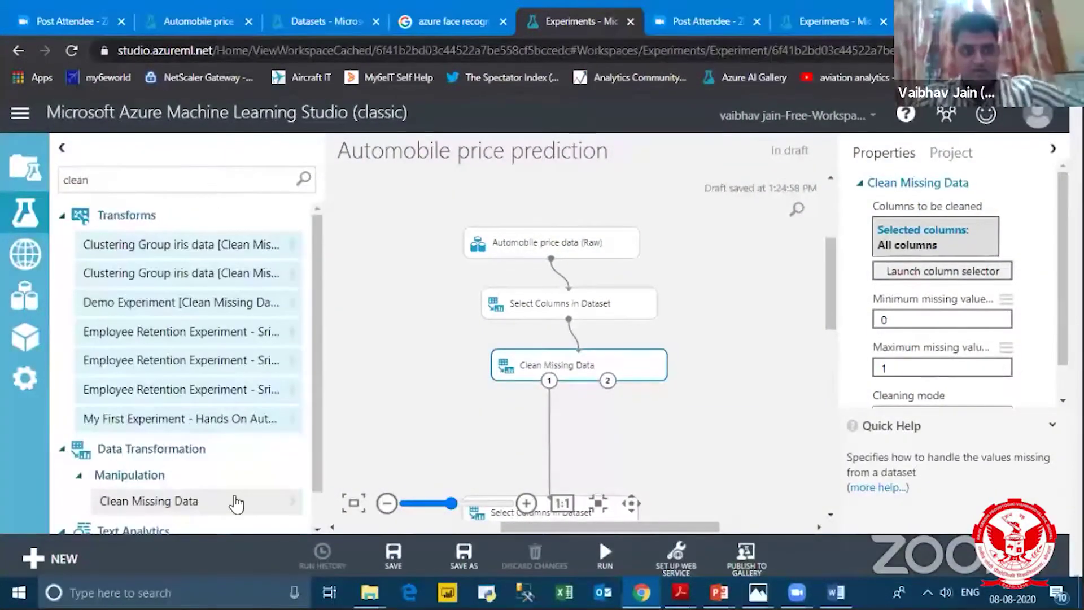
scroll(157, 484, down, 1)
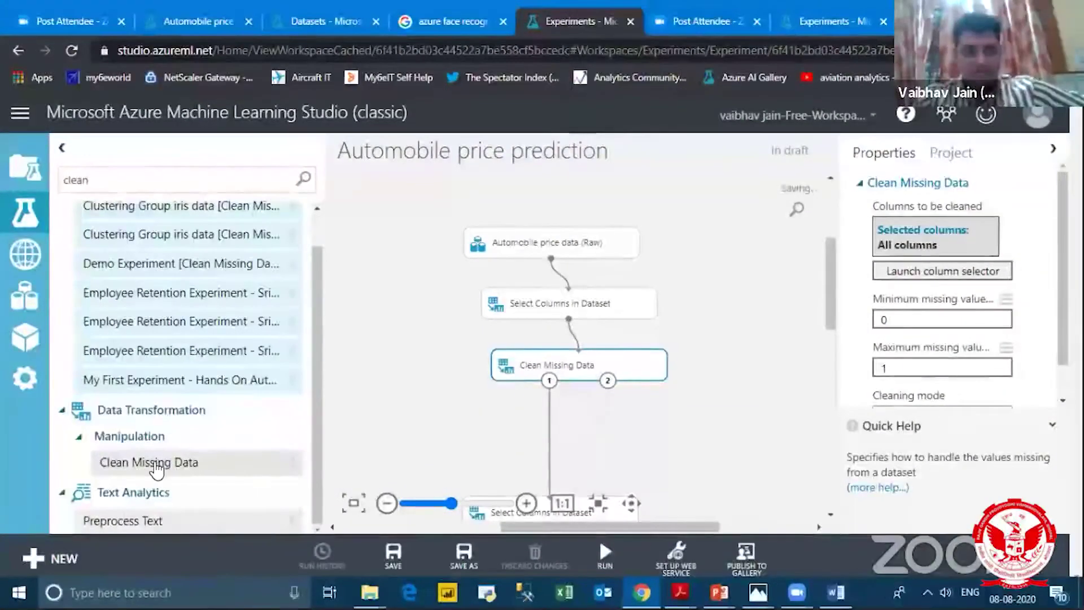
drag(159, 469, 408, 377)
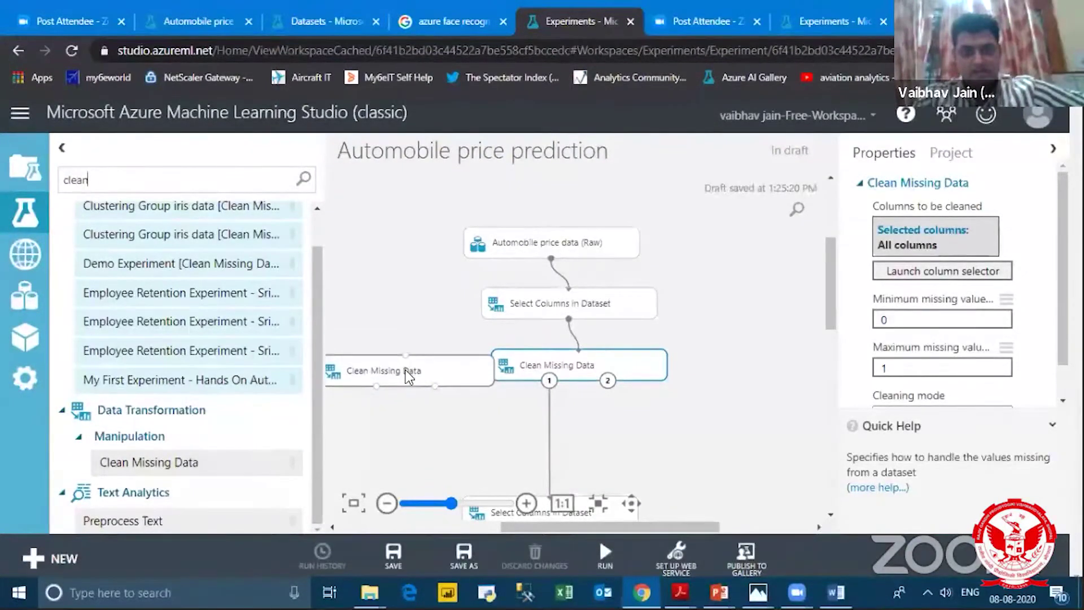
Step: Delete the newly added Clean Missing Data module and clear the module search
click(413, 373)
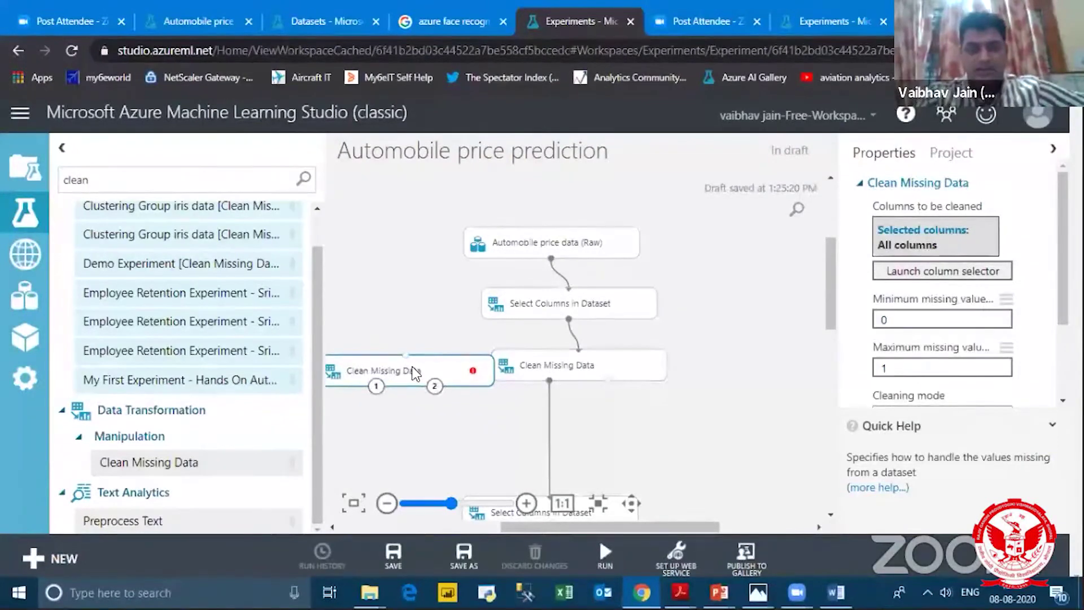
key(Delete)
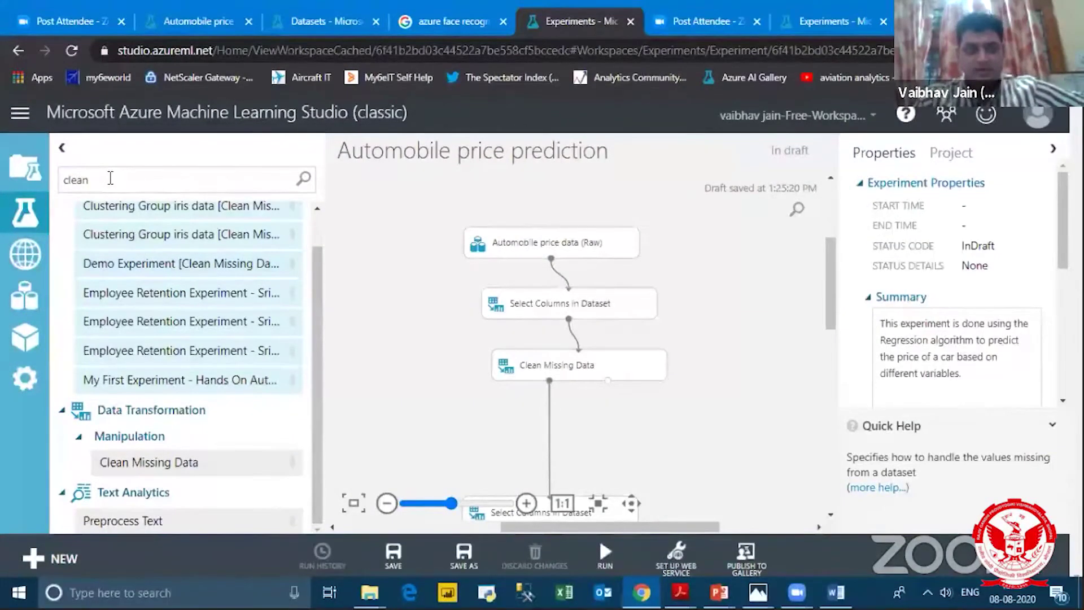
key(BackSpace)
key(BackSpace)
key(BackSpace)
key(BackSpace)
key(BackSpace)
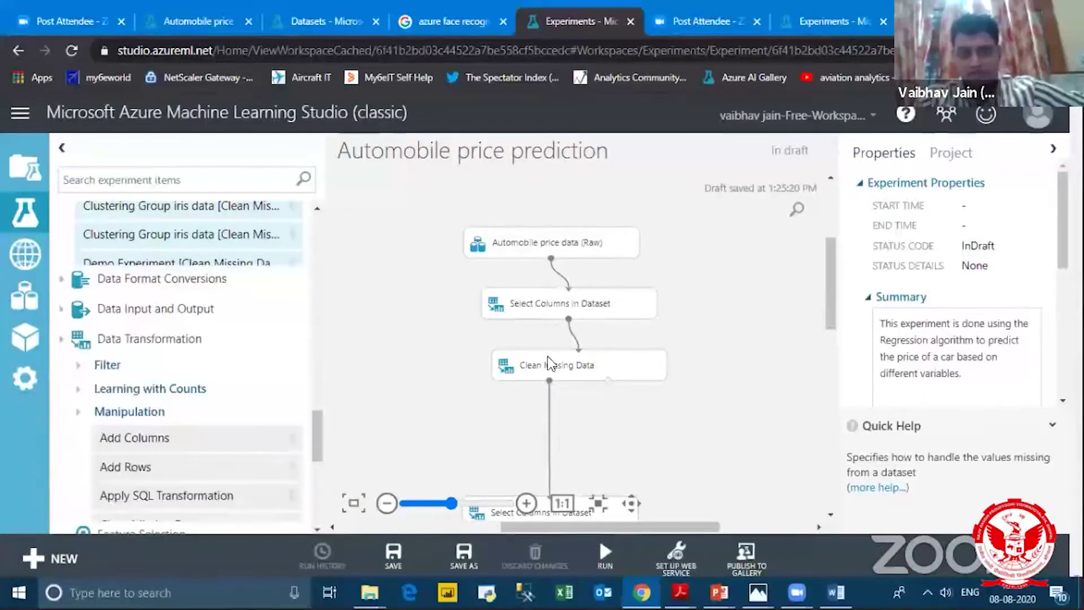
Step: Run only the first Select Columns in Dataset module, directly beneath the Automobile price data (Raw) dataset
click(564, 364)
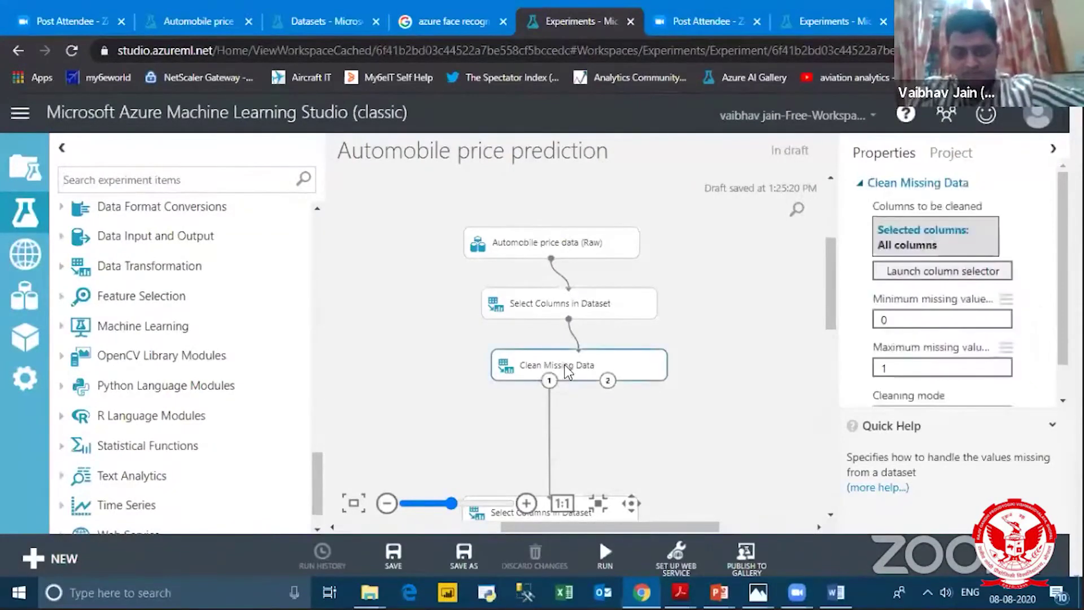
click(567, 306)
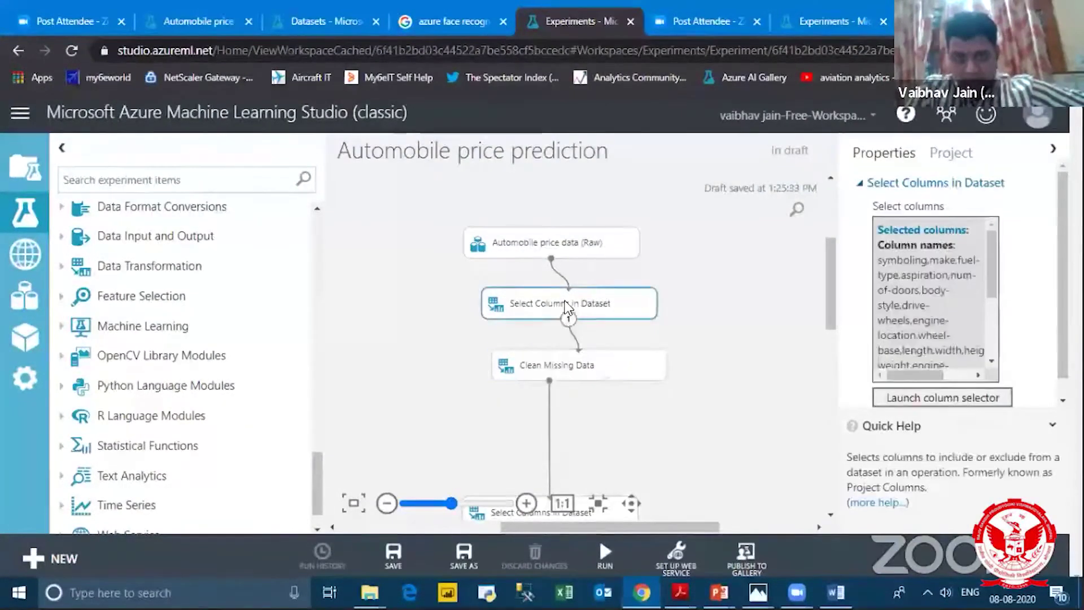
right_click(604, 310)
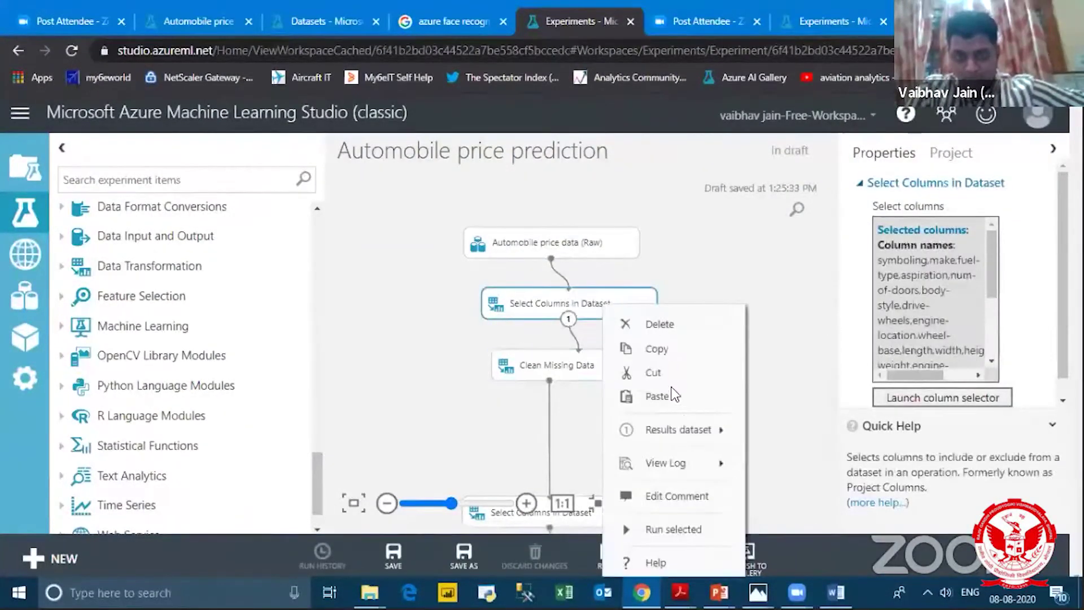
click(697, 277)
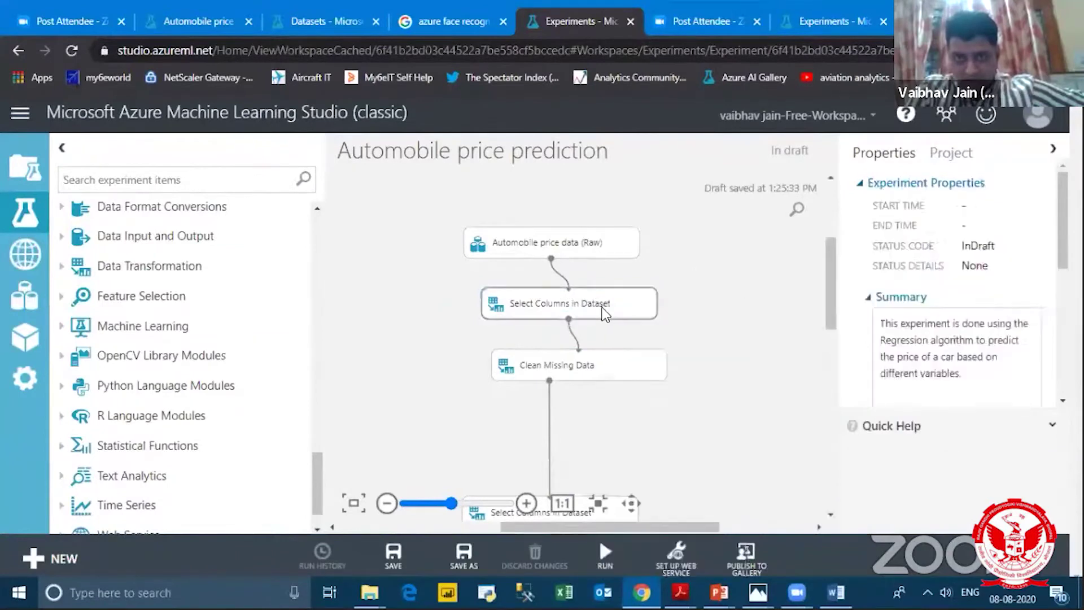
click(603, 305)
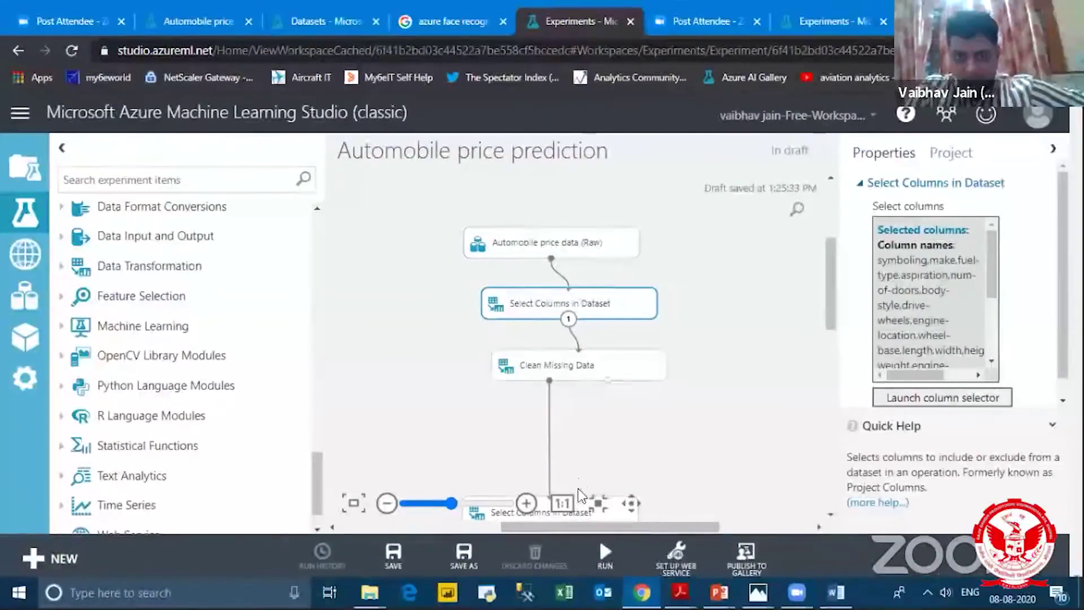
mouse_move(603, 546)
click(605, 522)
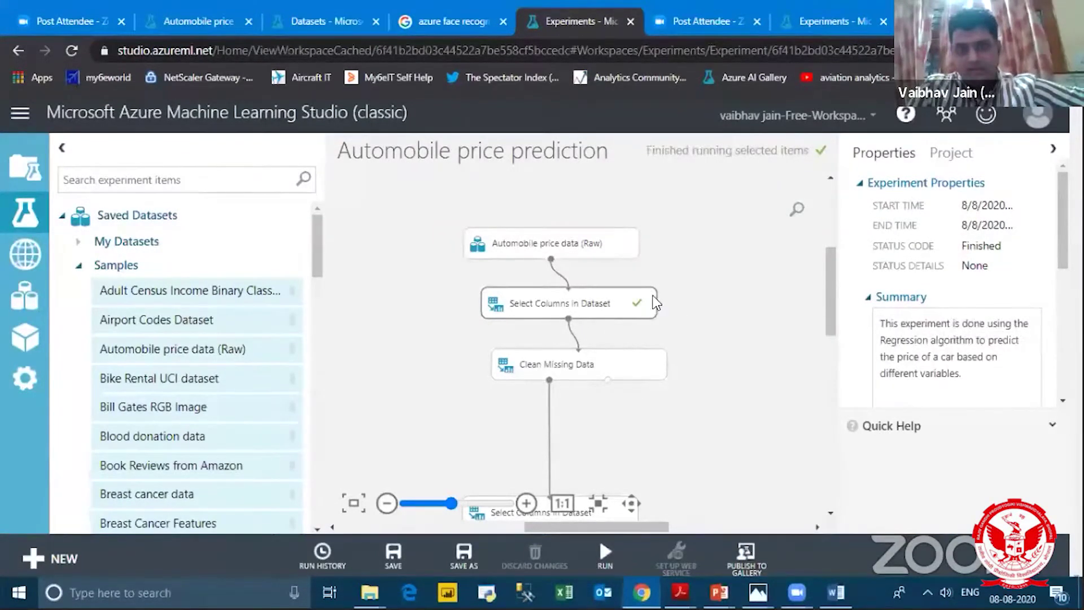
Step: Visualize the results dataset of the first Select Columns in Dataset module
click(617, 302)
right_click(618, 302)
mouse_move(679, 429)
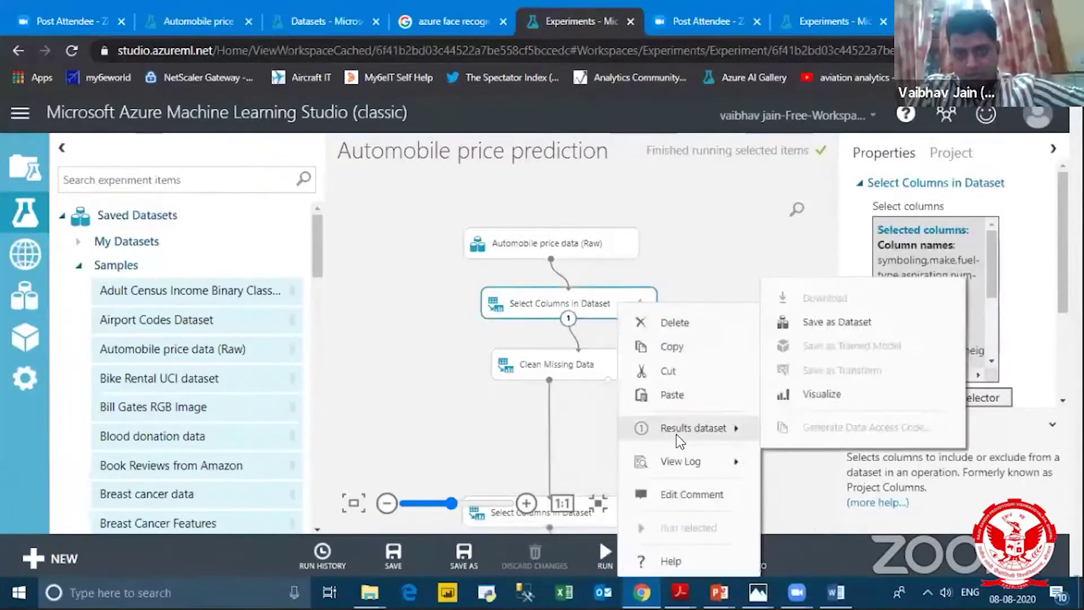
click(786, 396)
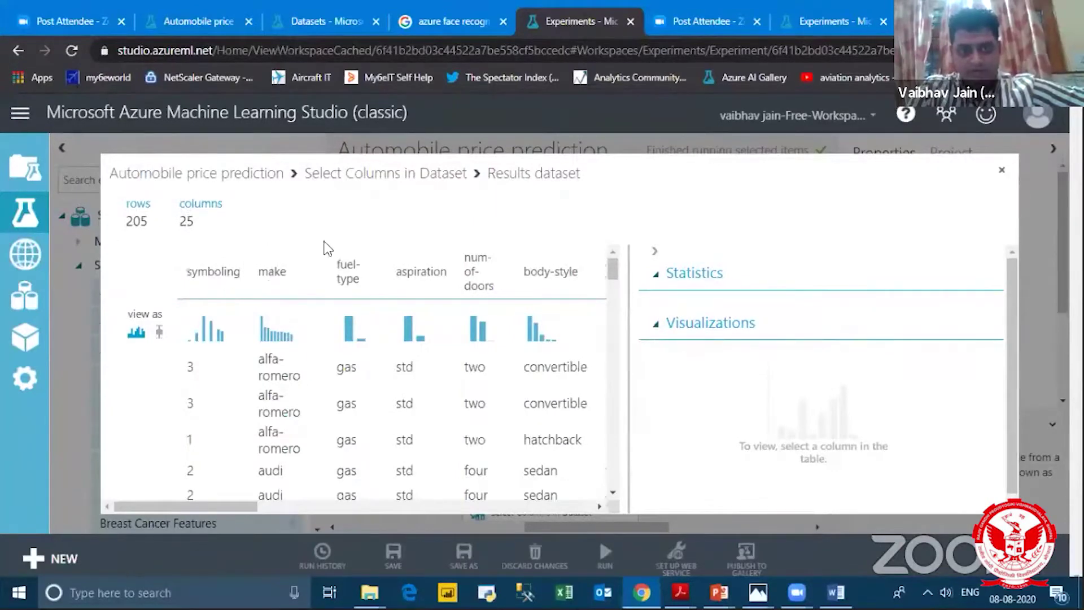
Step: Specify the columns to be cleaned by name in the Clean Missing Data module, with every dataset column selected
click(1001, 175)
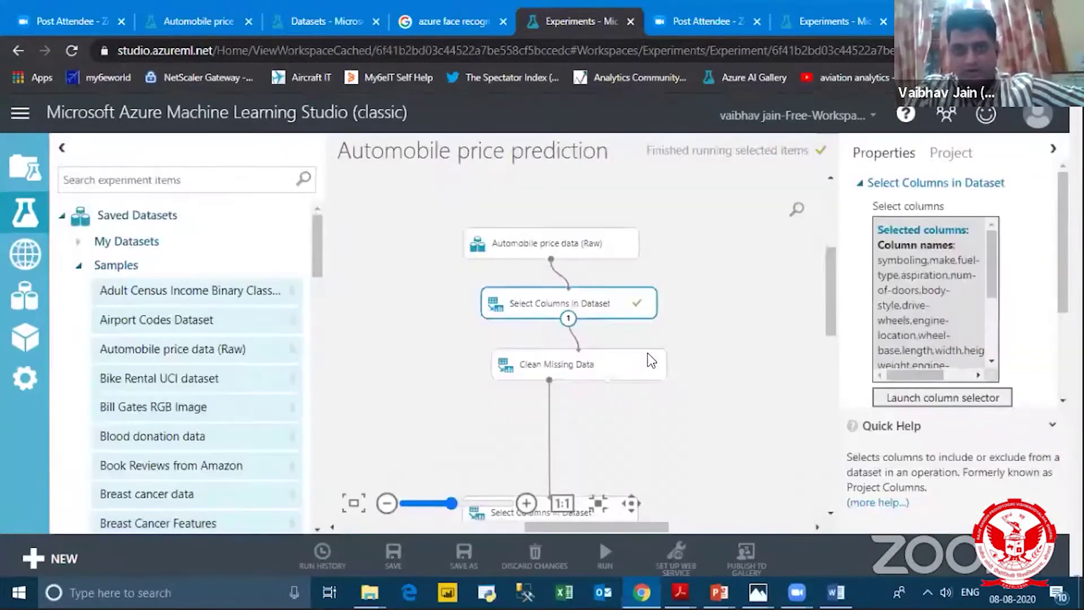
click(587, 370)
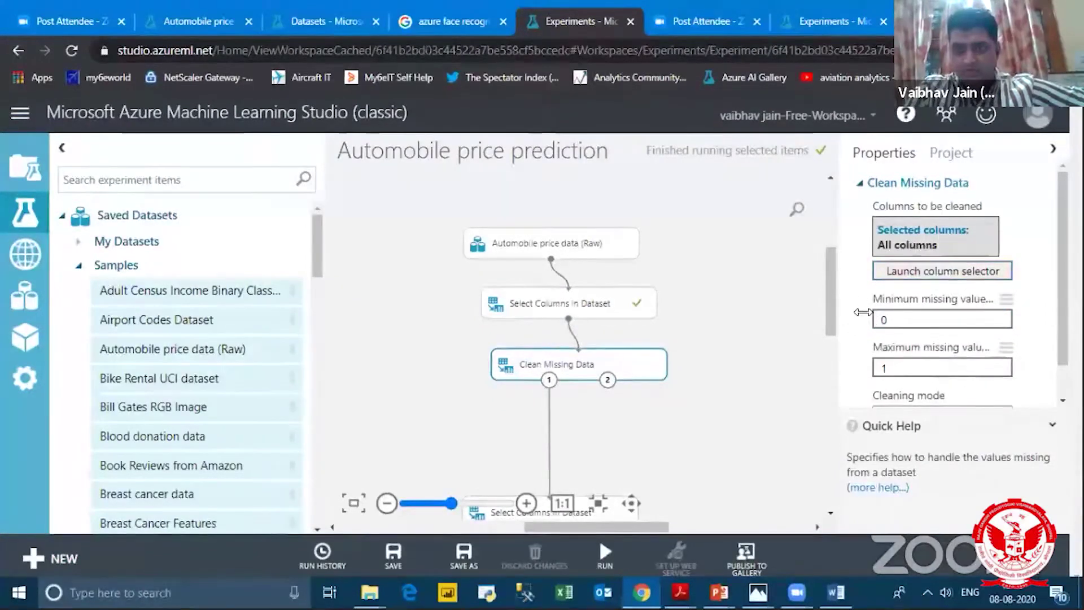
mouse_move(651, 372)
mouse_down()
mouse_move(643, 383)
mouse_move(654, 374)
mouse_up()
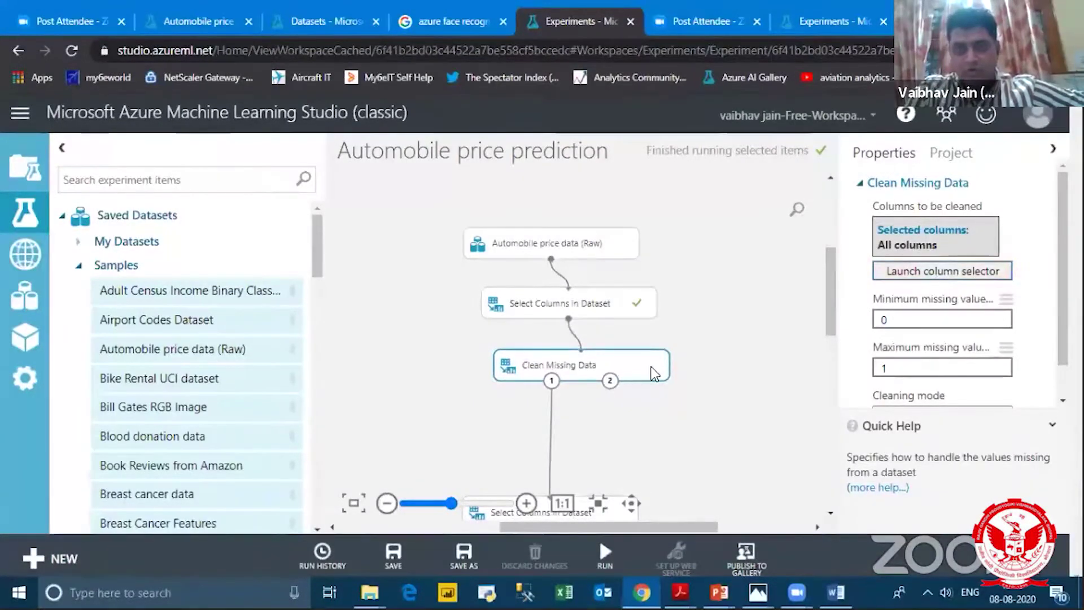
click(996, 272)
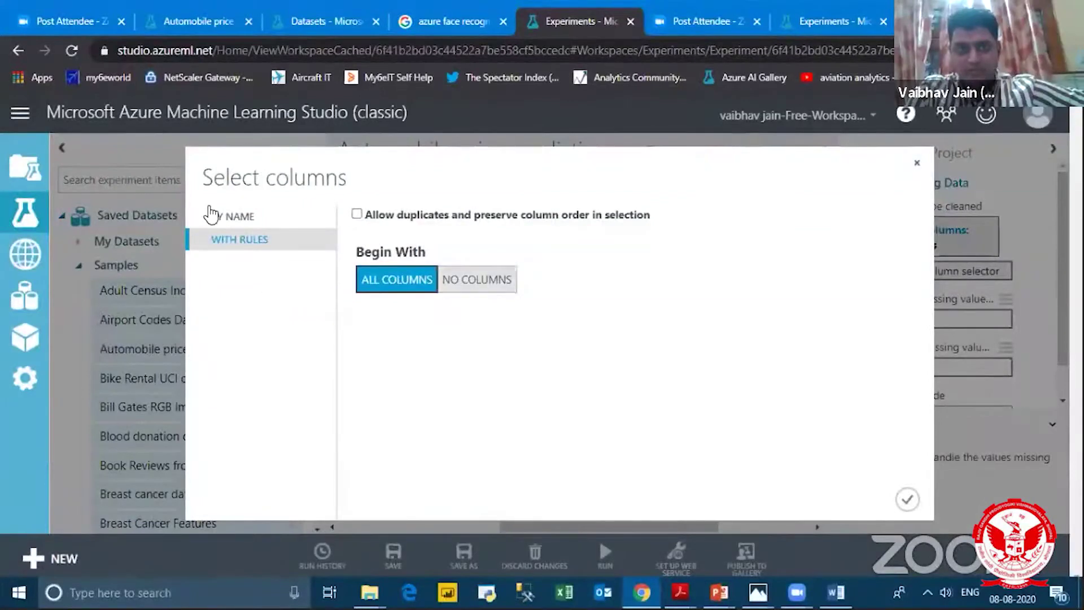
click(213, 215)
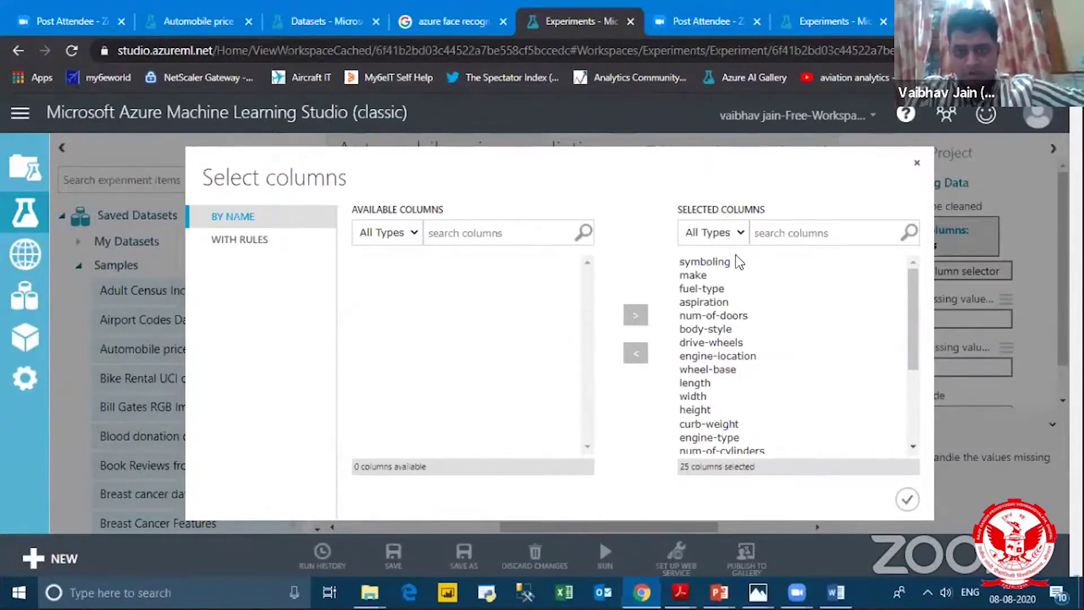
click(907, 499)
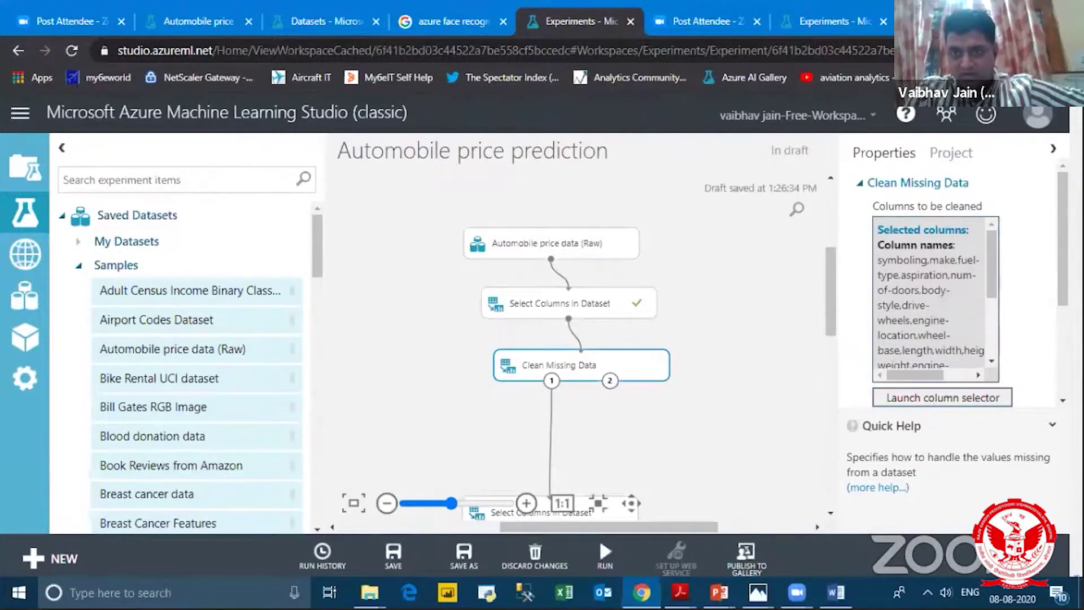
Step: Review the cleaning mode options of the Clean Missing Data module and choose Remove entire row
scroll(1062, 254, down, 2)
scroll(960, 282, down, 4)
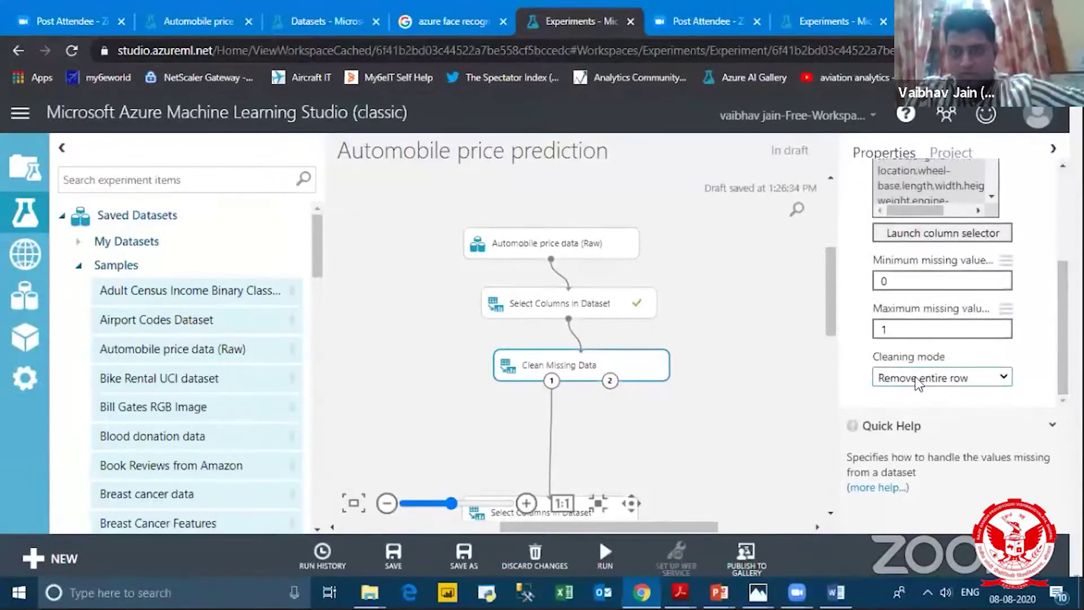
click(942, 377)
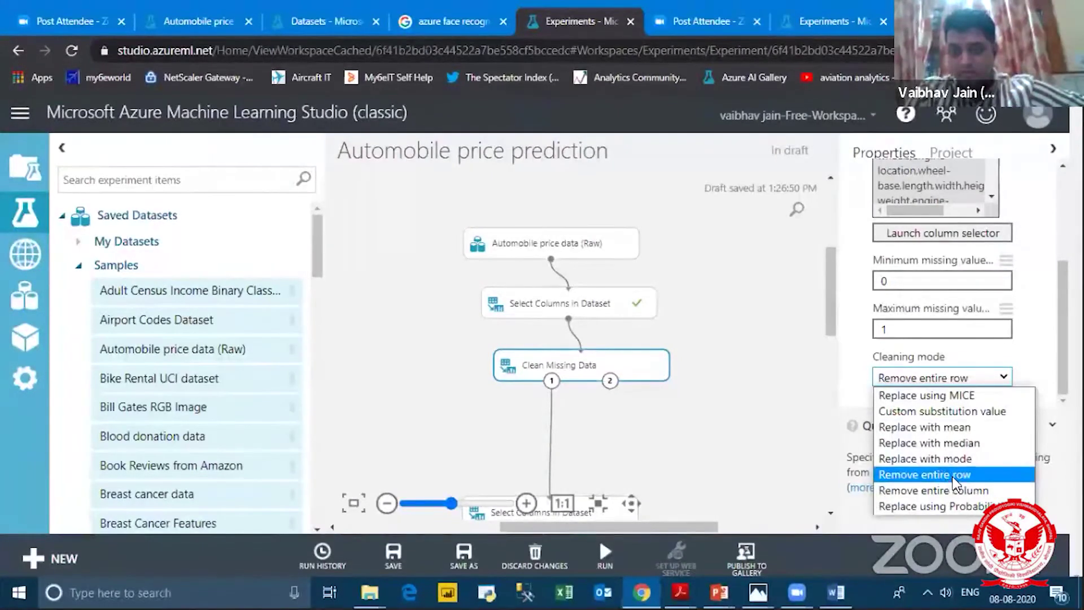
click(954, 477)
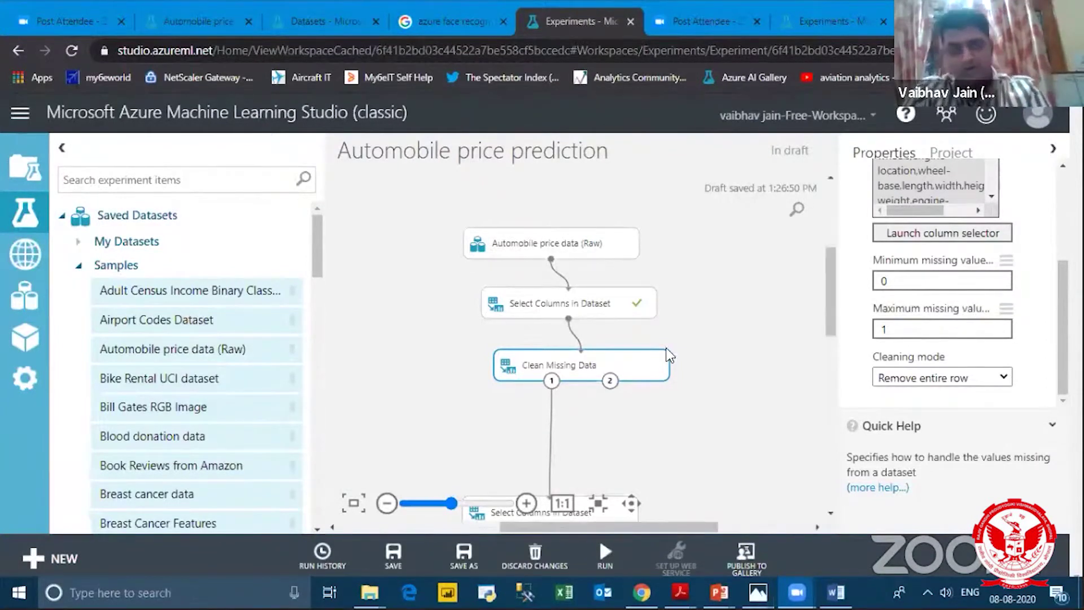
Step: Reposition the first Select Columns in Dataset and Clean Missing Data modules closer together beneath the raw automobile dataset
mouse_move(831, 291)
mouse_down()
mouse_move(831, 305)
mouse_move(831, 295)
mouse_up()
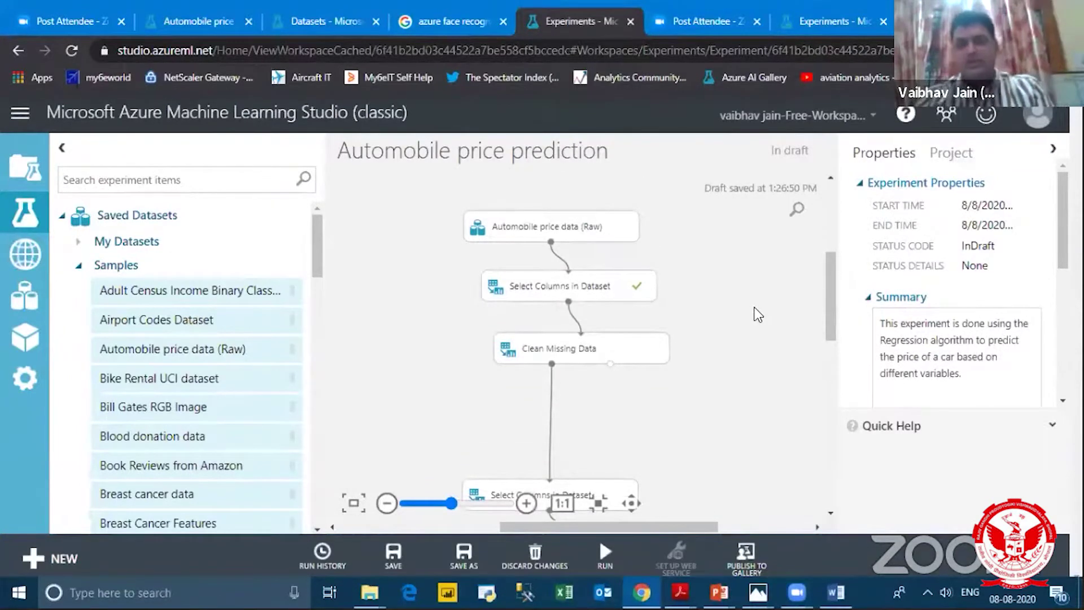
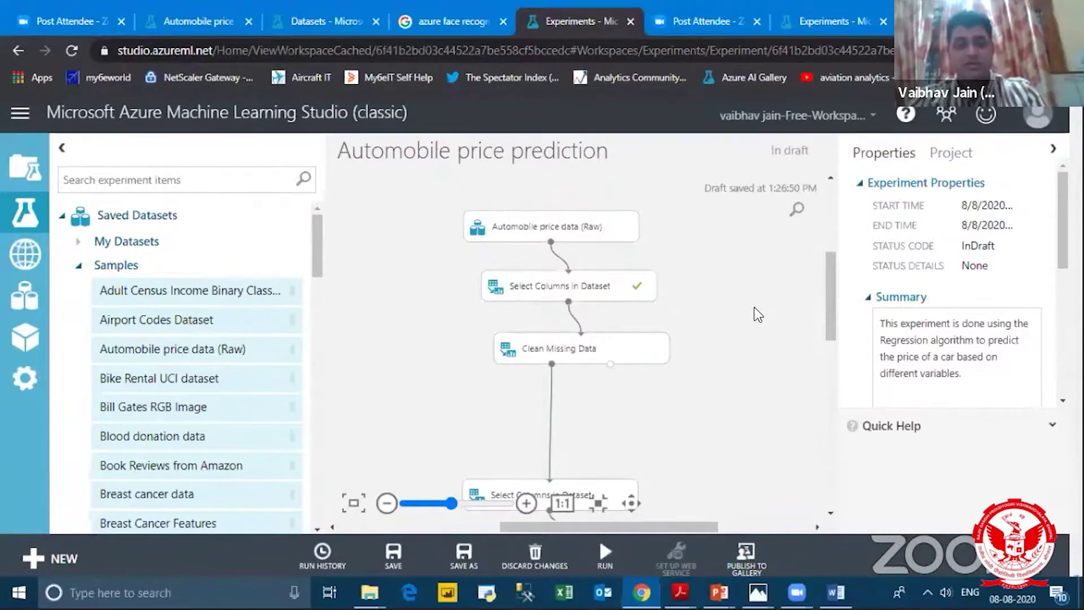
click(604, 287)
mouse_move(604, 287)
mouse_down()
mouse_move(449, 286)
mouse_move(607, 279)
mouse_up()
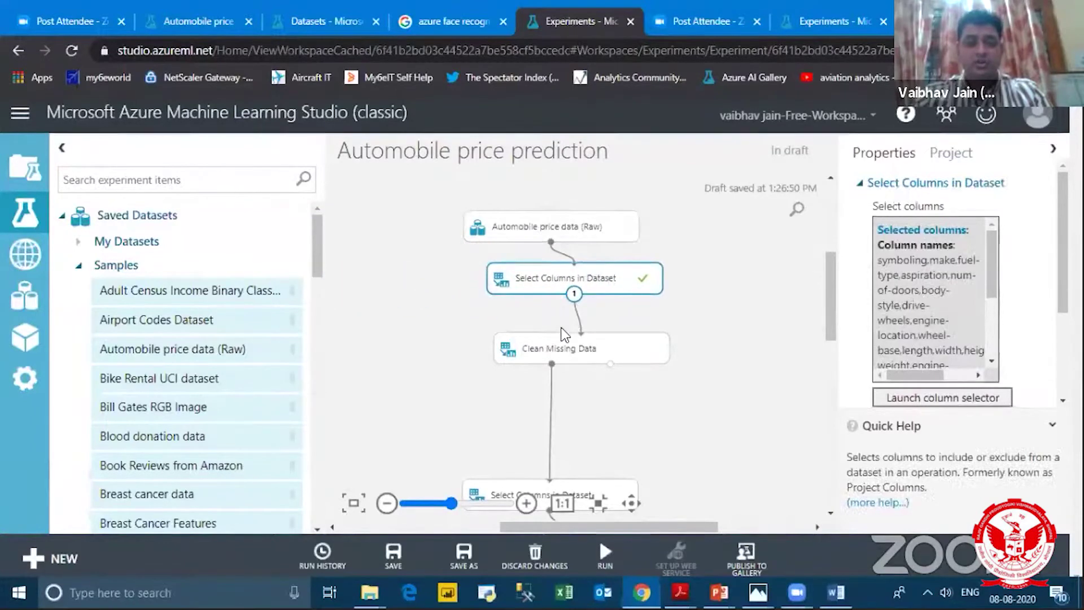
drag(567, 348, 578, 333)
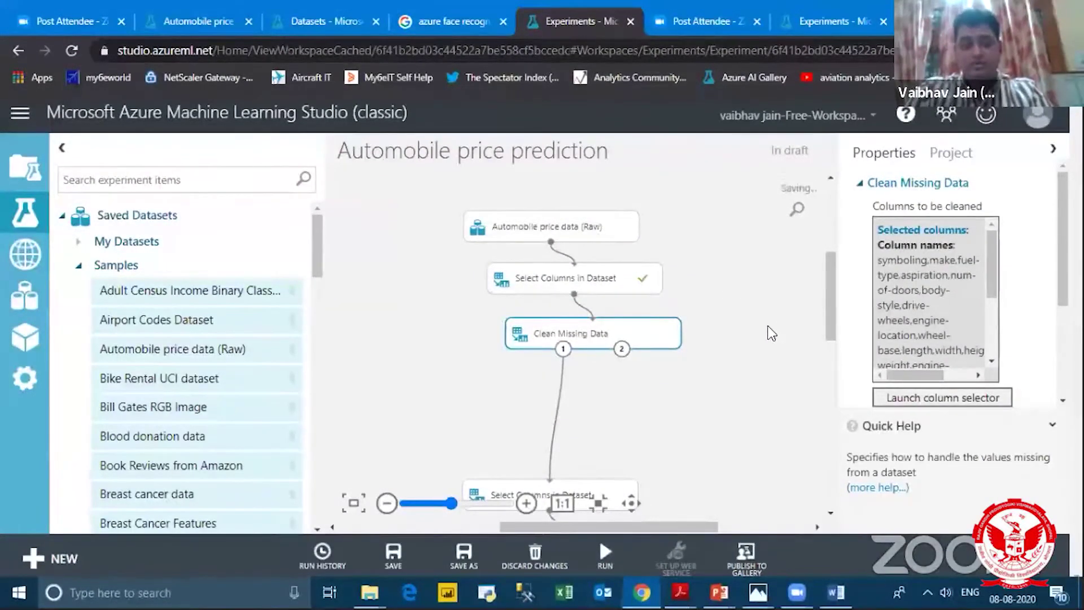
drag(649, 333, 632, 338)
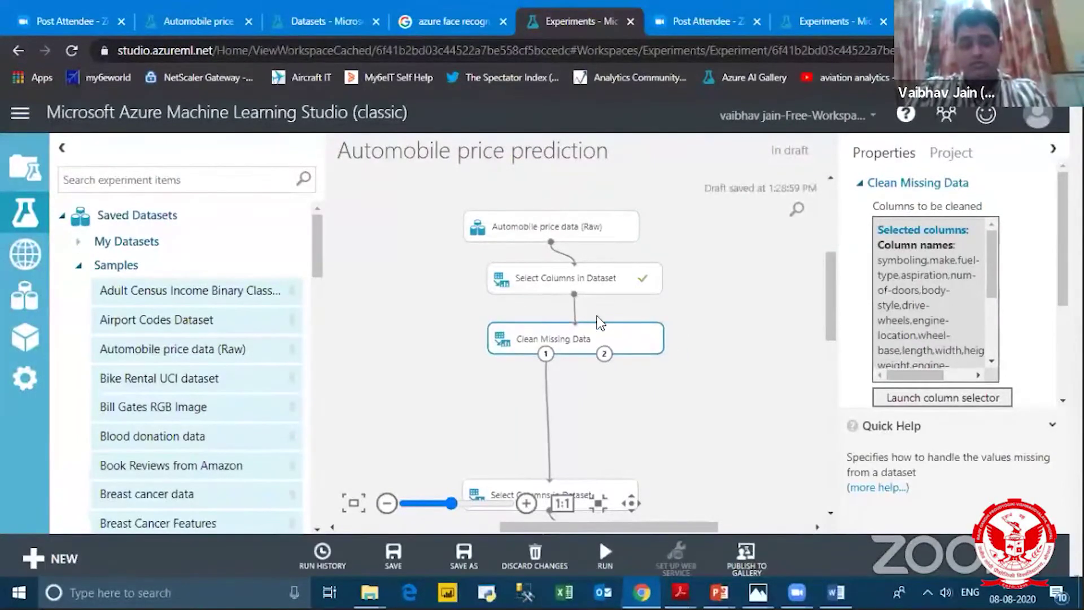
mouse_move(591, 277)
mouse_down()
mouse_move(578, 282)
mouse_move(593, 281)
mouse_up()
Step: Run only the Clean Missing Data module and move the second Select Columns in Dataset module closer beneath it
click(589, 340)
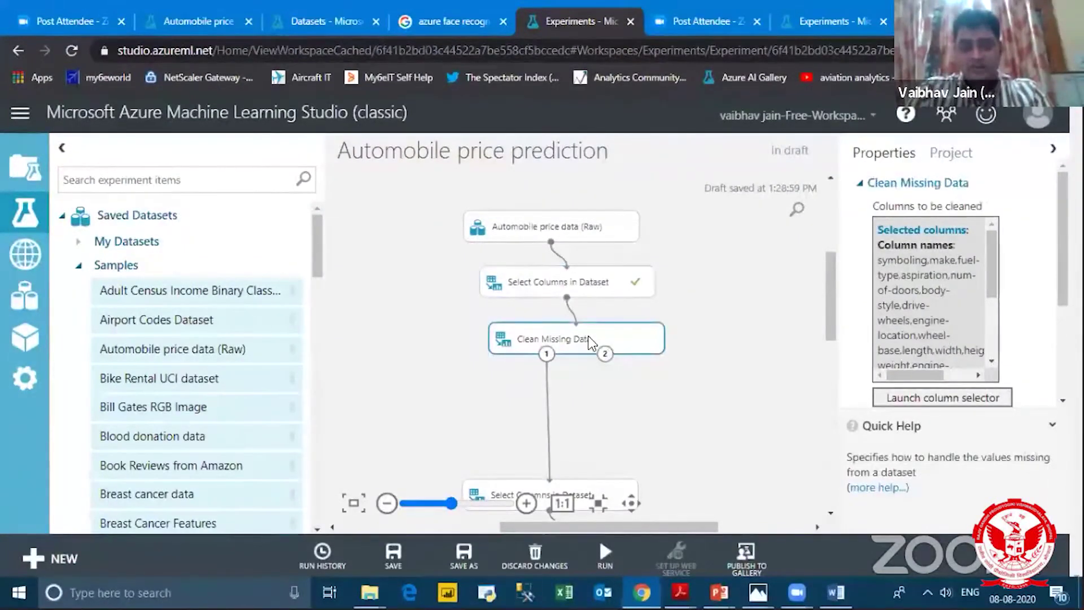
click(594, 561)
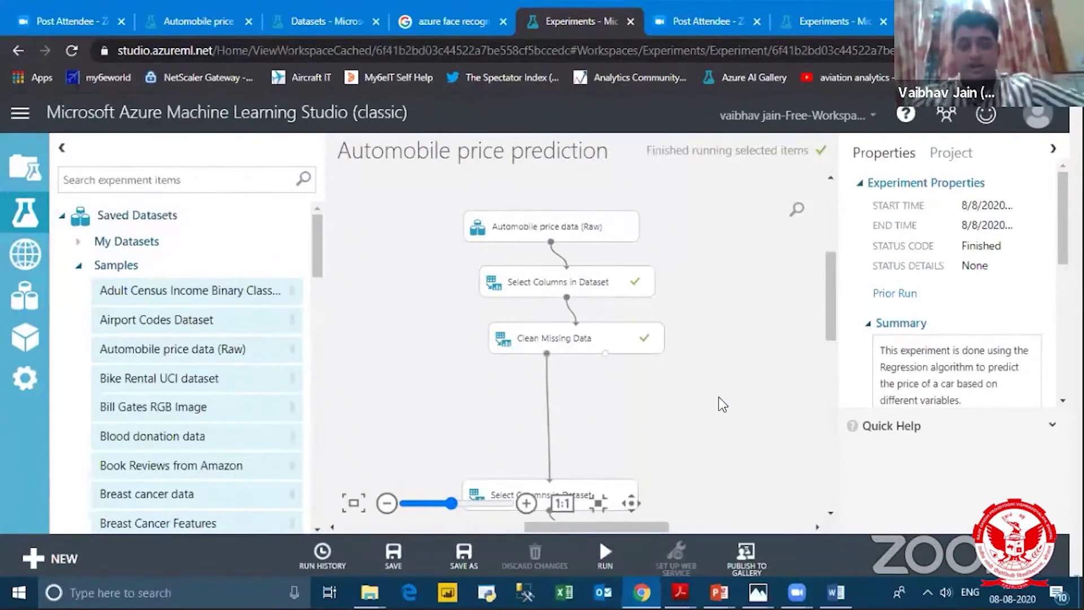
drag(828, 300, 828, 309)
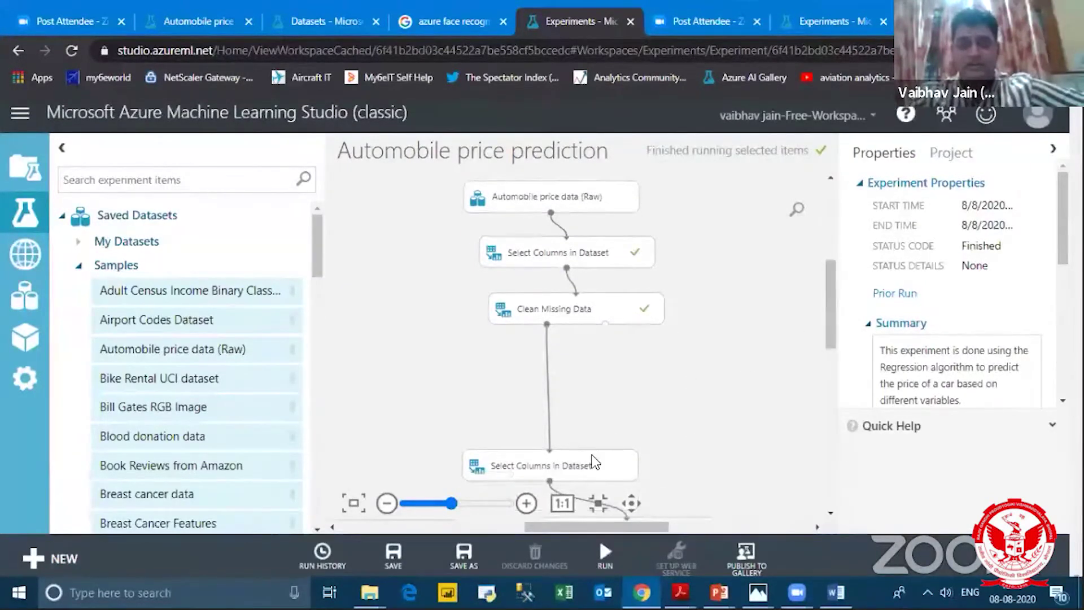
drag(591, 456, 601, 403)
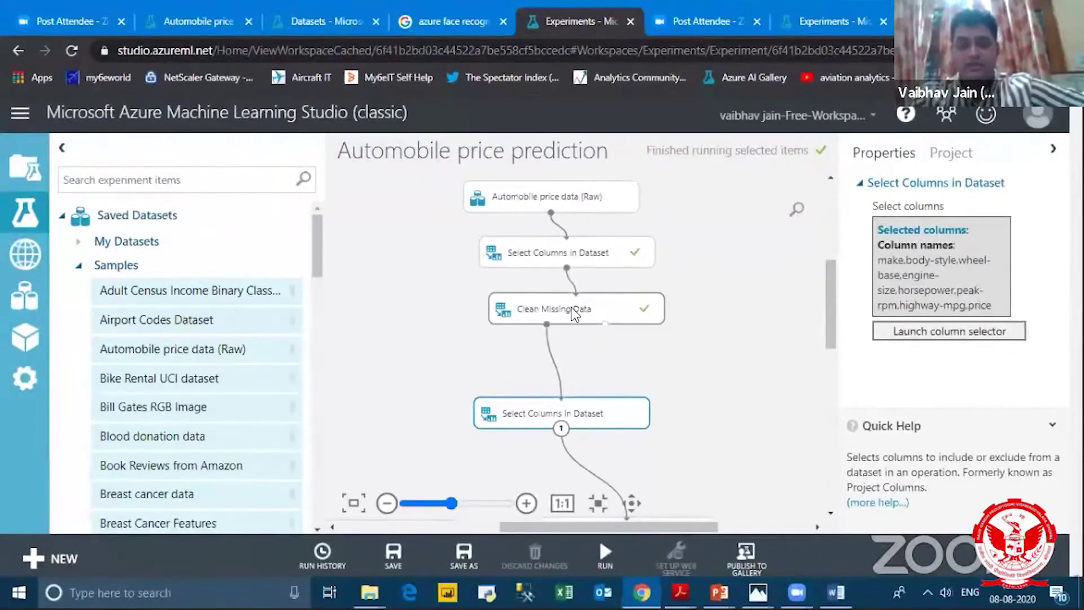
Step: Visualize the cleaned dataset output of the Clean Missing Data module and check its row count
right_click(596, 309)
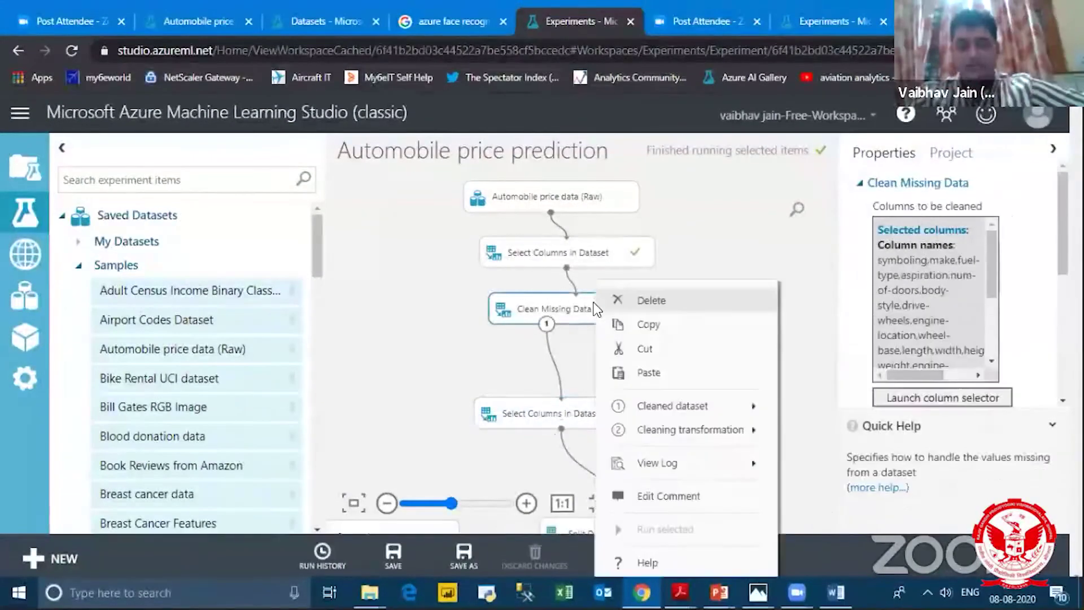
mouse_move(683, 411)
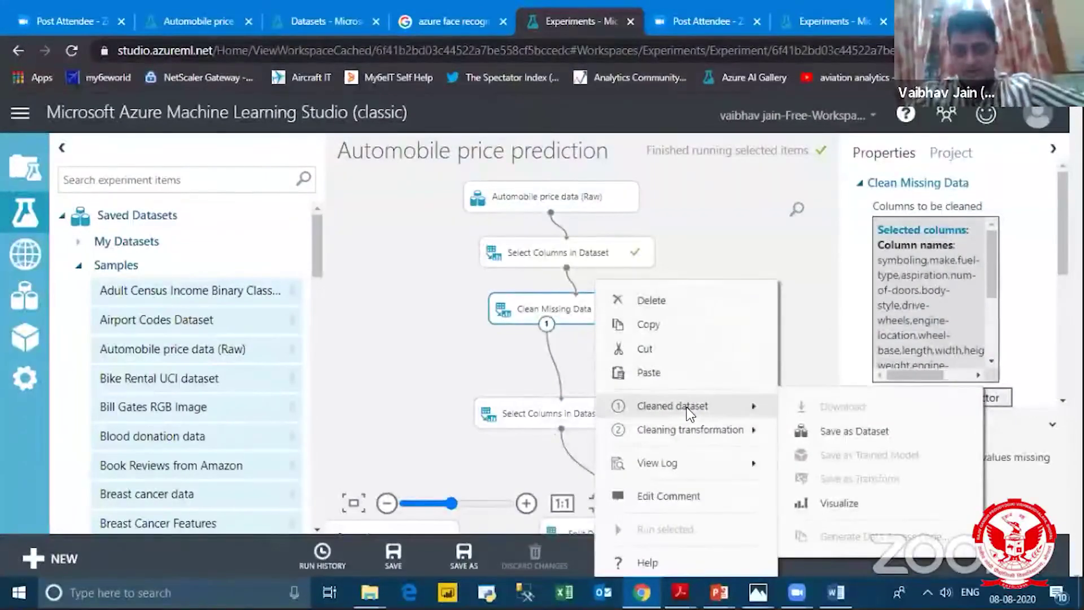
click(834, 504)
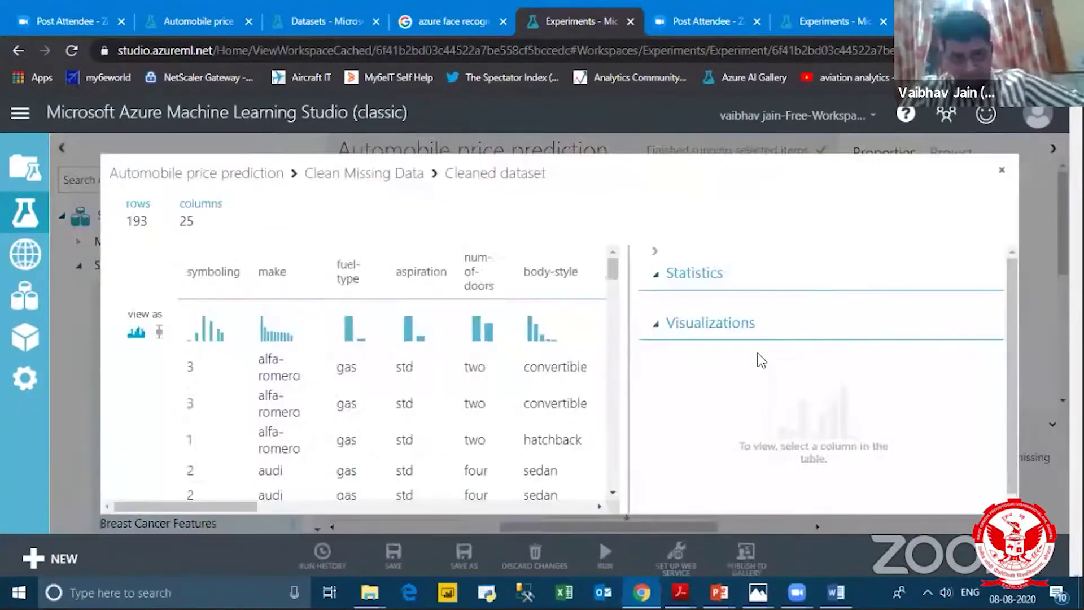
double_click(131, 223)
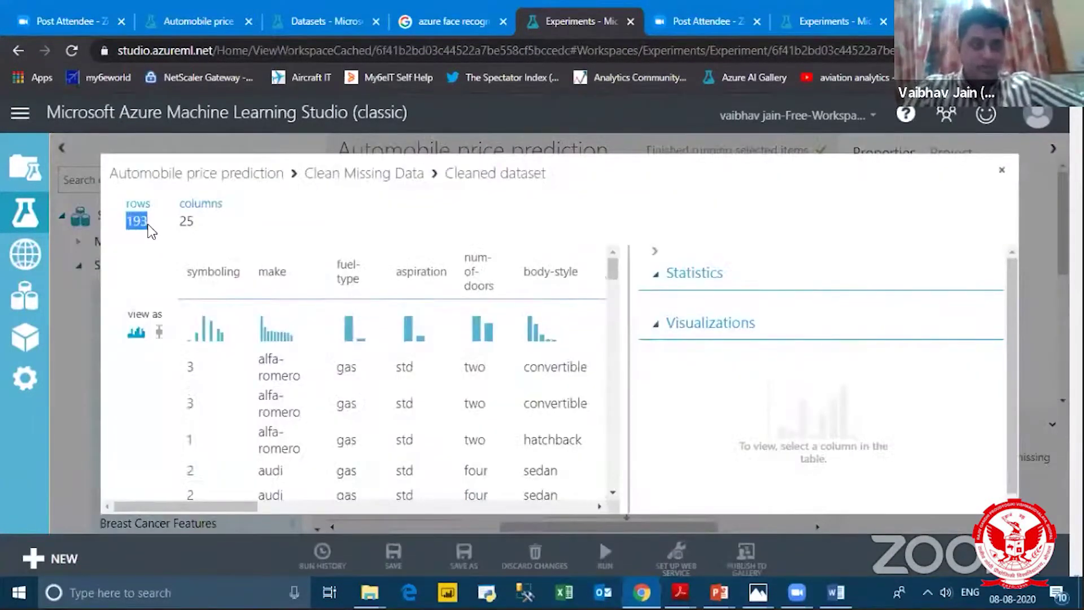
click(150, 229)
double_click(130, 221)
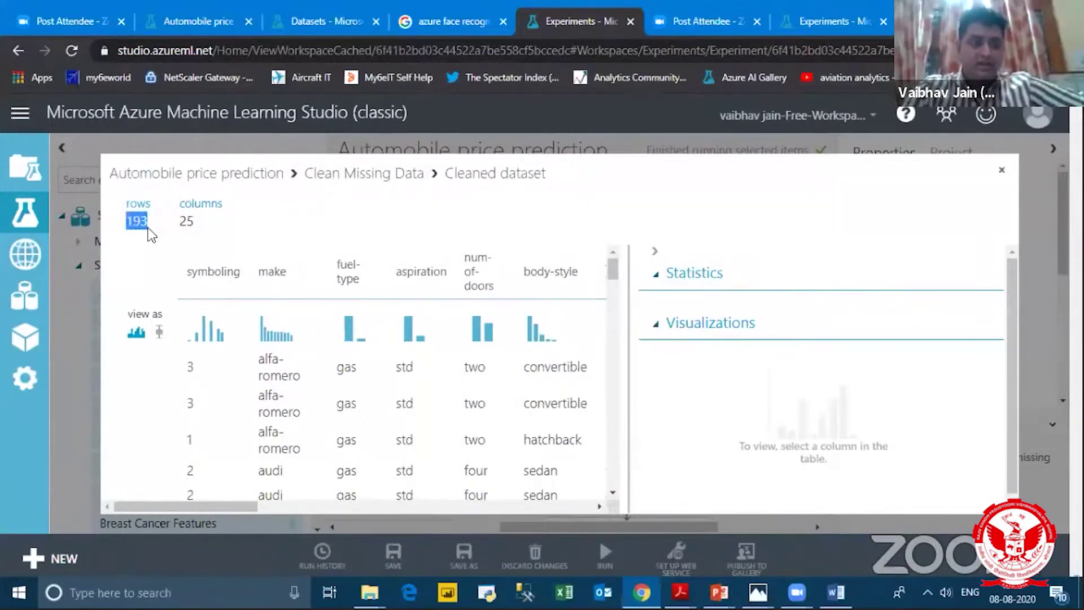
click(153, 237)
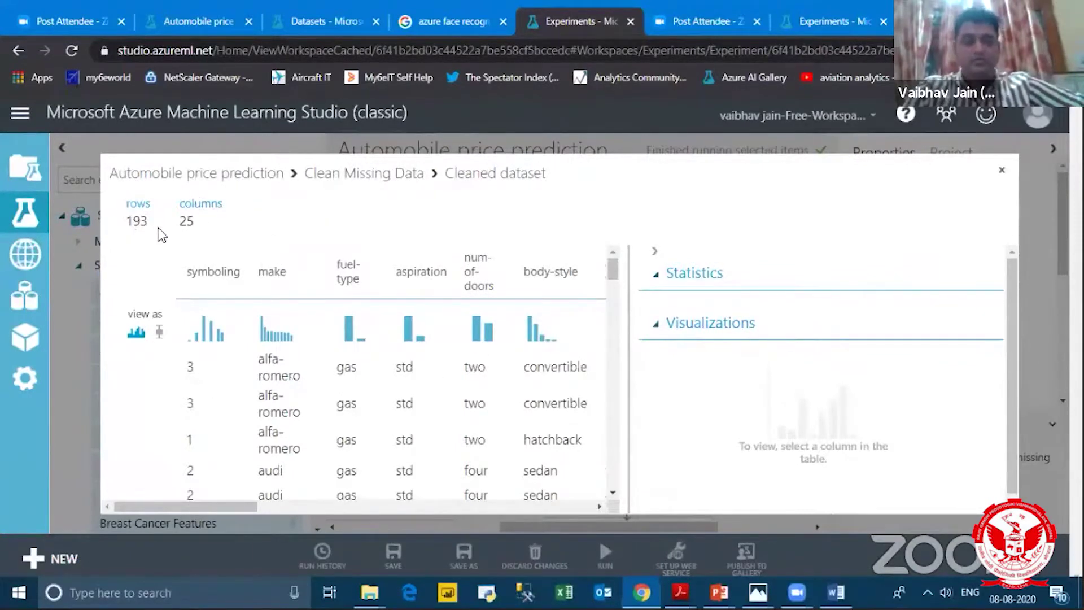
Step: Check the missing values statistic for the symboling, make, fuel-type, aspiration, num-of-doors and body-style columns, and close the visualization
click(227, 266)
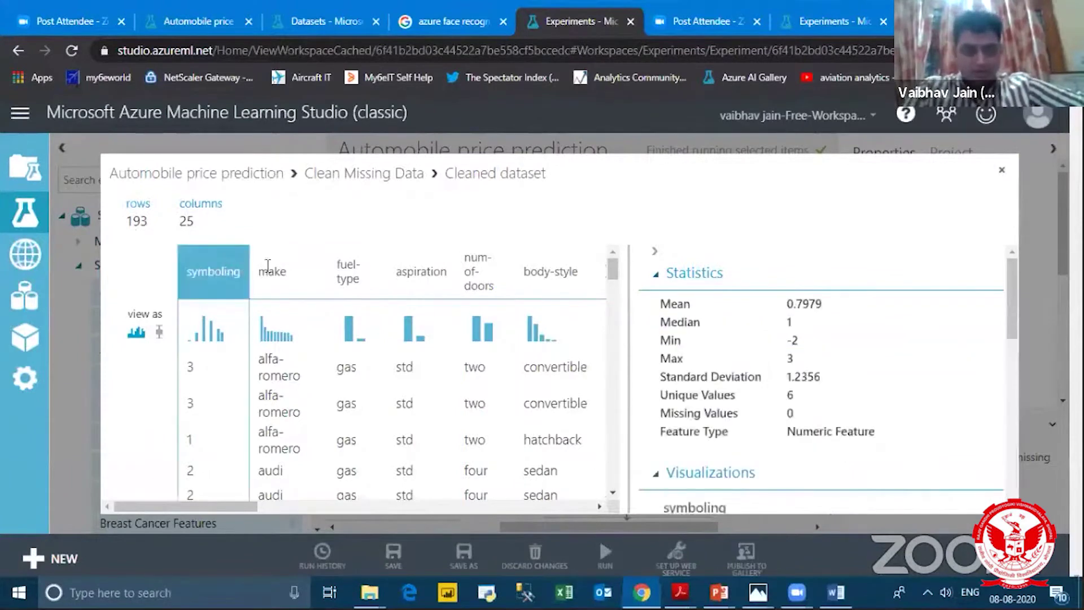
double_click(728, 417)
click(275, 286)
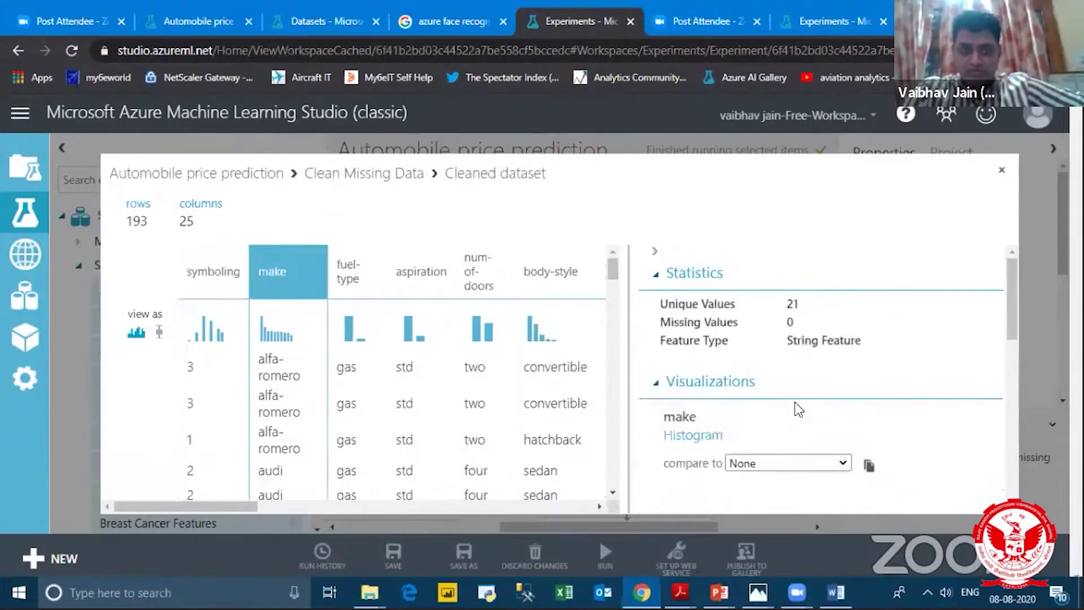
click(350, 273)
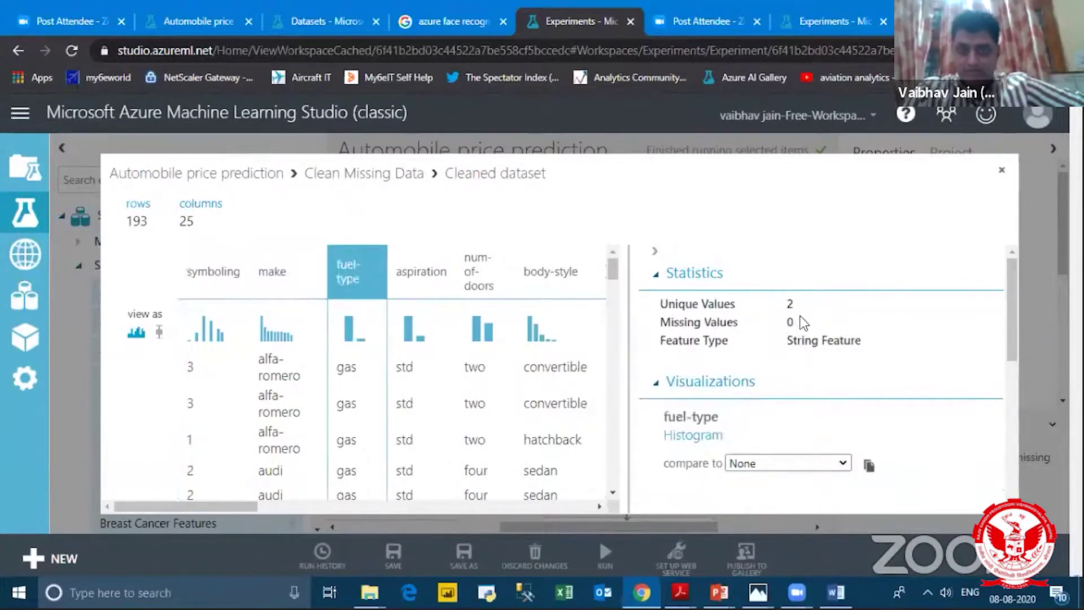
click(435, 269)
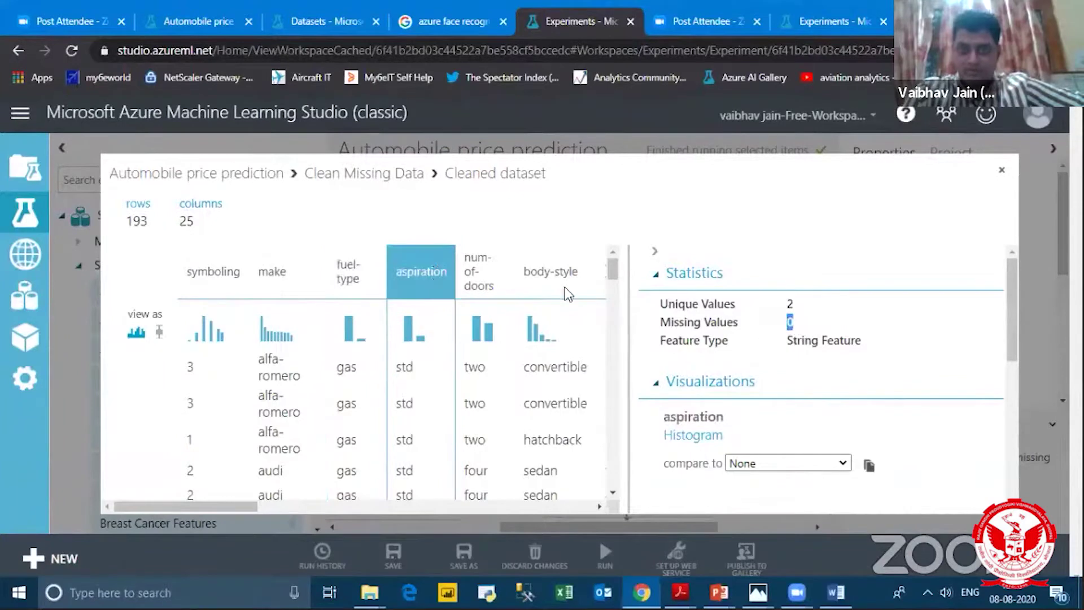
click(498, 270)
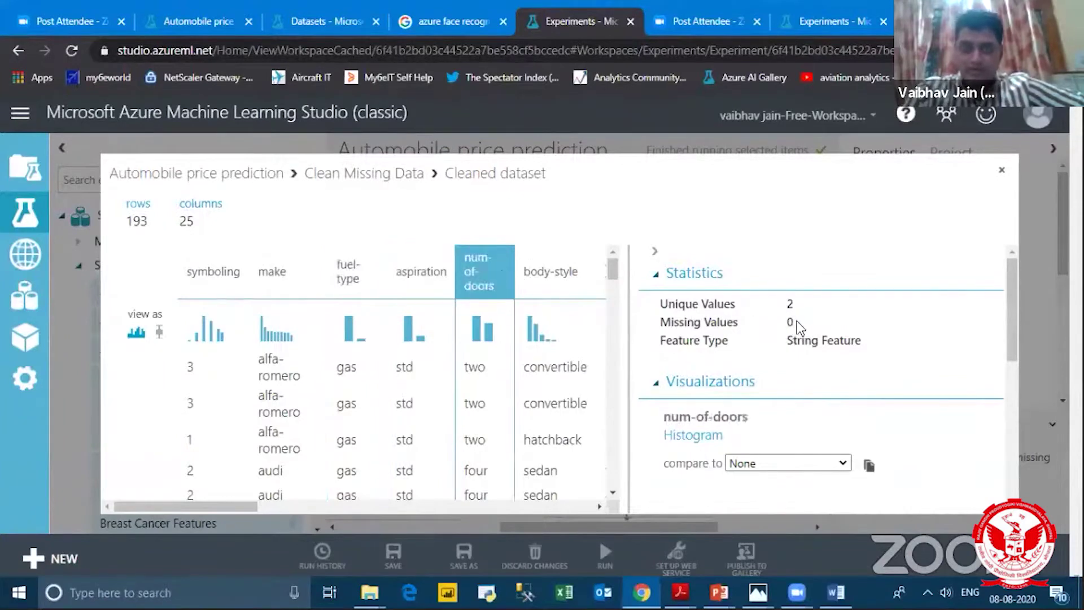
click(563, 276)
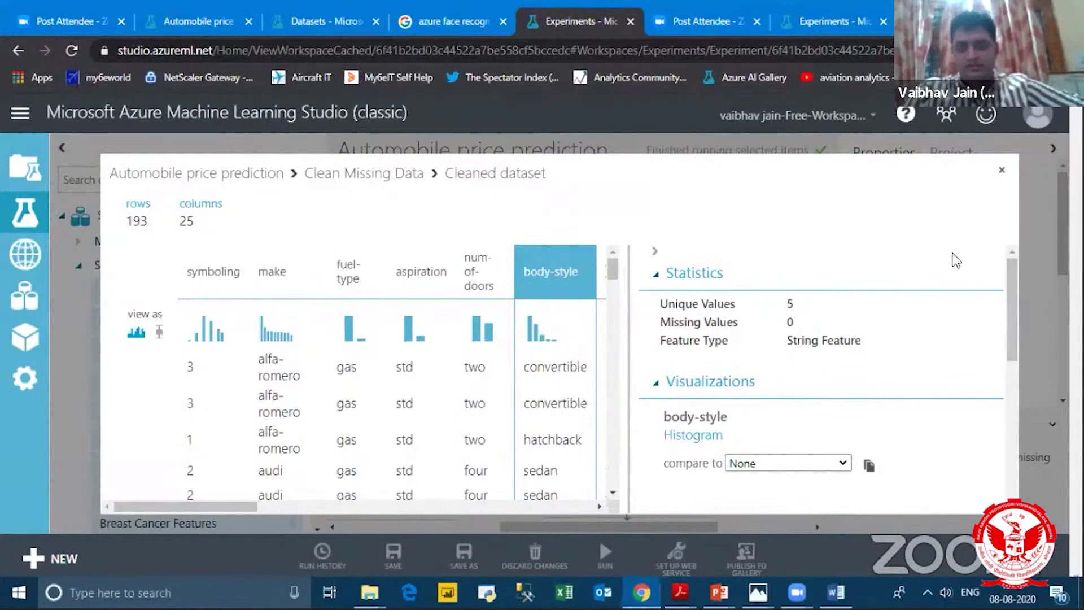
click(1002, 170)
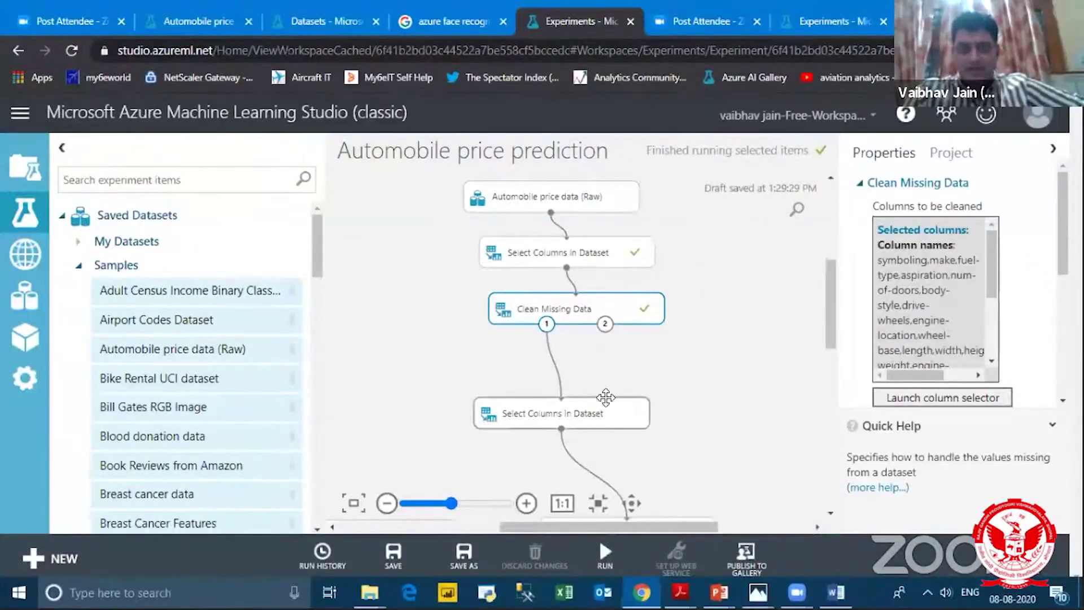
Step: Move the second Select Columns in Dataset module up beneath Clean Missing Data and the Split Data module up beneath it
drag(605, 398, 605, 354)
drag(835, 339, 834, 354)
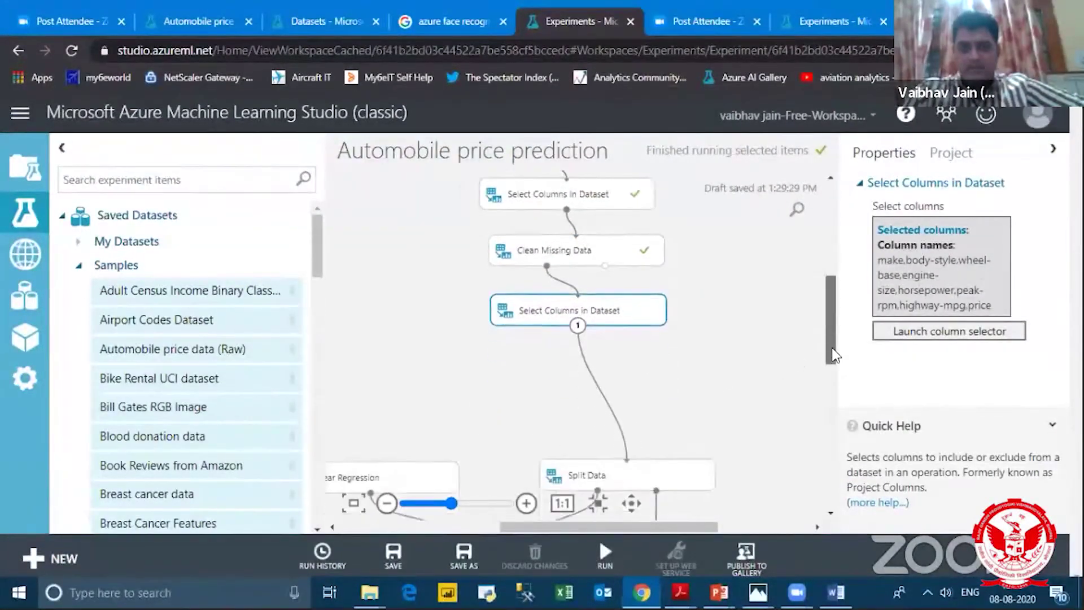
drag(670, 452, 626, 377)
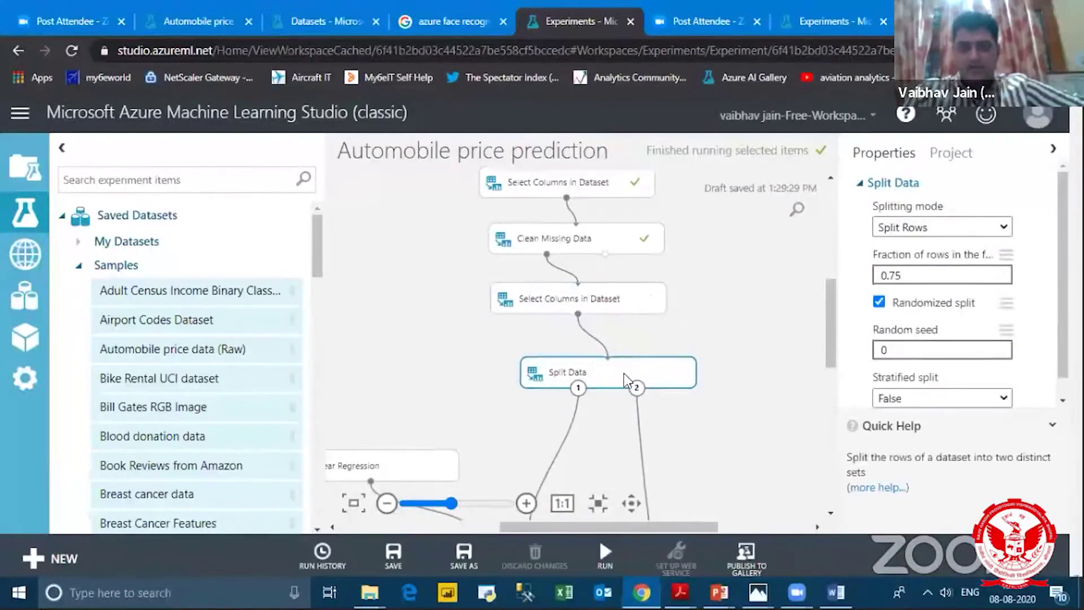
click(602, 310)
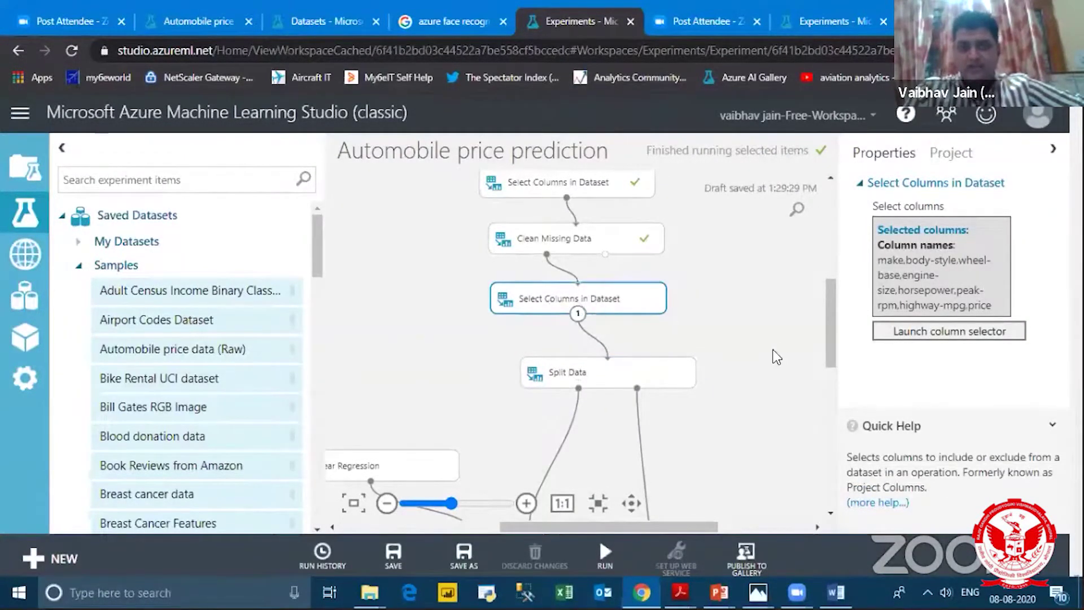
drag(622, 377, 620, 383)
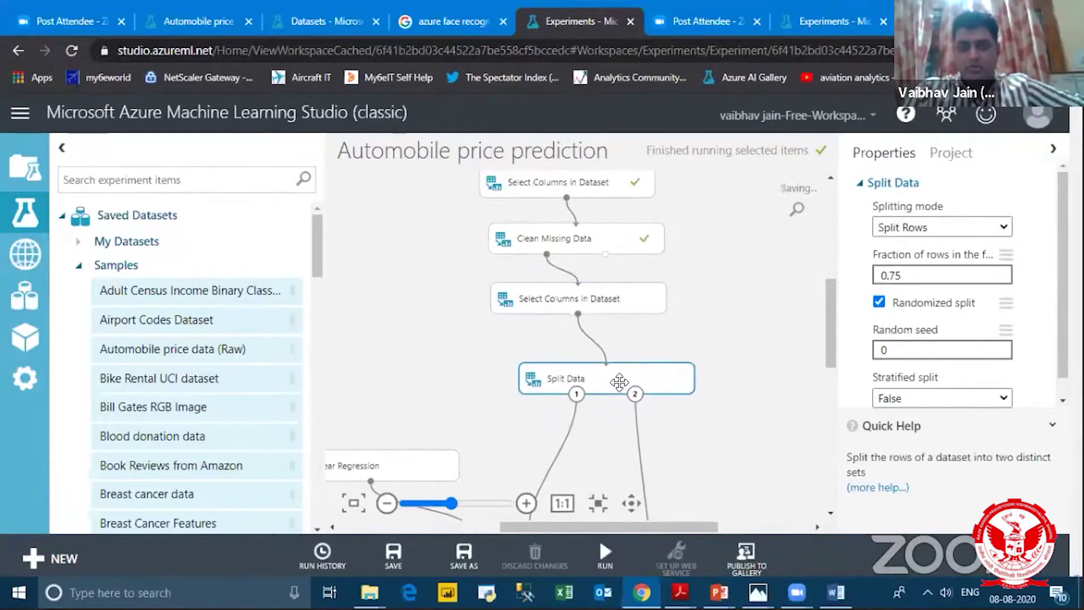
Step: Review by name which columns the second Select Columns in Dataset module keeps, and close the column selector without changes
click(589, 308)
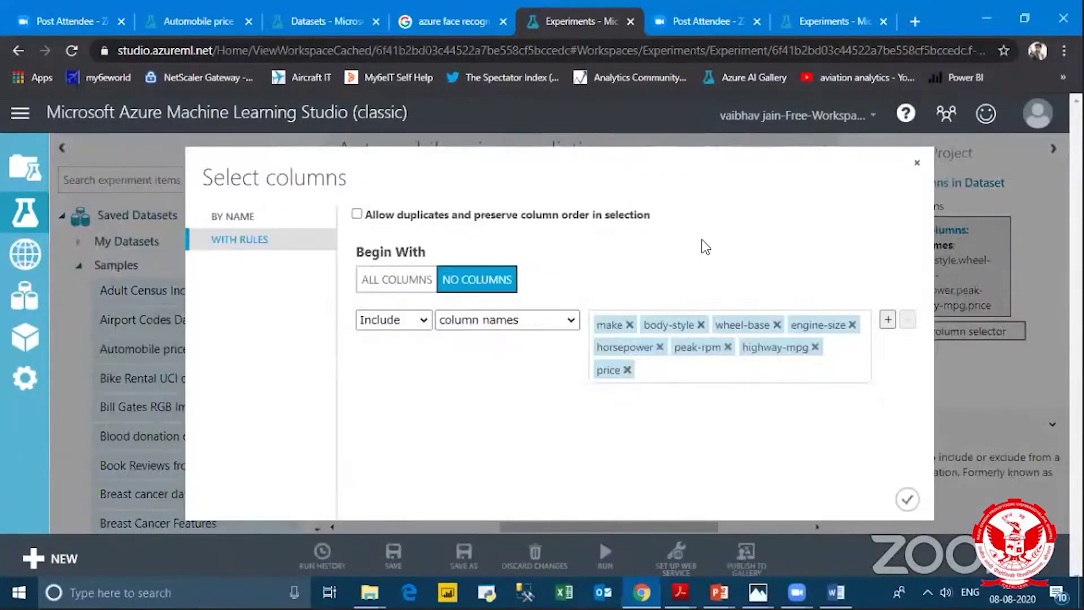
click(282, 220)
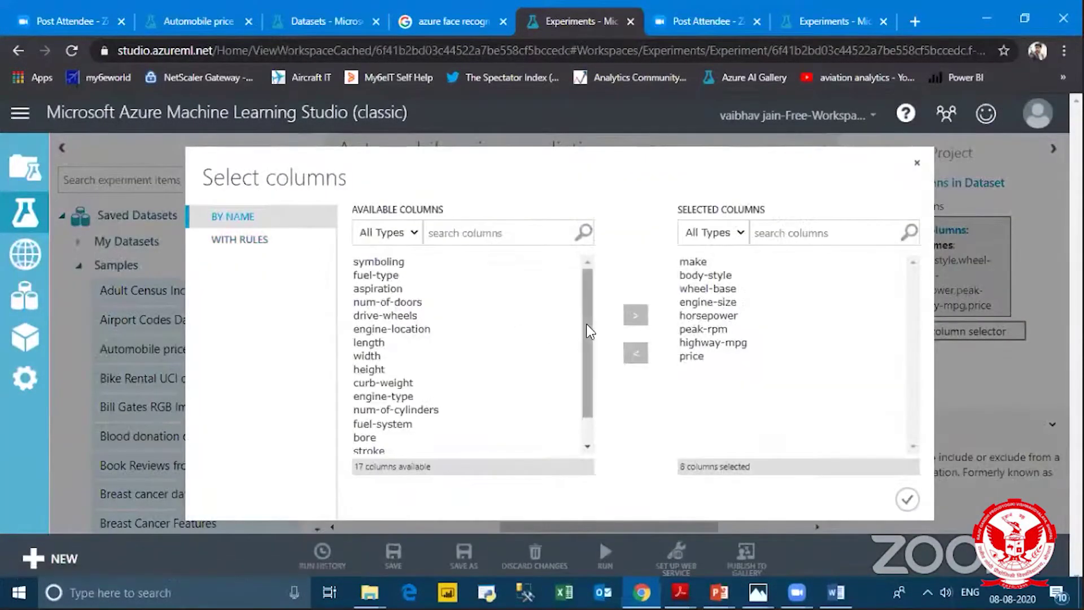
scroll(583, 319, up, 1)
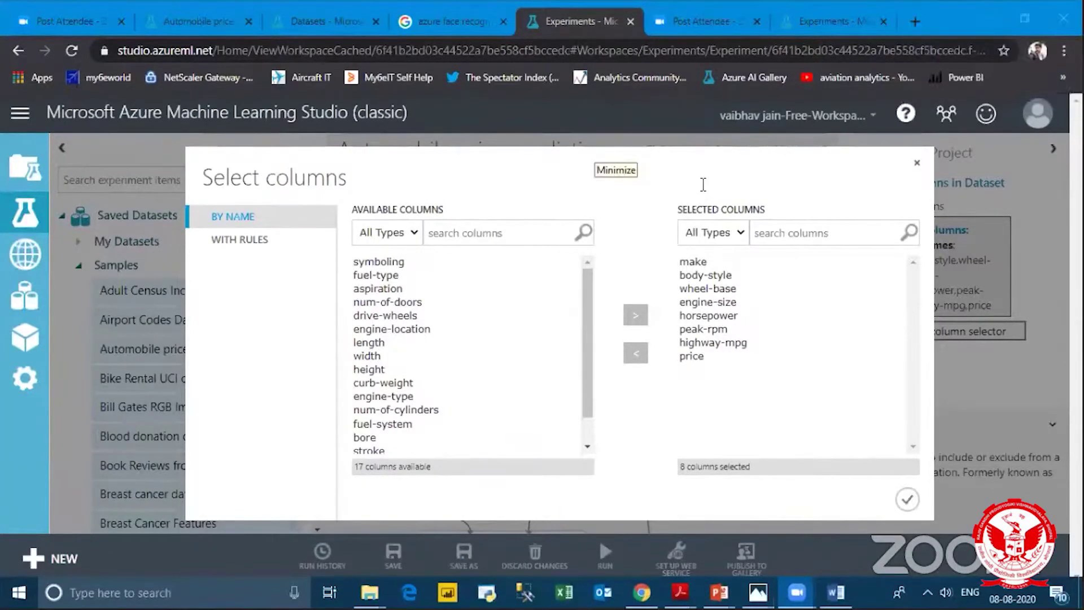
click(916, 163)
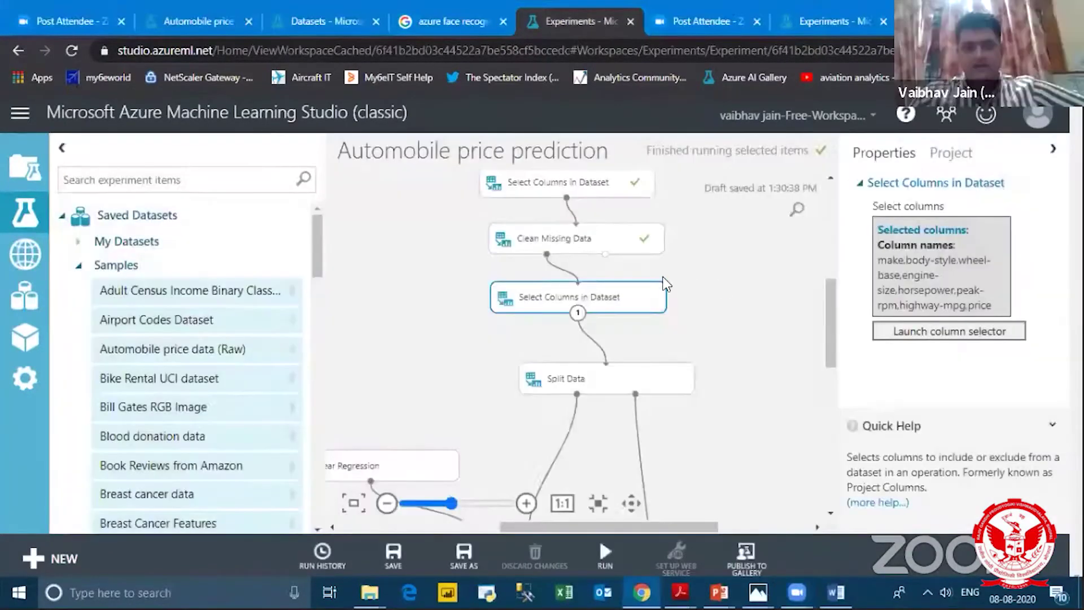
Step: Review the settings of the first Select Columns in Dataset and Clean Missing Data modules, and shift the second Select Columns in Dataset slightly
drag(829, 317, 829, 287)
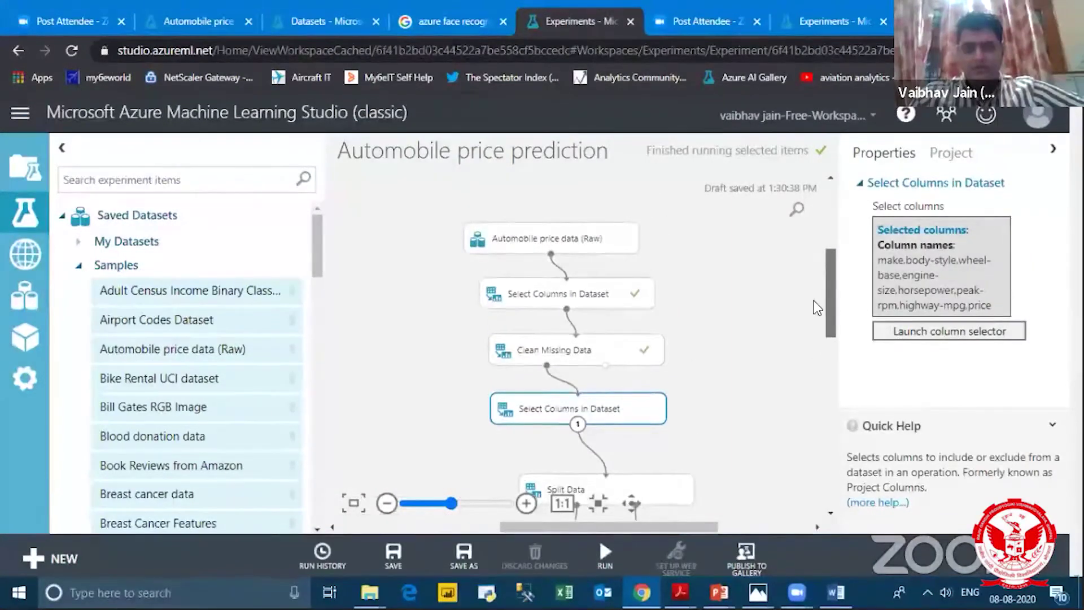
scroll(817, 308, down, 1)
click(582, 272)
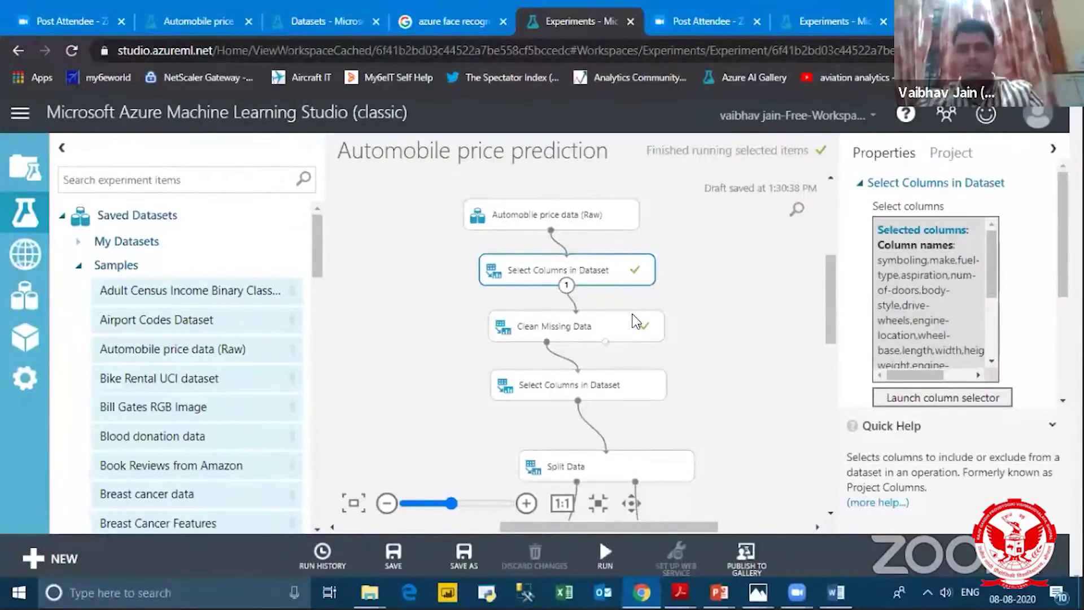
click(604, 327)
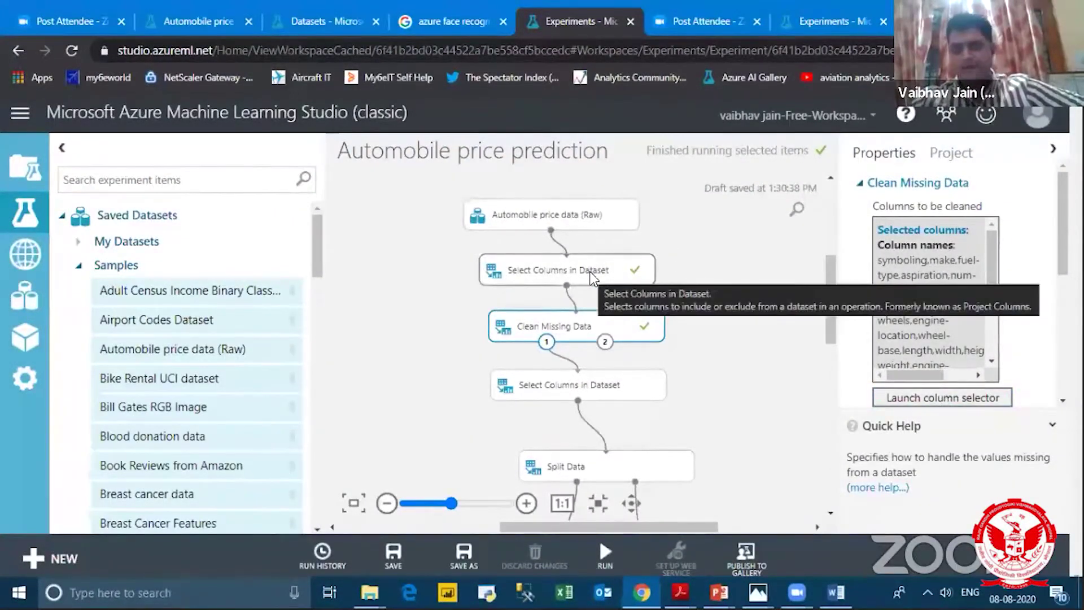
drag(577, 385, 590, 388)
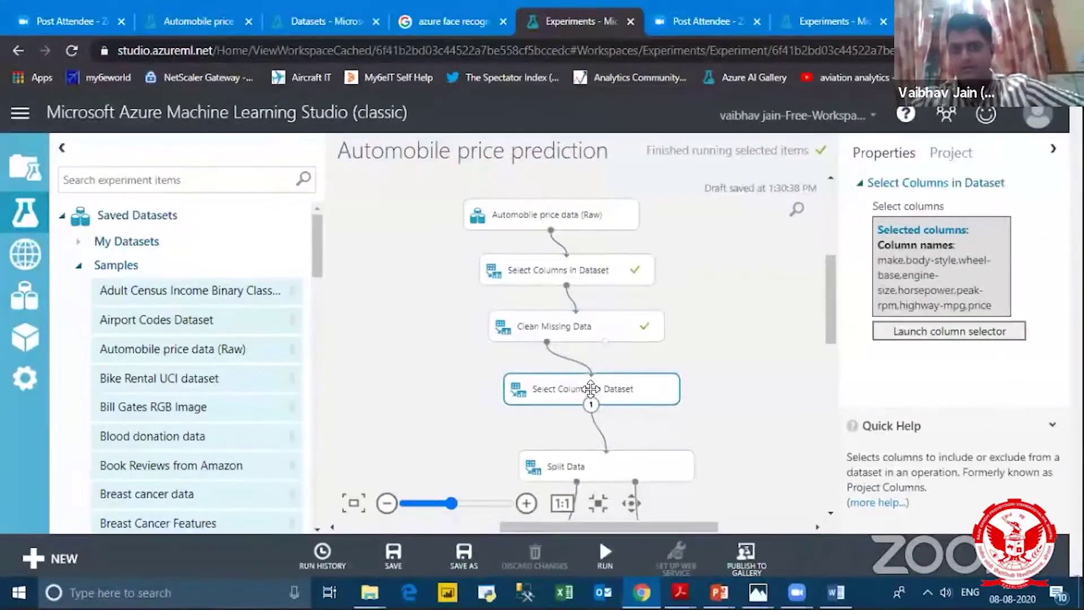
drag(591, 388, 591, 382)
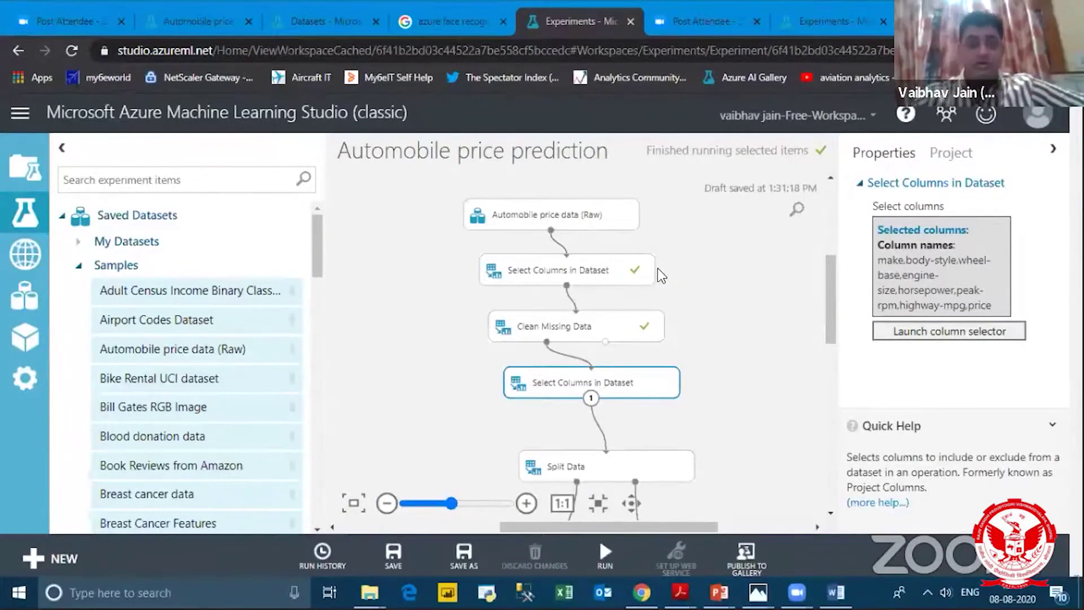
Step: Dismiss the virus protection notification and read the Quick Help description of the first Select Columns in Dataset module
click(606, 271)
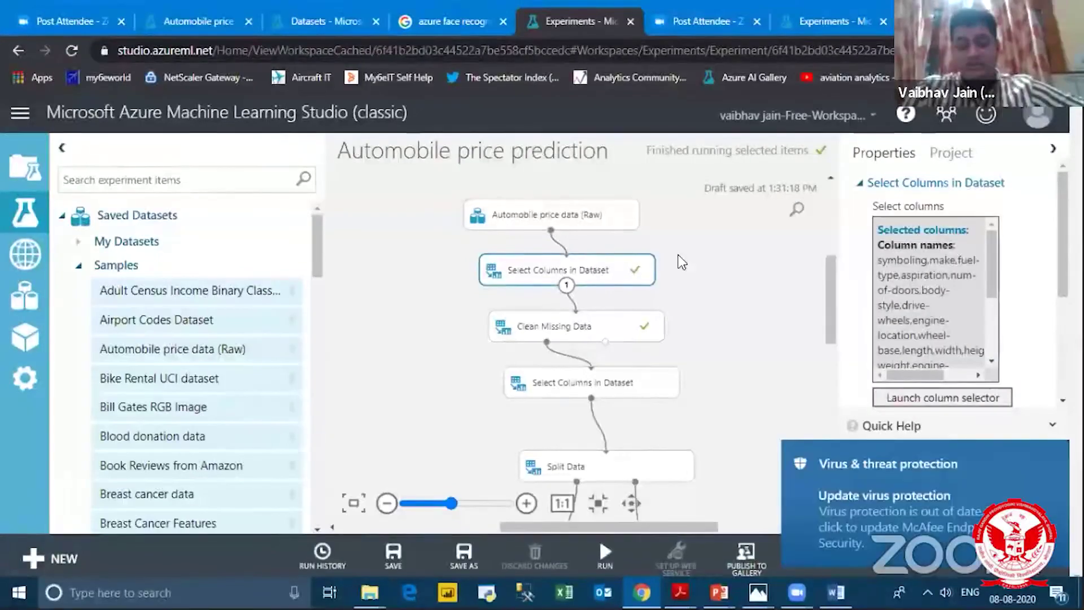
click(1059, 457)
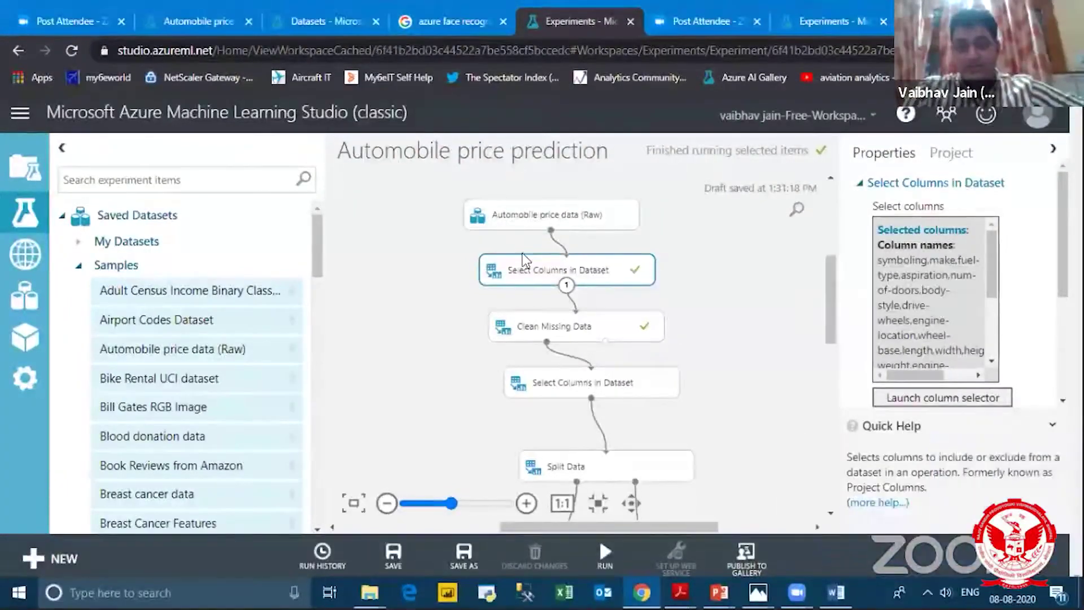
click(541, 217)
click(569, 274)
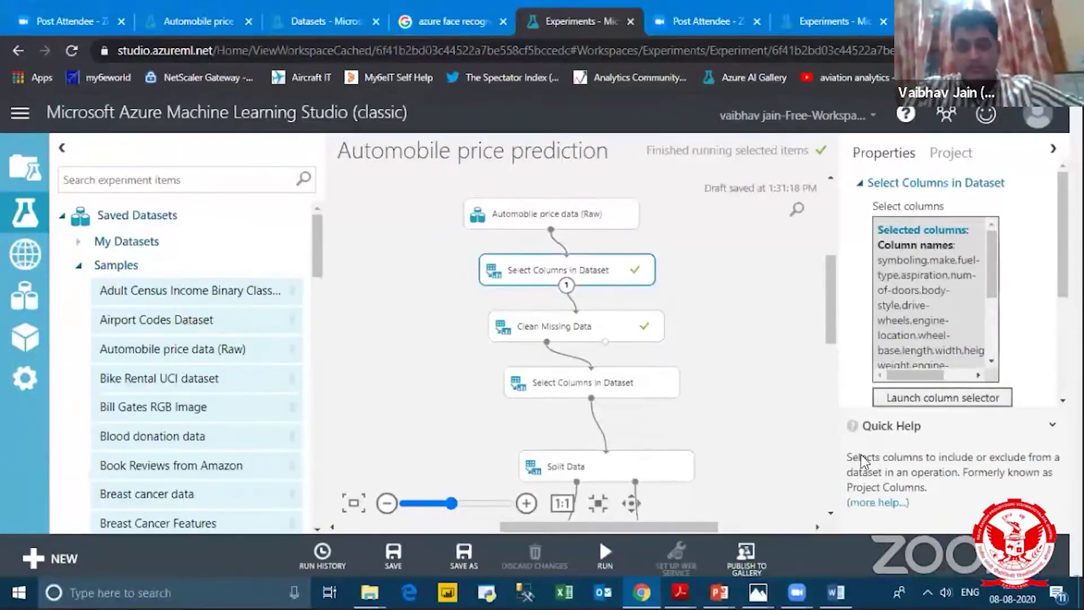
drag(863, 427, 934, 429)
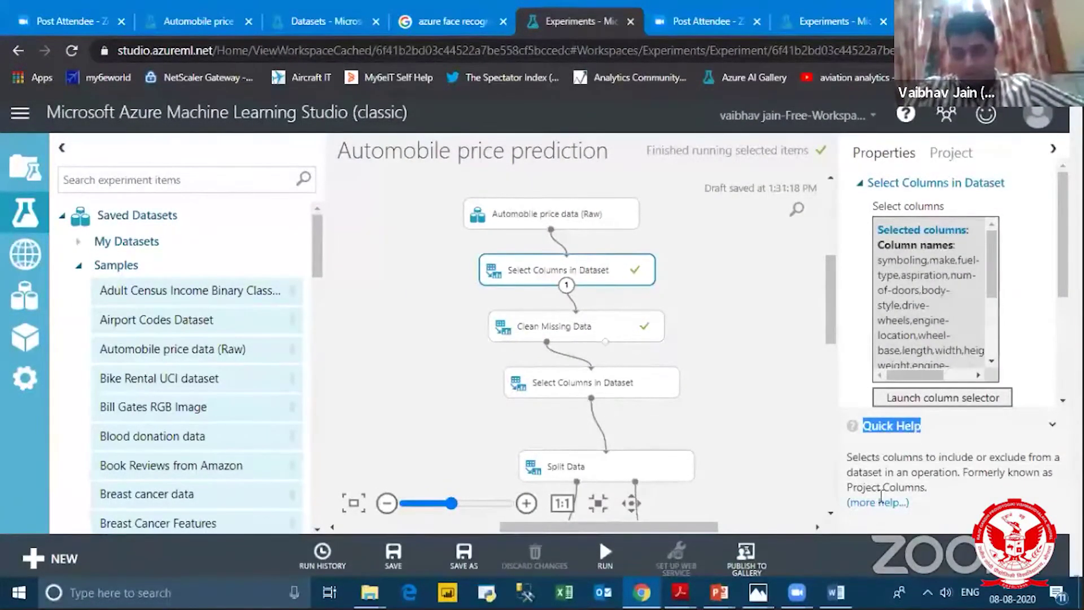
drag(848, 460, 928, 491)
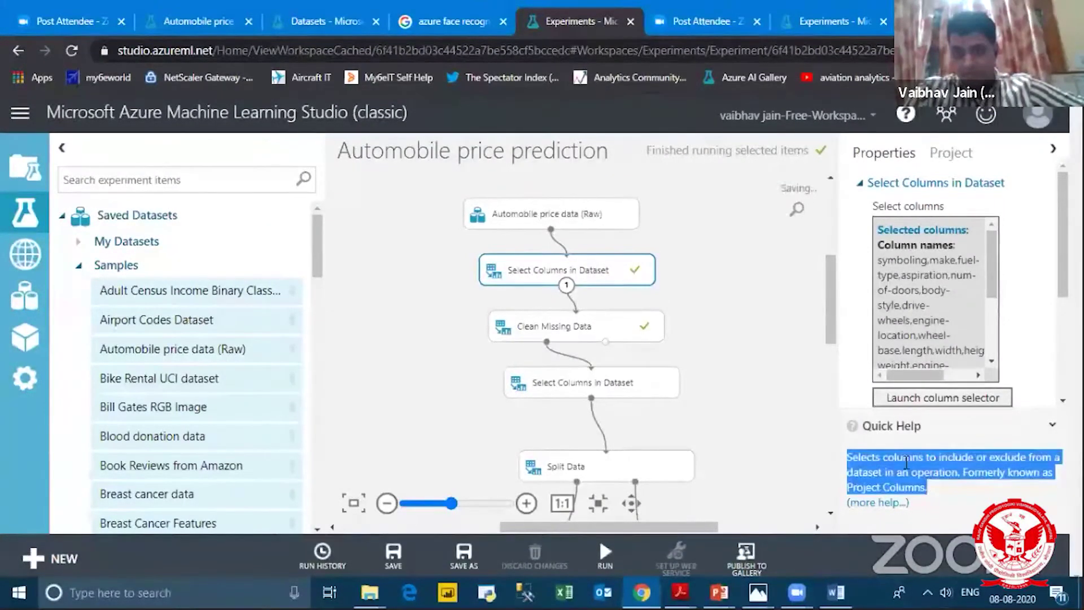
click(607, 284)
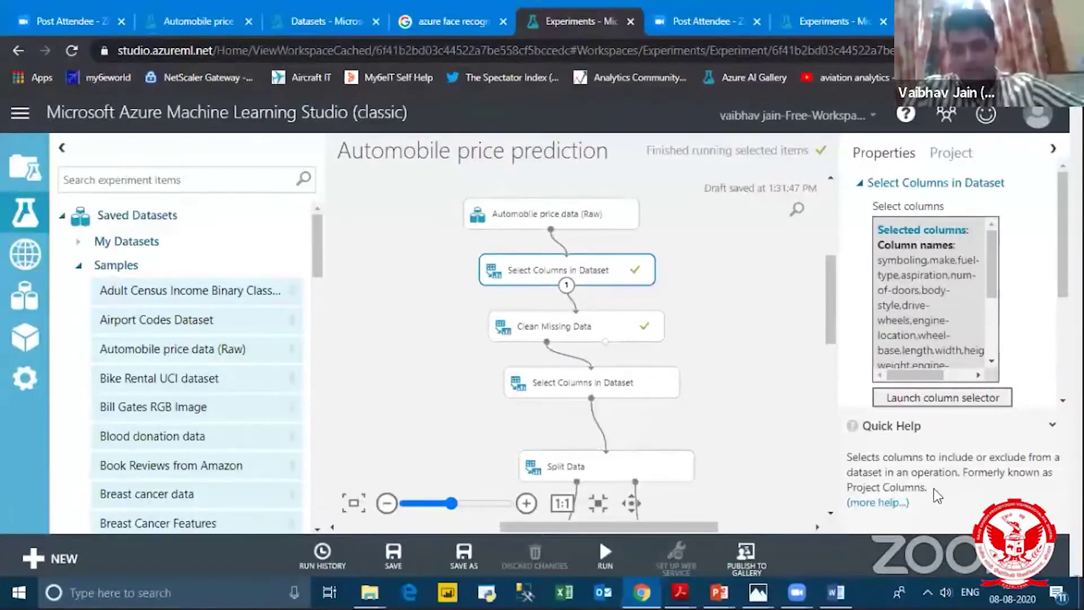
drag(937, 497, 845, 458)
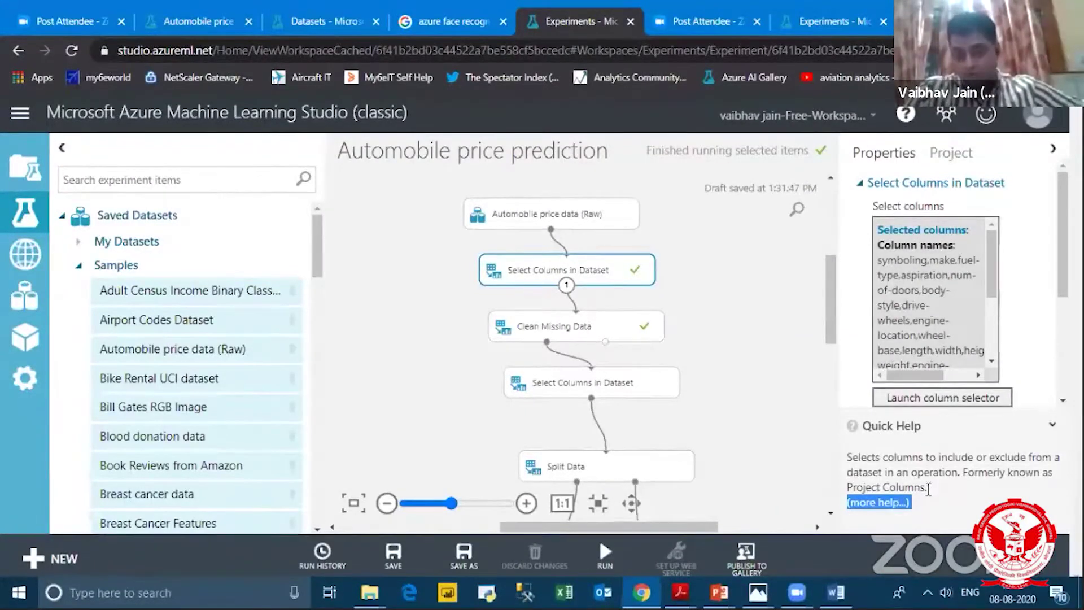
Step: Open the full online help for Select Columns in Dataset and look through the module reference contents
click(886, 510)
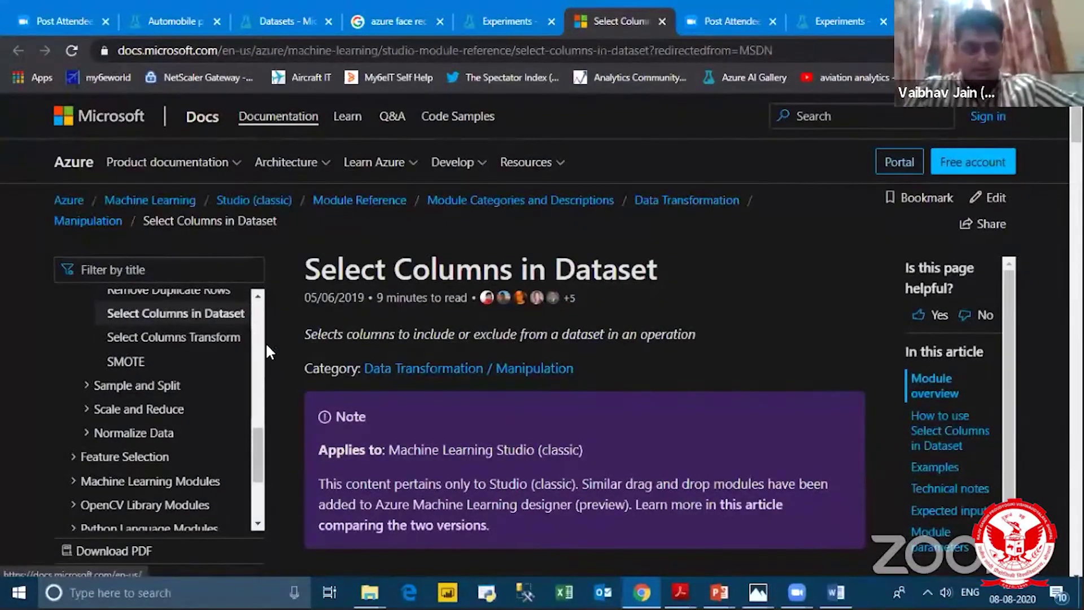
drag(253, 443, 258, 415)
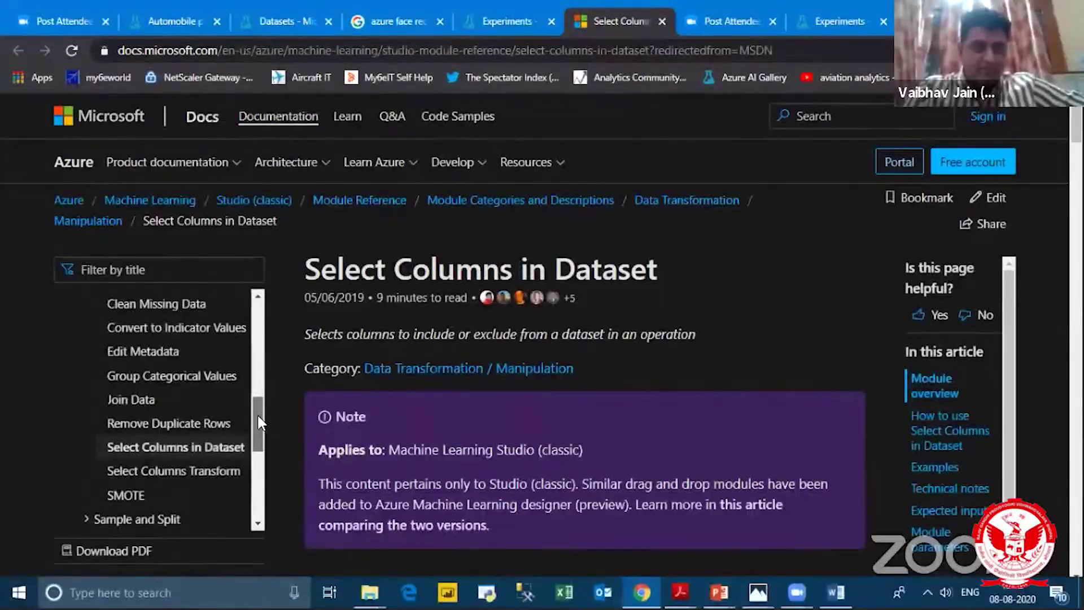
scroll(263, 361, up, 5)
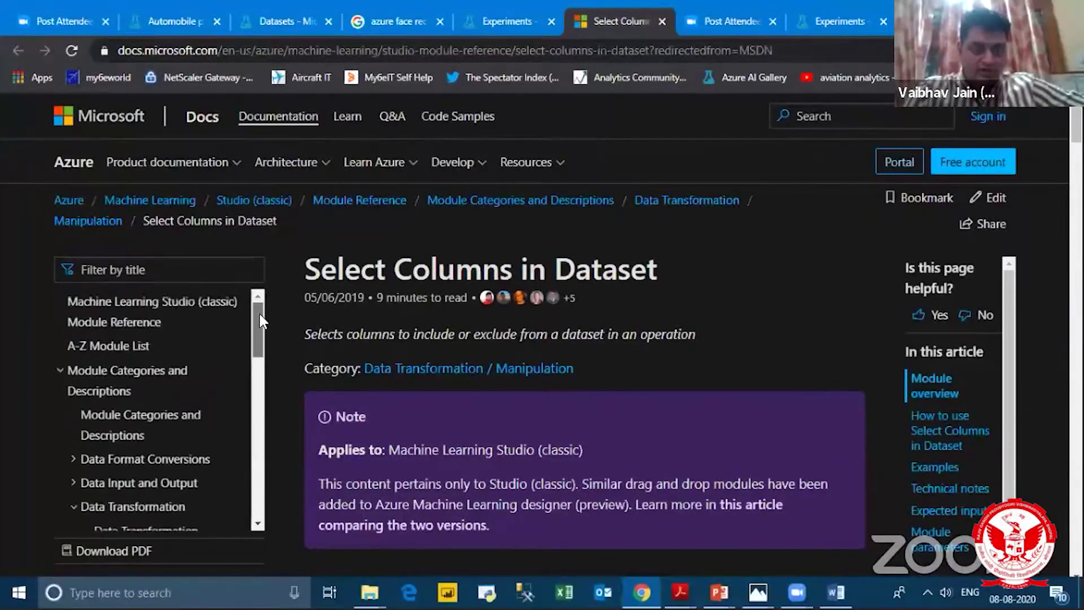
scroll(249, 389, down, 6)
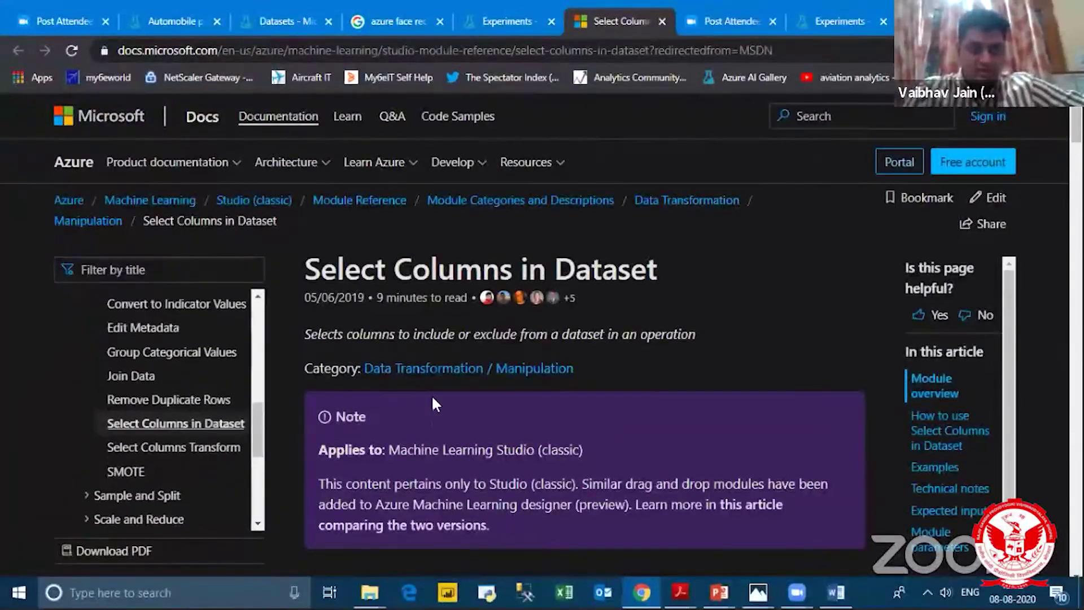
Step: Read the Module overview and the introduction to How to use Select Columns in Dataset
scroll(574, 375, down, 1)
scroll(576, 378, down, 3)
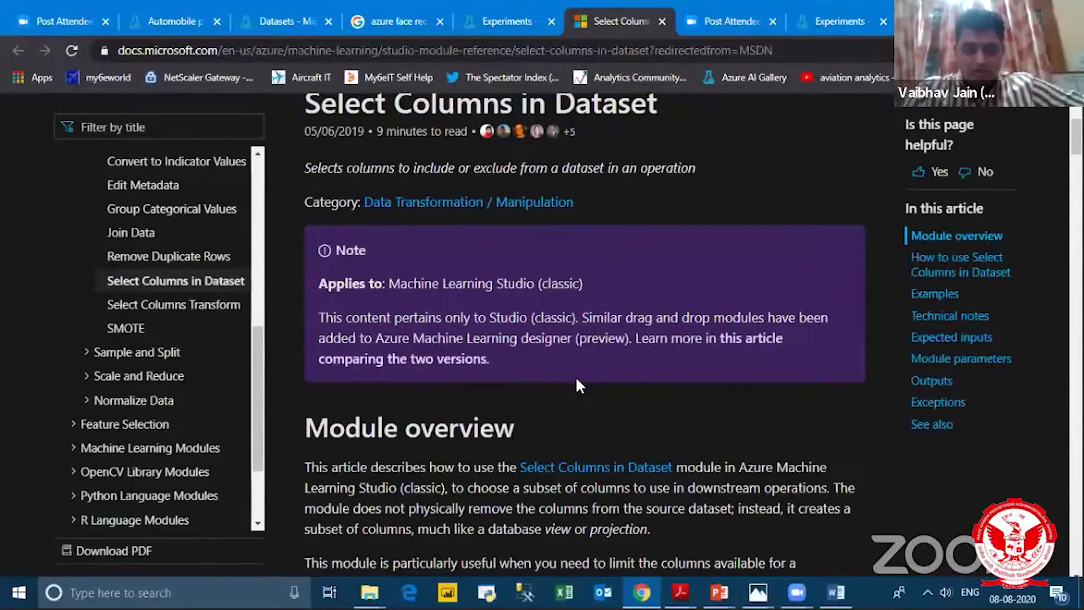
scroll(474, 231, down, 5)
double_click(459, 178)
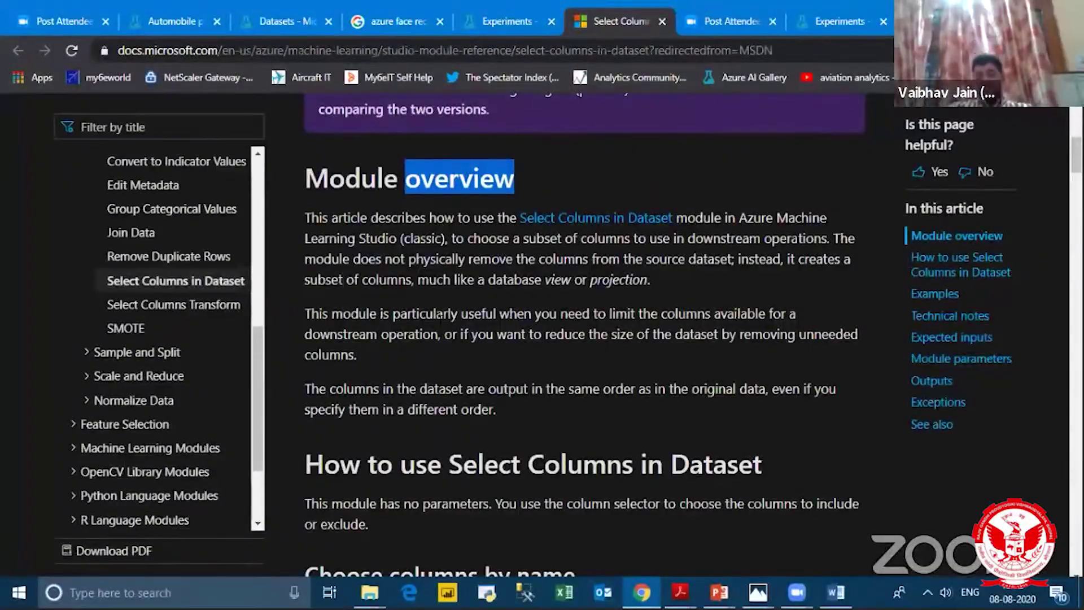
scroll(440, 323, down, 4)
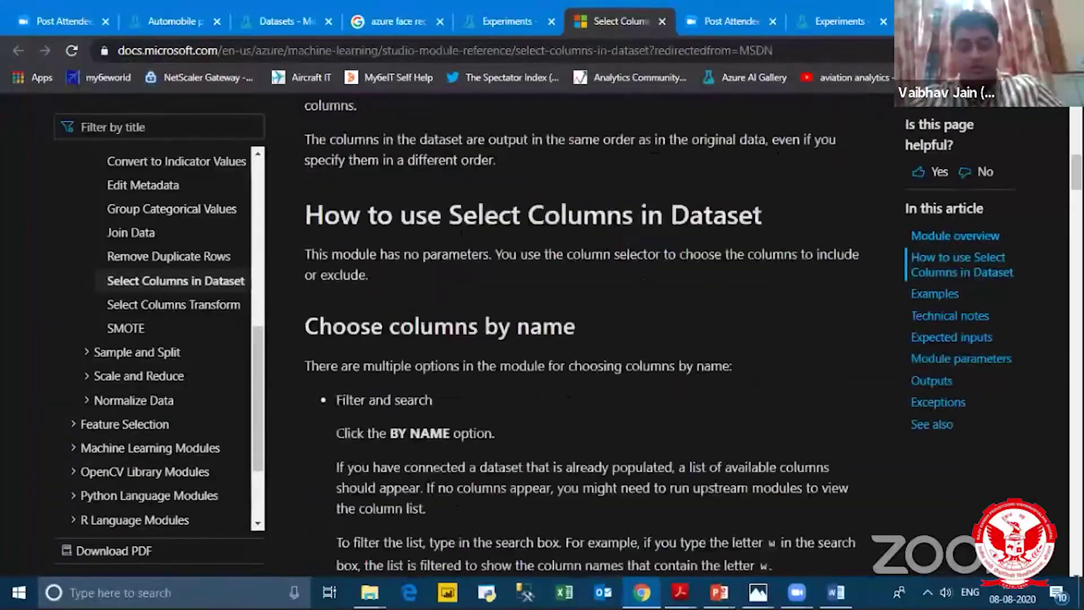
drag(416, 217, 623, 217)
drag(692, 219, 763, 220)
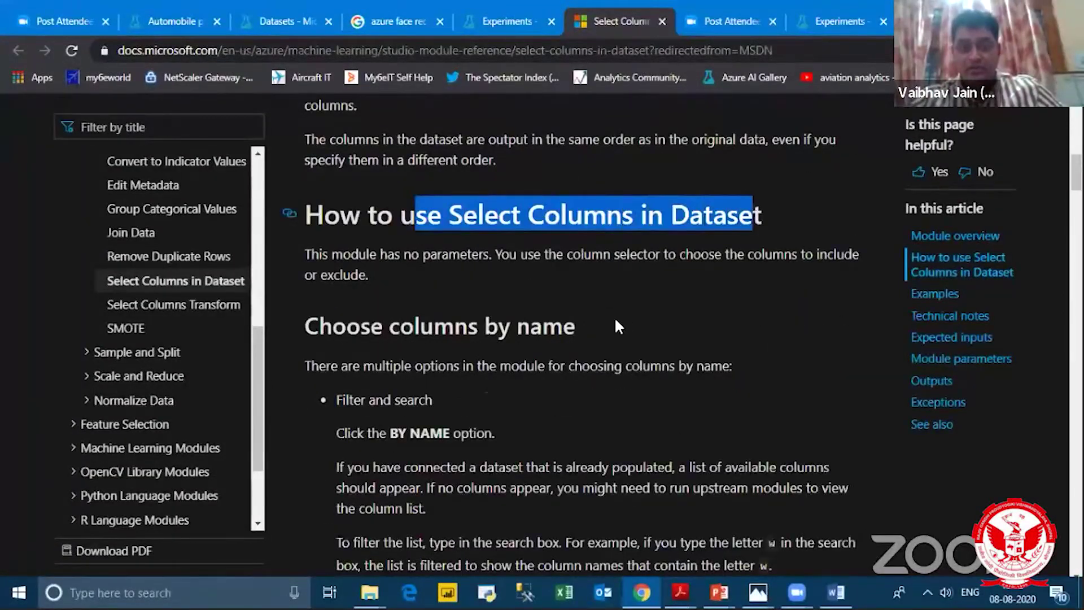
Step: Read the Choose columns by name section, covering filter and search, WITH RULES and comma-separated column lists
scroll(614, 316, down, 3)
drag(375, 233, 433, 234)
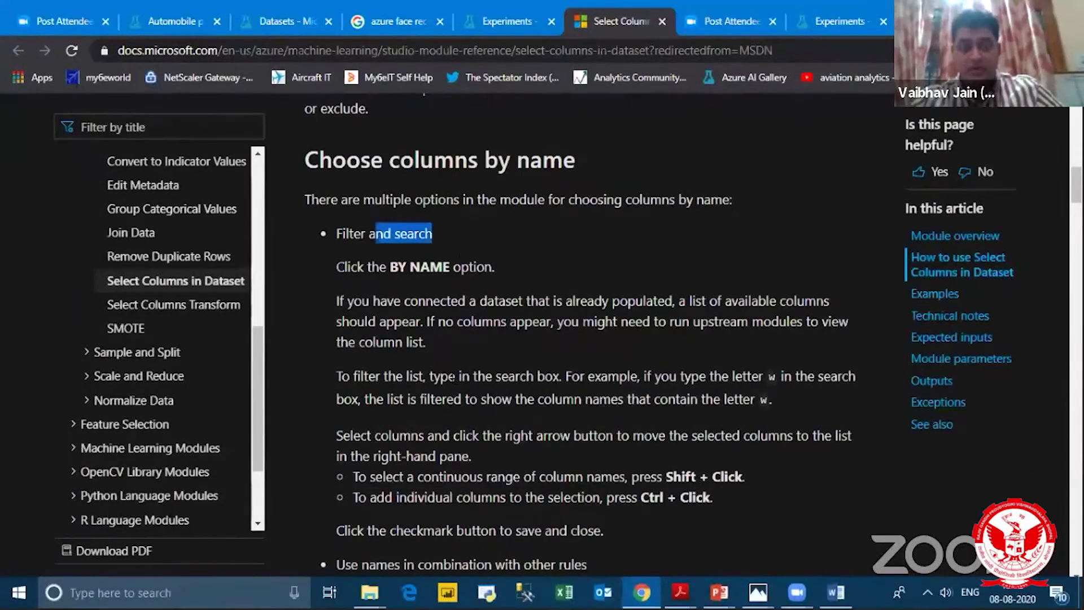
scroll(455, 375, down, 1)
scroll(550, 386, down, 5)
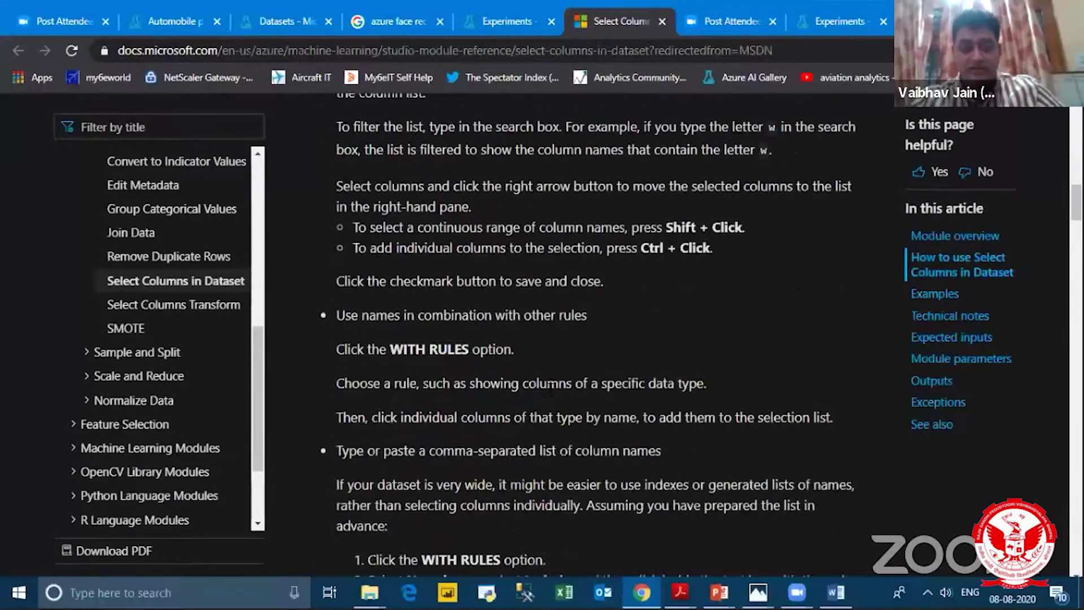
drag(389, 183, 514, 183)
scroll(514, 183, down, 2)
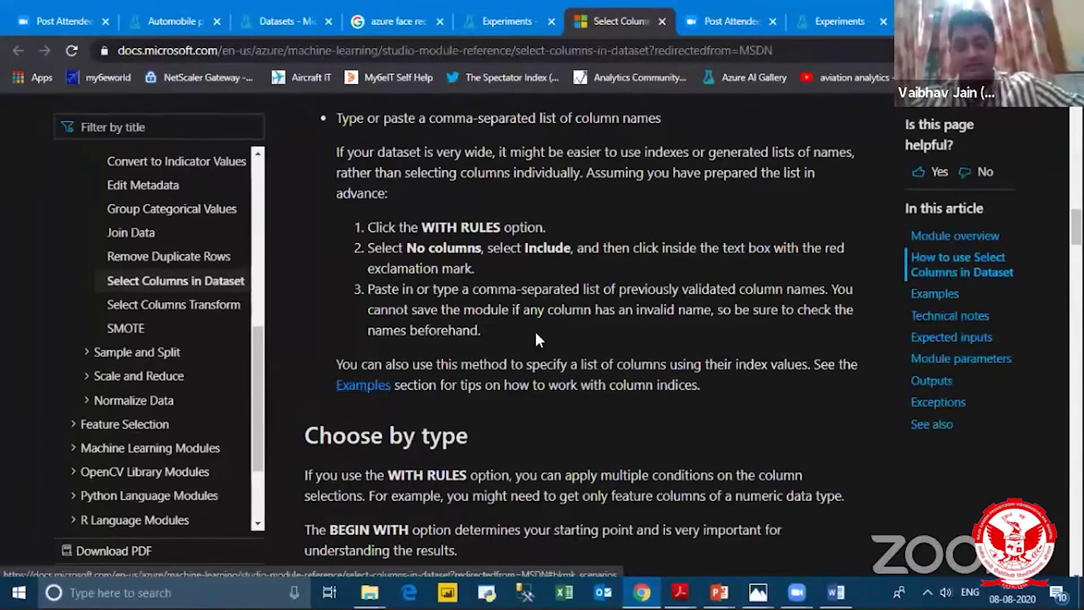
Step: Read the sections on choosing columns by type, choosing by column index and changing the column order
scroll(537, 330, down, 4)
scroll(533, 324, down, 1)
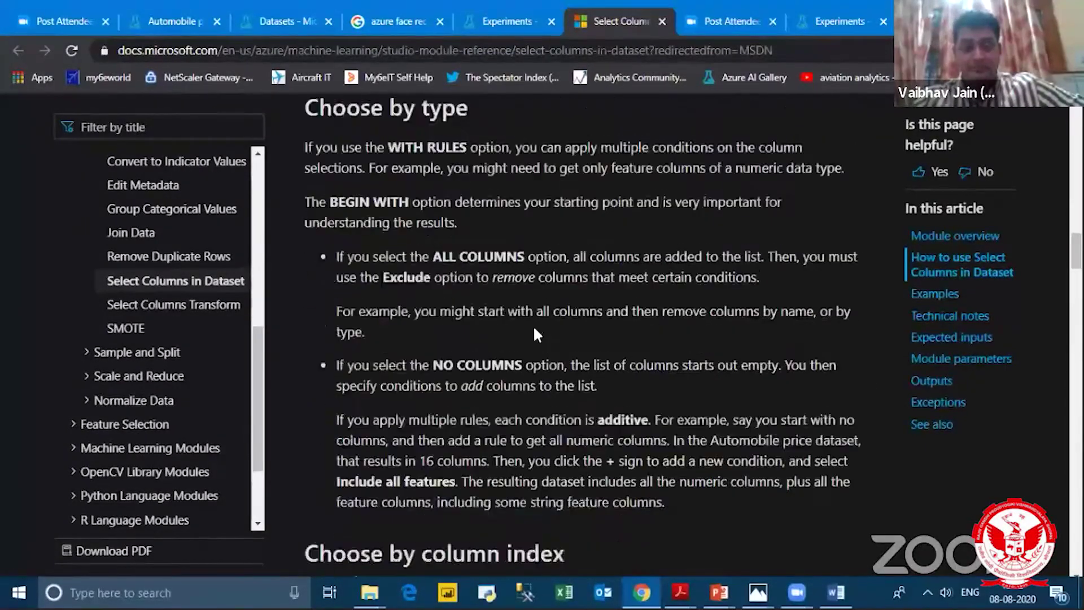
scroll(541, 397, down, 4)
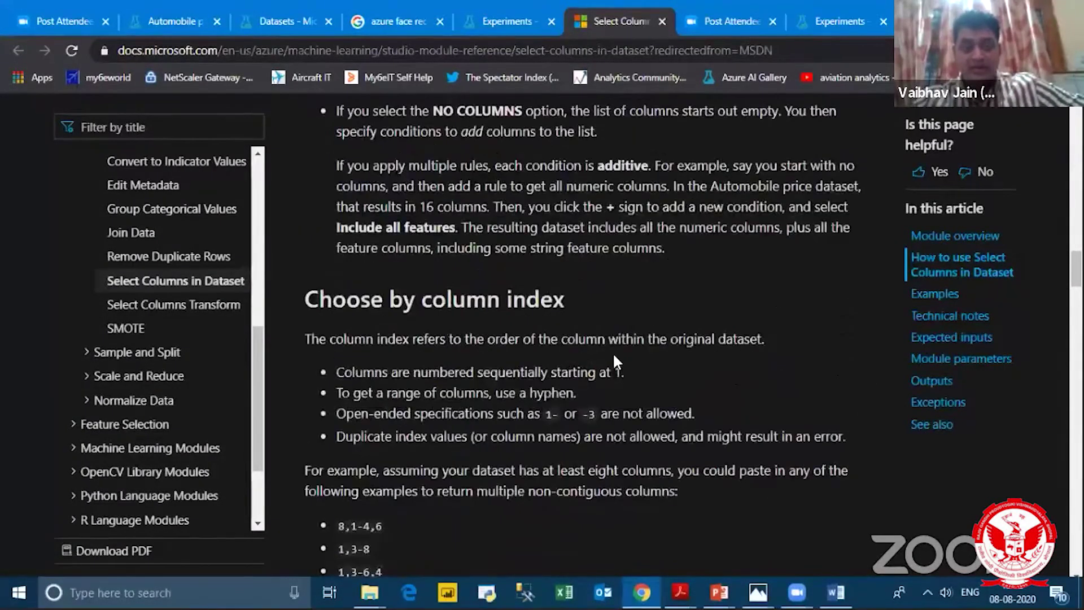
scroll(615, 361, down, 4)
scroll(448, 390, down, 6)
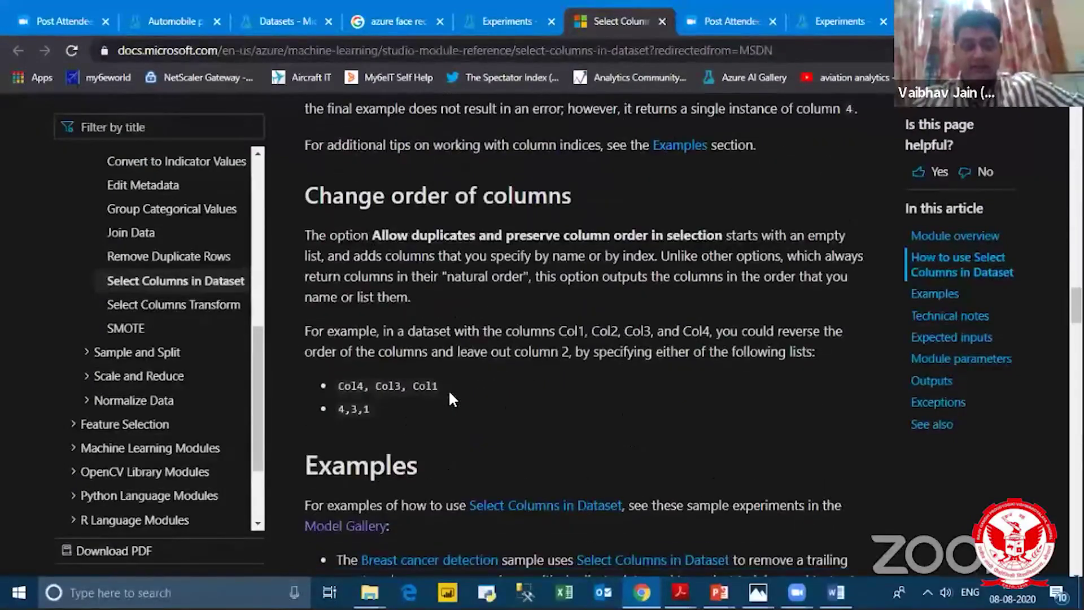
Step: Read the Examples section and the common scenarios for column selection in the Select Columns in Dataset article
scroll(450, 390, down, 2)
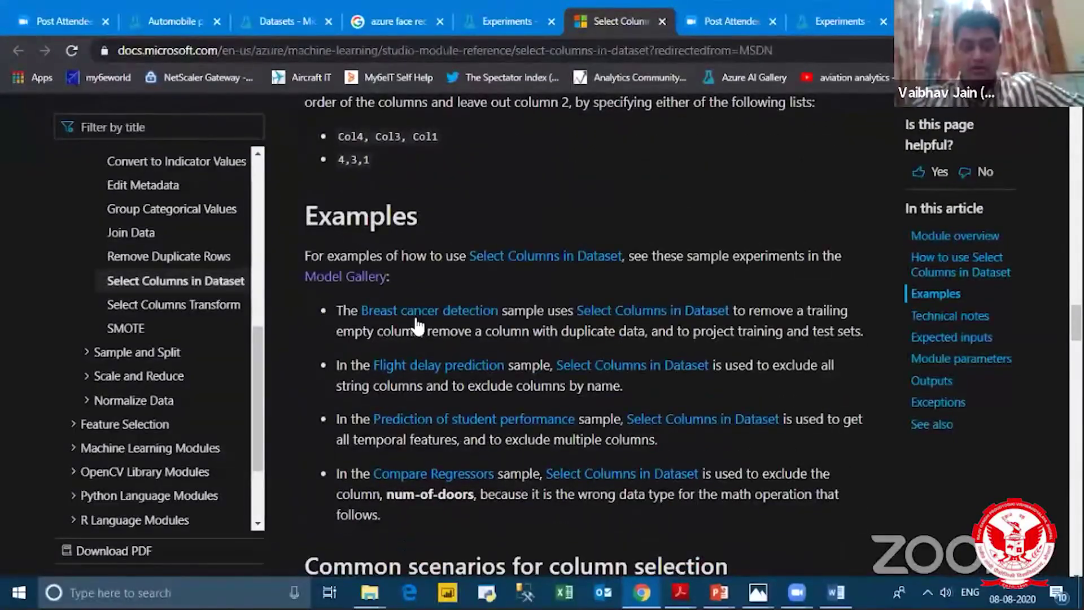
drag(345, 220, 441, 224)
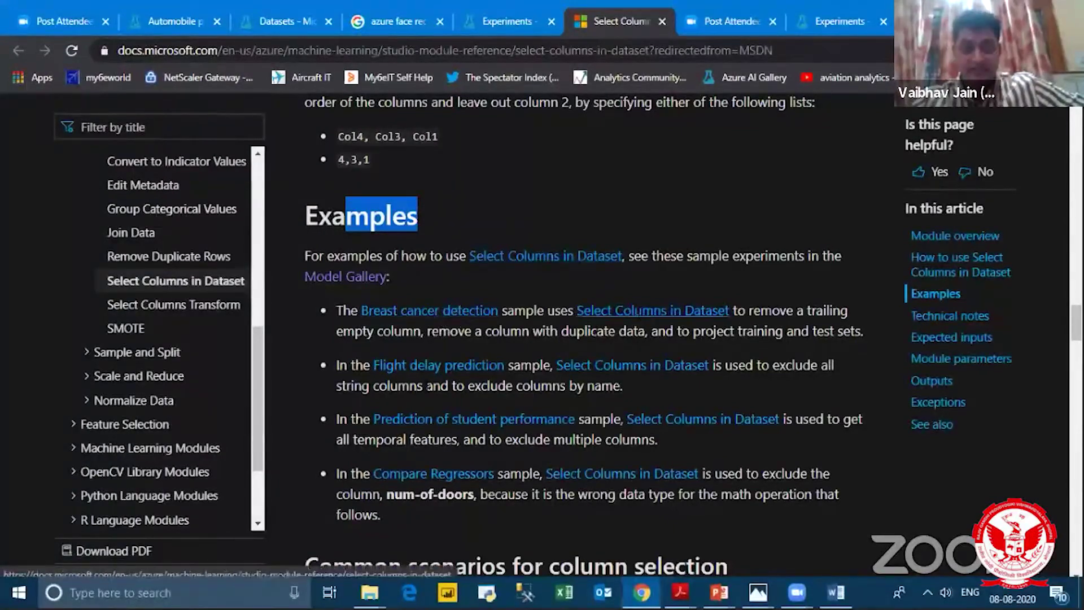
scroll(508, 421, down, 1)
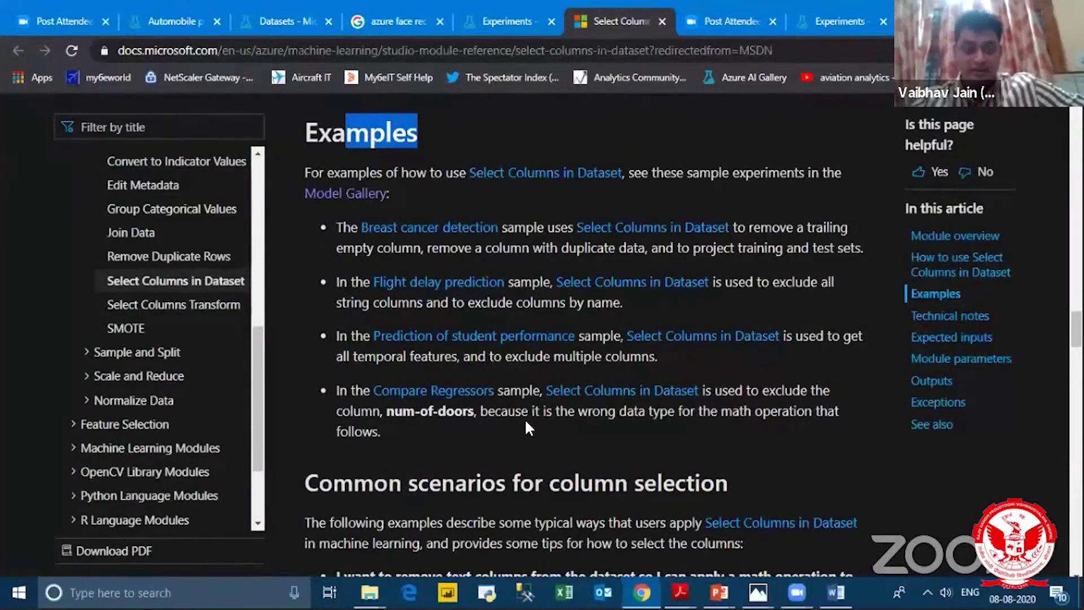
scroll(525, 420, down, 2)
drag(441, 316, 729, 355)
drag(448, 410, 589, 410)
scroll(447, 474, down, 4)
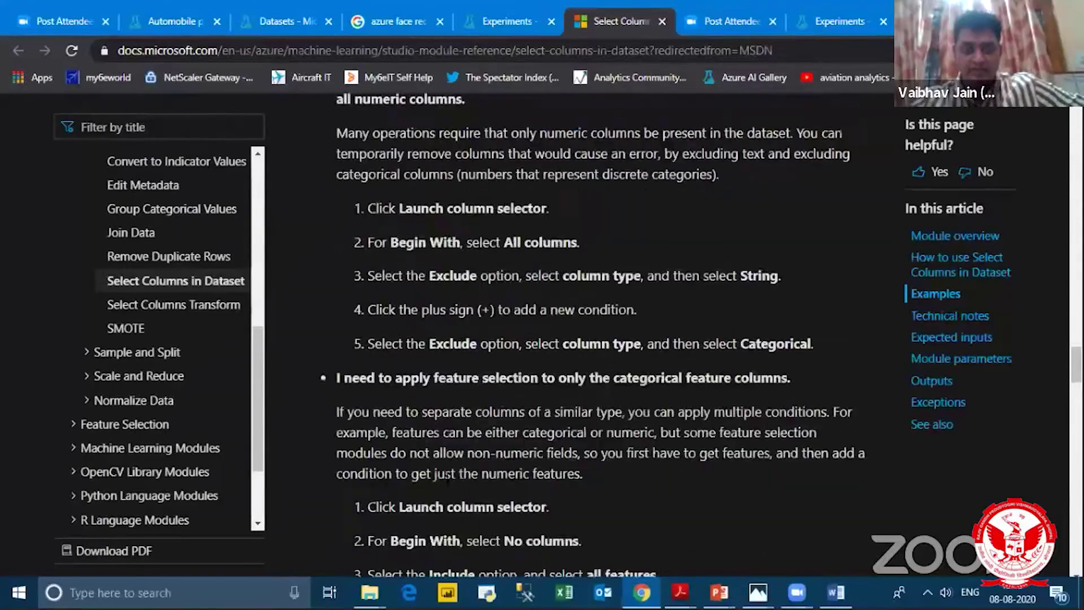
scroll(446, 473, down, 10)
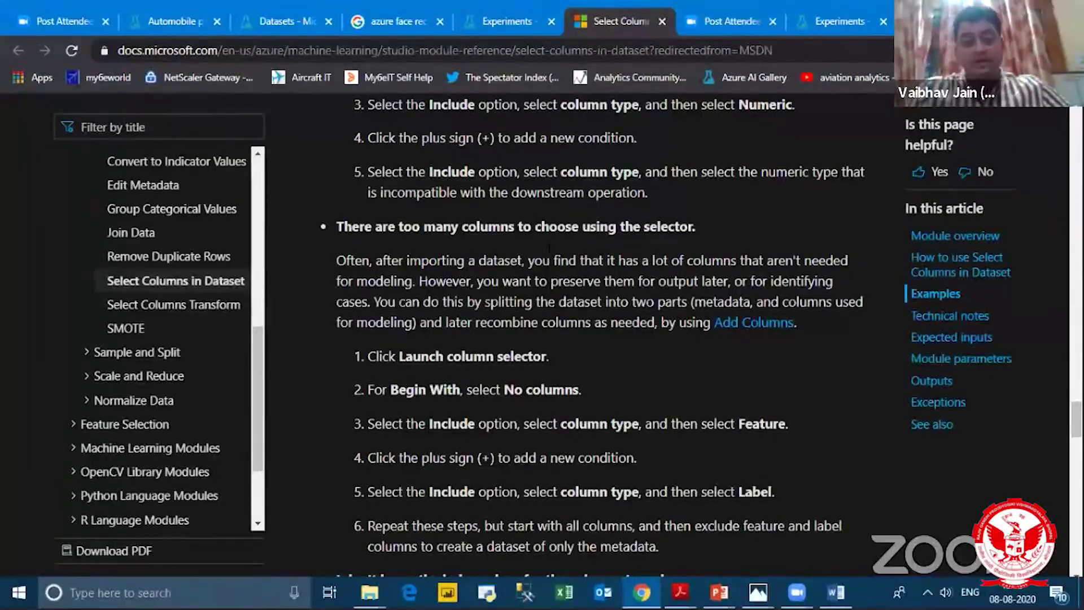
Step: Read the scenarios on having too many columns and finding column index values, including the Execute R Script example
scroll(561, 312, down, 5)
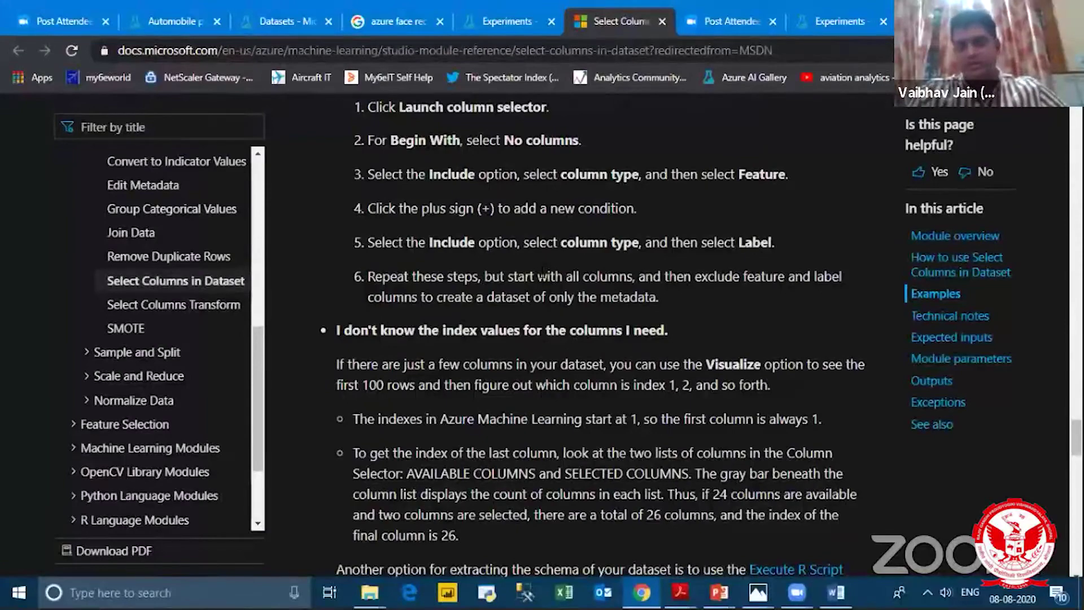
scroll(544, 272, down, 5)
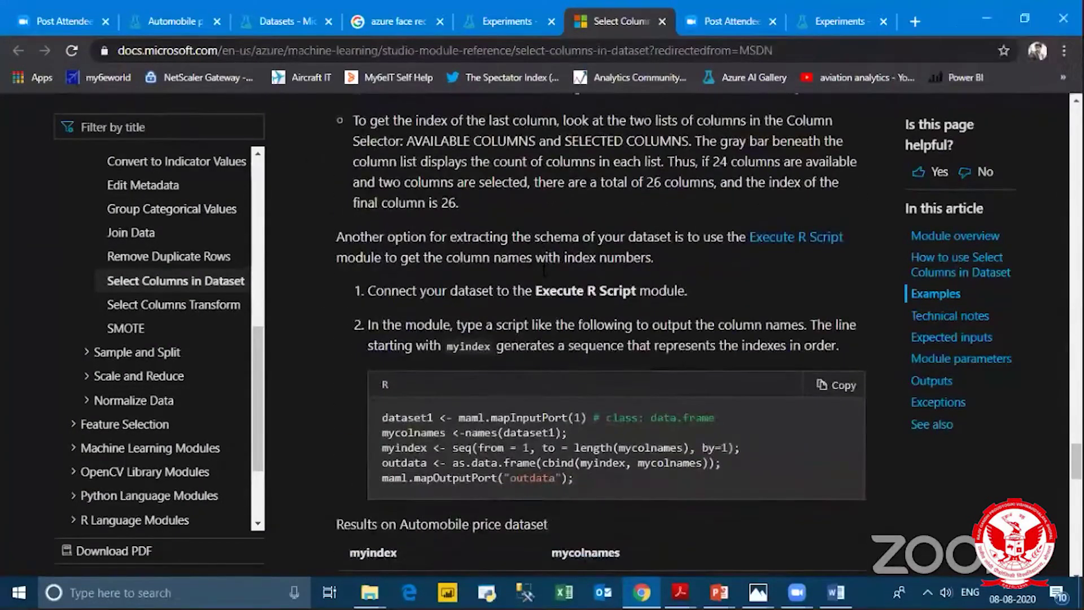
scroll(544, 271, down, 3)
drag(382, 250, 589, 316)
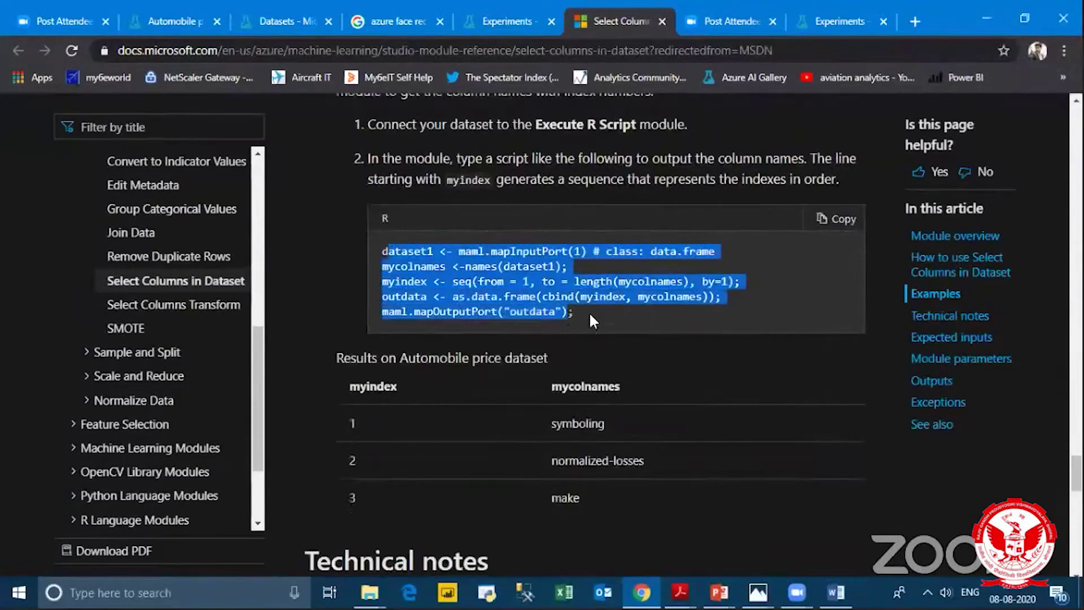
click(590, 317)
drag(523, 311, 547, 311)
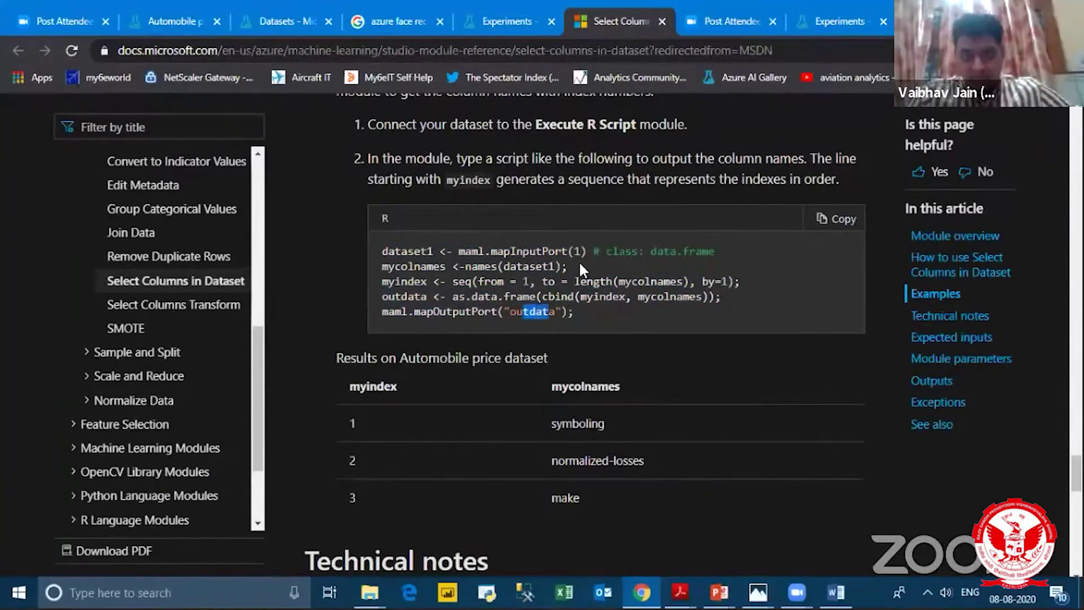
scroll(580, 268, up, 1)
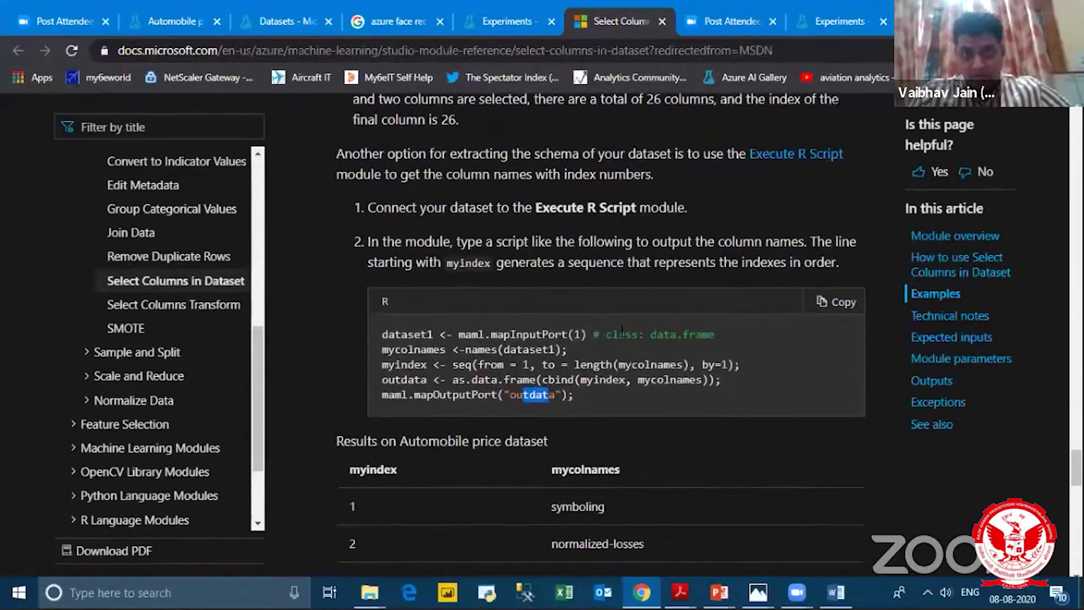
Step: Read from the Automobile price results table through Technical notes, Expected inputs, Module parameters and Outputs to Exceptions
scroll(622, 330, down, 5)
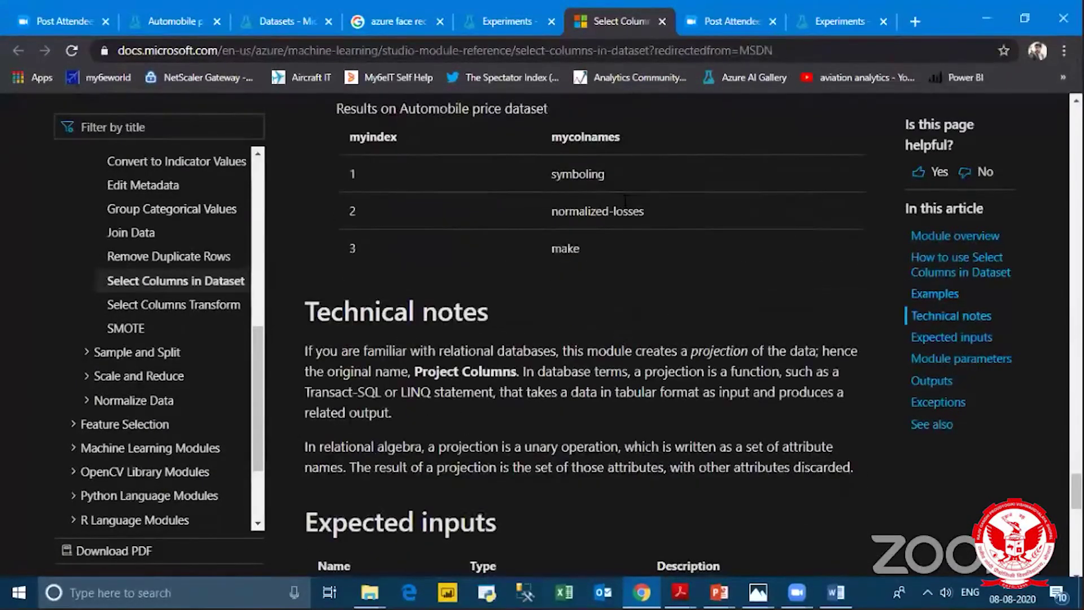
scroll(750, 361, down, 3)
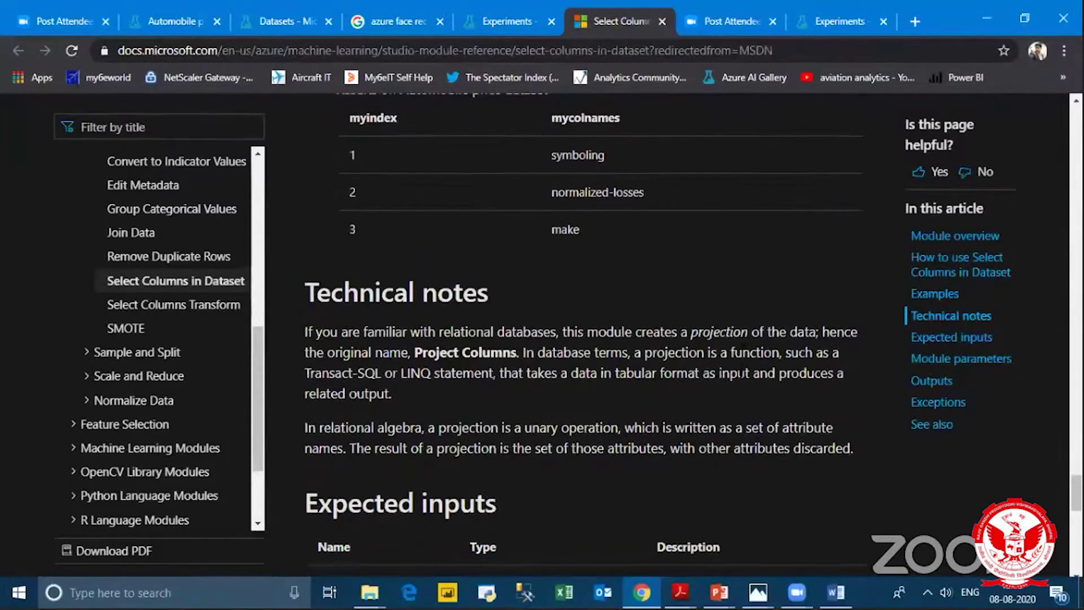
scroll(742, 373, down, 3)
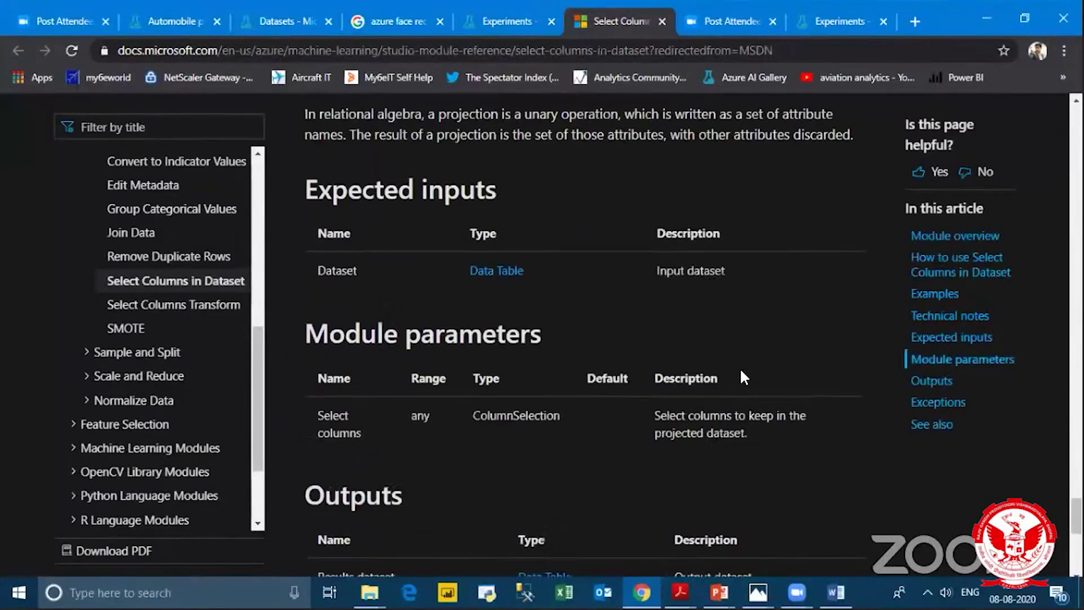
scroll(741, 373, down, 4)
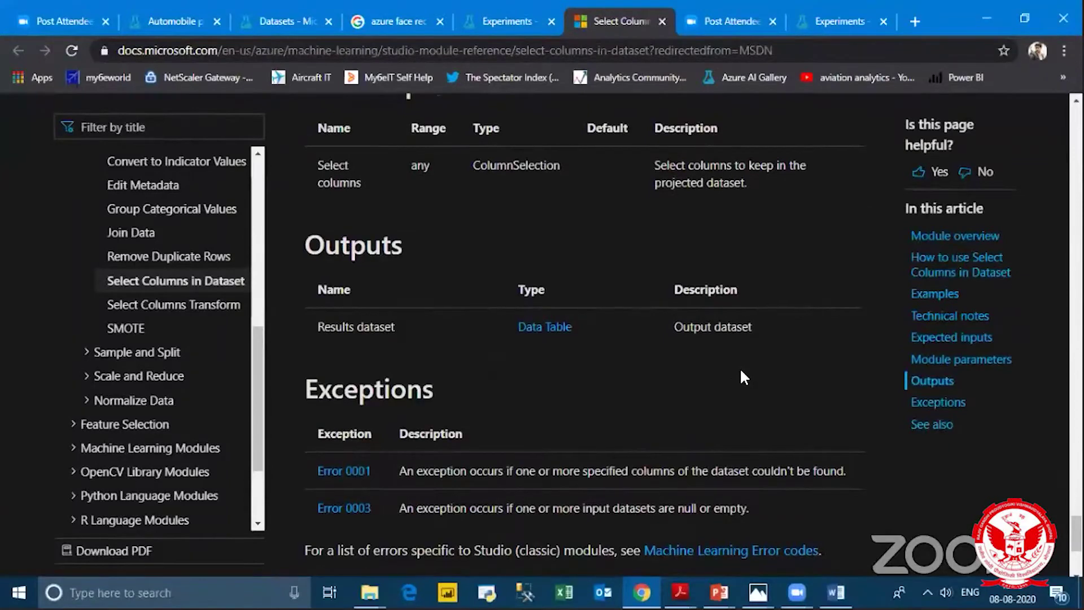
scroll(743, 377, down, 3)
drag(303, 223, 839, 347)
click(839, 347)
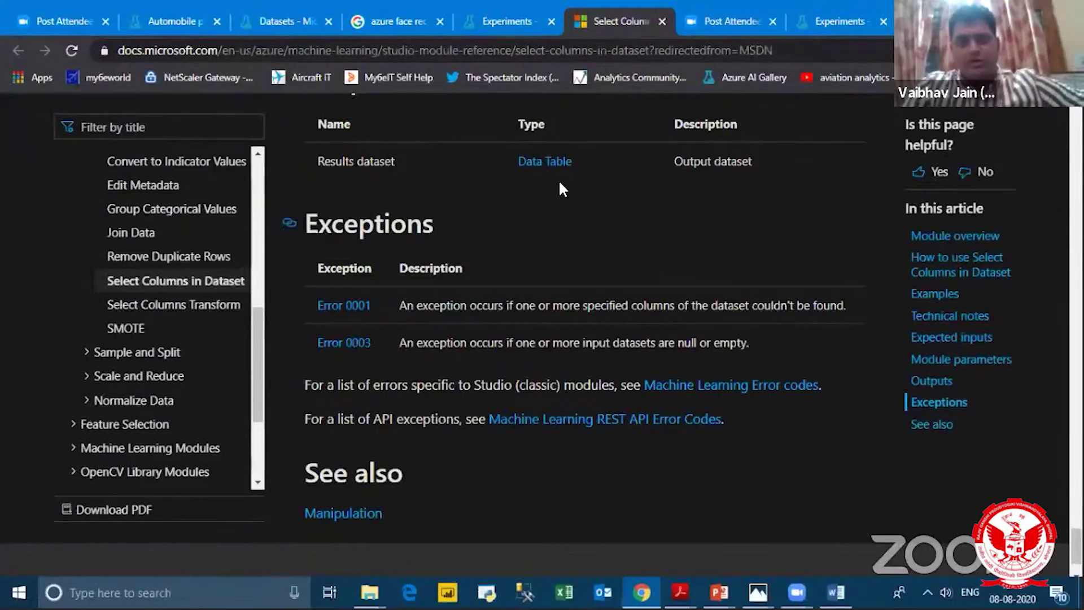
mouse_move(370, 591)
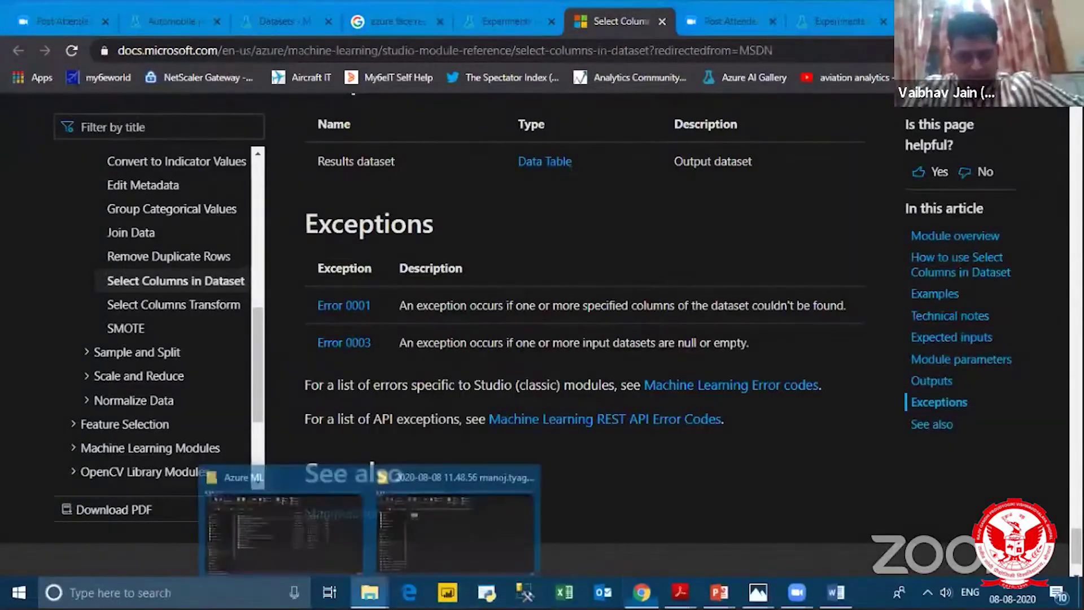
mouse_move(340, 548)
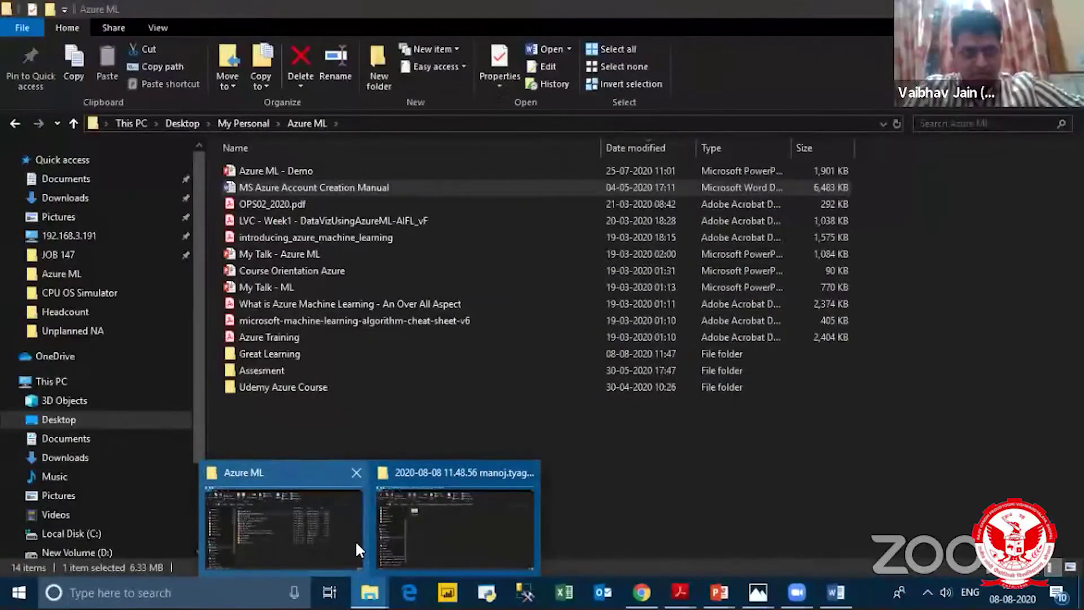
click(443, 524)
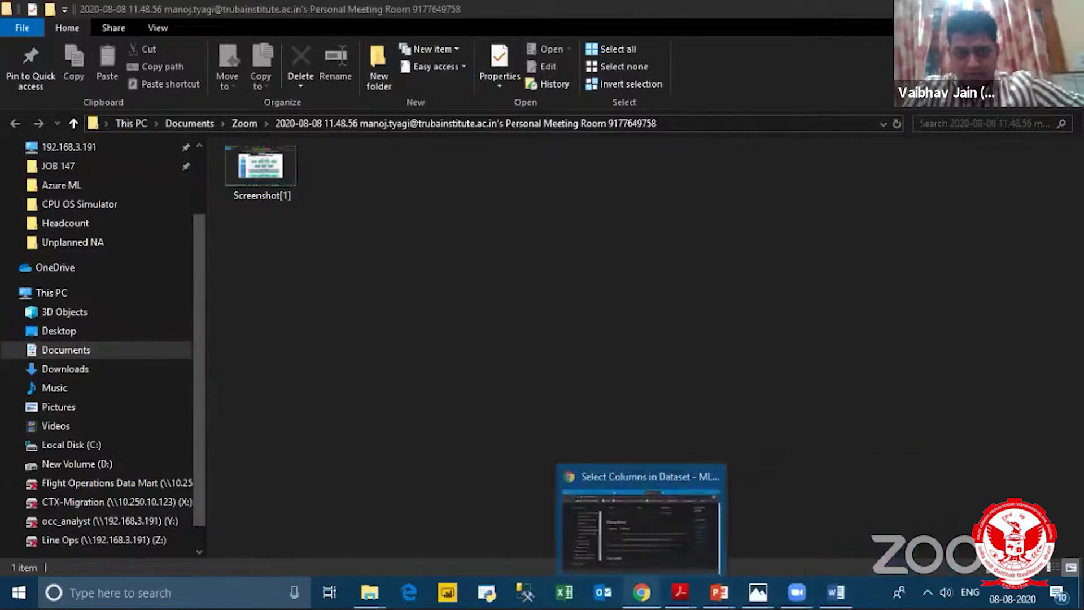
click(641, 592)
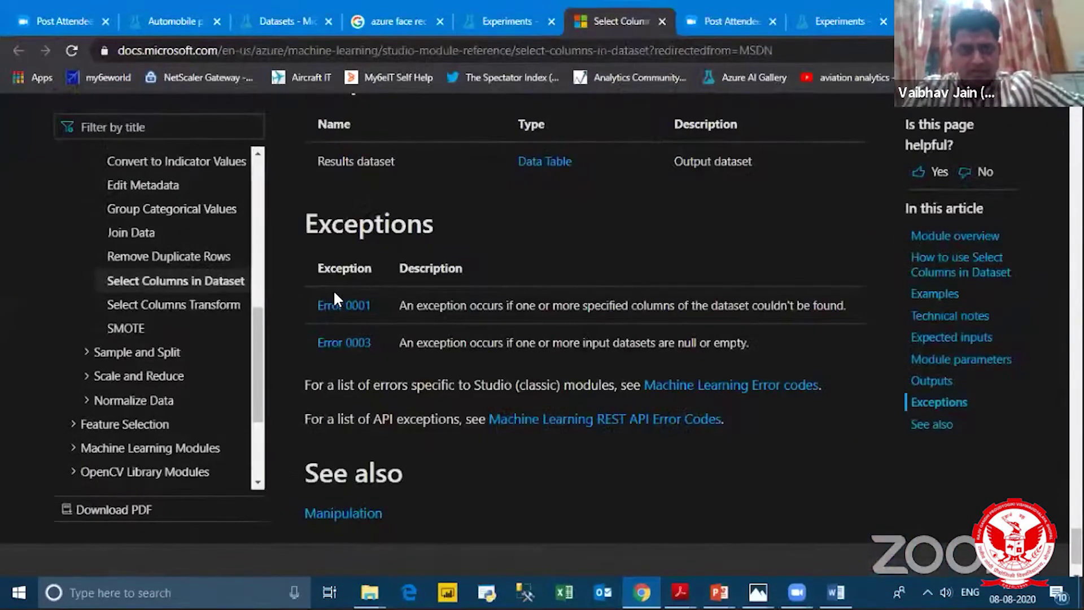
Step: Examine the Exceptions table, reading the descriptions of Error 0001 and Error 0003
scroll(482, 283, up, 3)
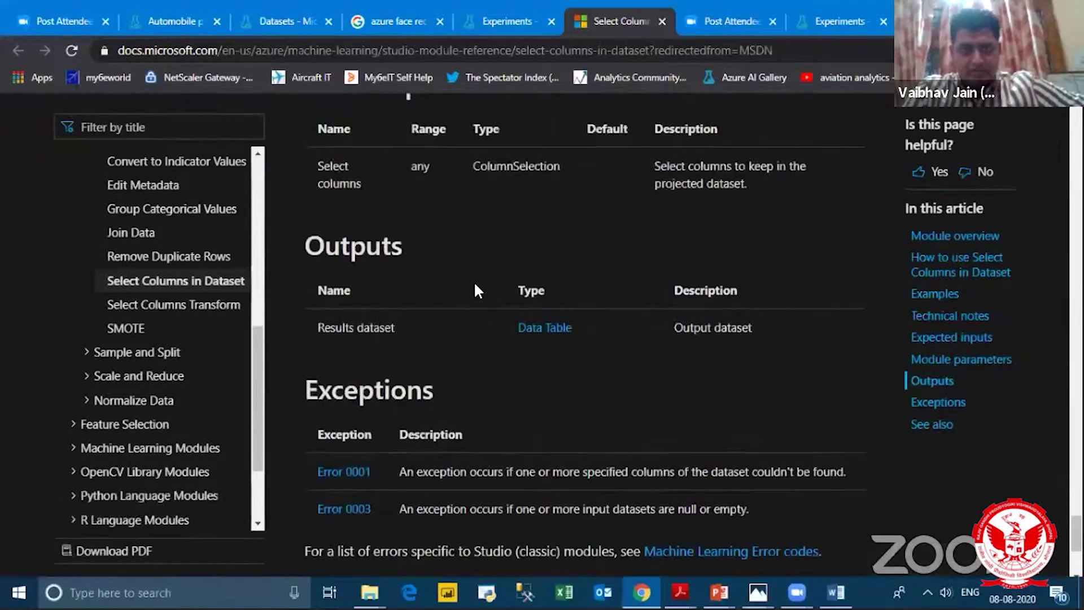
scroll(477, 265, down, 3)
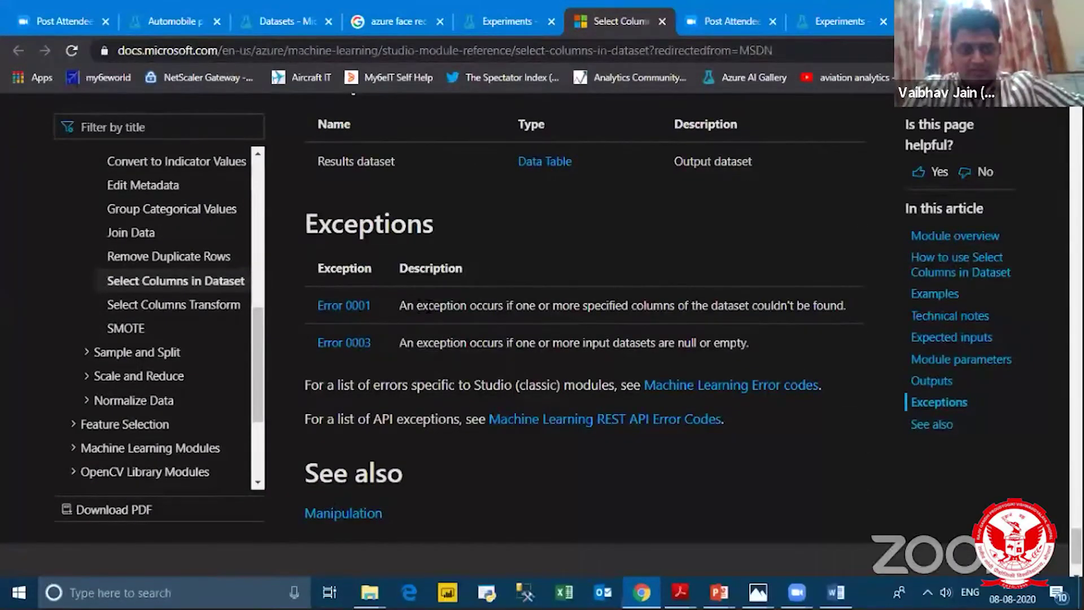
drag(574, 305, 847, 305)
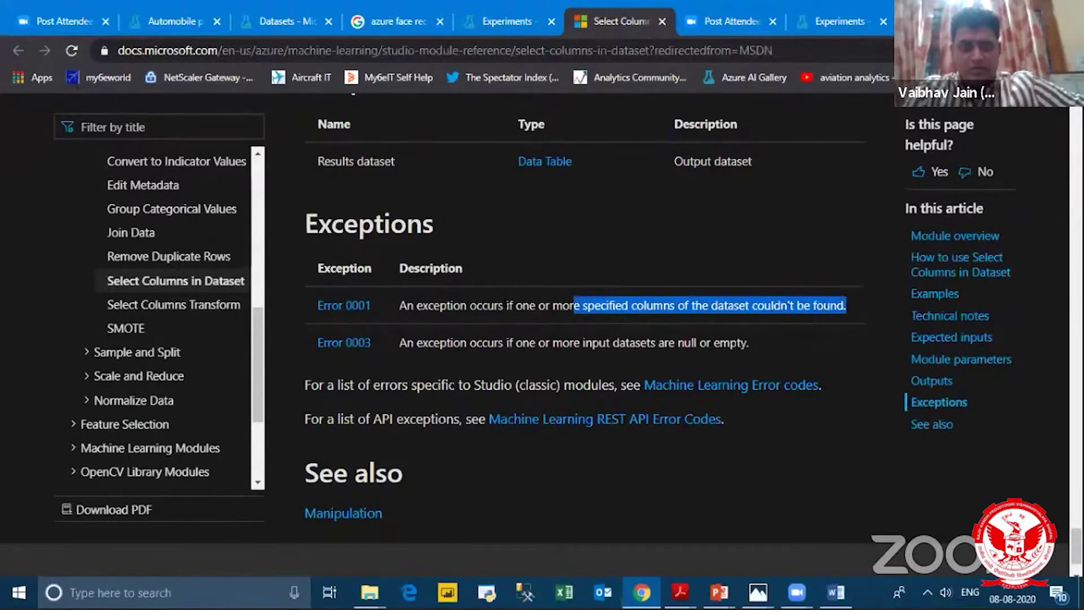
drag(503, 306, 569, 305)
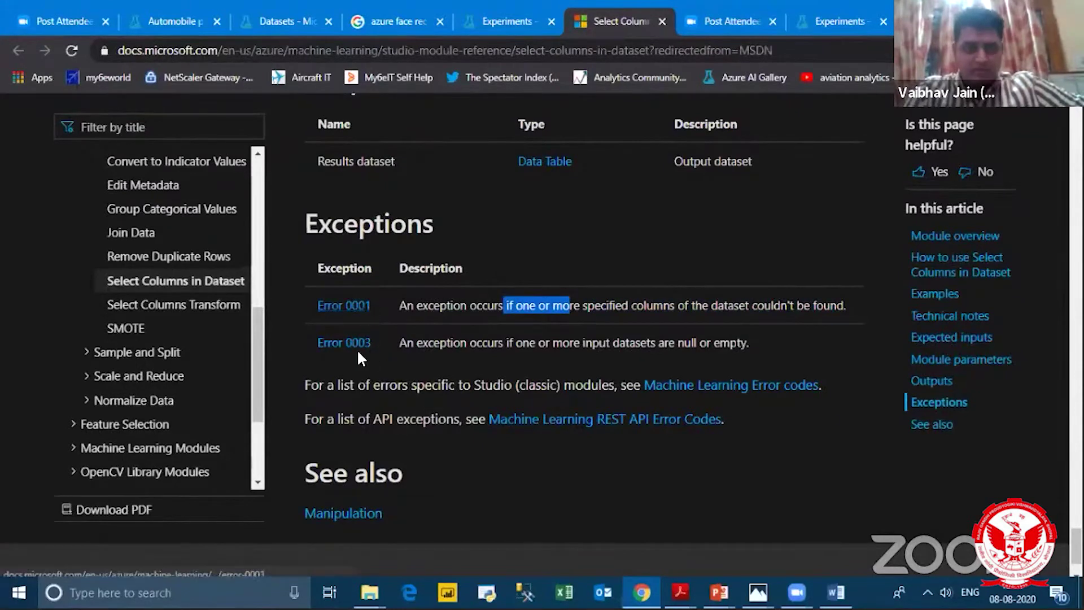
drag(440, 343, 502, 350)
click(502, 350)
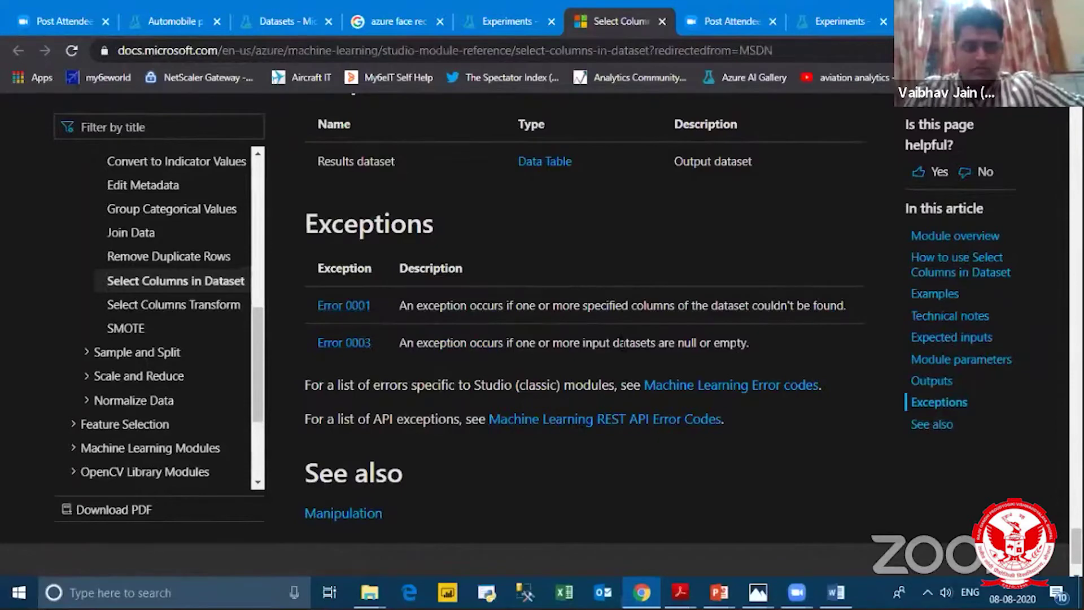
drag(749, 342, 620, 342)
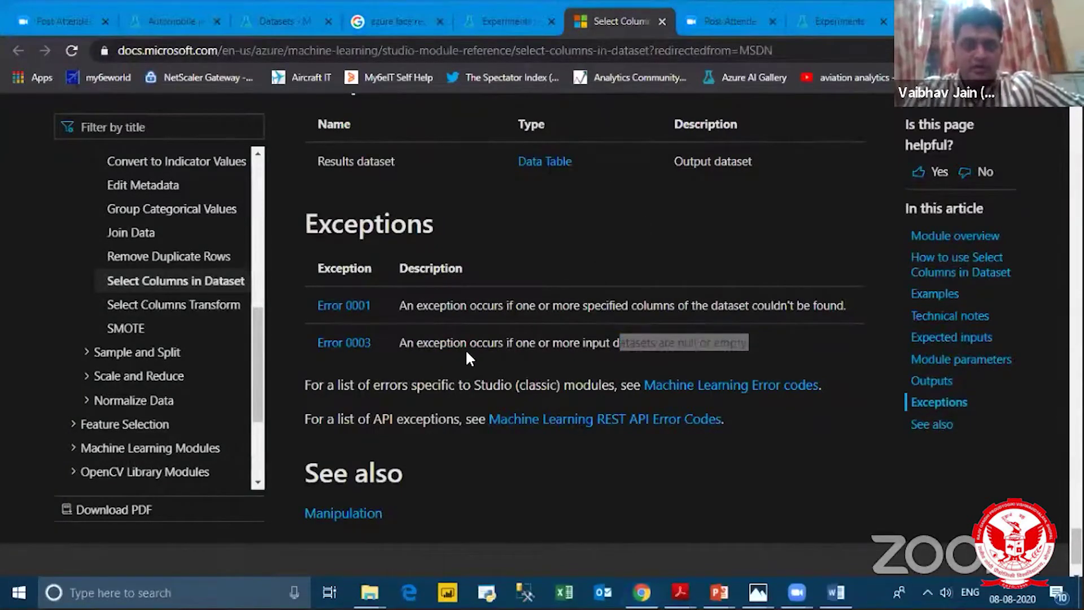
drag(440, 343, 723, 318)
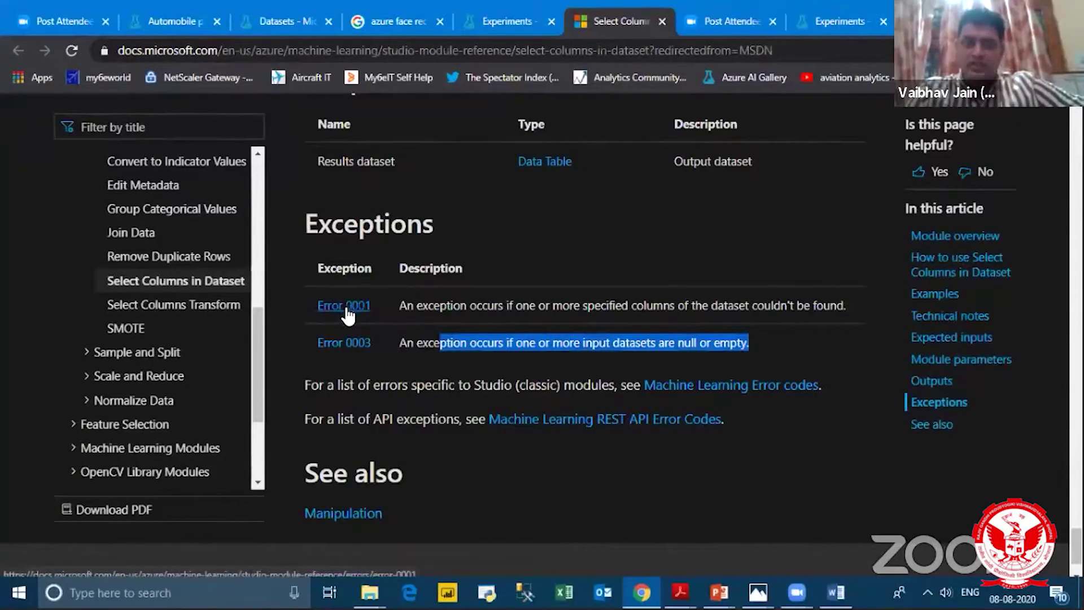
drag(583, 306, 824, 322)
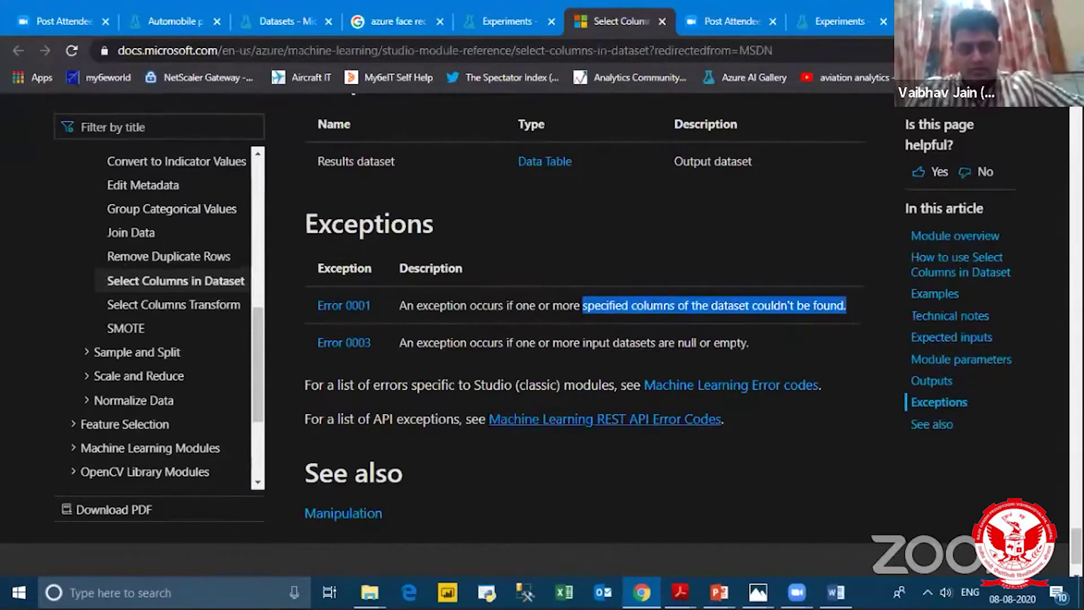
scroll(466, 350, up, 5)
scroll(408, 280, down, 6)
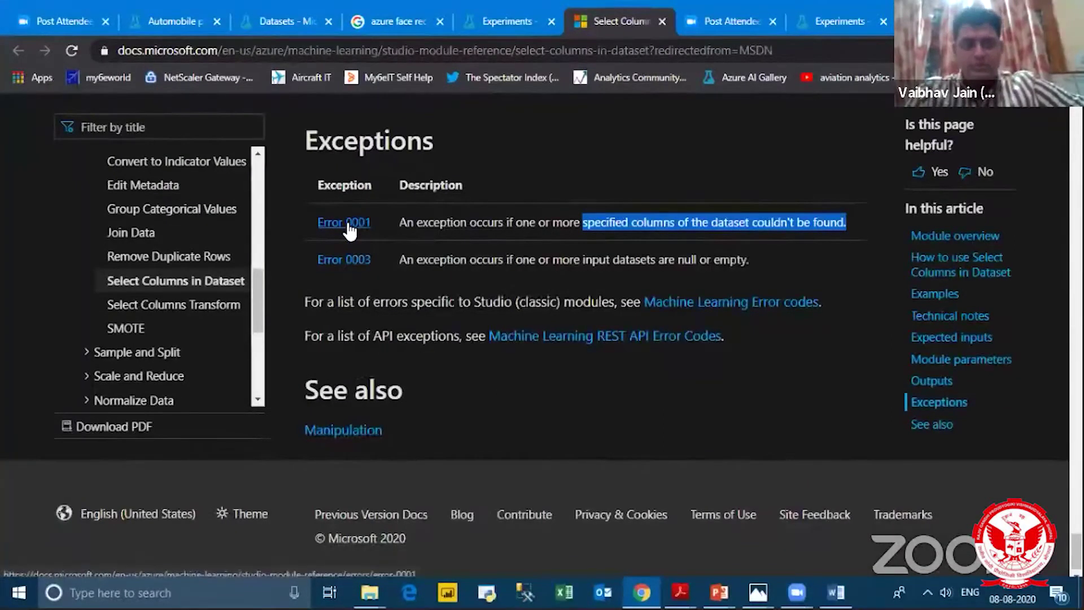
Step: Go back through the Select Columns in Dataset article to its title and introductory note
scroll(348, 232, up, 6)
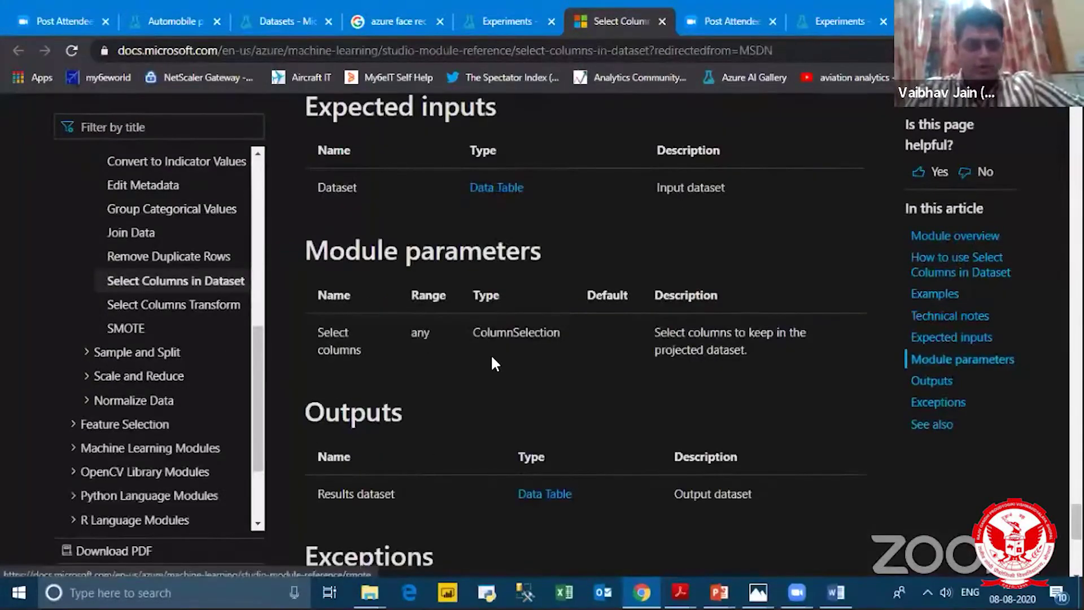
scroll(490, 351, up, 15)
scroll(490, 352, up, 15)
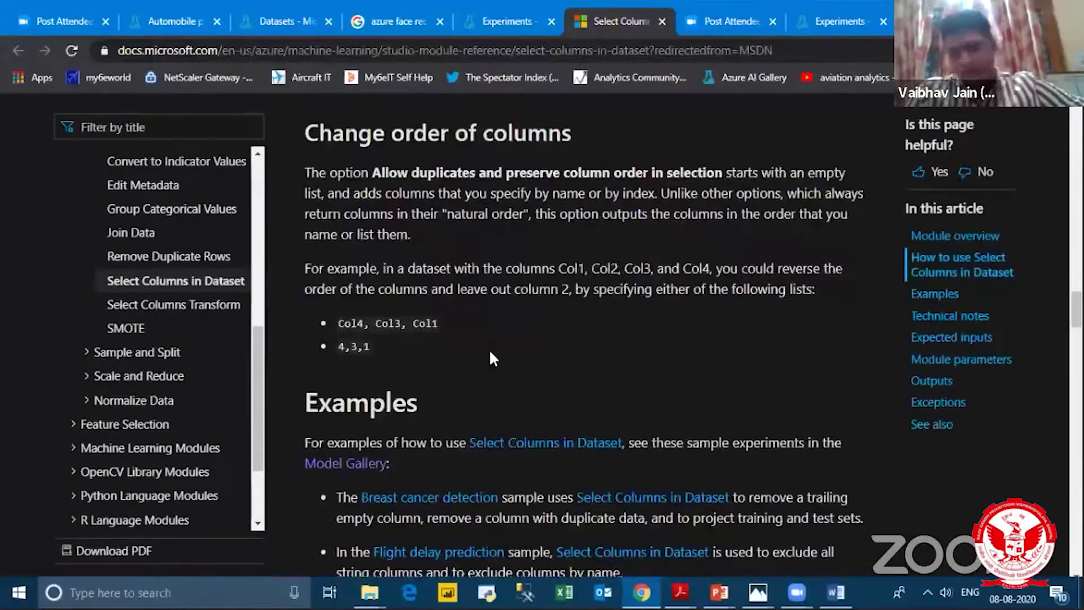
scroll(490, 355, up, 15)
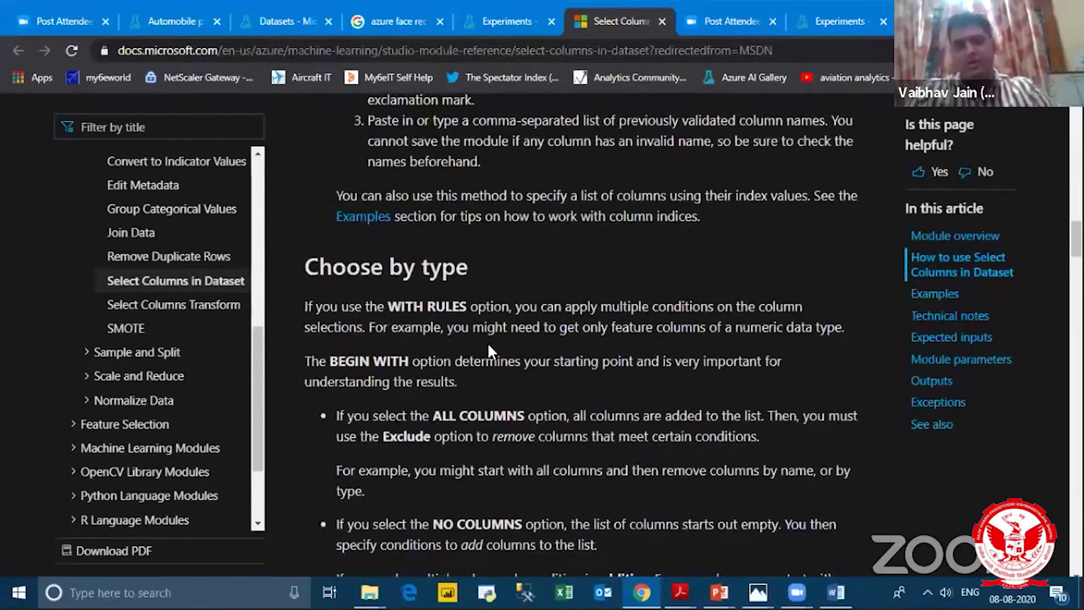
scroll(489, 349, up, 10)
scroll(603, 136, up, 8)
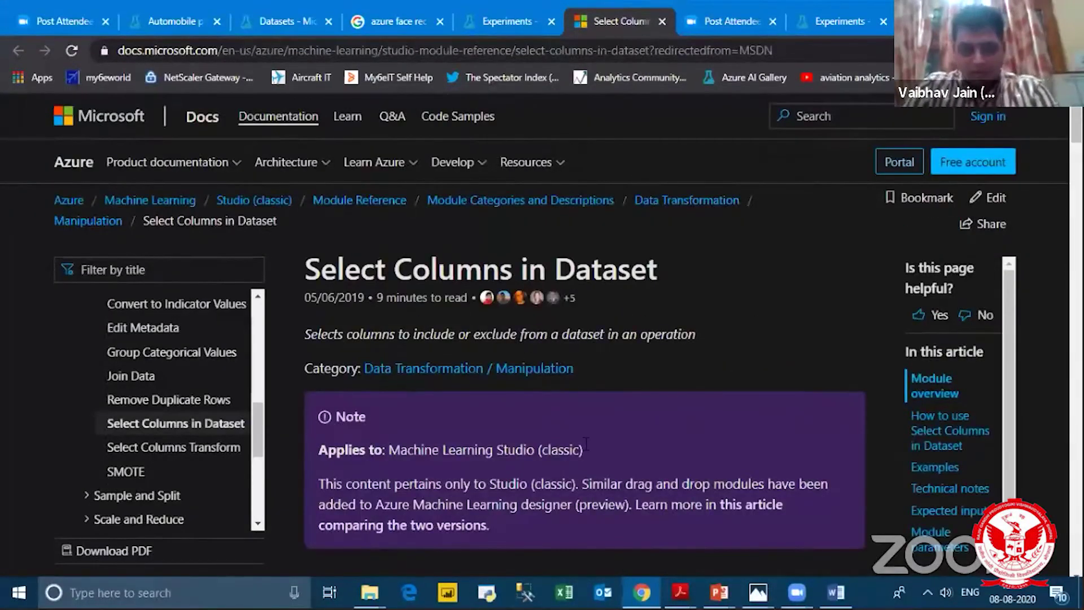
Step: Switch to File Explorer and open the Covid-19-master folder inside Downloads, DS Projects, Covid-19-Prediction
click(493, 523)
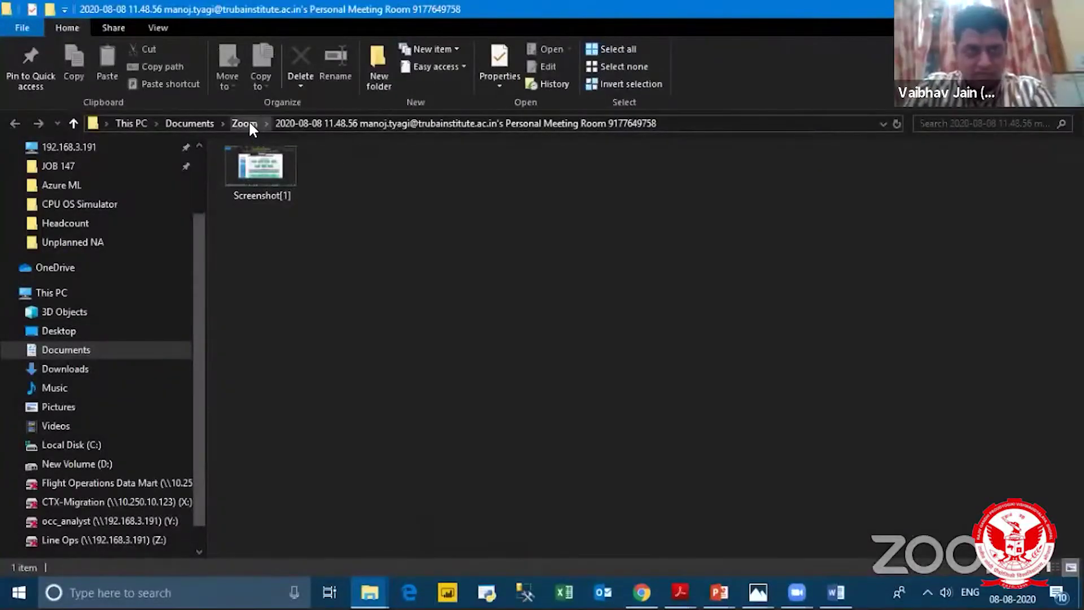
click(65, 368)
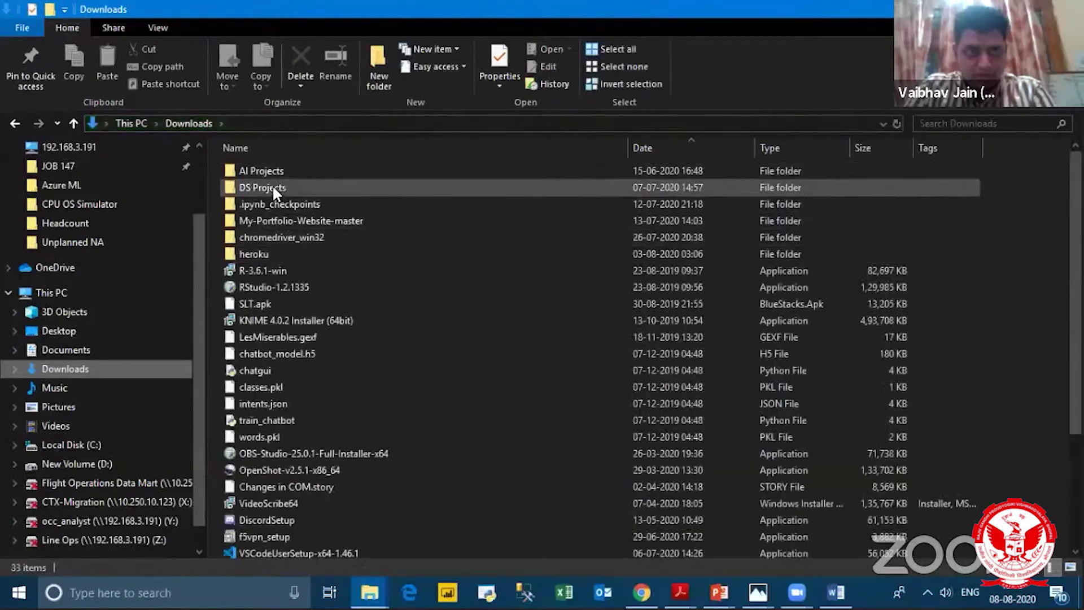
click(273, 188)
double_click(273, 187)
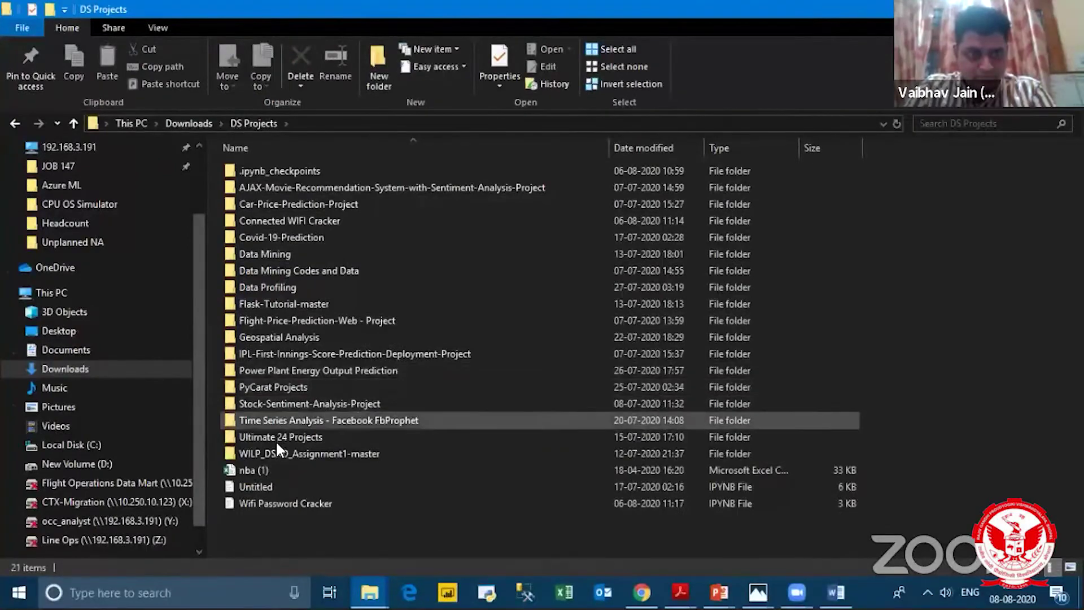
double_click(279, 238)
double_click(282, 171)
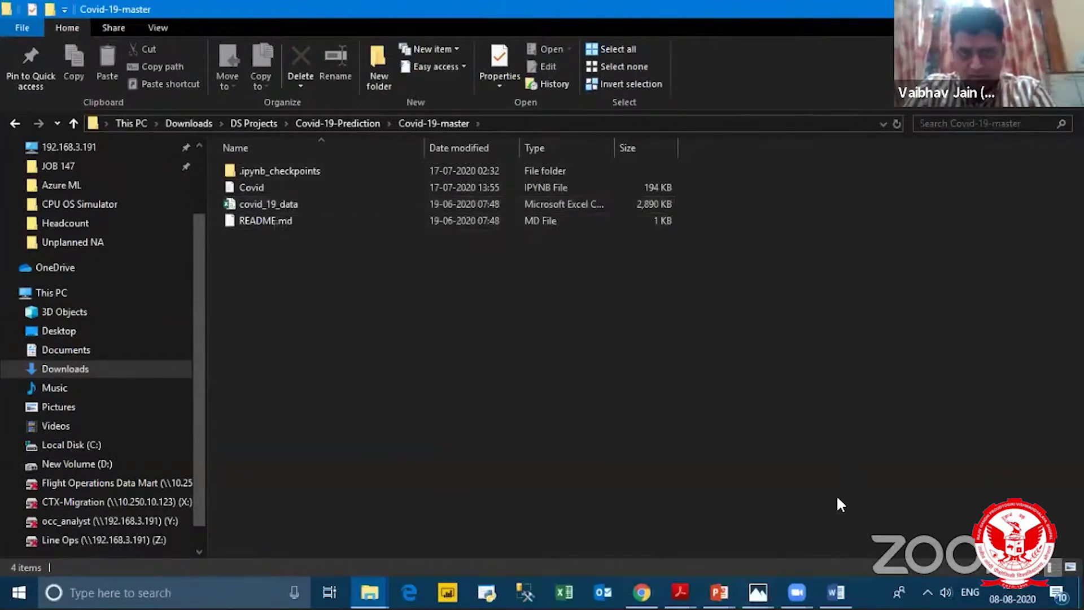
Step: Switch back to the Azure ML Studio experiment in Chrome and delete the NBA Test dataset and the Summarize Data module
click(642, 591)
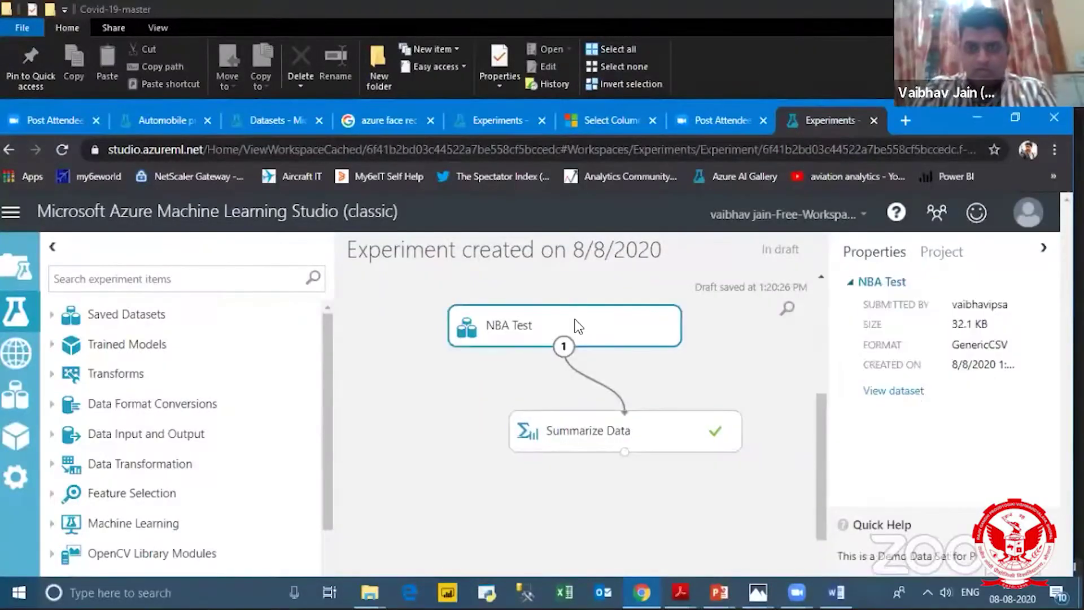
key(Delete)
click(580, 431)
key(Delete)
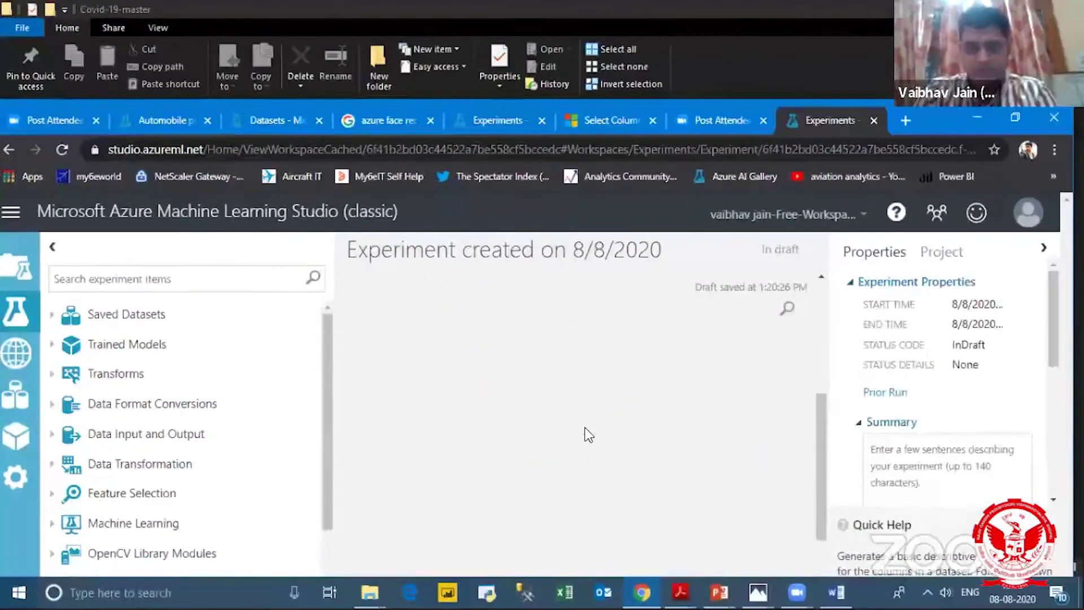
Step: Leave the experiment without saving its changes and open the workspace's datasets list
click(12, 406)
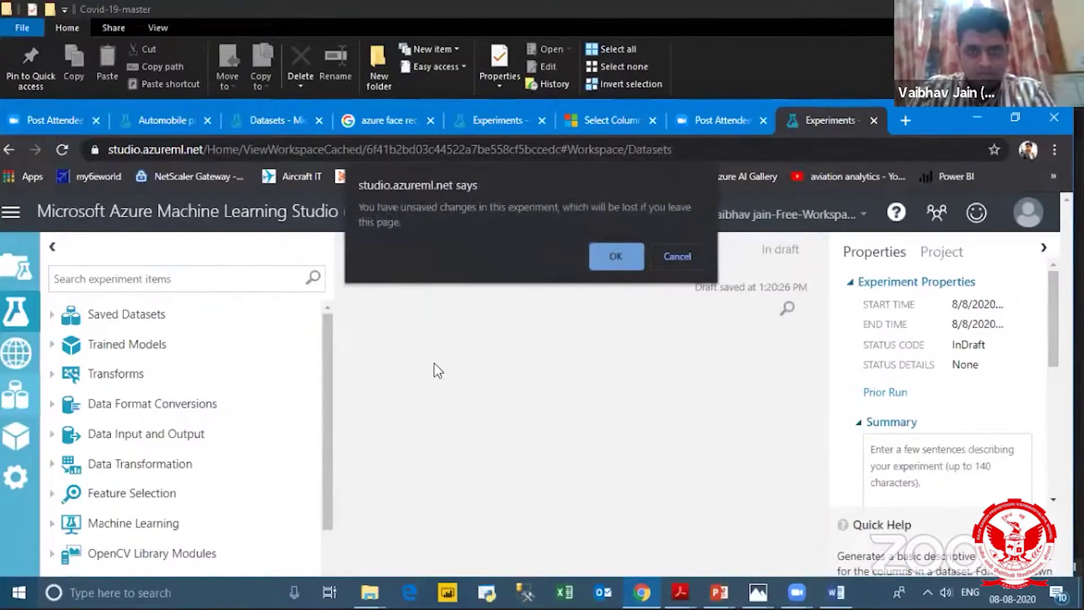
key(Return)
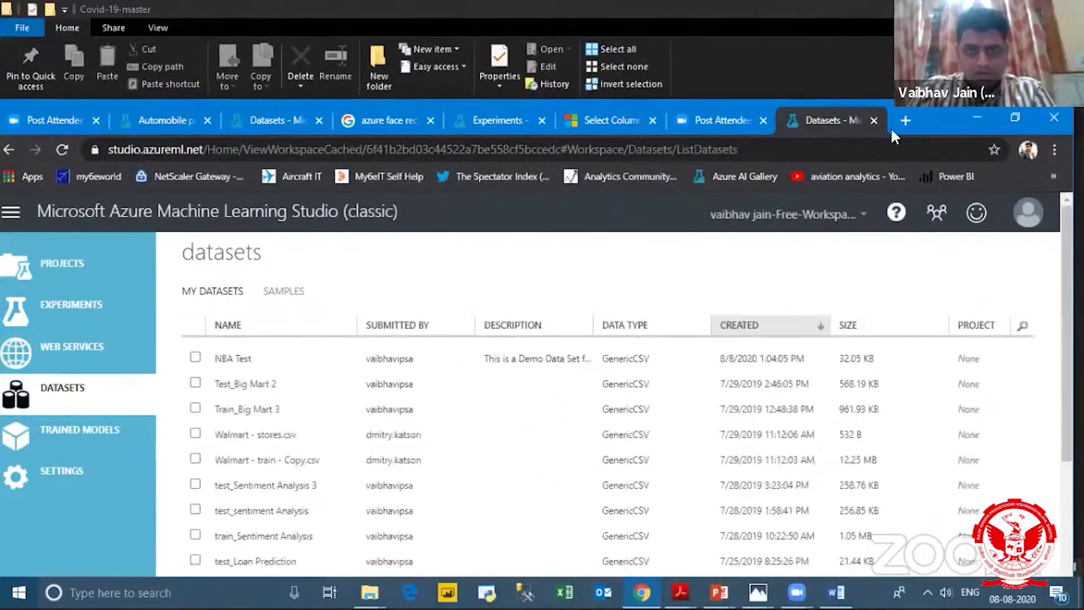
Step: Maximize the browser window, start a new dataset upload from a local file, and browse for the data file
double_click(925, 116)
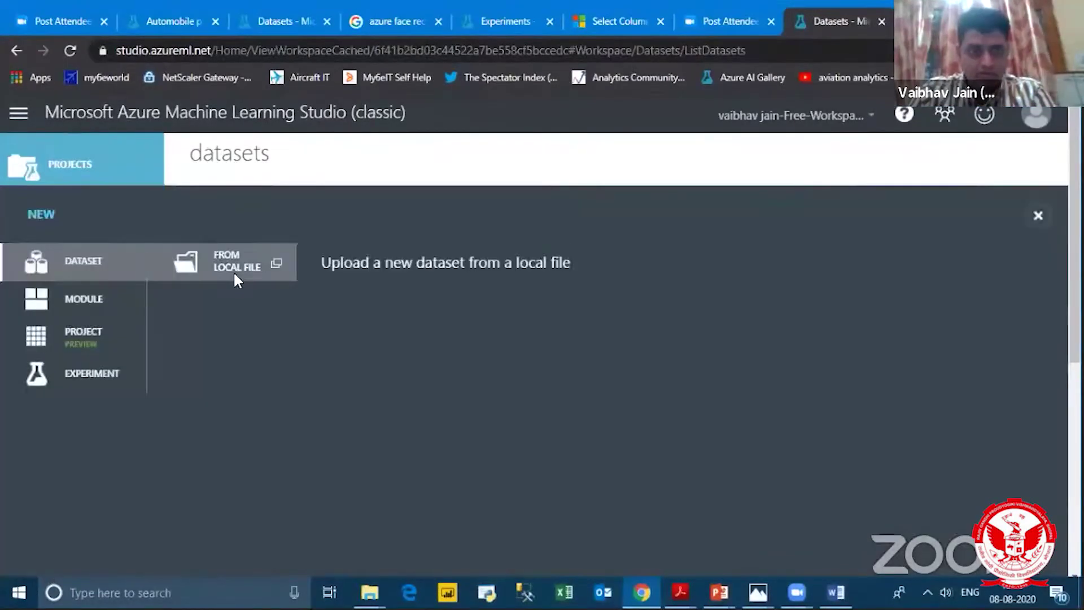
click(234, 272)
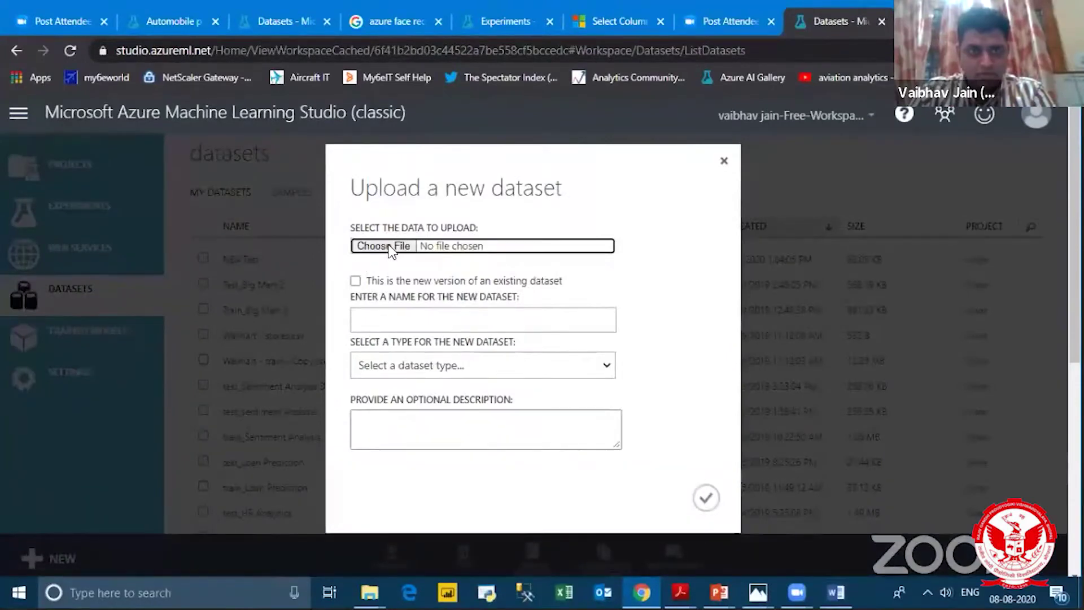
click(392, 247)
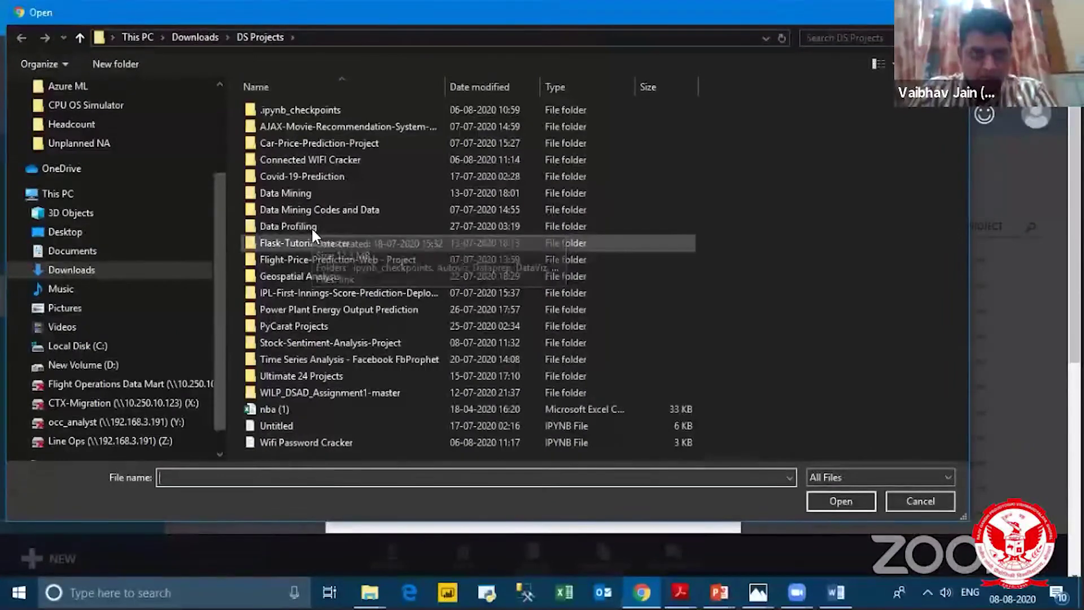
Step: Select the covid_19_data file in Covid-19-Prediction, Covid-19-master and widen the Type column to read its full file type
double_click(318, 175)
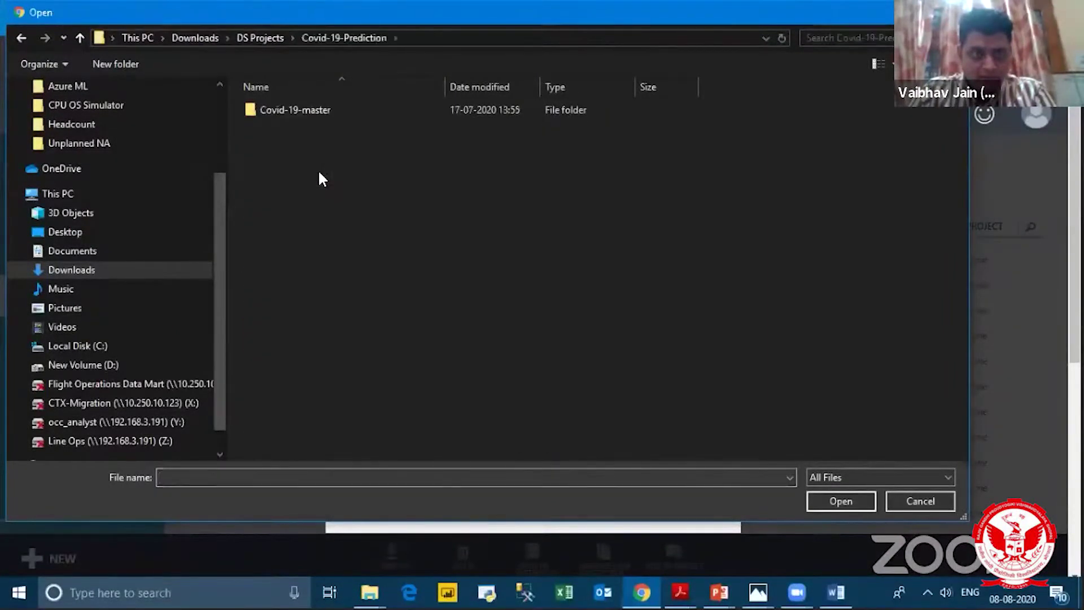
double_click(310, 109)
click(302, 144)
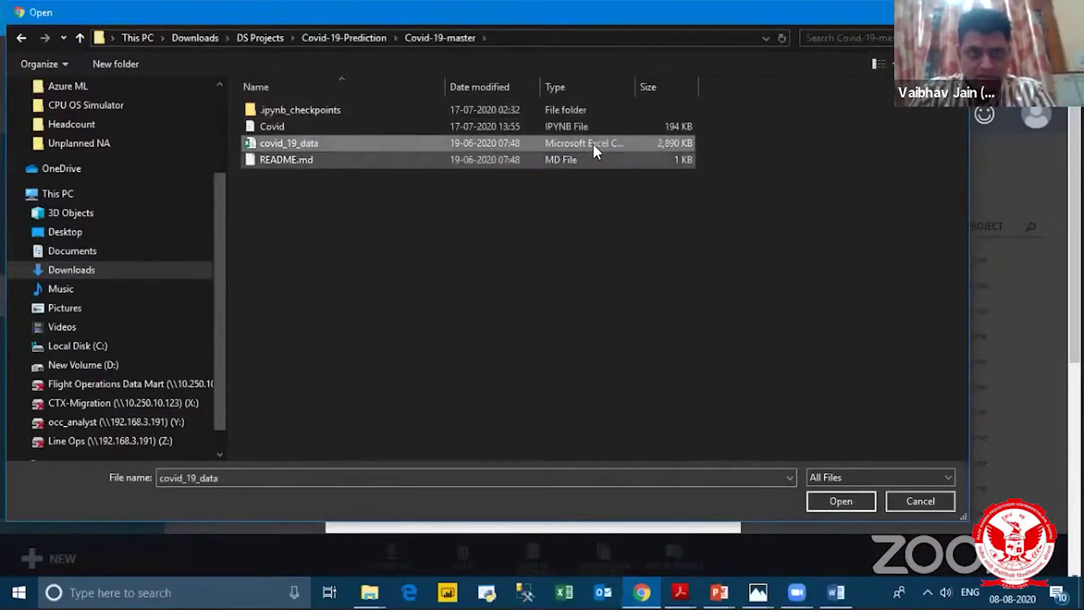
drag(631, 96, 744, 100)
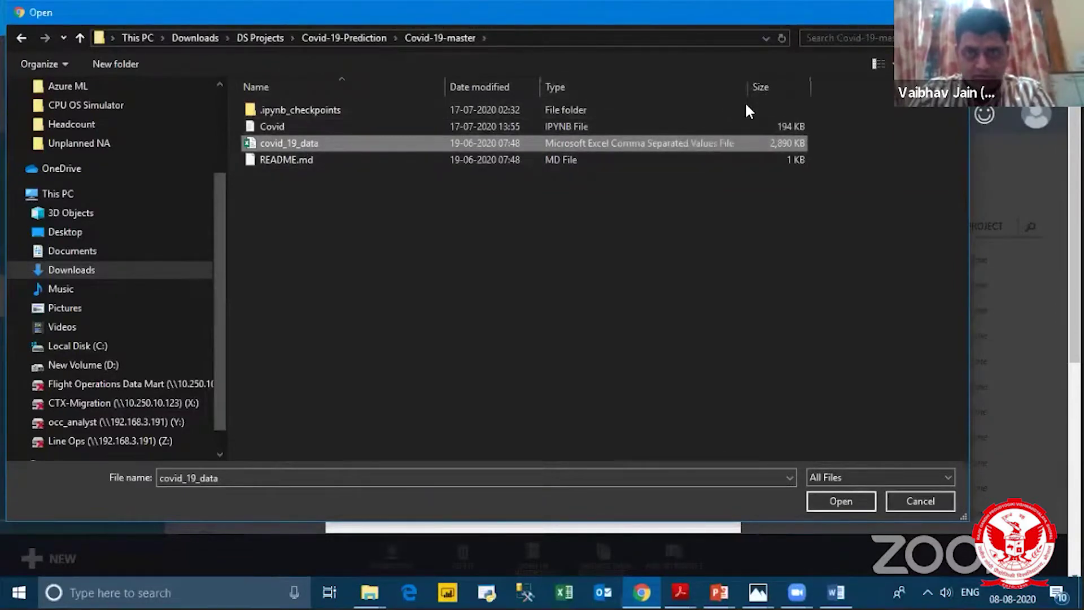
Step: Upload the covid_19_data.csv file as a new dataset of type Generic CSV File with a header (.csv)
click(842, 503)
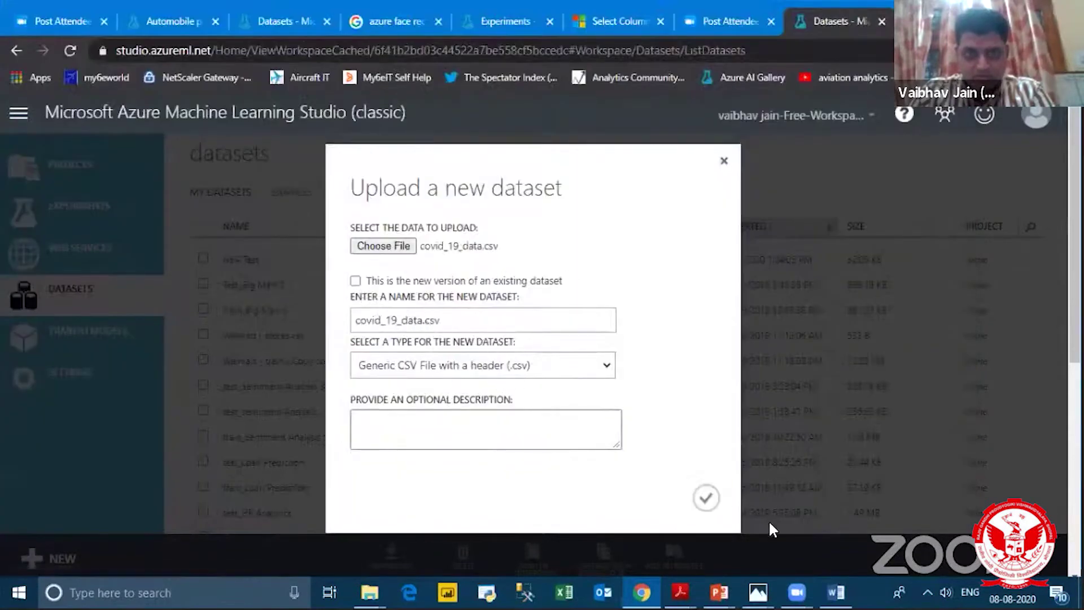
click(706, 499)
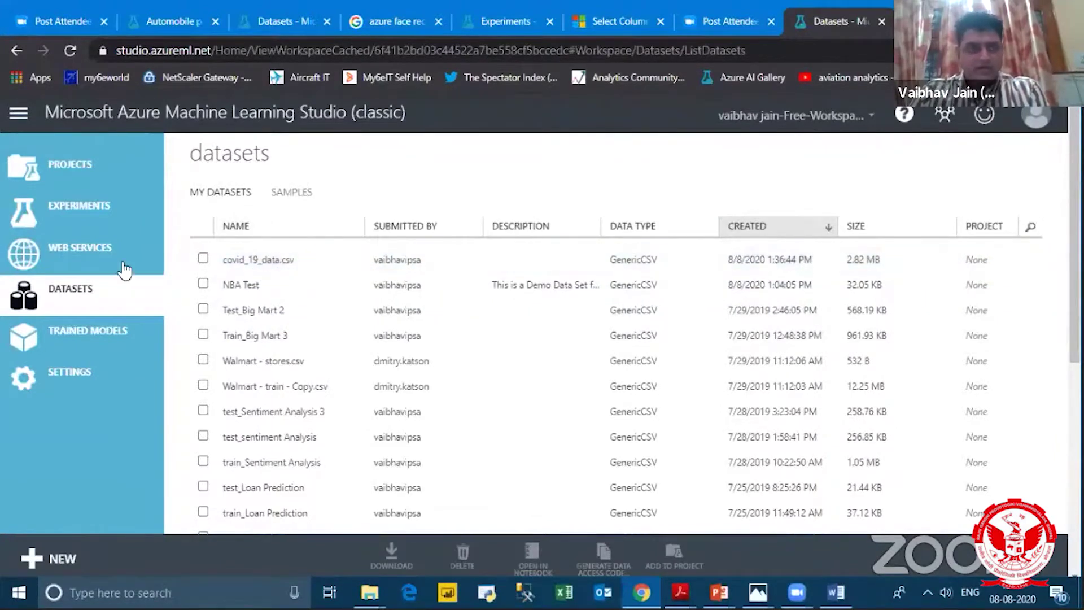
Step: Open the experiment "Experiment created on 8/8/2020" and delete its NBA Test and Summarize Data modules
click(93, 214)
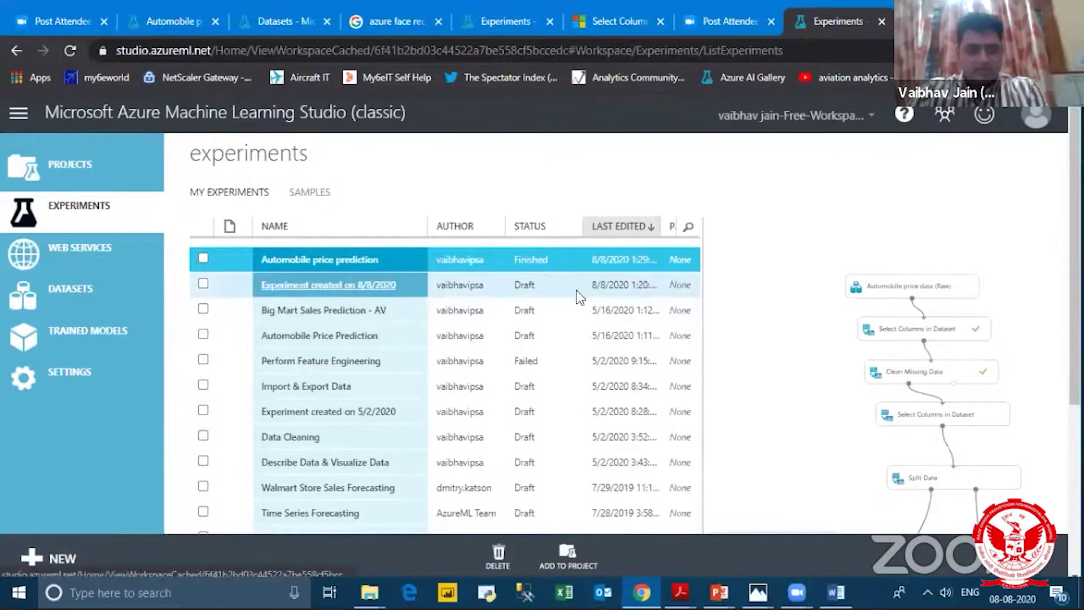
click(380, 283)
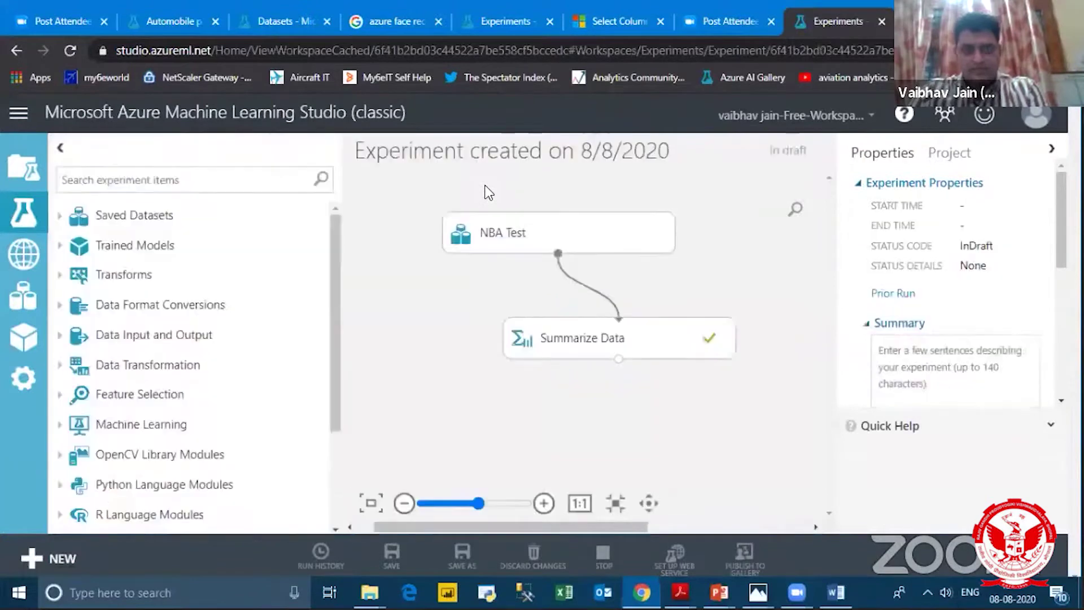
click(558, 234)
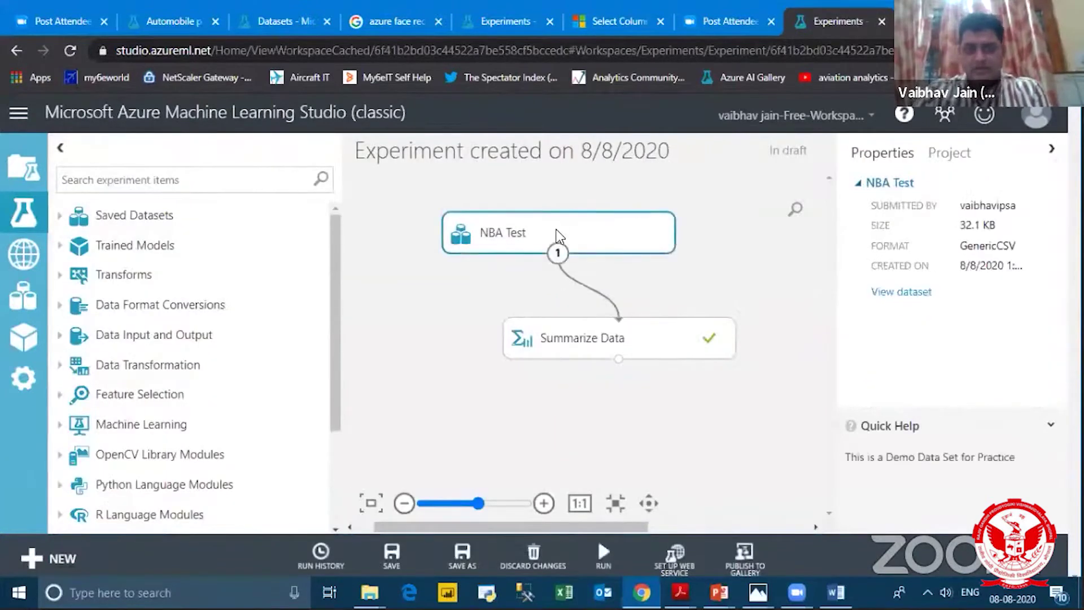
key(Delete)
click(588, 358)
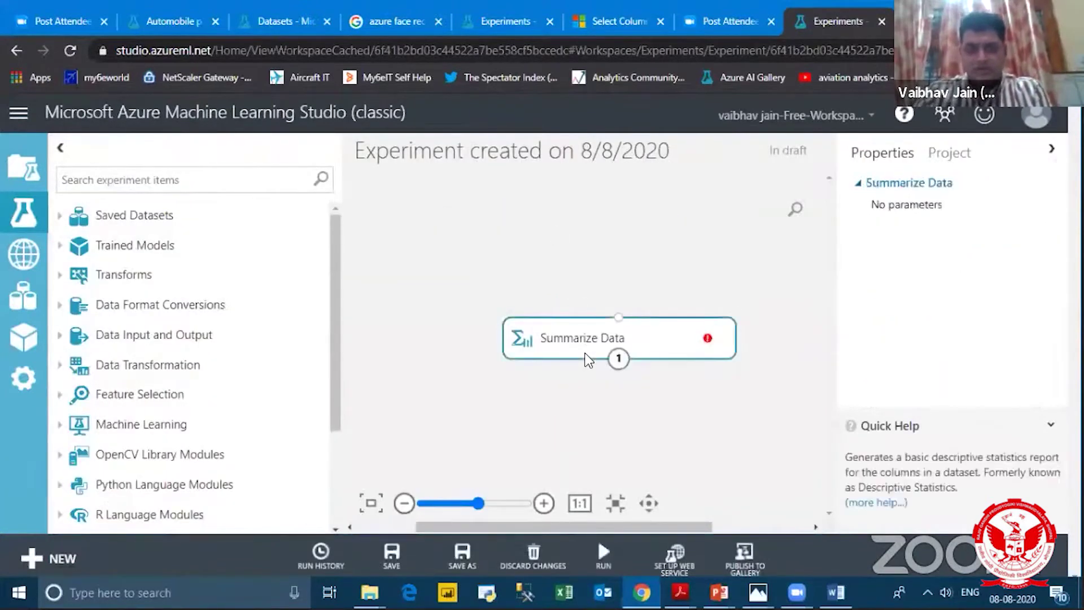
key(Delete)
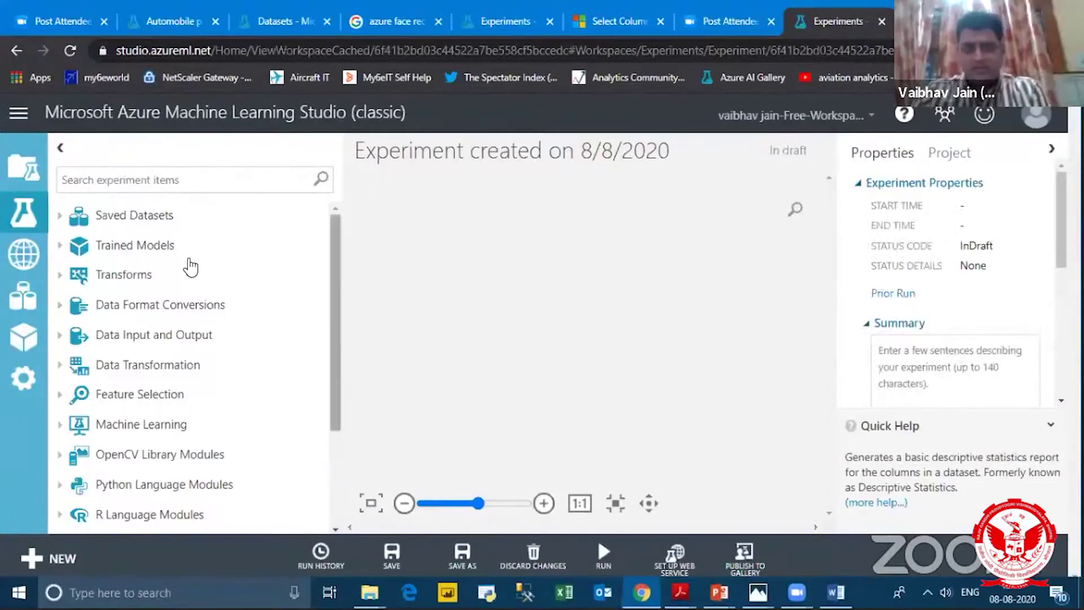
Step: Place the saved covid_19_data.csv dataset near the top of the empty experiment canvas
click(60, 217)
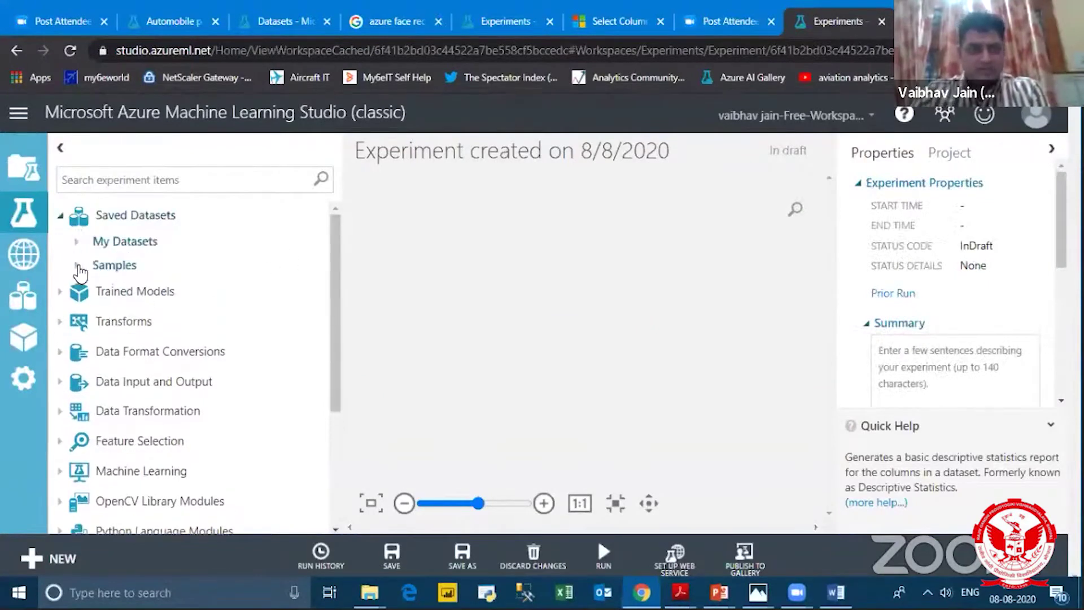
click(78, 242)
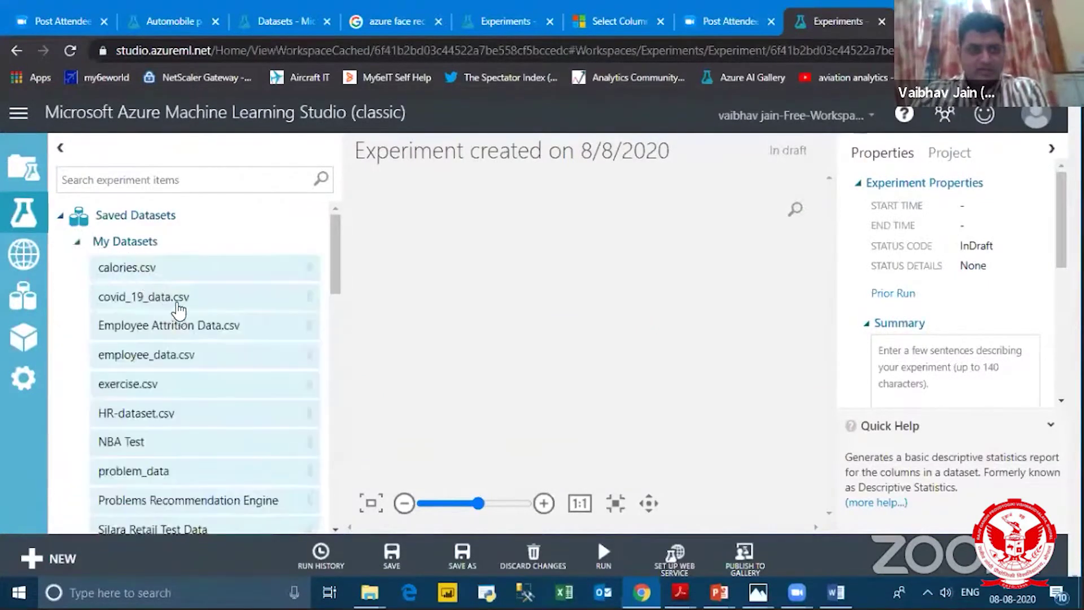
drag(151, 305, 575, 236)
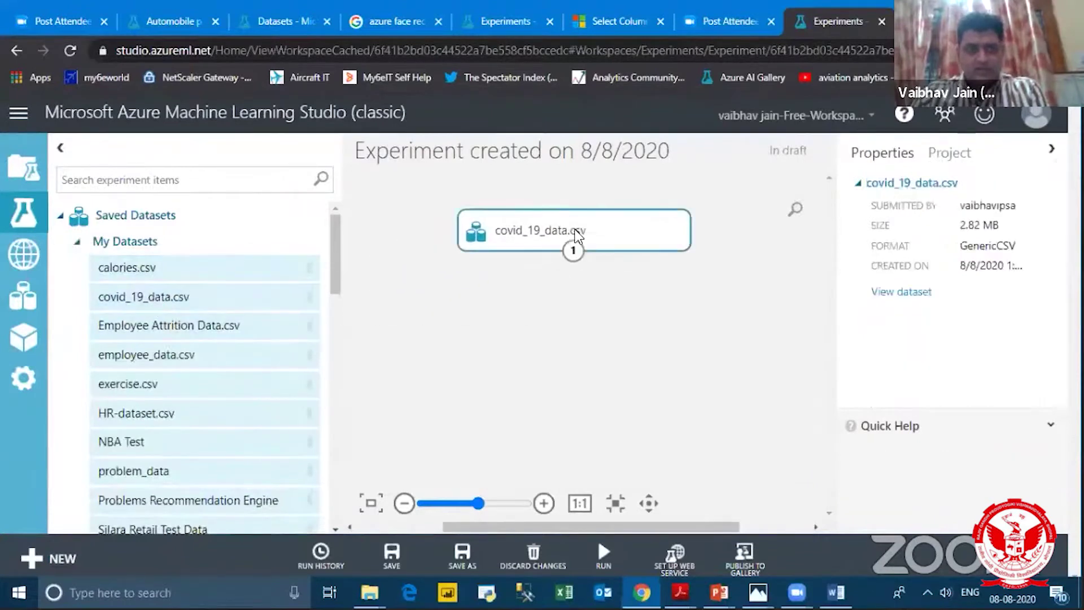
Step: Visualize the covid_19_data.csv dataset and examine its row count and all its columns
right_click(516, 230)
mouse_move(621, 350)
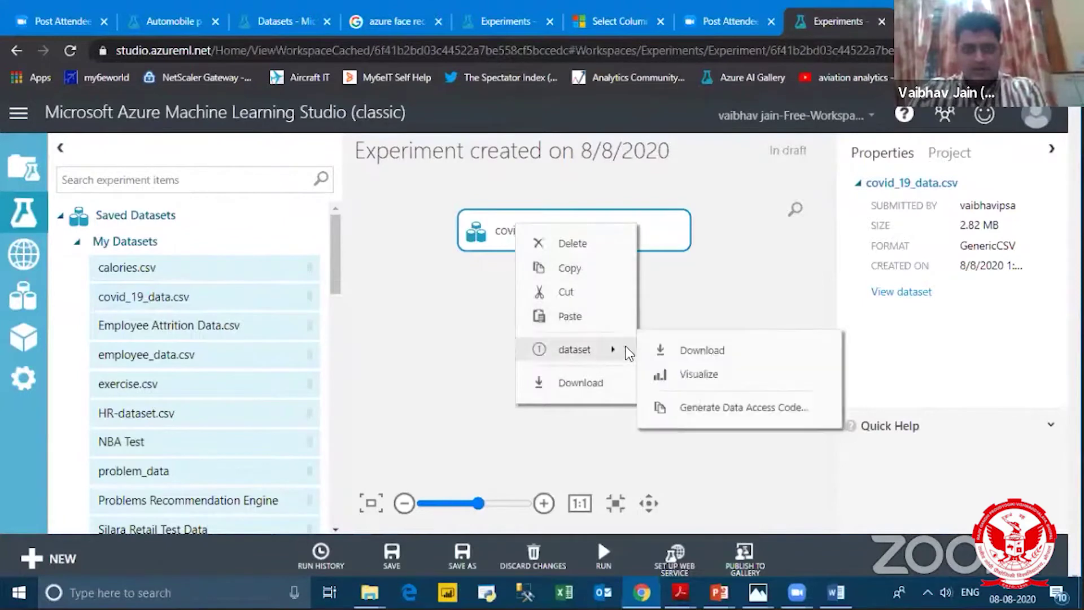
click(698, 375)
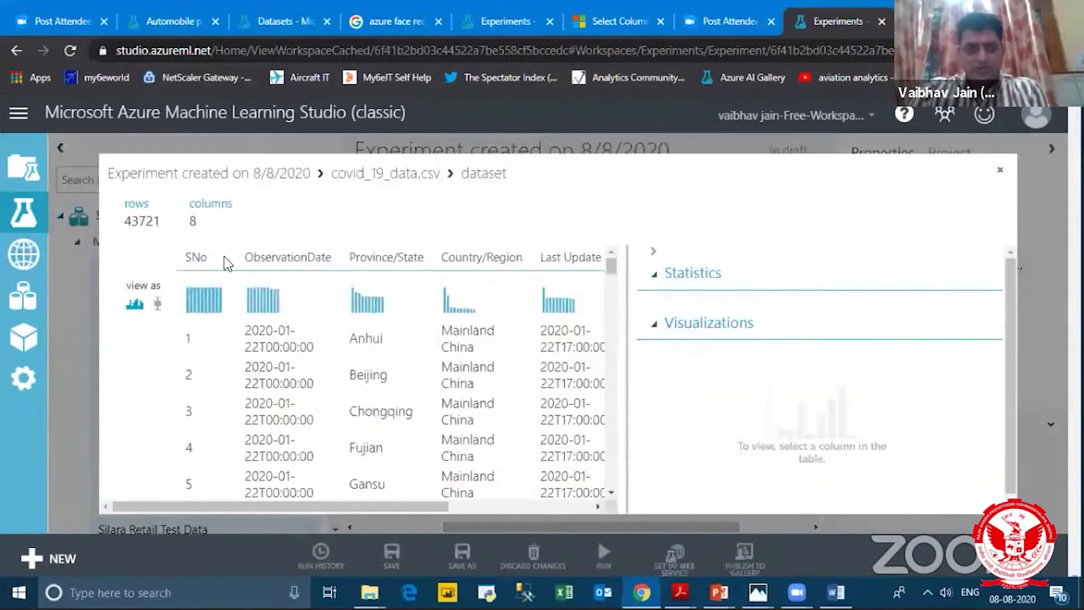
drag(125, 220, 162, 232)
click(319, 208)
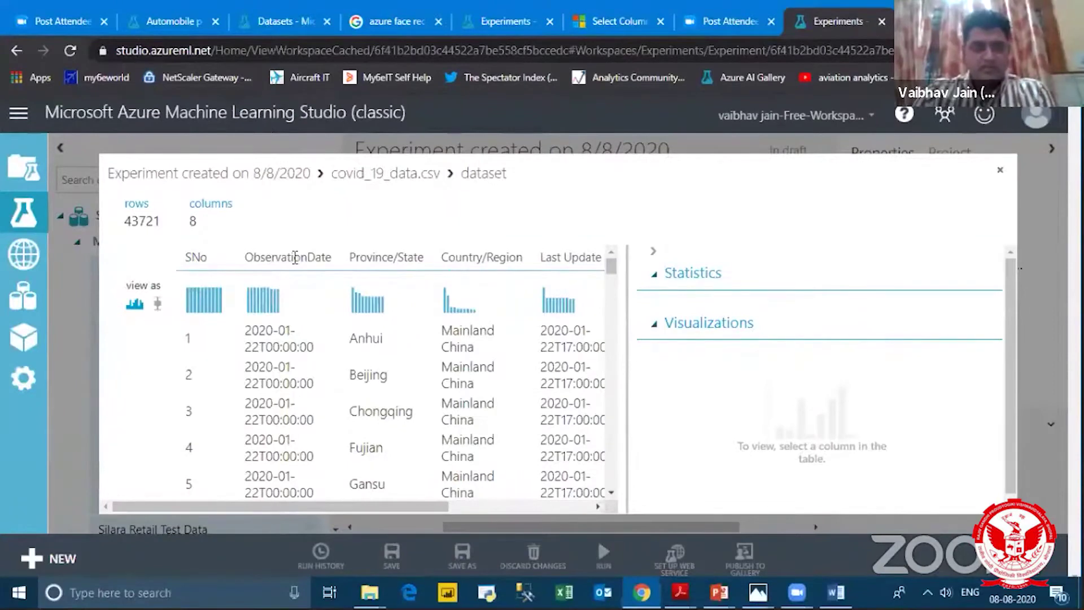
drag(318, 505, 348, 508)
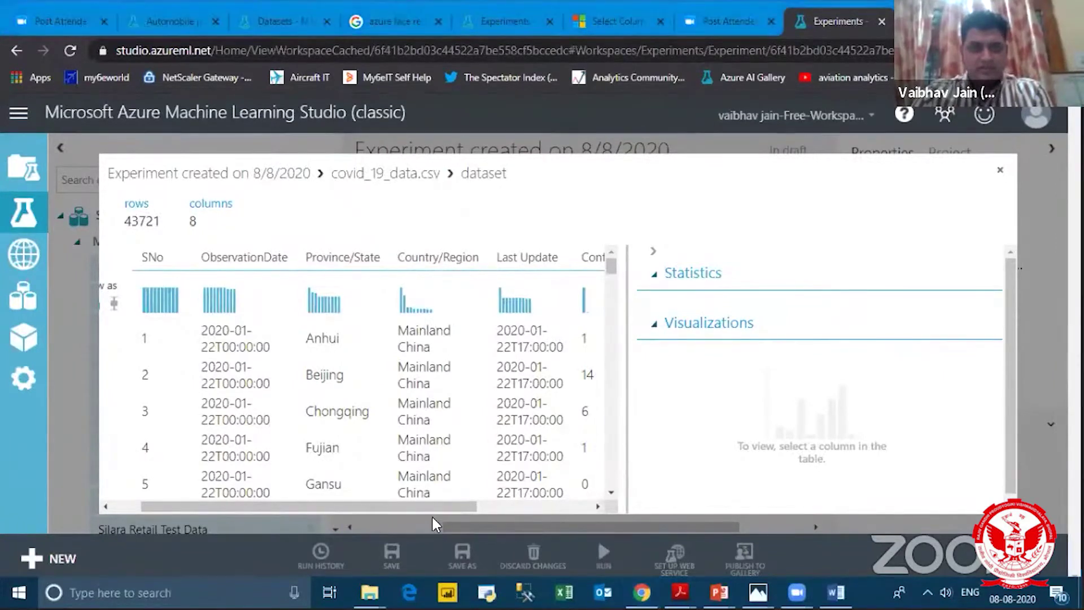
drag(446, 507, 556, 513)
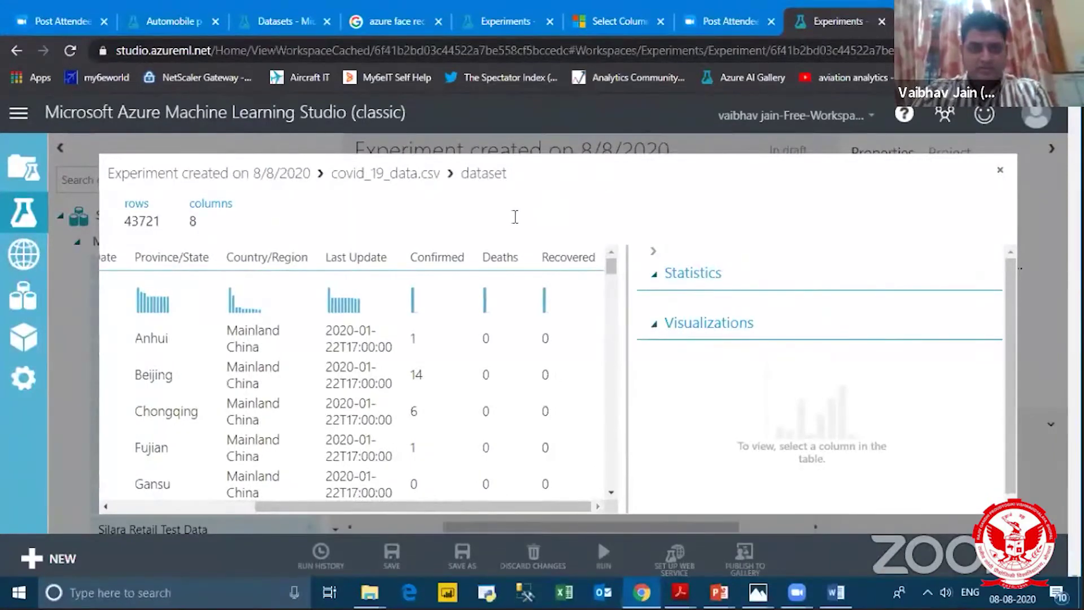
Step: Examine the Confirmed column's statistics and the Country/Region histogram, and close the dataset visualization
click(451, 254)
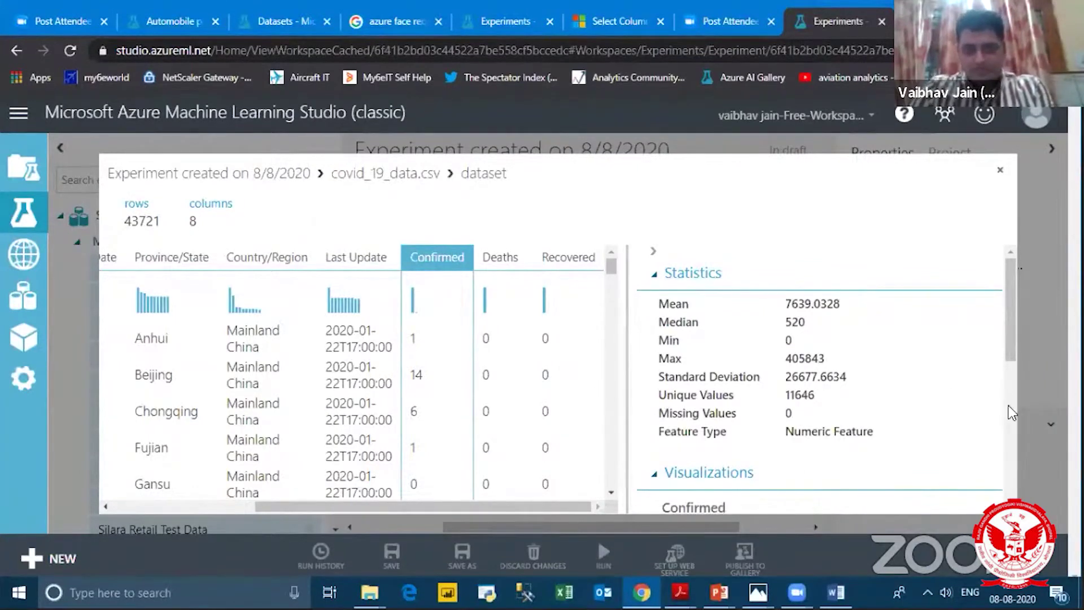
mouse_move(1011, 340)
mouse_down()
mouse_move(1018, 486)
mouse_move(1027, 326)
mouse_up()
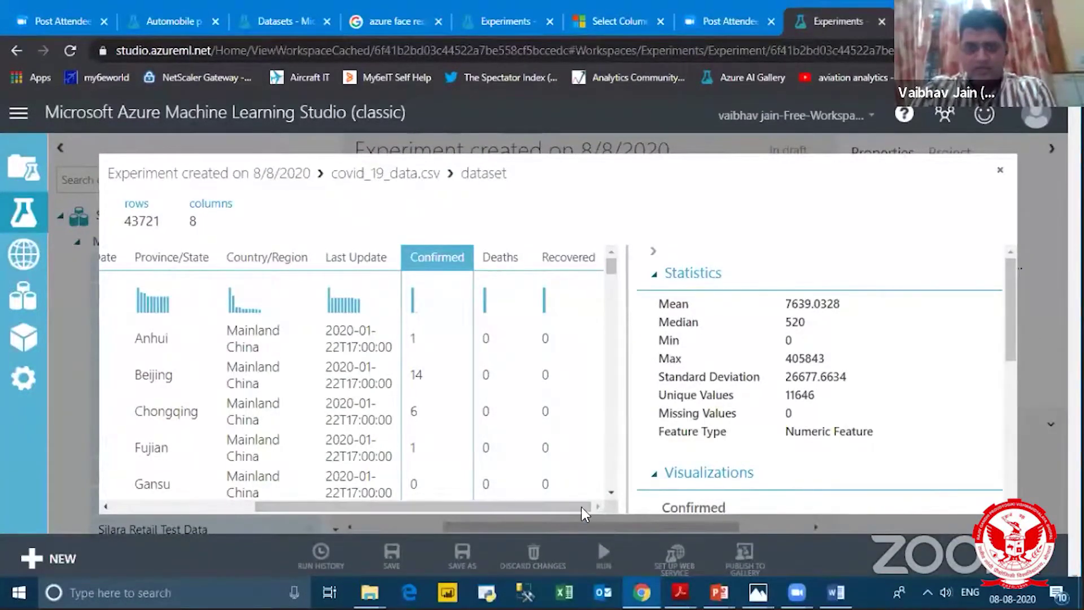
click(275, 255)
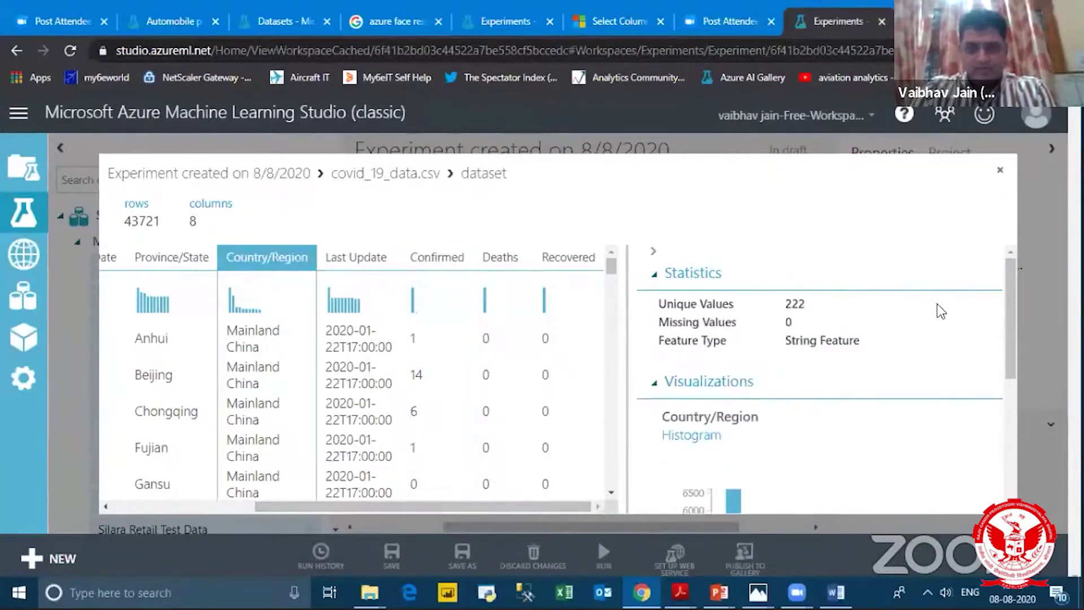
drag(1011, 317, 1018, 450)
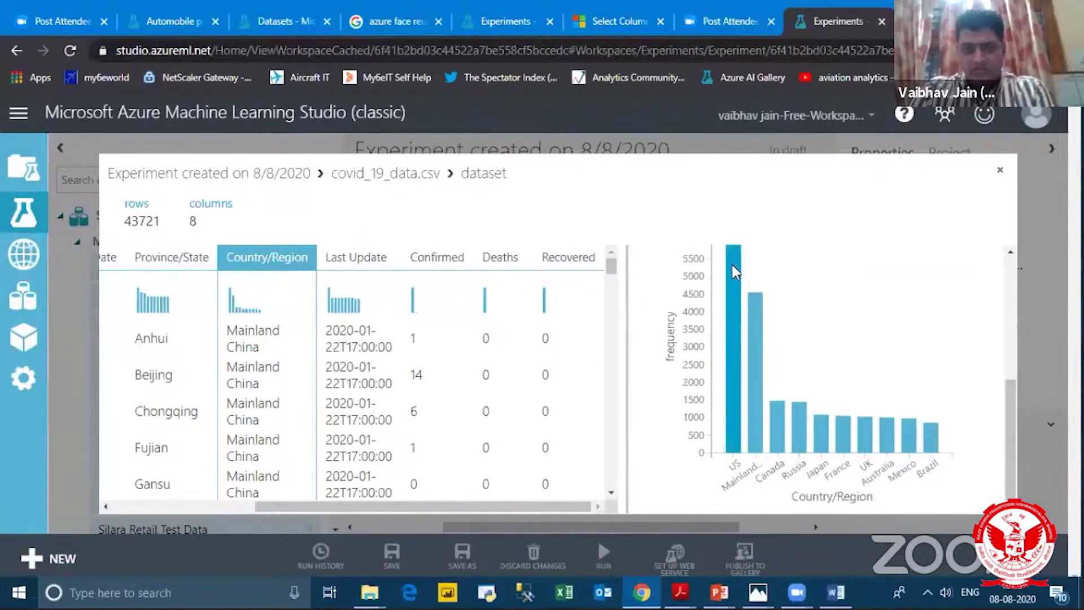
mouse_move(732, 258)
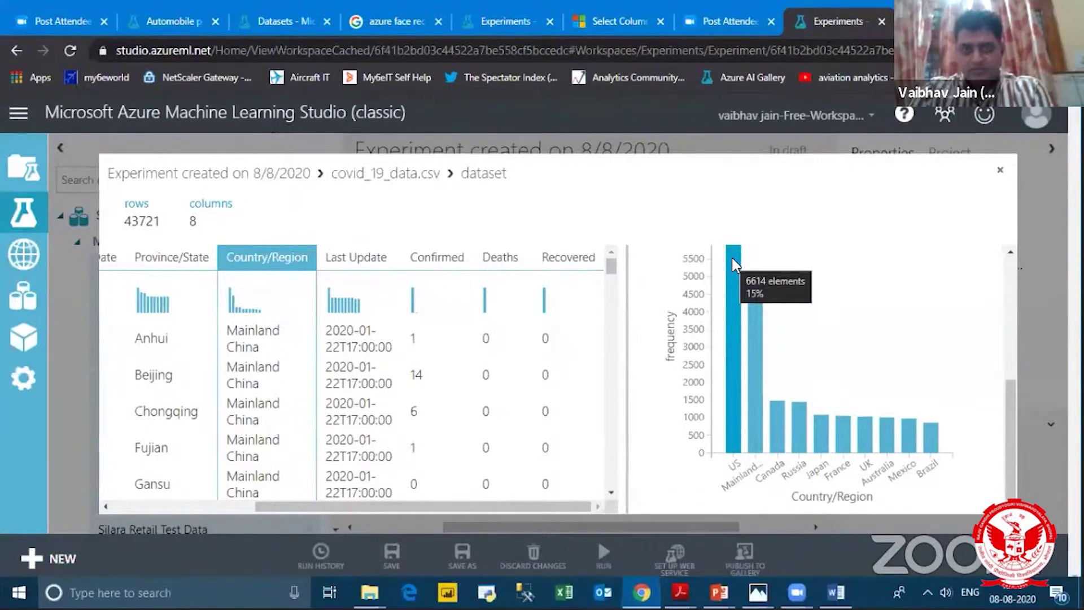
mouse_move(757, 306)
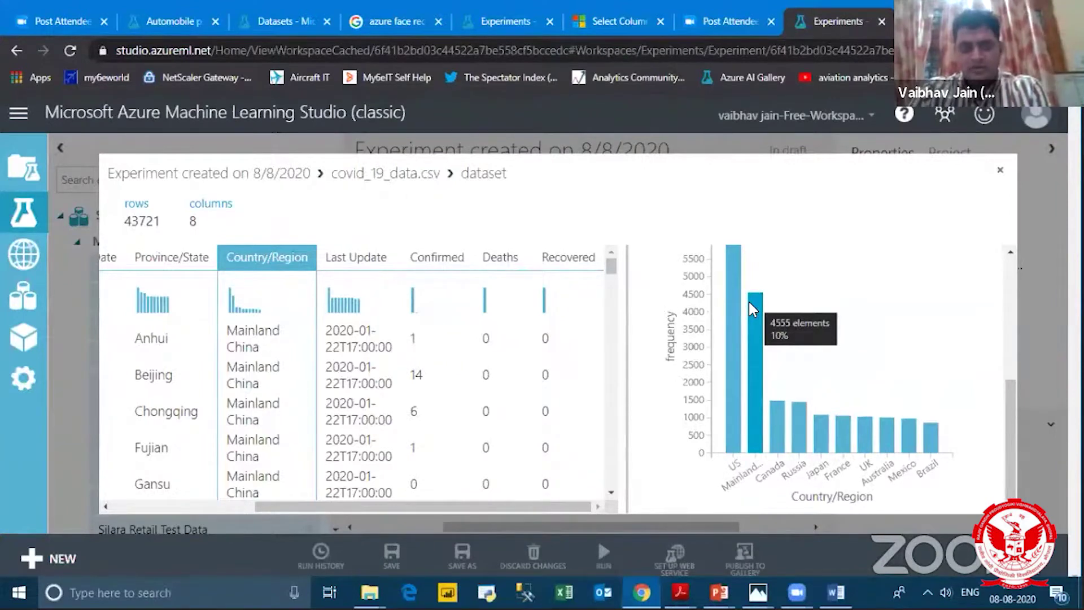
mouse_move(783, 436)
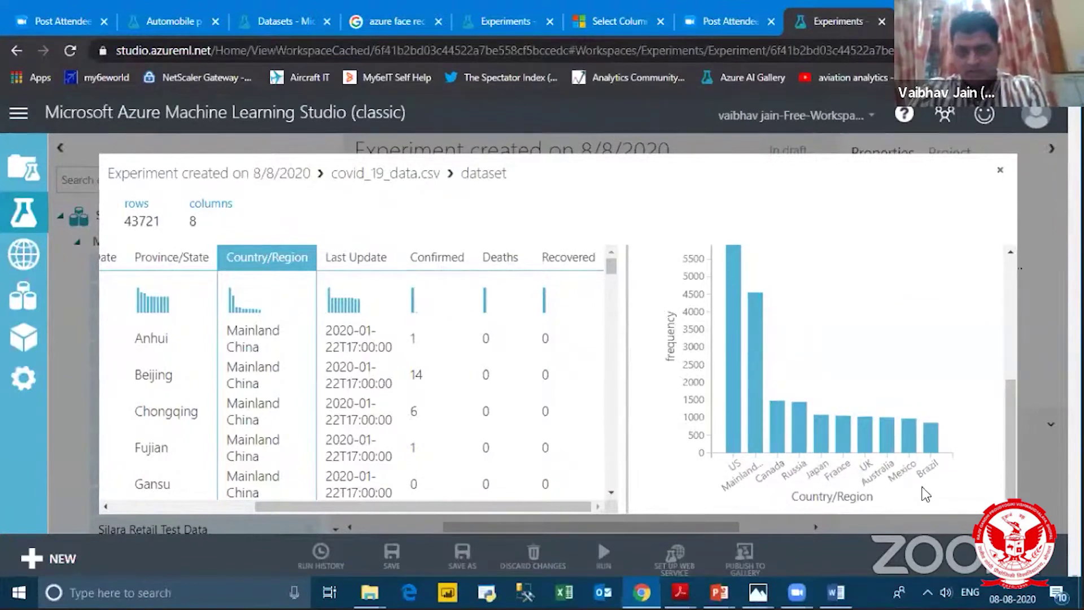
mouse_move(1009, 471)
mouse_down()
mouse_move(1018, 408)
mouse_move(1030, 476)
mouse_up()
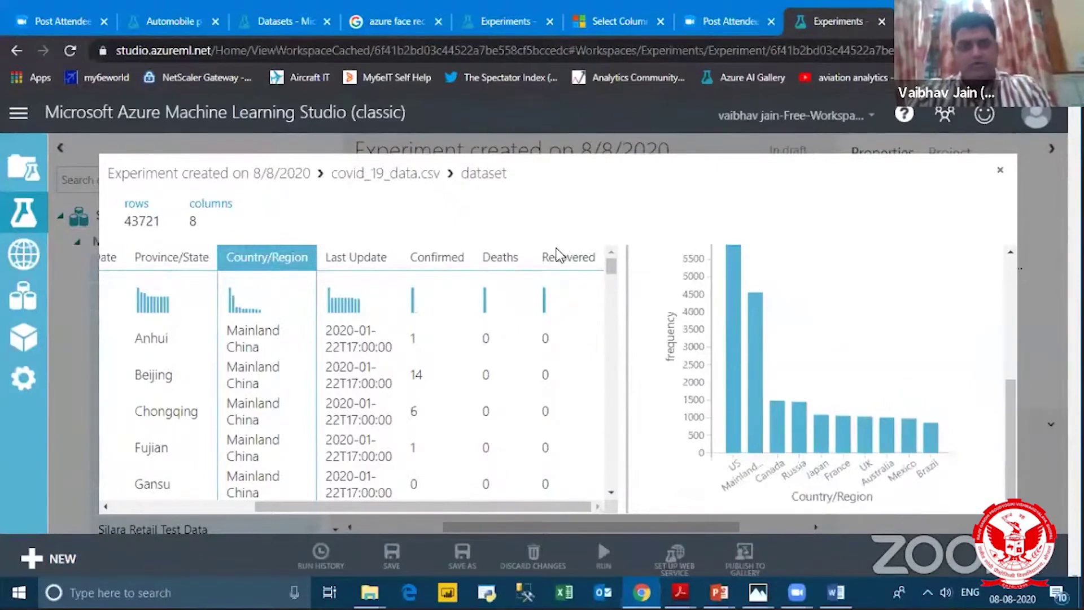
drag(485, 507, 363, 507)
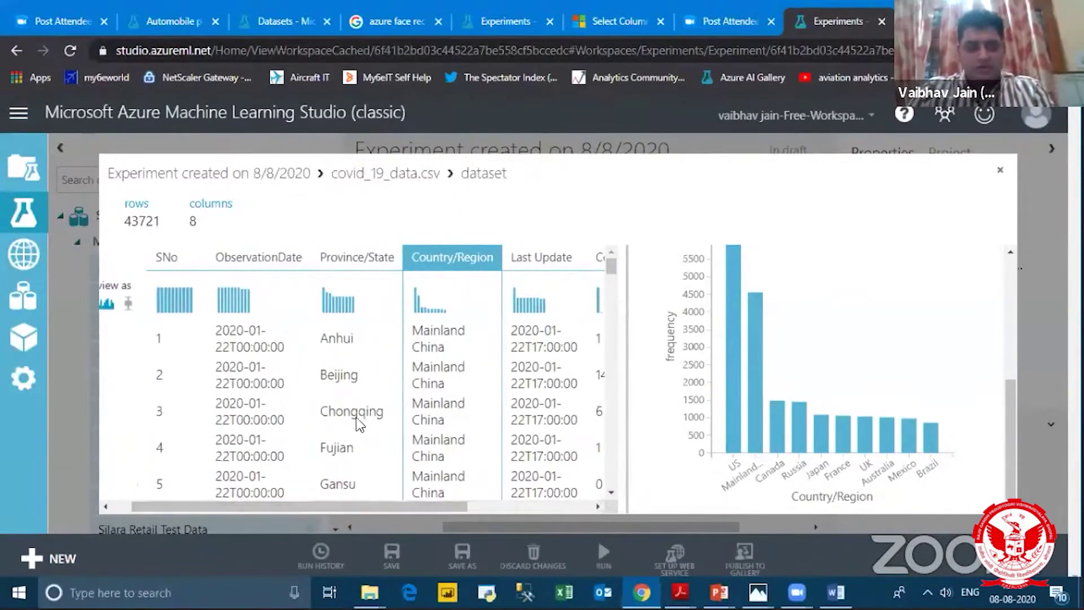
key(Escape)
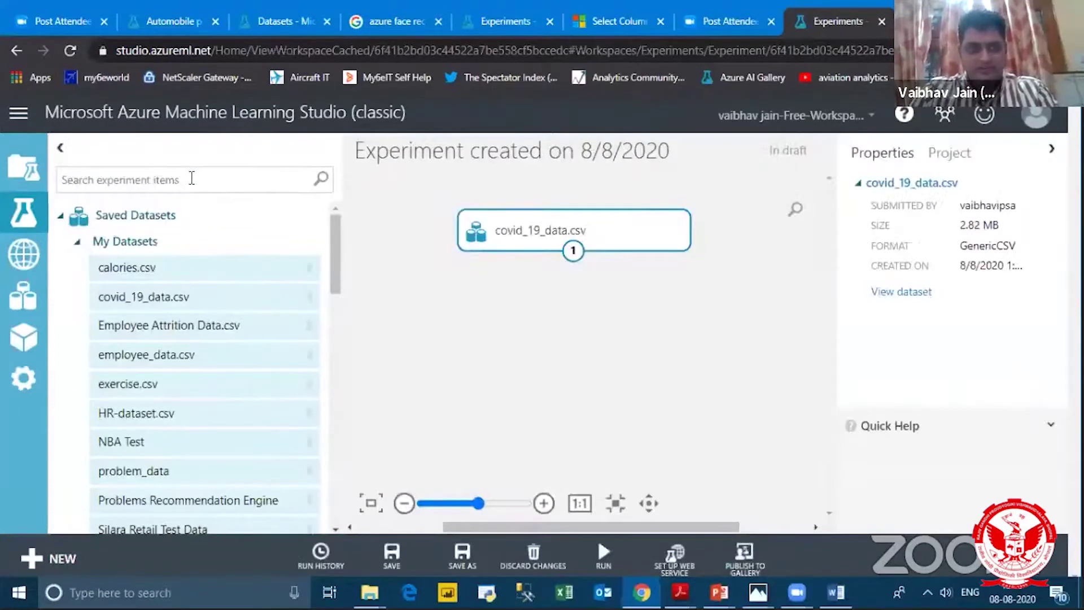
Step: Add an Apply Filter module below the covid_19_data.csv dataset and connect the dataset's output to the module's second input
click(75, 242)
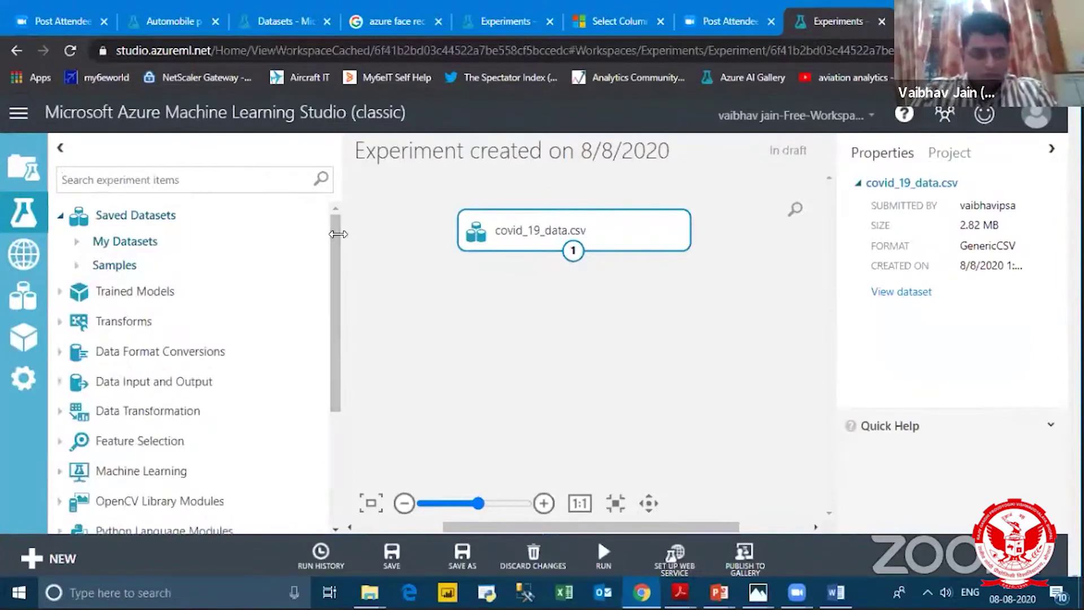
drag(342, 258, 347, 258)
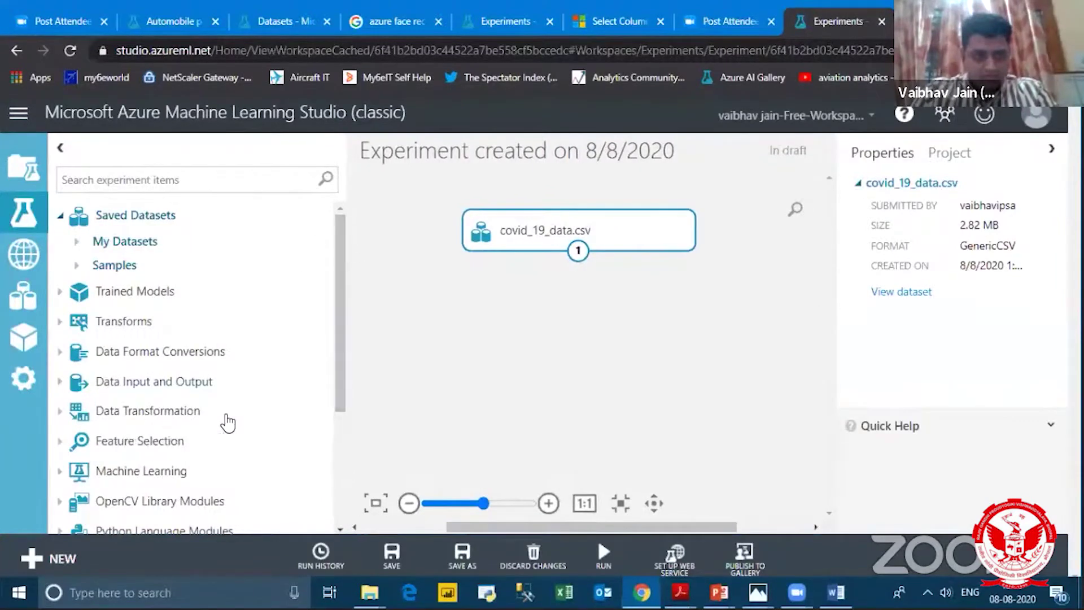
drag(337, 368, 335, 398)
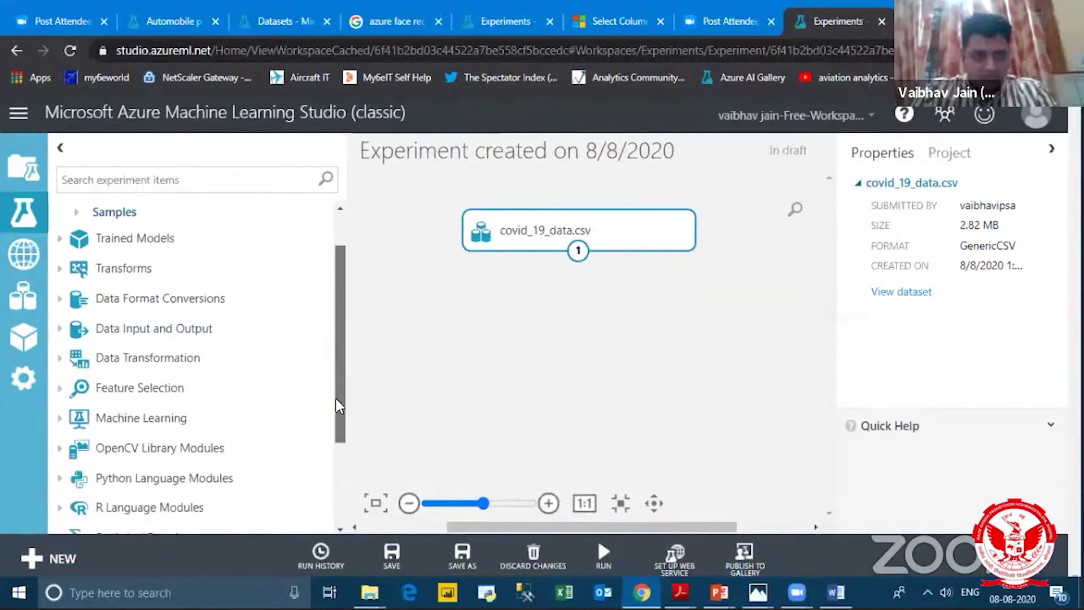
click(62, 361)
click(77, 389)
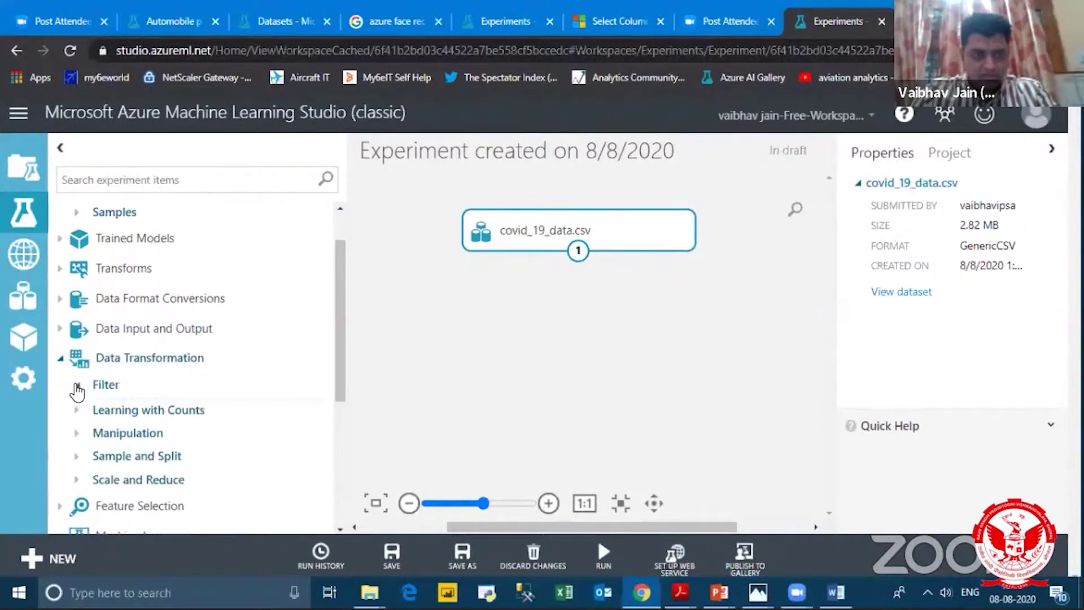
scroll(337, 381, down, 3)
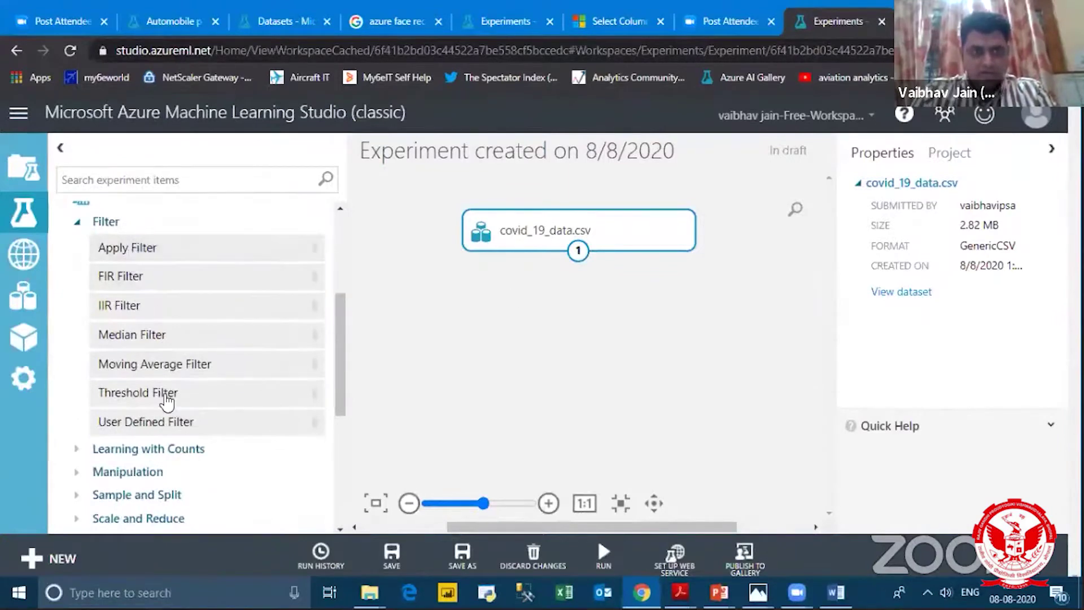
click(83, 452)
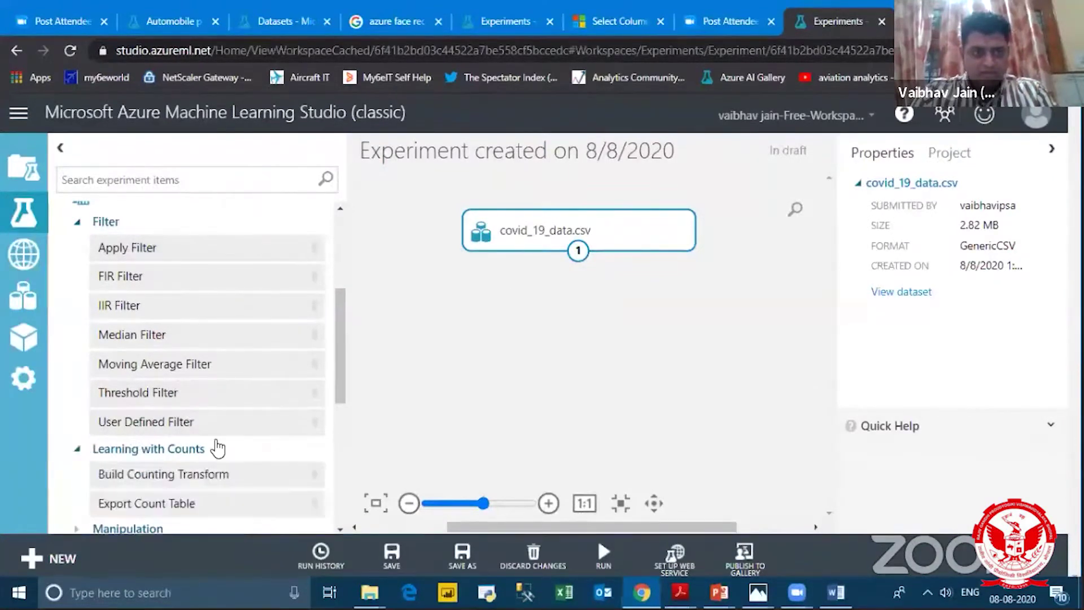
drag(339, 365, 343, 425)
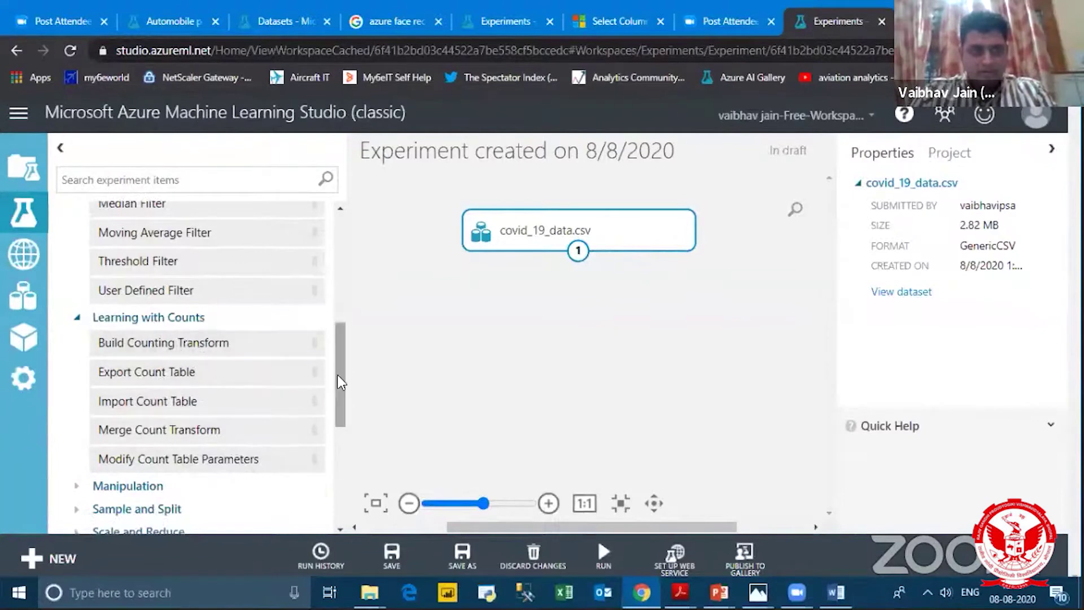
drag(340, 368, 361, 320)
scroll(218, 332, up, 2)
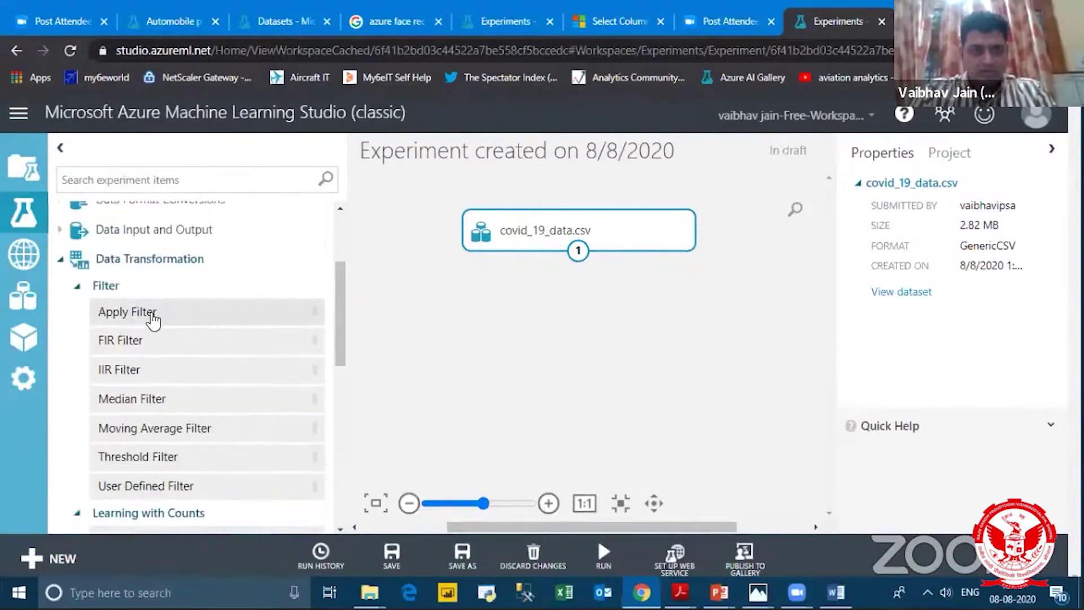
drag(150, 316, 571, 320)
mouse_move(577, 250)
mouse_down()
mouse_move(570, 266)
mouse_move(601, 294)
mouse_up()
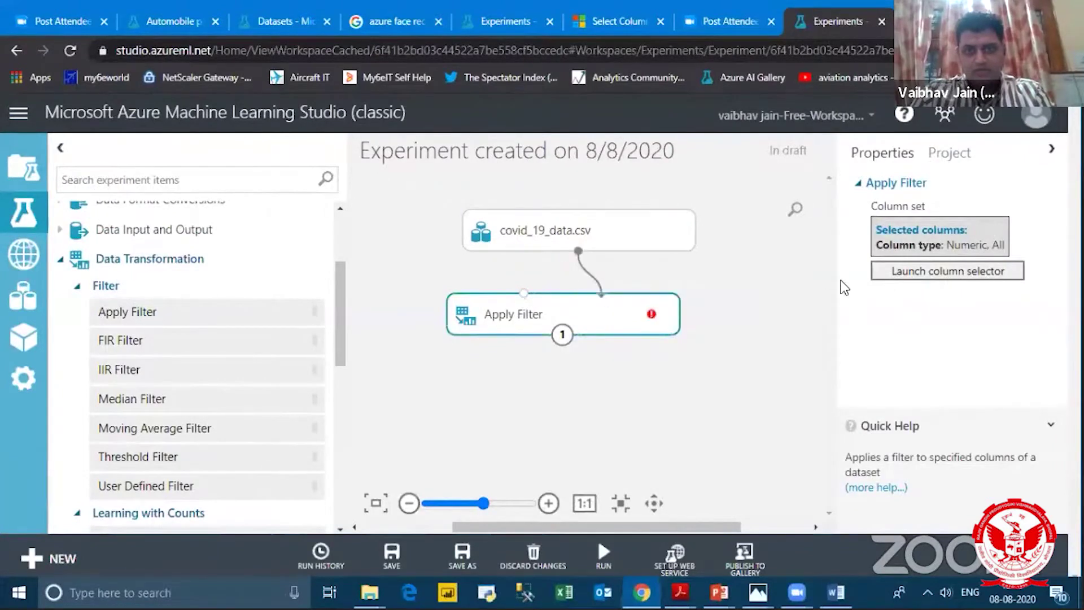
Step: Set Apply Filter's column selection by name to only Confirmed and Country/Region, removing SNo, Deaths and Recovered
click(922, 272)
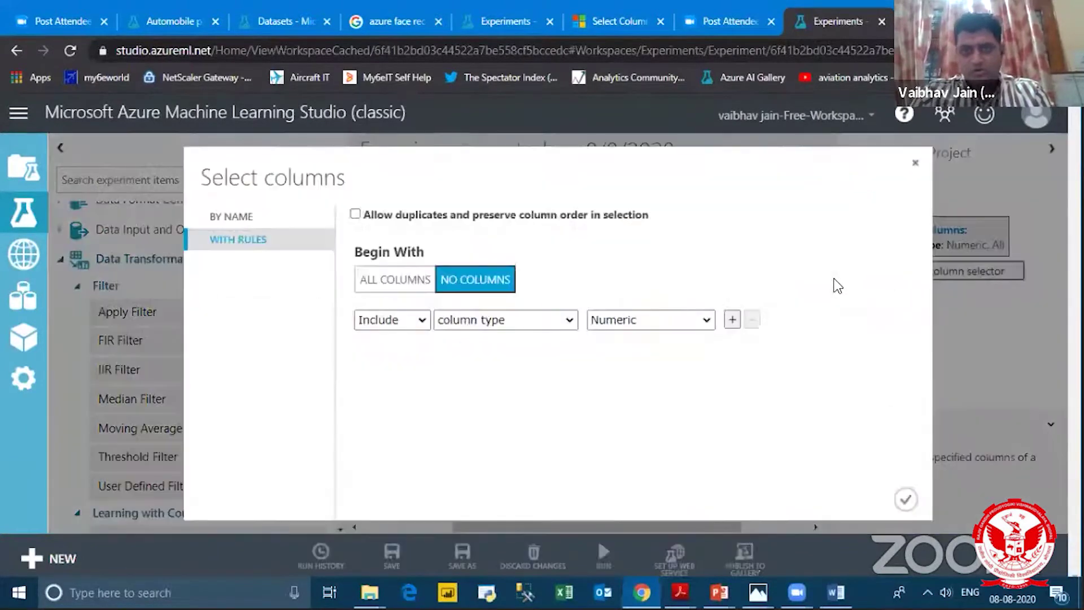
click(242, 219)
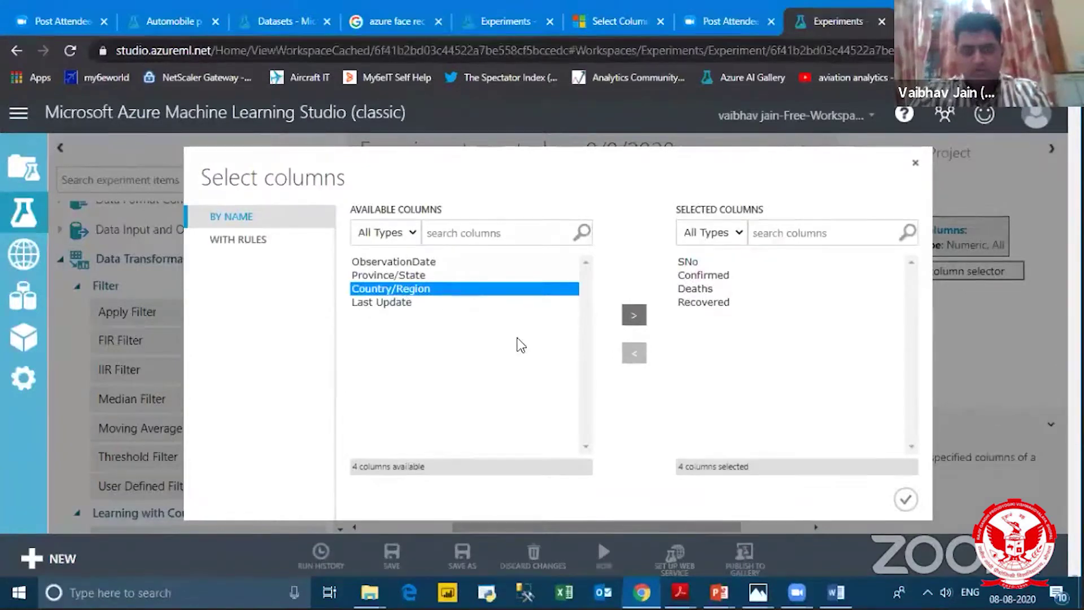
click(704, 303)
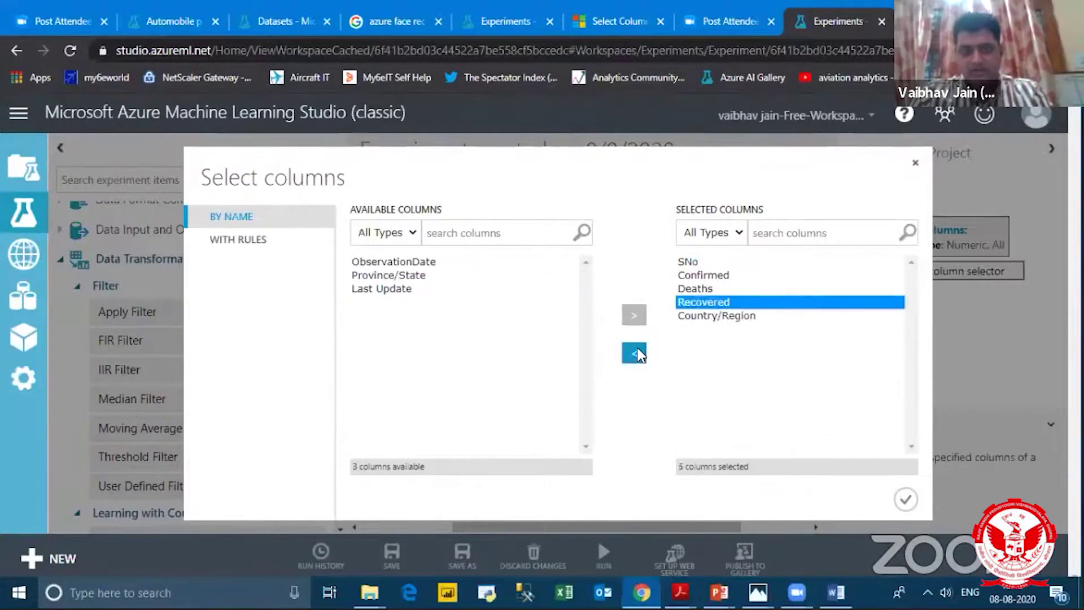
click(634, 352)
click(700, 290)
click(634, 353)
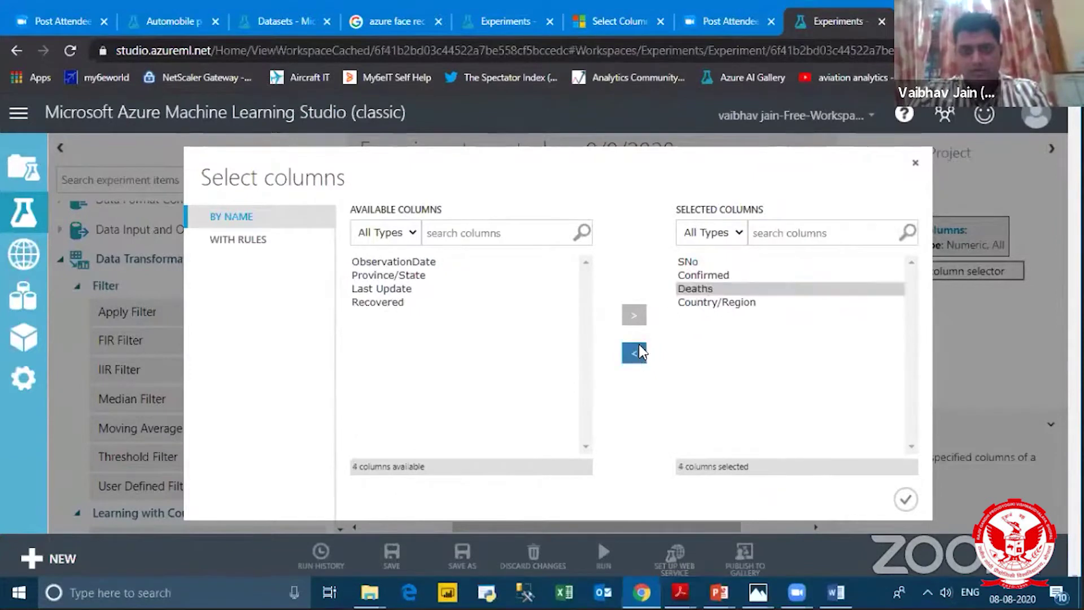
click(688, 261)
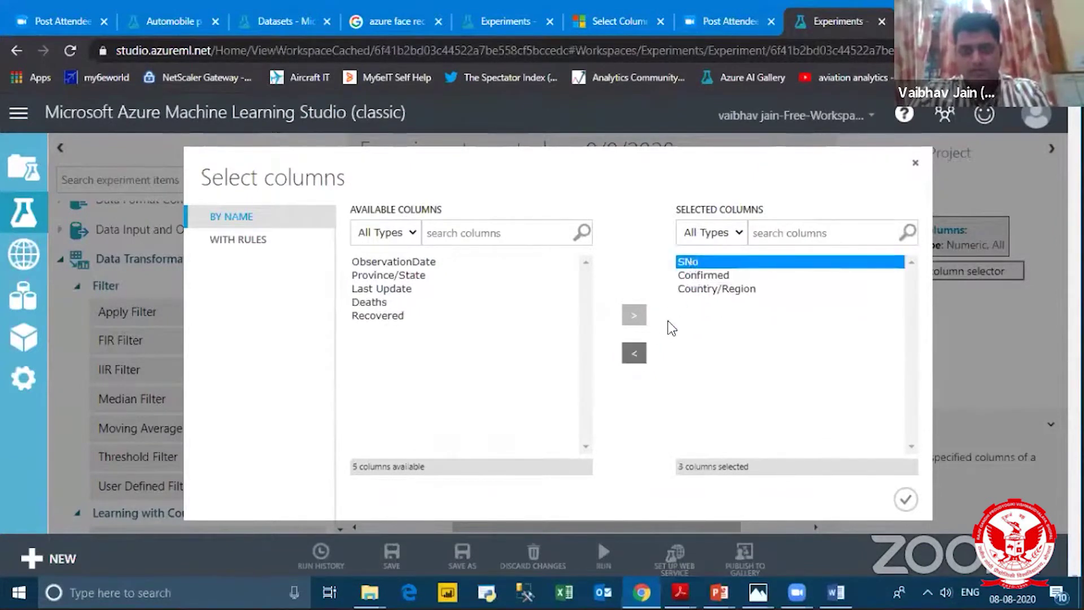
click(634, 353)
click(906, 499)
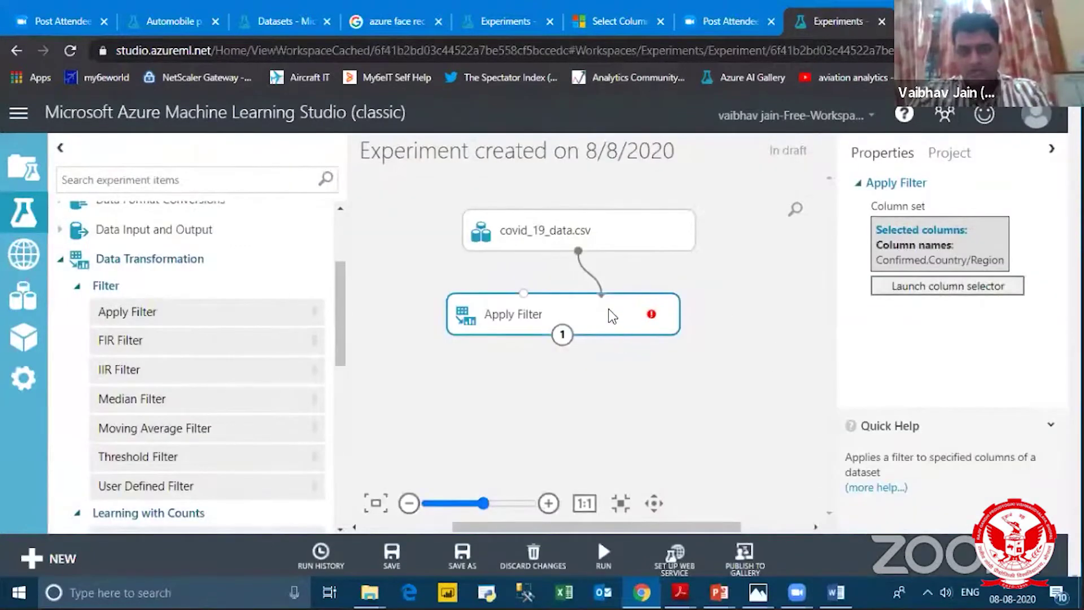
Step: Reposition the Apply Filter module and add a User Defined Filter above it, connected to its first input
drag(605, 315, 621, 316)
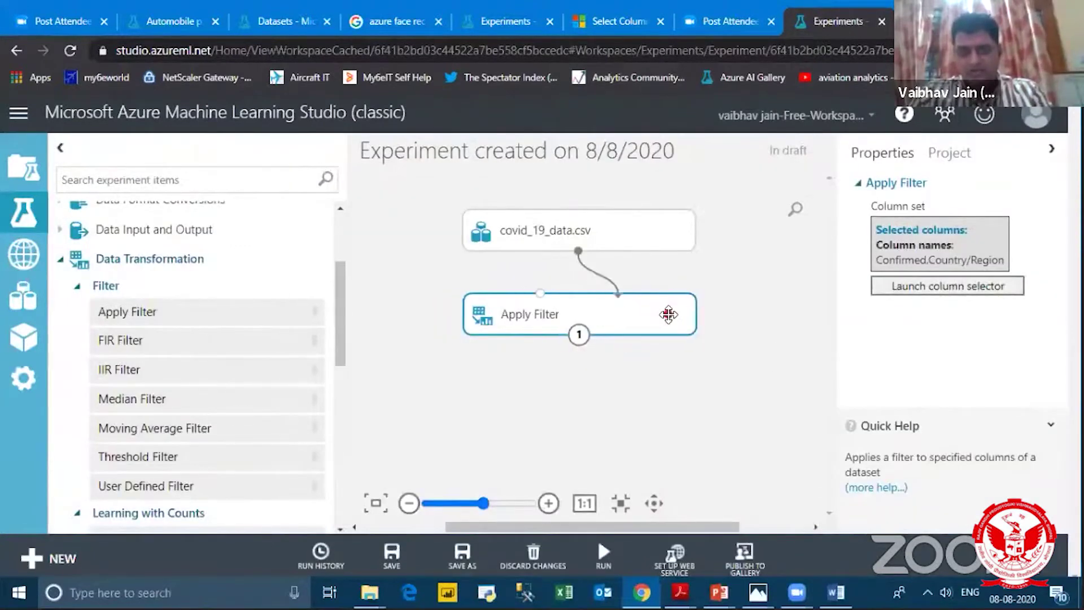
mouse_move(668, 316)
drag(577, 309, 580, 321)
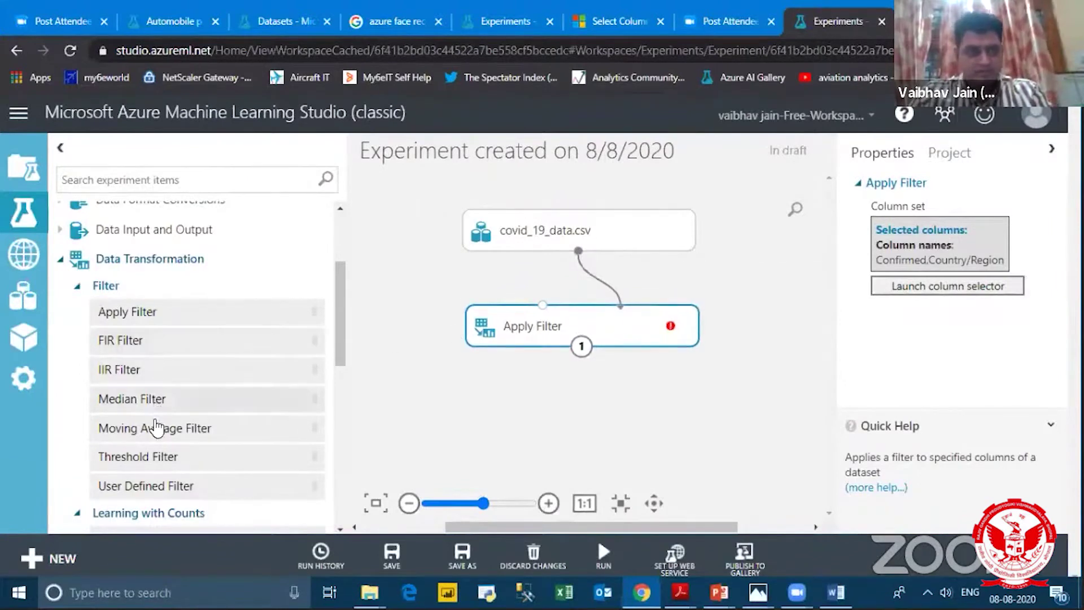
click(155, 484)
drag(257, 431, 545, 341)
drag(500, 291, 521, 309)
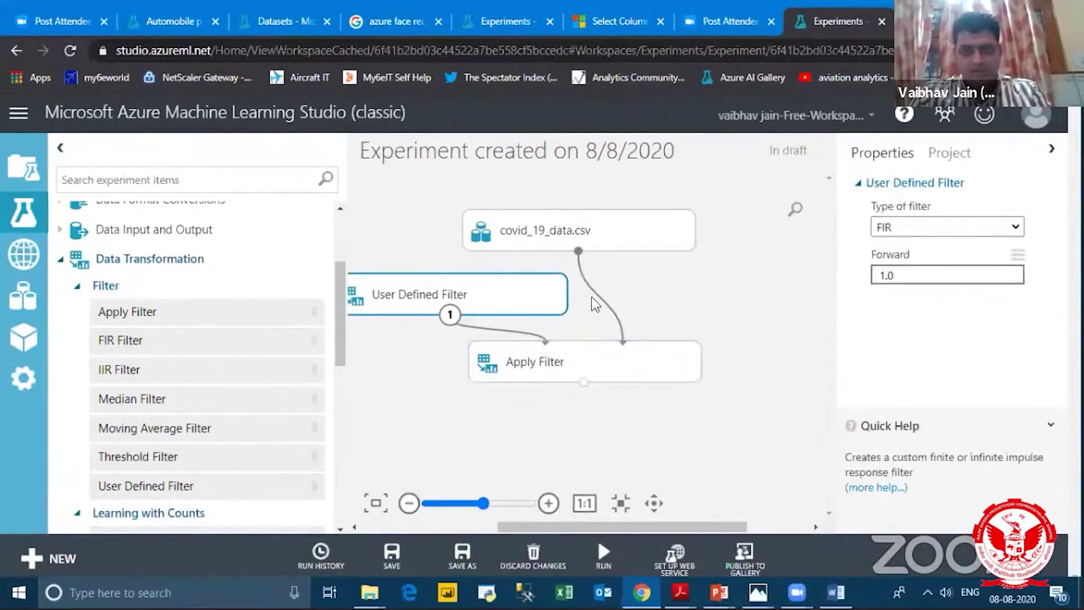
Step: Keep the User Defined Filter's type at FIR and run the whole experiment
click(910, 232)
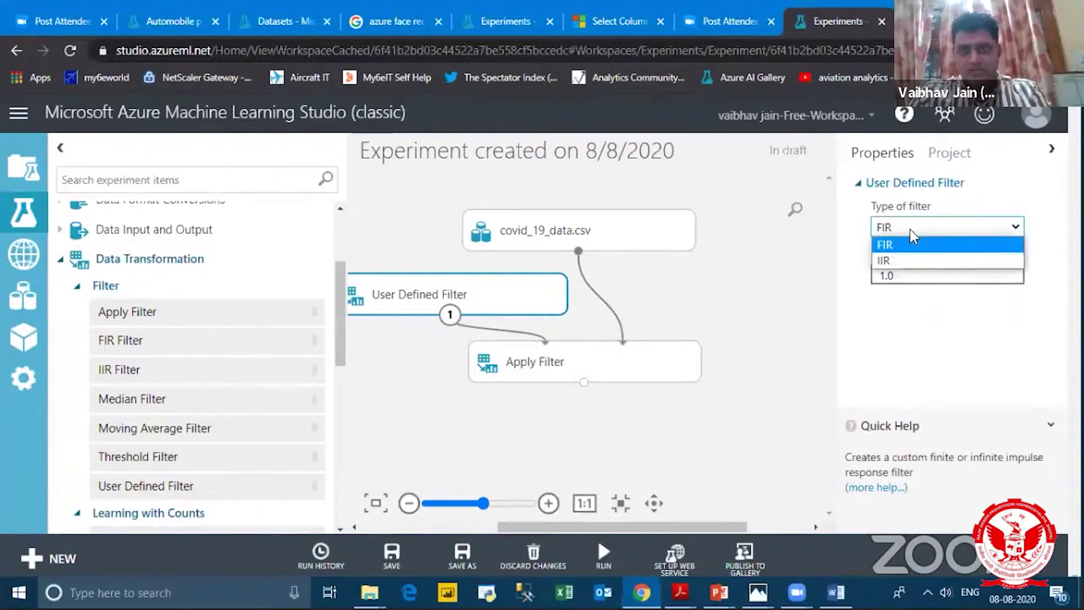
click(910, 229)
drag(466, 294, 468, 298)
mouse_move(603, 557)
click(613, 507)
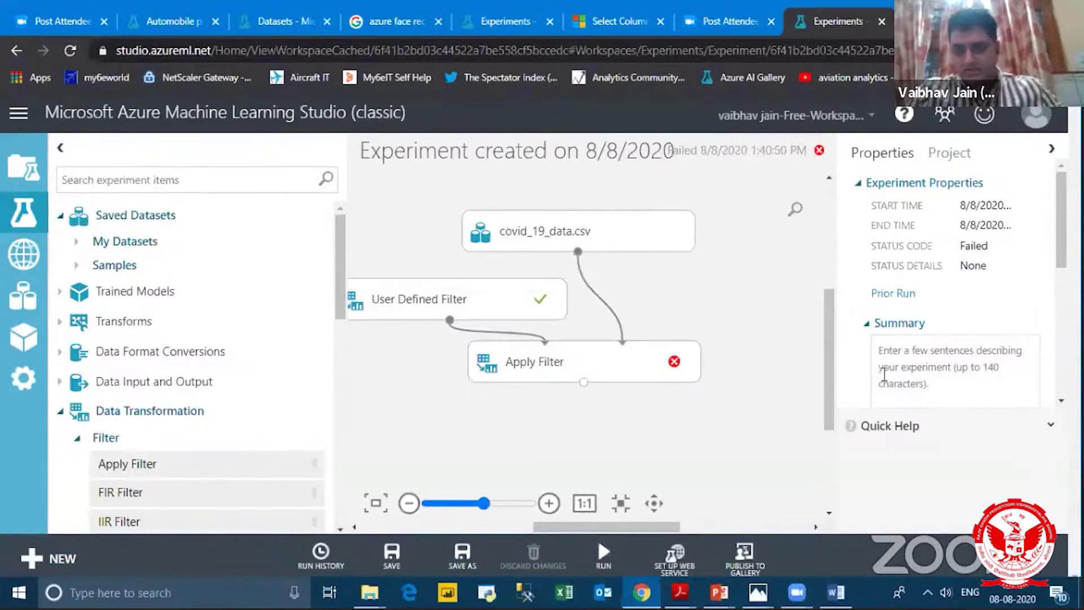
Step: Shift the Apply Filter module slightly down, examine its error details and dismiss the error dialog
click(587, 350)
drag(581, 370, 582, 398)
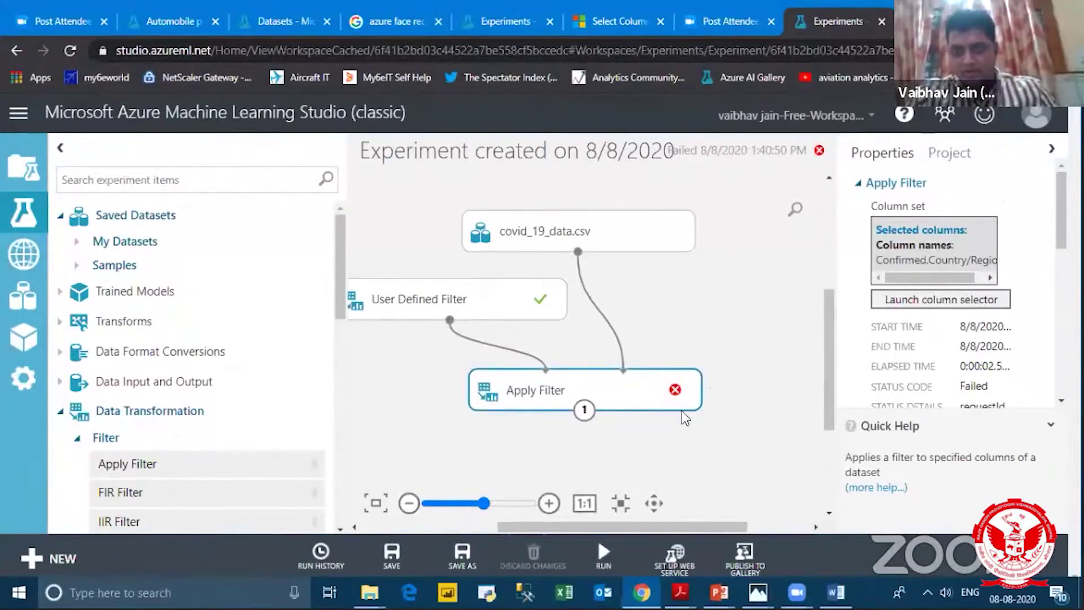
click(676, 390)
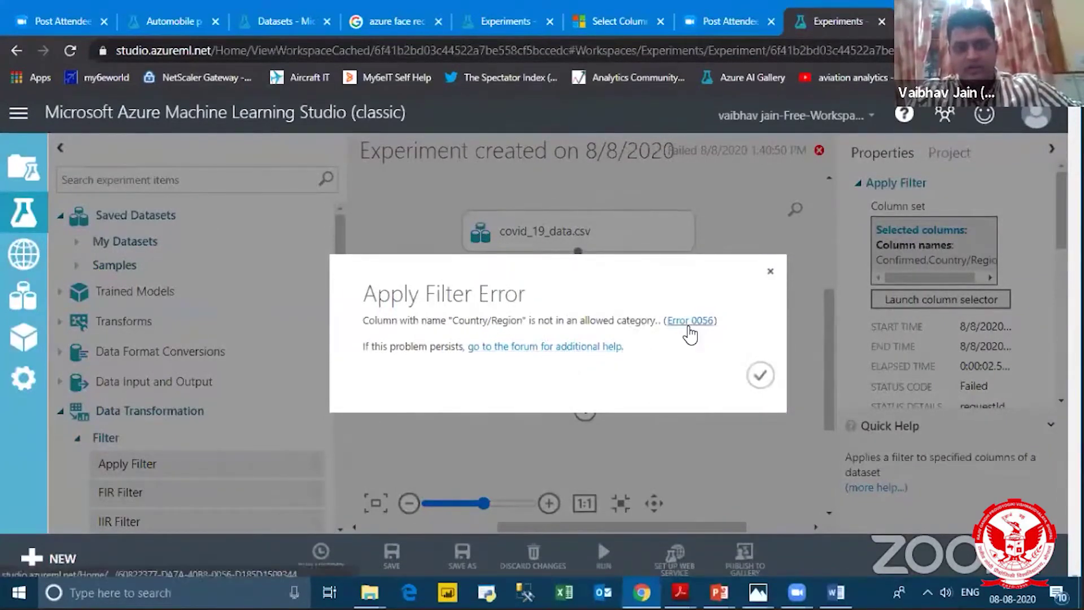
click(760, 373)
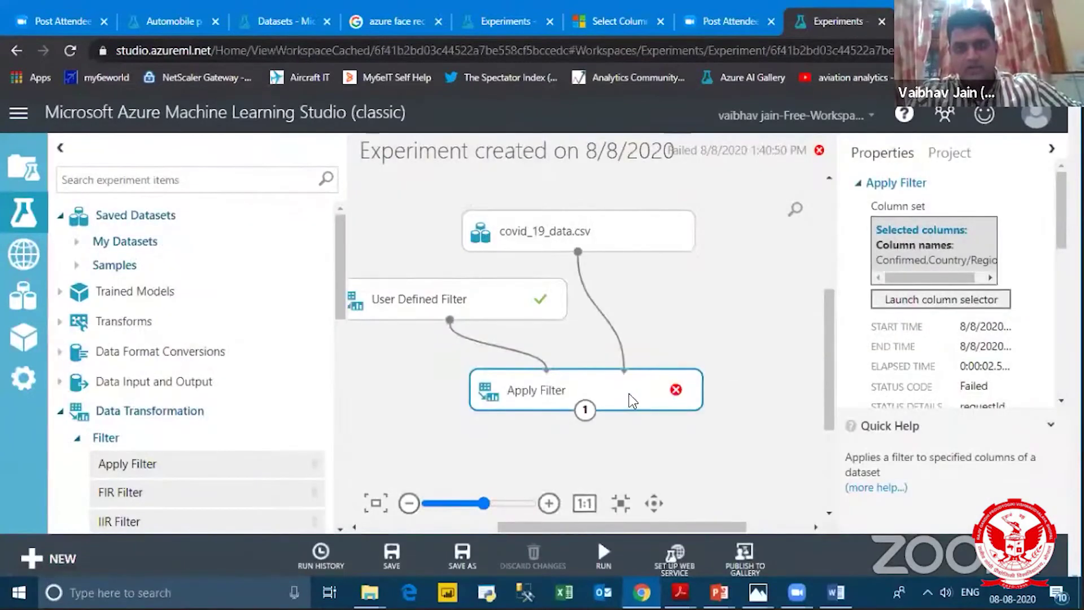
Step: Remove Country/Region from Apply Filter's selected columns, keeping only Confirmed, and rerun the whole experiment
click(934, 302)
click(726, 276)
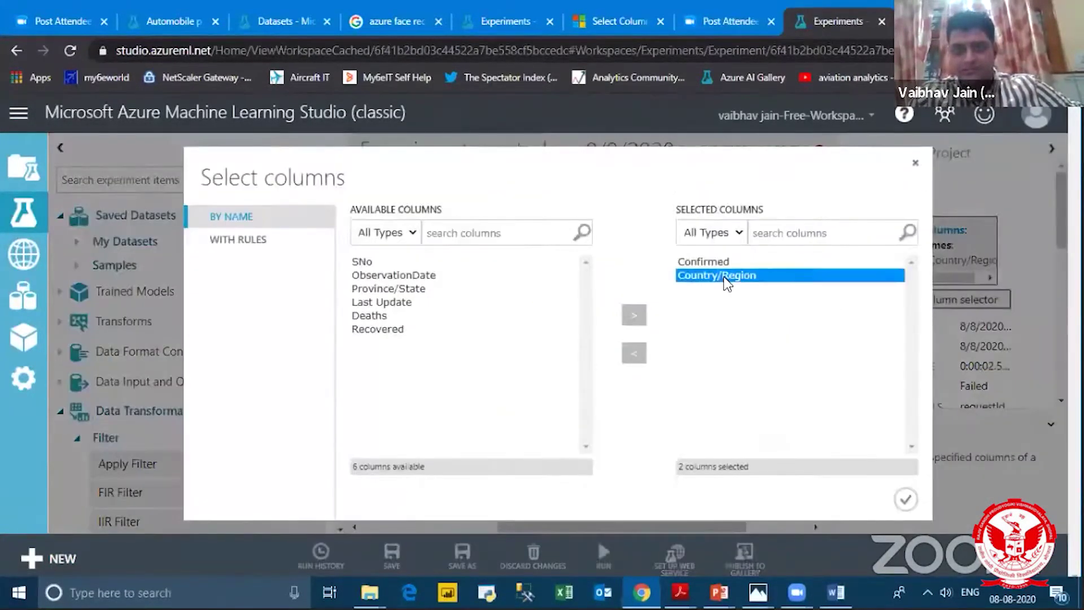
drag(726, 275, 390, 310)
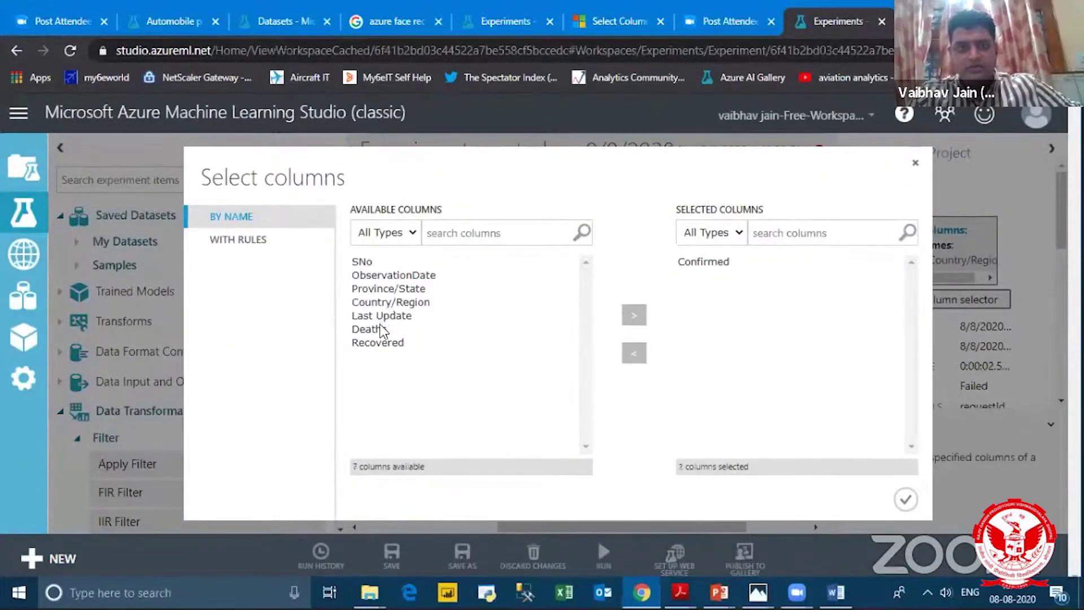
click(380, 329)
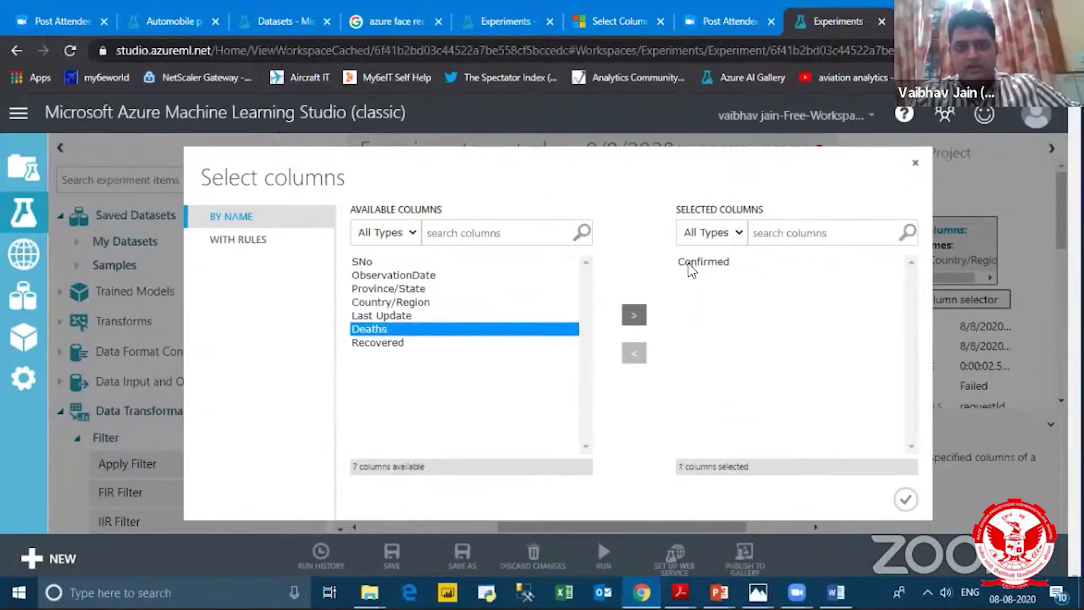
click(633, 271)
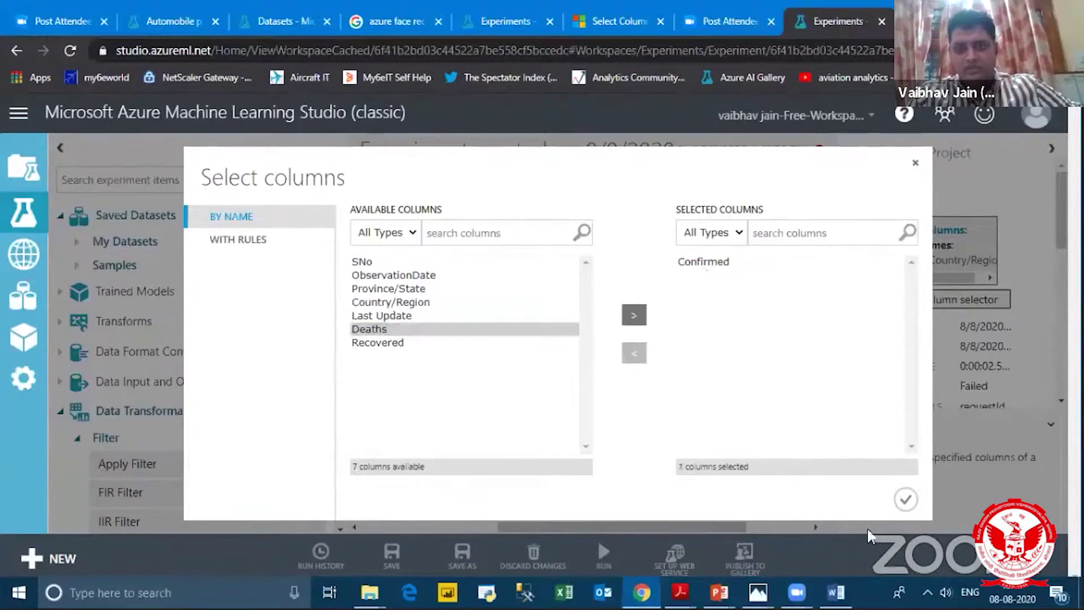
key(Return)
mouse_move(604, 553)
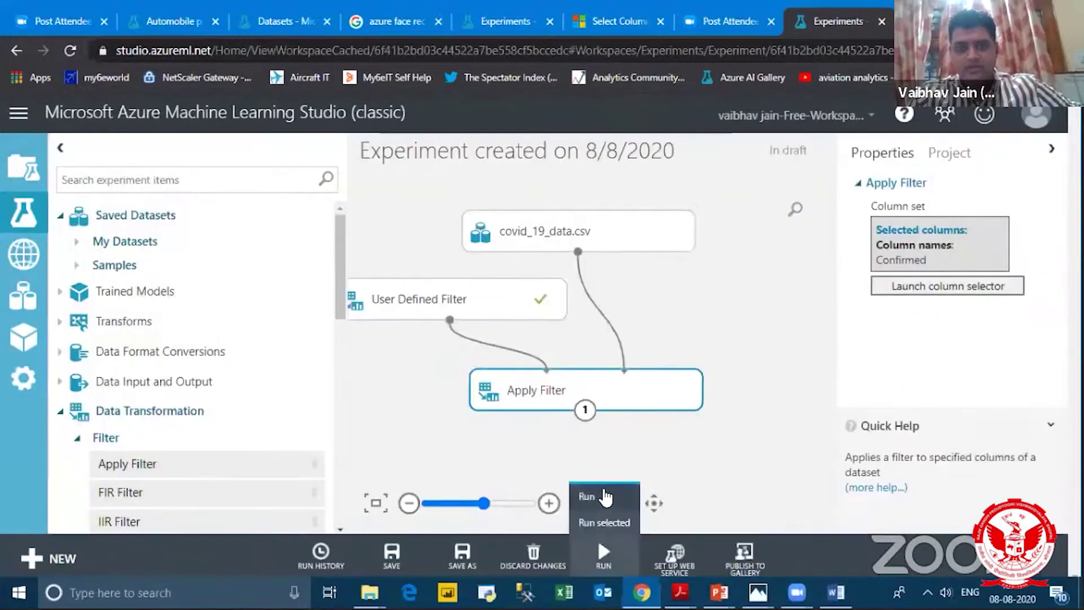
click(604, 496)
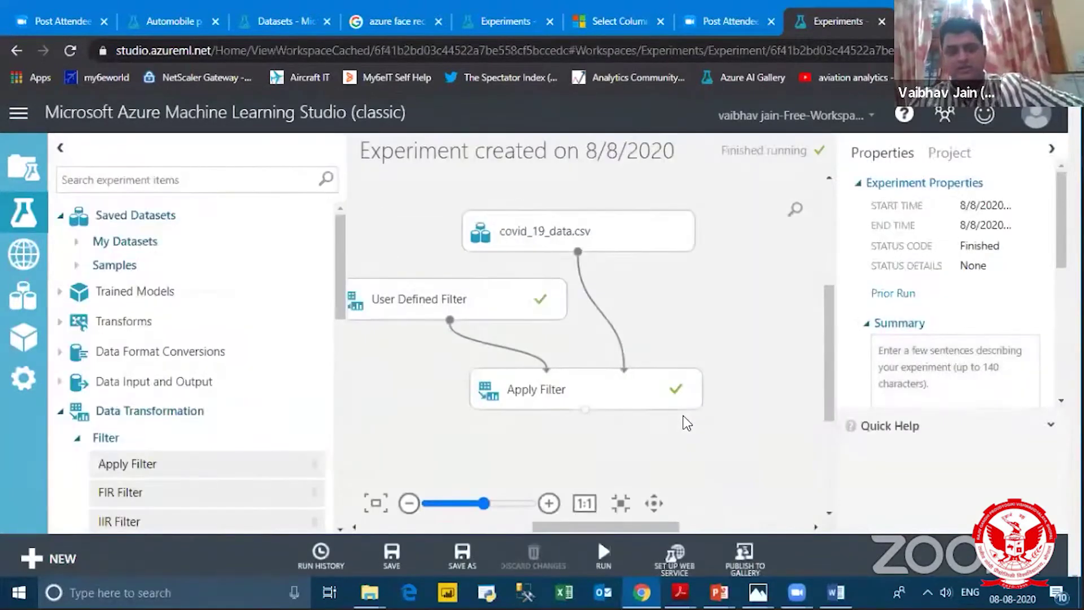
Step: Visualize Apply Filter's results dataset, examine the Confirmed column's statistics and histogram, and close the visualization
right_click(647, 394)
mouse_move(733, 436)
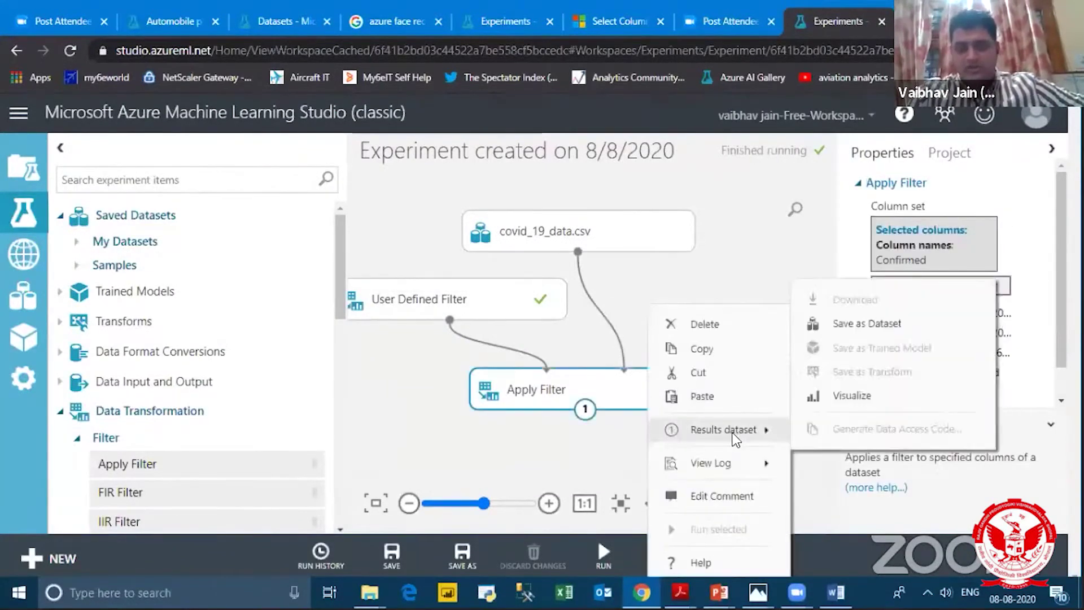
click(852, 395)
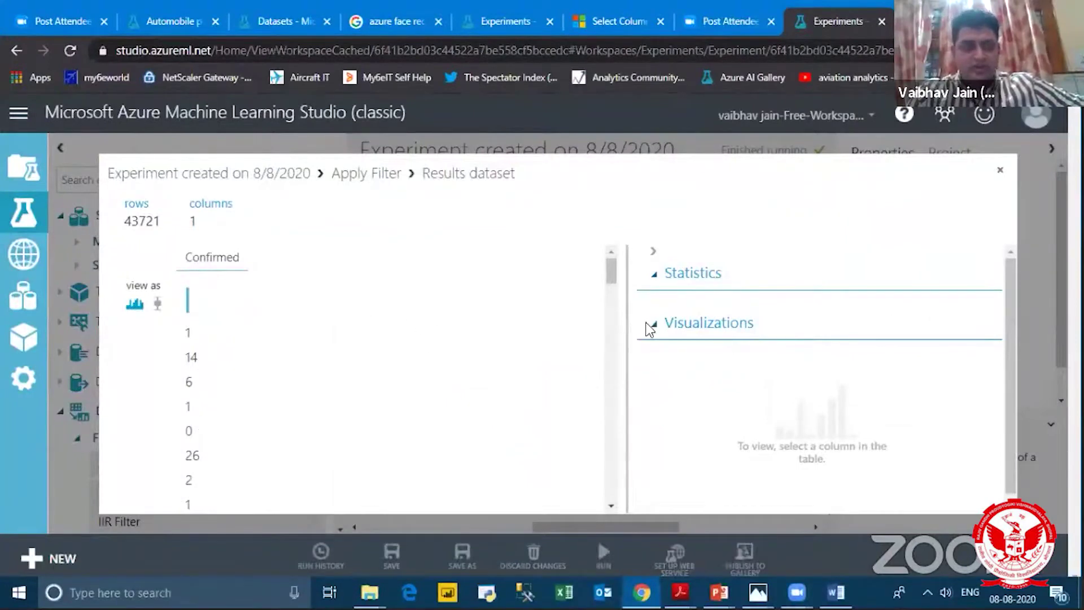
drag(617, 313, 623, 265)
scroll(623, 265, up, 1)
click(229, 257)
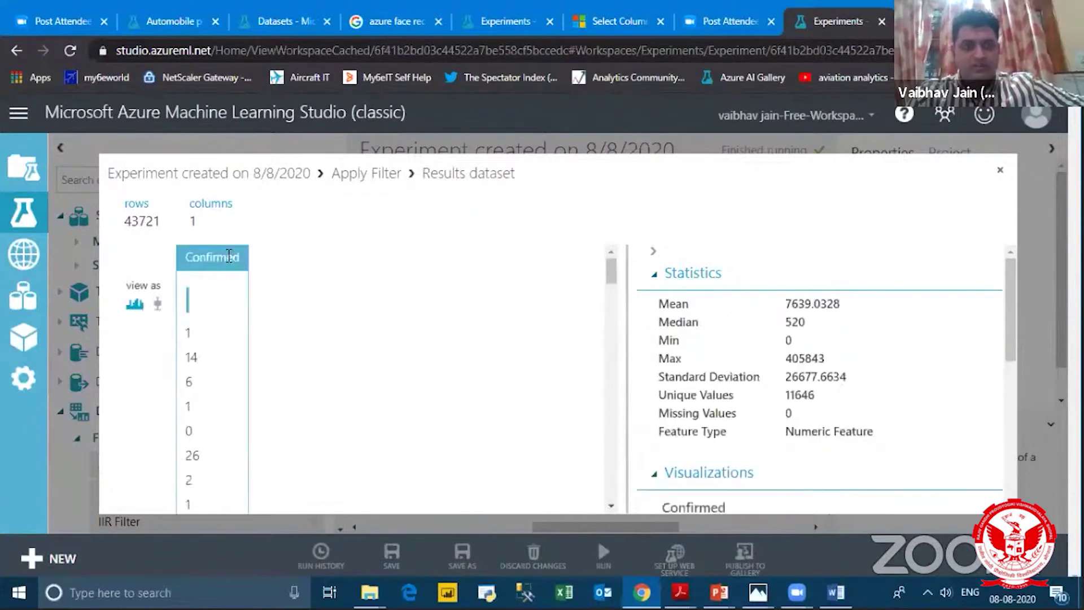
scroll(1002, 375, down, 5)
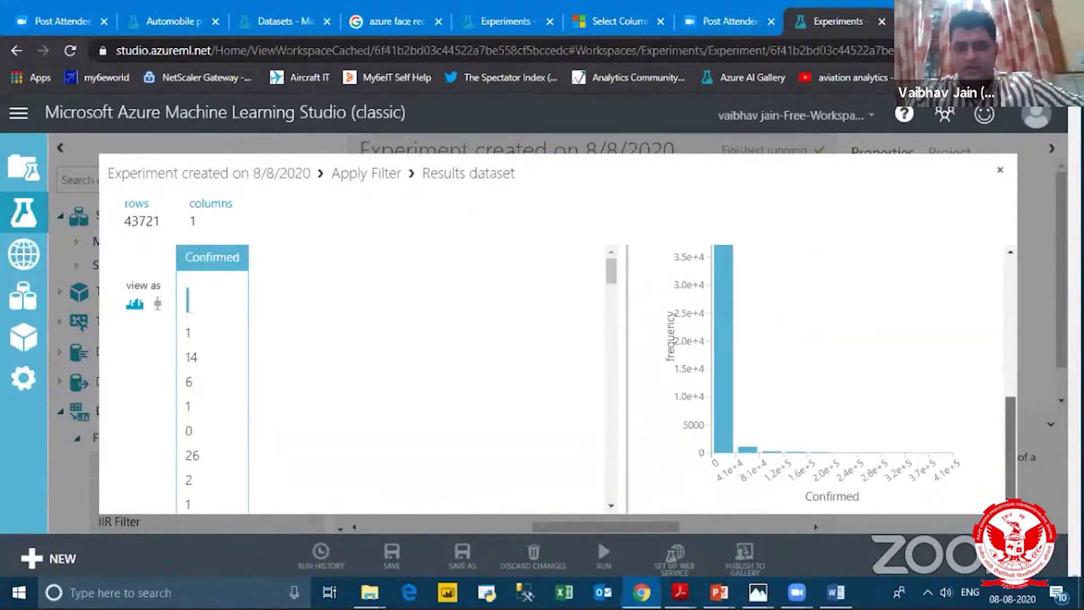
scroll(1022, 382, up, 5)
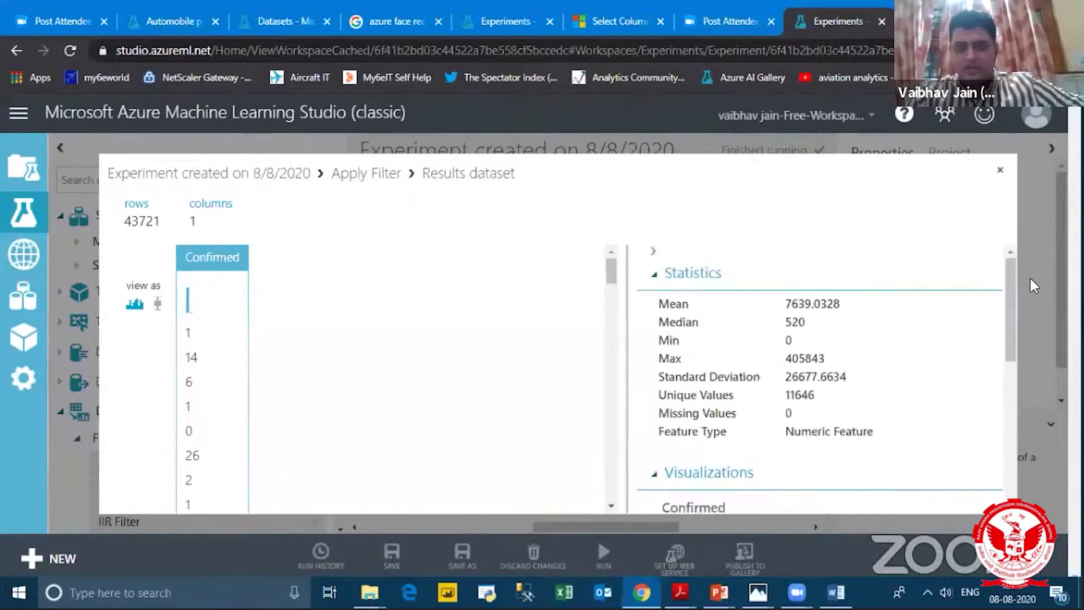
click(1001, 177)
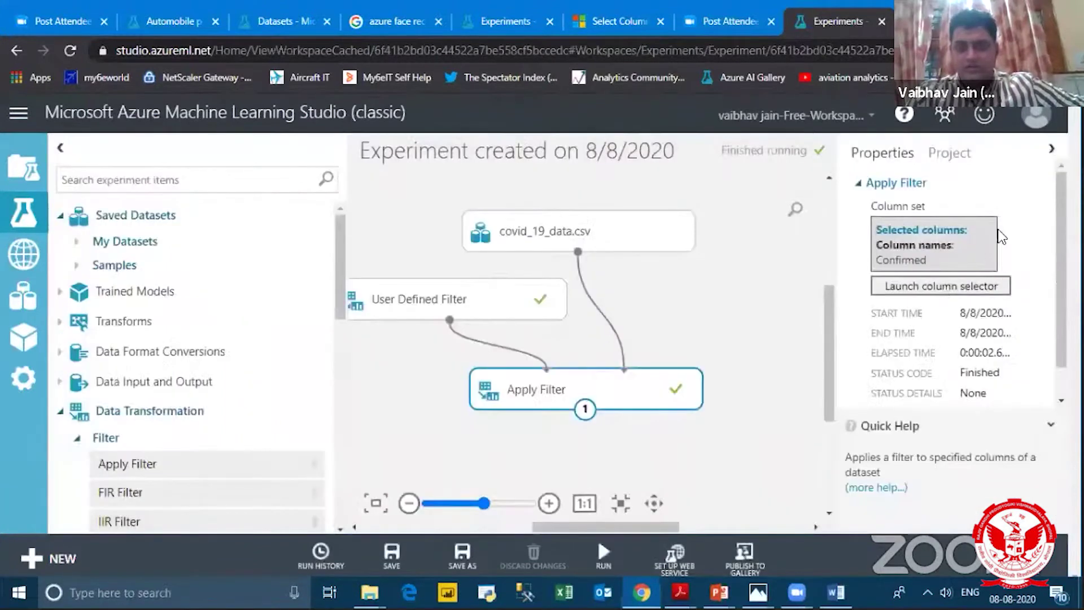
Step: Try the IIR type on the User Defined Filter and set it back to FIR
click(937, 227)
click(908, 259)
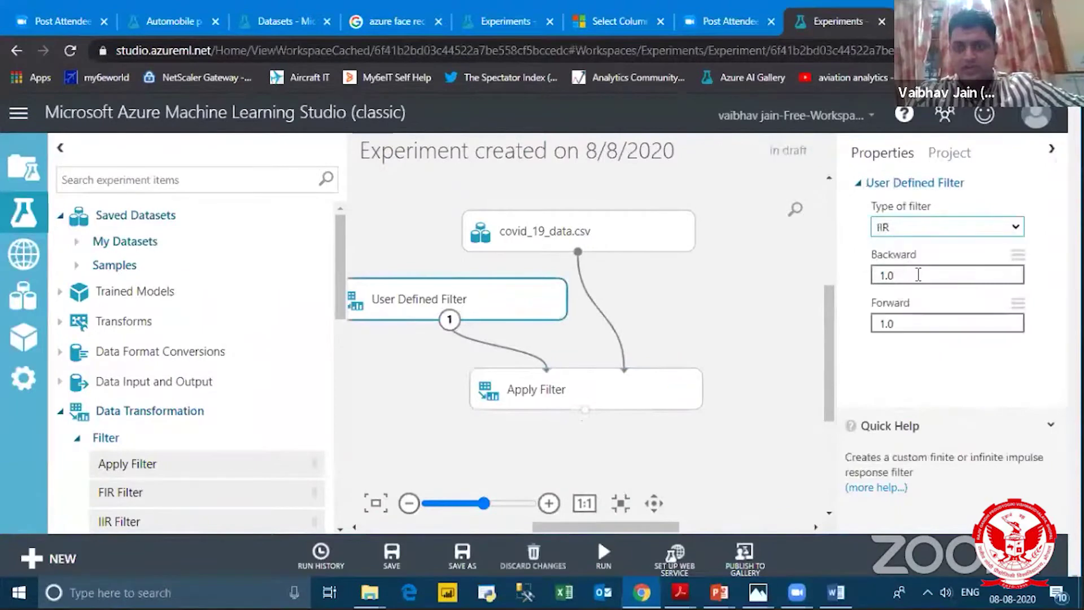
click(935, 229)
click(937, 245)
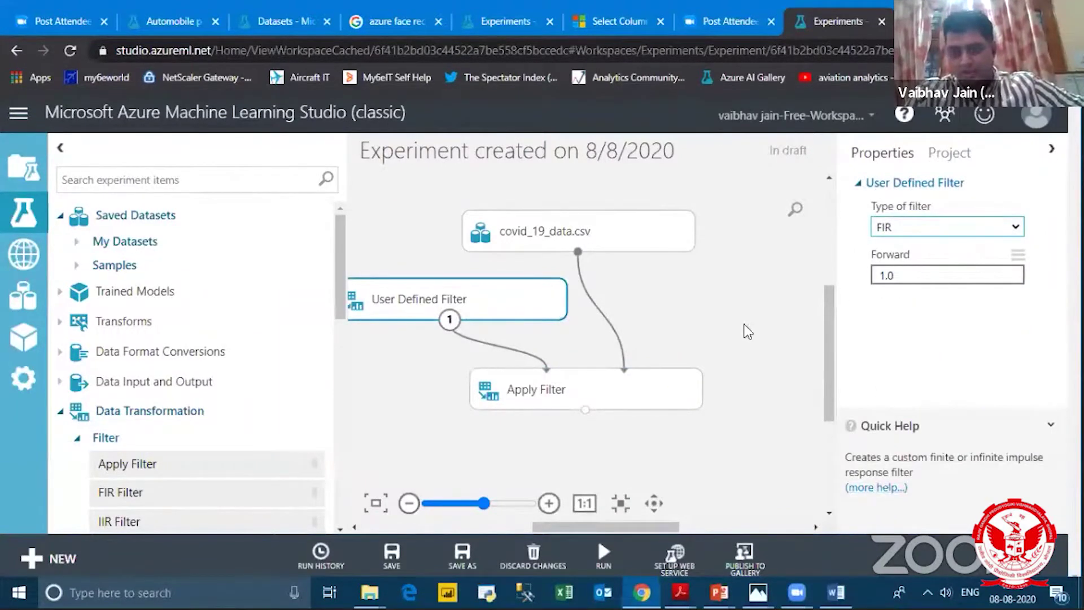
Step: Delete the User Defined Filter and Apply Filter modules, leaving only the covid_19_data.csv dataset on the canvas
drag(505, 297, 521, 312)
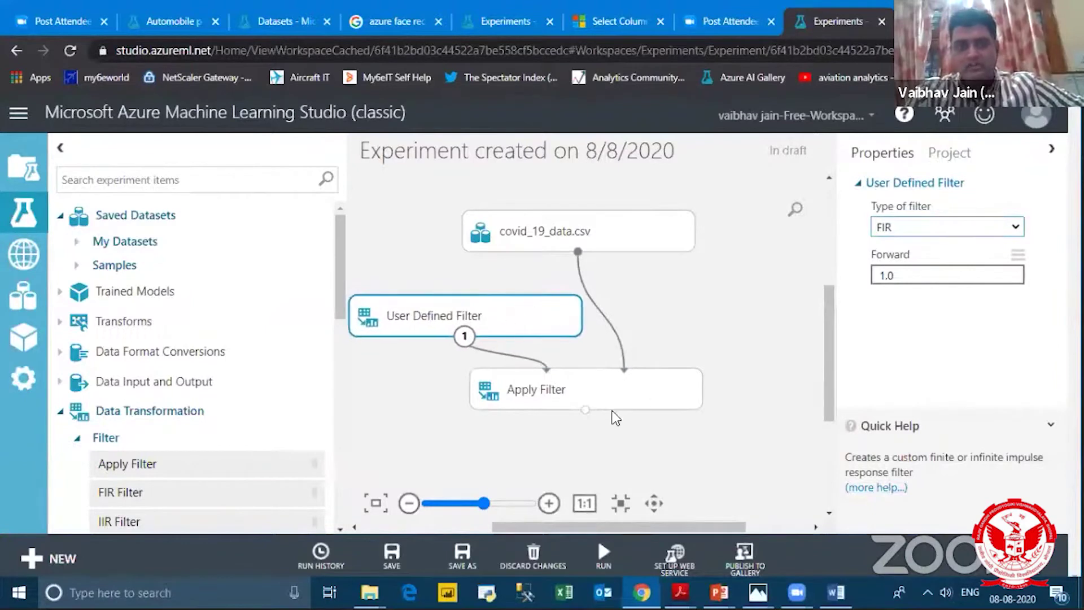
click(582, 236)
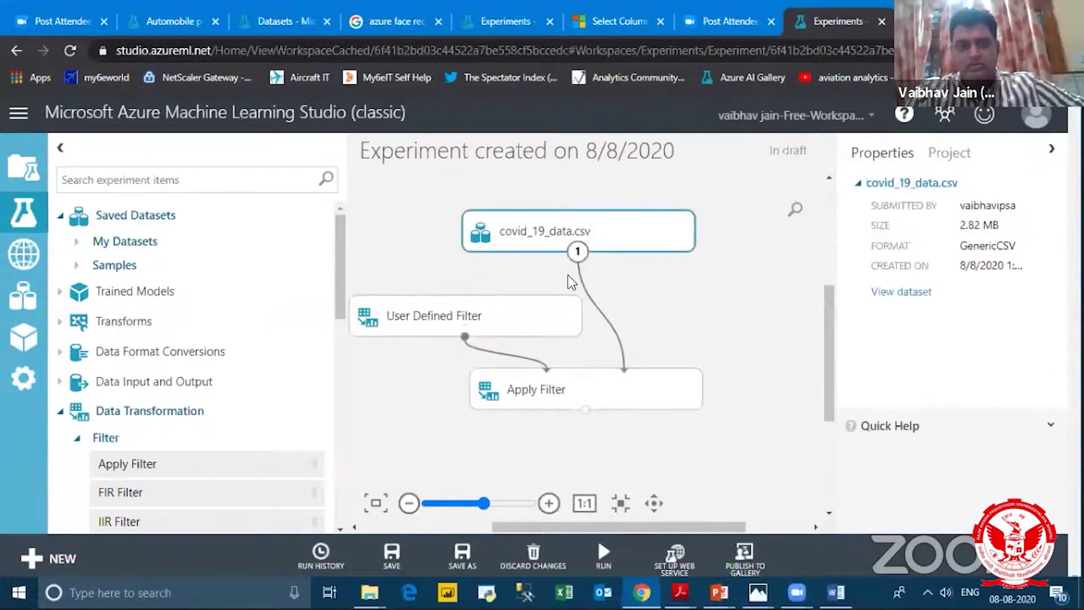
click(534, 313)
key(Delete)
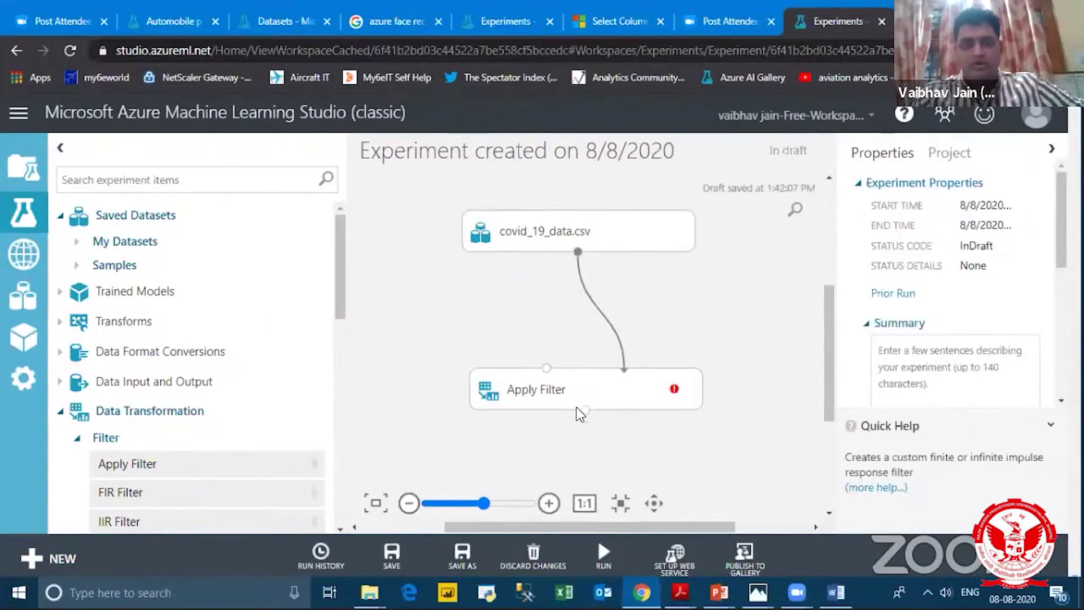
click(586, 376)
key(Delete)
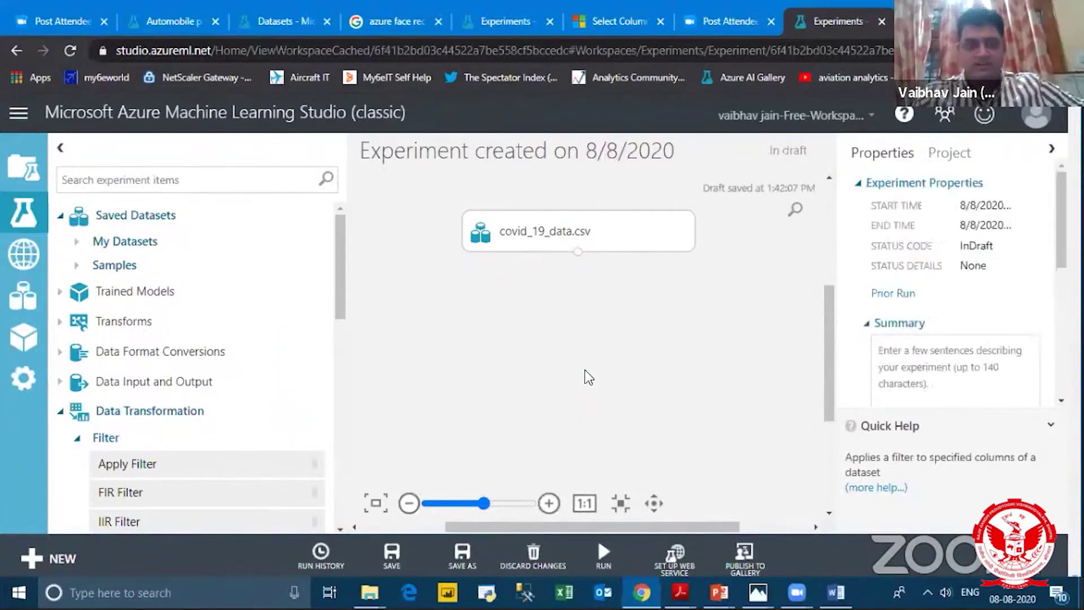
Step: Collapse the Data Transformation category and look through the remaining module categories
scroll(149, 357, down, 3)
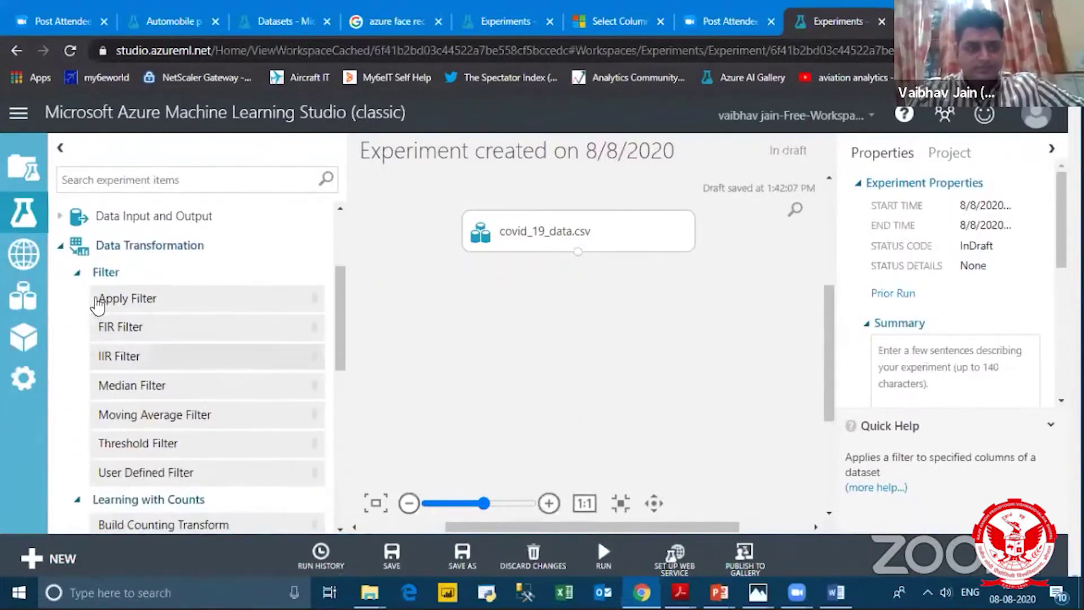
click(63, 248)
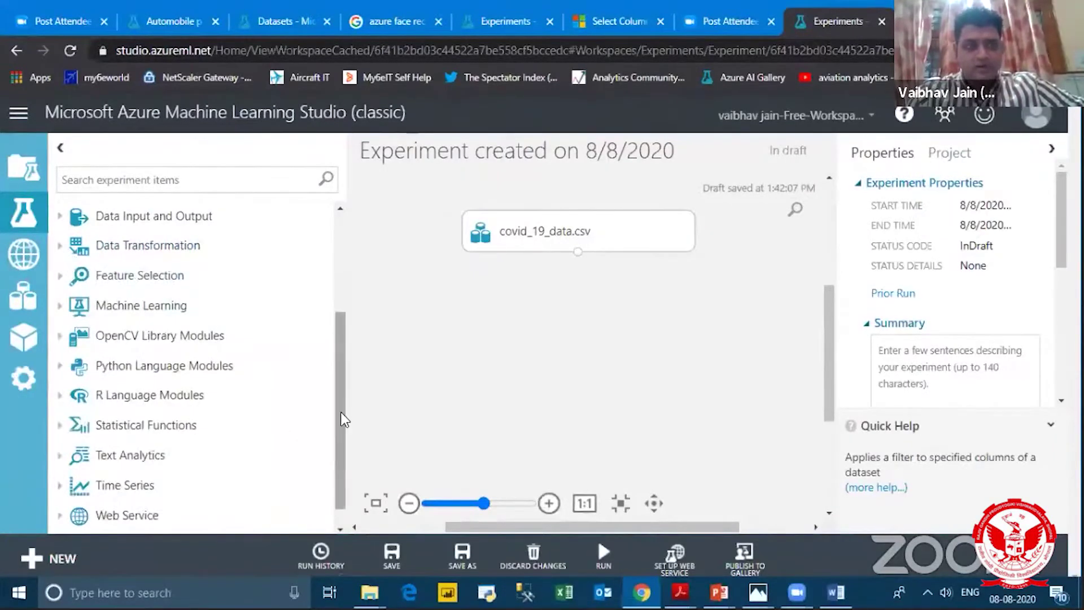
scroll(337, 421, down, 1)
scroll(337, 410, up, 1)
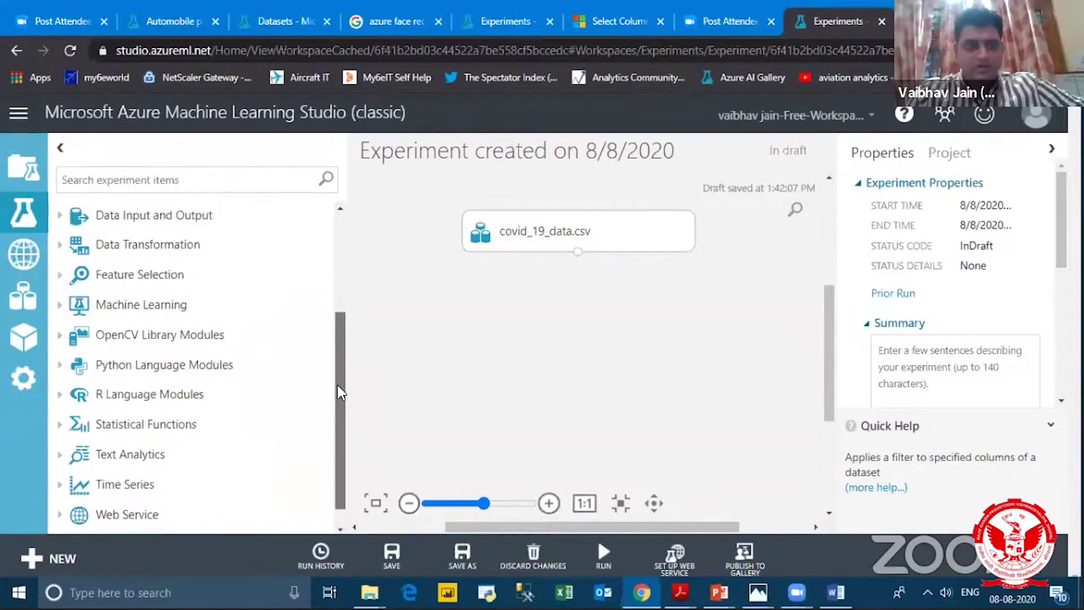
drag(337, 384, 338, 286)
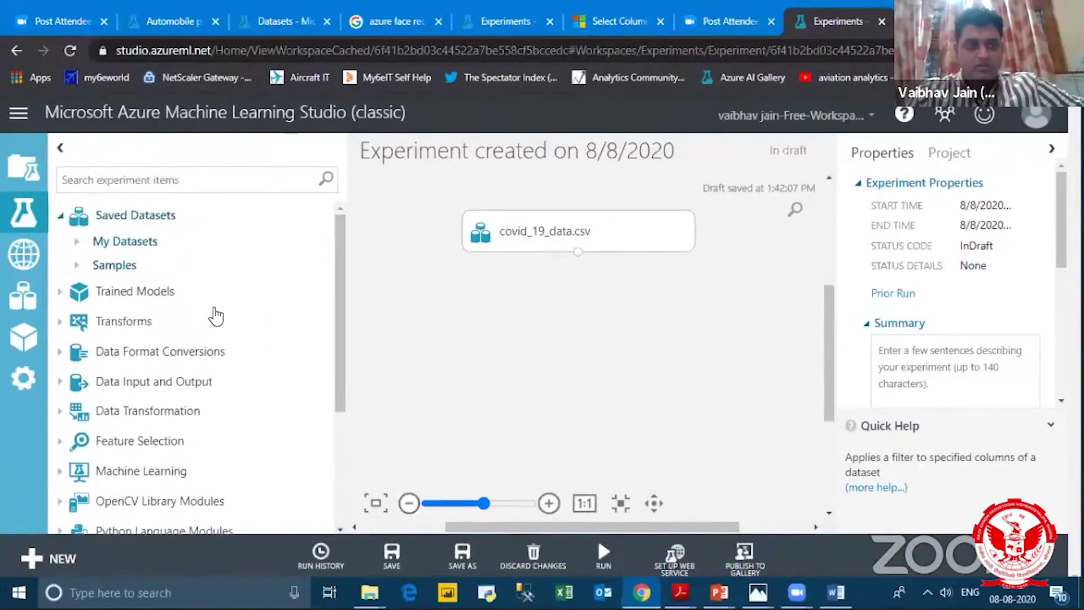
scroll(213, 315, down, 3)
scroll(121, 407, down, 1)
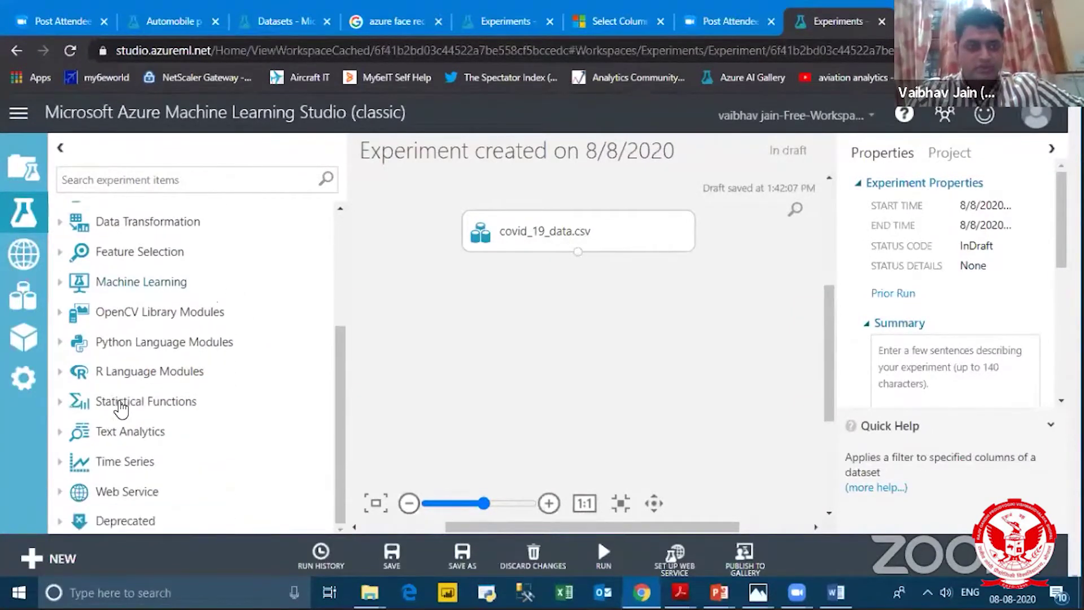
Step: Add a Summarize Data module from Statistical Functions below the dataset and connect covid_19_data.csv to its input
click(121, 402)
drag(340, 388, 348, 468)
scroll(209, 423, down, 3)
click(150, 386)
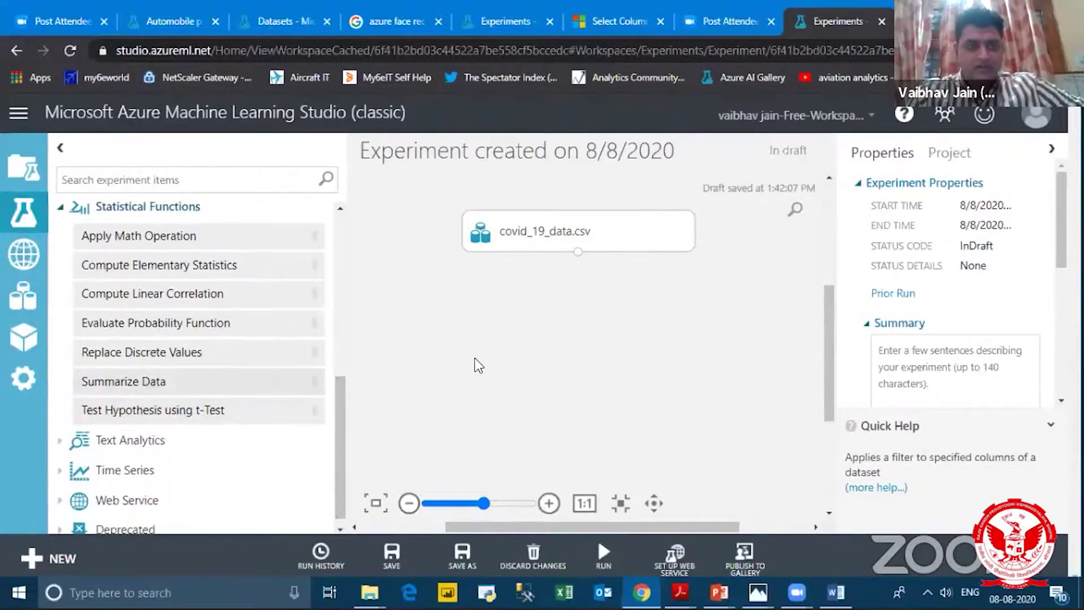
drag(531, 320, 528, 314)
drag(578, 252, 527, 293)
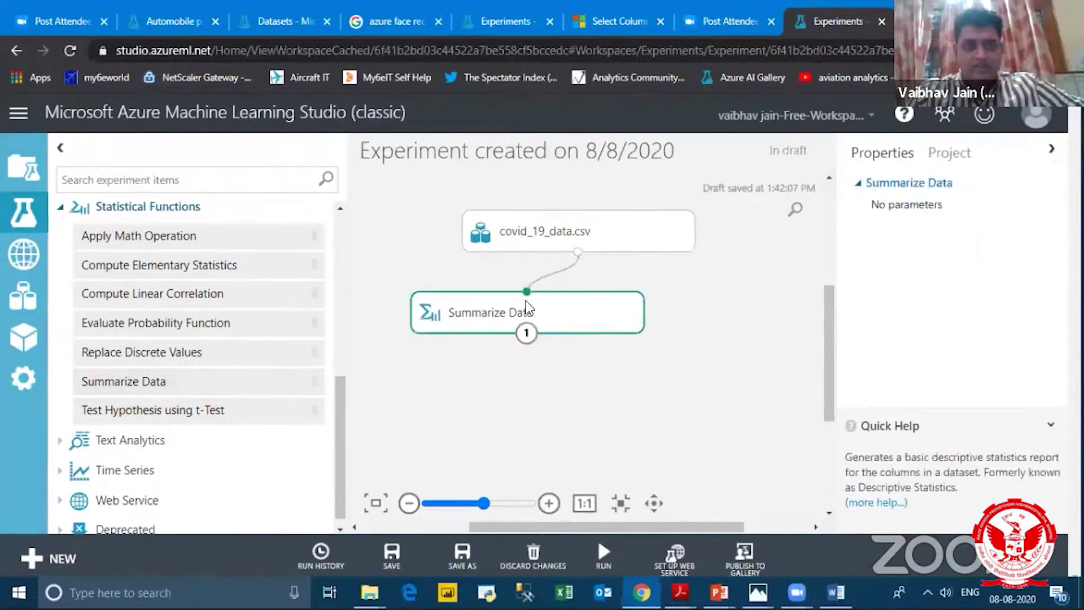
Step: Run the experiment and visualize Summarize Data's results dataset
mouse_move(602, 559)
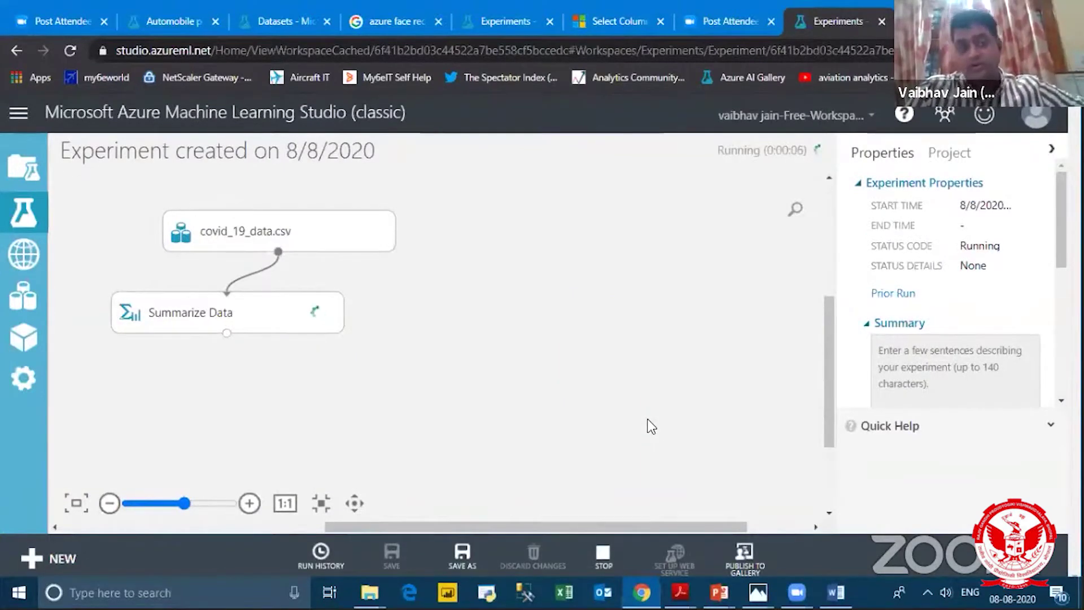
click(563, 323)
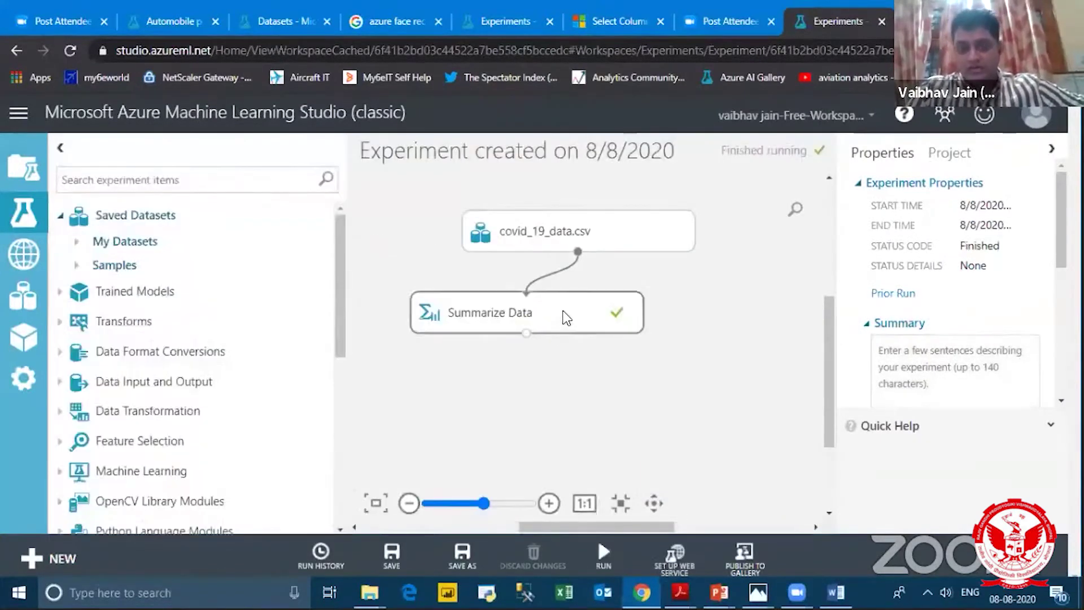
right_click(566, 318)
mouse_move(607, 428)
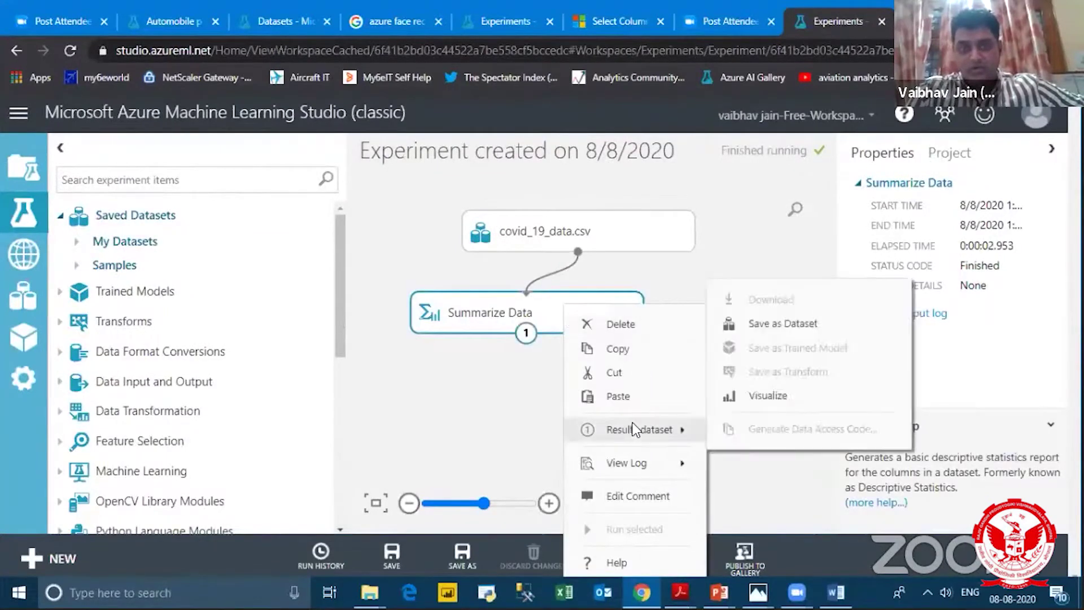
click(743, 394)
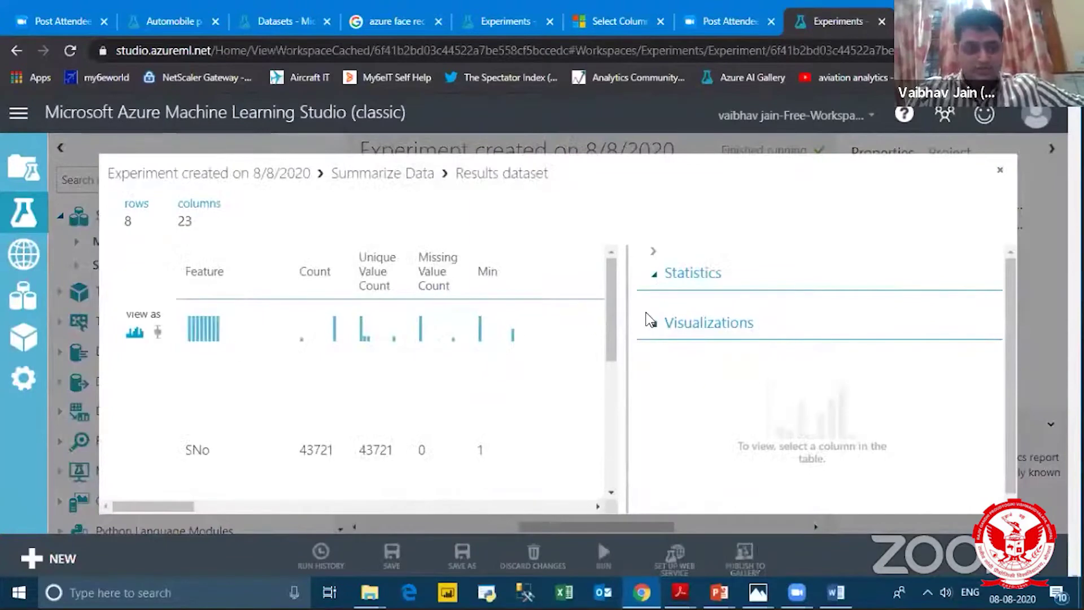
Step: Examine the summary statistics of the dataset's features, including Country/Region, and close the visualization
drag(612, 310, 638, 455)
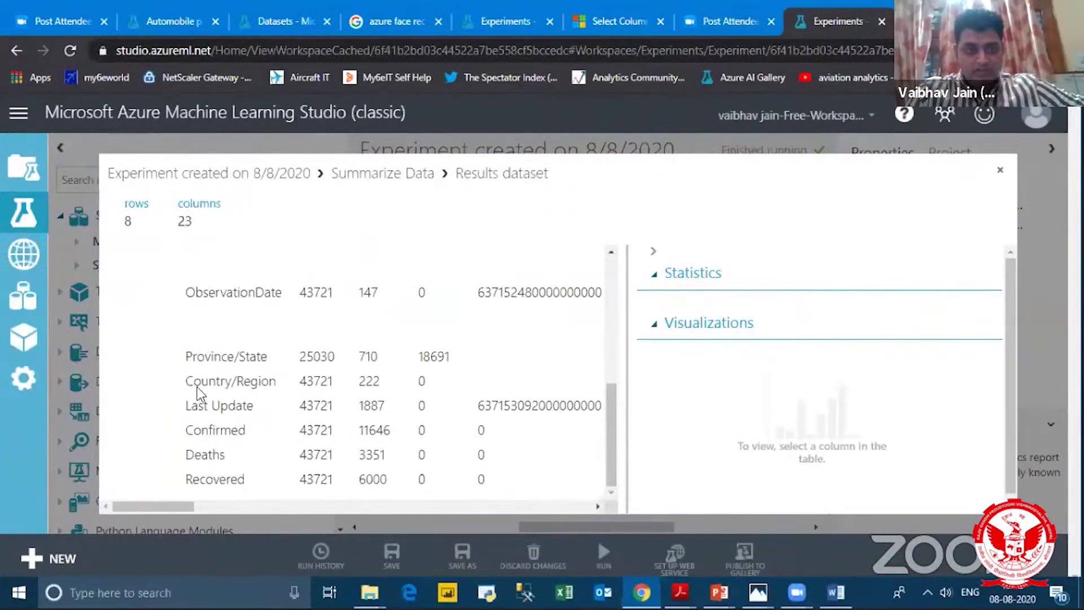
click(221, 380)
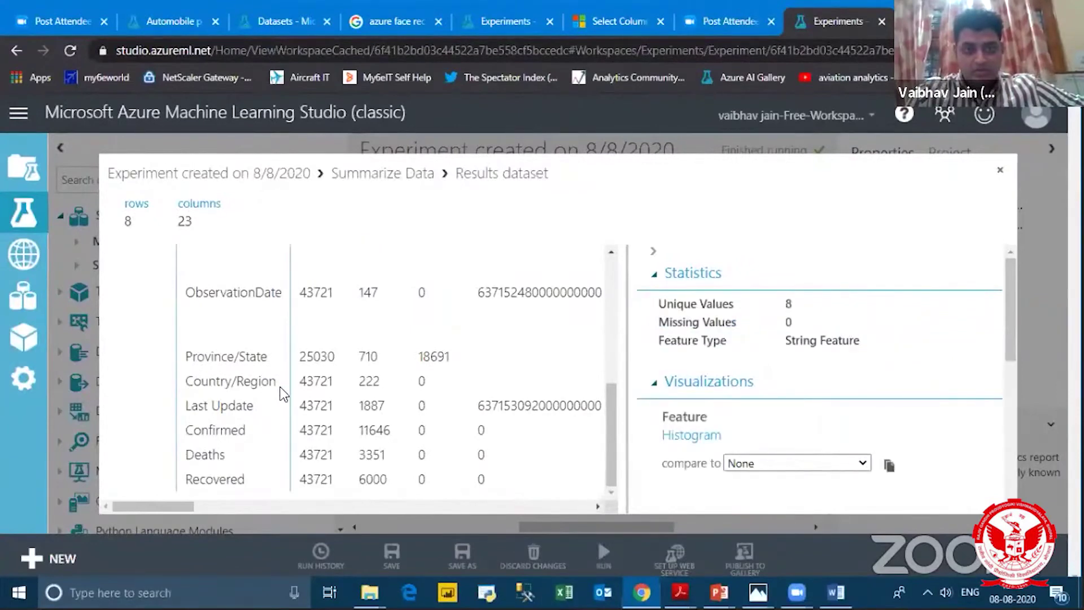
drag(187, 507, 147, 522)
drag(613, 433, 460, 283)
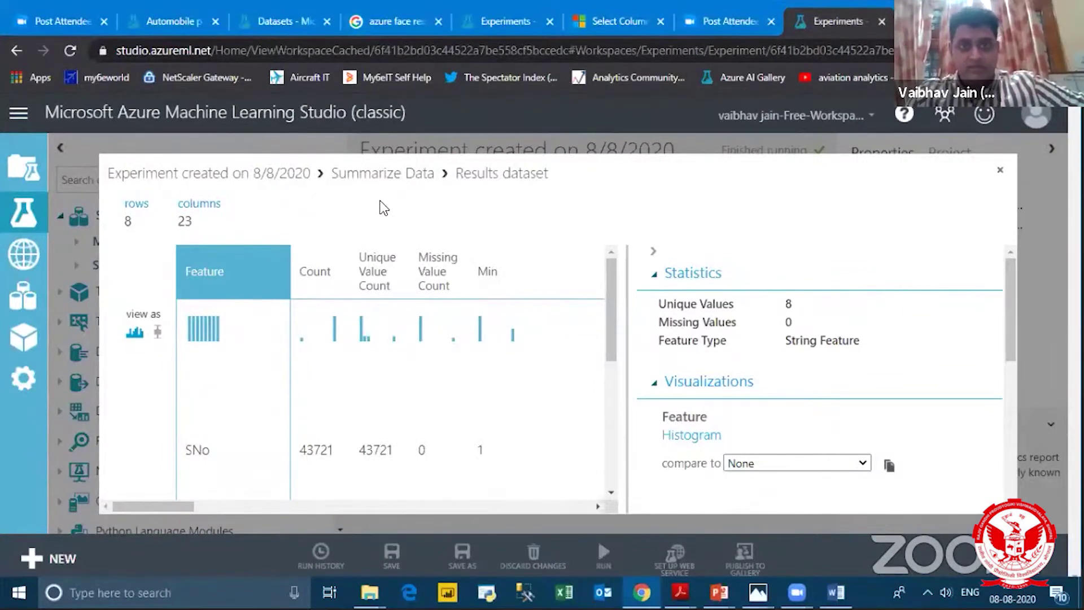
click(1000, 170)
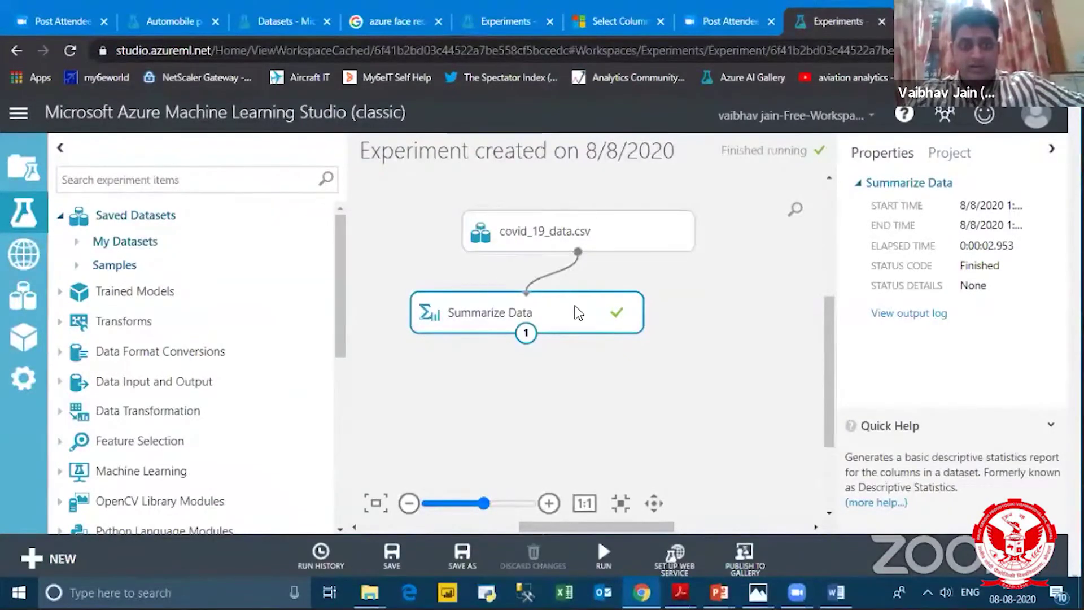
Step: Replace Summarize Data with an Execute Python Script module and connect covid_19_data.csv to its first input
key(Delete)
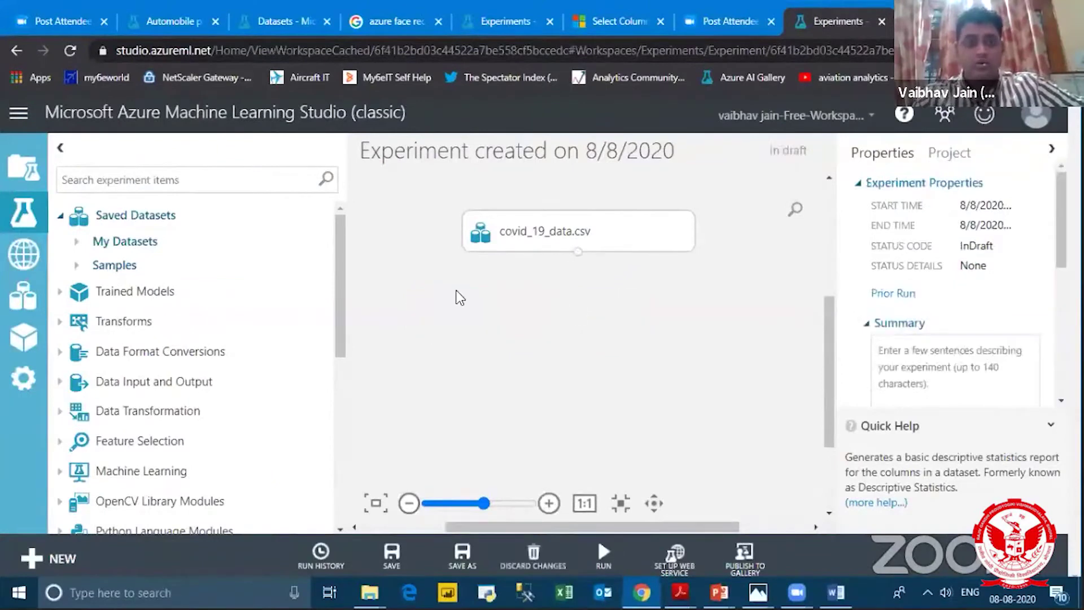
scroll(213, 348, down, 5)
click(209, 342)
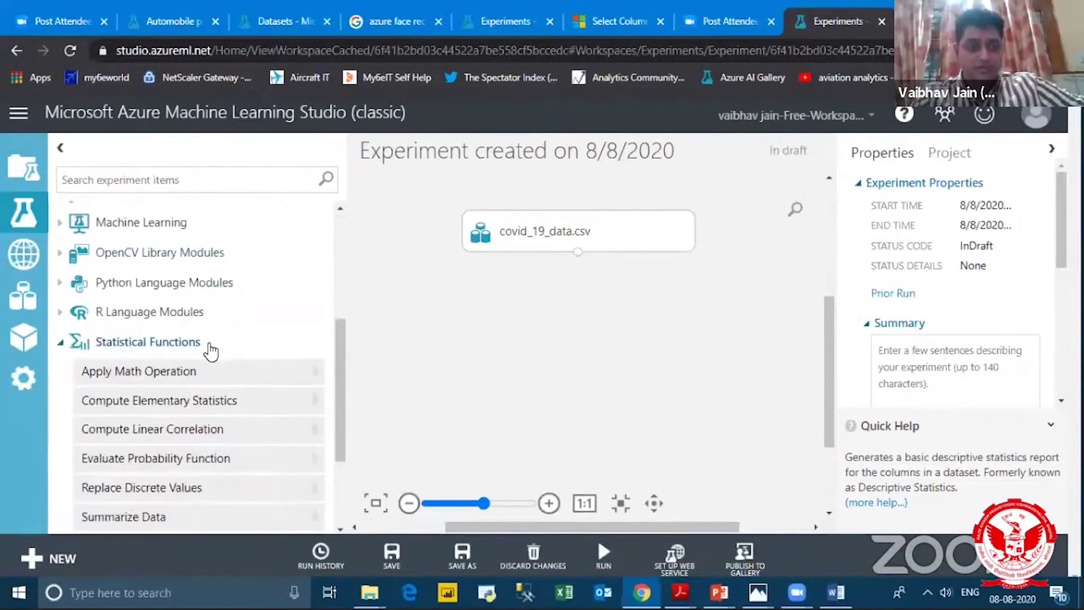
click(173, 285)
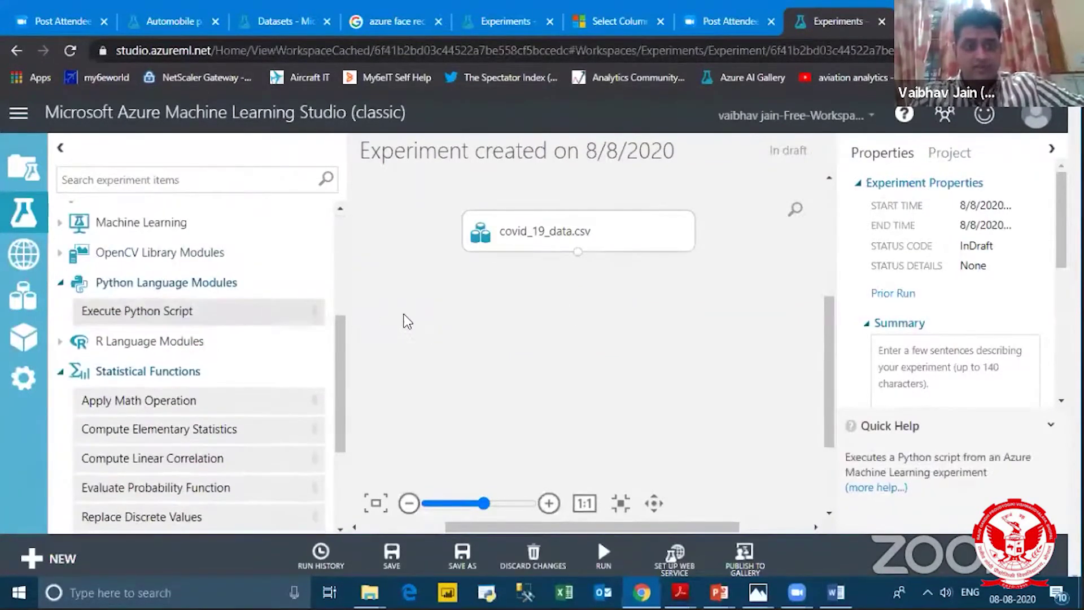
drag(408, 321, 599, 326)
drag(577, 251, 535, 322)
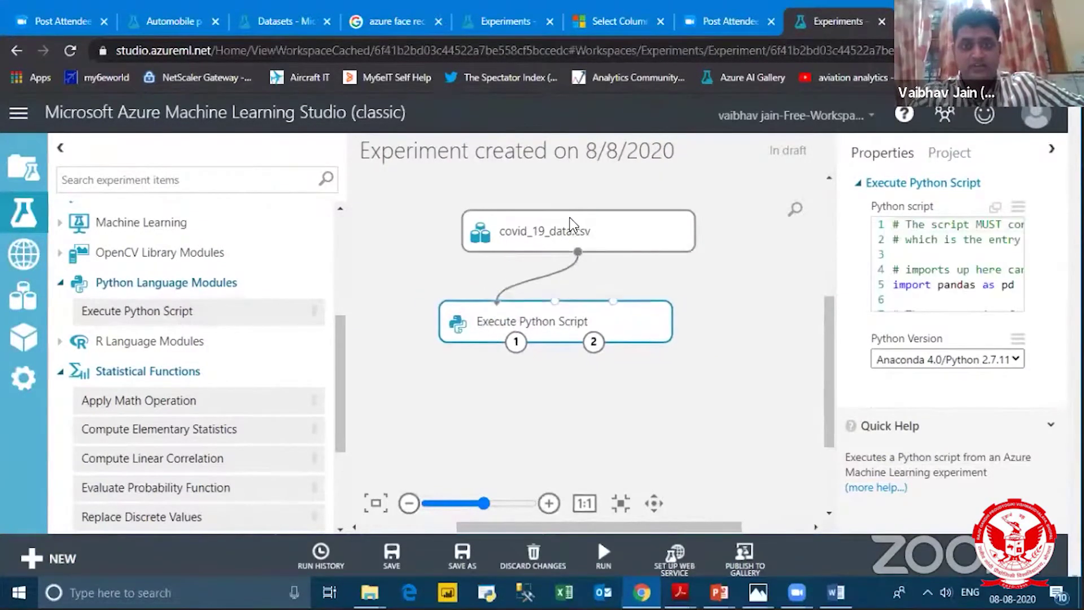
Step: Read through Execute Python Script's default Python script in the enlarged editor and close it
click(995, 208)
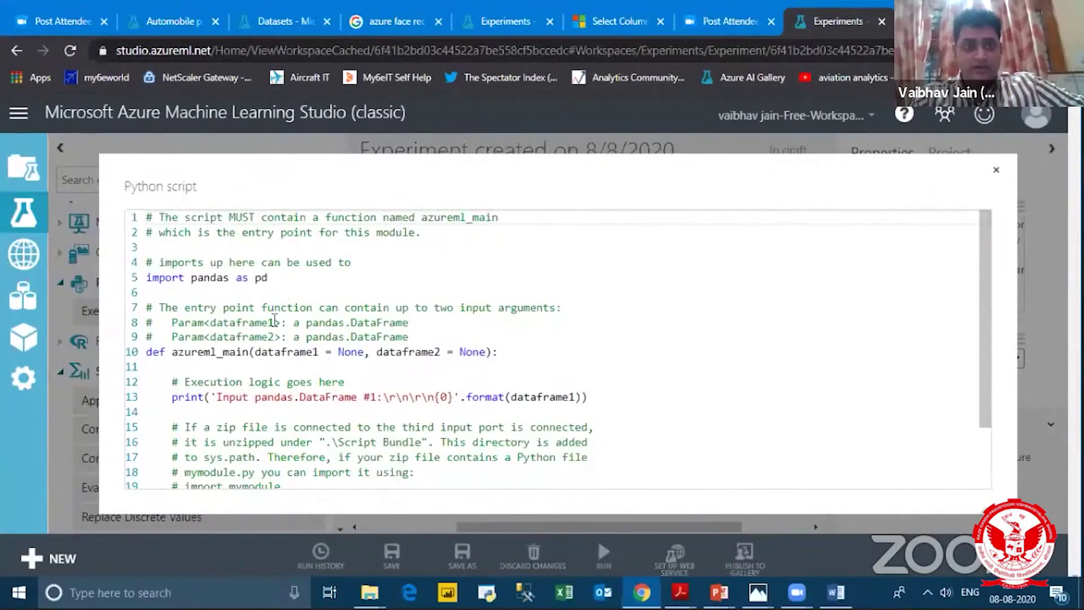
scroll(266, 383, down, 2)
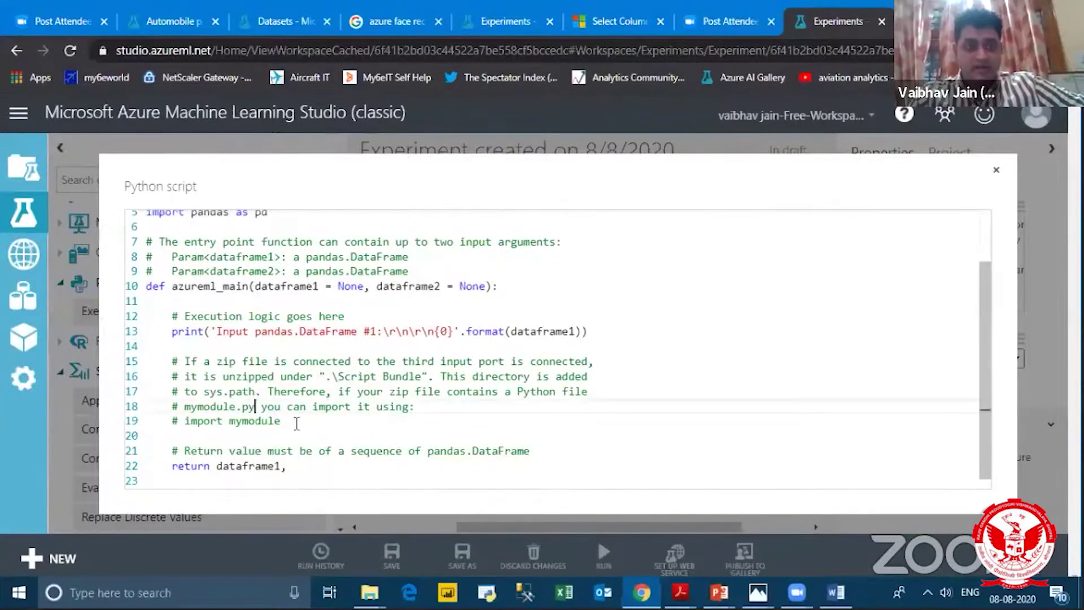
double_click(248, 406)
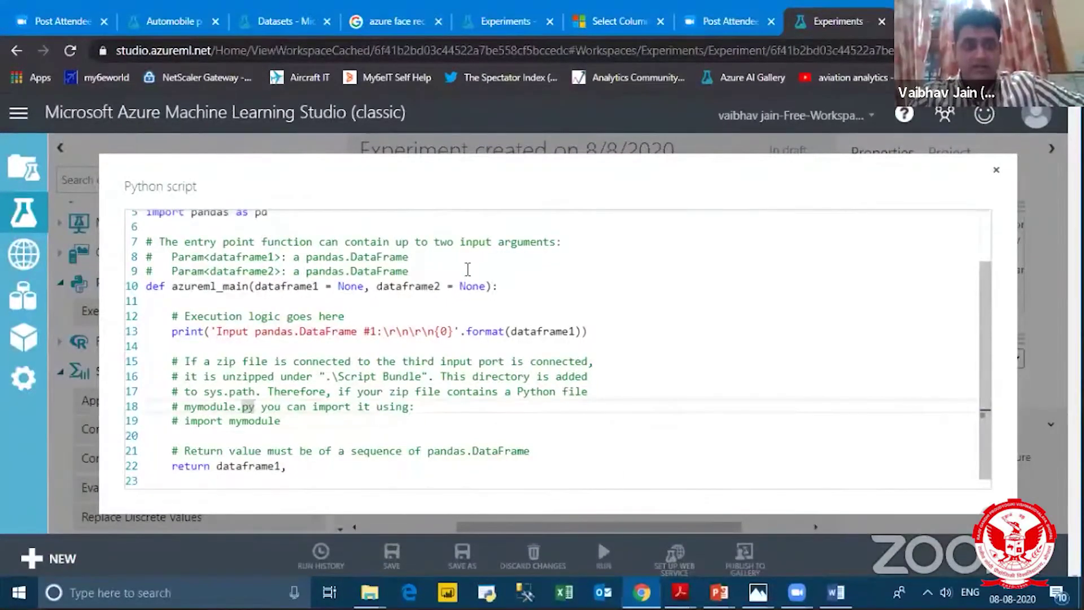
scroll(295, 255, up, 2)
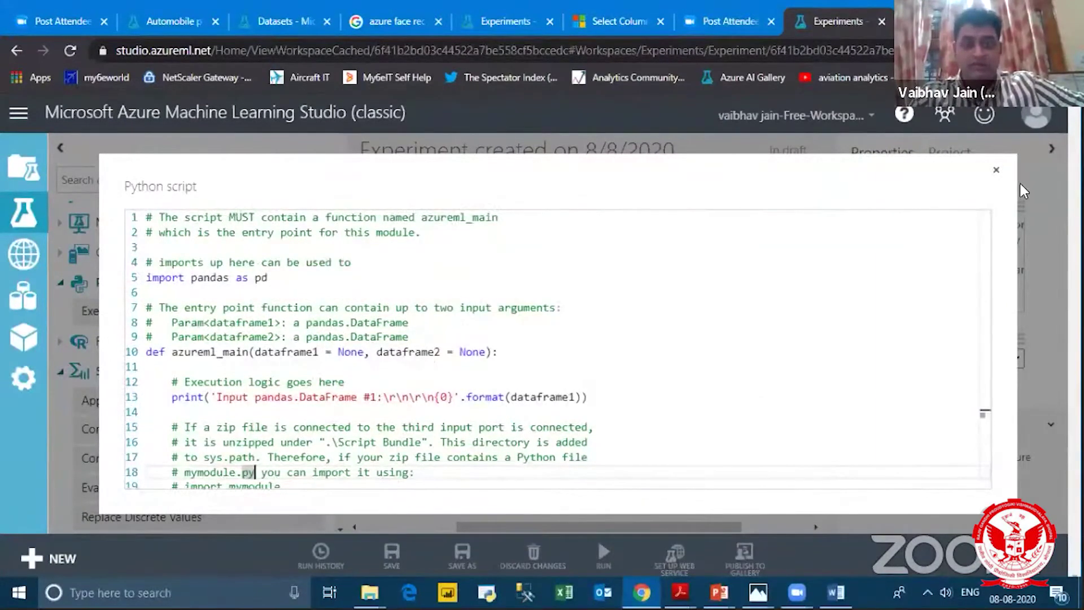
click(996, 170)
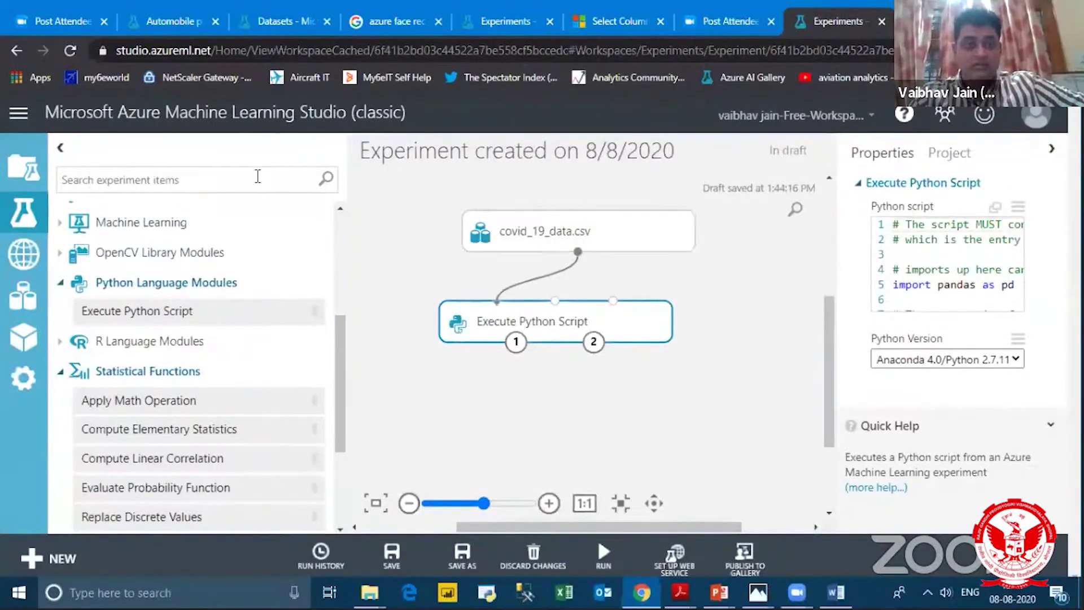
Step: Search the modules for "sql", add Apply SQL Transformation, and connect covid_19_data.csv to its first input
text(sql)
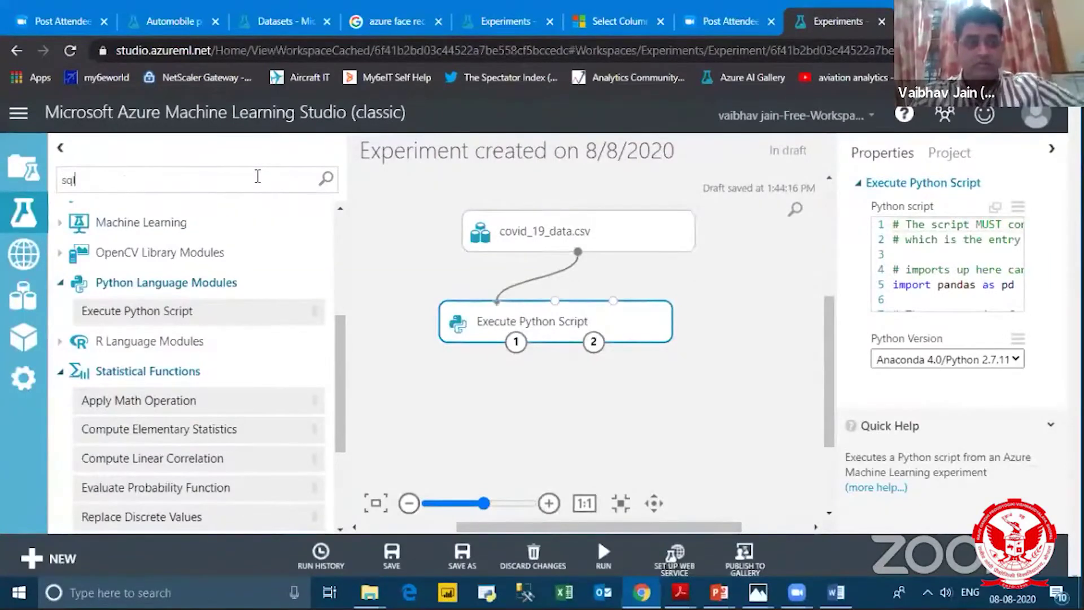
drag(126, 354, 518, 418)
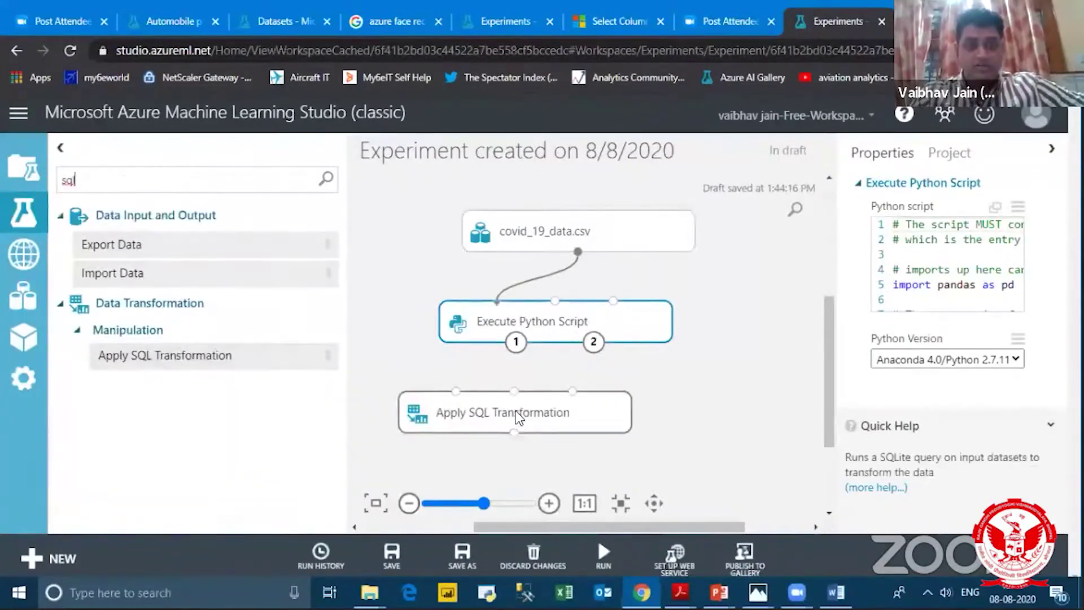
drag(578, 251, 473, 398)
Step: Examine Apply SQL Transformation's default SQL Query Script in the enlarged editor and close it
click(1000, 225)
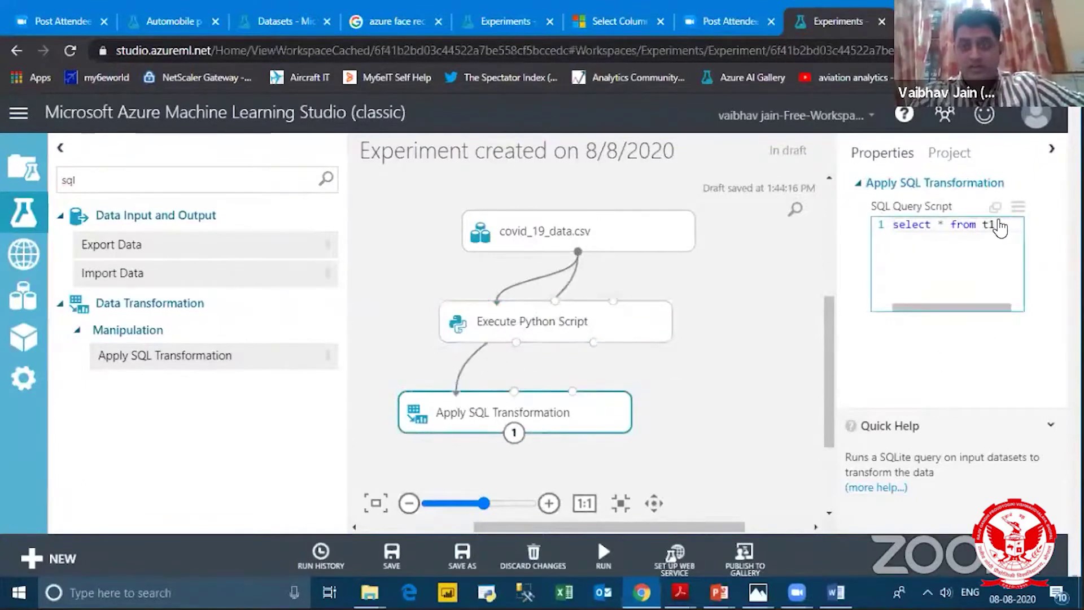
click(995, 208)
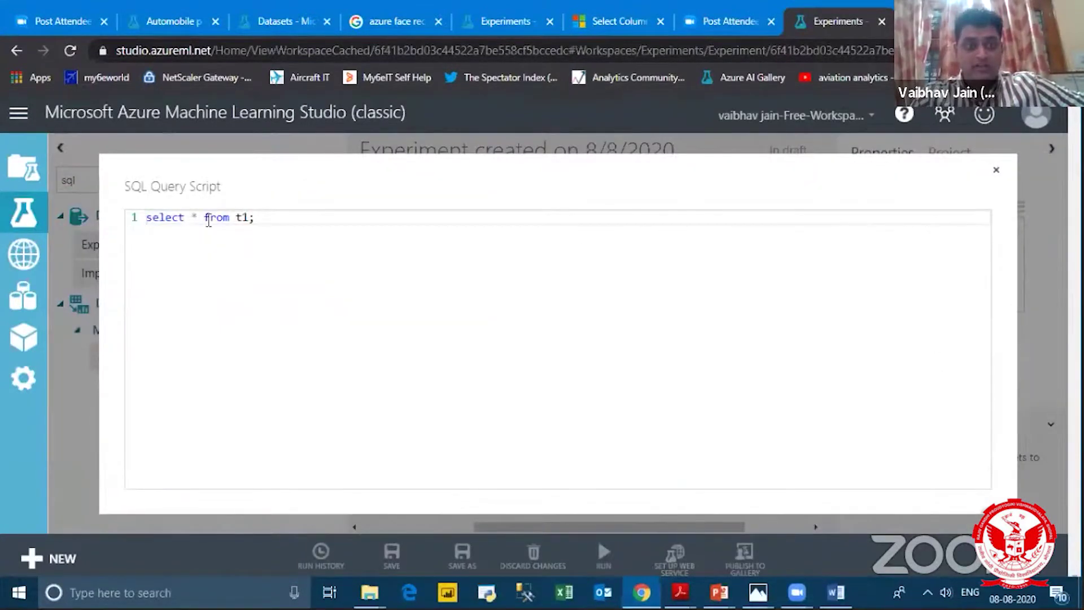
click(252, 220)
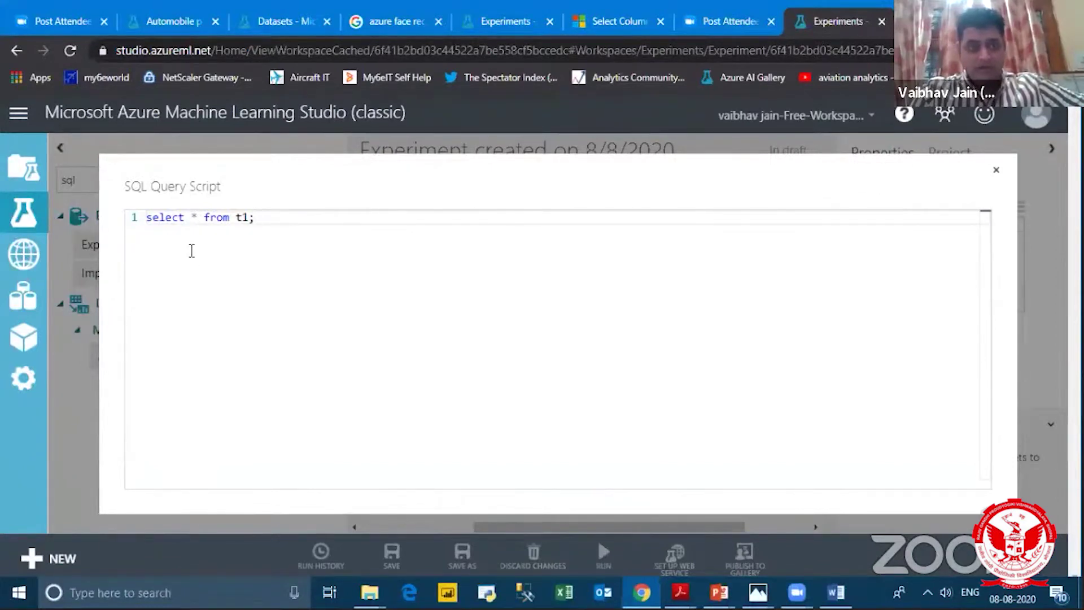
drag(247, 286, 182, 188)
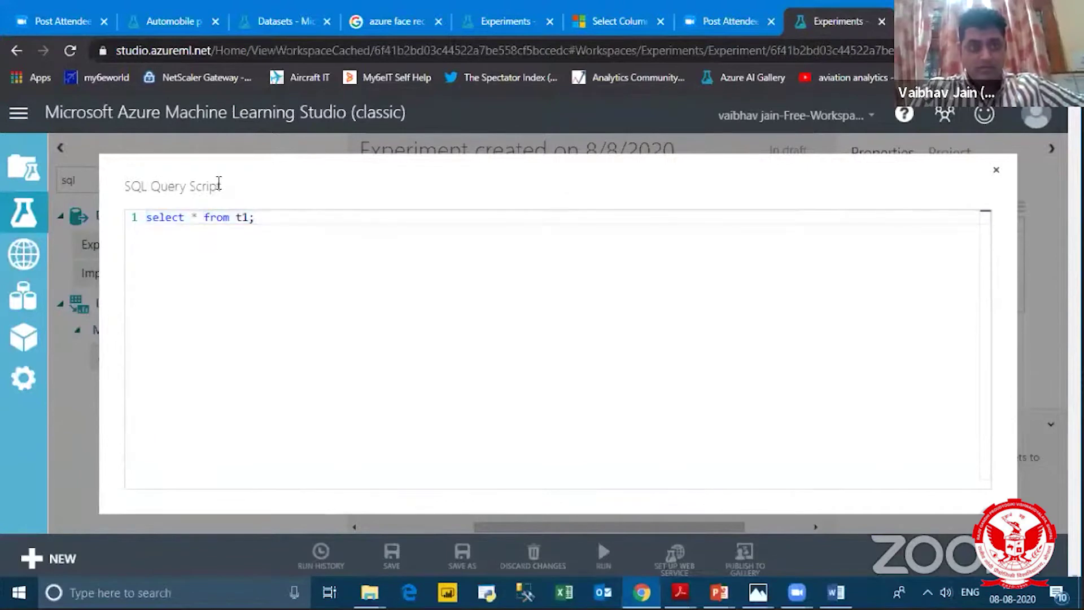
click(227, 265)
click(996, 170)
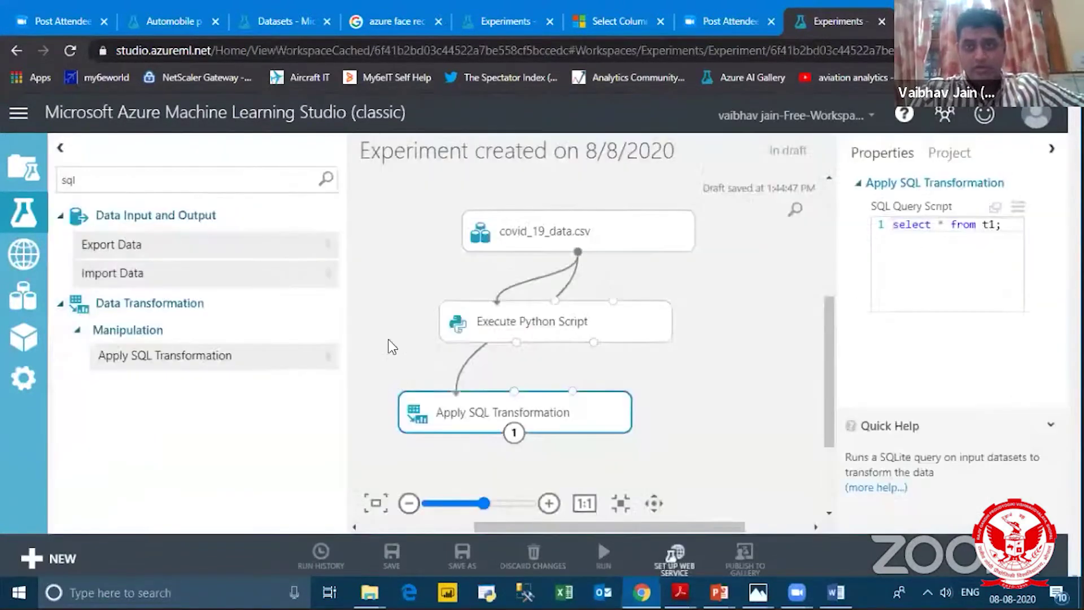
Step: Arrange Apply SQL Transformation and Execute Python Script side by side below the covid_19_data.csv dataset
drag(533, 418, 522, 398)
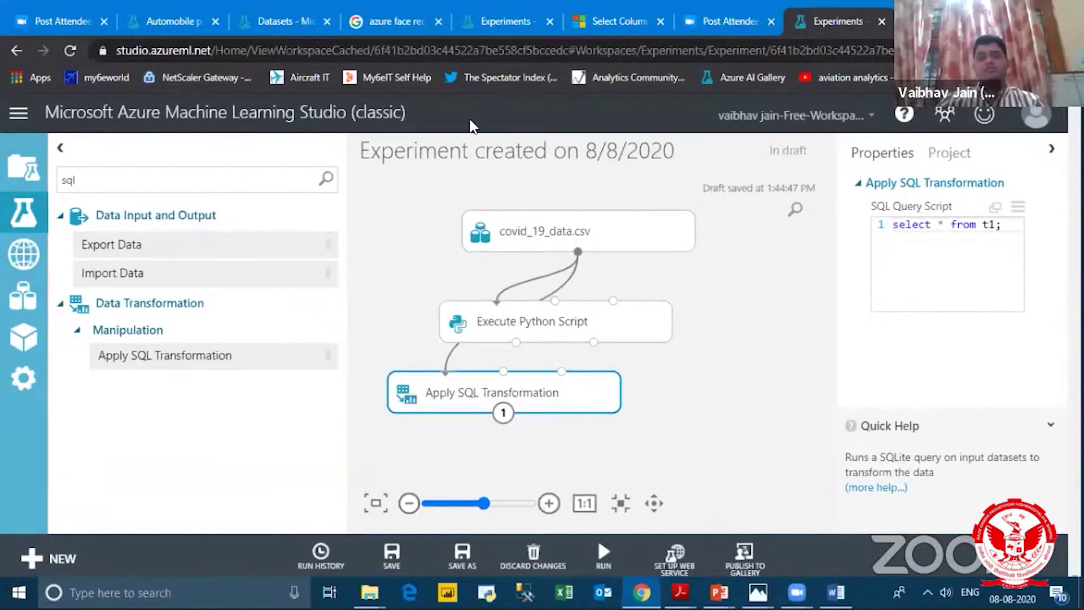
drag(554, 317, 661, 320)
drag(561, 378, 479, 309)
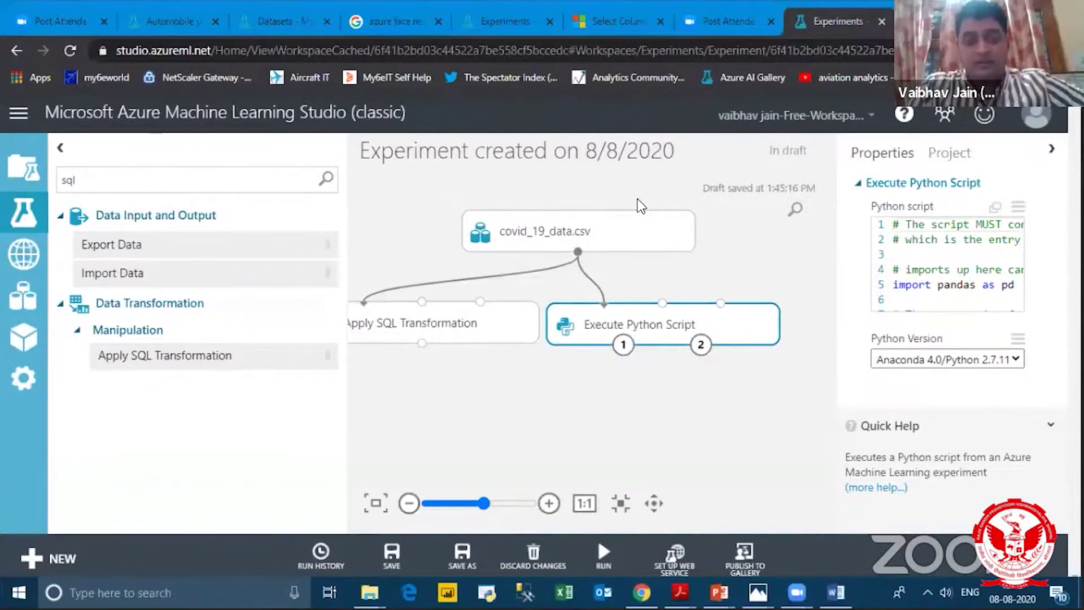
Step: Return to the Automobile price prediction experiment and inspect the properties of Clean Missing Data and the second Select Columns in Dataset
click(493, 26)
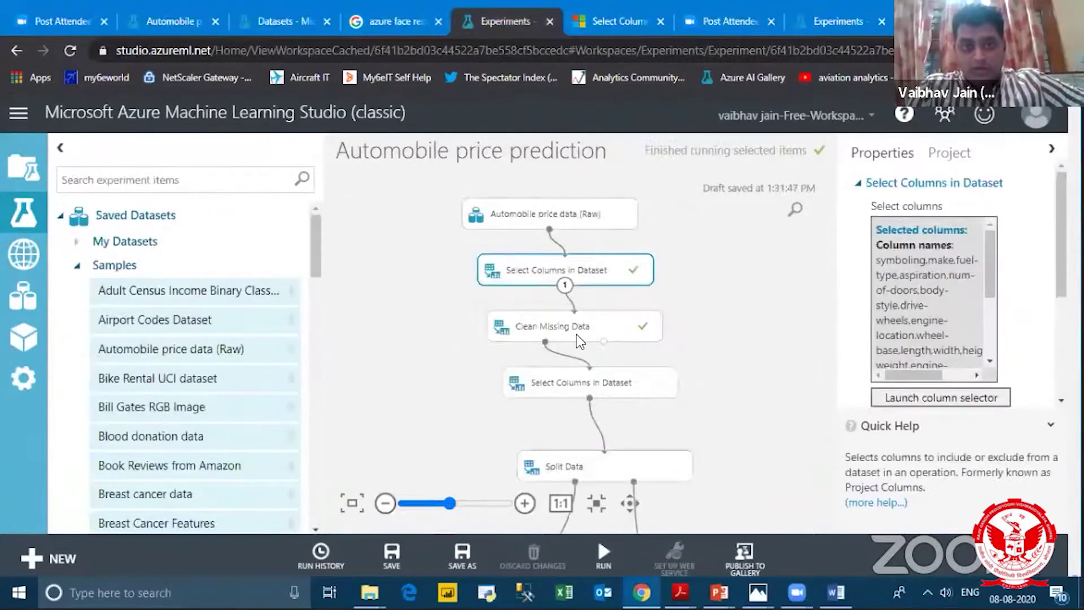
click(577, 334)
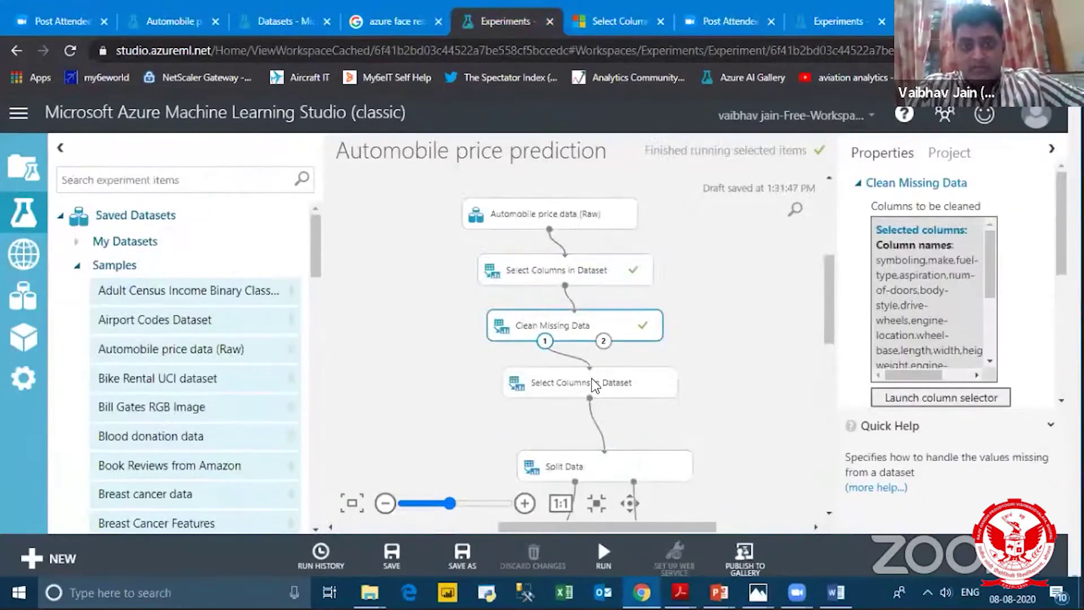
click(594, 386)
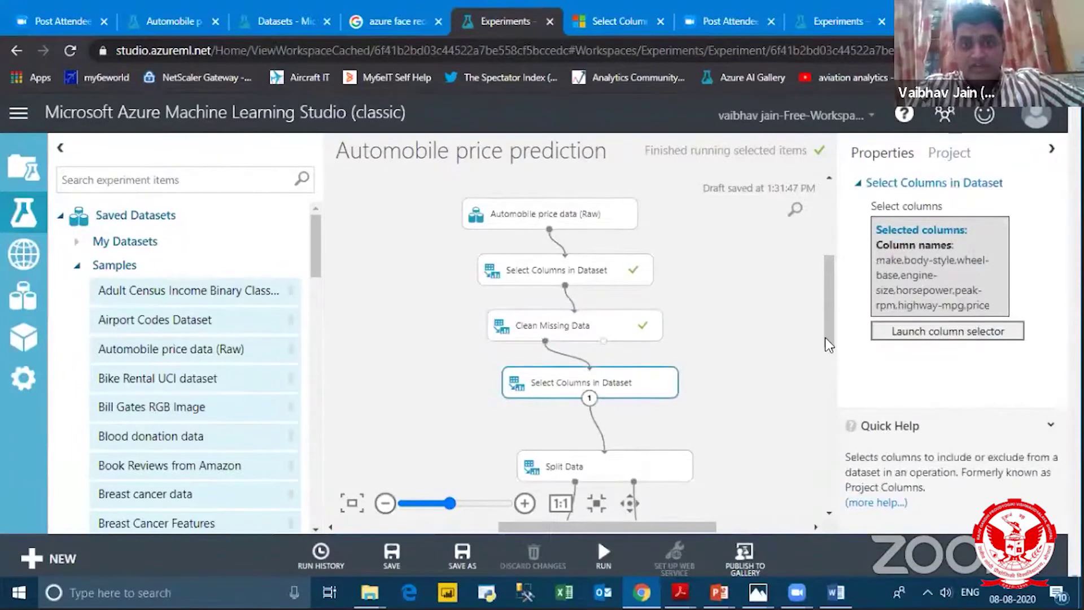
scroll(634, 237, down, 3)
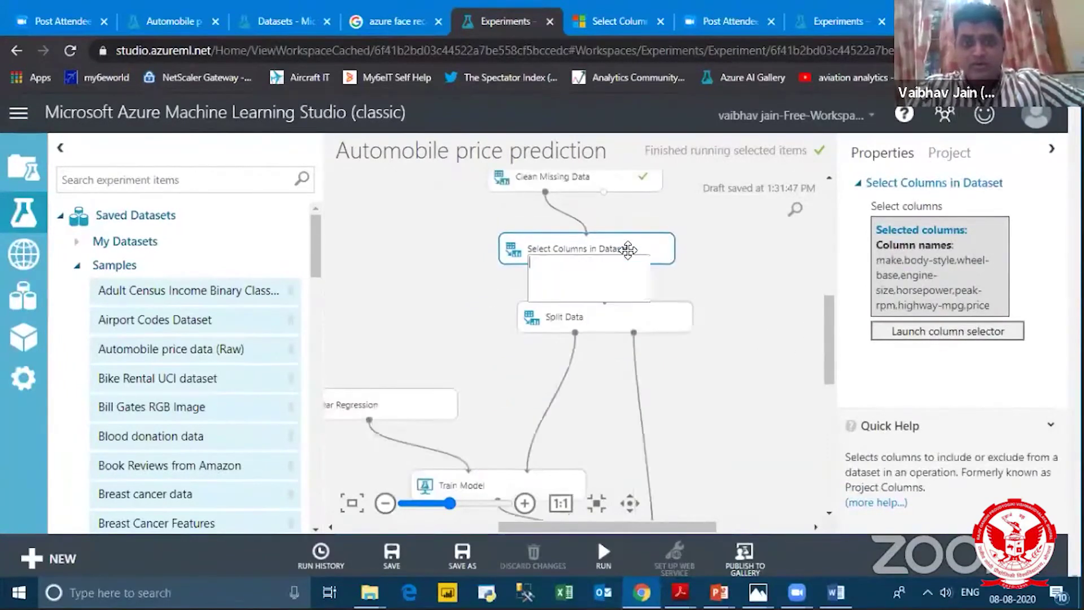
Step: Review the columns chosen in the second Select Columns in Dataset, from make through price, and accept the selection as it is
click(982, 336)
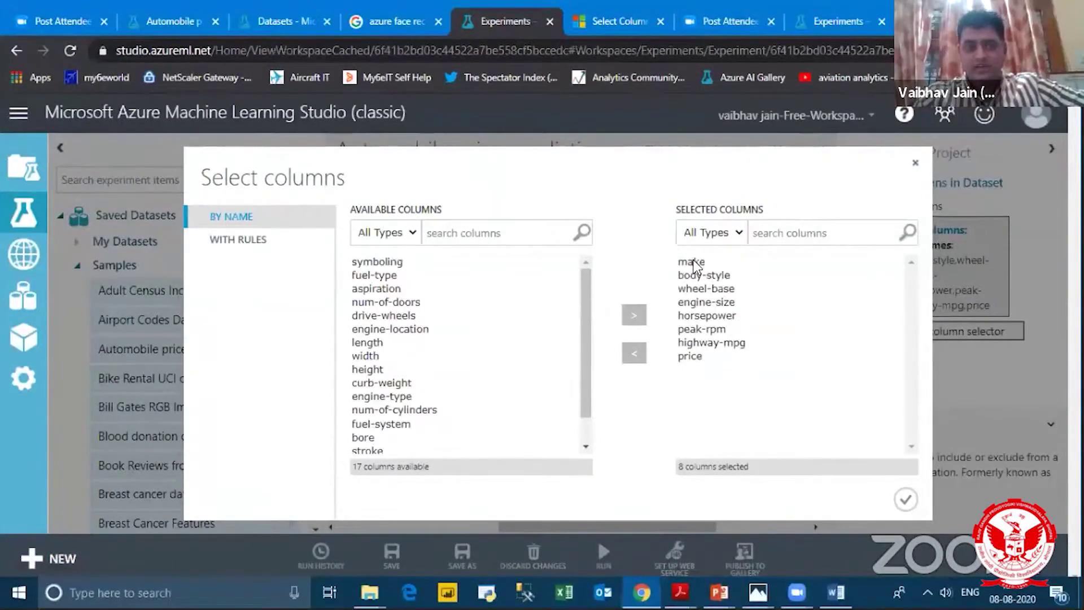
click(693, 263)
click(699, 277)
click(702, 290)
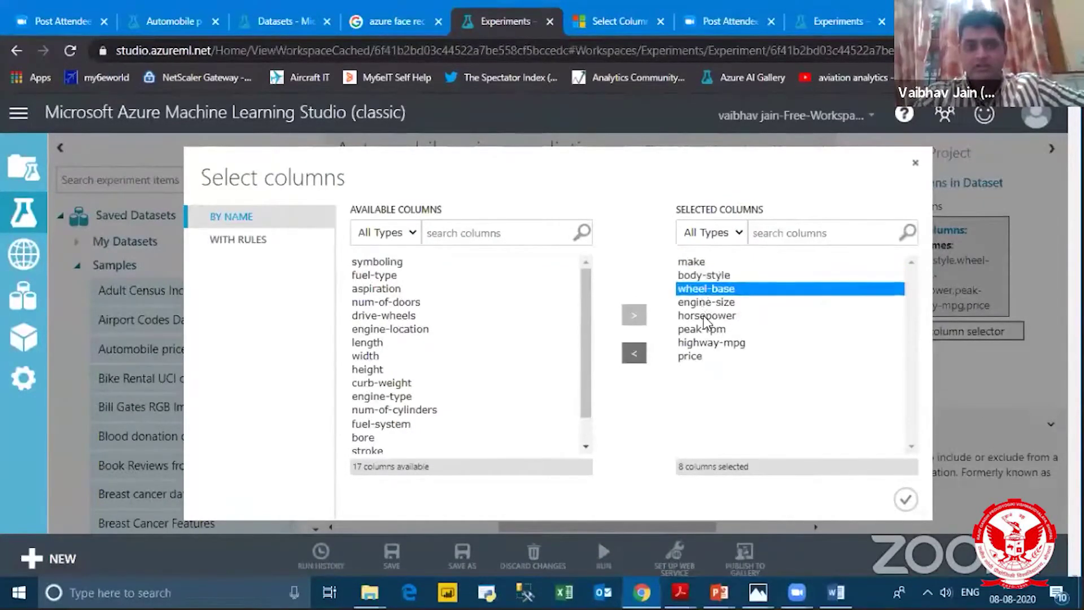
click(706, 303)
click(706, 316)
click(707, 329)
click(707, 343)
click(702, 358)
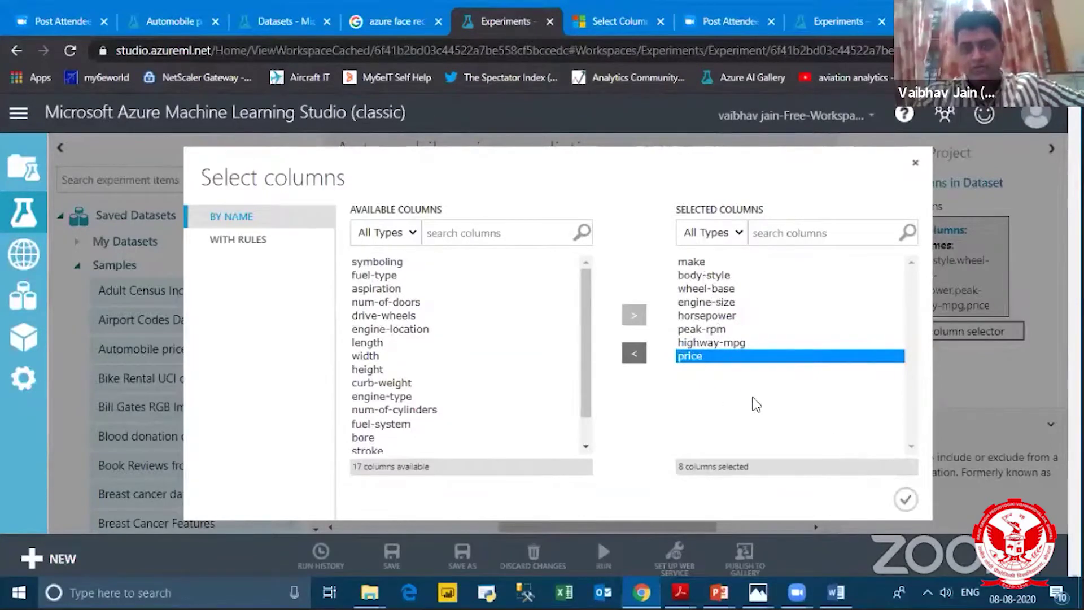
click(907, 502)
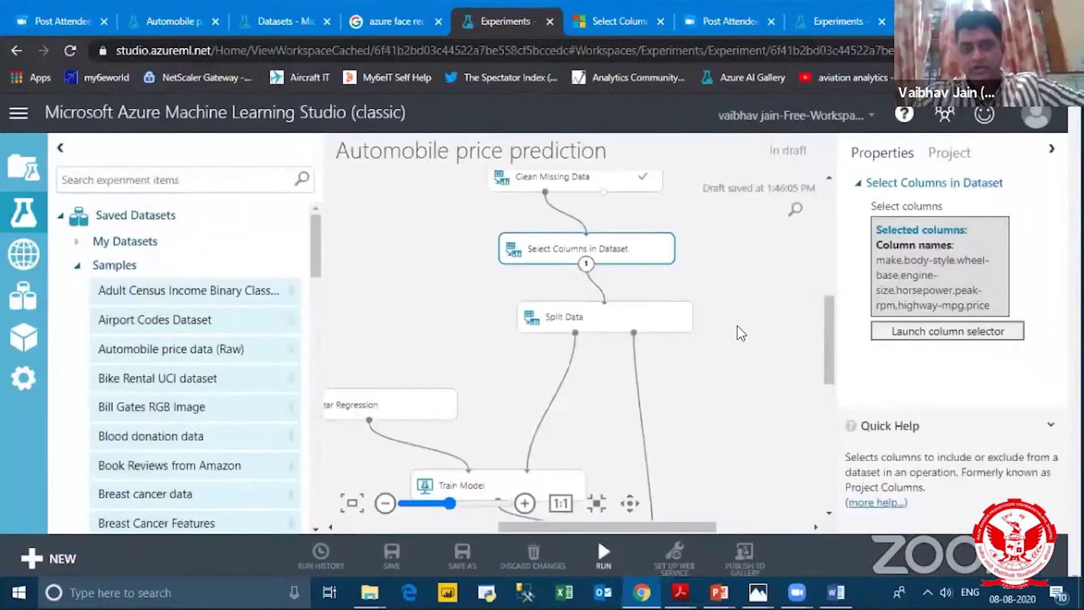
Step: Run only the second Select Columns in Dataset module and visualize its results dataset
click(607, 553)
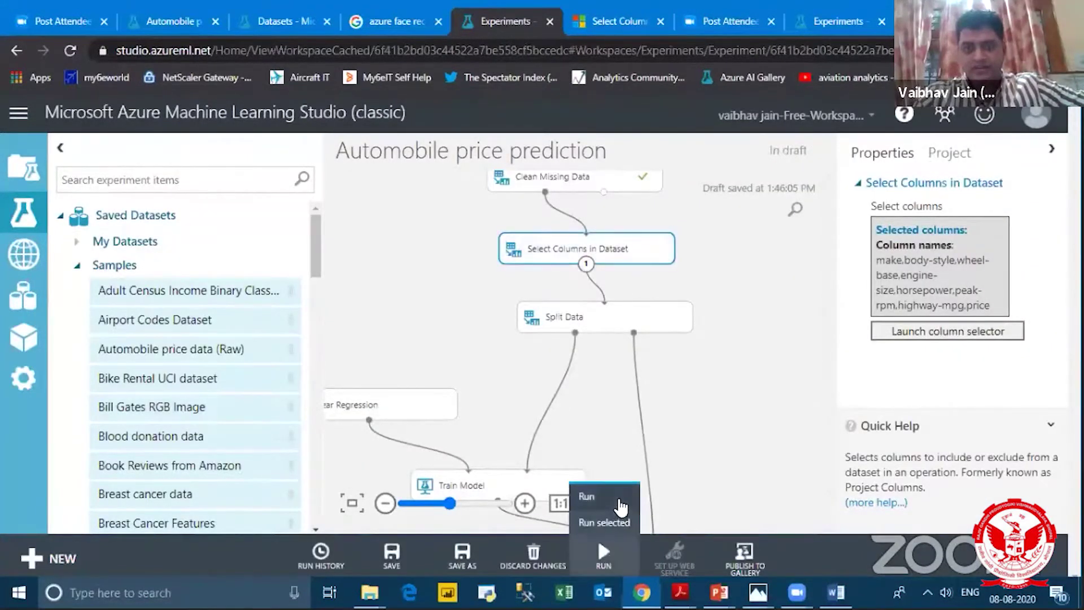
click(604, 523)
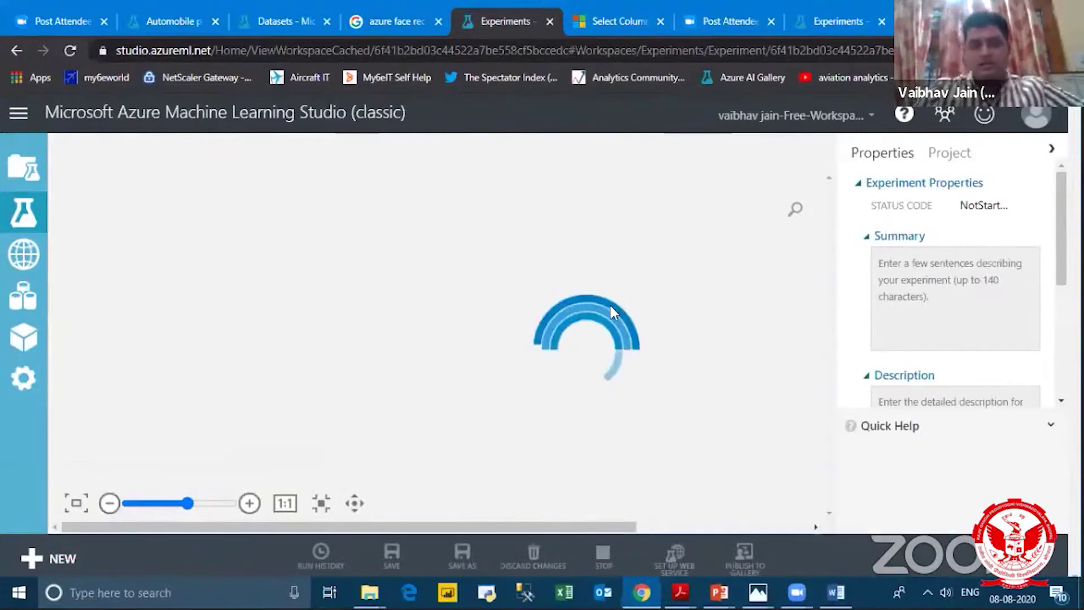
click(621, 251)
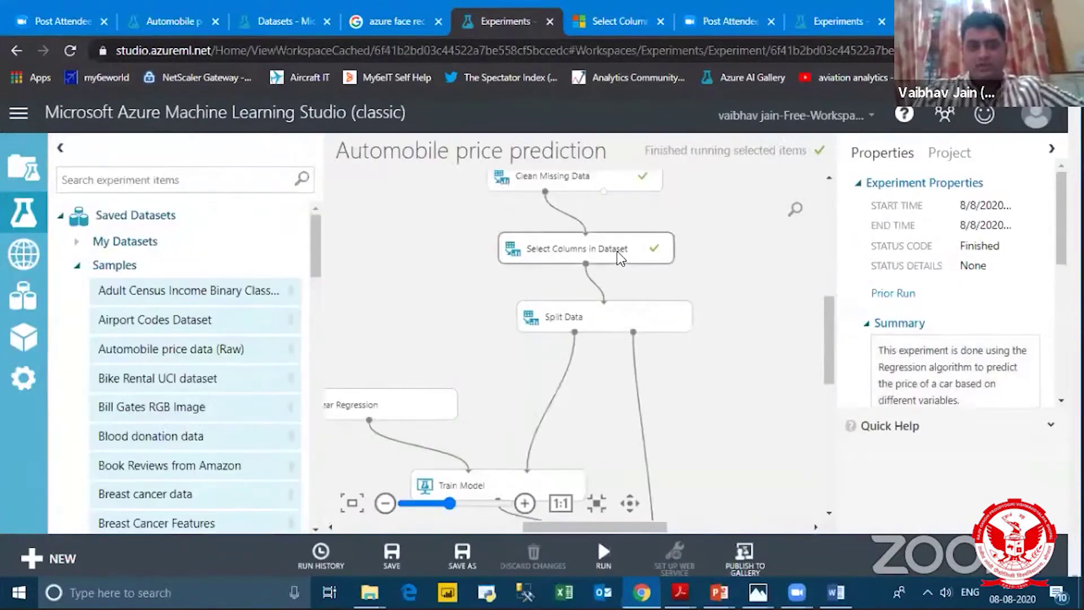
right_click(624, 254)
mouse_move(706, 375)
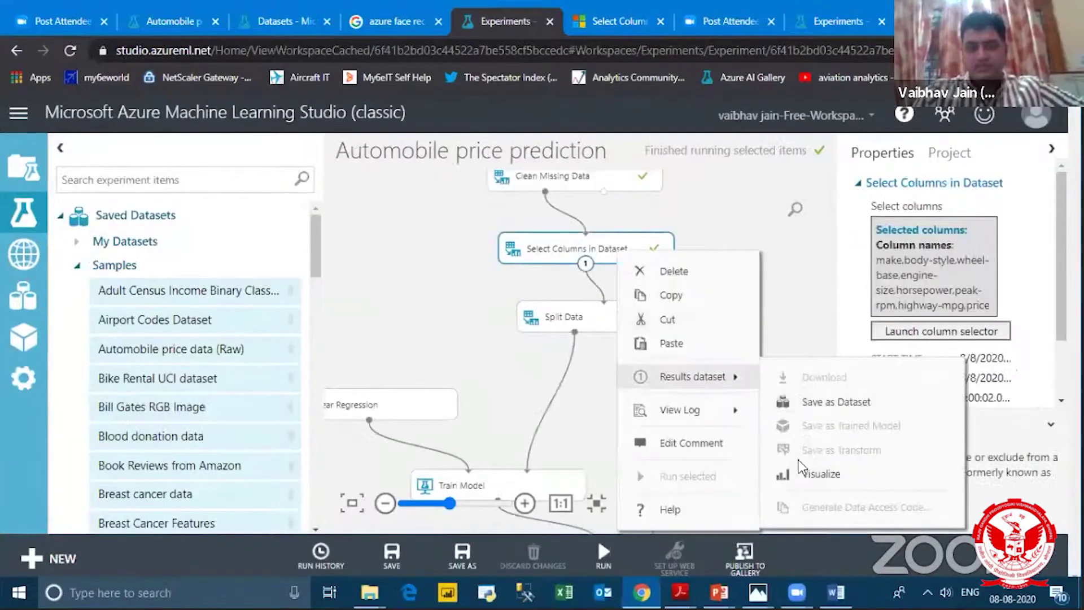
click(798, 459)
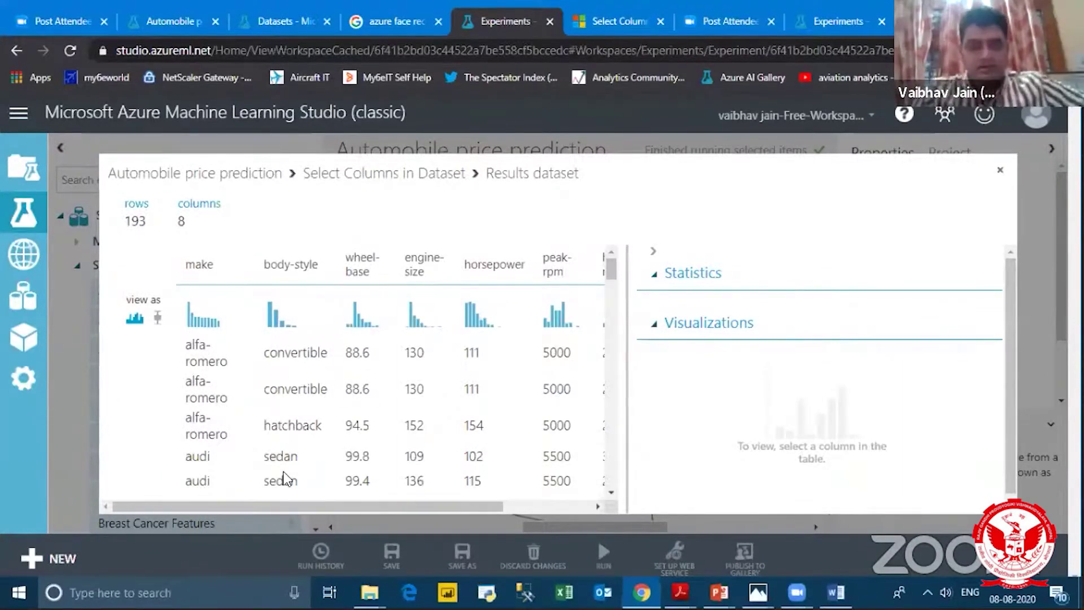
Step: Examine the results dataset's columns, including the statistics for price, wheel-base and horsepower, and close the visualization
scroll(332, 503, right, 3)
scroll(314, 501, left, 3)
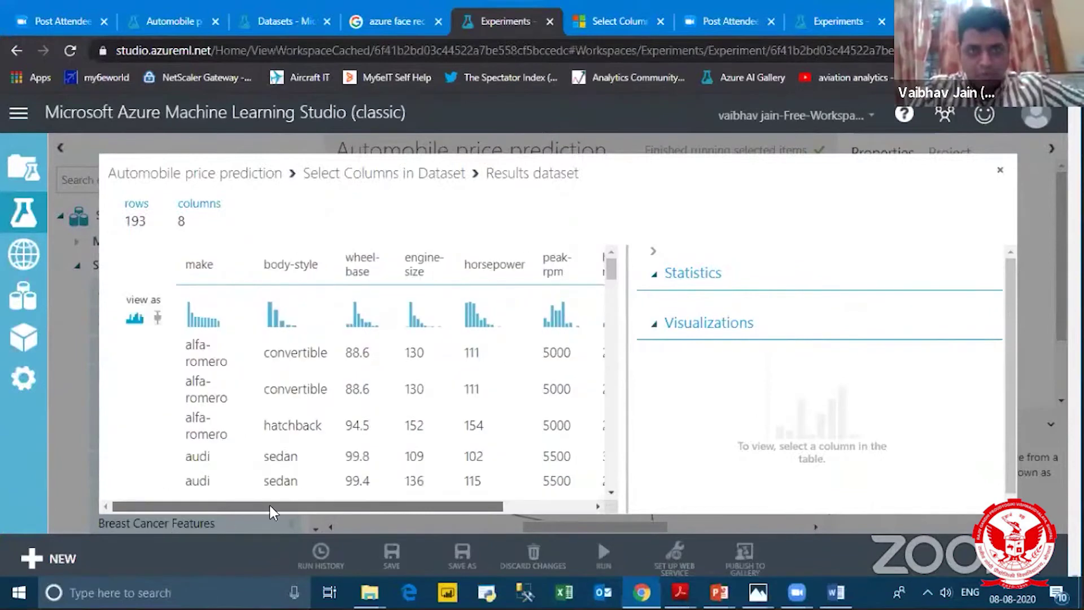
scroll(269, 505, right, 3)
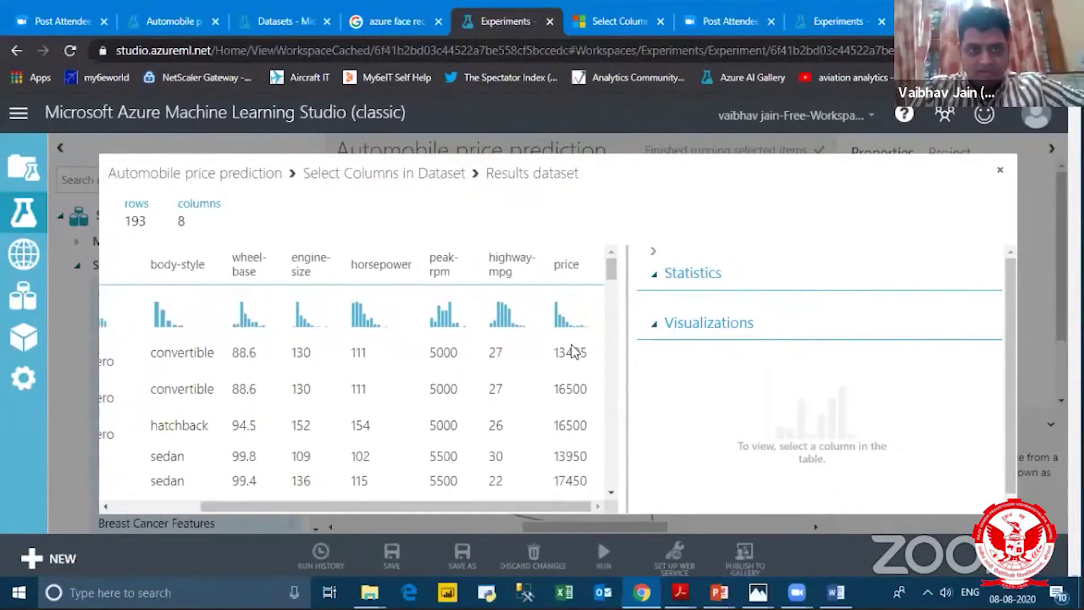
click(568, 264)
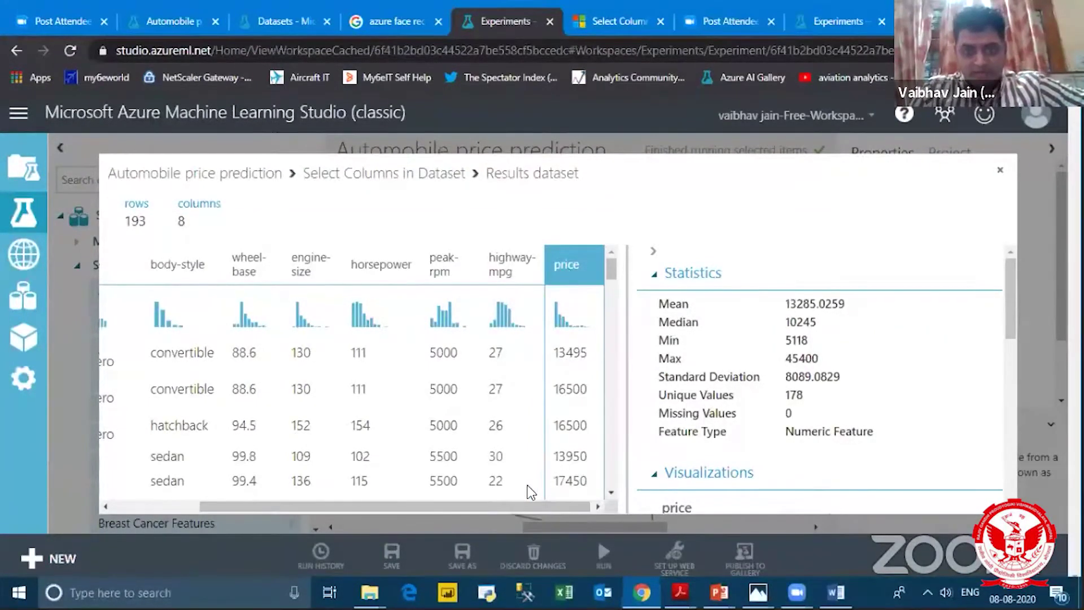
drag(479, 510, 392, 510)
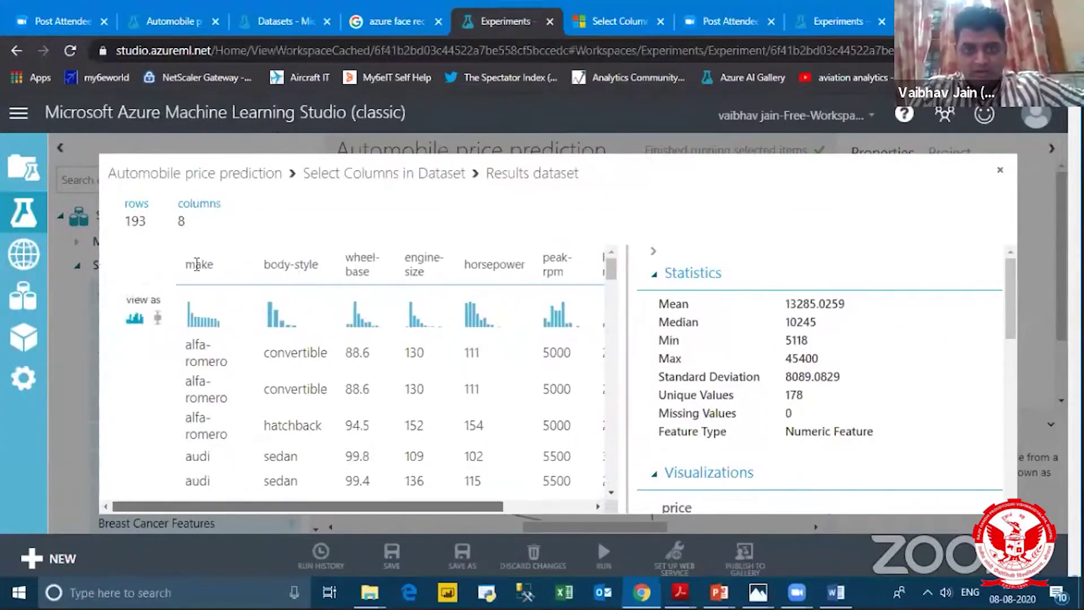
click(197, 264)
key(Right)
key(Right)
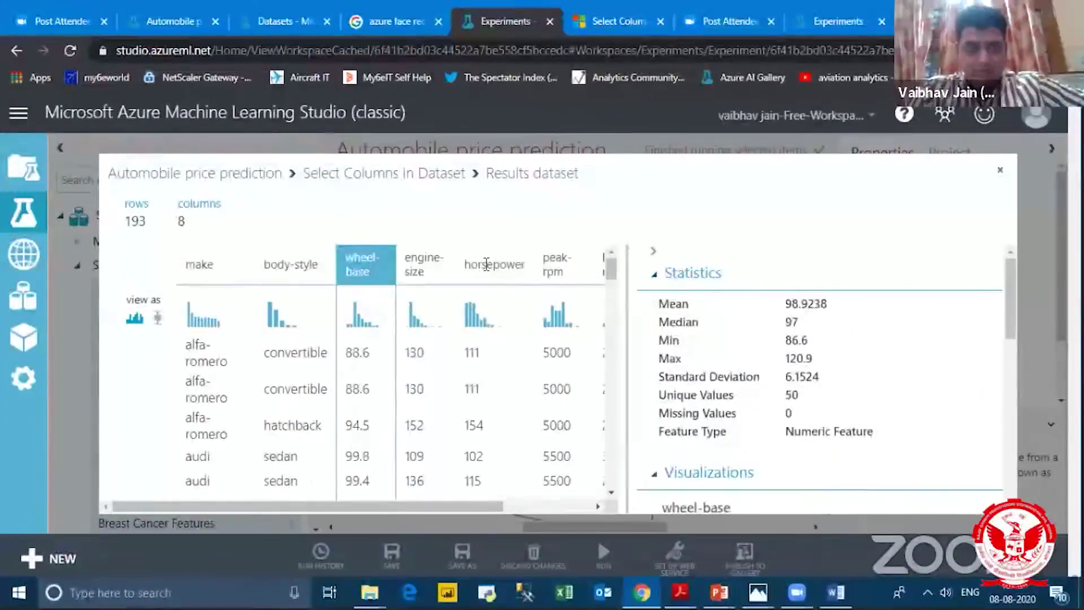
click(485, 263)
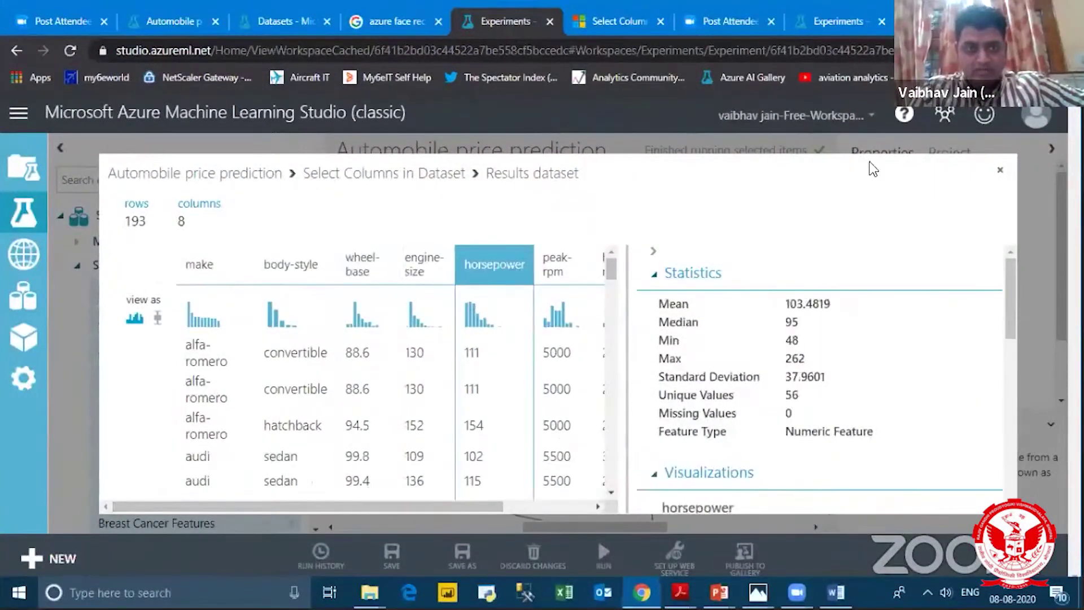
drag(465, 508, 554, 508)
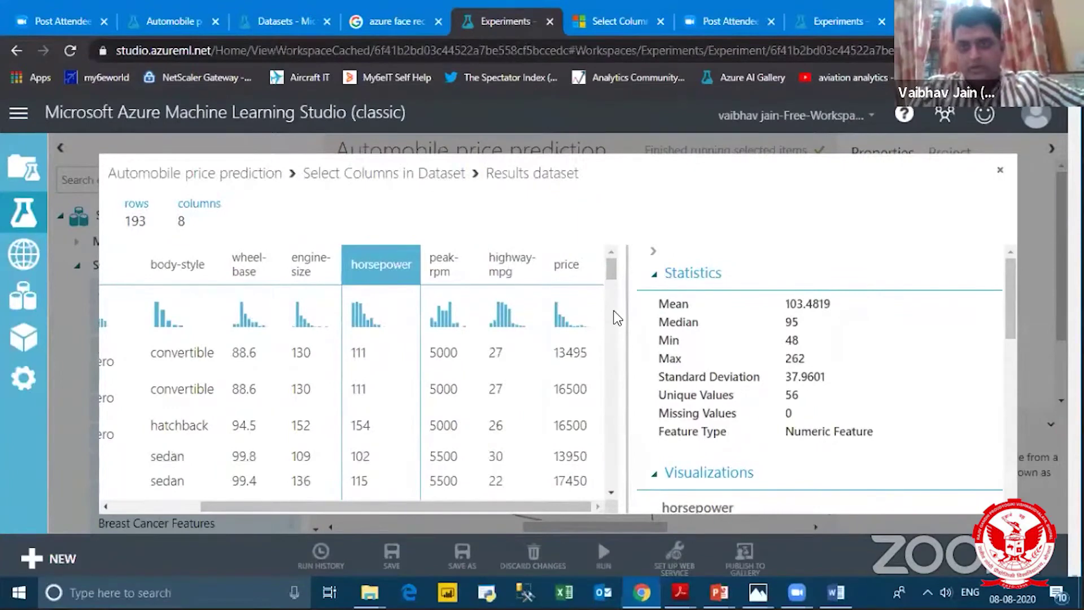
key(Escape)
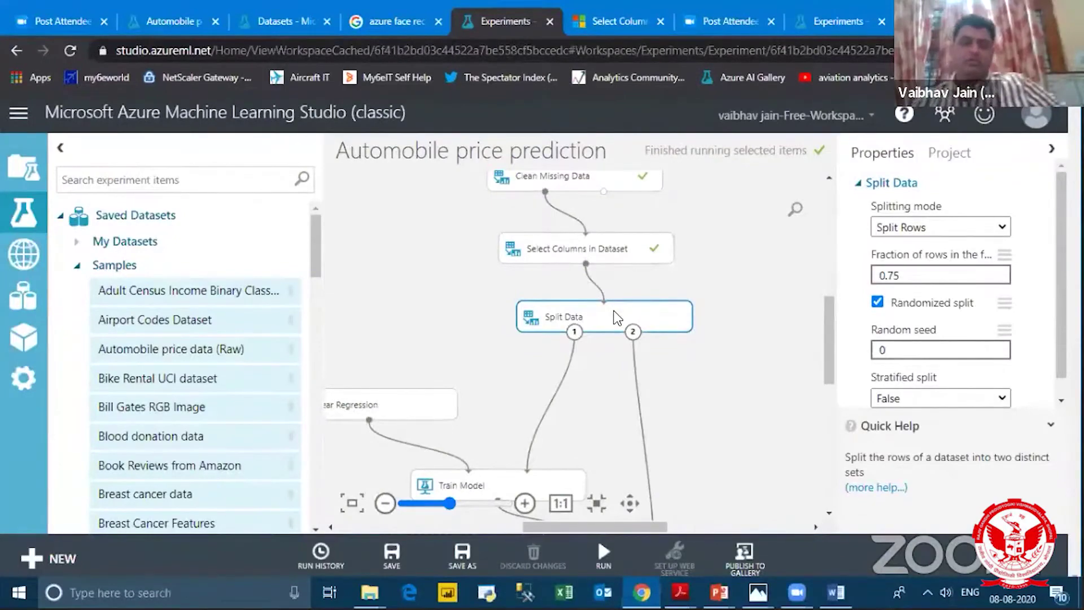
Step: Search the modules for "spli", try an extra Split Data connected to the second Select Columns in Dataset, and delete it
drag(617, 318, 608, 315)
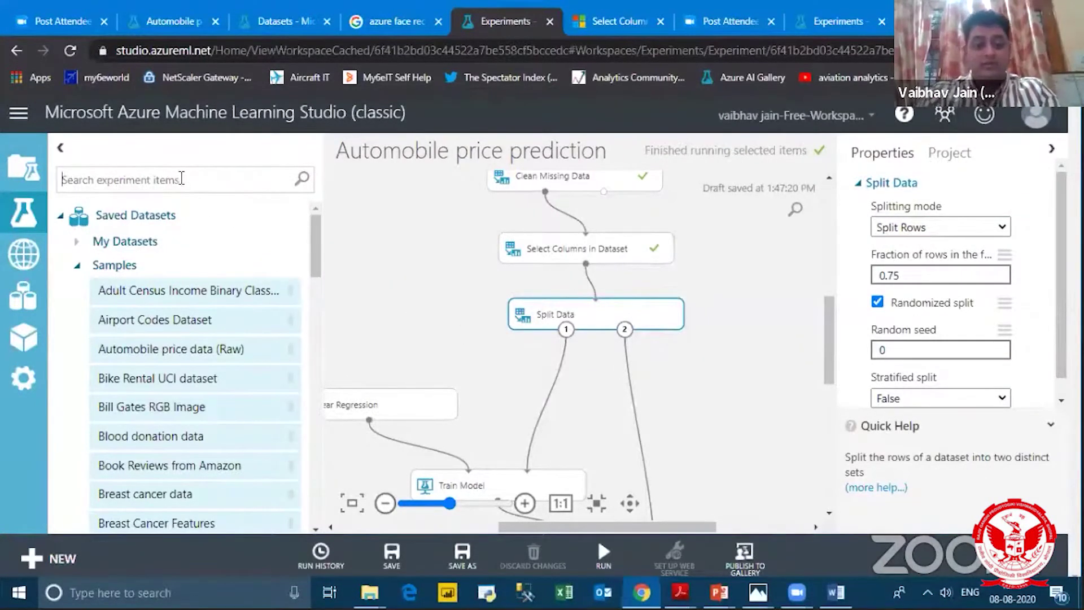
text(spli)
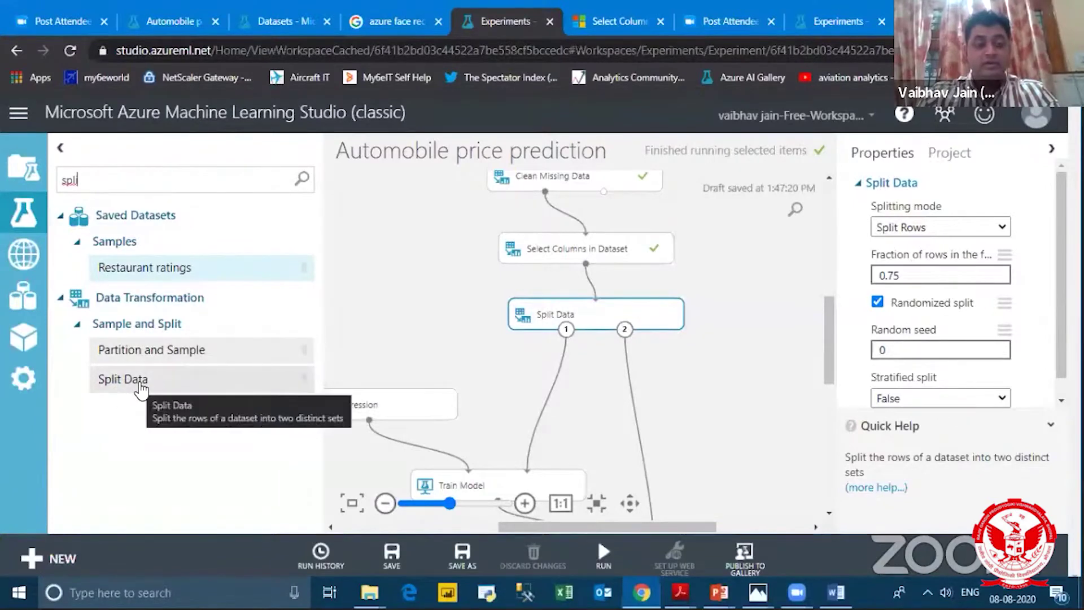
drag(141, 390, 394, 316)
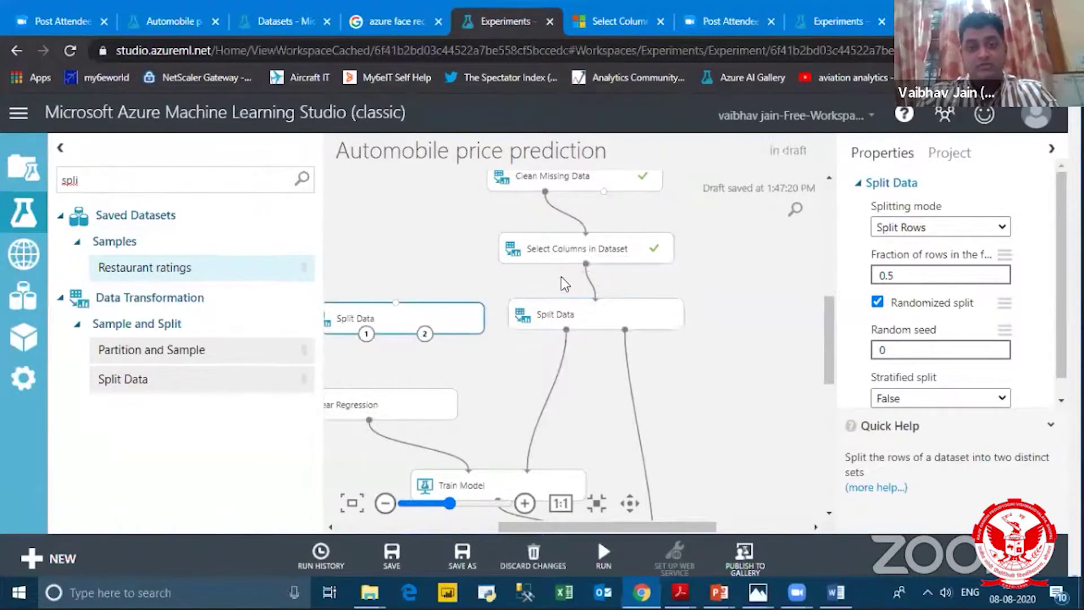
drag(586, 264, 397, 304)
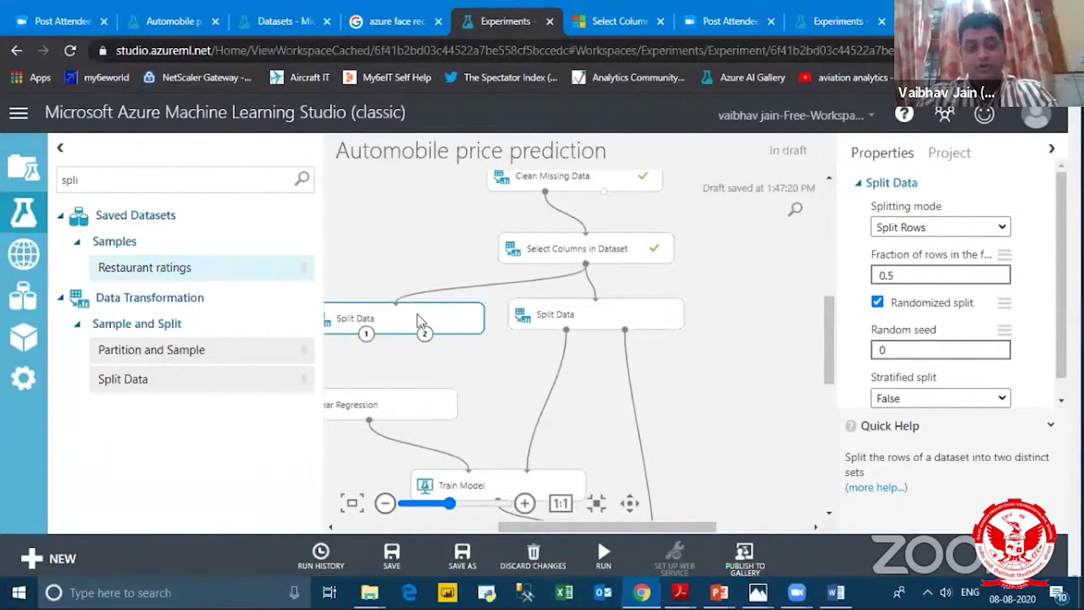
key(Delete)
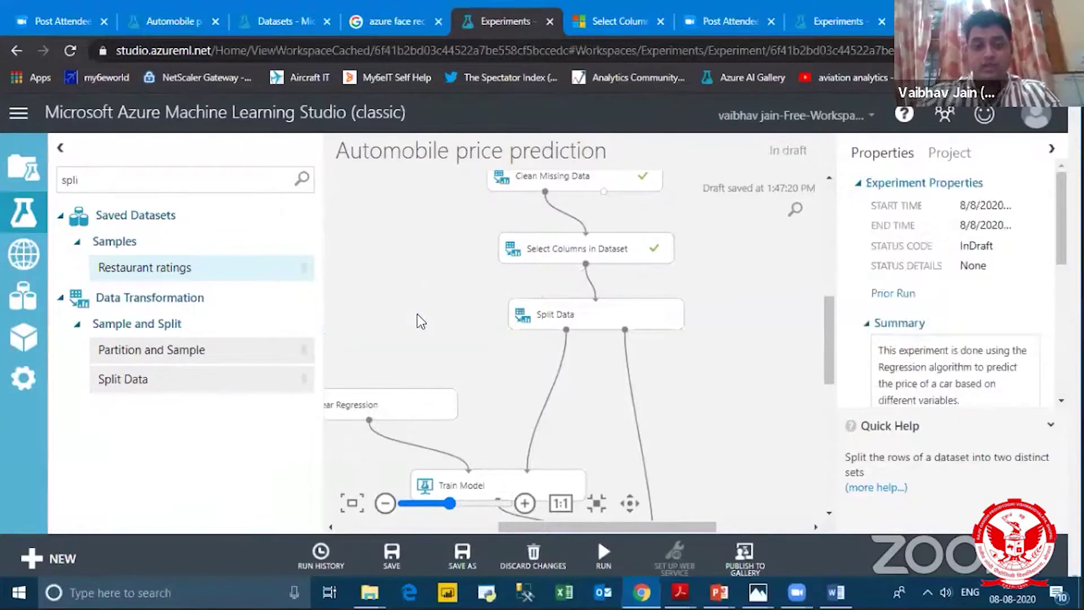
Step: Look through the splitting modes offered by the existing Split Data module and keep Split Rows
click(545, 301)
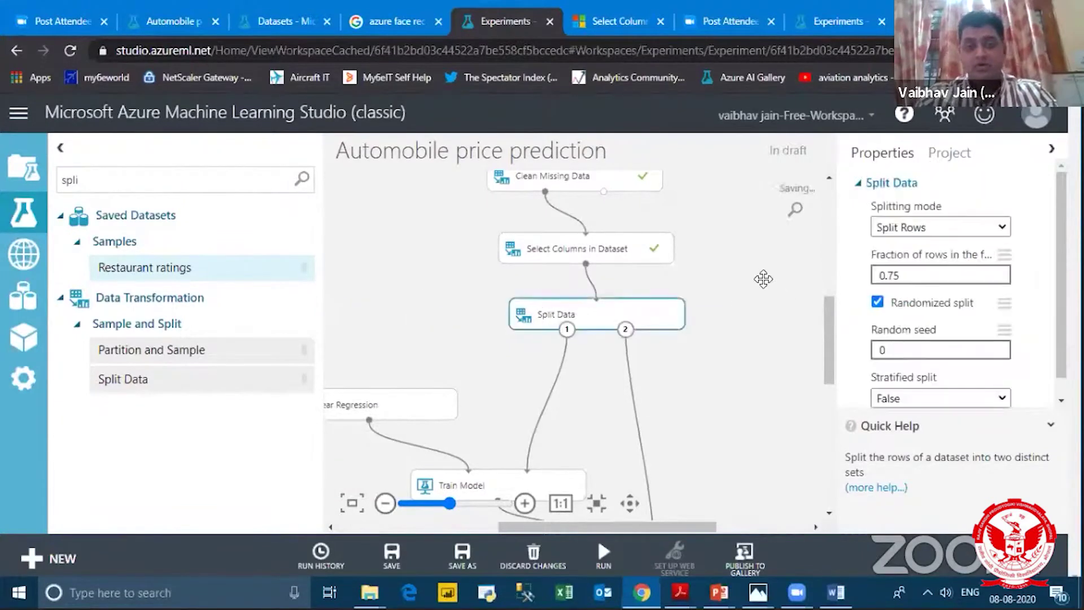
click(950, 232)
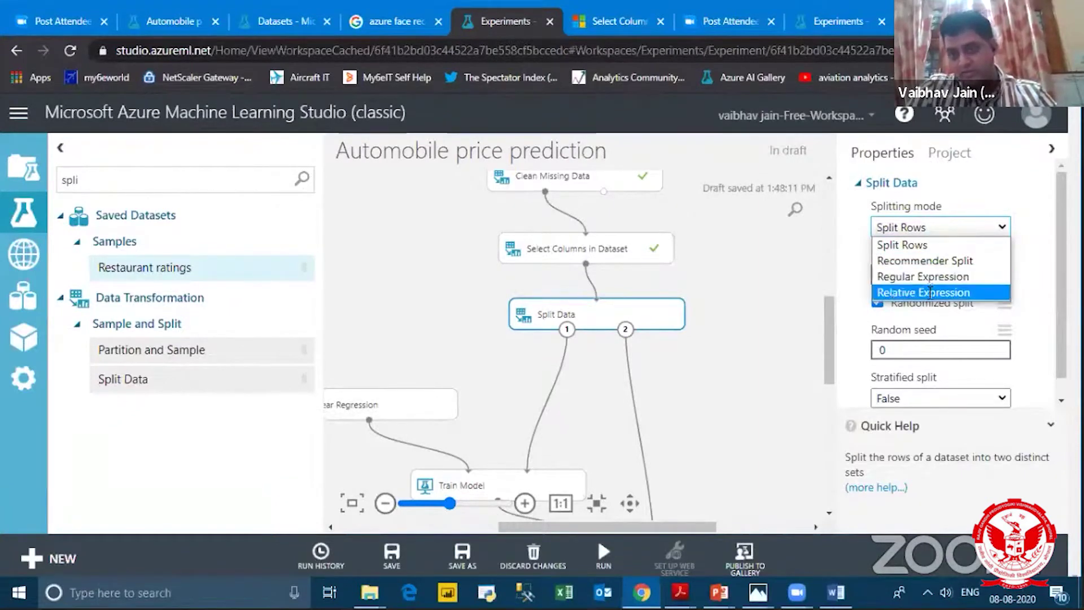
click(921, 245)
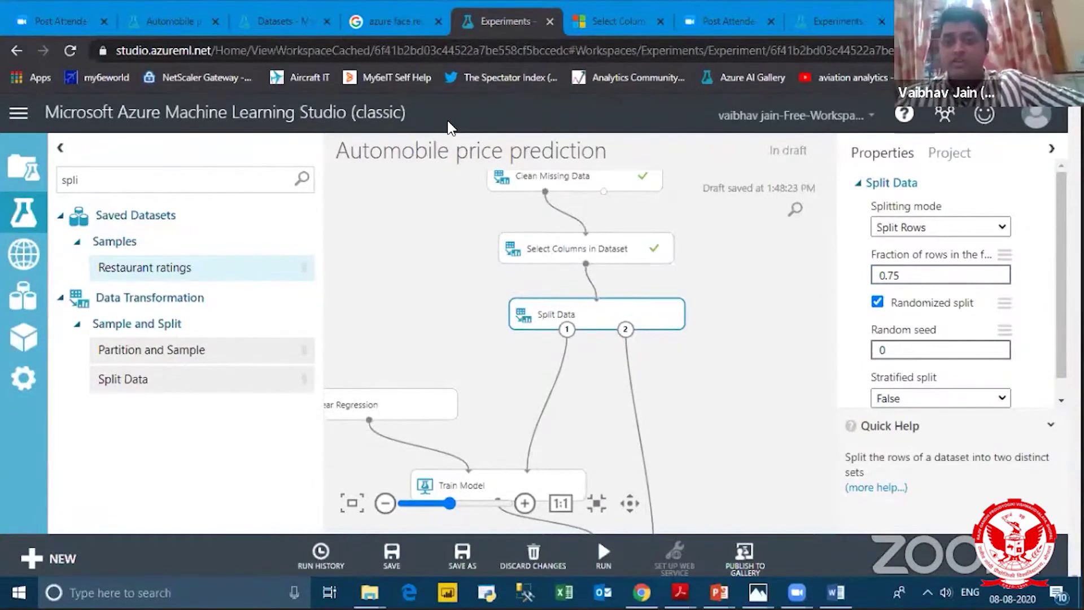
Step: Set the existing Split Data module's fraction of rows in the first output to 0.75
click(1006, 309)
key(BackSpace)
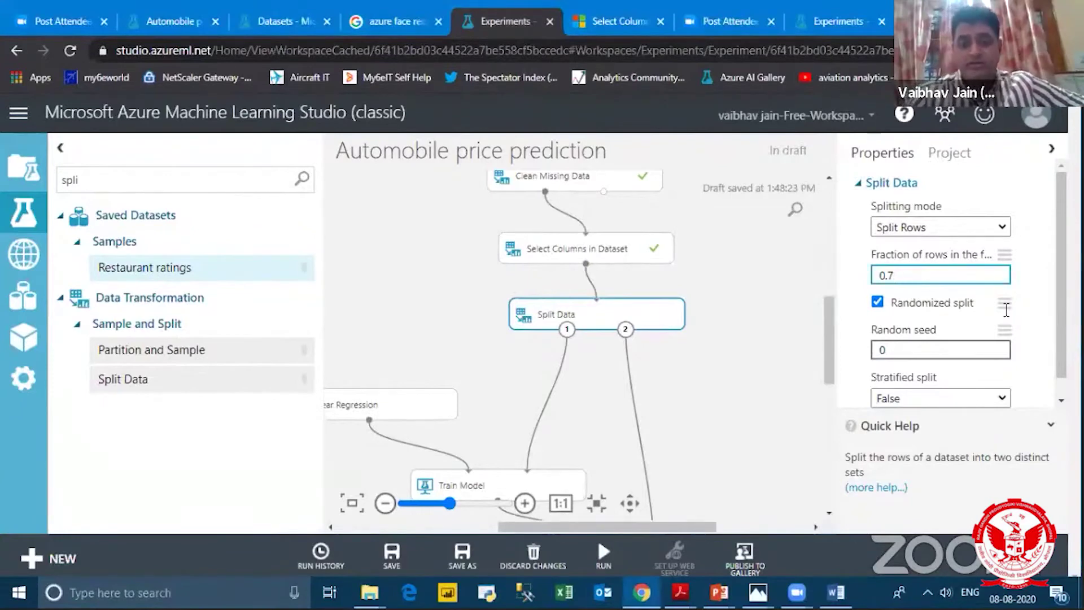
text(5)
key(BackSpace)
key(BackSpace)
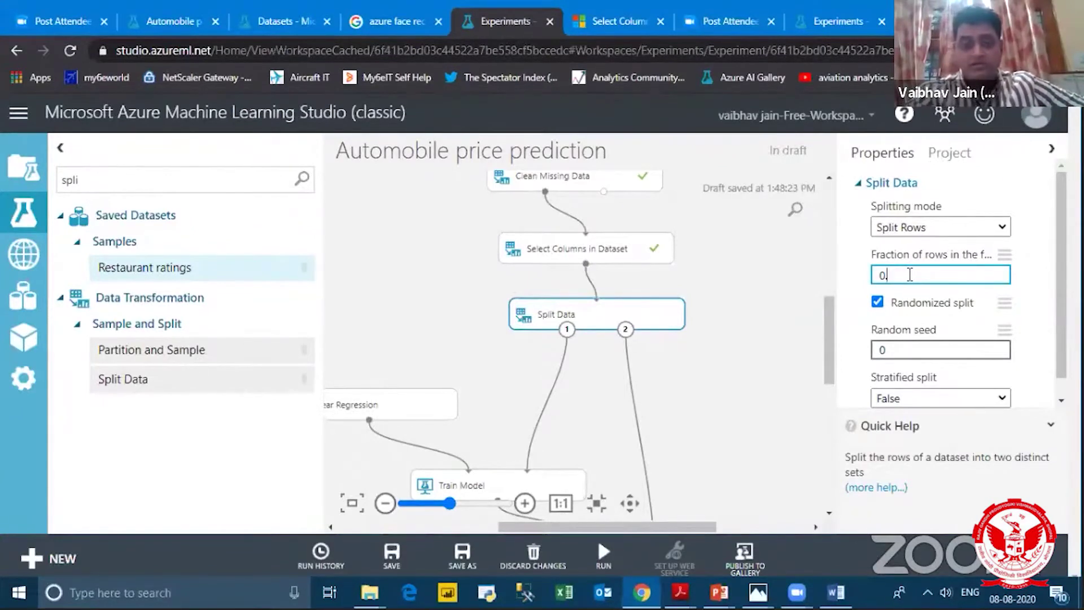
text(75)
key(BackSpace)
key(BackSpace)
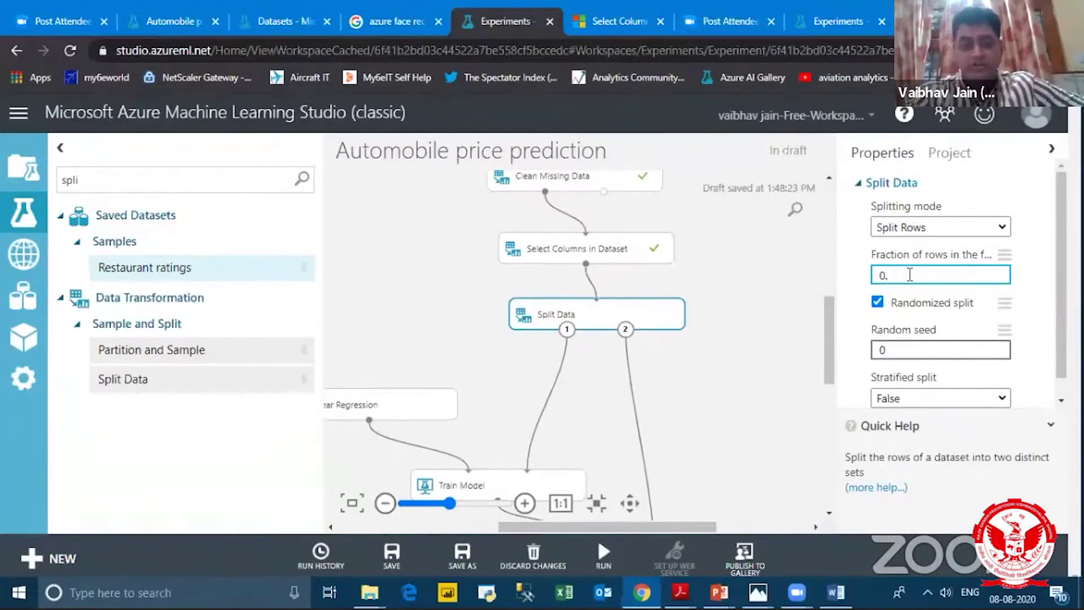
text(75)
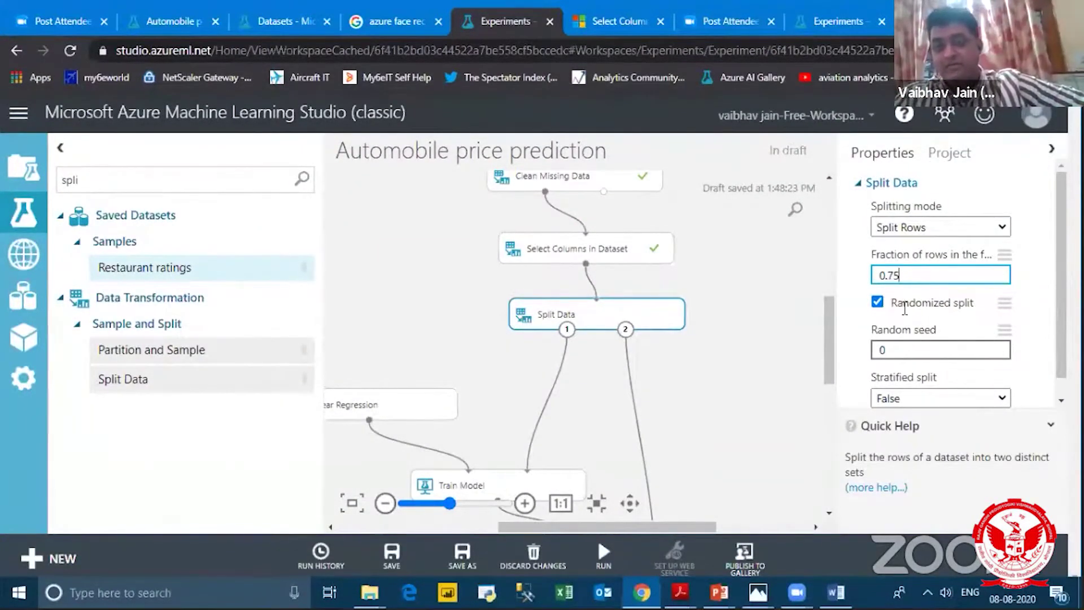
scroll(1045, 355, down, 1)
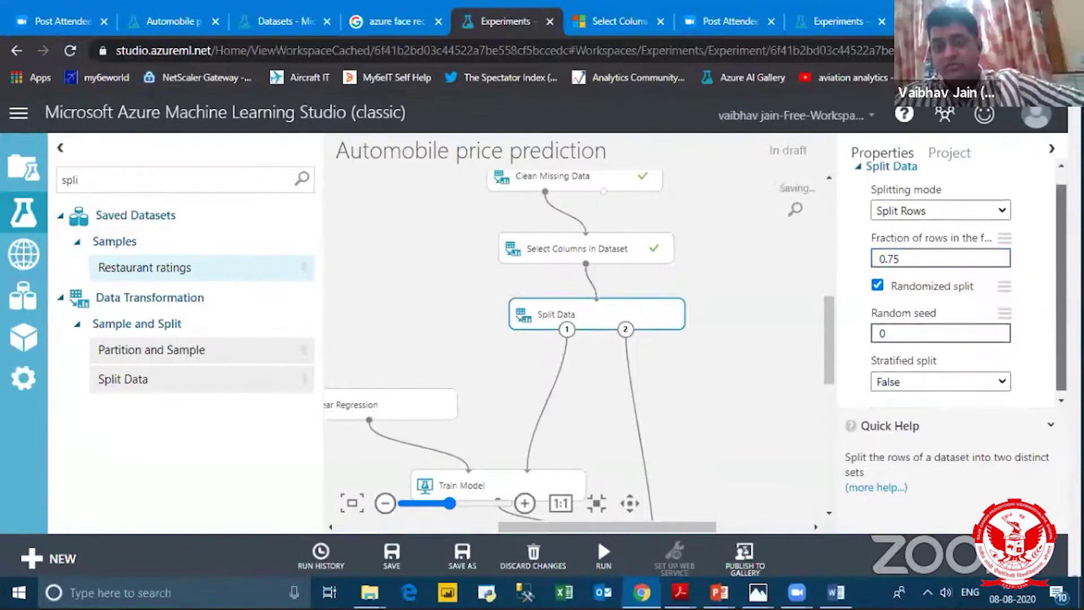
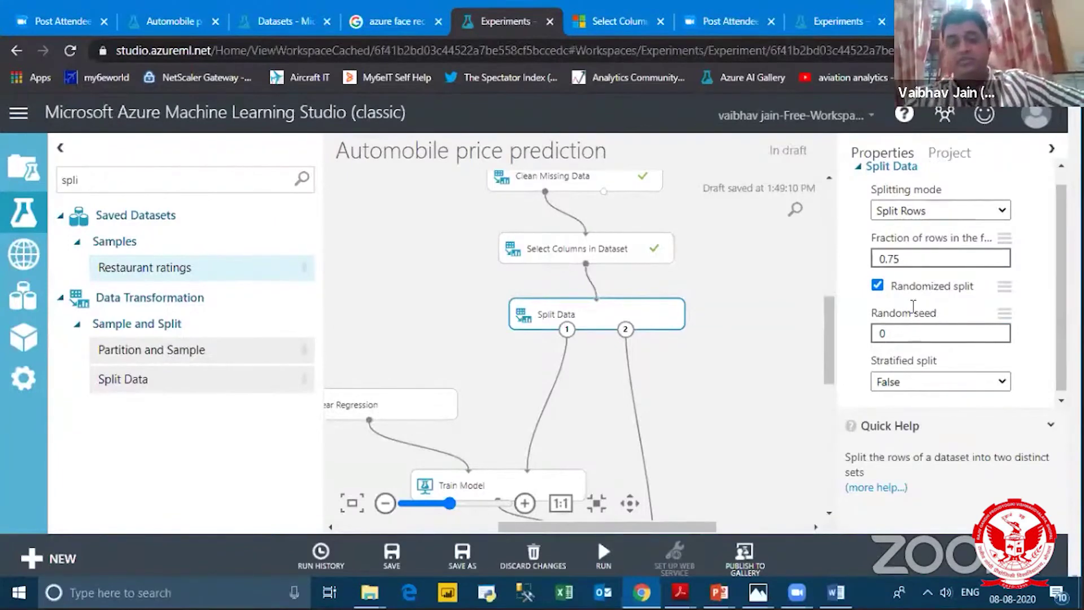
Step: Run only the selected Split Data module with its random seed left at 0
click(893, 337)
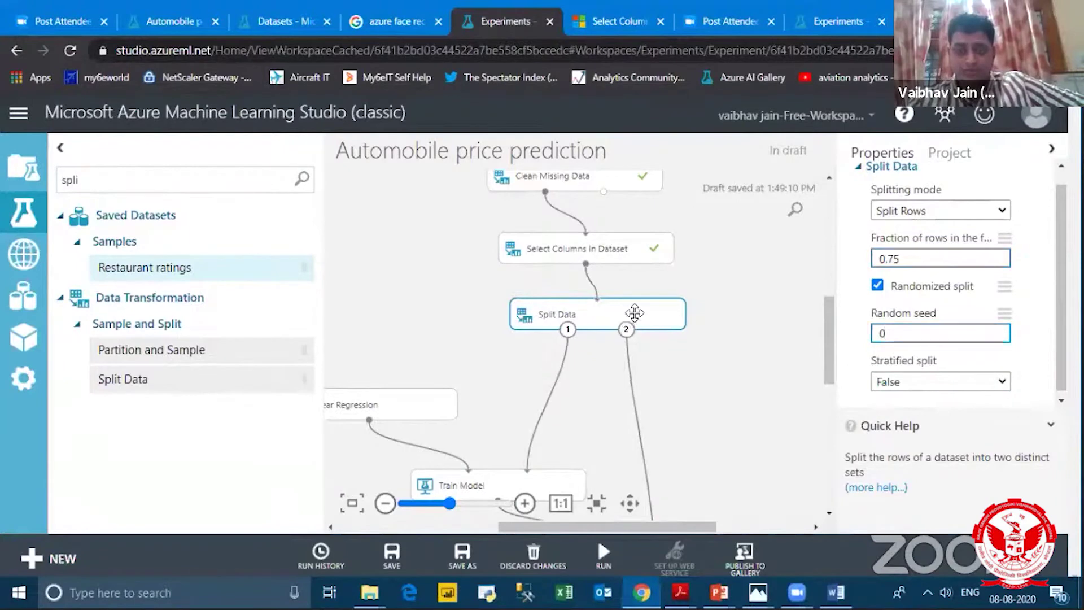
drag(623, 313, 625, 314)
mouse_move(604, 559)
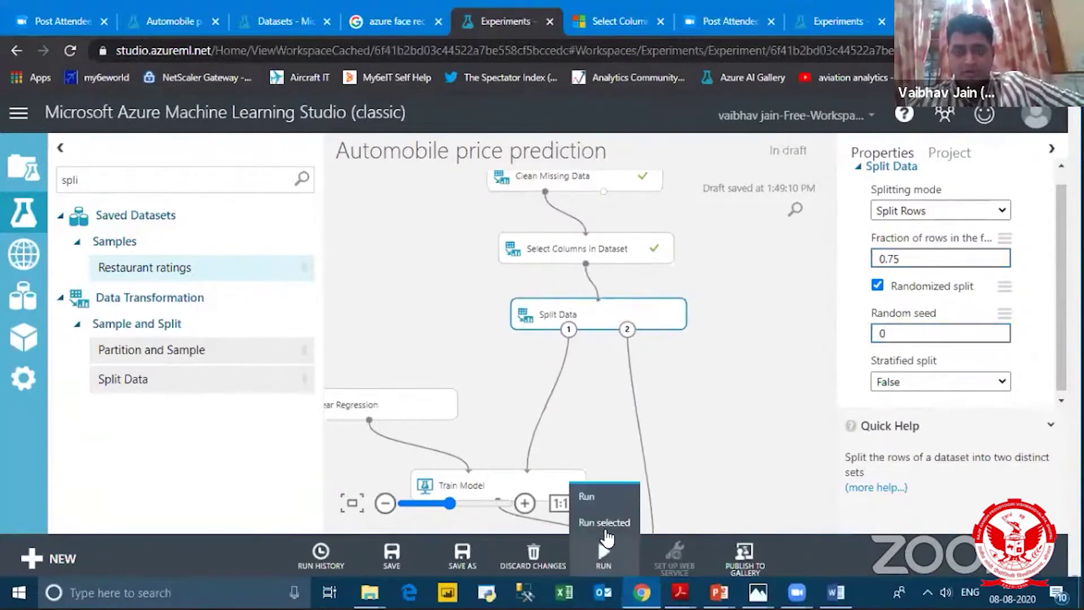
click(604, 522)
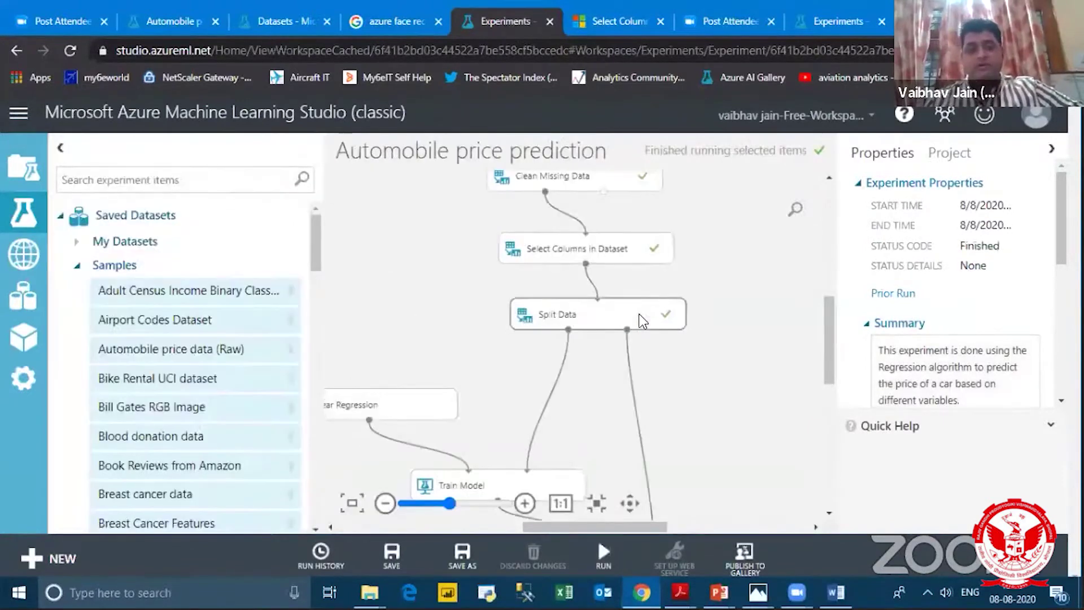
Step: Visualize the Split Data module's Results dataset1, check its row count, and close the visualization
click(639, 314)
right_click(639, 314)
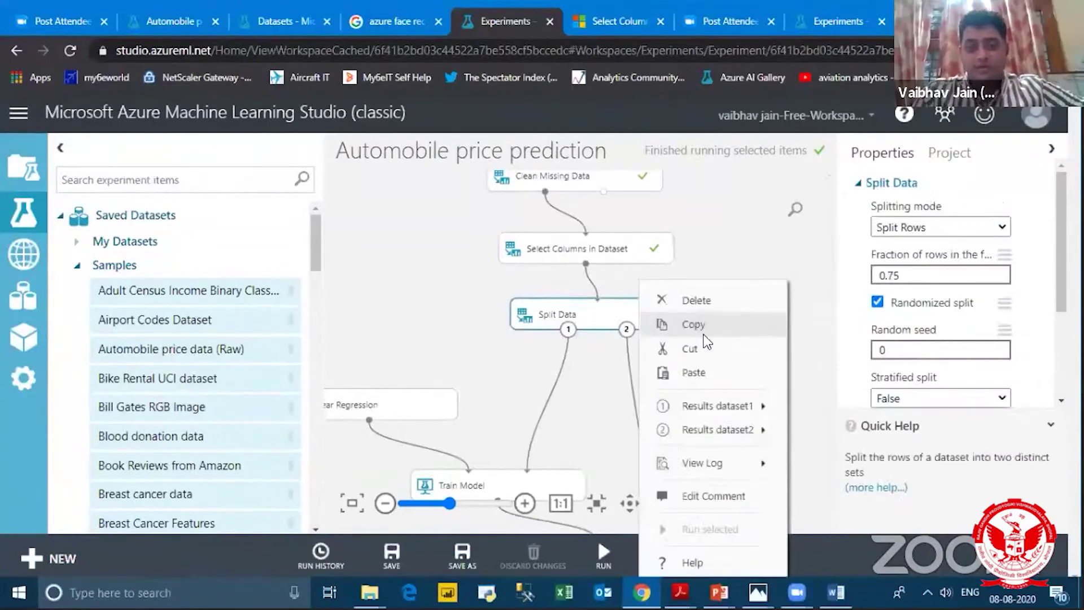
mouse_move(731, 416)
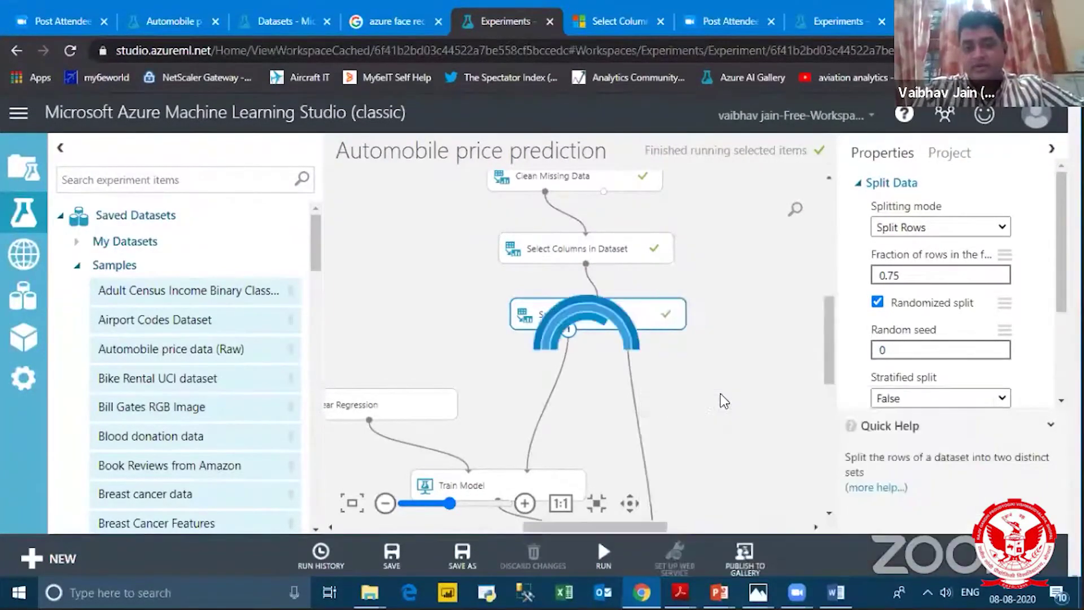
click(834, 508)
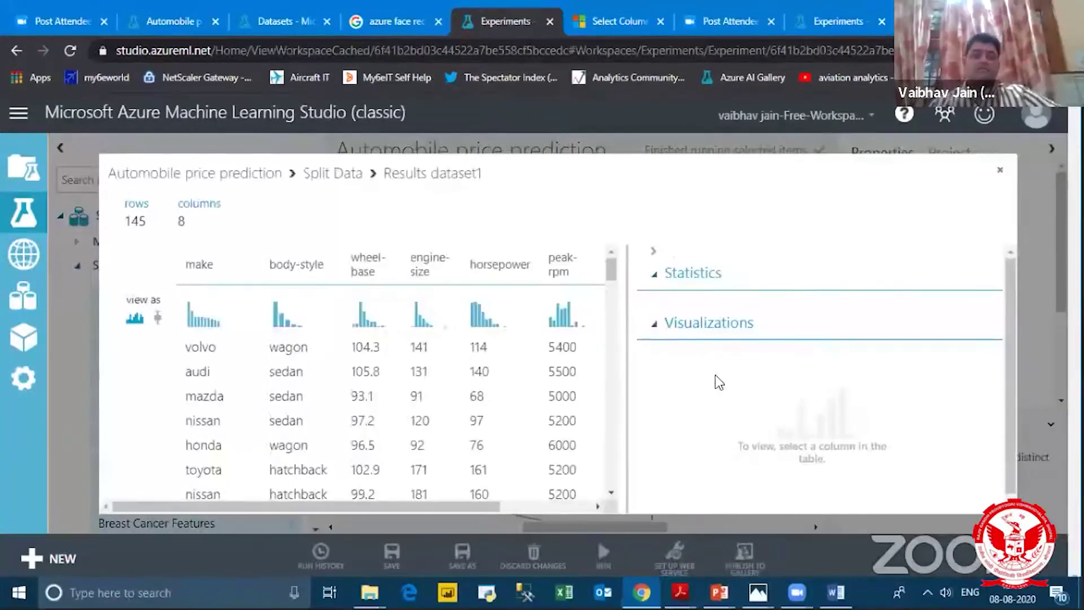
double_click(153, 233)
click(152, 235)
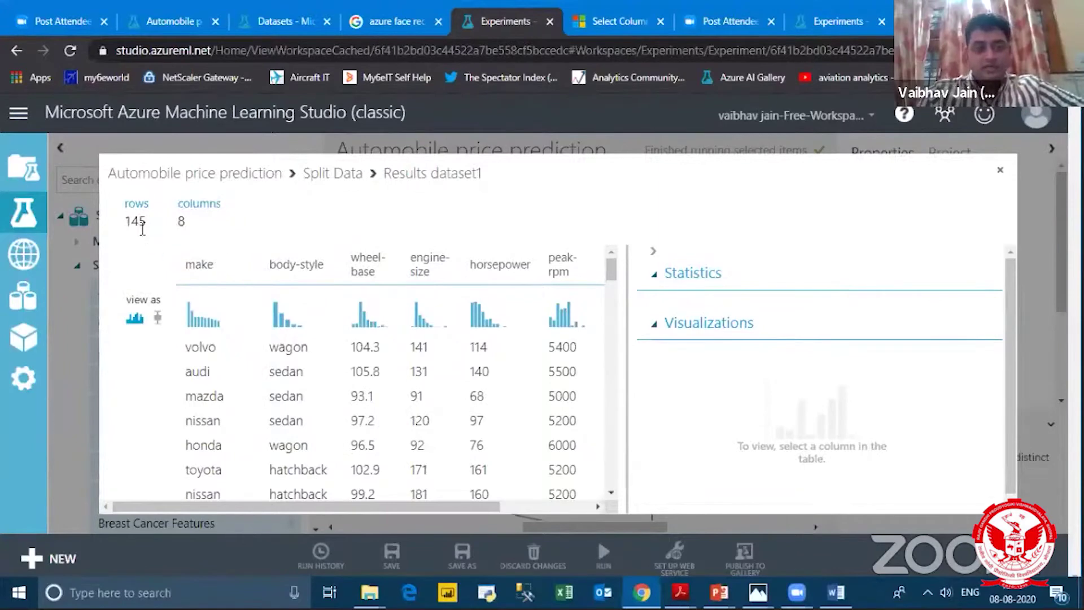
drag(124, 223, 158, 242)
click(158, 242)
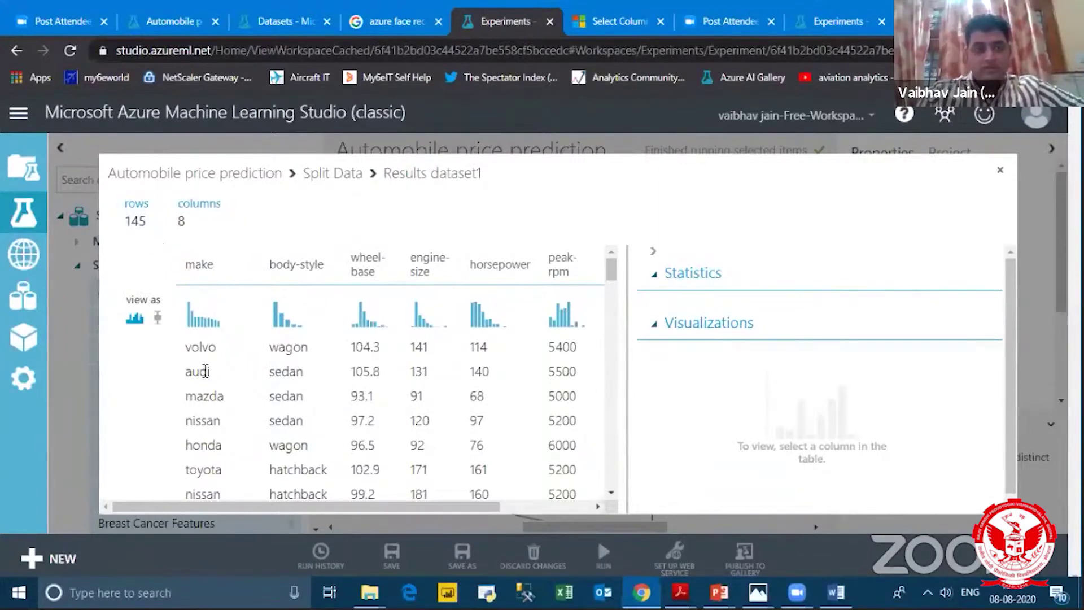
click(1000, 170)
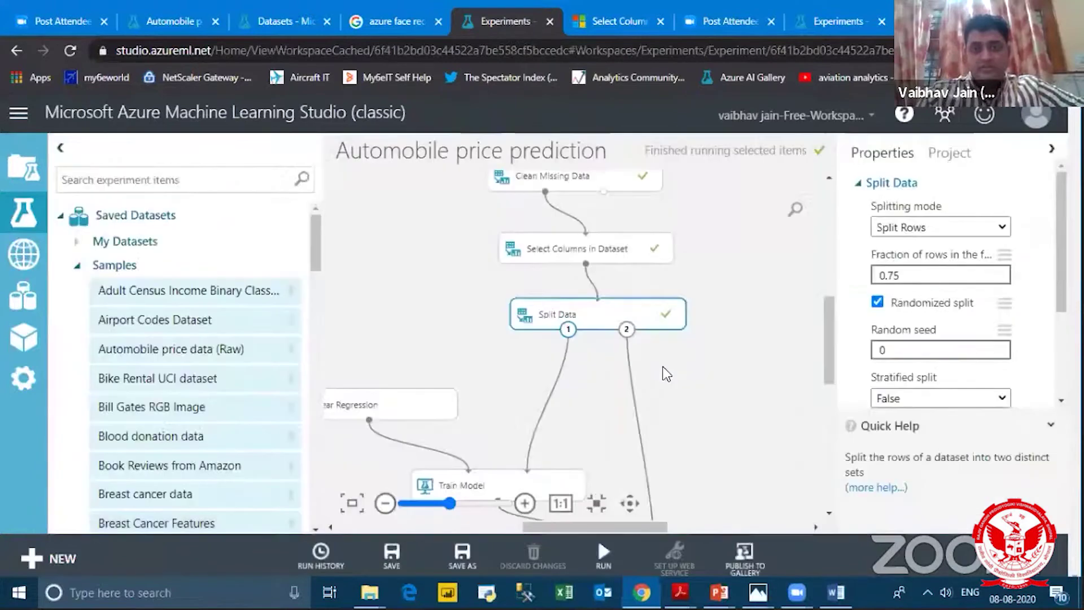
Step: Visualize the Split Data module's Results dataset2 and close the visualization
right_click(682, 322)
mouse_move(750, 435)
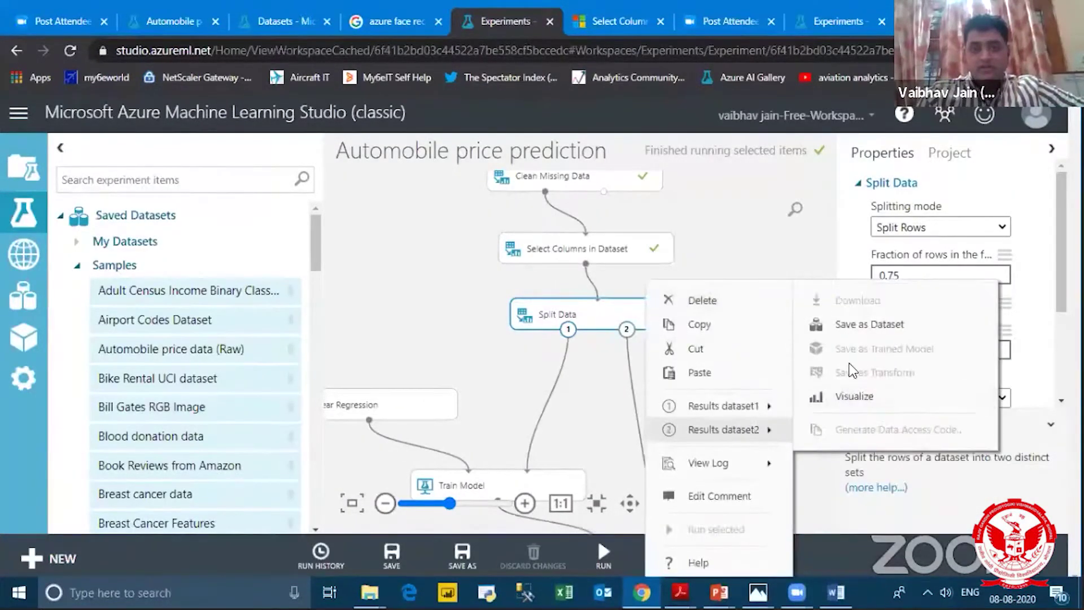
click(854, 397)
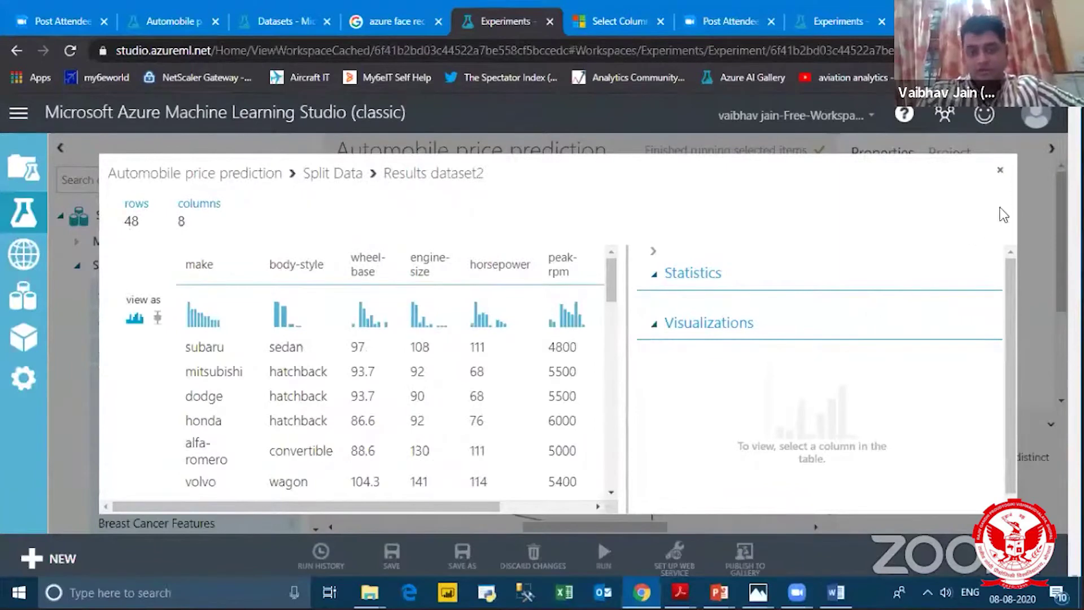
key(Escape)
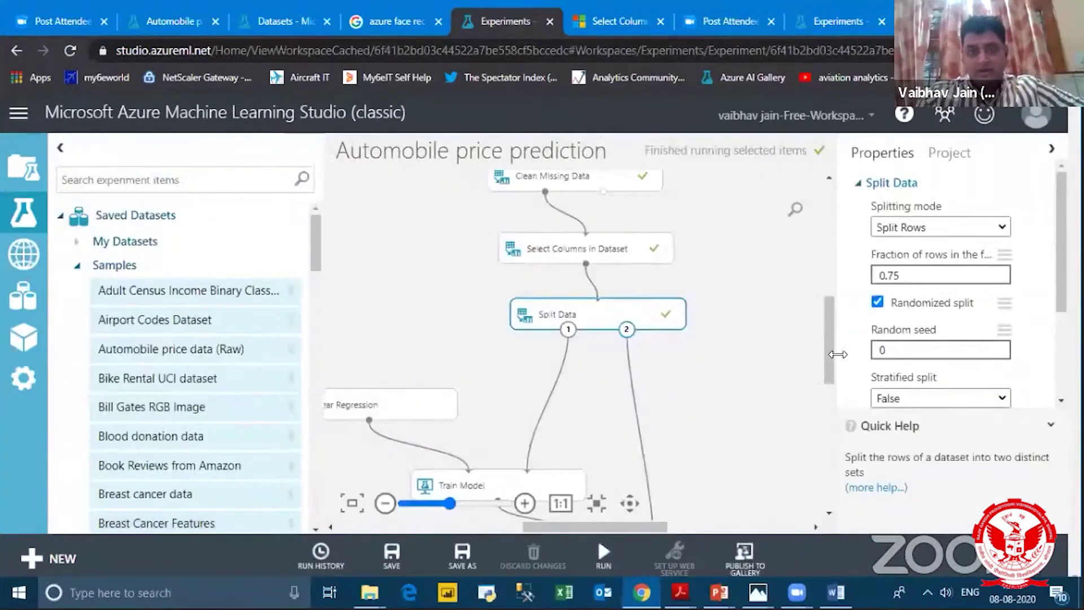
Step: Select the Linear Regression module below Split Data and shift it slightly upward on the canvas
drag(835, 375, 834, 408)
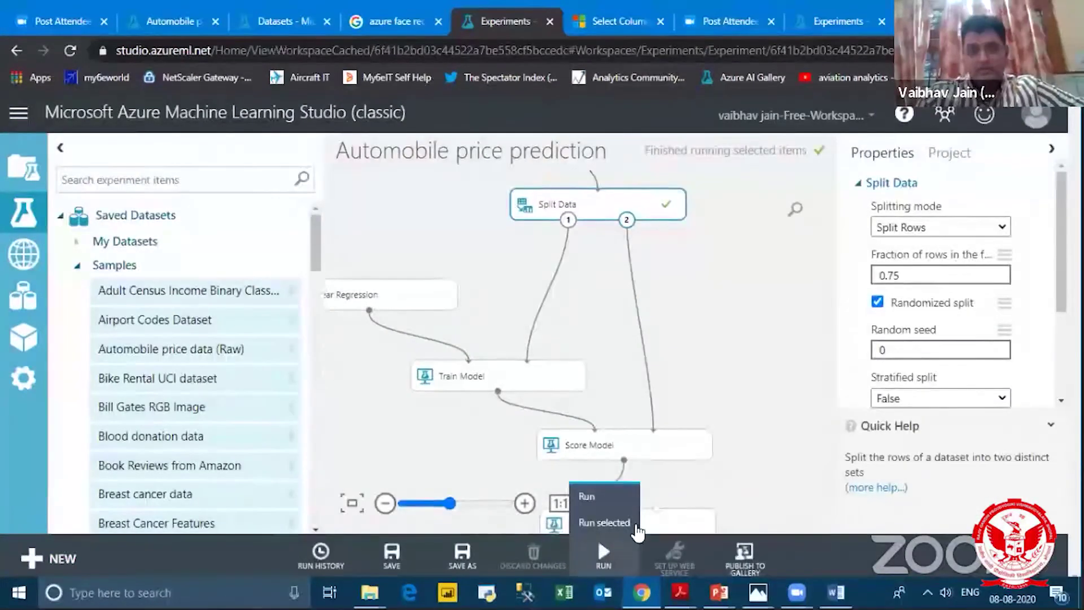
drag(648, 525, 594, 534)
mouse_move(600, 546)
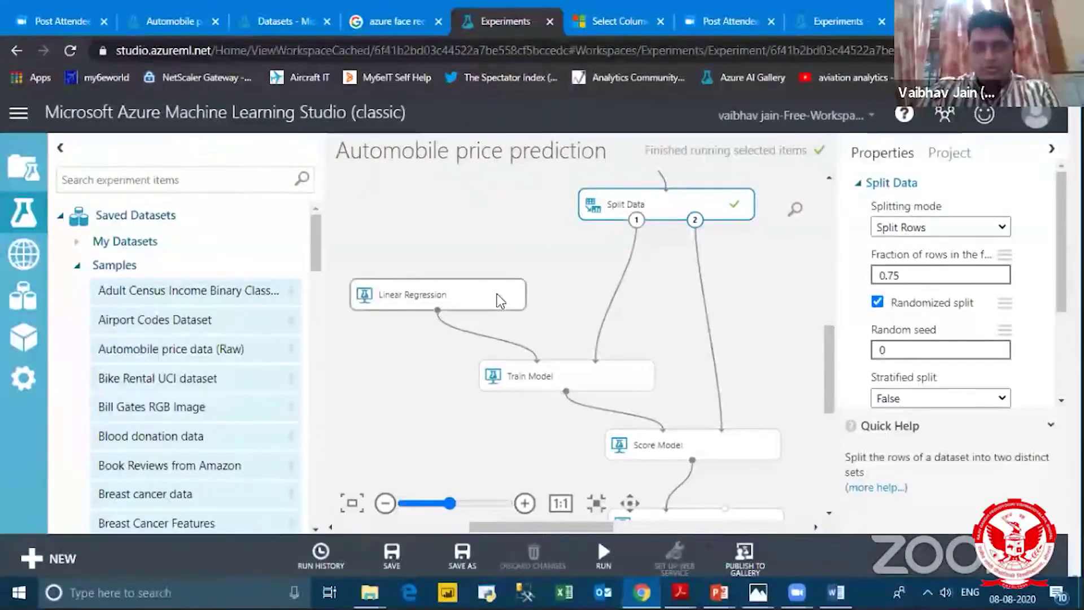
drag(497, 294, 506, 276)
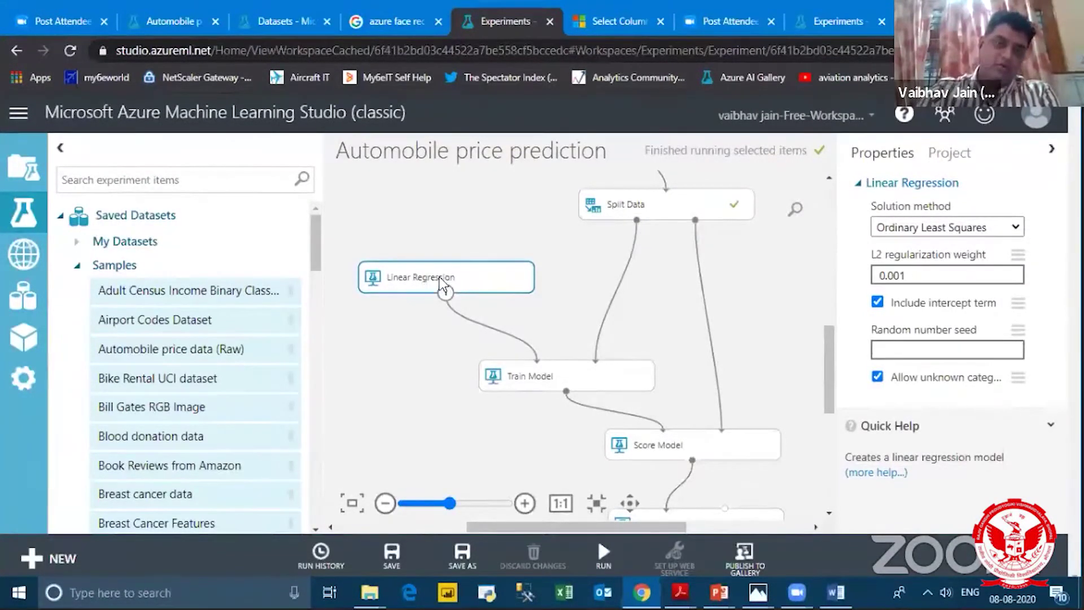
Step: Browse the module library to the regression algorithms under Machine Learning, Initialize Model
click(78, 265)
drag(307, 298, 312, 361)
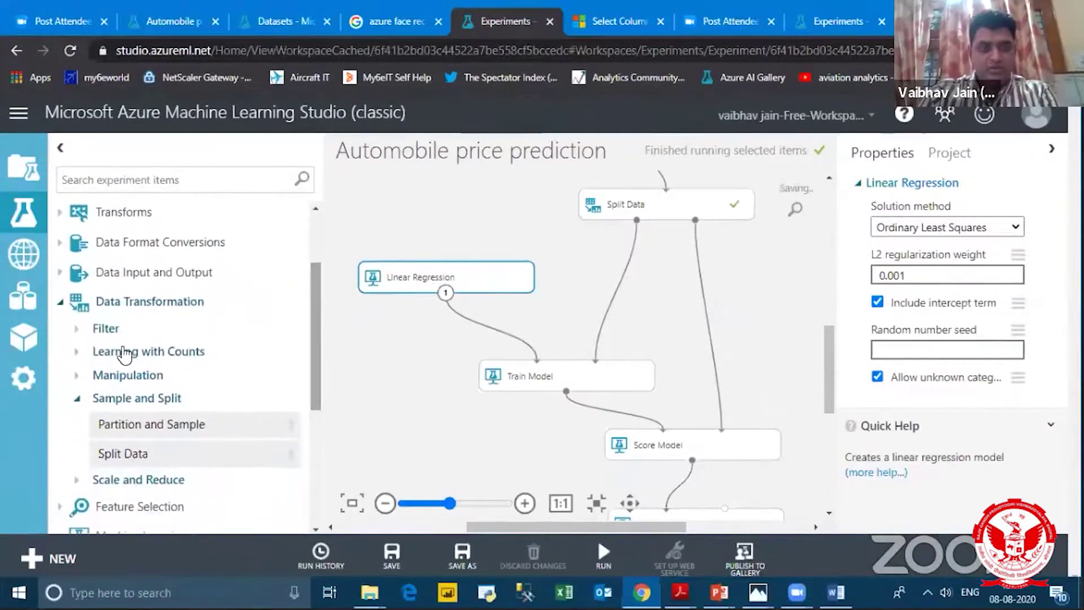
click(84, 311)
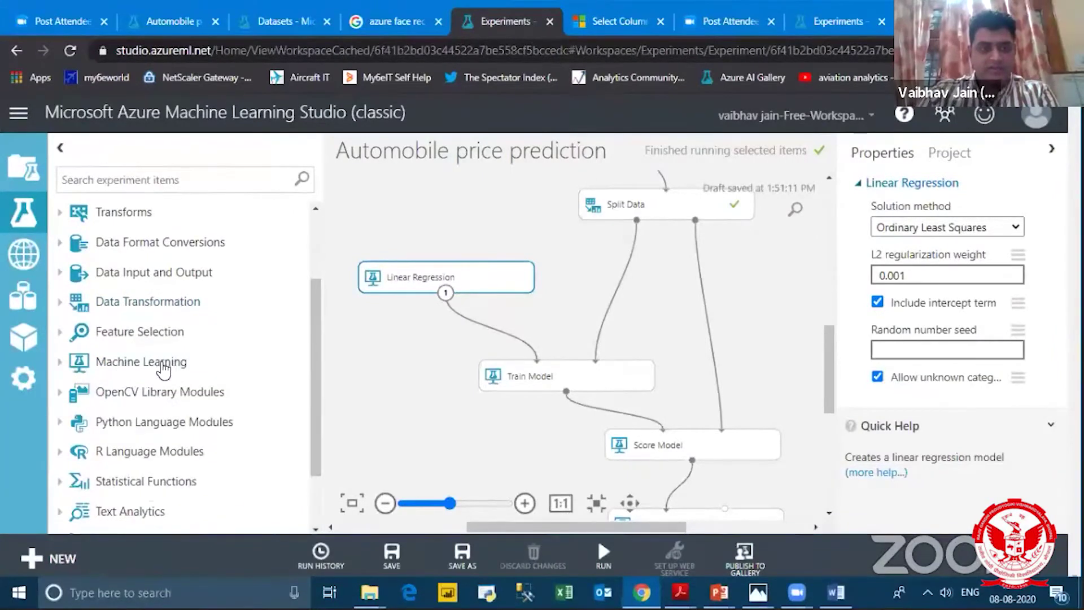
click(60, 362)
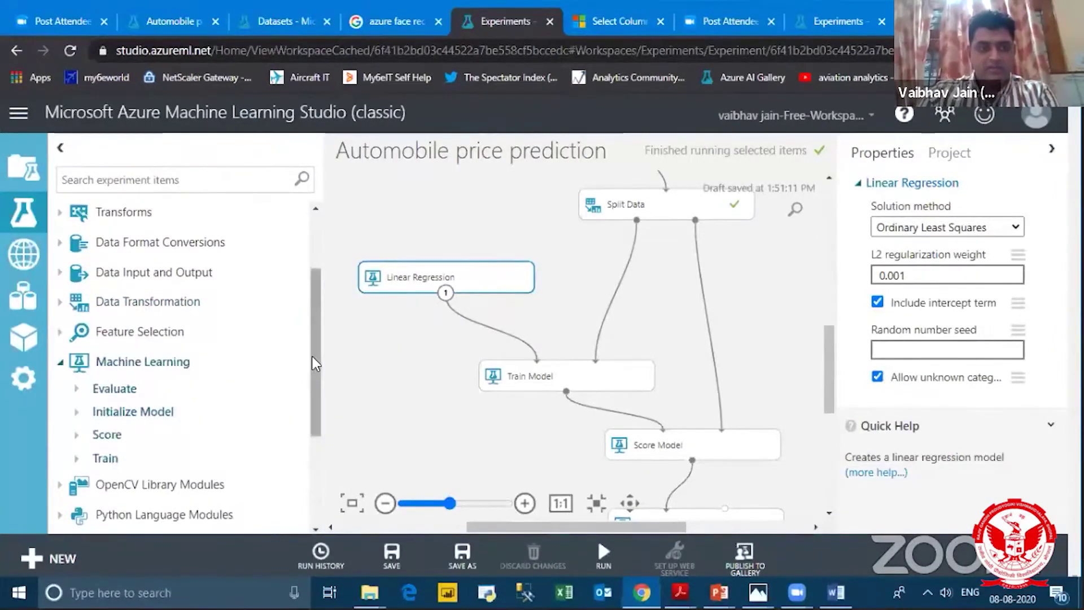
drag(312, 356, 266, 407)
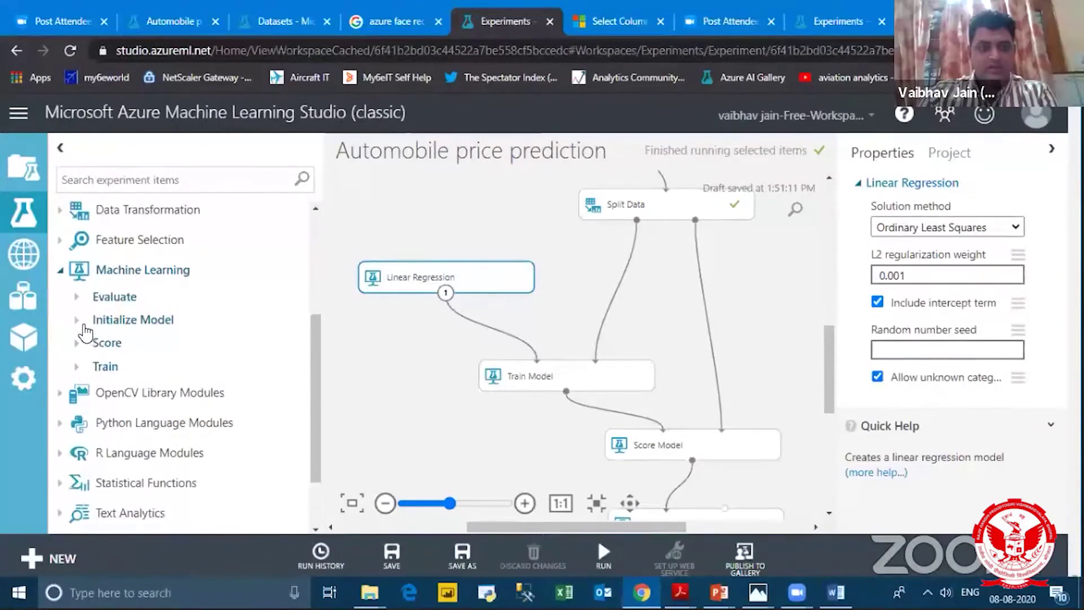
click(79, 321)
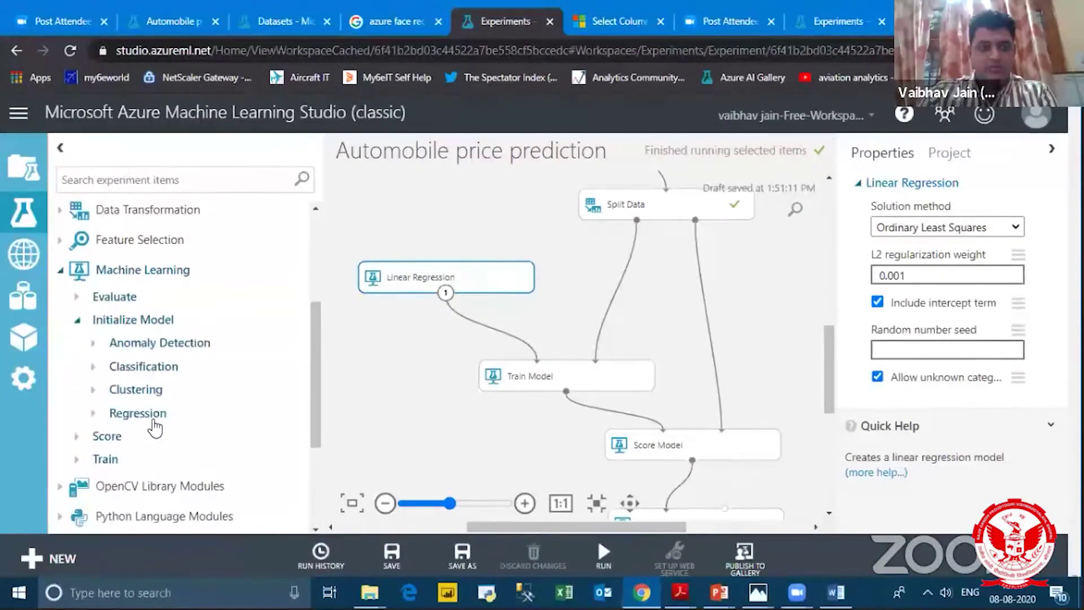
click(138, 413)
scroll(309, 361, down, 3)
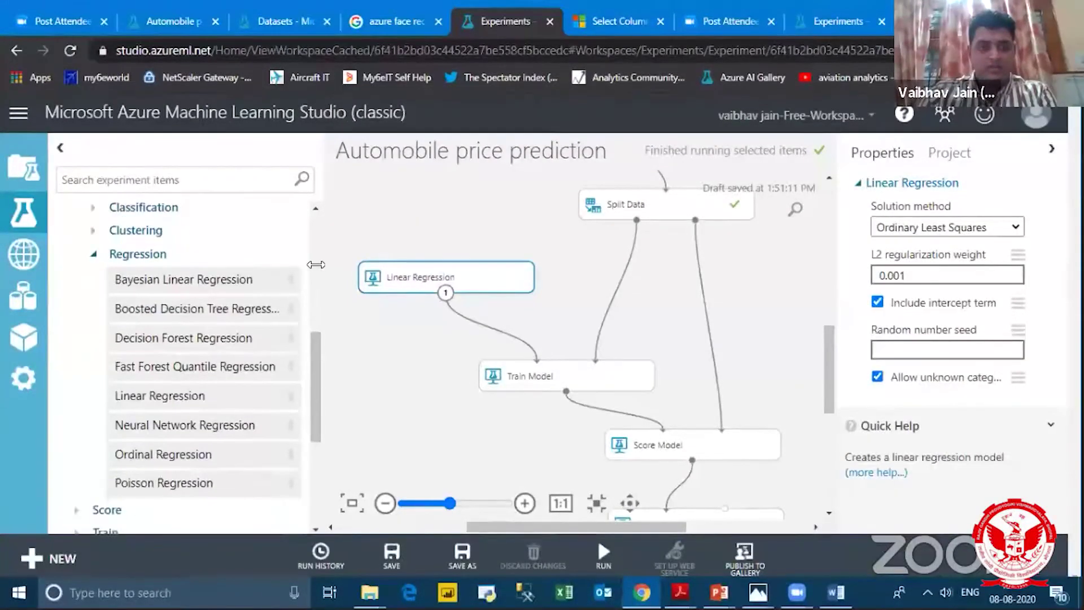
Step: Try adding a second Linear Regression module below the existing one, and delete it
drag(330, 269, 375, 280)
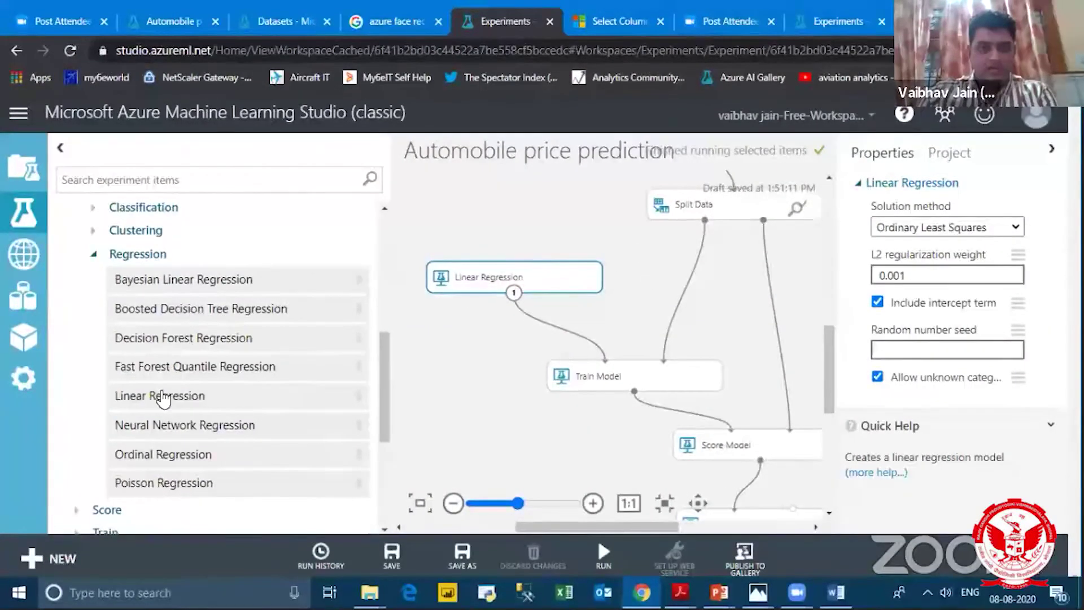
drag(172, 398, 473, 339)
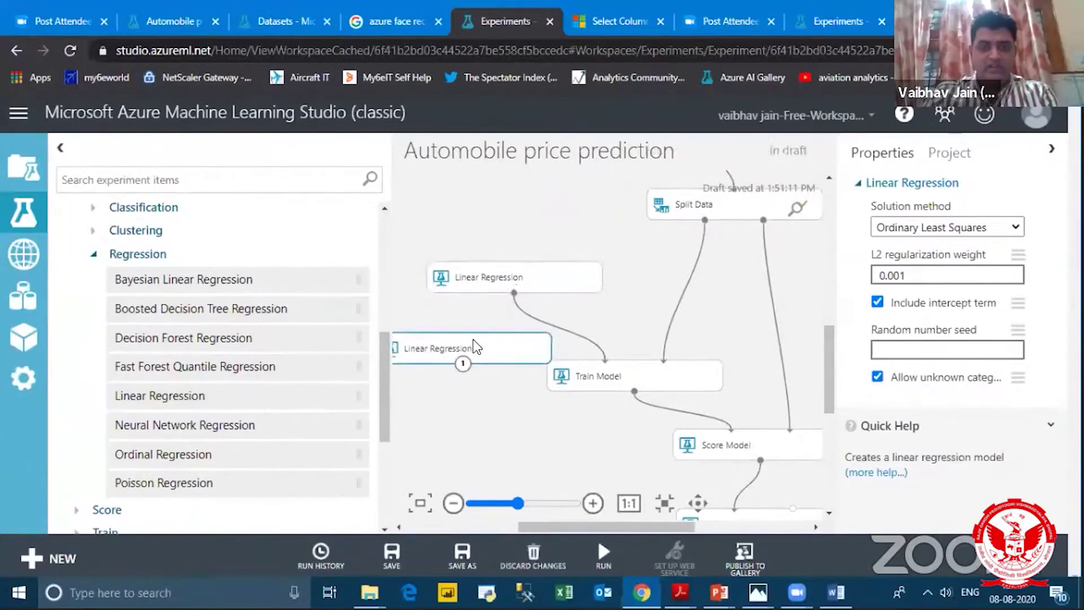
key(Delete)
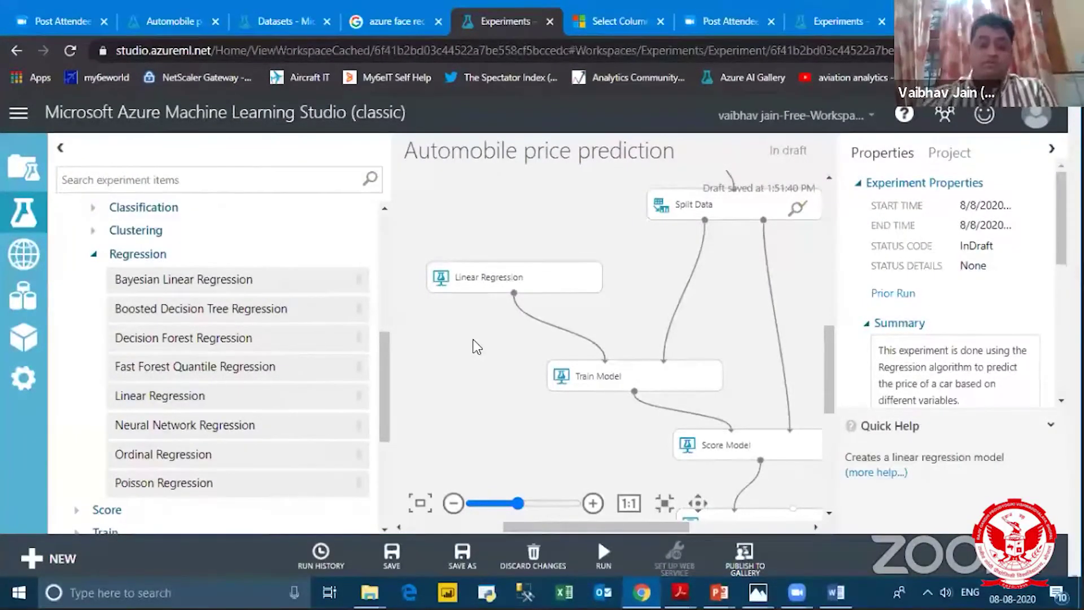
Step: Examine the Linear Regression module's settings, its and Split Data's connections to Train Model, and Train Model's label column
click(506, 287)
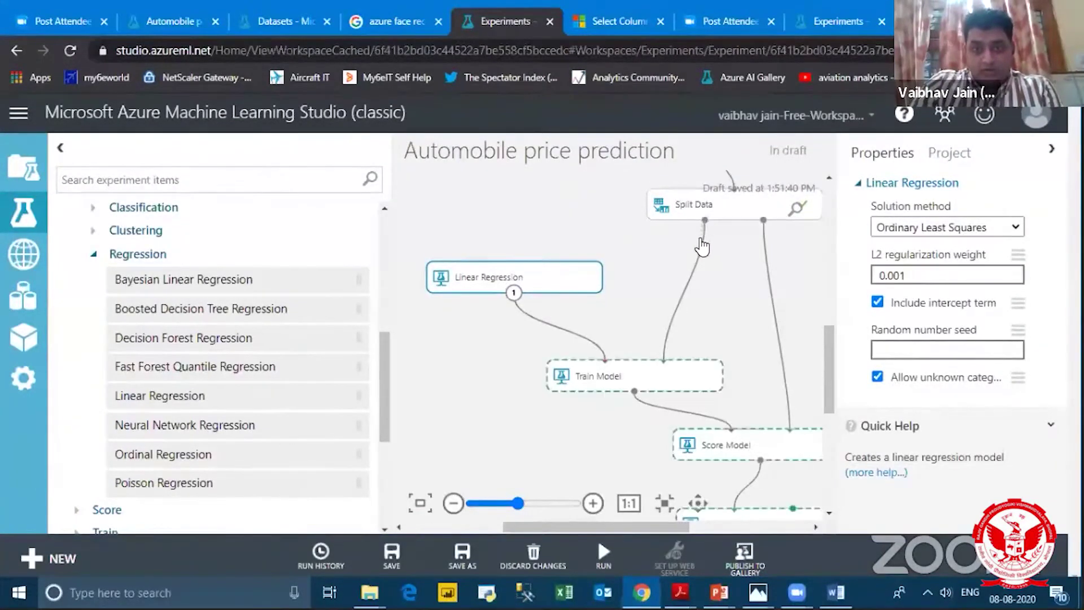
drag(702, 246, 664, 366)
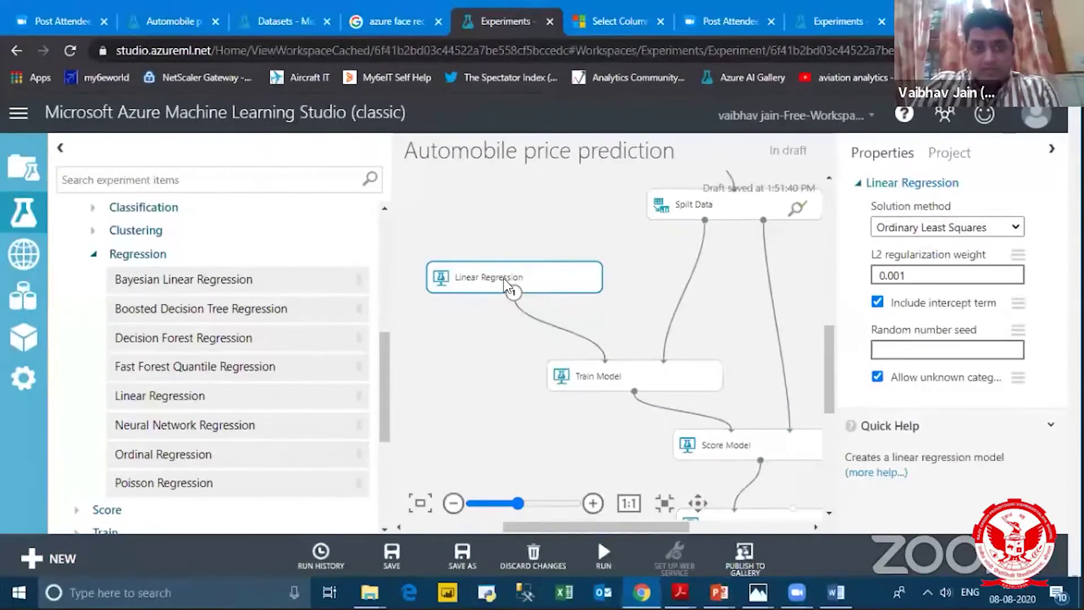
click(608, 388)
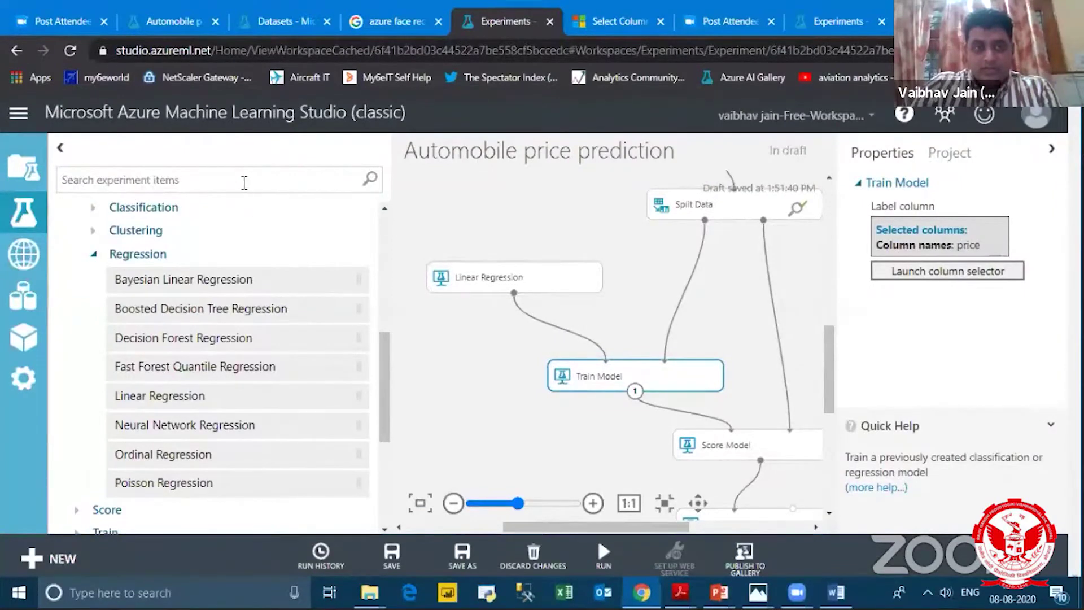
Step: Search the modules for "train", look through the Train group under Machine Learning, and shift the existing Train Model module slightly upward
text(t)
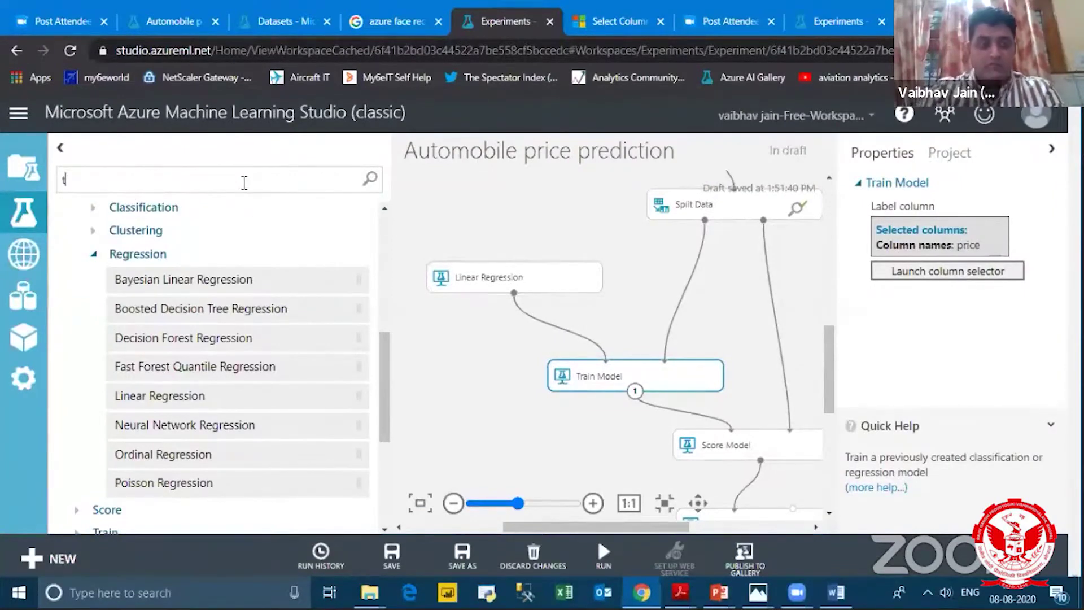
text(rain)
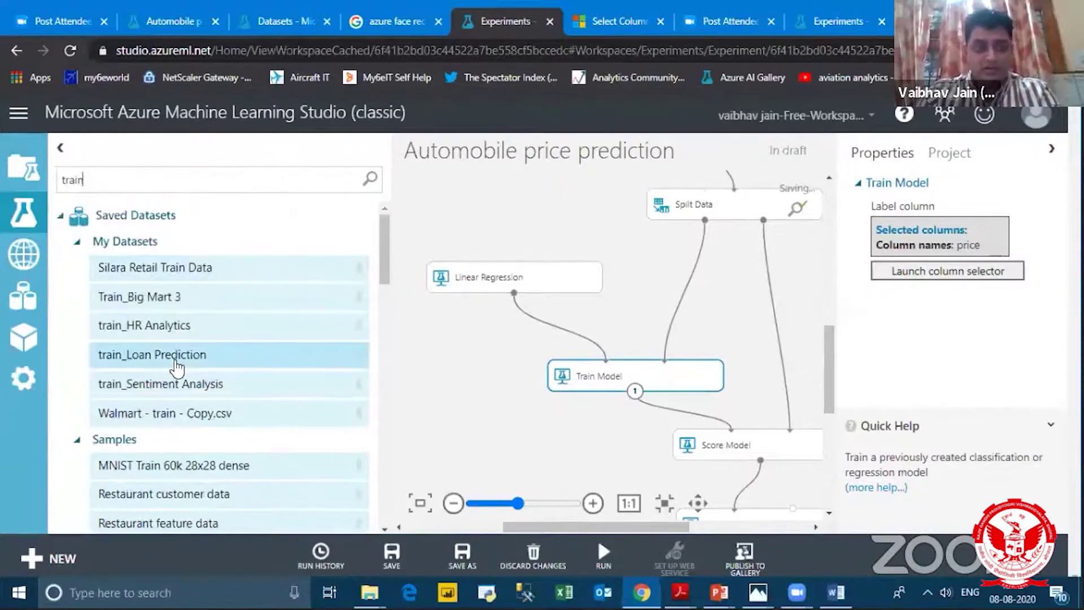
scroll(177, 368, down, 3)
scroll(176, 368, down, 8)
scroll(172, 362, up, 2)
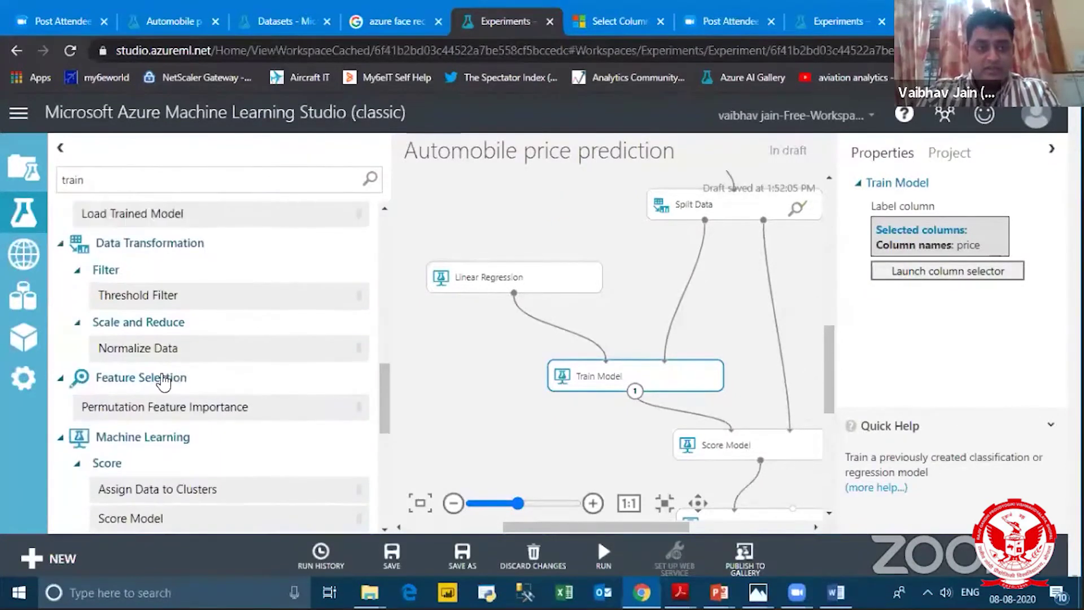
scroll(163, 382, down, 1)
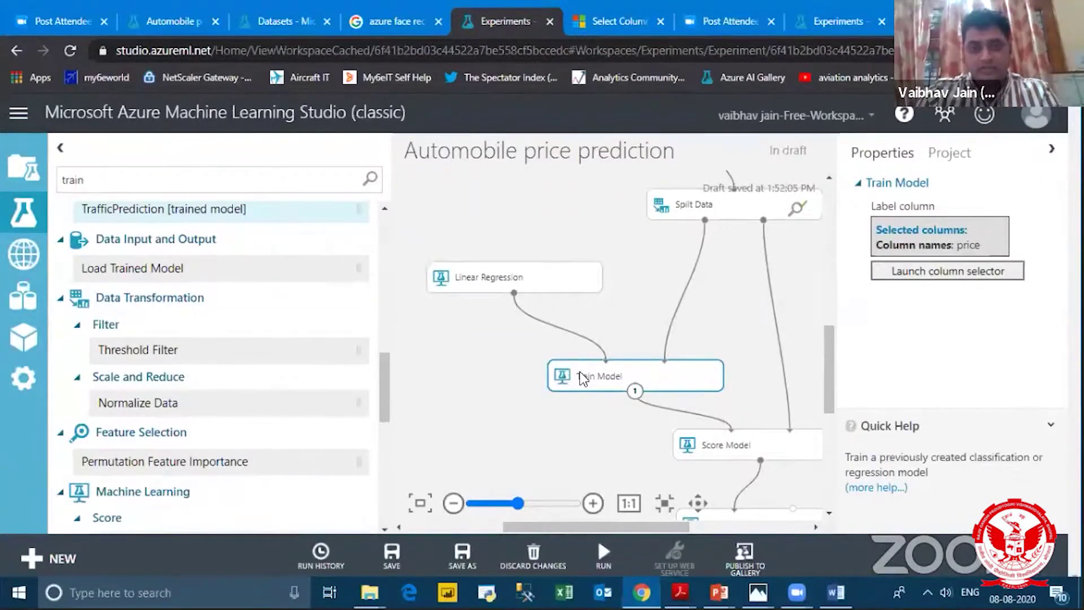
drag(582, 374, 583, 370)
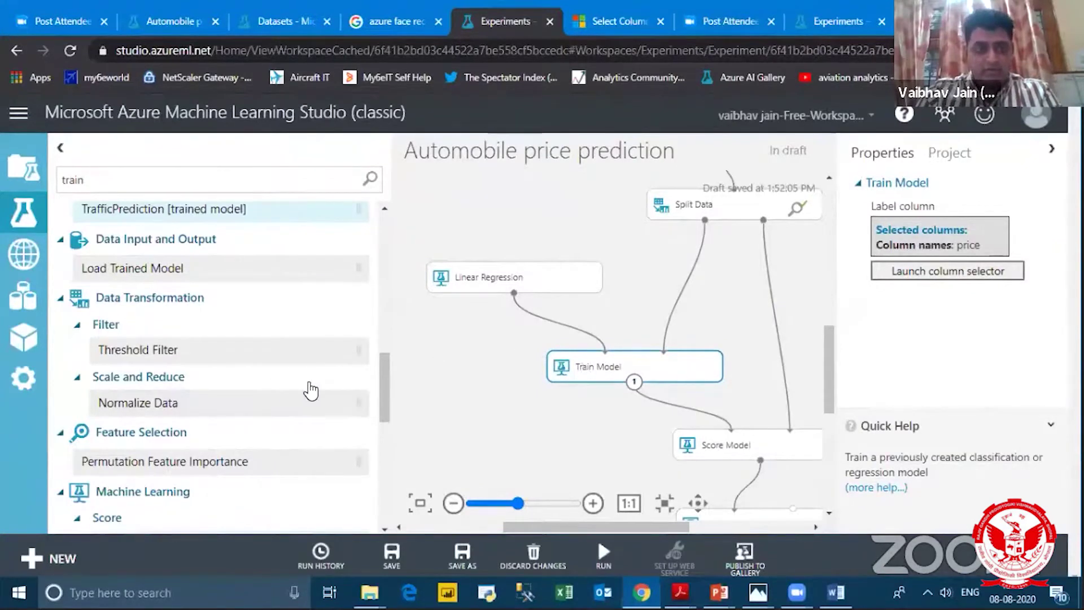
drag(384, 391, 382, 438)
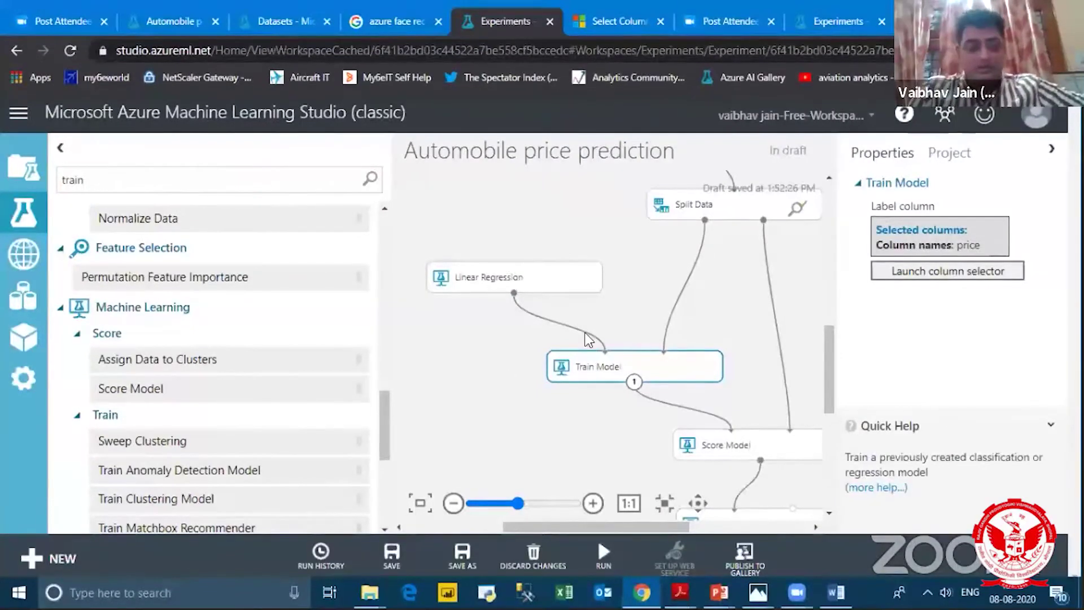
scroll(228, 393, down, 3)
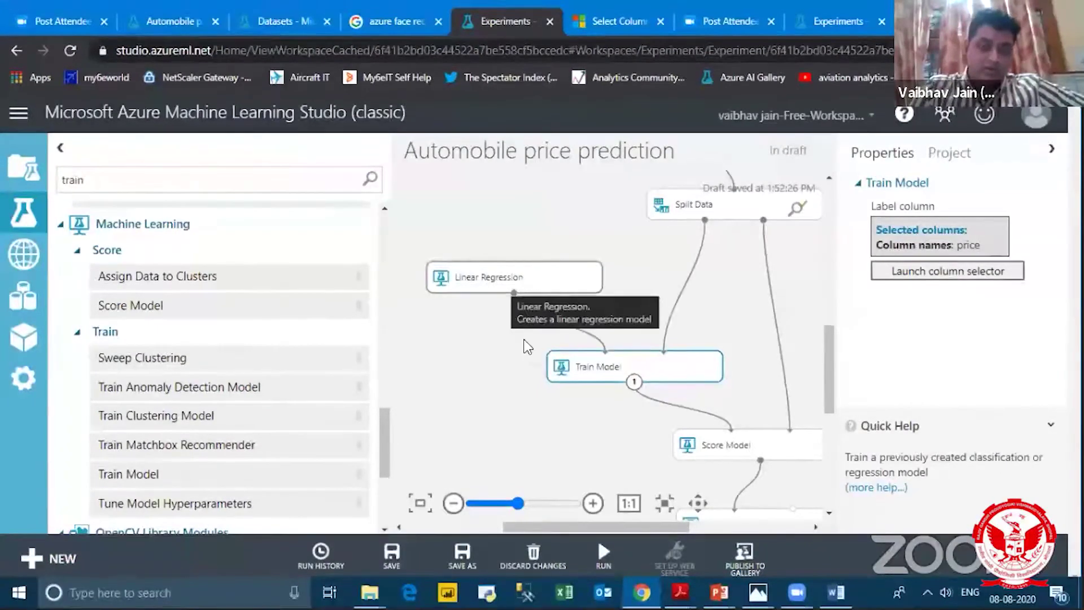
drag(607, 366, 603, 350)
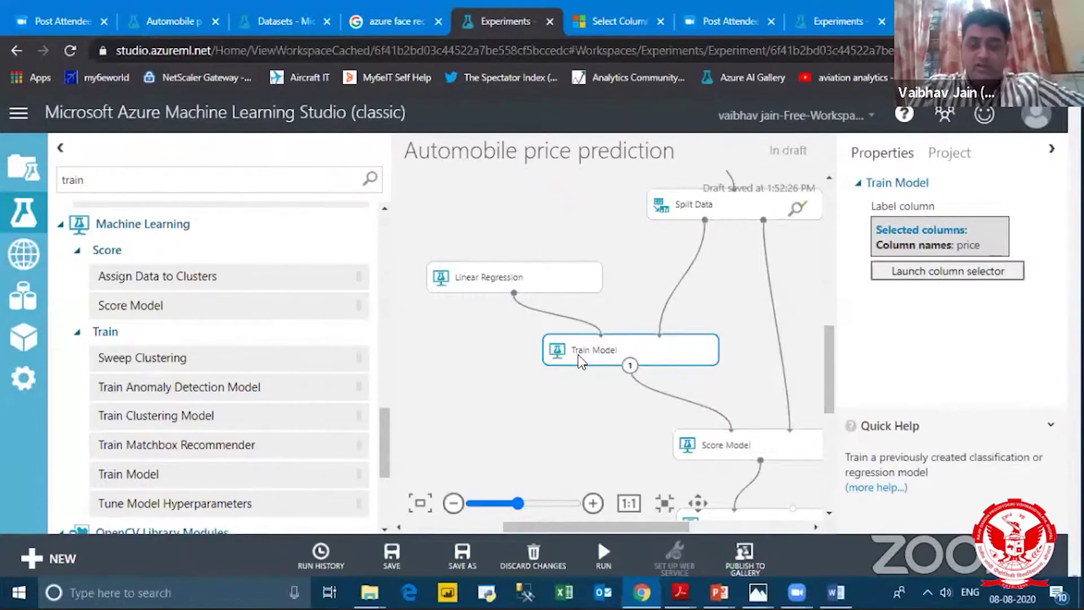
Step: Review the settings of the Linear Regression, Split Data and Train Model modules in turn
click(505, 266)
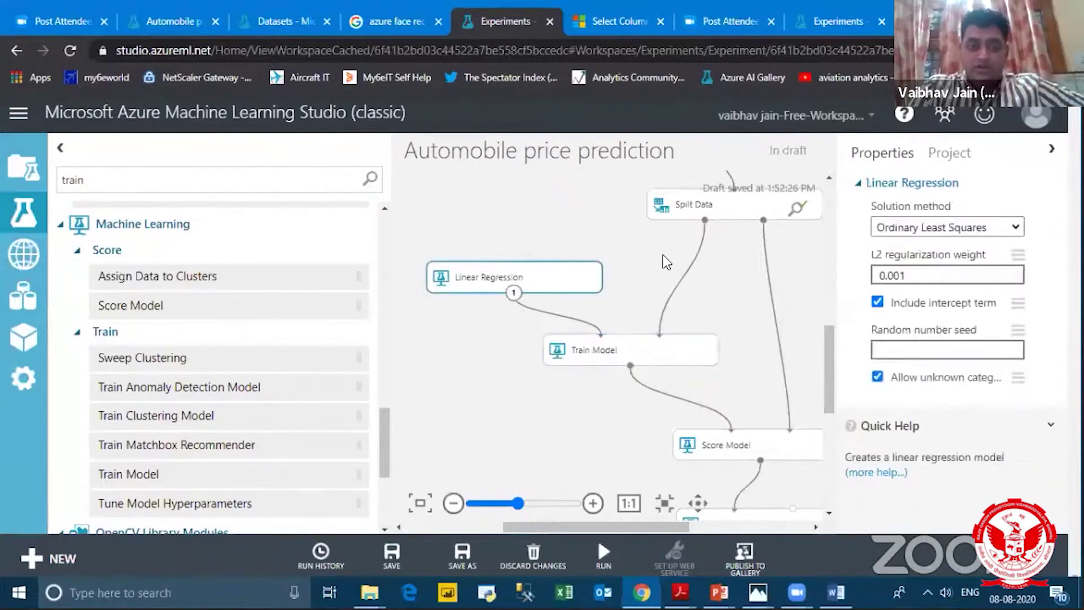
click(695, 205)
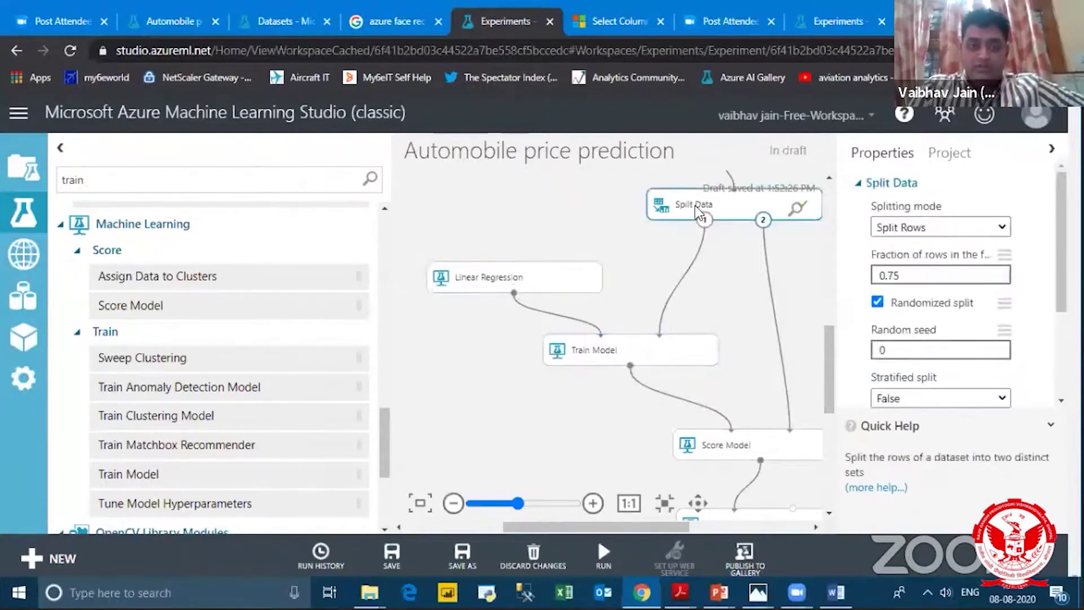
click(666, 350)
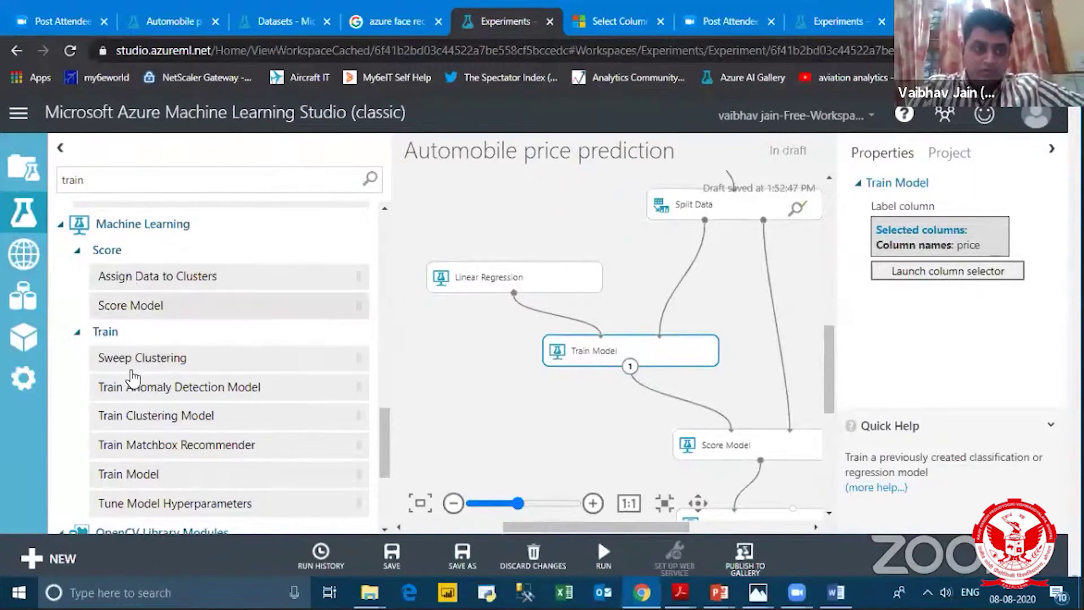
Step: Try adding a second Train Model module connected to Linear Regression and Split Data's first output, and delete it
scroll(143, 431, down, 2)
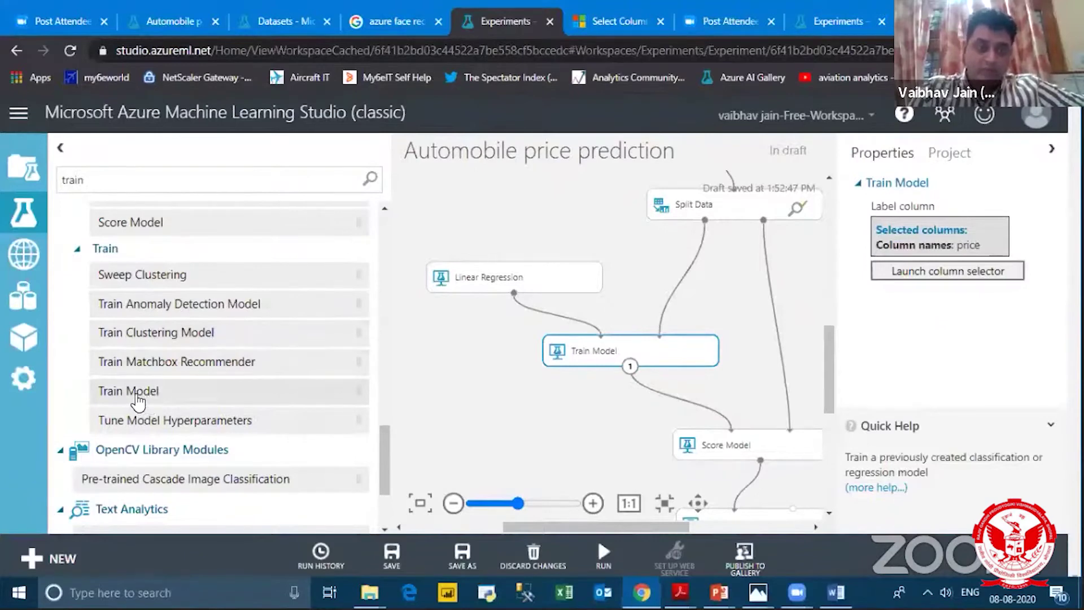
drag(137, 402, 471, 358)
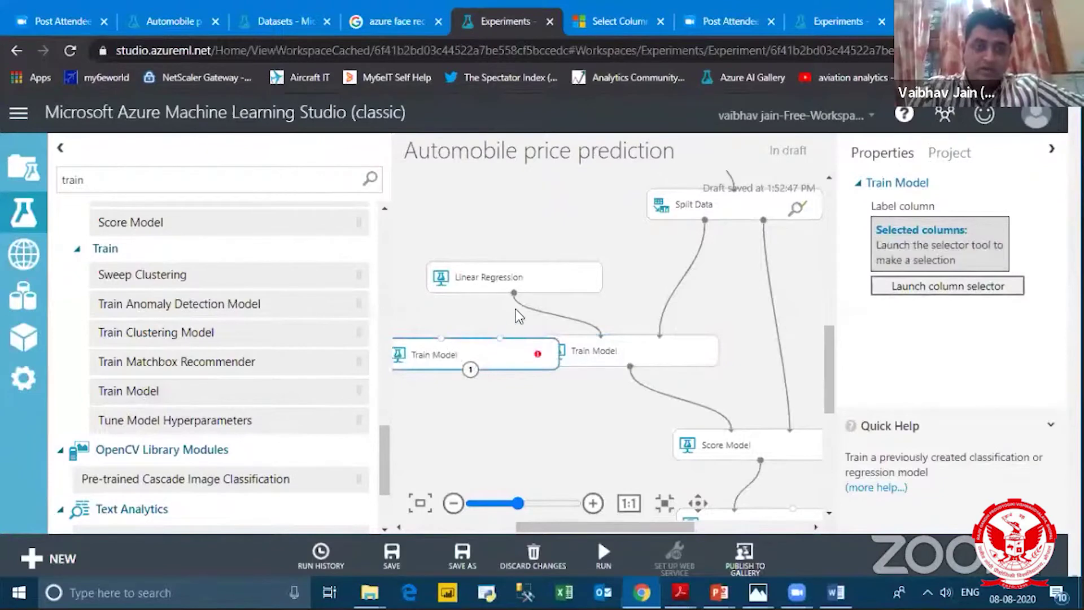
drag(513, 293, 470, 357)
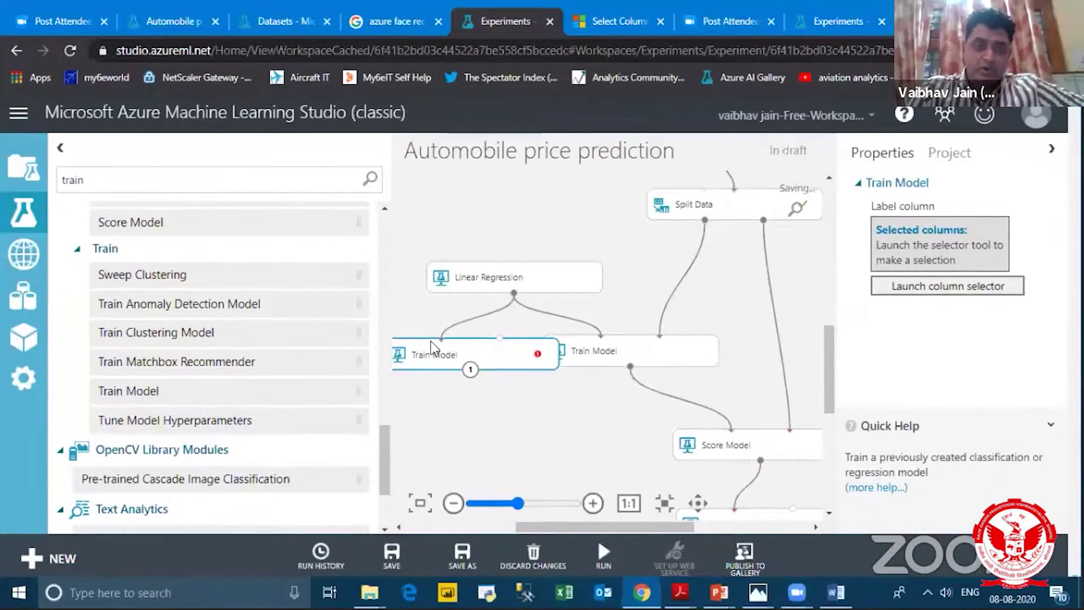
drag(704, 220, 499, 338)
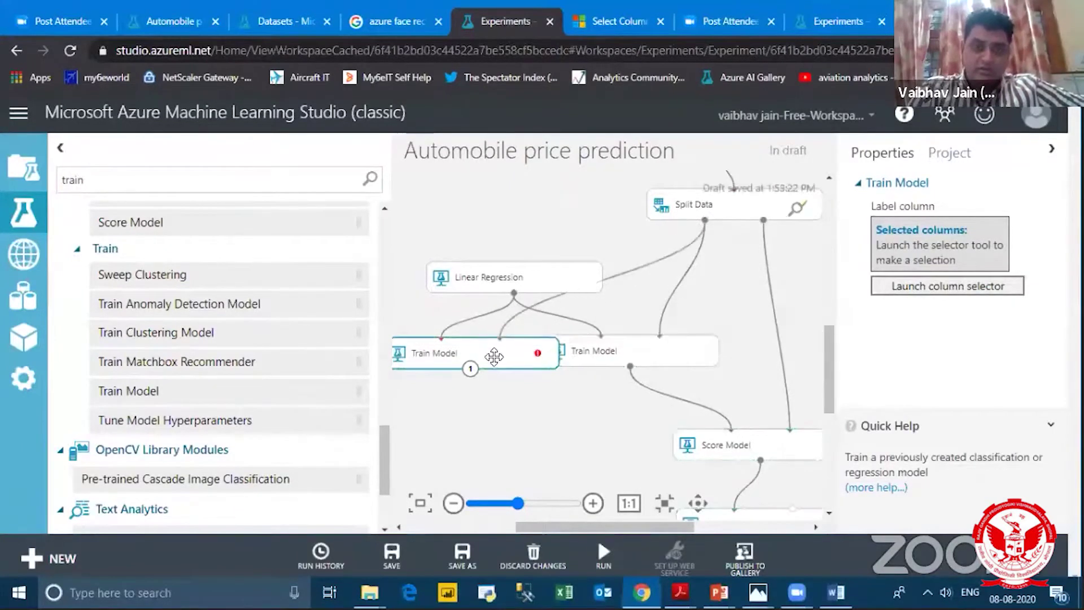
key(Delete)
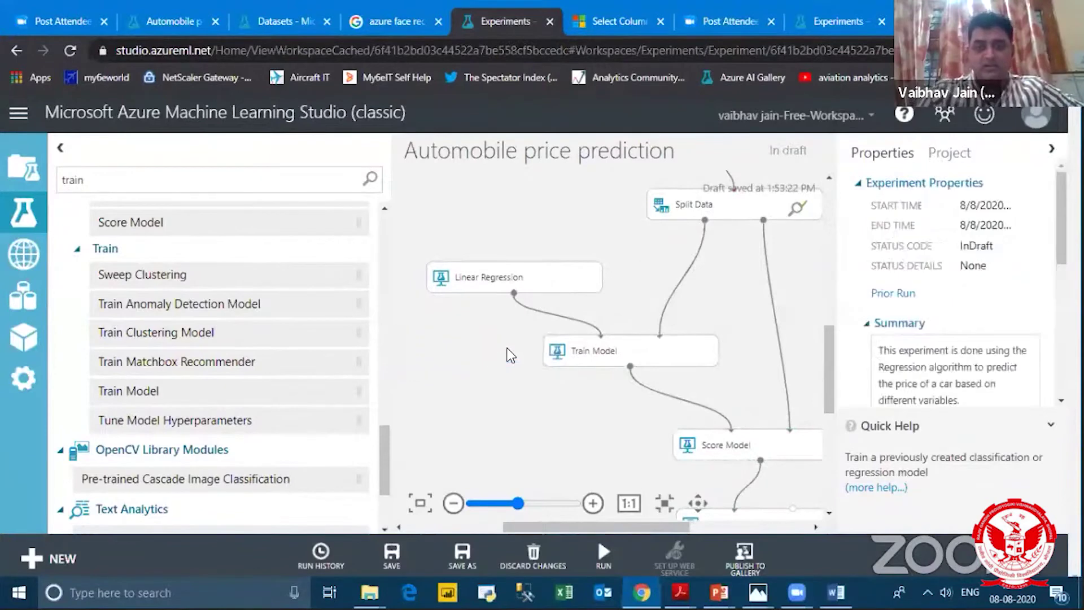
Step: Run only the selected Train Model module of the experiment
click(618, 347)
drag(830, 410, 830, 427)
drag(648, 529, 685, 530)
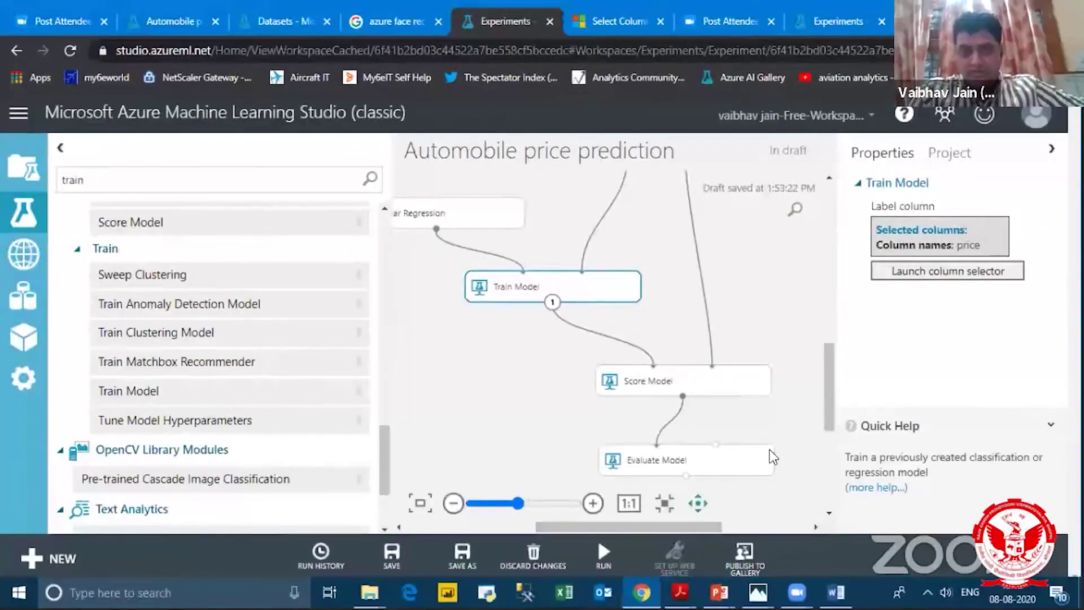
drag(826, 421, 828, 400)
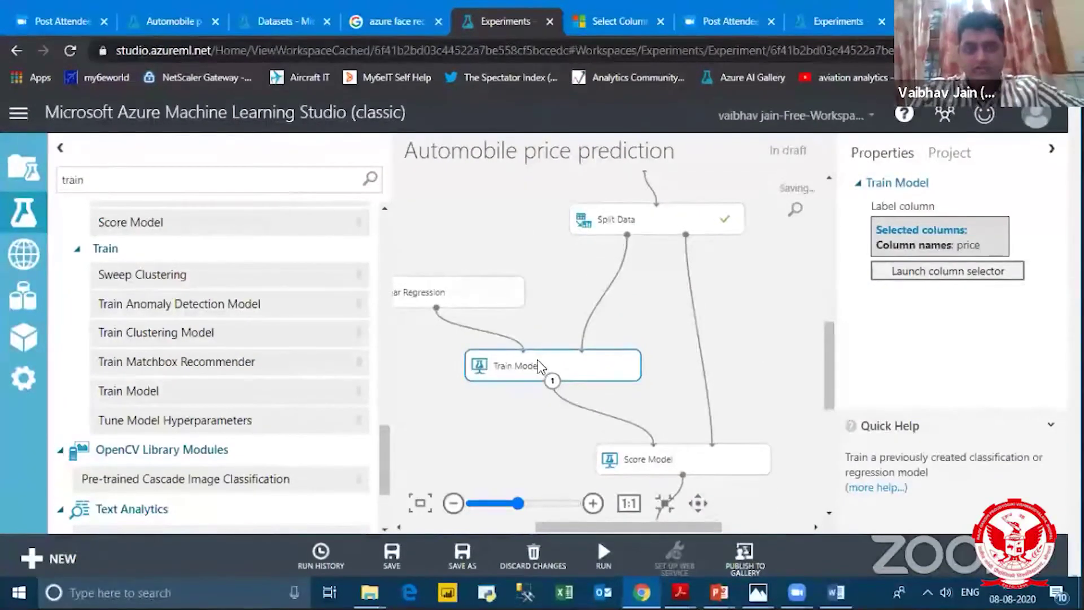
click(603, 556)
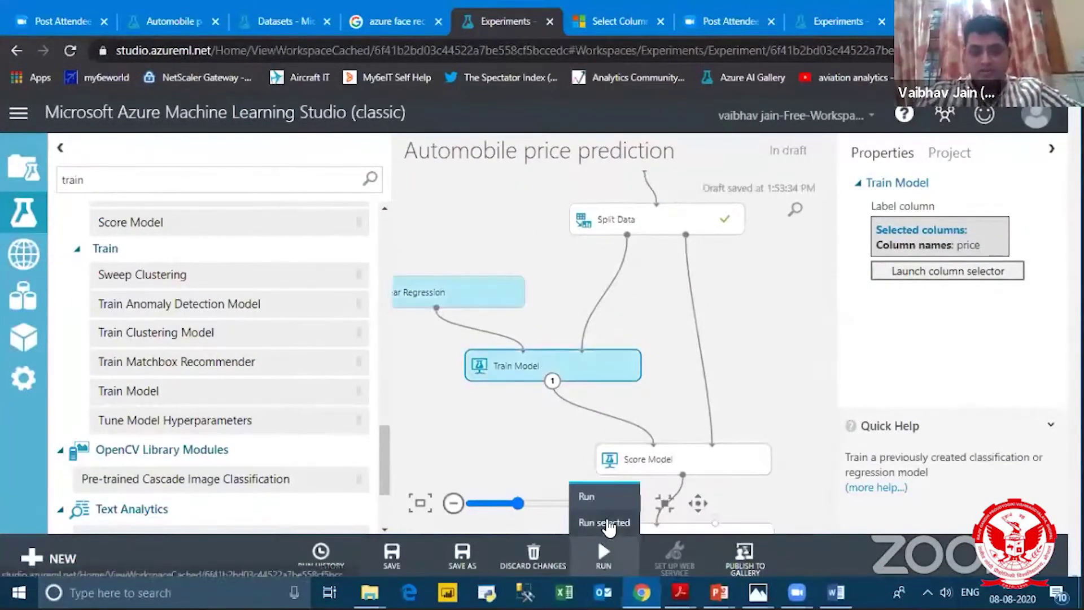
click(600, 520)
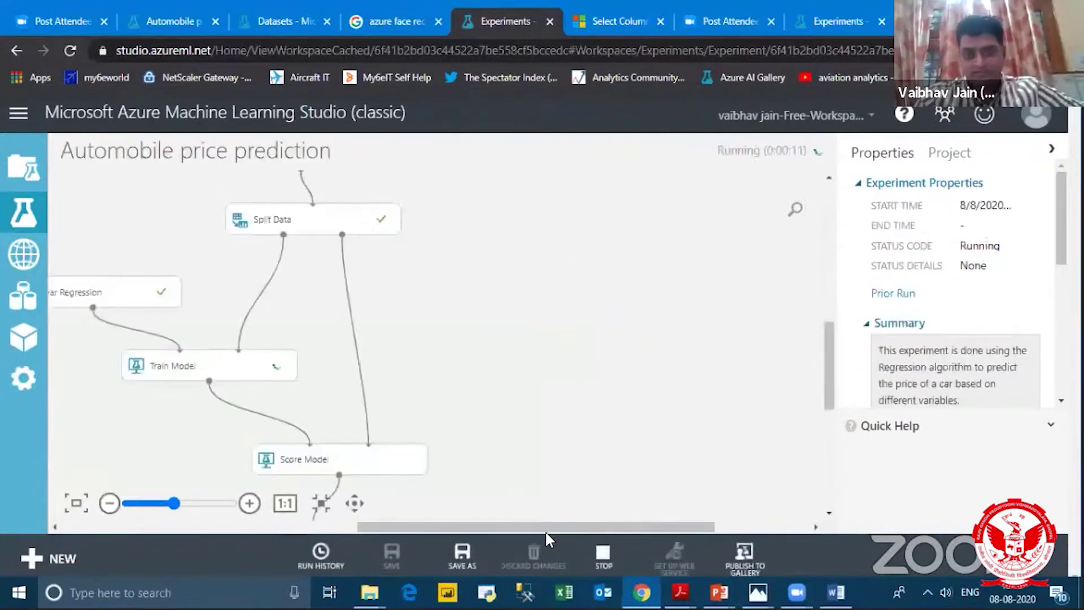
Step: Shift the Score Model module slightly upward between Train Model and Evaluate Model, leaving its comment empty
drag(547, 531, 403, 531)
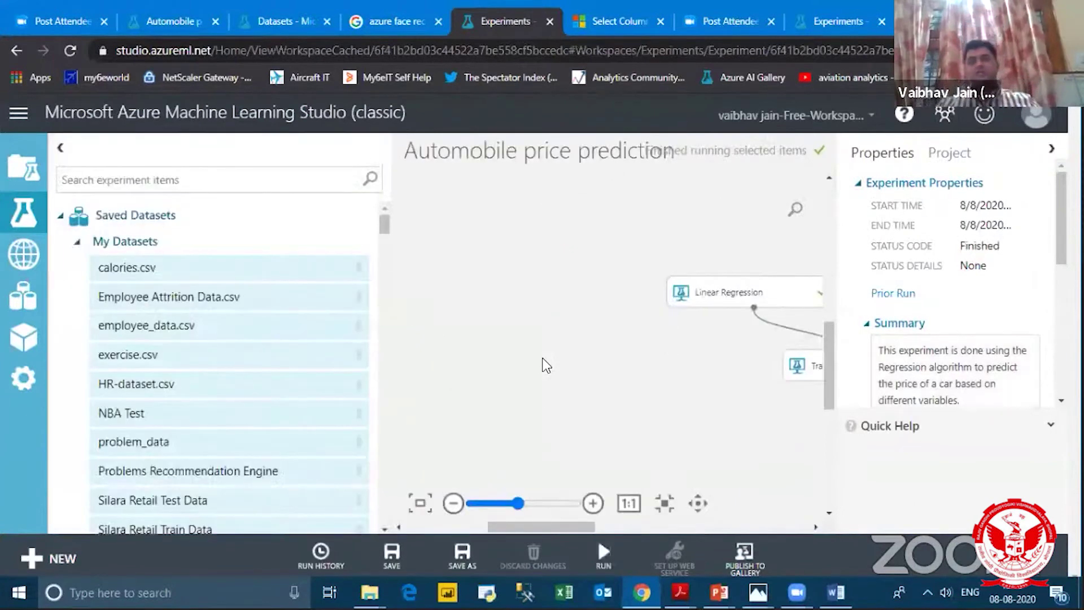
drag(543, 527, 568, 525)
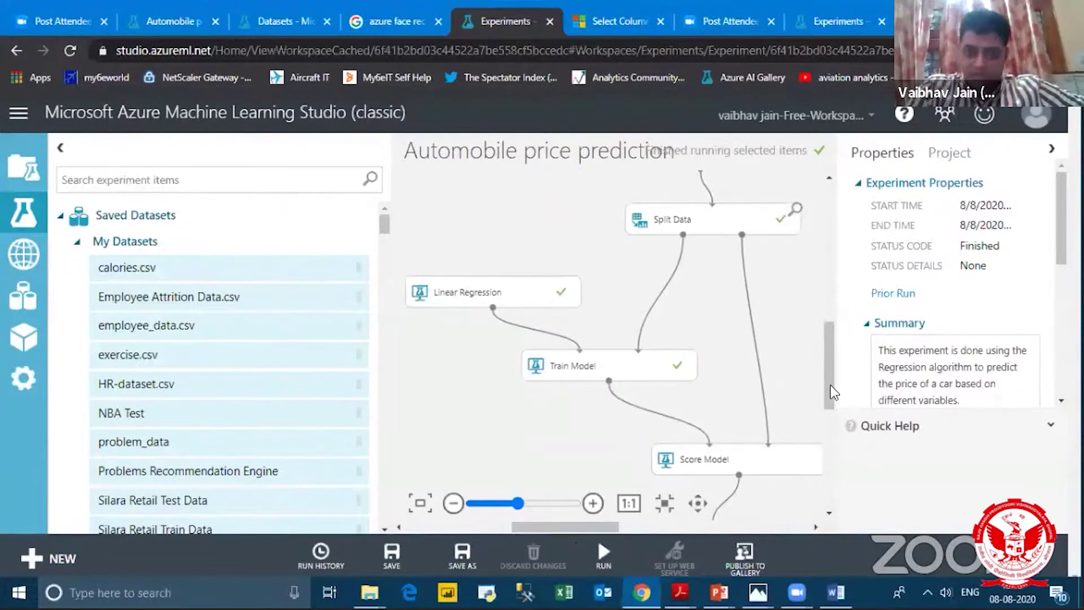
drag(828, 388, 828, 402)
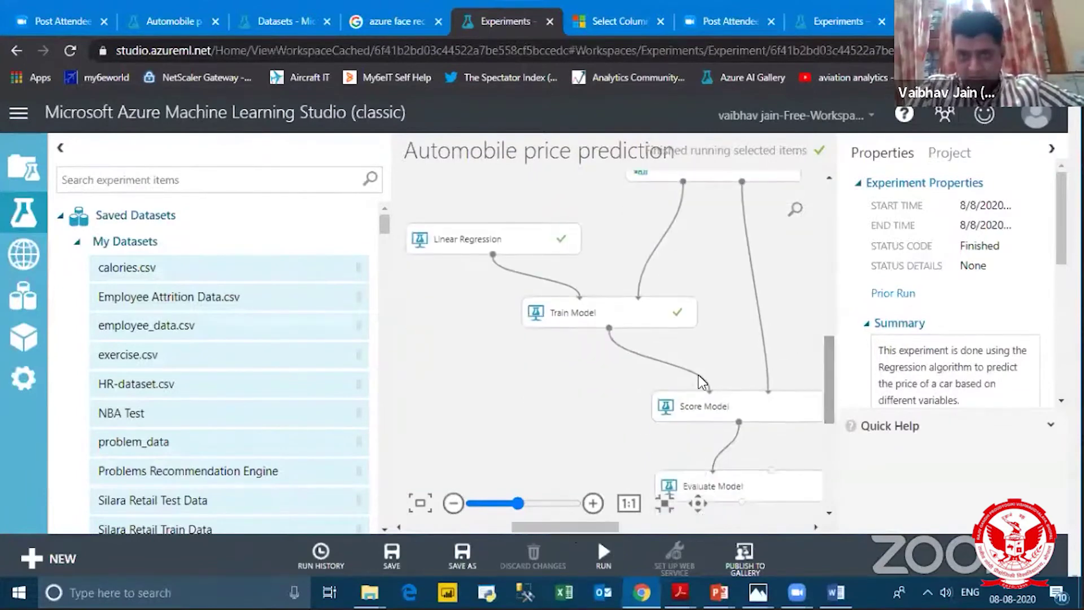
drag(700, 413, 677, 380)
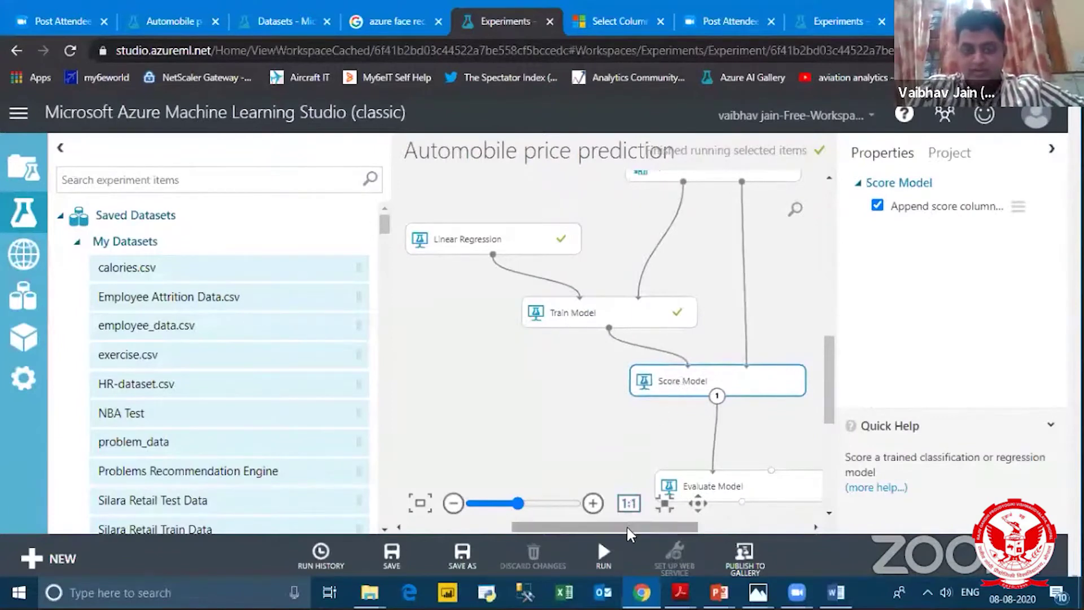
drag(626, 525, 645, 525)
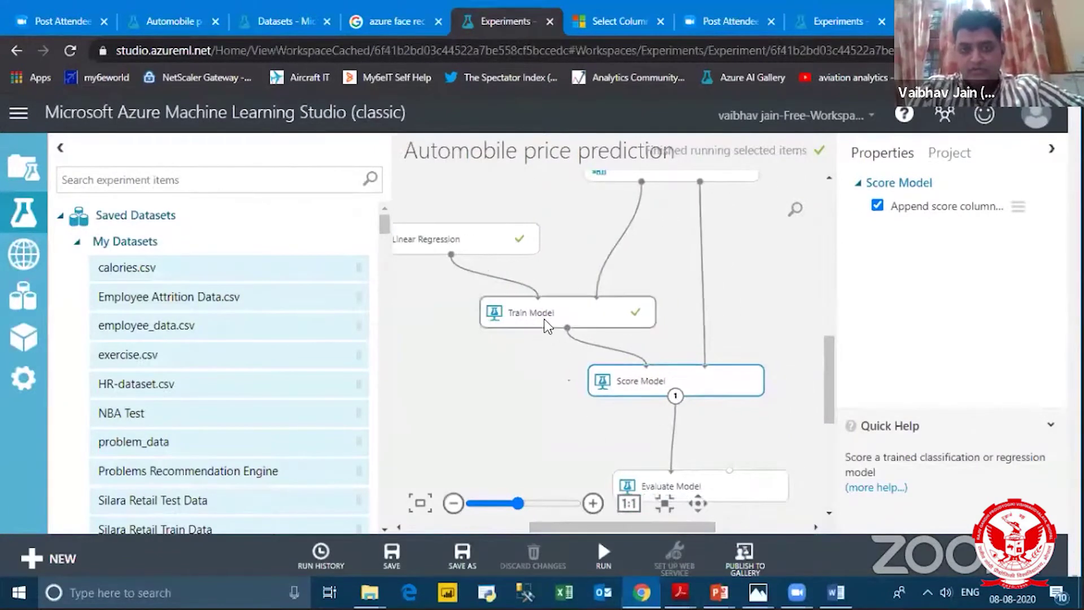
drag(639, 381, 641, 392)
double_click(641, 392)
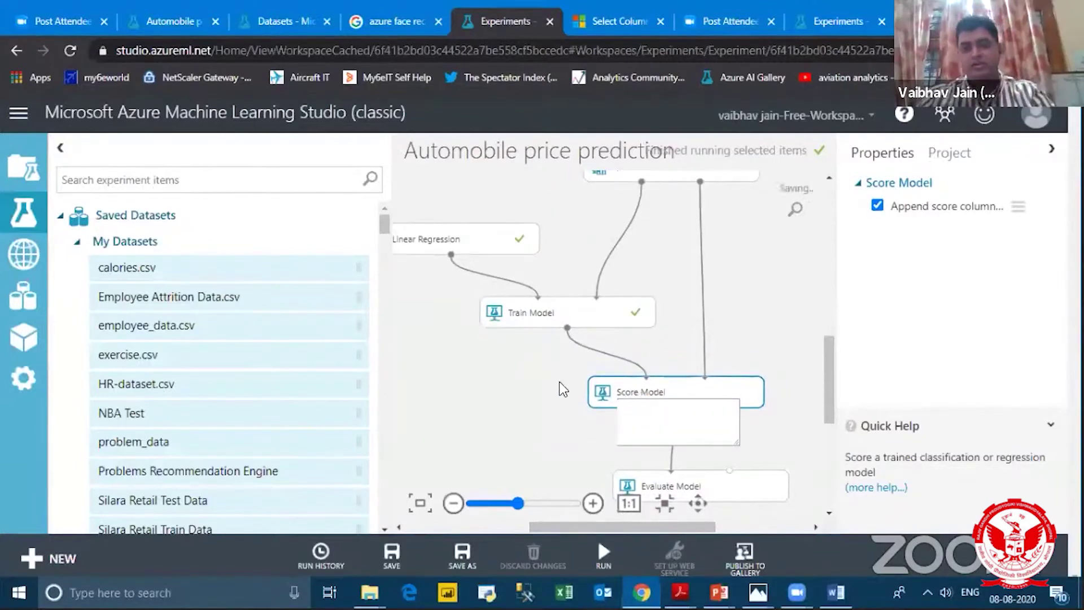
click(621, 393)
click(621, 390)
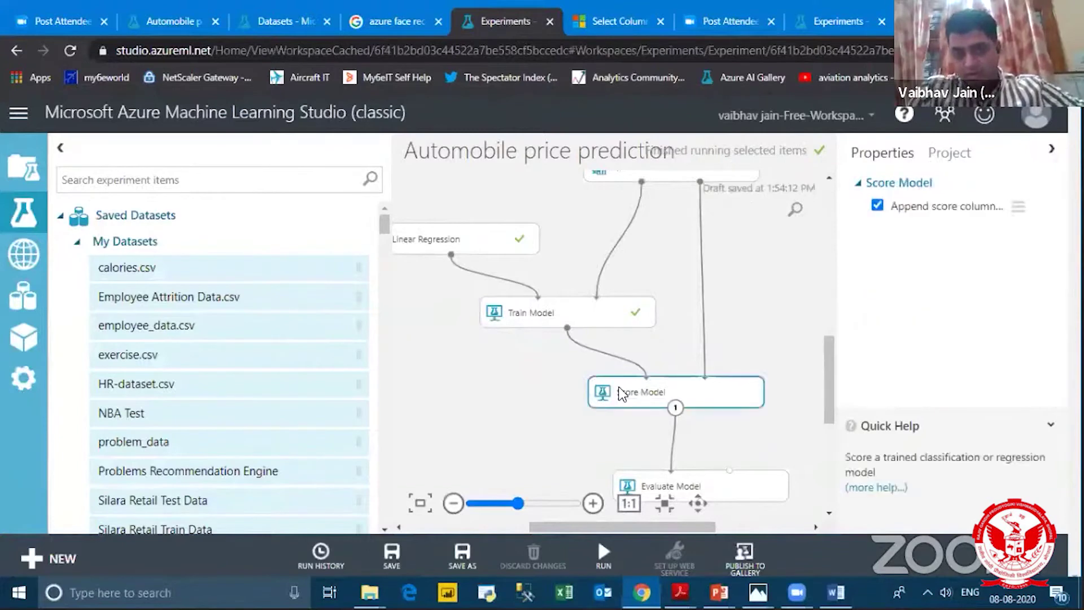
drag(639, 387, 655, 388)
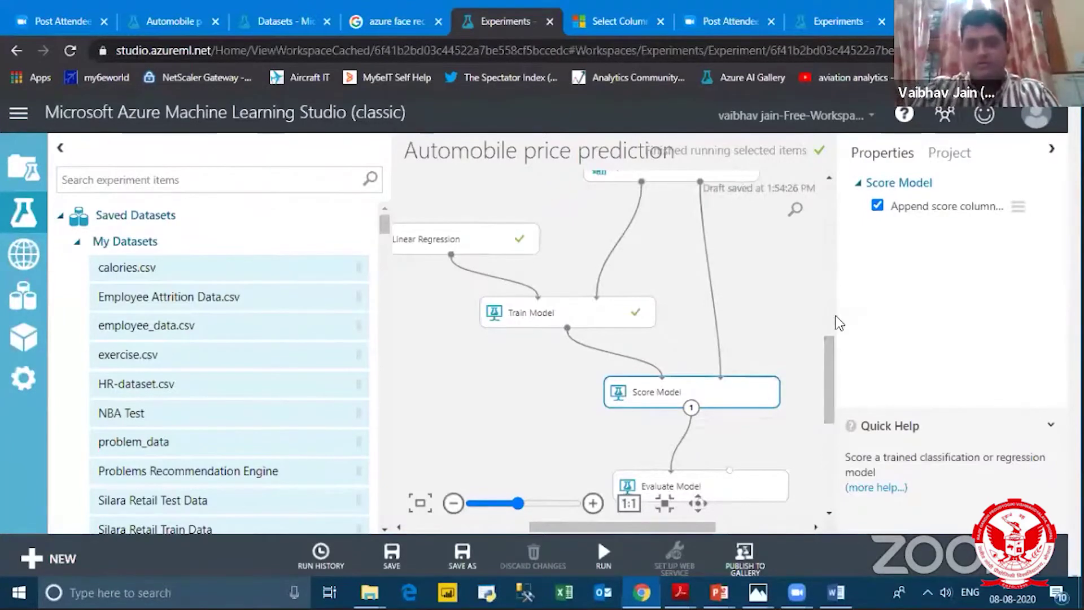
Step: Check Score Model's inputs from Train Model and Split Data, and run only the Score Model module
drag(825, 353, 825, 332)
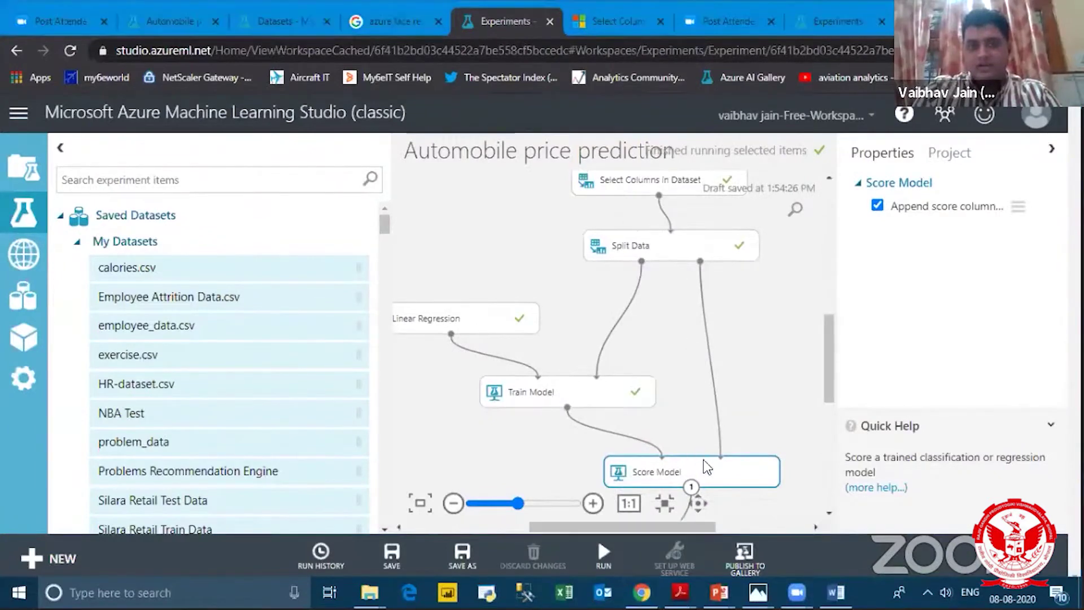
scroll(830, 415, down, 3)
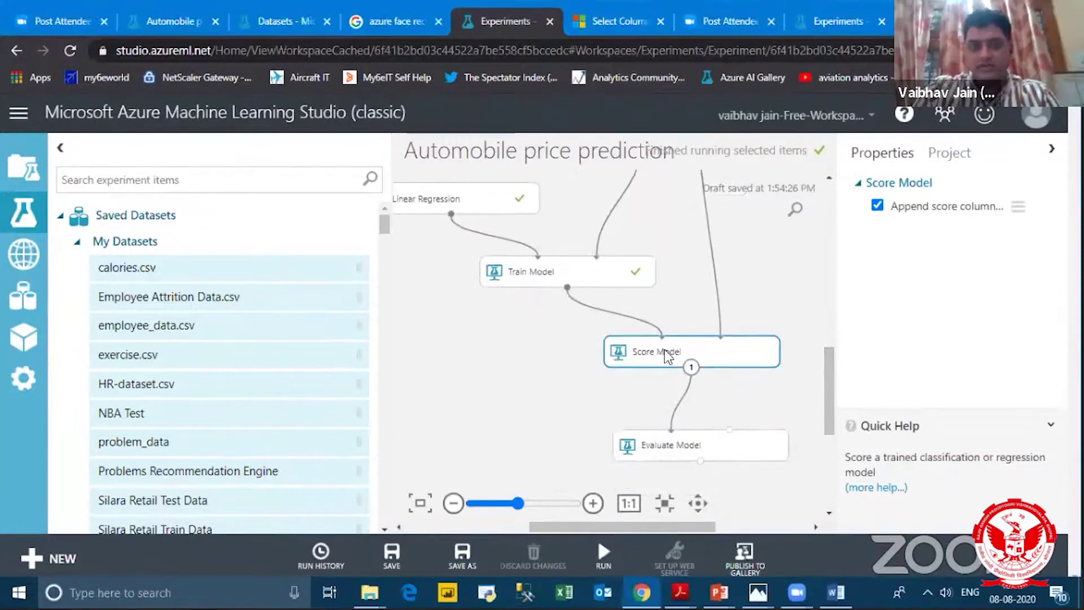
drag(664, 351, 665, 351)
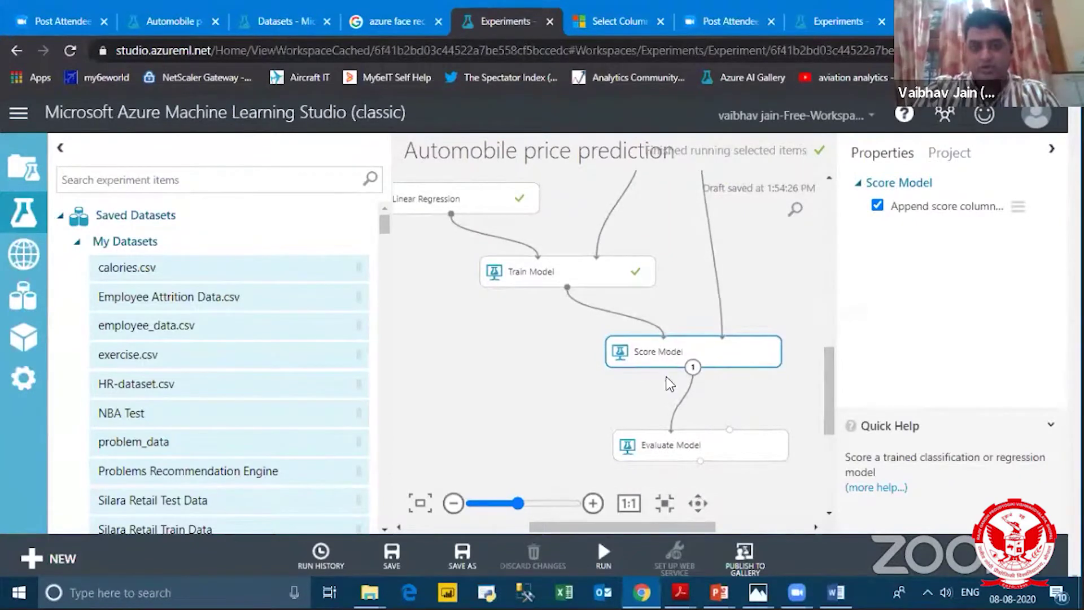
click(604, 554)
click(619, 521)
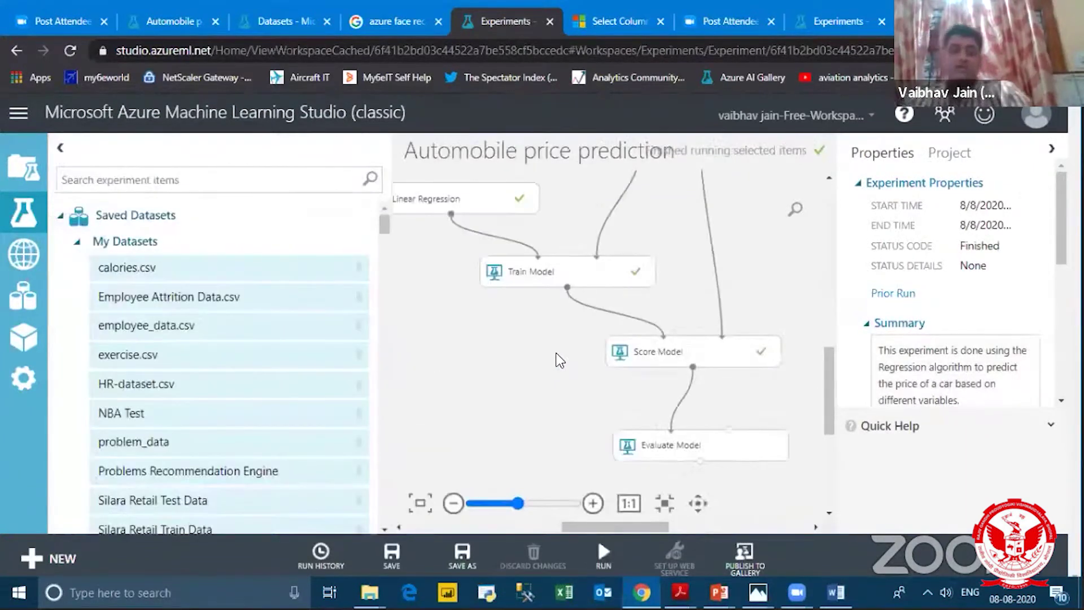
Step: Visualize Score Model's scored dataset, and examine its row count and the columns through to Scored Labels
right_click(694, 353)
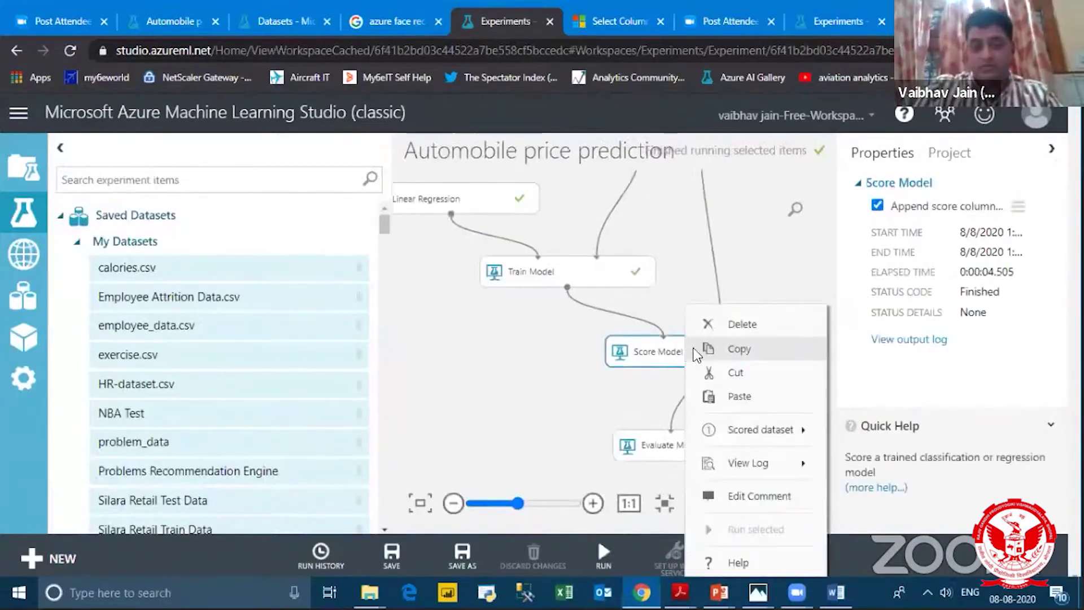
mouse_move(753, 432)
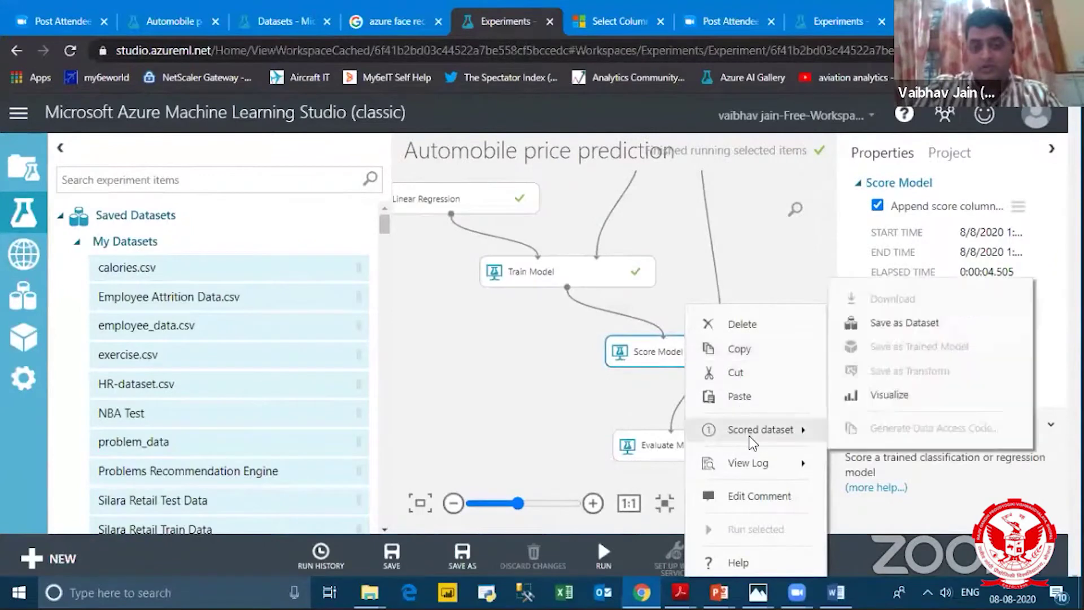
click(889, 394)
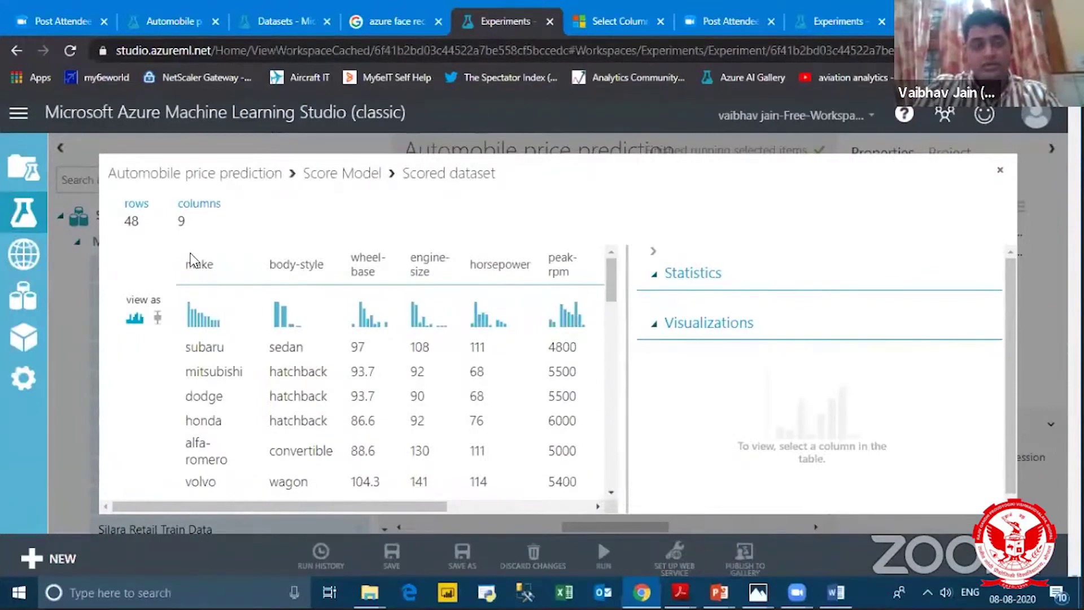
drag(123, 221, 145, 224)
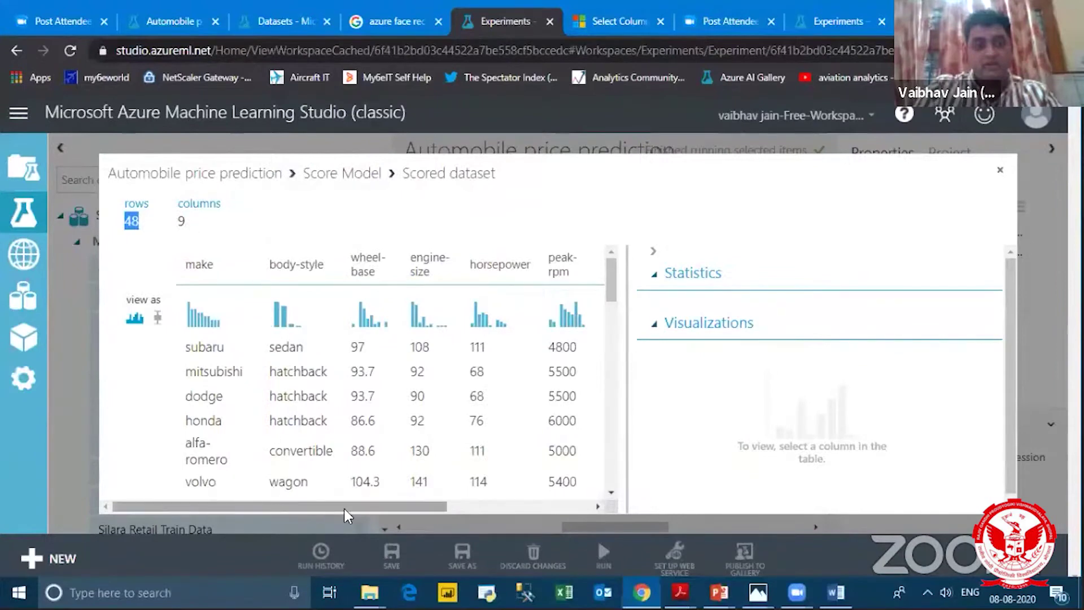
scroll(439, 520, right, 5)
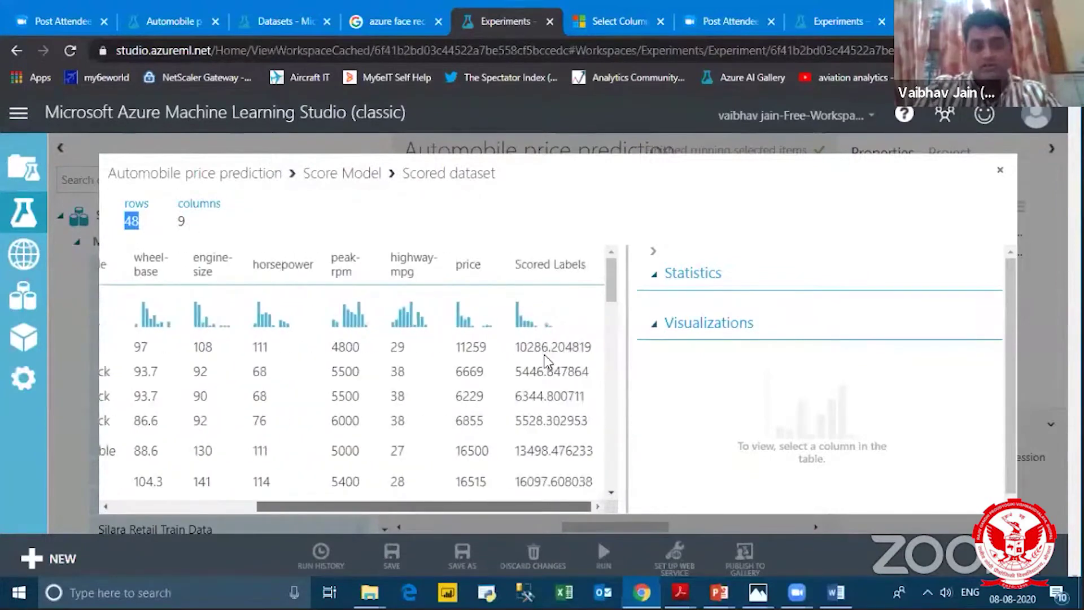
Step: Compare the price and Scored Labels columns of the scored dataset, including their statistics and the third row's values
click(550, 264)
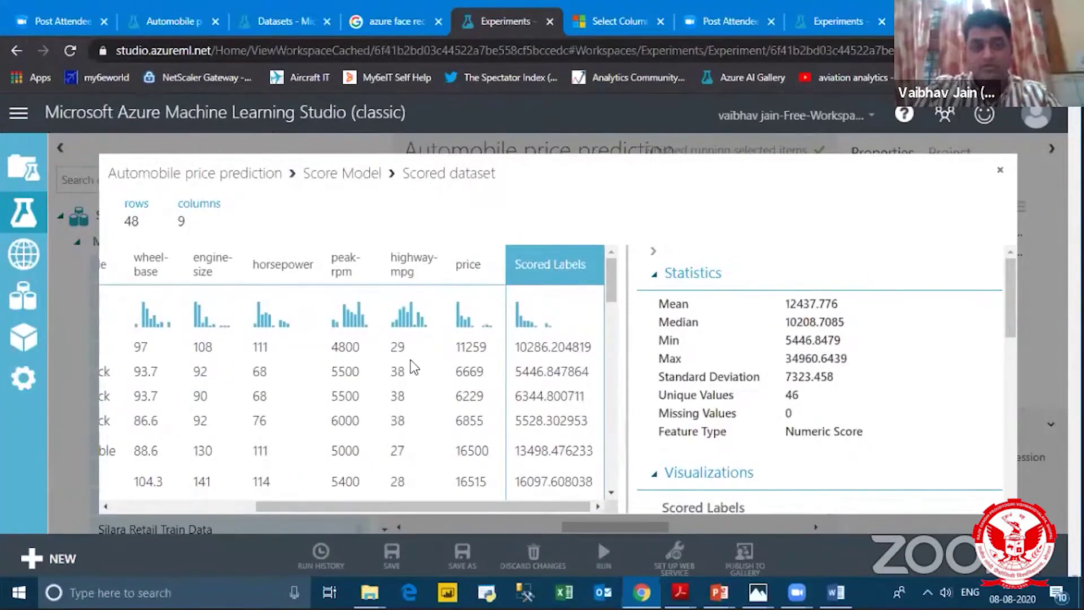
key(Left)
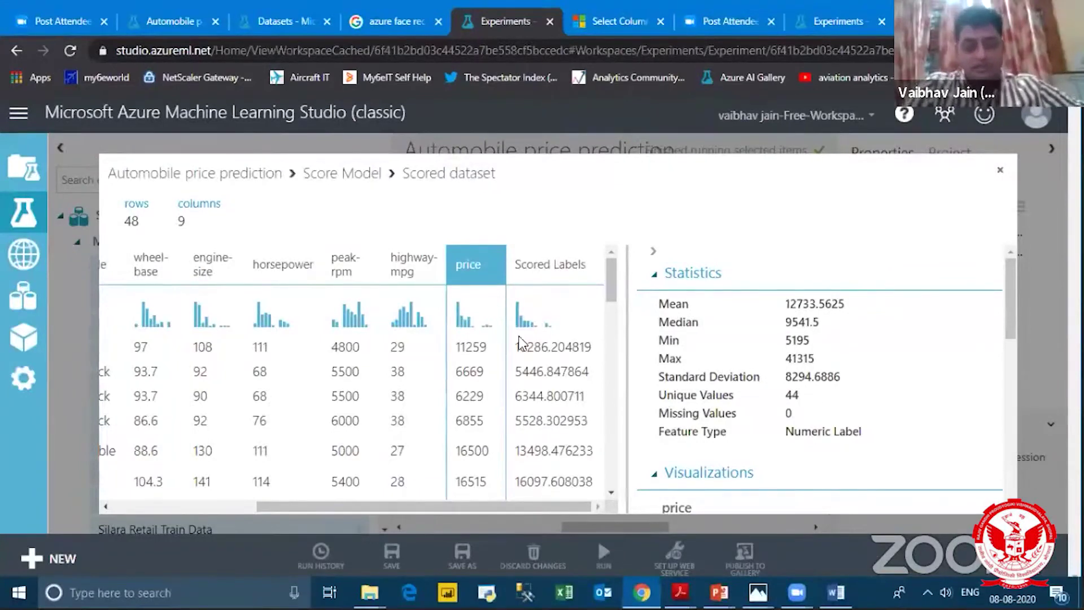
click(552, 254)
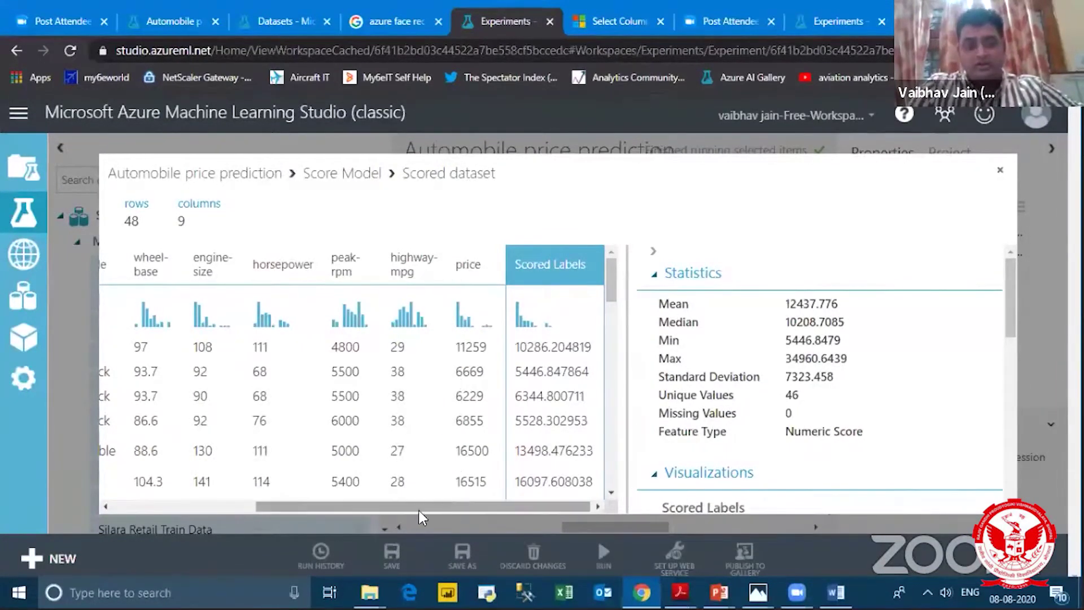
drag(419, 511, 474, 490)
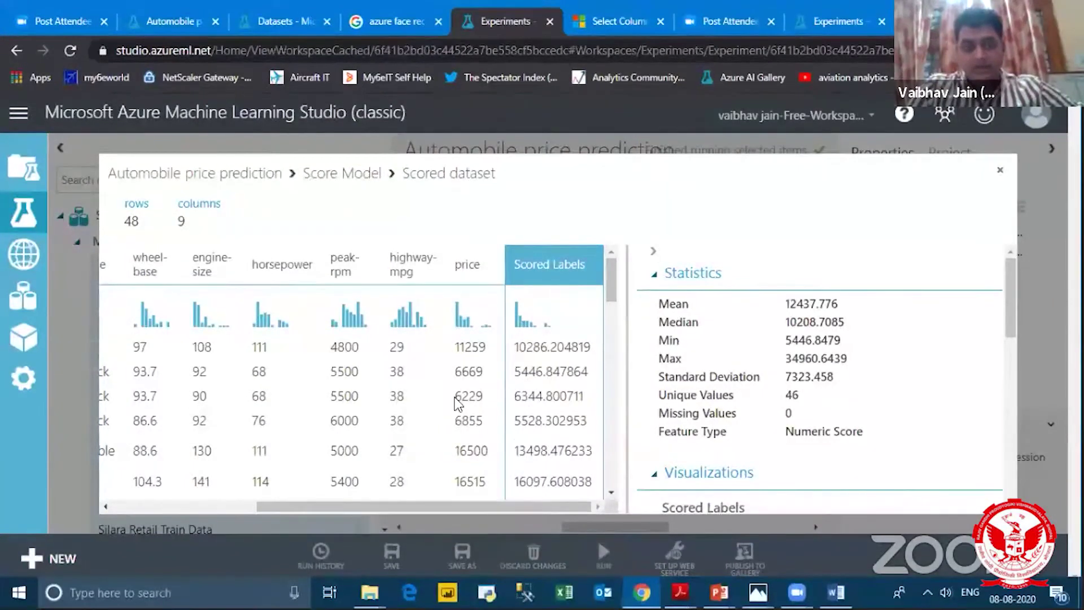
double_click(482, 396)
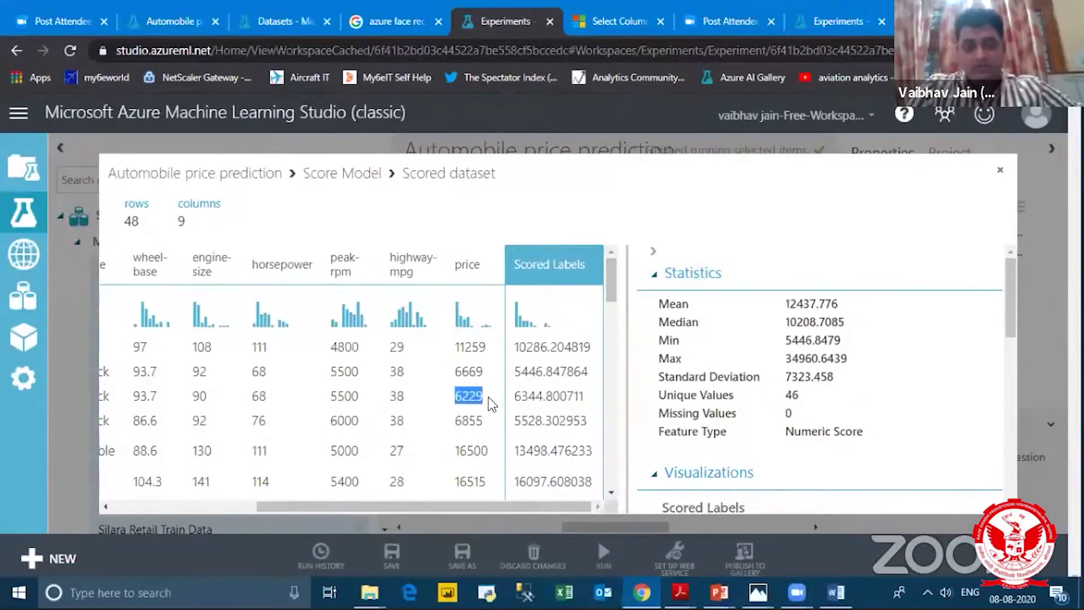
click(490, 402)
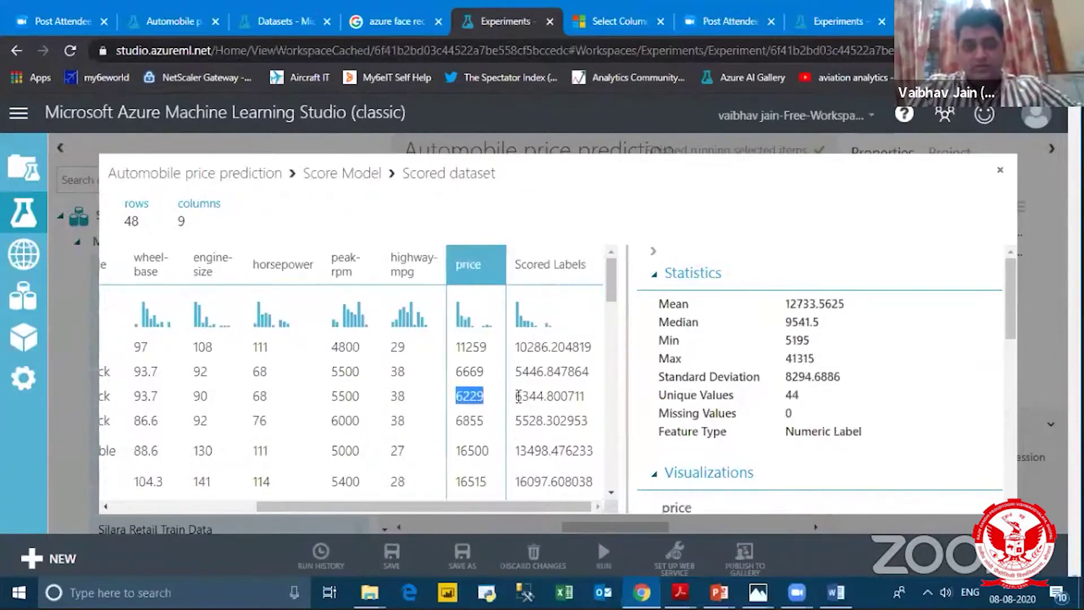
Step: Check the third row's Scored Labels value against its price, and close the scored dataset
drag(518, 397, 585, 448)
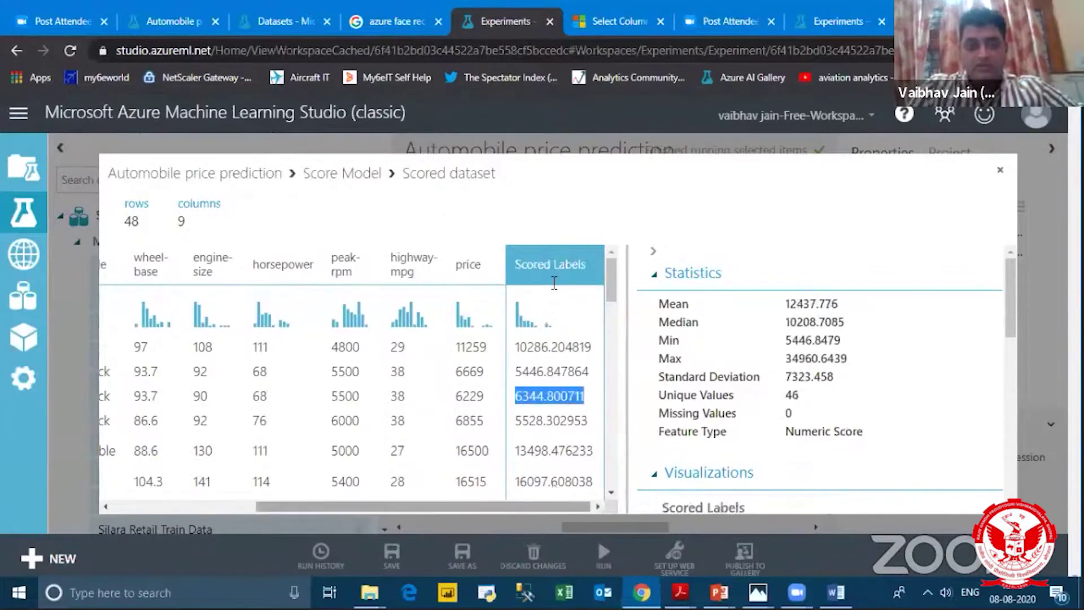
drag(477, 507, 428, 506)
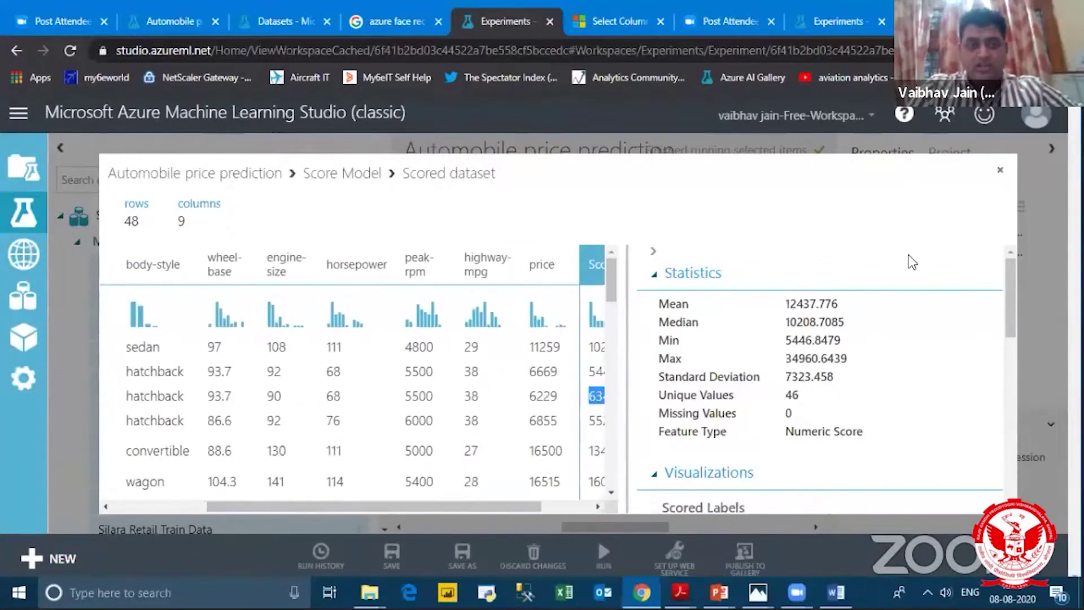
click(1002, 172)
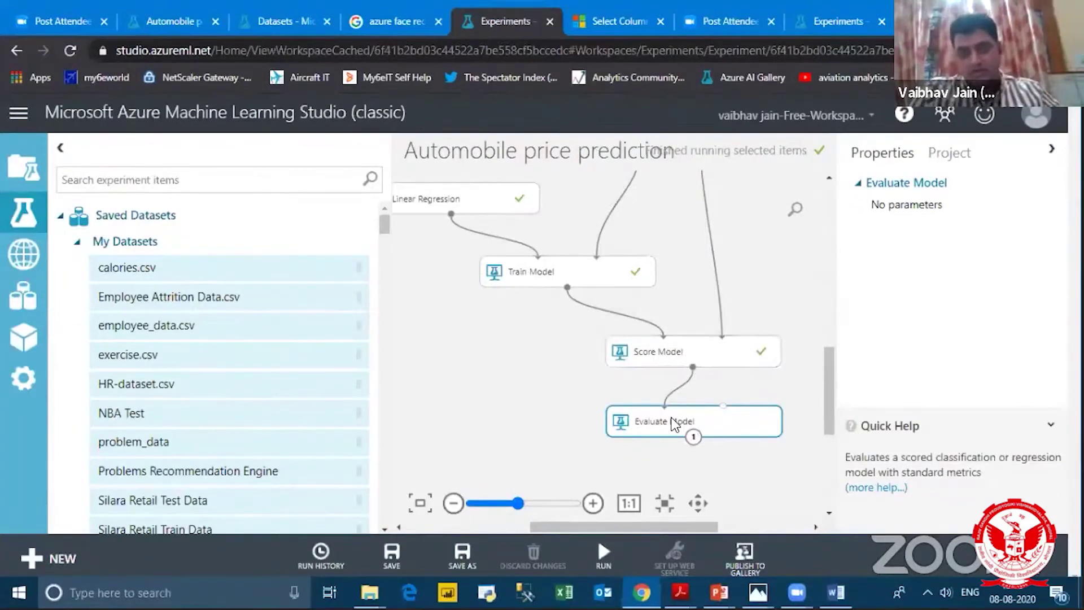
Step: Run the whole Automobile price prediction experiment, including the Evaluate Model module
mouse_move(604, 556)
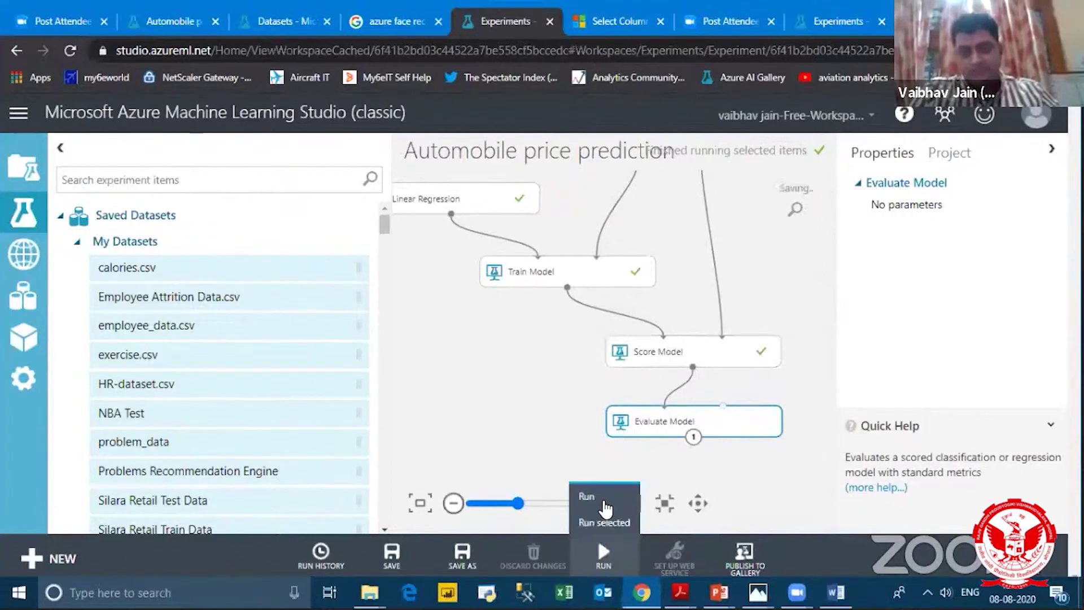
click(600, 498)
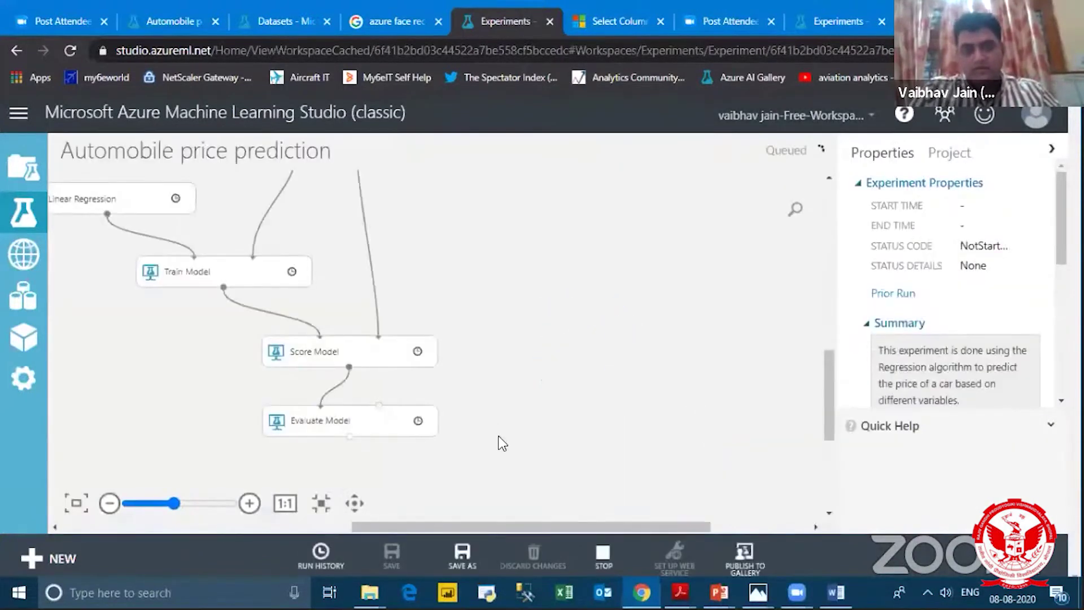
drag(529, 526, 441, 528)
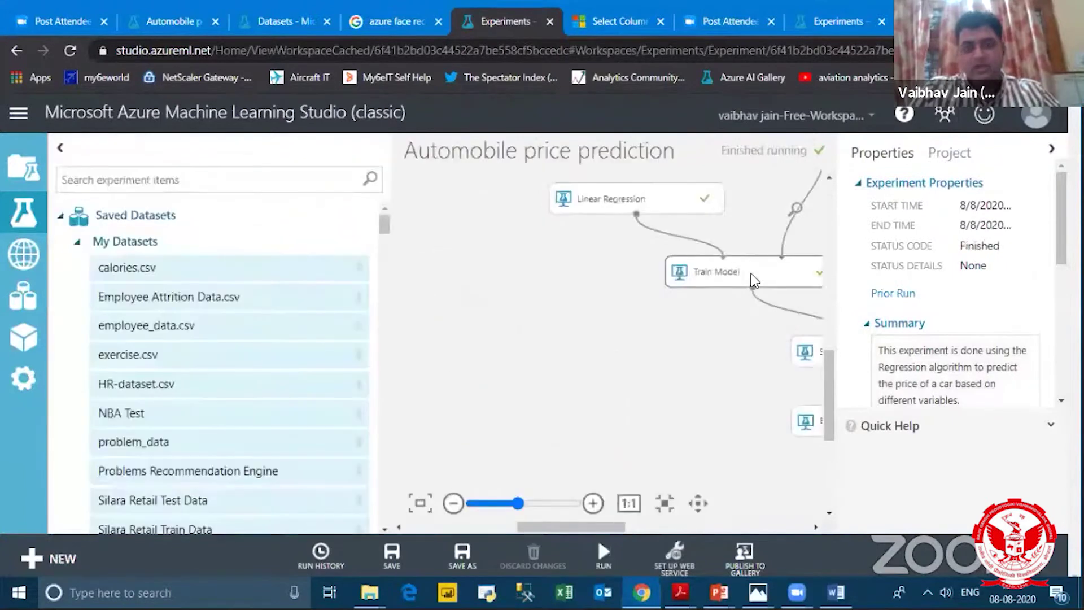
Step: Visualize the evaluation results of the Evaluate Model module
click(635, 527)
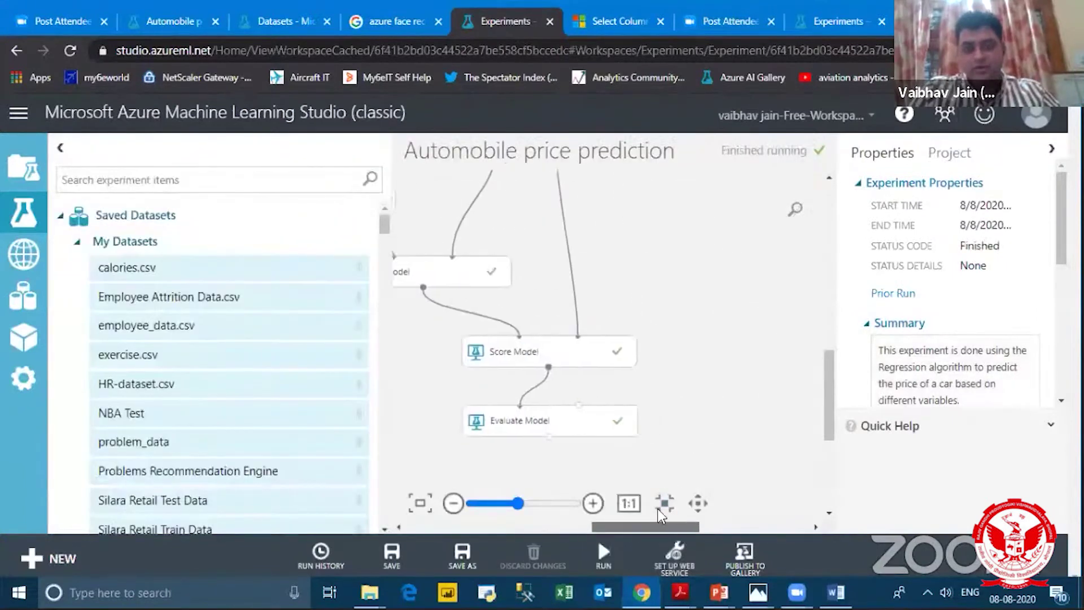
click(591, 421)
right_click(590, 421)
mouse_move(690, 435)
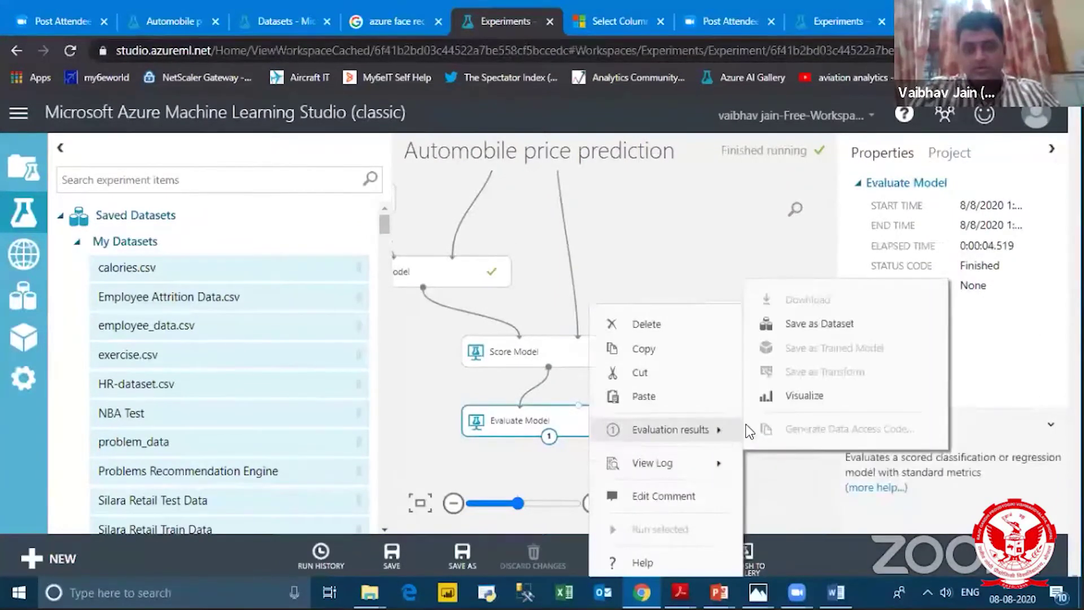
click(803, 396)
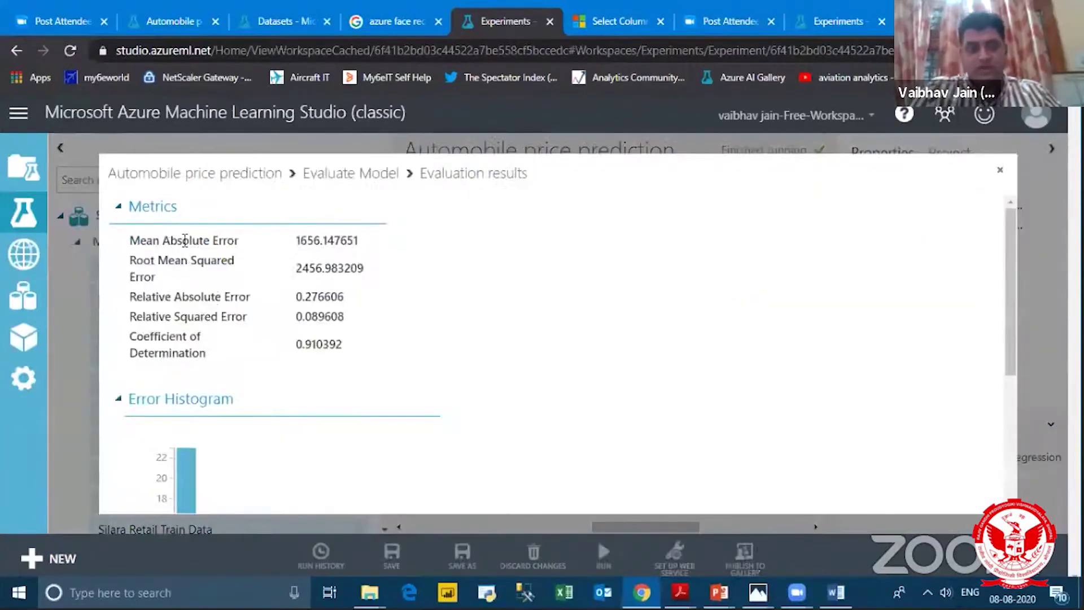
Step: Examine the evaluation metrics from Mean Absolute Error and Root Mean Squared Error through to Coefficient of Determination
drag(299, 241, 366, 243)
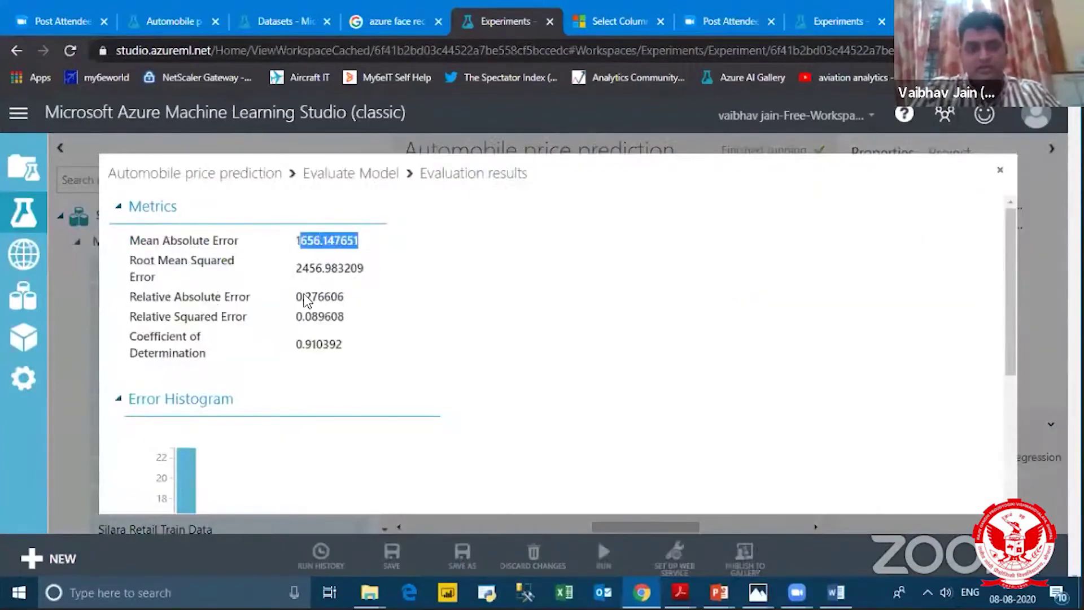
drag(296, 271, 377, 279)
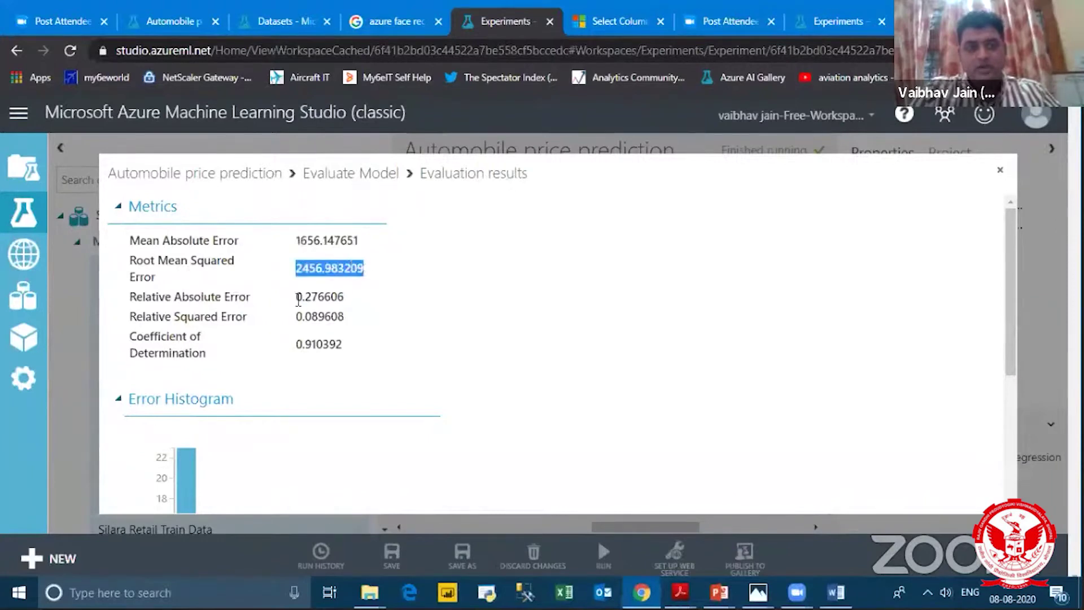
drag(186, 316, 370, 320)
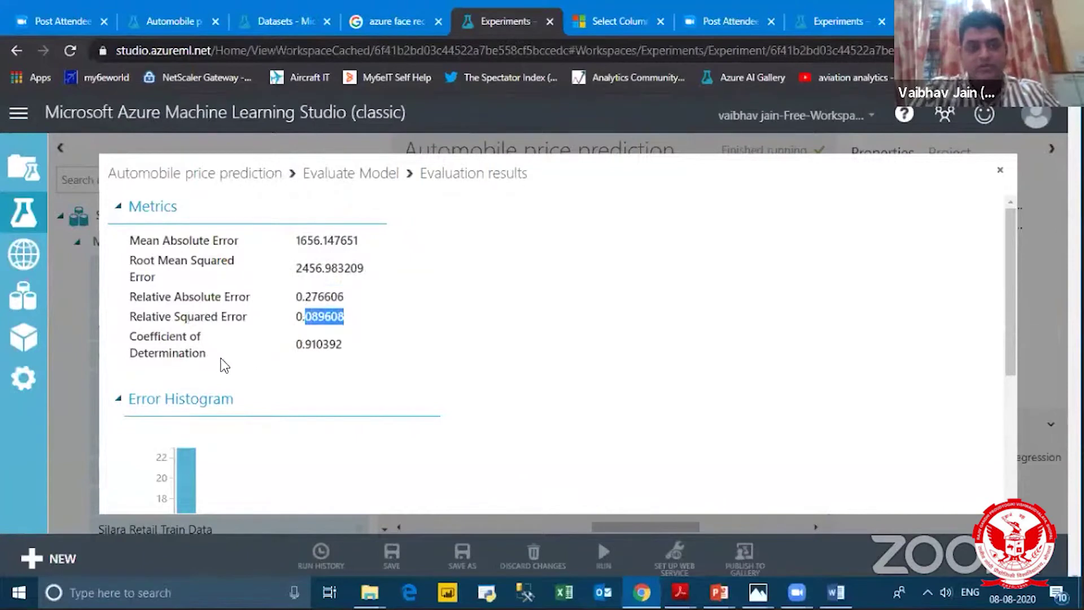
click(300, 346)
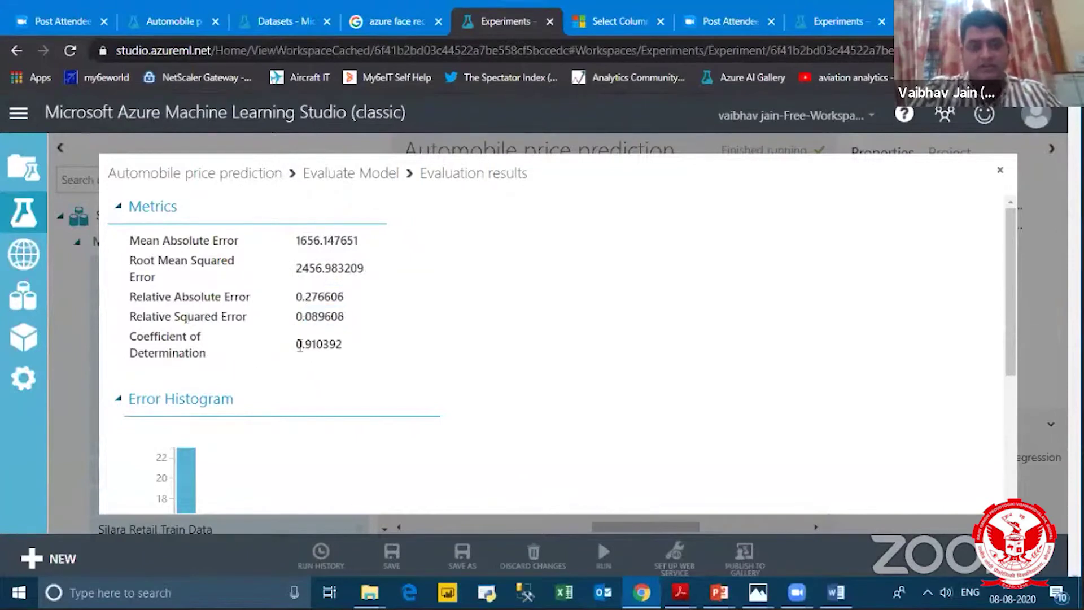
double_click(386, 355)
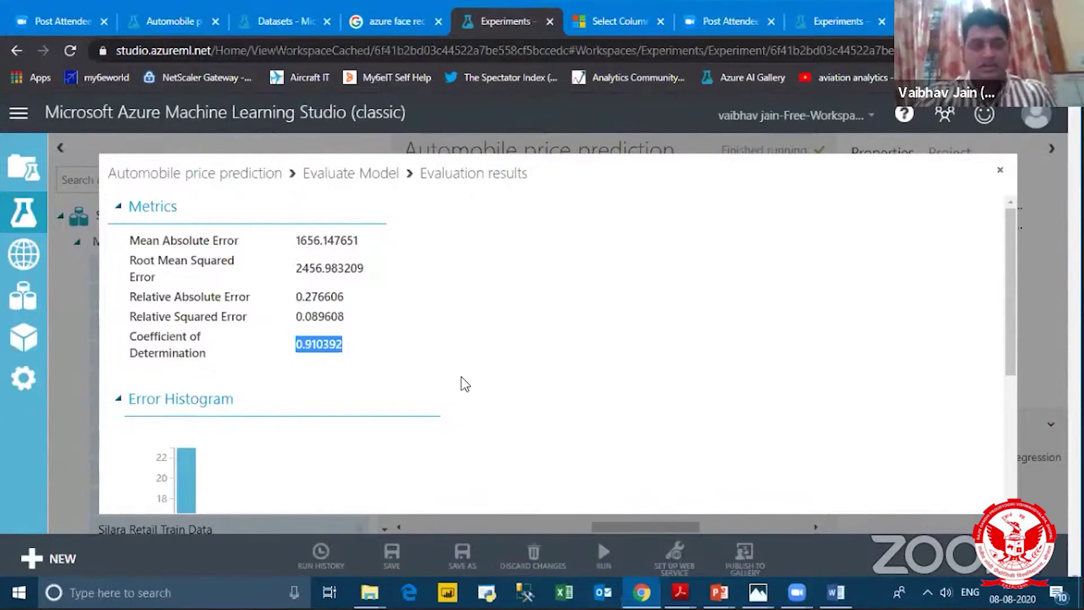
Step: Examine the Error Histogram below the metrics, and close the evaluation results
scroll(473, 393, down, 3)
scroll(473, 393, up, 3)
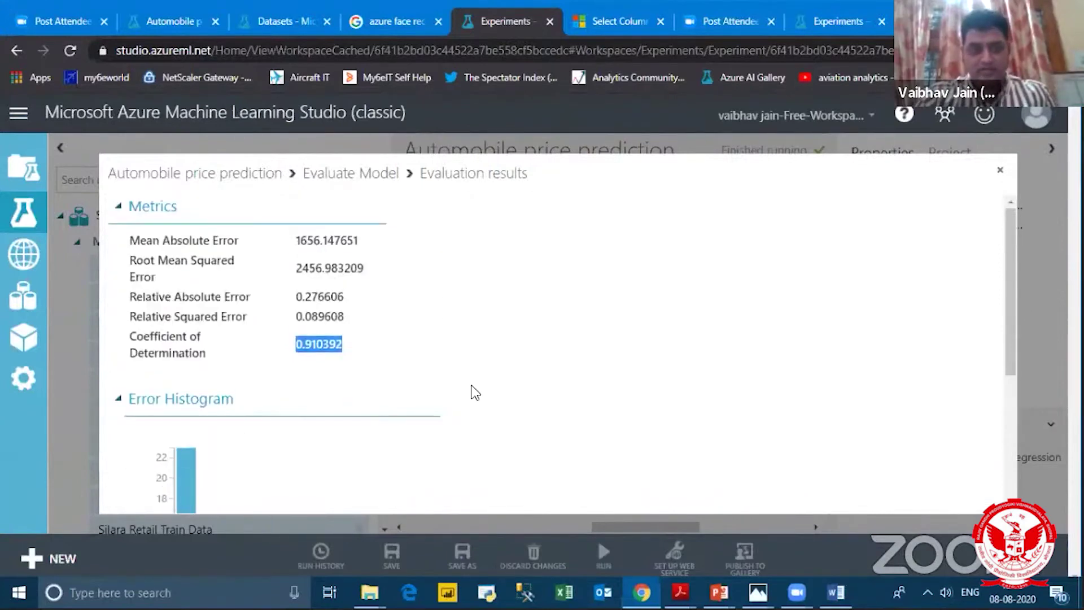
scroll(475, 392, down, 2)
scroll(475, 393, down, 2)
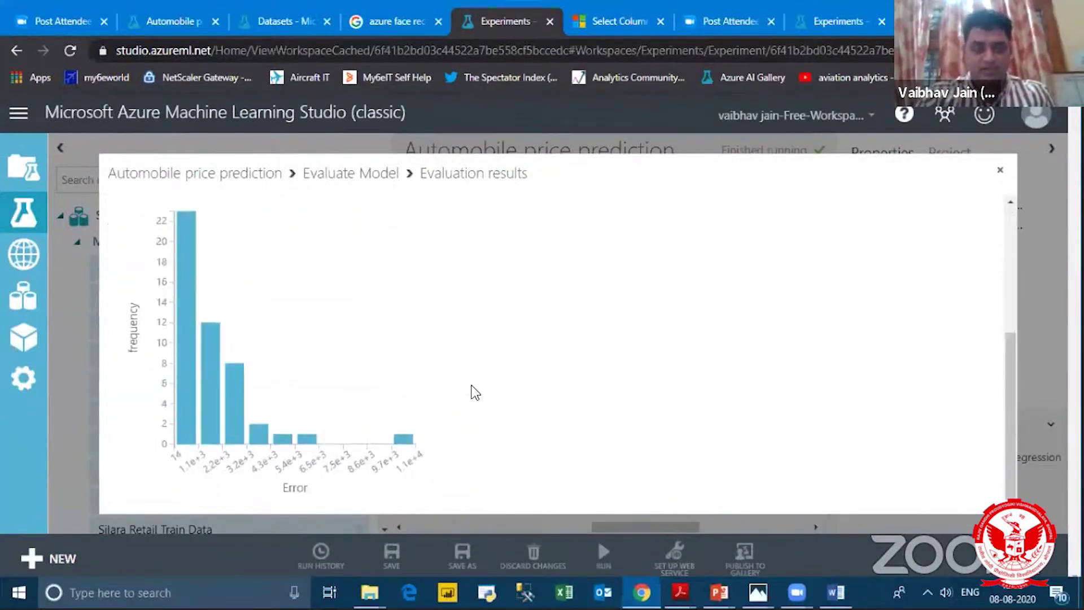
scroll(393, 481, up, 4)
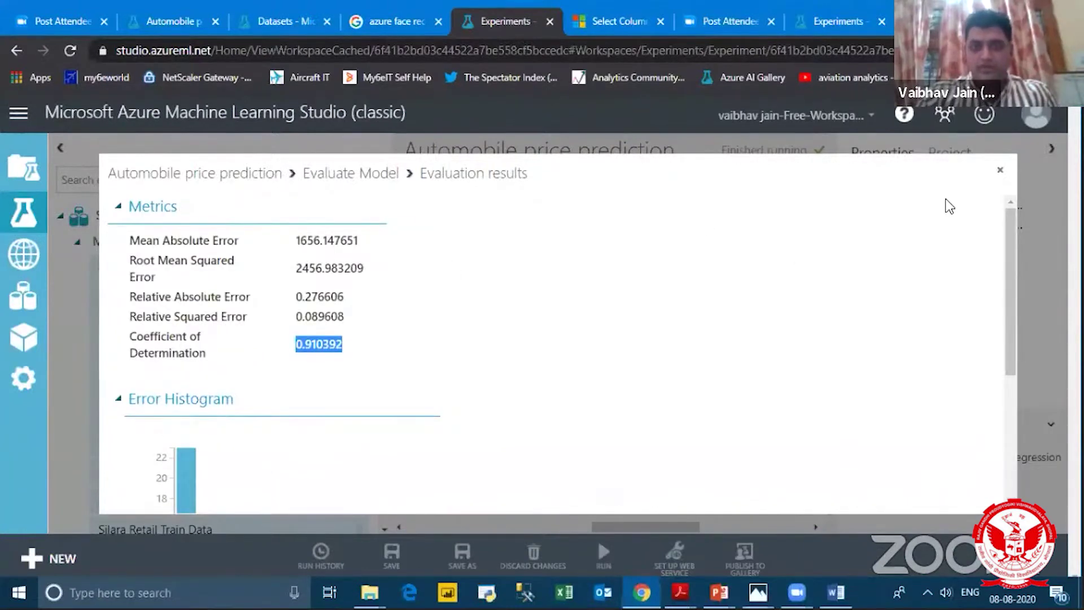
key(Escape)
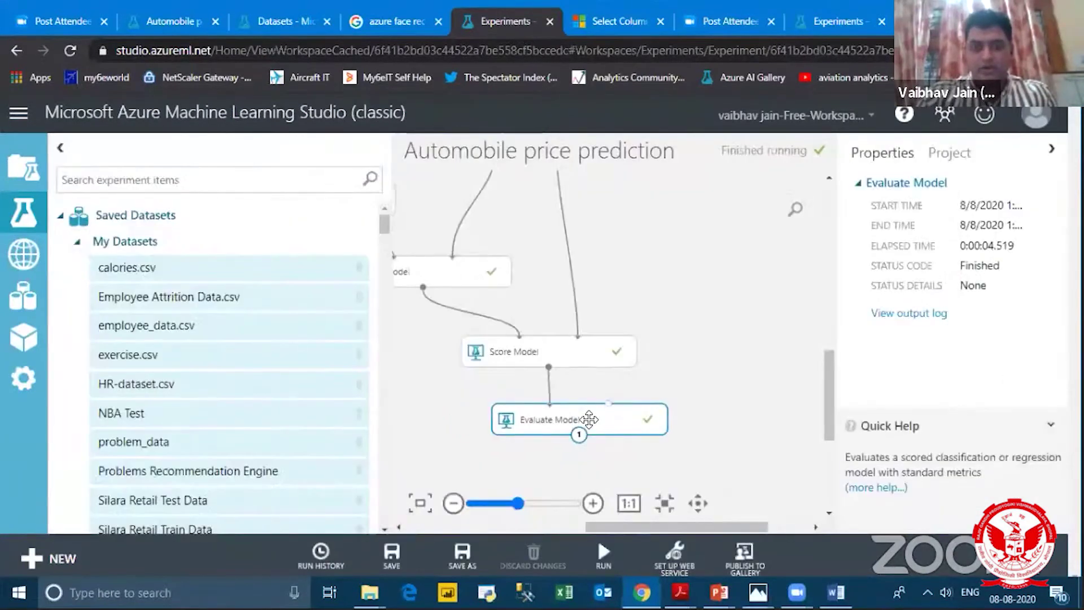
Step: Review the module flow from Split Data to Evaluate Model, and open Train Model's label column selection
scroll(828, 434, up, 1)
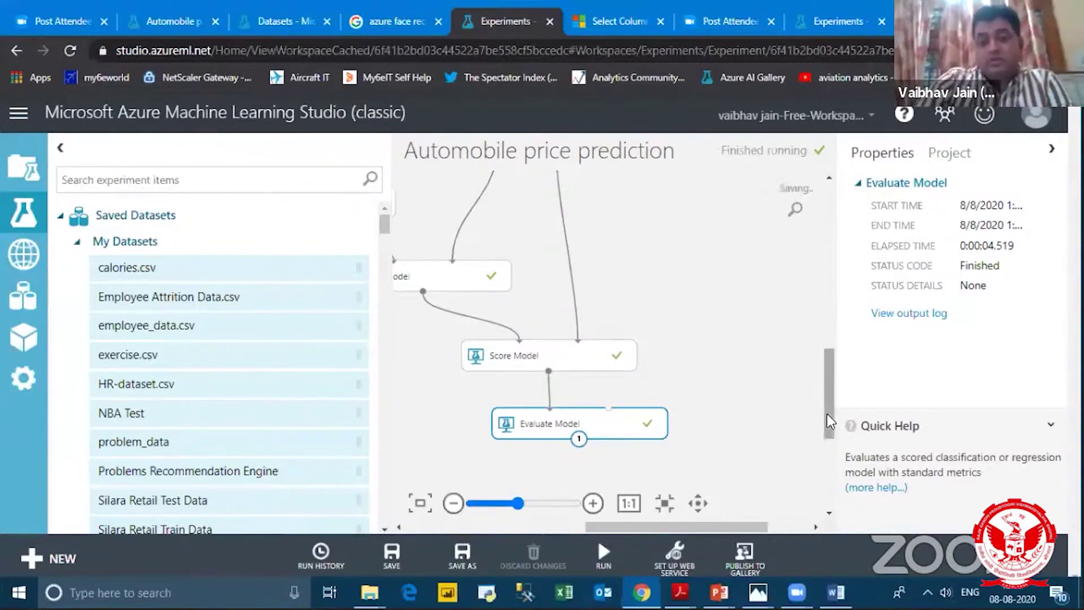
drag(827, 413, 826, 382)
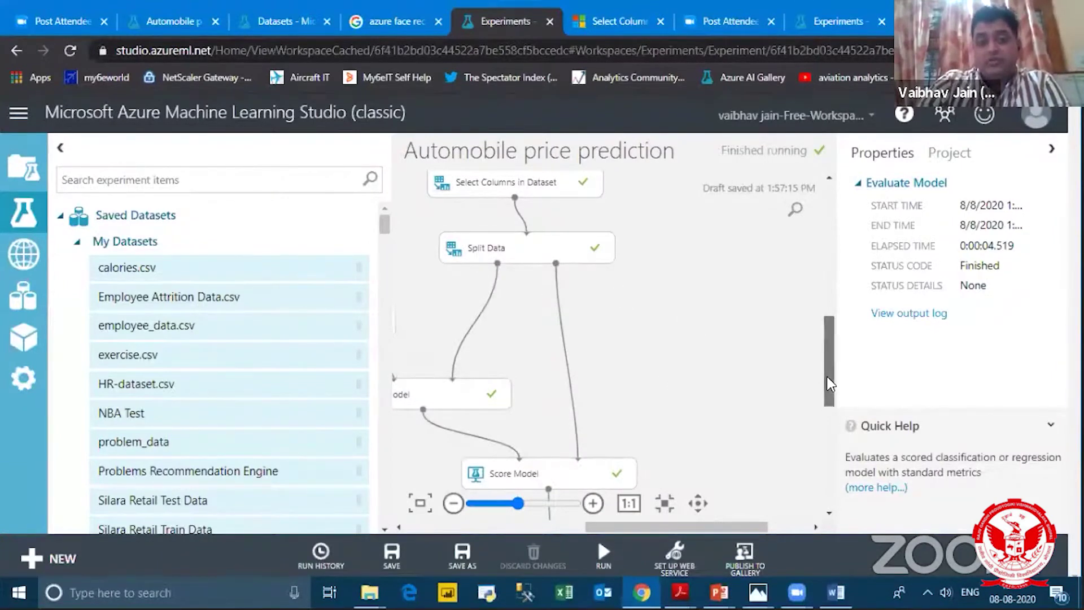
scroll(826, 362, down, 1)
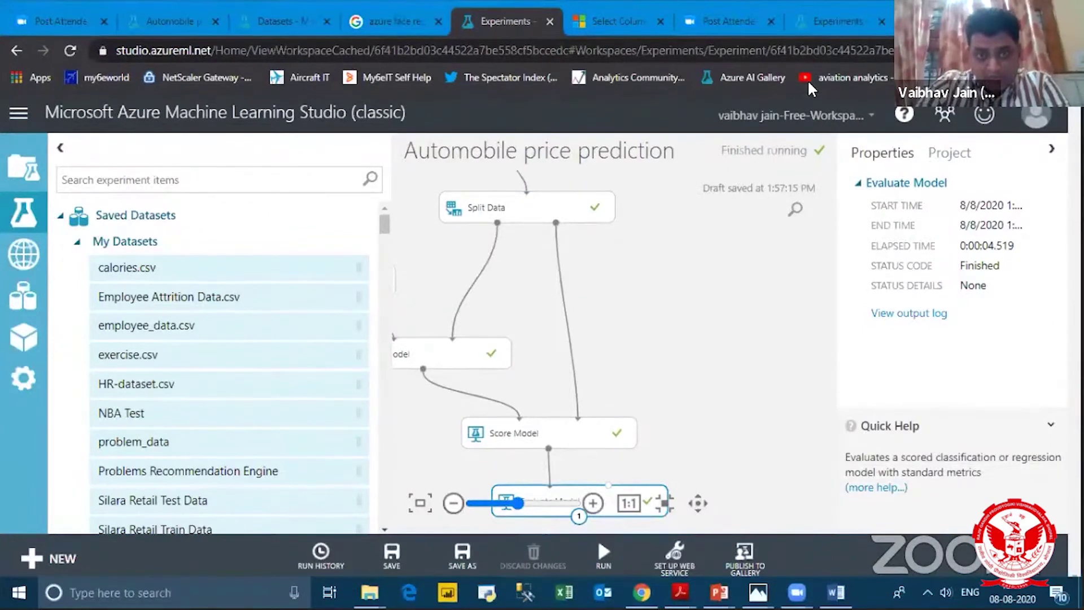
click(711, 288)
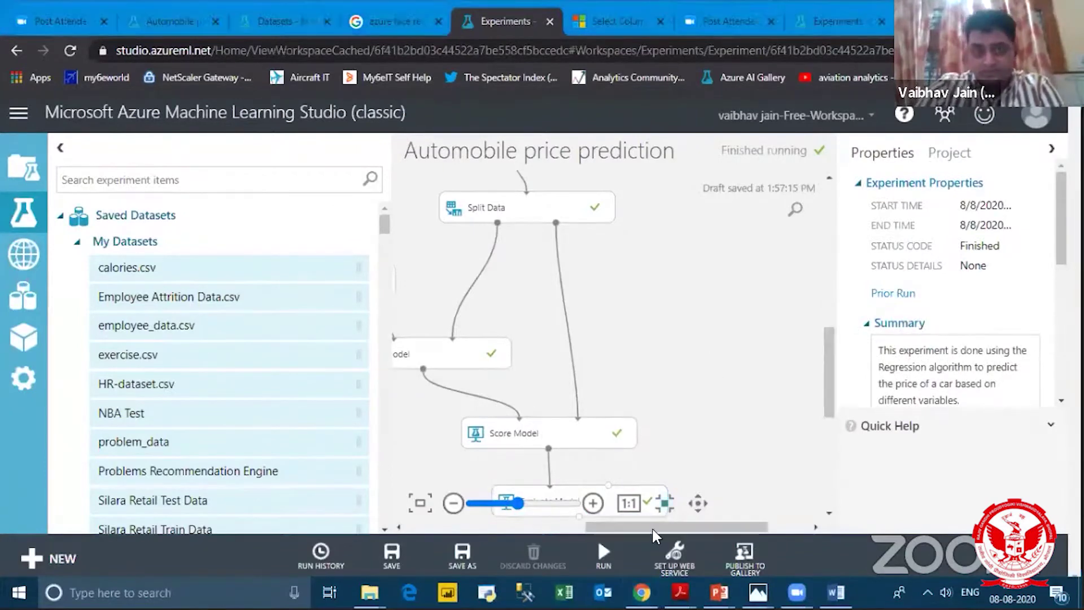
drag(652, 526, 574, 528)
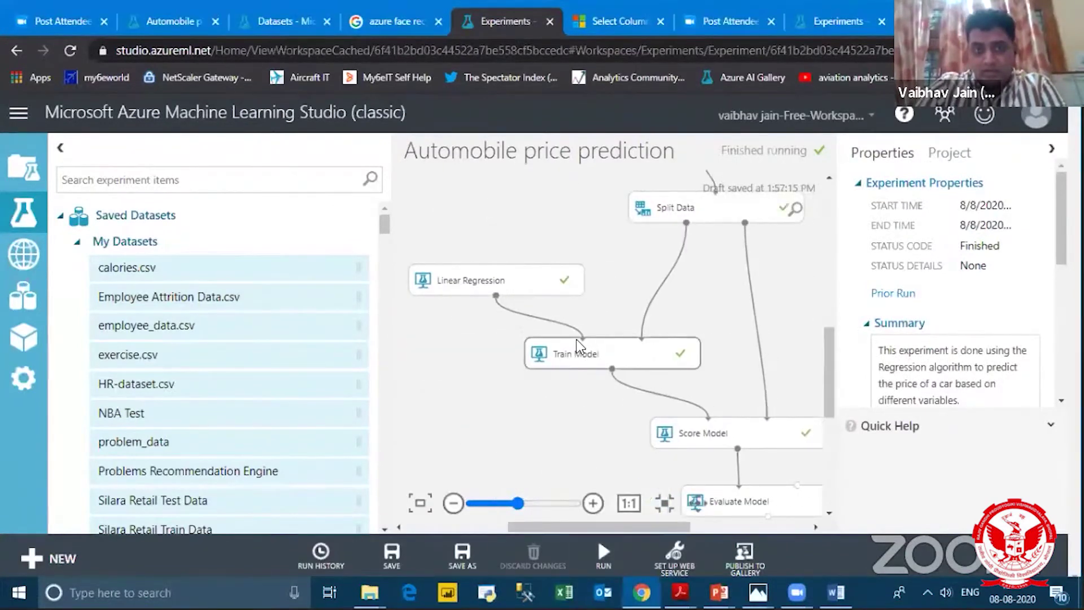
click(579, 346)
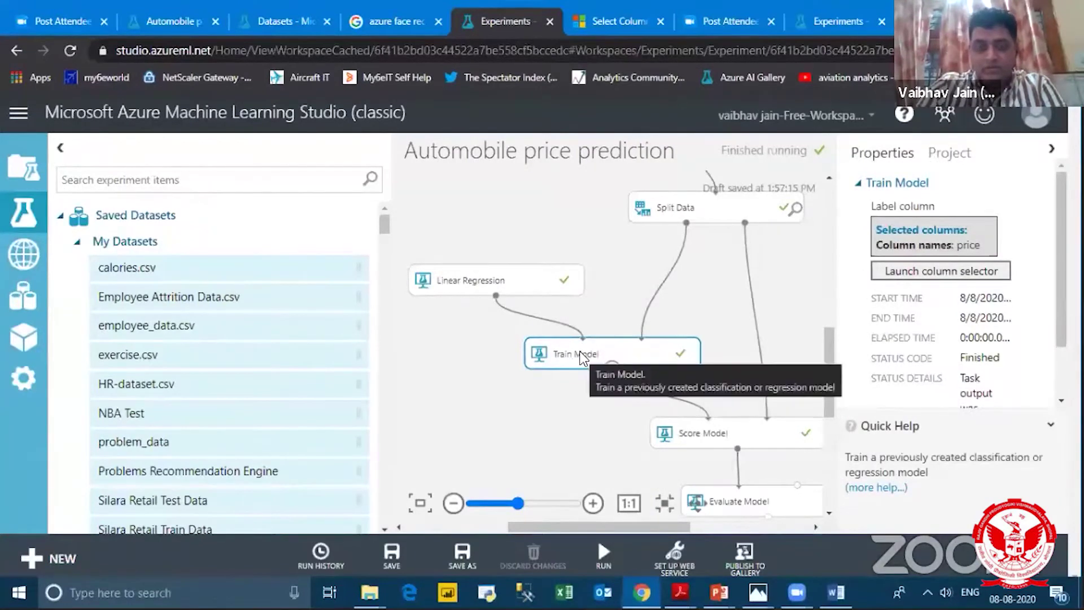
click(935, 274)
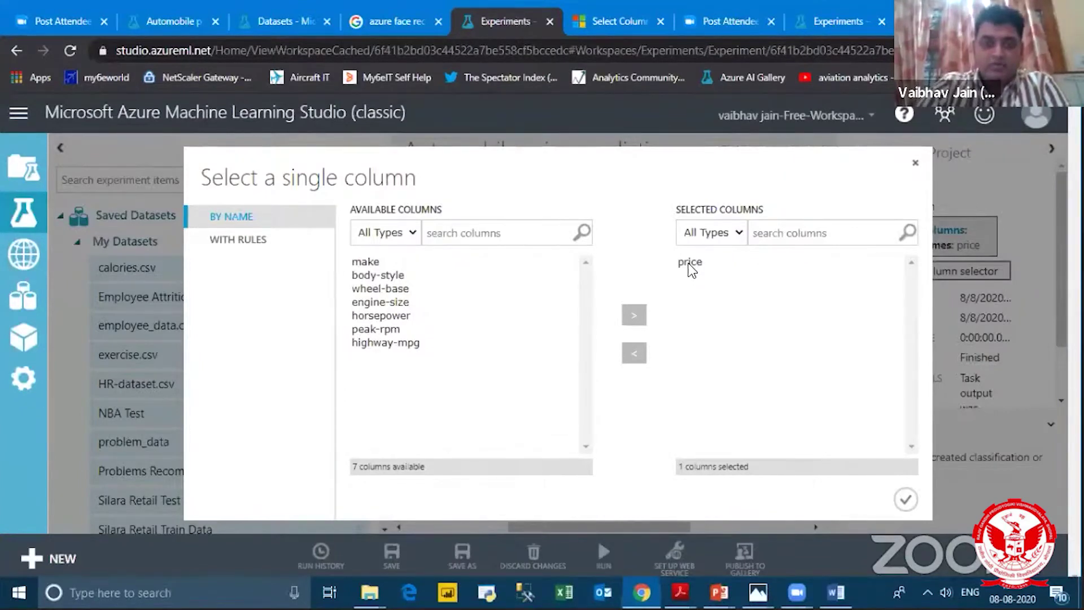
Step: Replace price with horsepower as the selected label column of Train Model
click(389, 320)
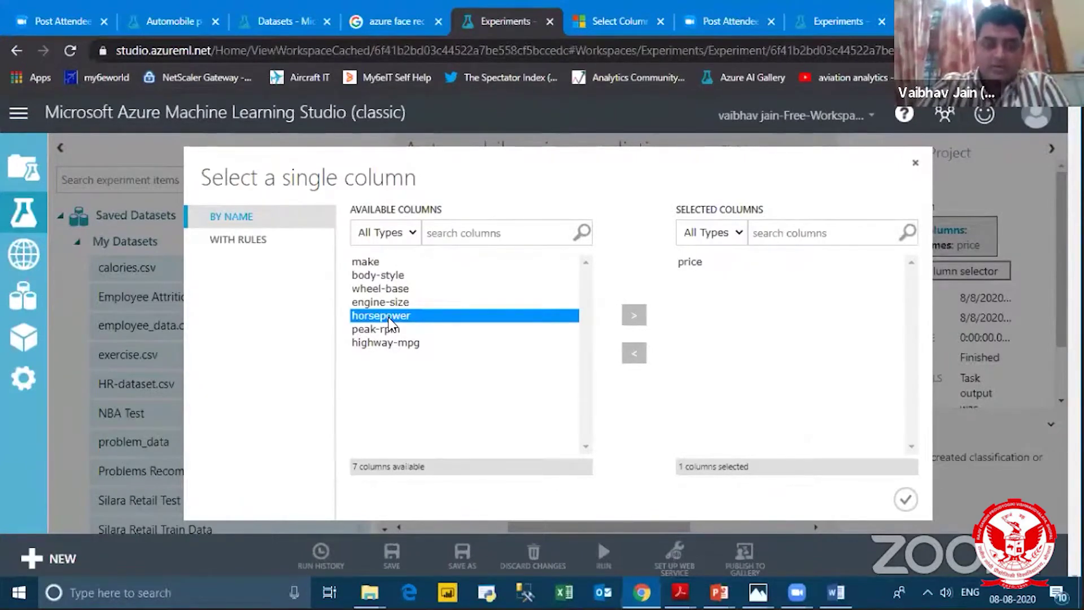
click(700, 264)
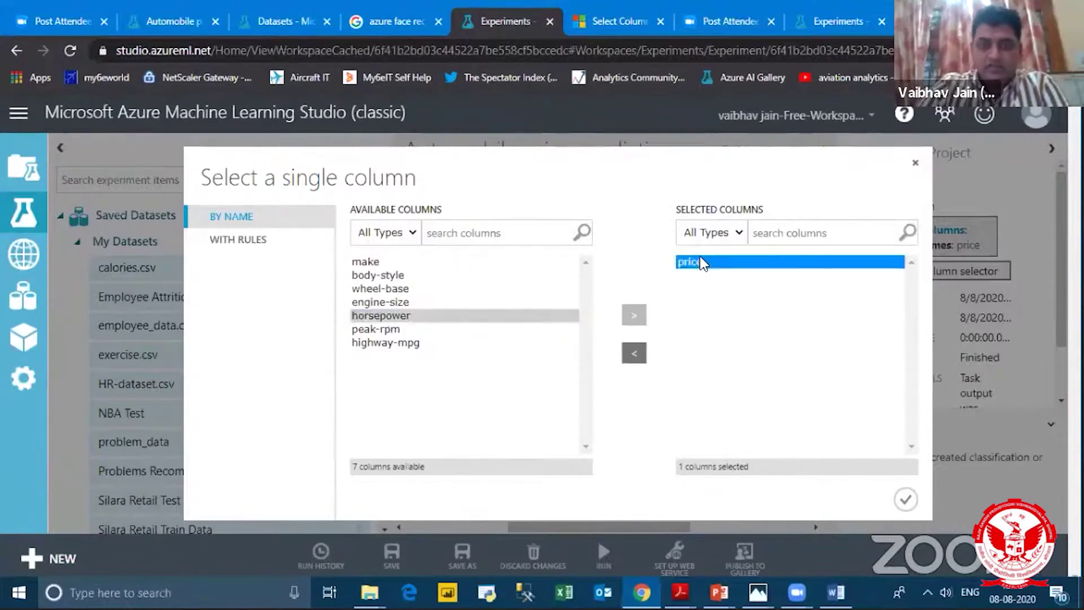
click(632, 354)
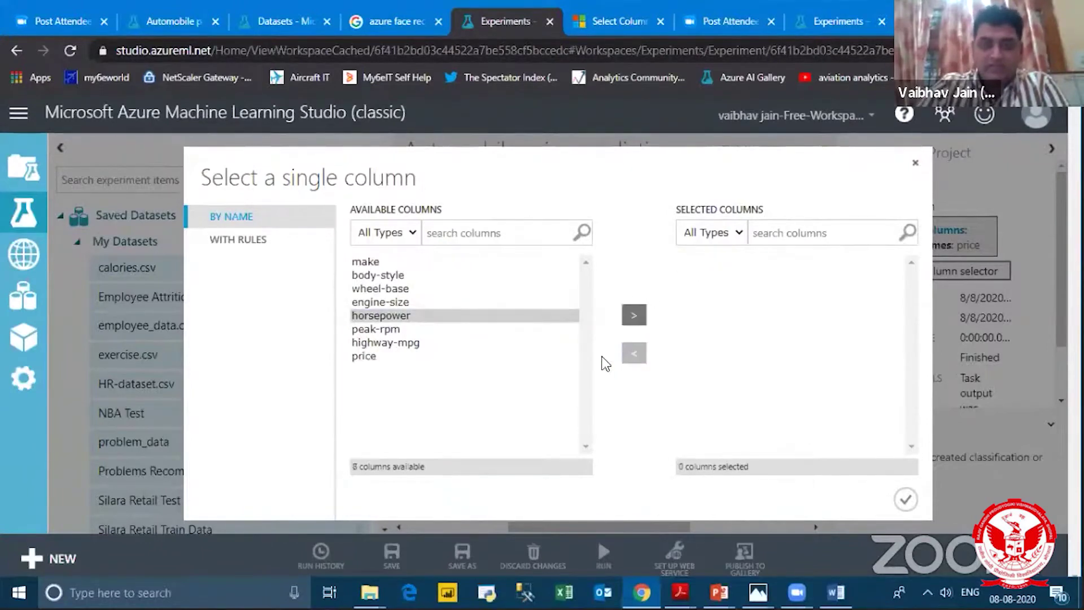
double_click(396, 316)
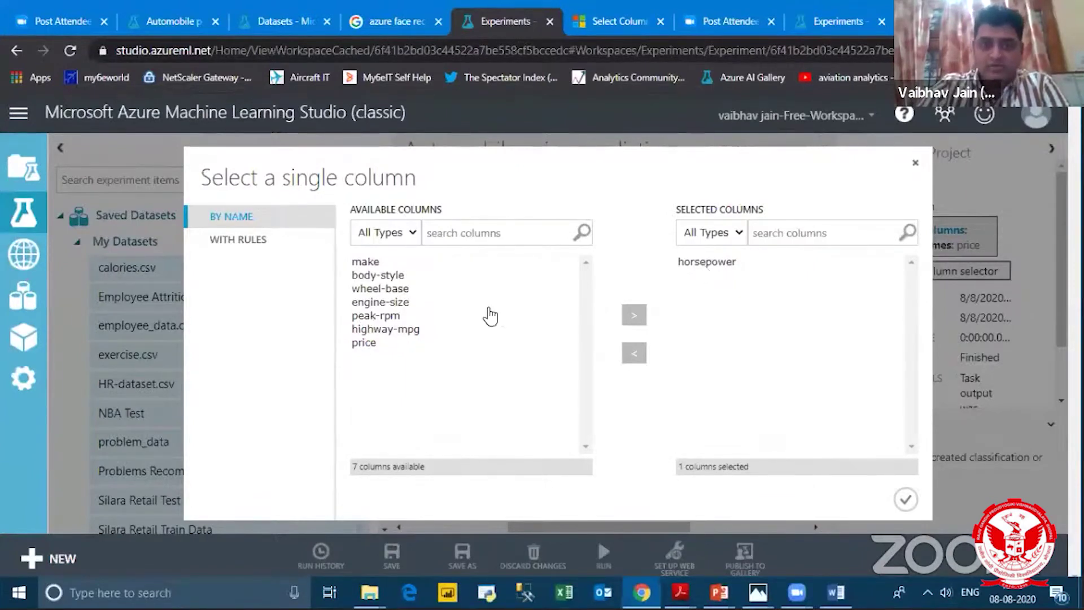
Step: Swap horsepower back to price as the label column, and close the column selection without applying it
click(706, 262)
click(633, 353)
click(372, 356)
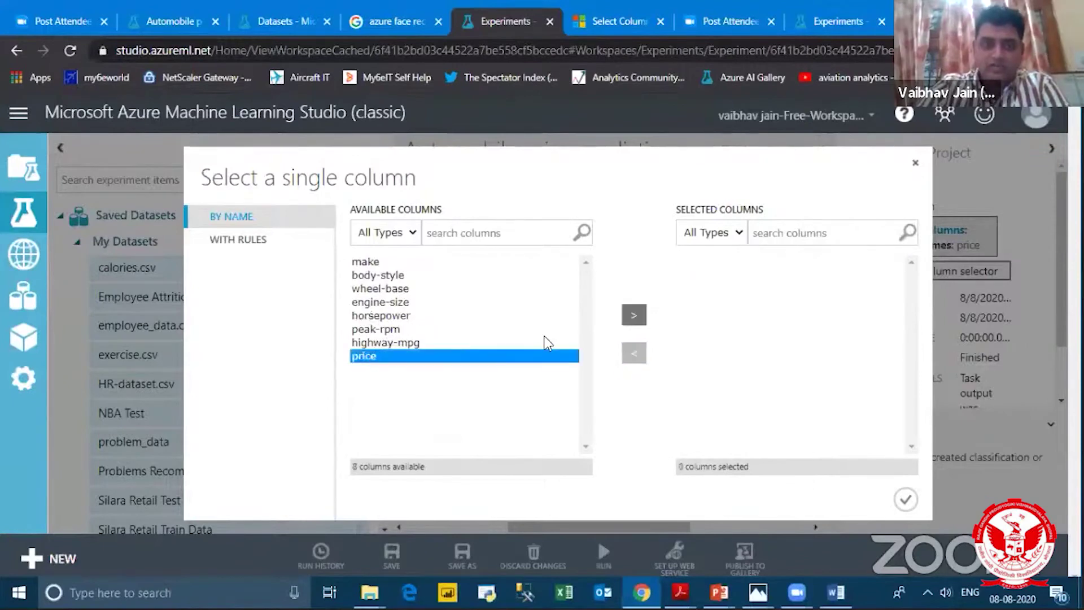
click(634, 315)
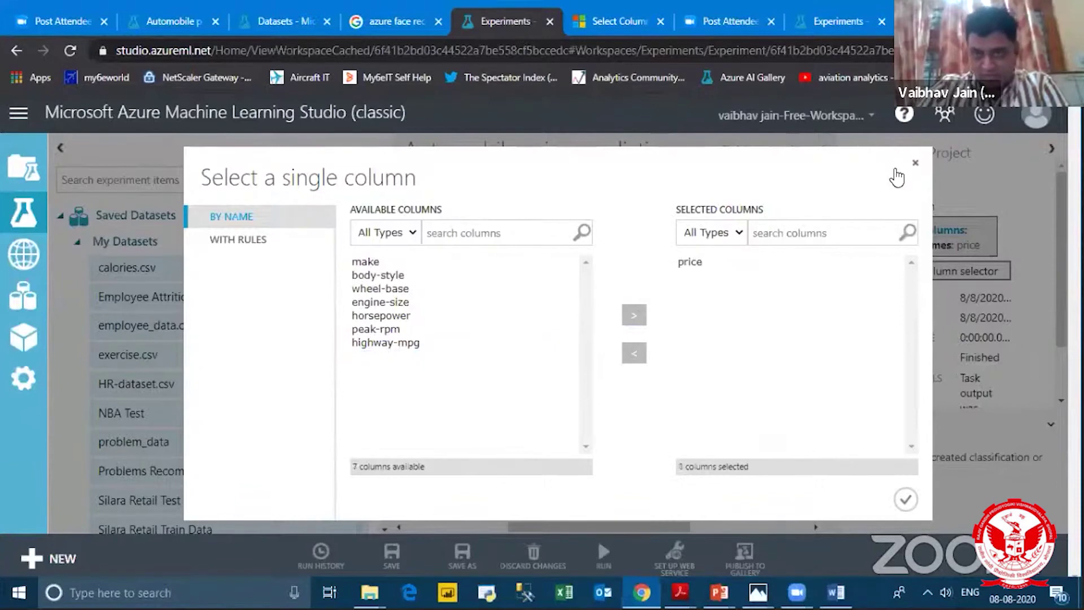
click(915, 164)
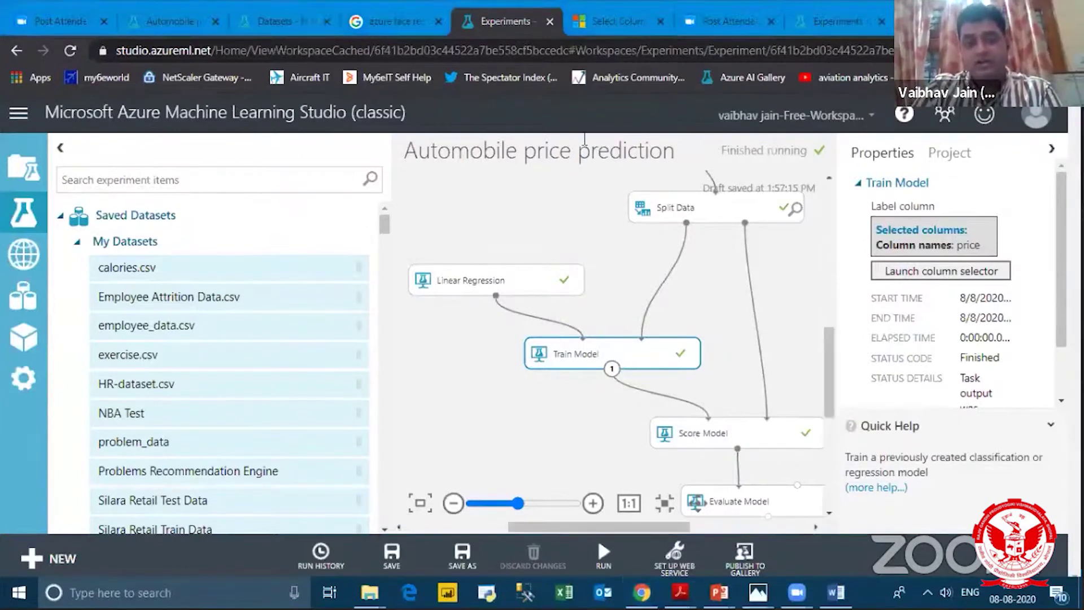
Step: Check the Evaluate Model module's properties, and show the Linear Regression module's settings
drag(625, 529, 697, 509)
drag(828, 395, 826, 428)
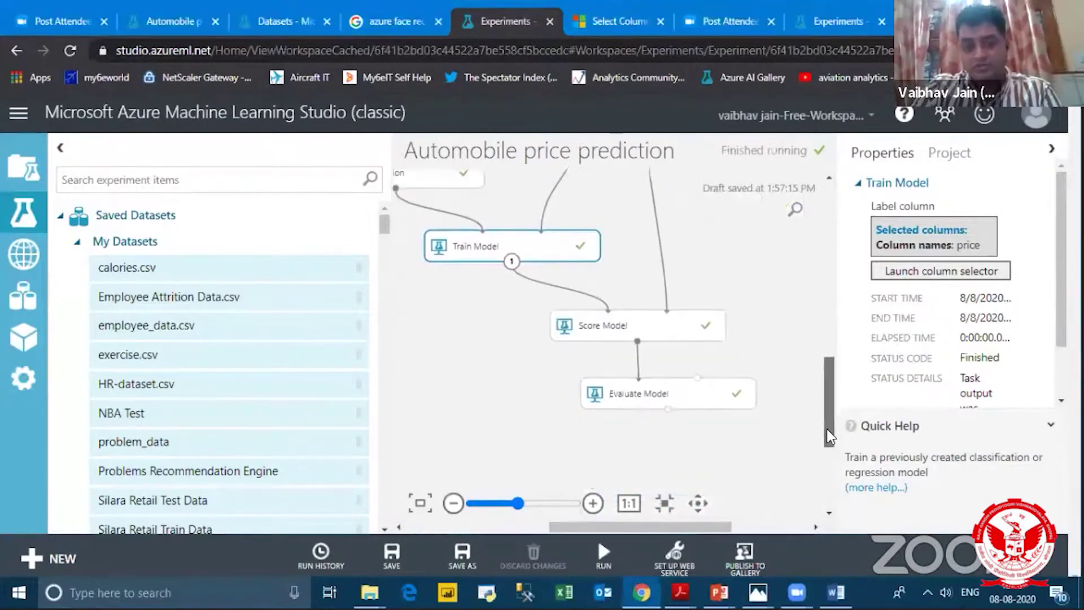
click(658, 377)
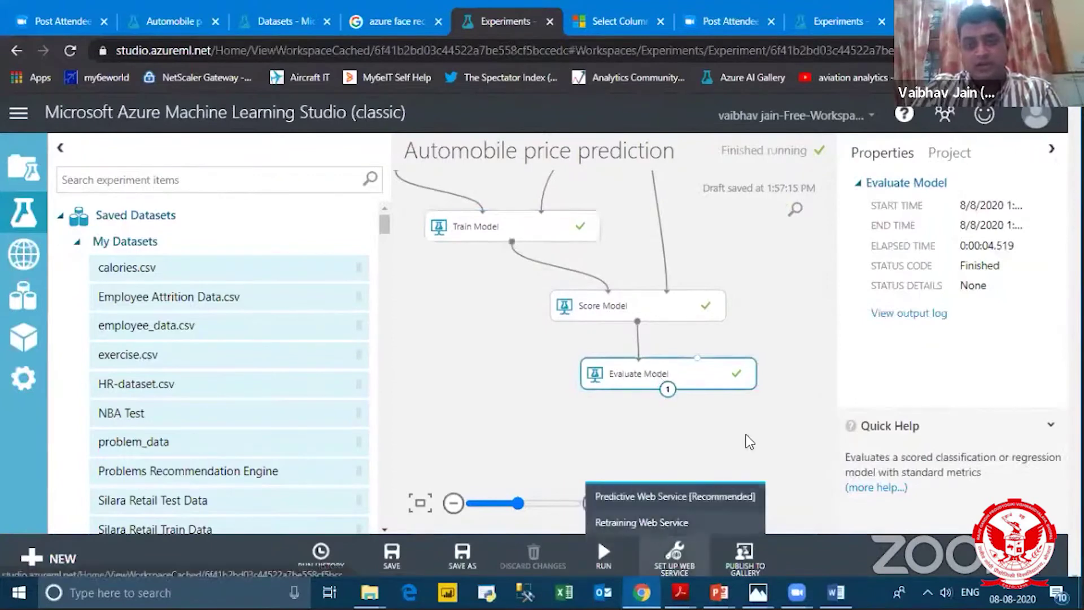
drag(701, 524, 679, 524)
drag(827, 436, 827, 407)
click(543, 258)
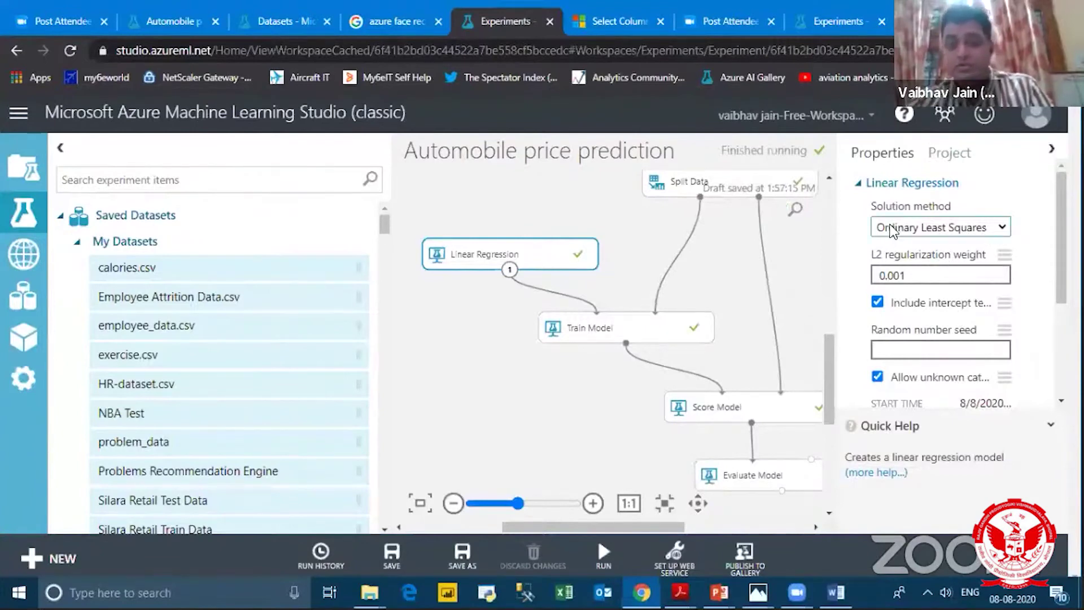
Step: Review the solution method options of the Linear Regression module, keeping Ordinary Least Squares selected
click(952, 237)
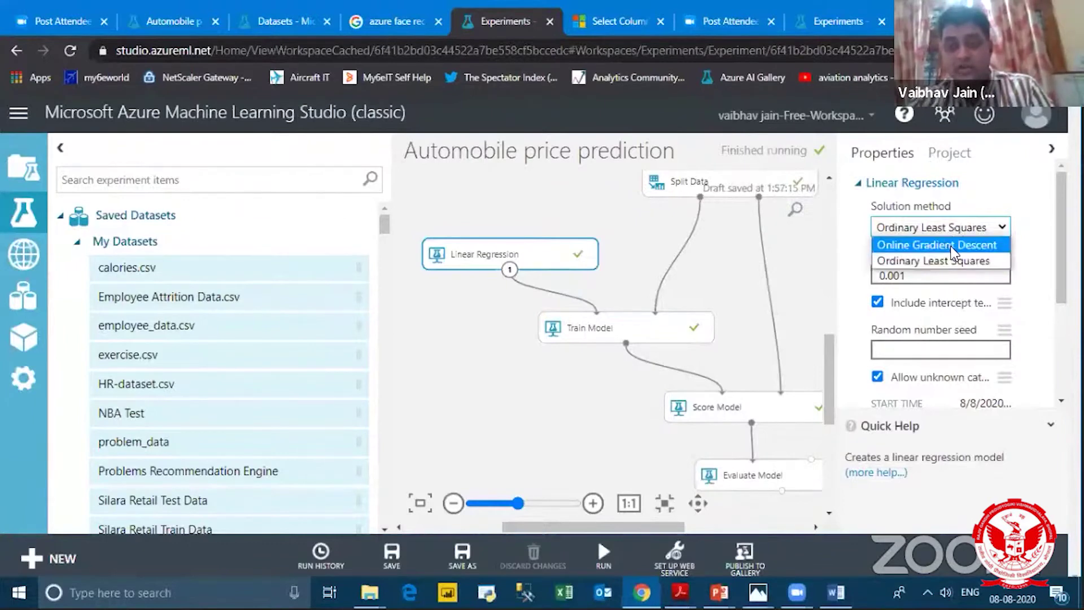
click(963, 233)
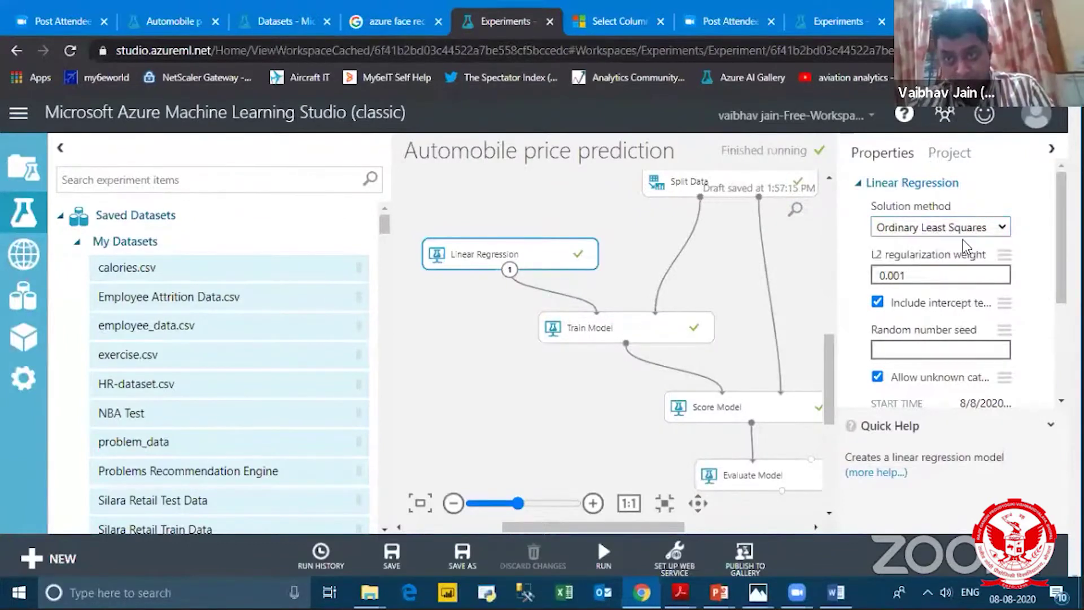
click(927, 231)
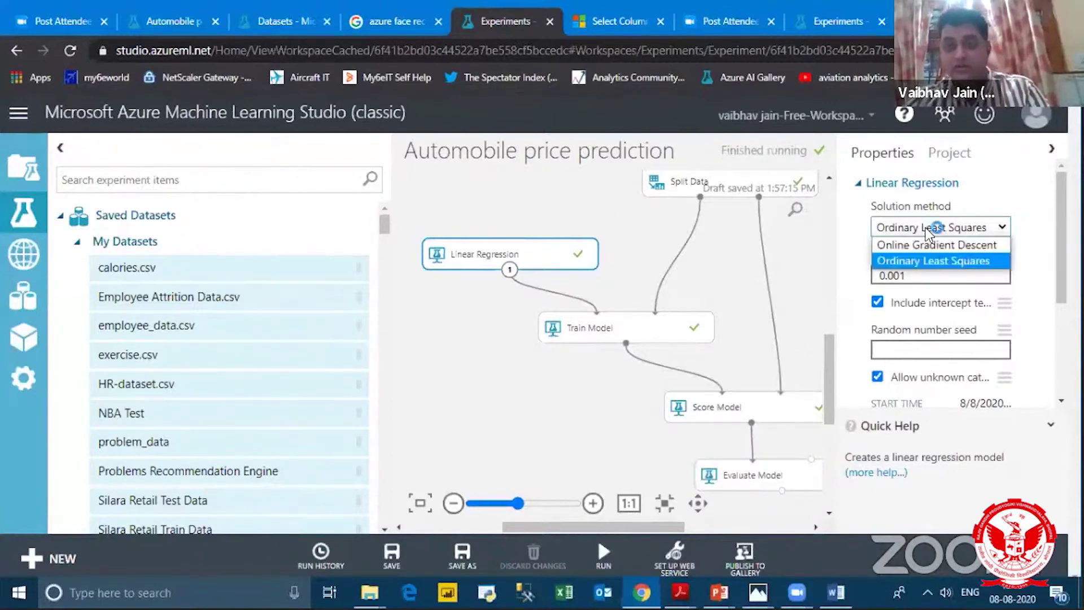
click(932, 261)
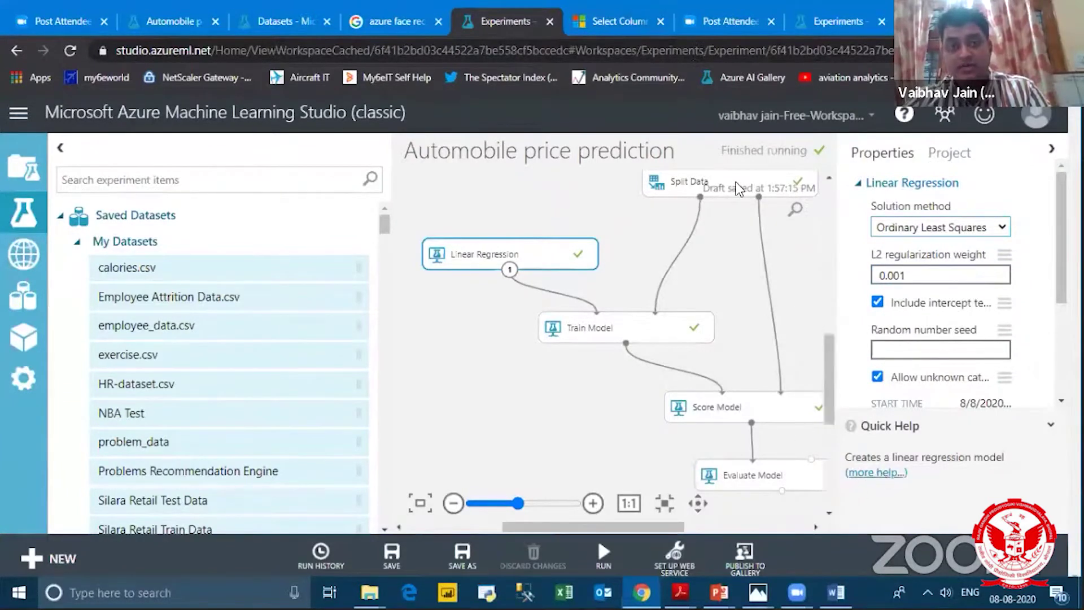
Step: Open the Linear Regression help article, read its guidance on ordinary least squares and online gradient descent, and return to the experiment
click(881, 473)
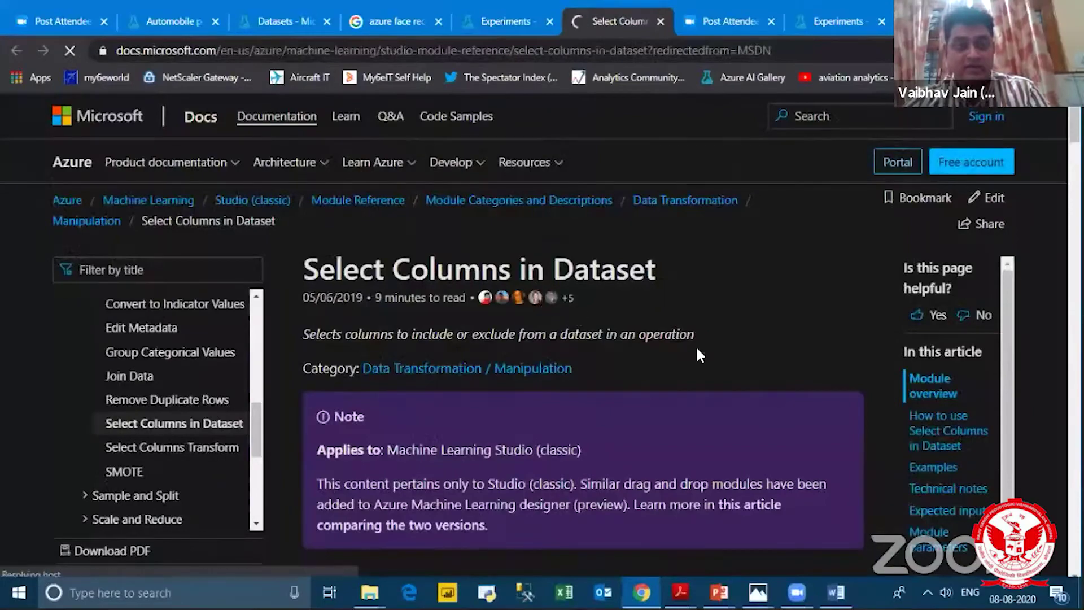
scroll(458, 299, down, 1)
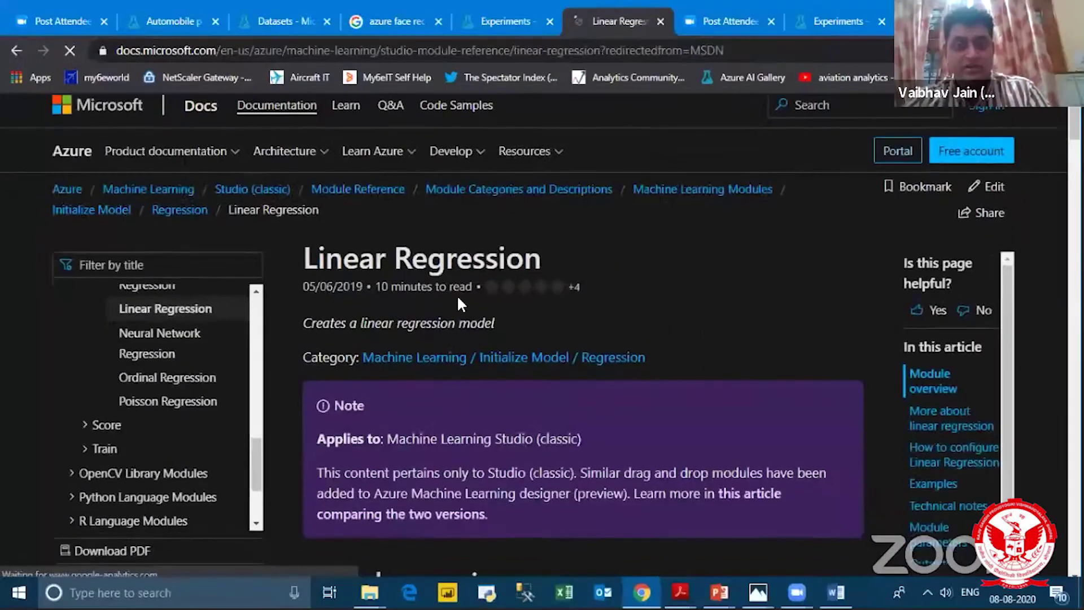
scroll(461, 297, down, 3)
scroll(461, 297, down, 20)
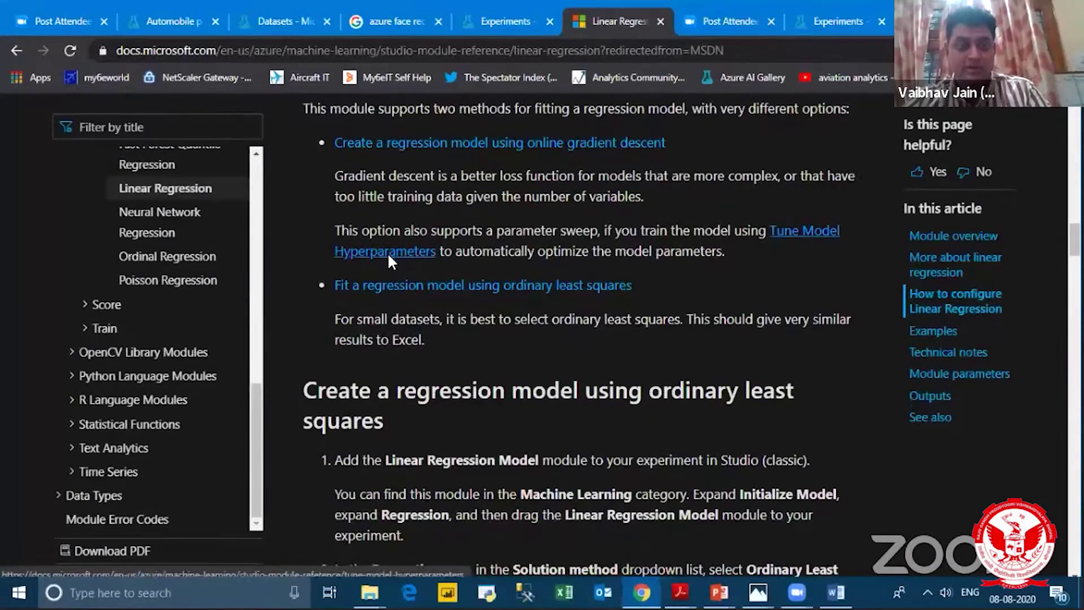
scroll(396, 286, down, 2)
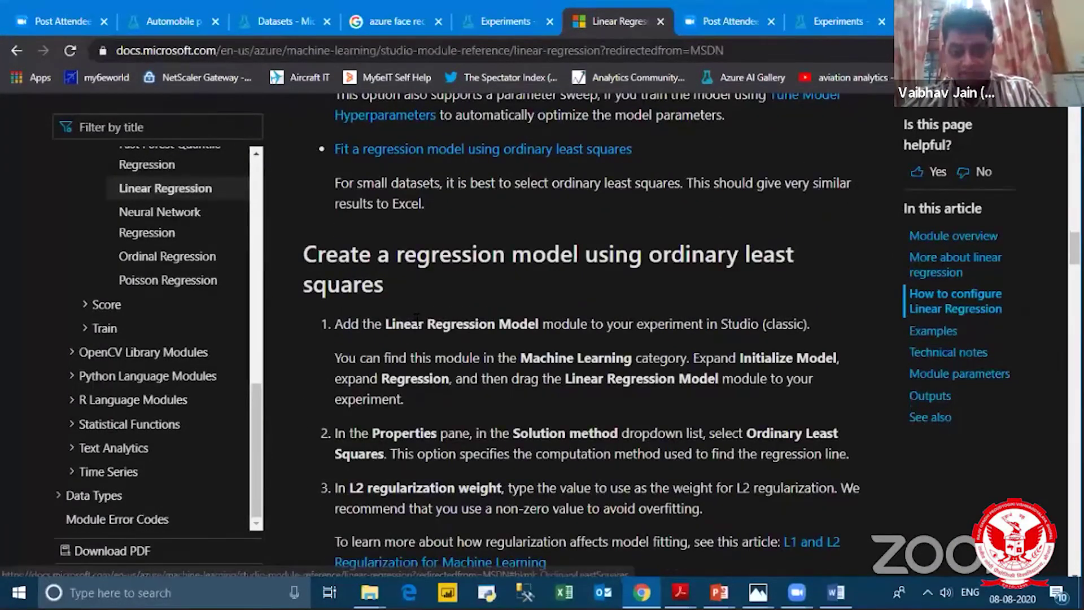
scroll(416, 318, down, 12)
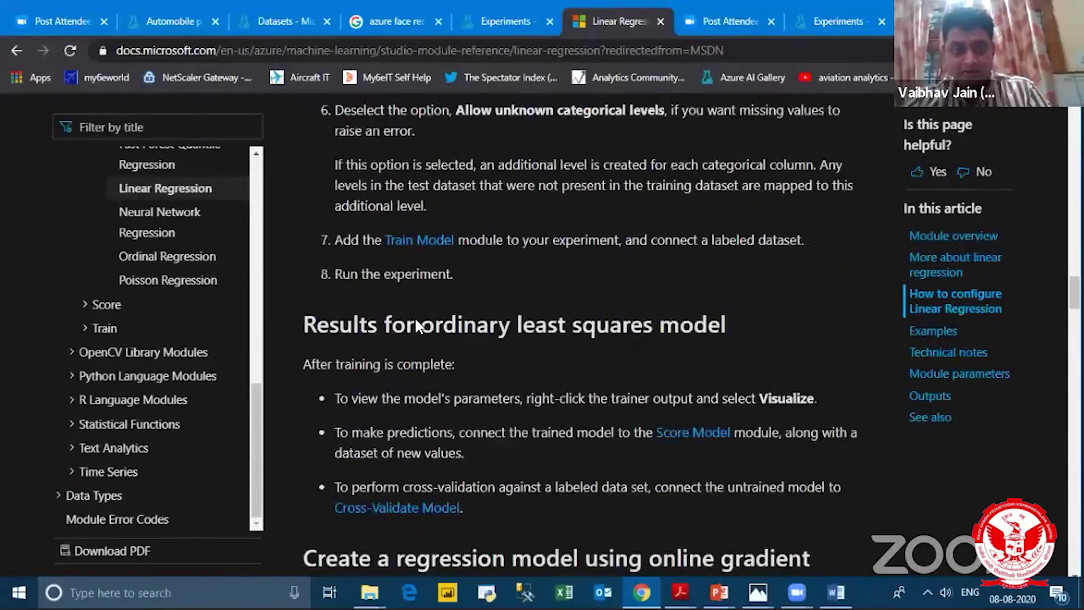
scroll(414, 316, down, 4)
scroll(415, 316, up, 9)
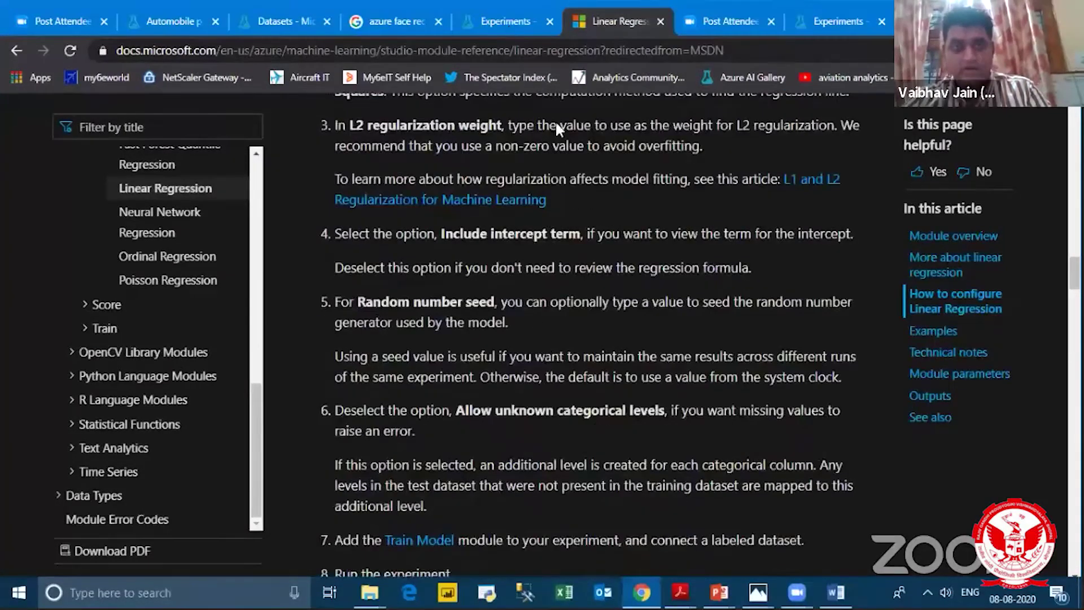
scroll(556, 127, up, 7)
key(ctrl+shift+Tab)
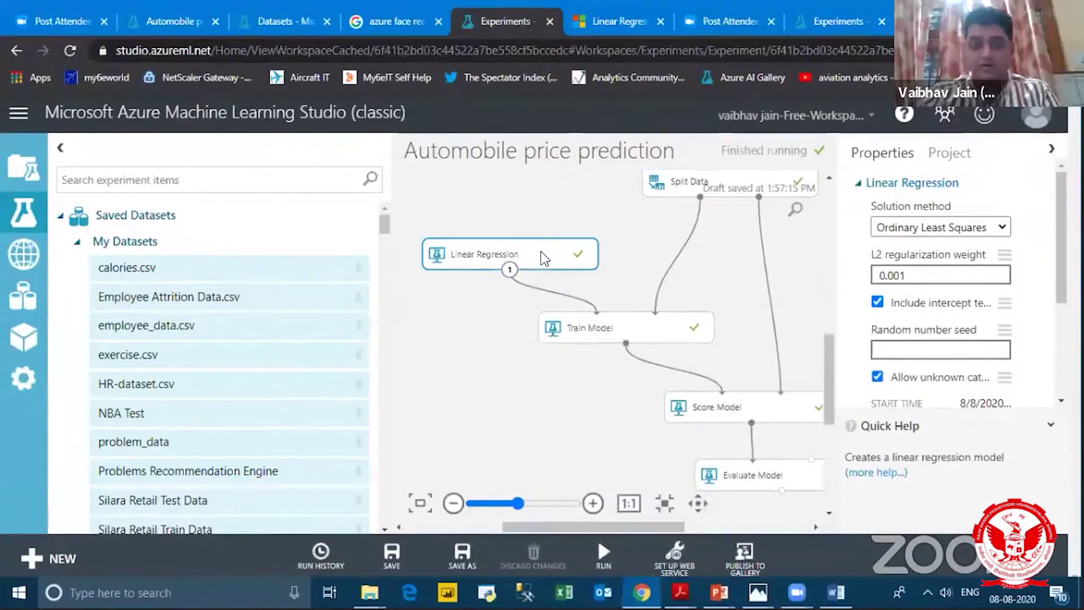
Step: Replace the Linear Regression module with a Neural Network Regression module placed above Train Model
key(Delete)
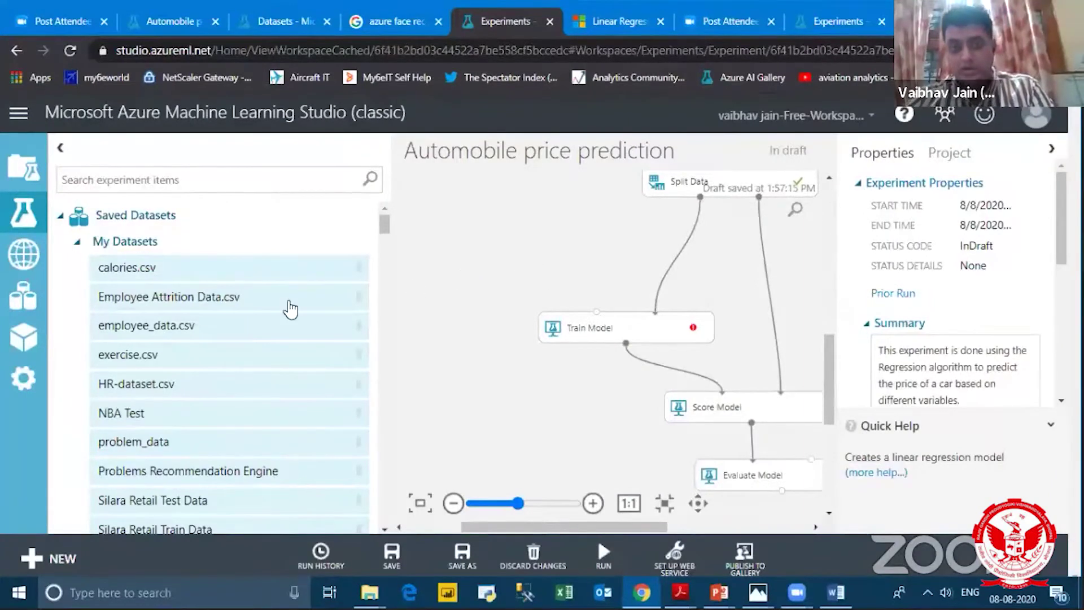
click(60, 215)
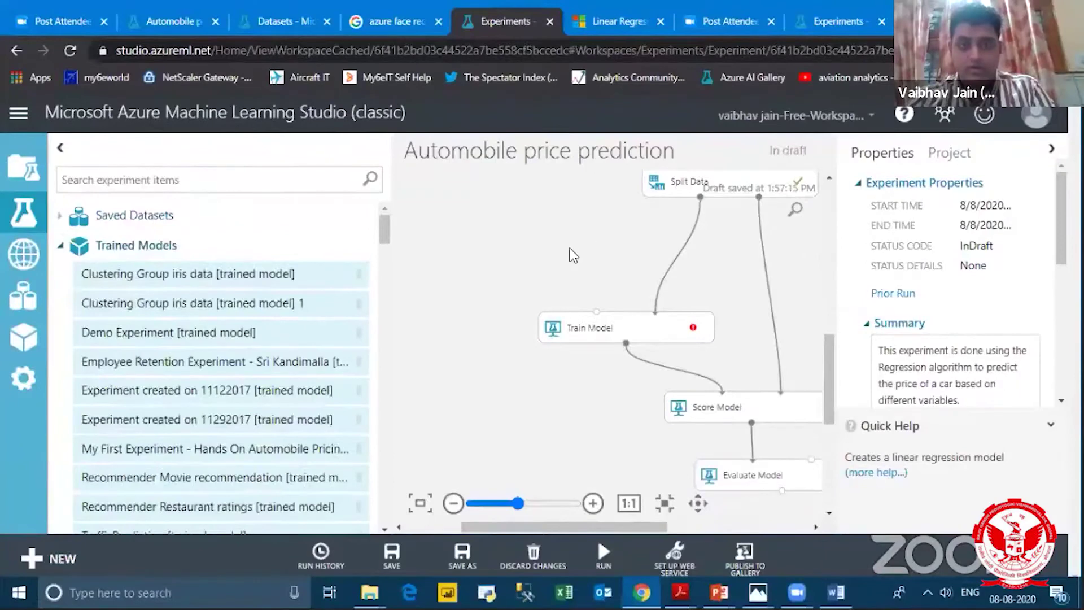
click(60, 245)
scroll(121, 322, down, 15)
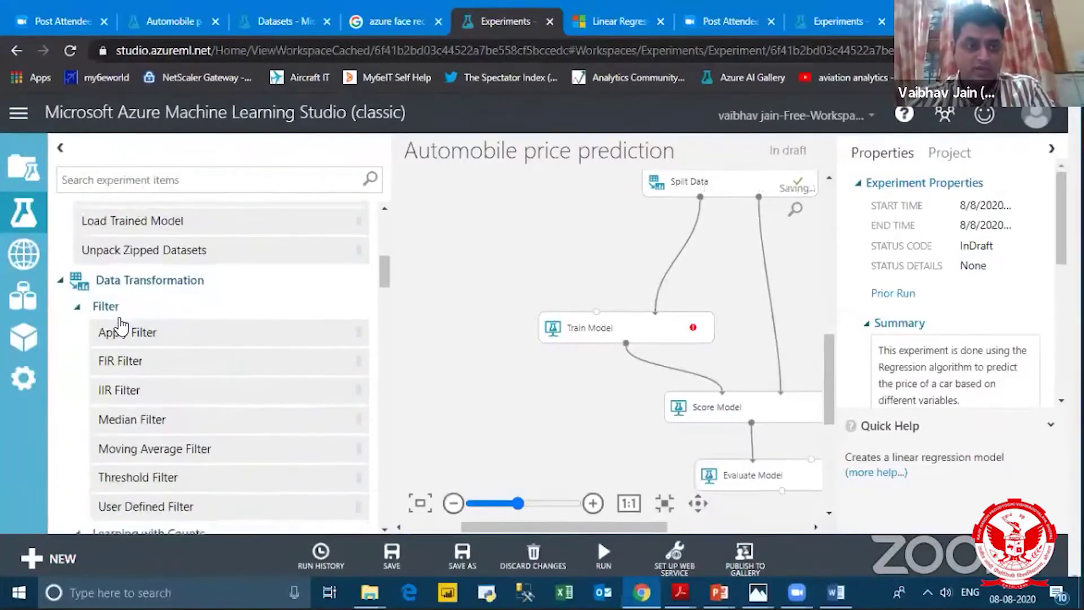
scroll(121, 326, down, 10)
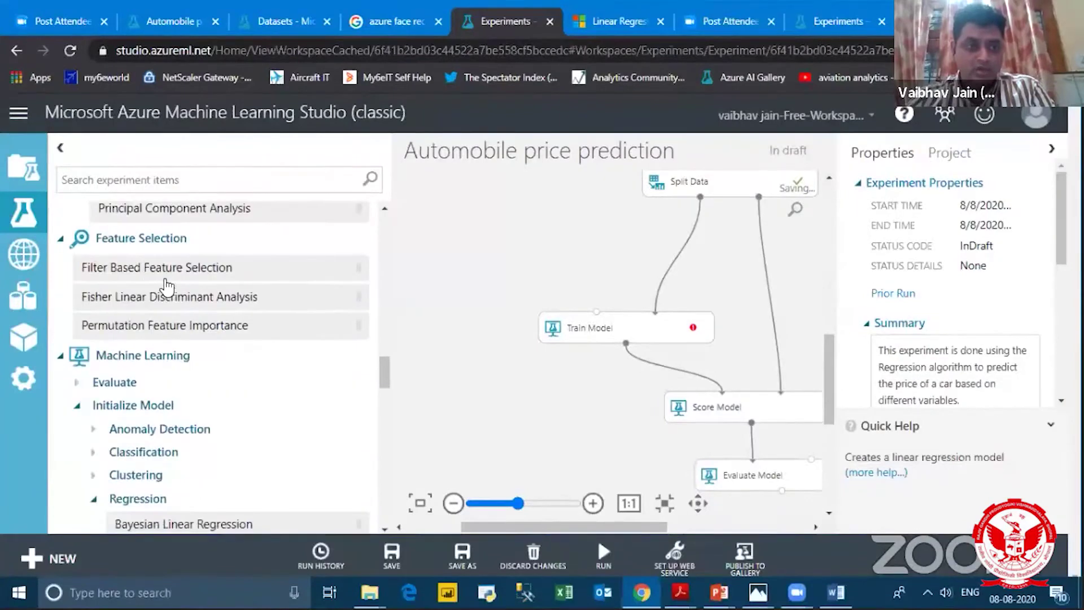
scroll(178, 338, down, 7)
scroll(169, 339, up, 4)
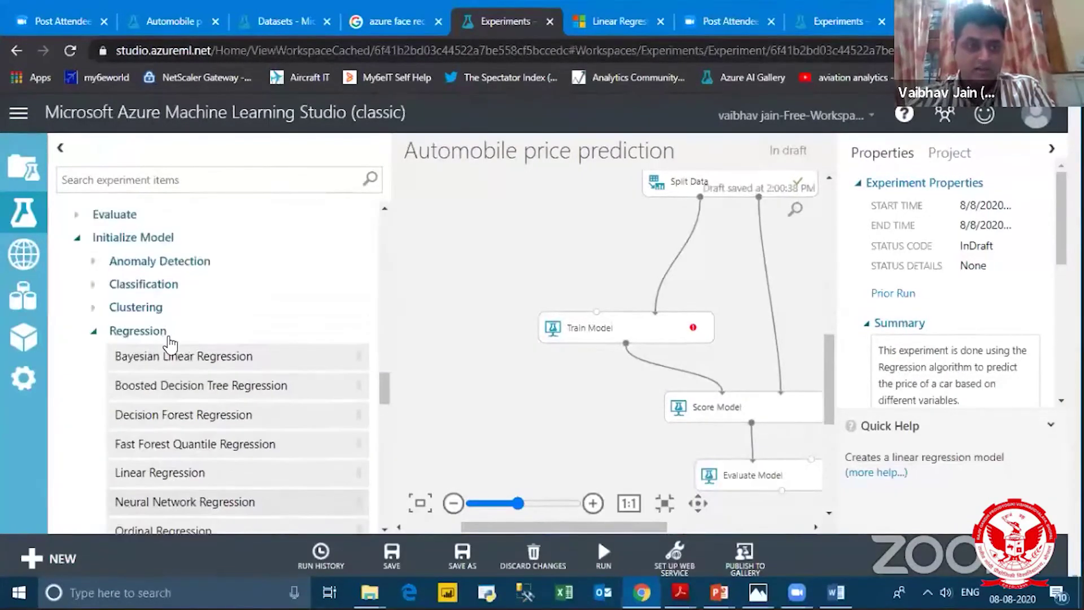
scroll(229, 367, down, 3)
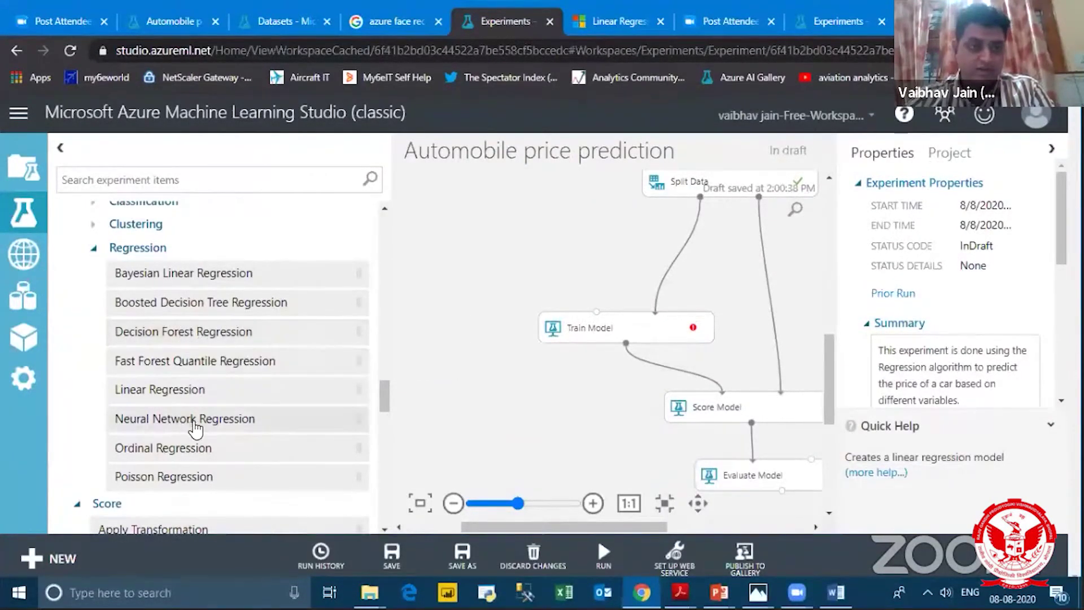
drag(198, 423, 534, 249)
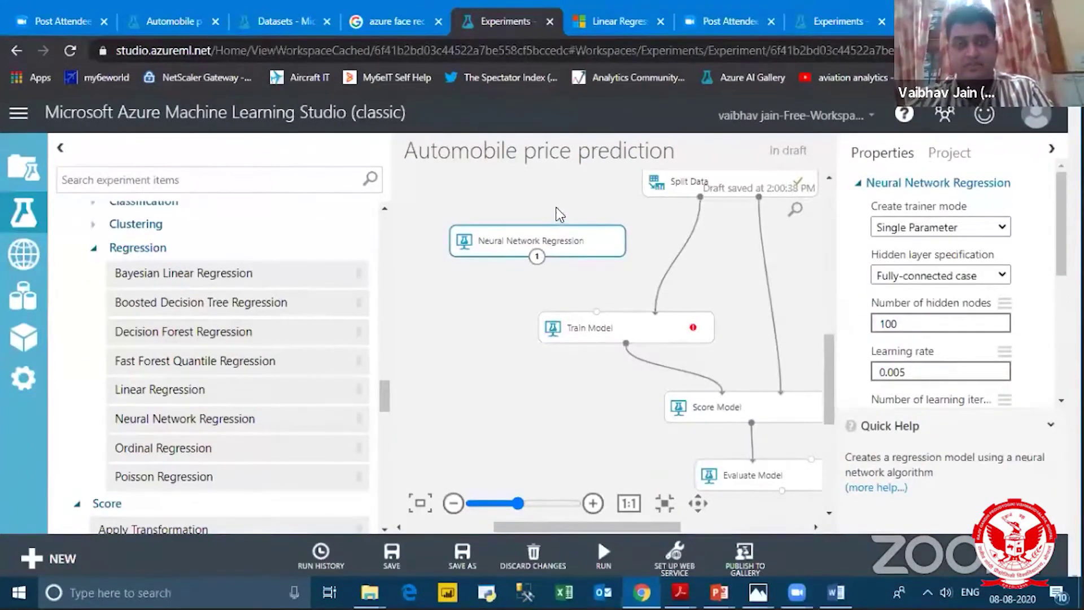
Step: Check the regression algorithms in the Microsoft machine learning algorithm cheat sheet in Adobe Acrobat Reader, and return to the experiment
click(680, 592)
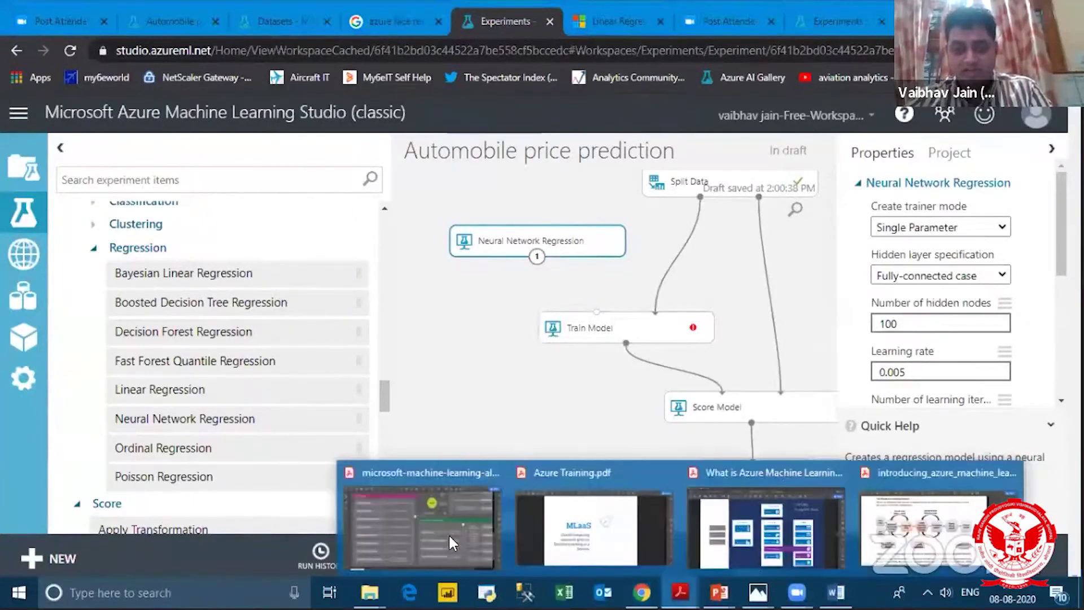
click(450, 539)
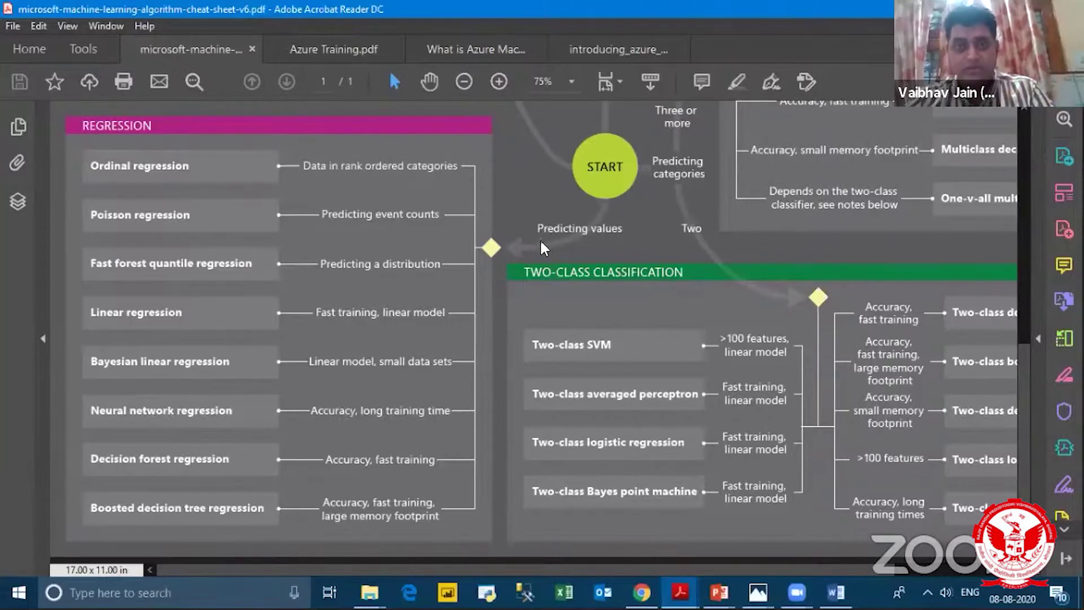
key(alt+Tab)
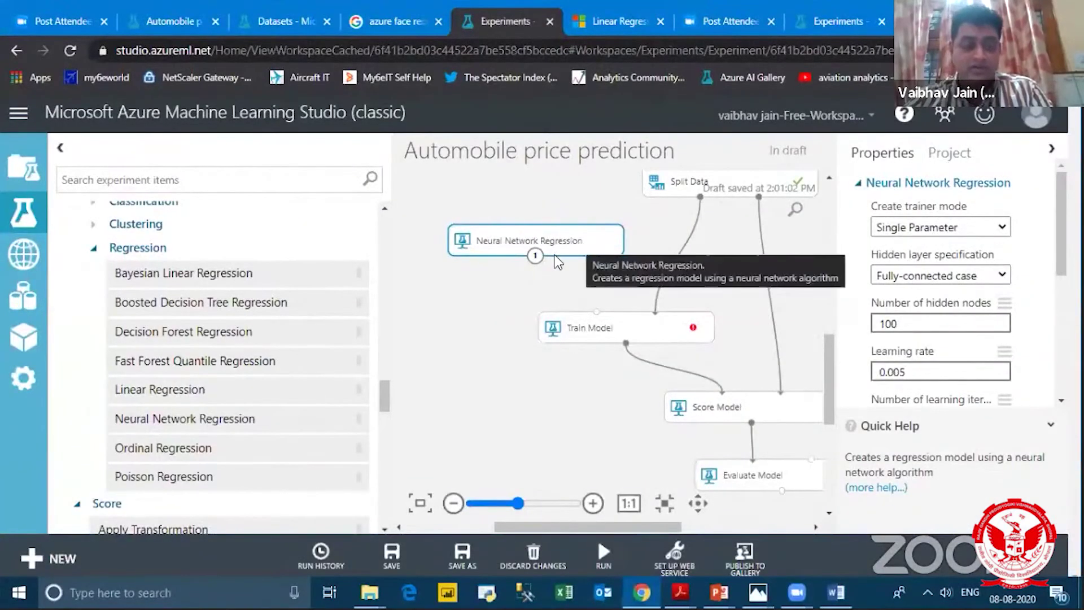
Step: Connect Neural Network Regression to the untrained model input of Train Model, and run the whole experiment
drag(535, 255, 597, 312)
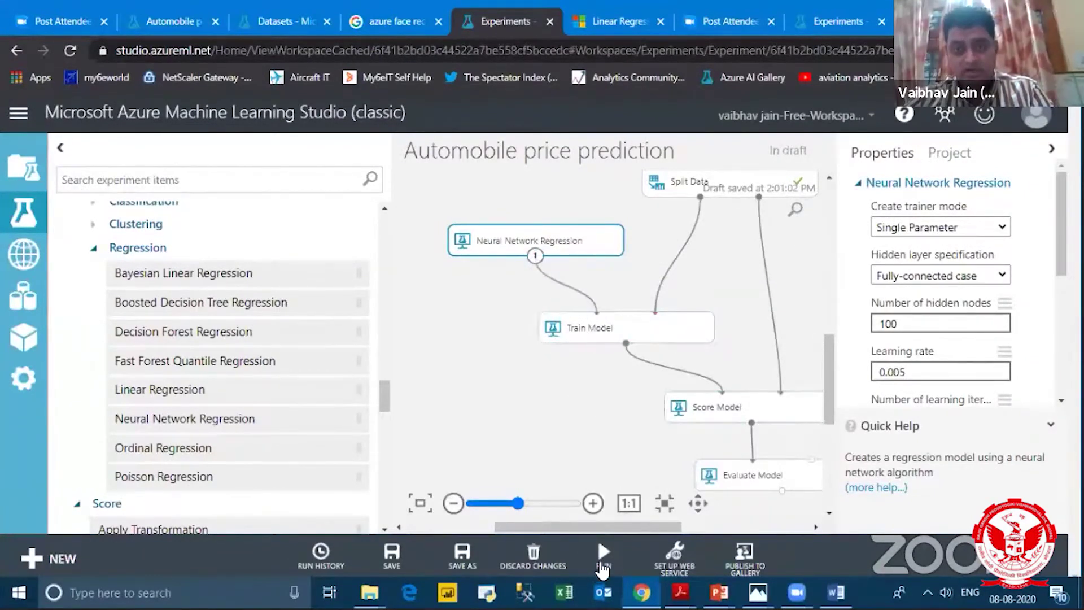
mouse_move(604, 551)
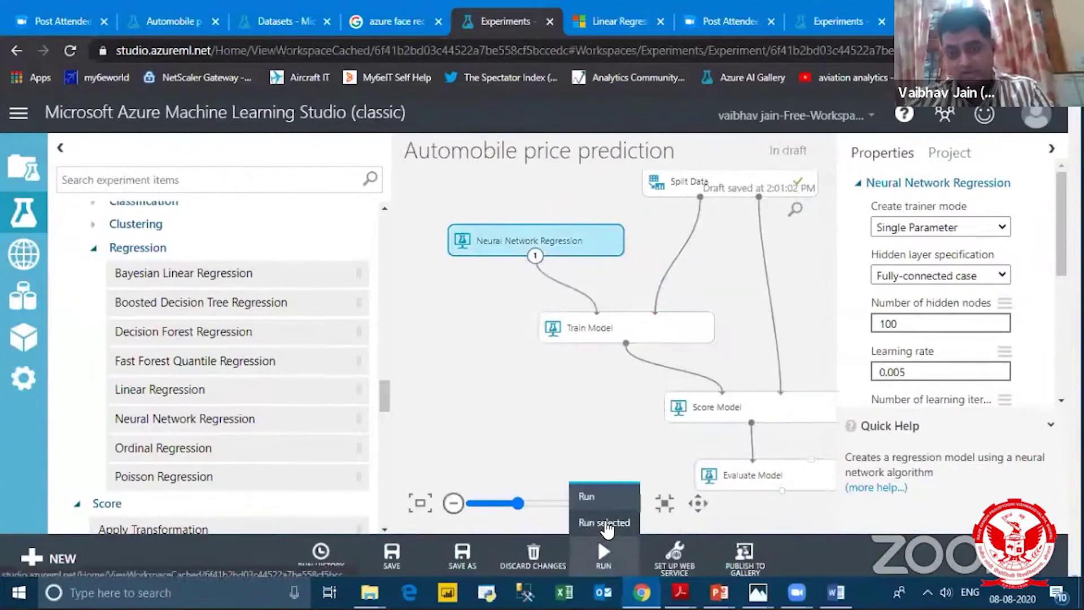
click(590, 498)
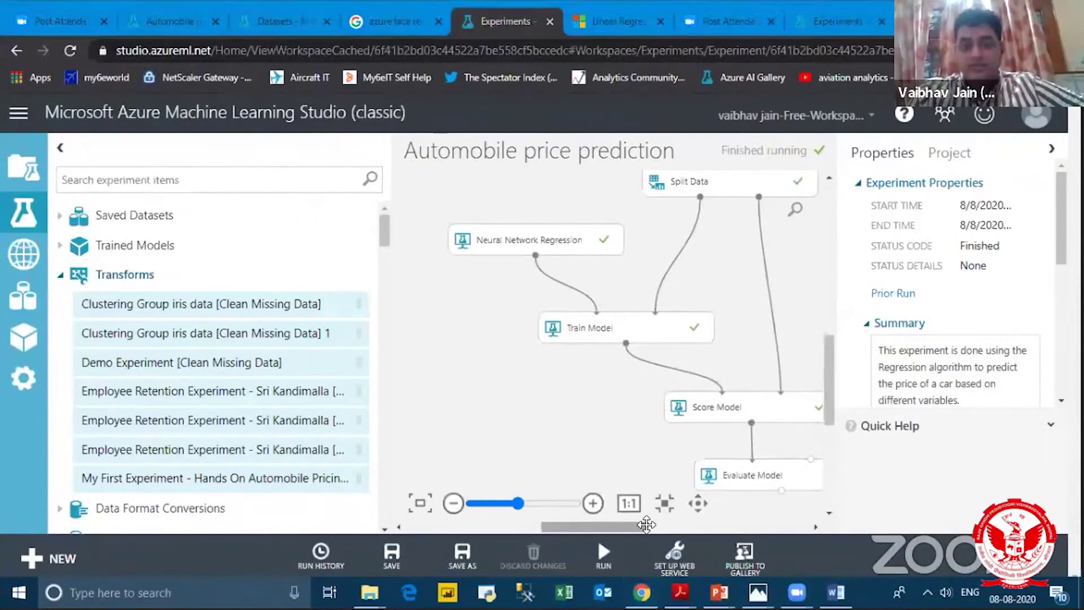
Step: Visualize the evaluation results of the Evaluate Model module
drag(647, 525, 700, 526)
click(669, 481)
right_click(716, 466)
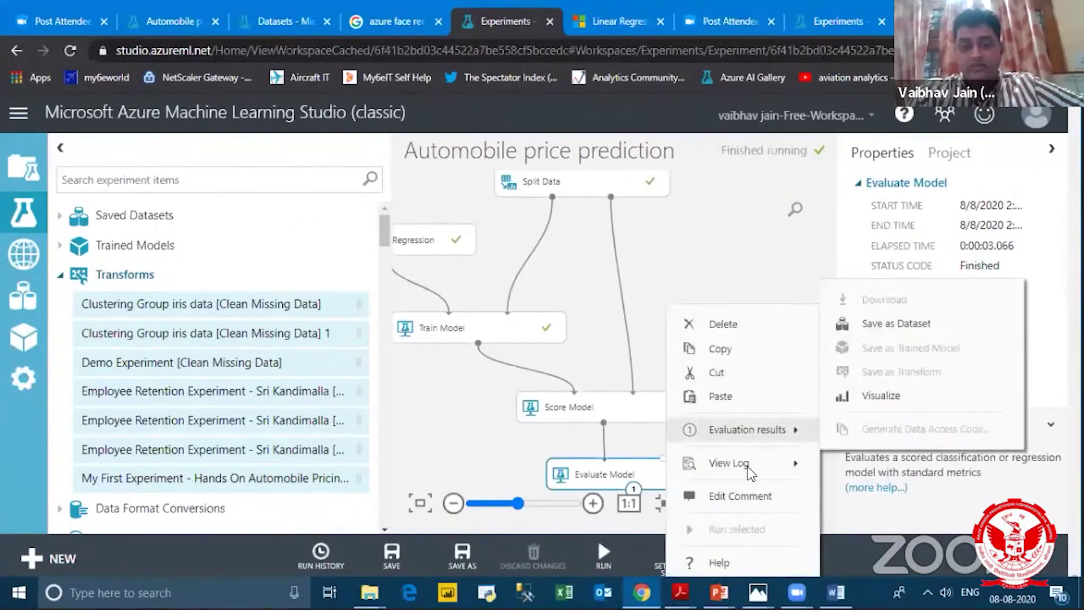
mouse_move(750, 471)
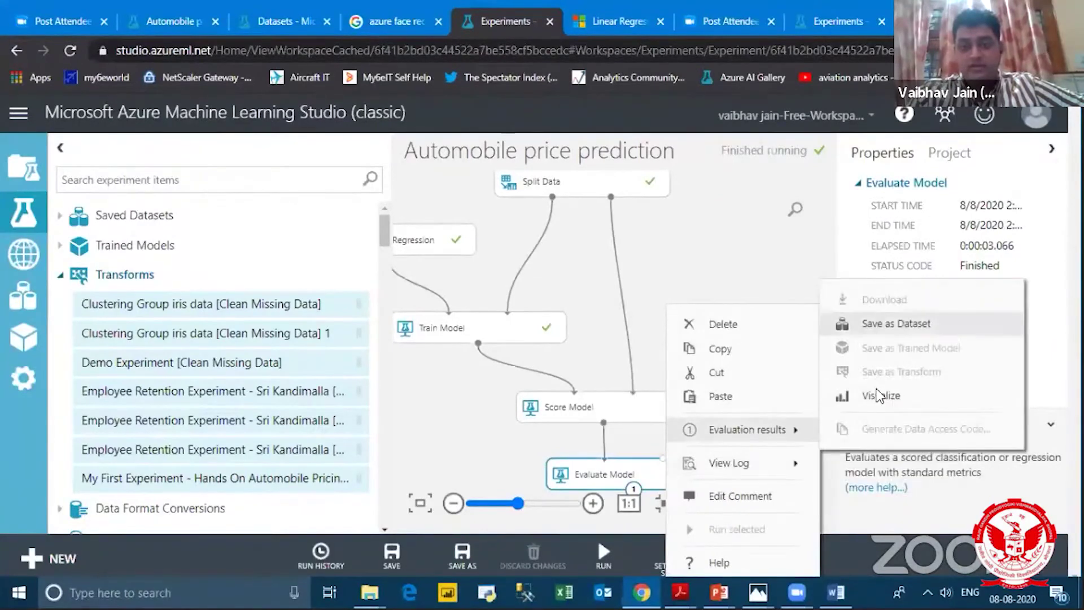
click(764, 307)
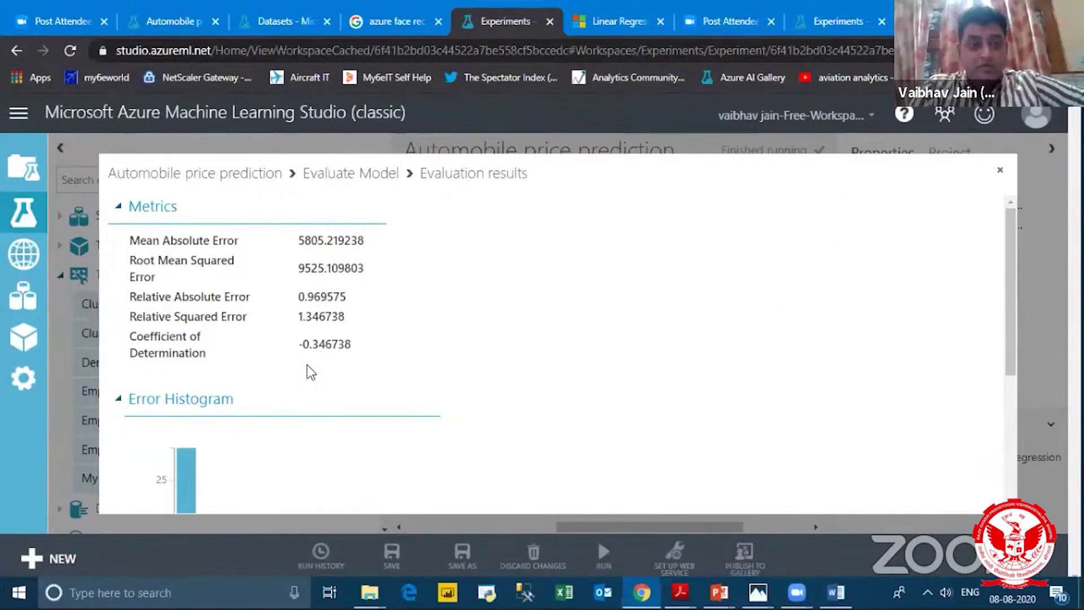
Step: Examine the coefficient of determination, the error metrics and the error histogram in the evaluation results, and close them
drag(311, 371, 297, 346)
triple_click(377, 339)
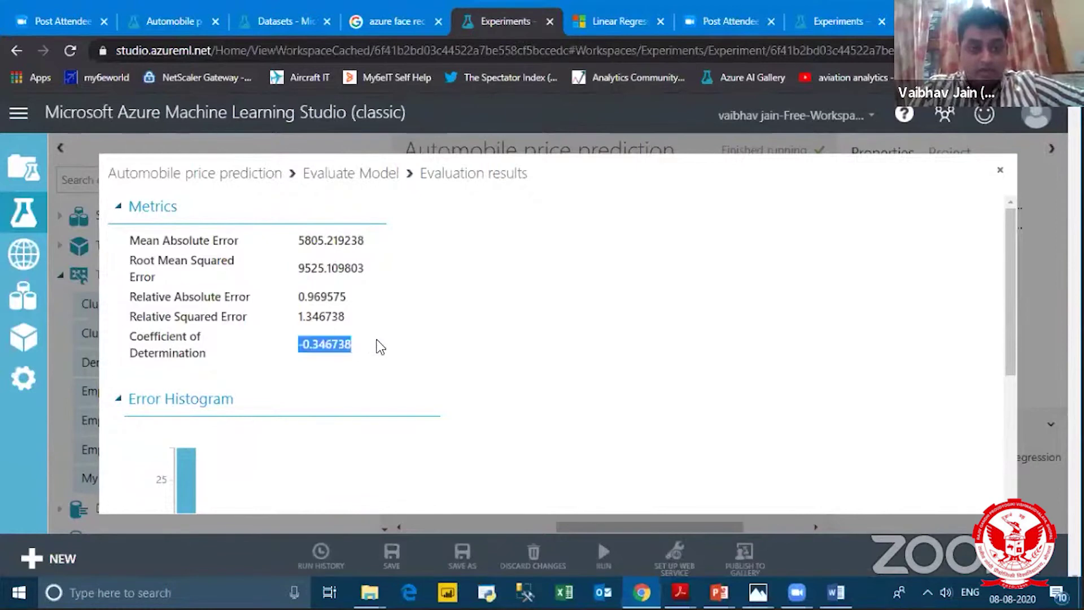
scroll(377, 343, down, 1)
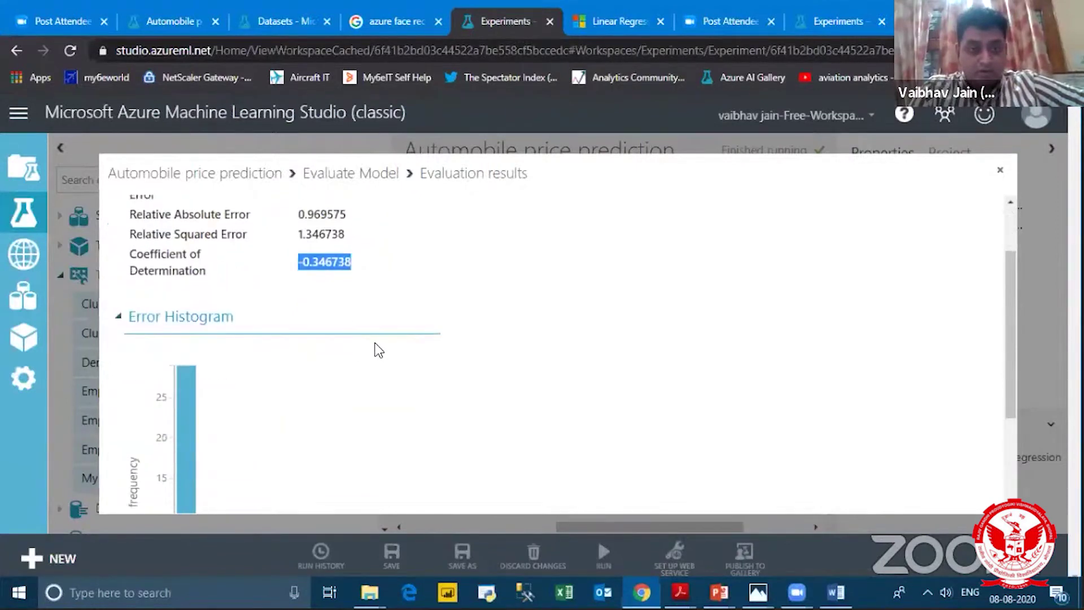
scroll(377, 344, down, 2)
scroll(360, 335, up, 3)
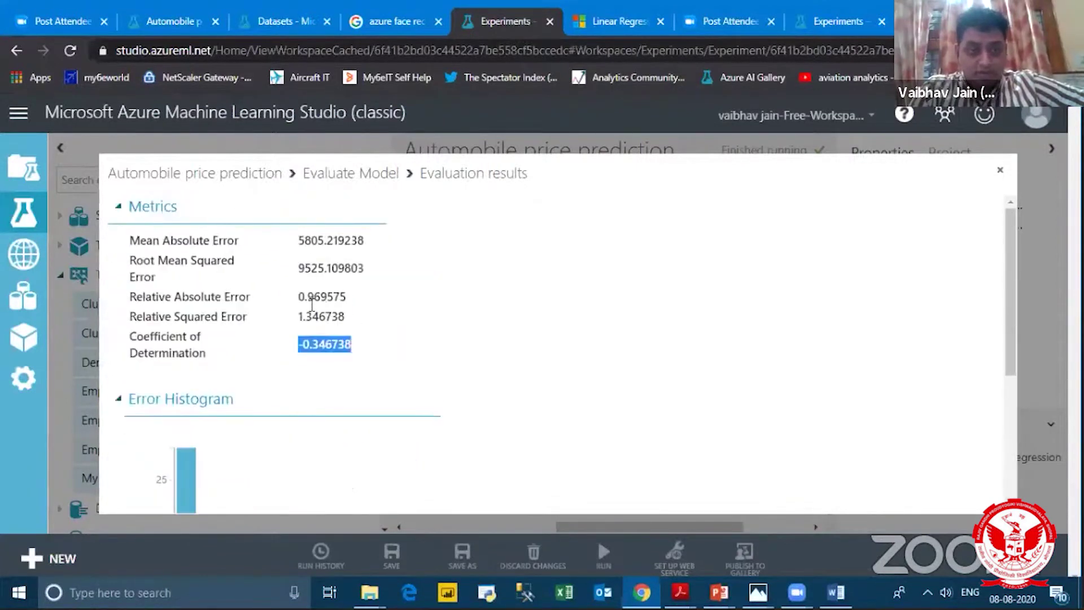
double_click(350, 294)
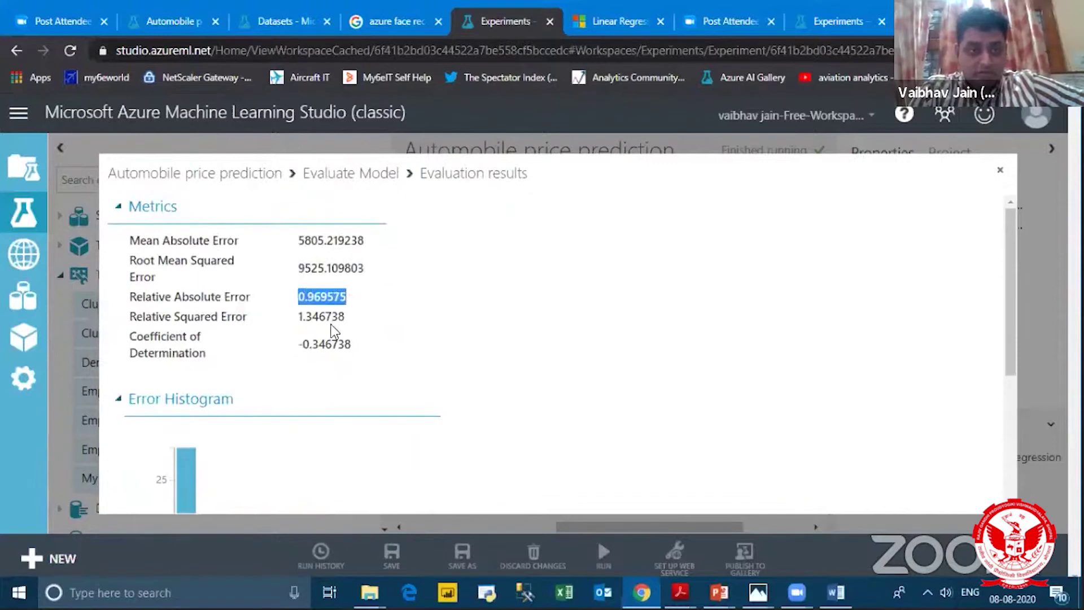
double_click(353, 317)
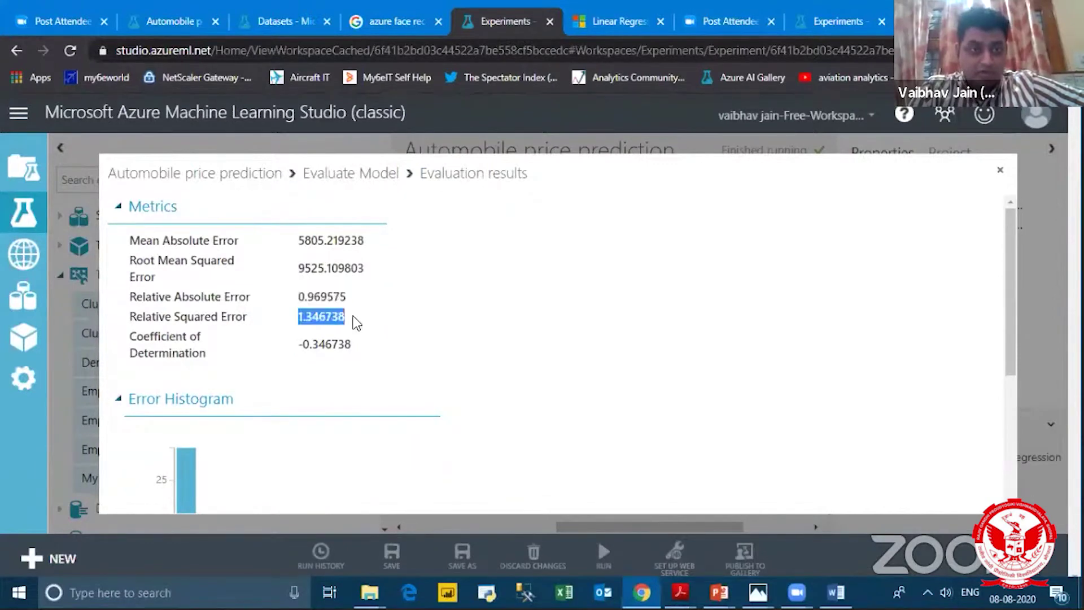
click(306, 267)
drag(305, 239, 363, 240)
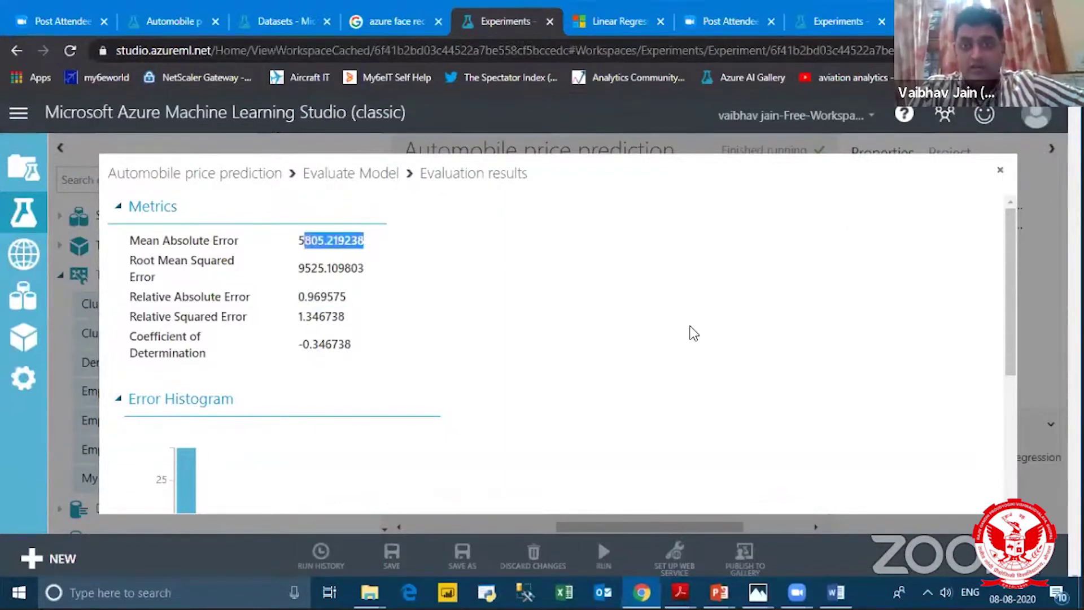
key(Escape)
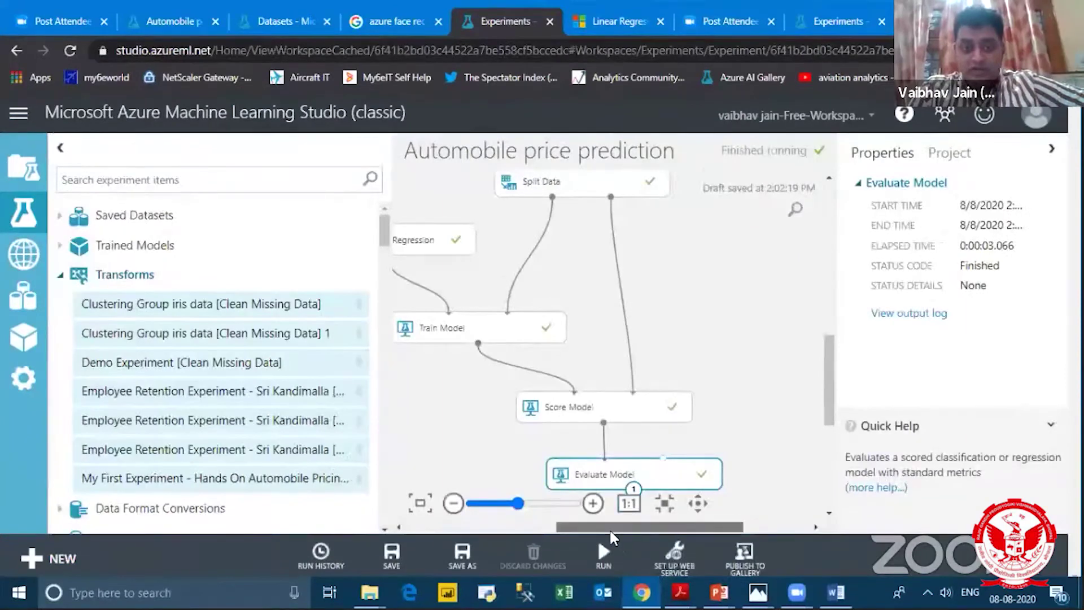
Step: Show the settings of the Neural Network Regression module
drag(612, 528, 577, 525)
click(515, 243)
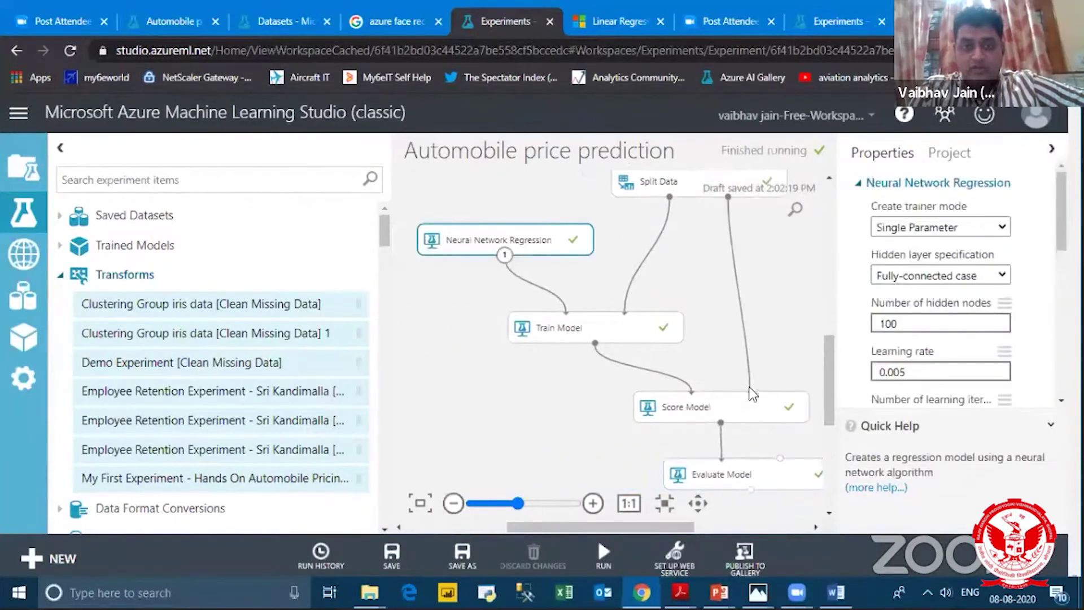
Step: Visualize the scored dataset of Score Model, compare the price and Scored Labels columns with their statistics, and close it
click(734, 408)
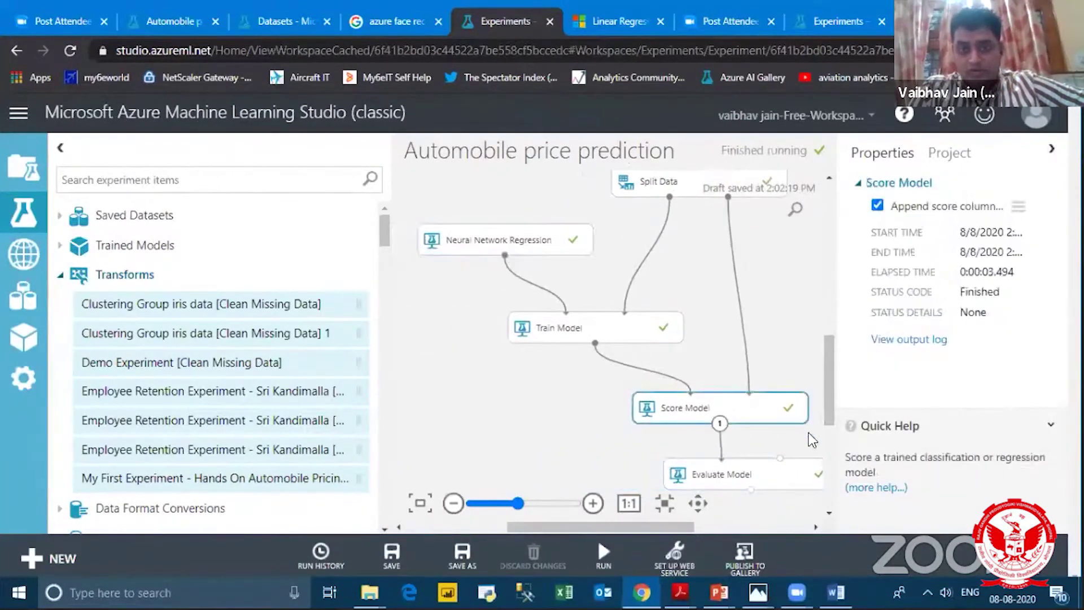
right_click(733, 407)
mouse_move(769, 423)
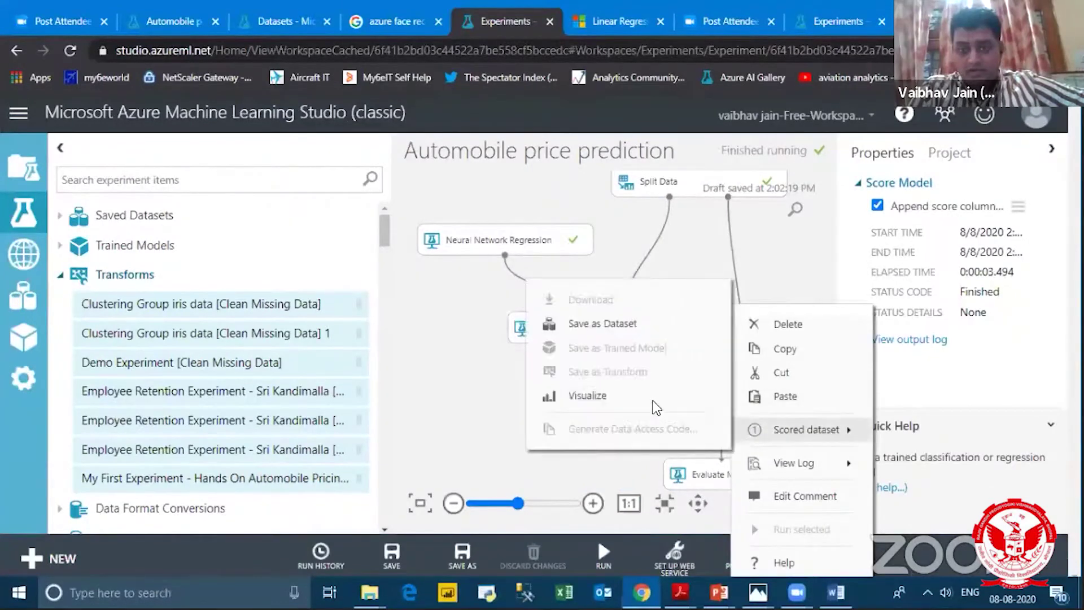
click(587, 396)
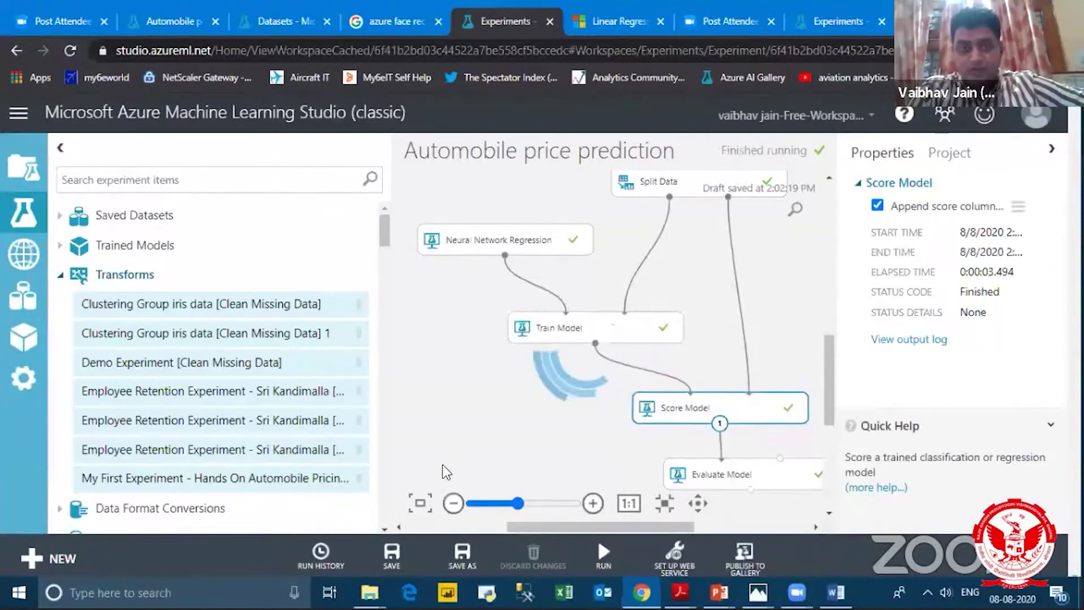
scroll(530, 500, right, 3)
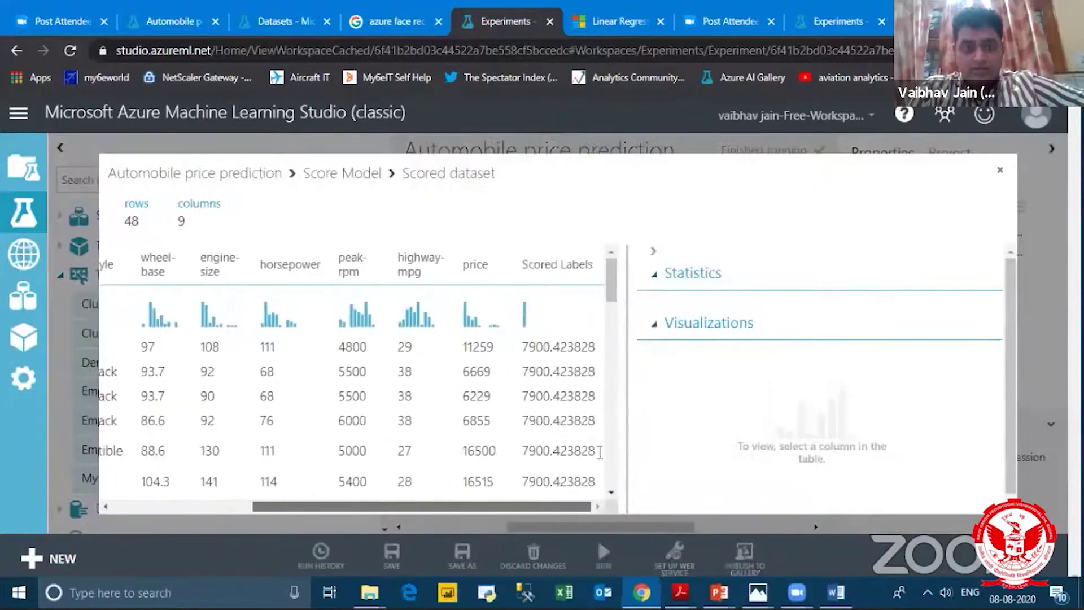
click(496, 396)
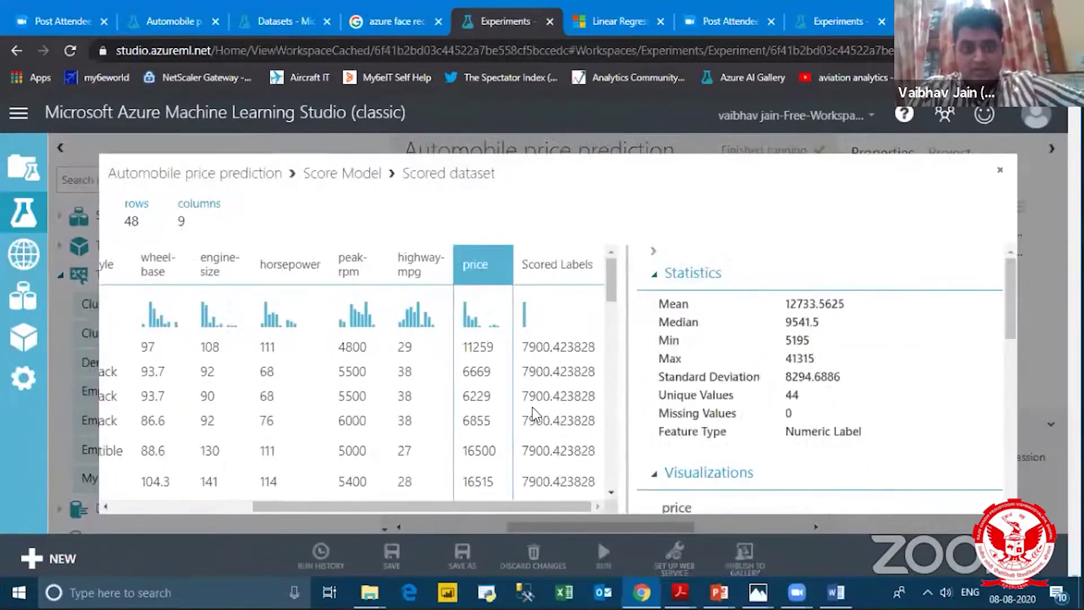
click(535, 415)
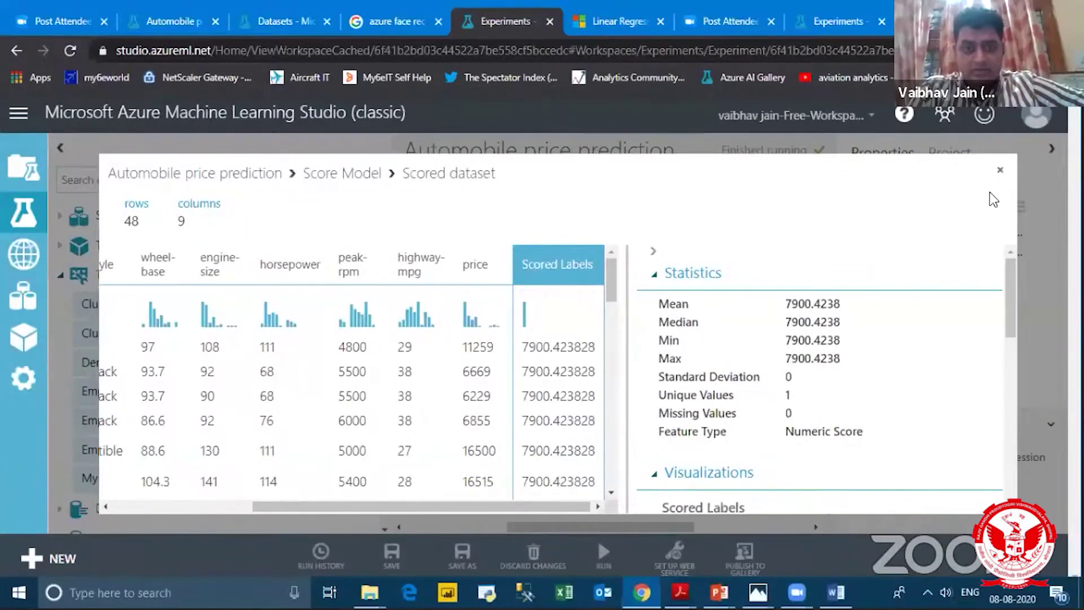
key(Escape)
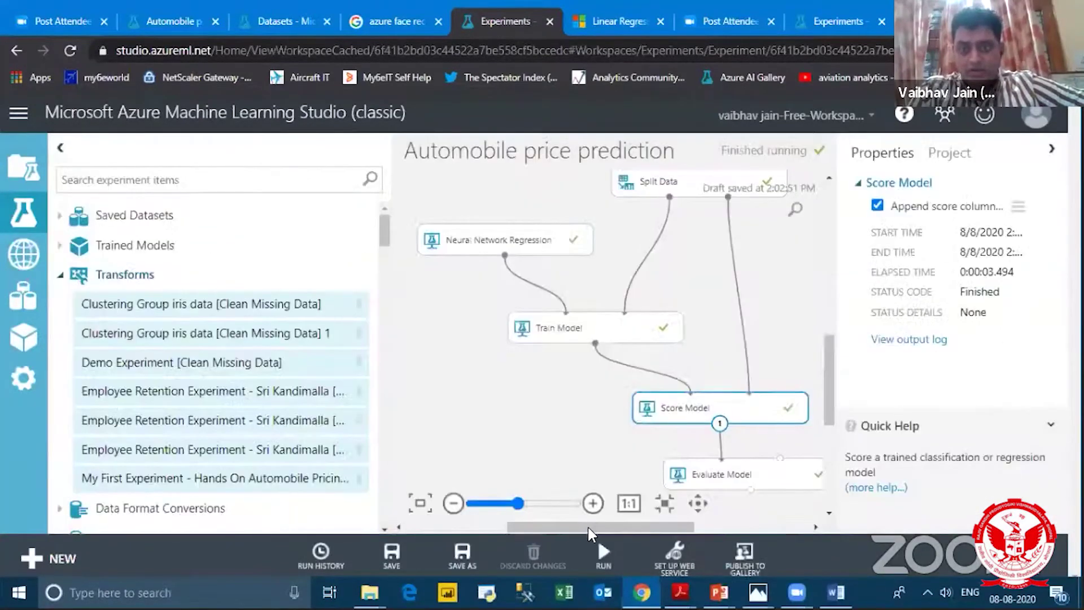
Step: Replace the Neural Network Regression module with Linear Regression, connected to the untrained model input of Train Model
scroll(629, 233, right, 2)
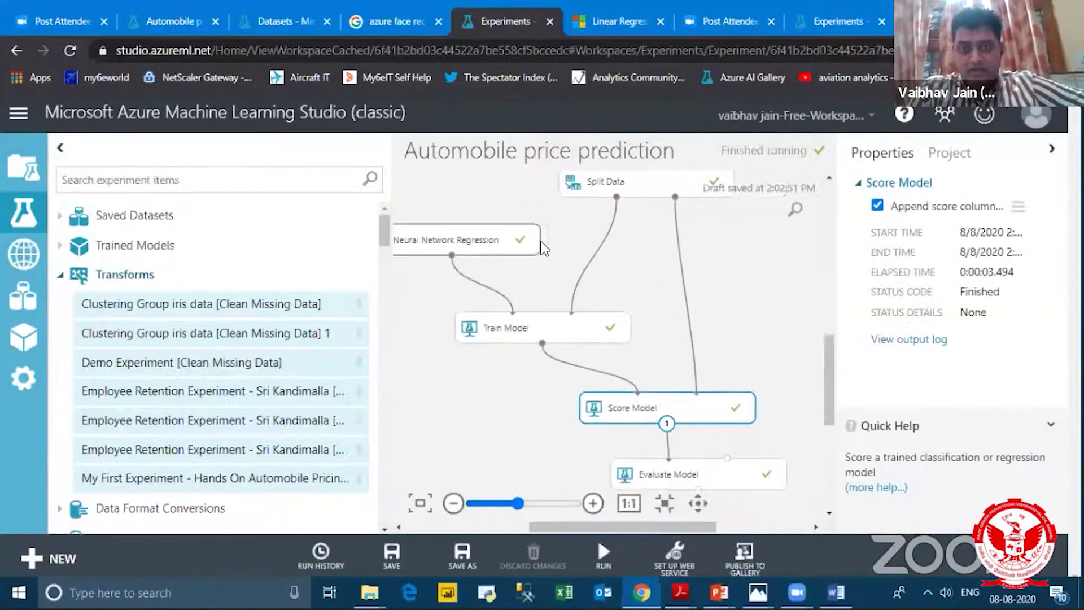
click(502, 253)
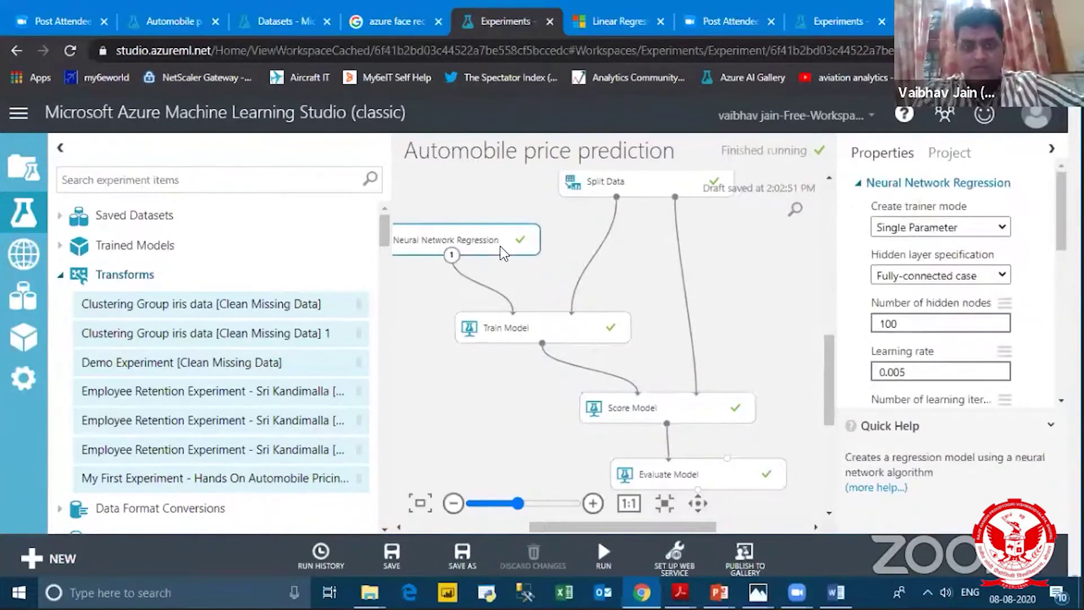
key(Delete)
scroll(274, 299, down, 5)
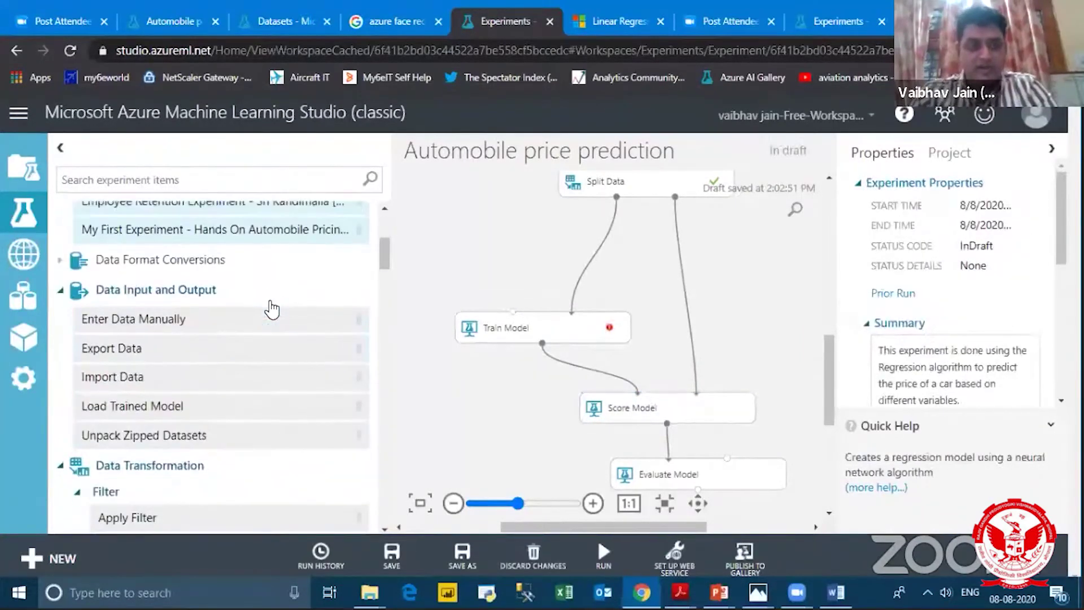
scroll(271, 309, down, 12)
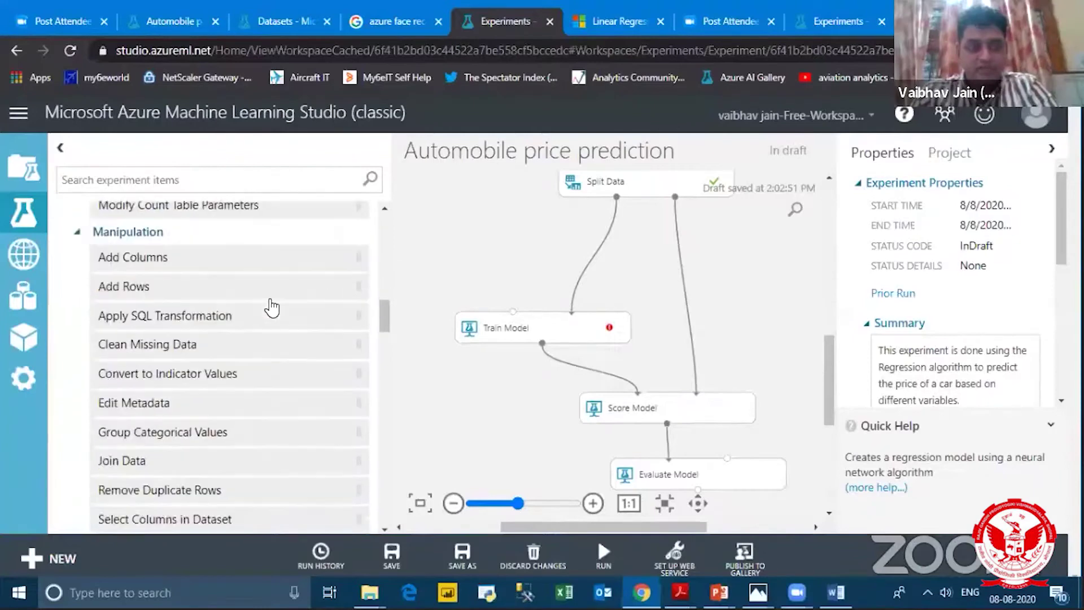
scroll(274, 307, down, 12)
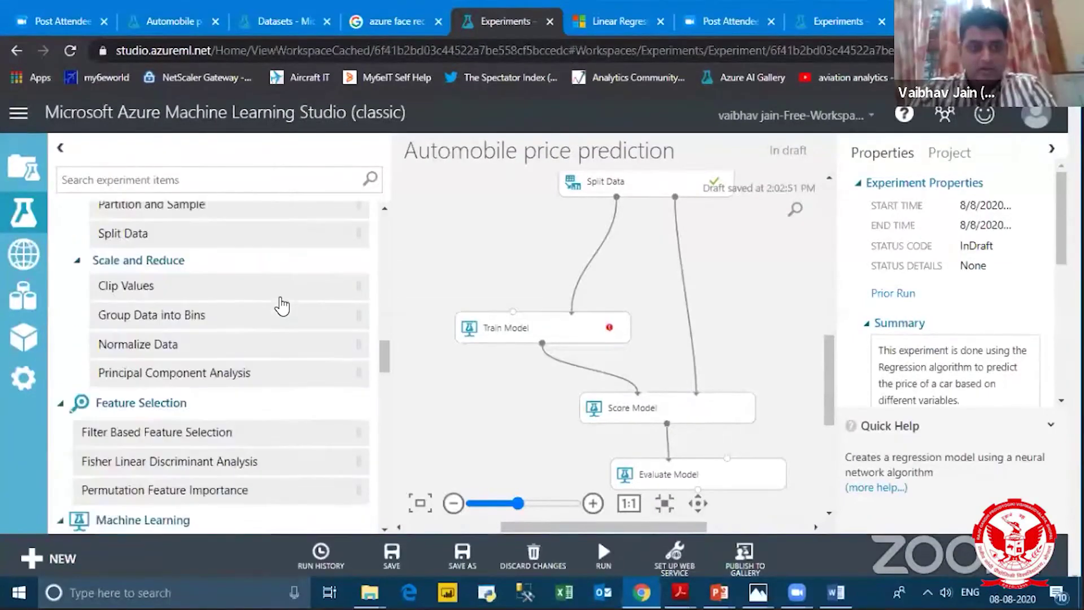
scroll(279, 305, down, 10)
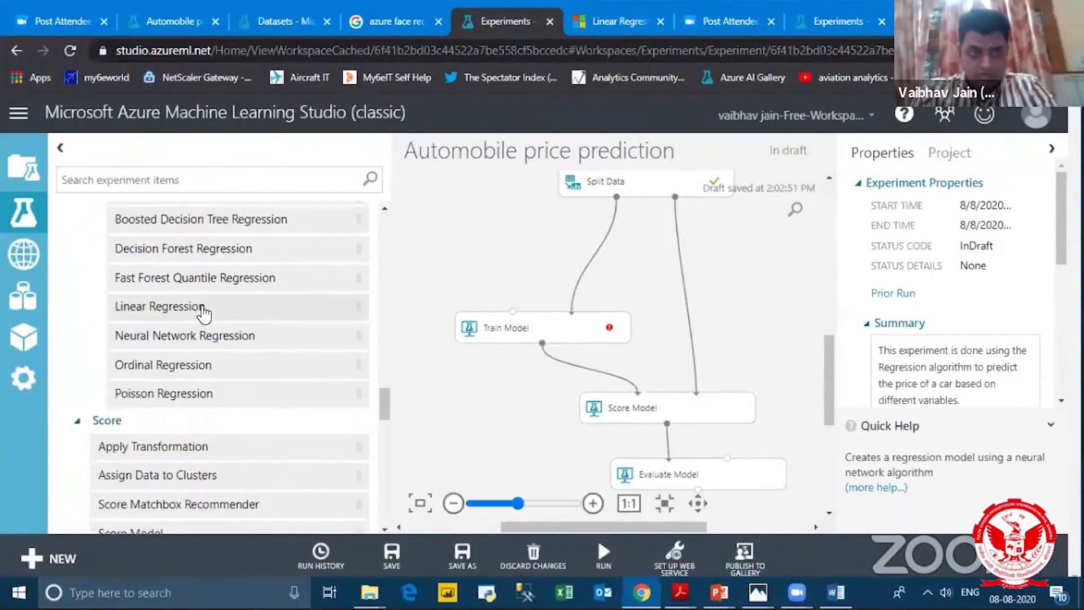
drag(203, 314, 513, 312)
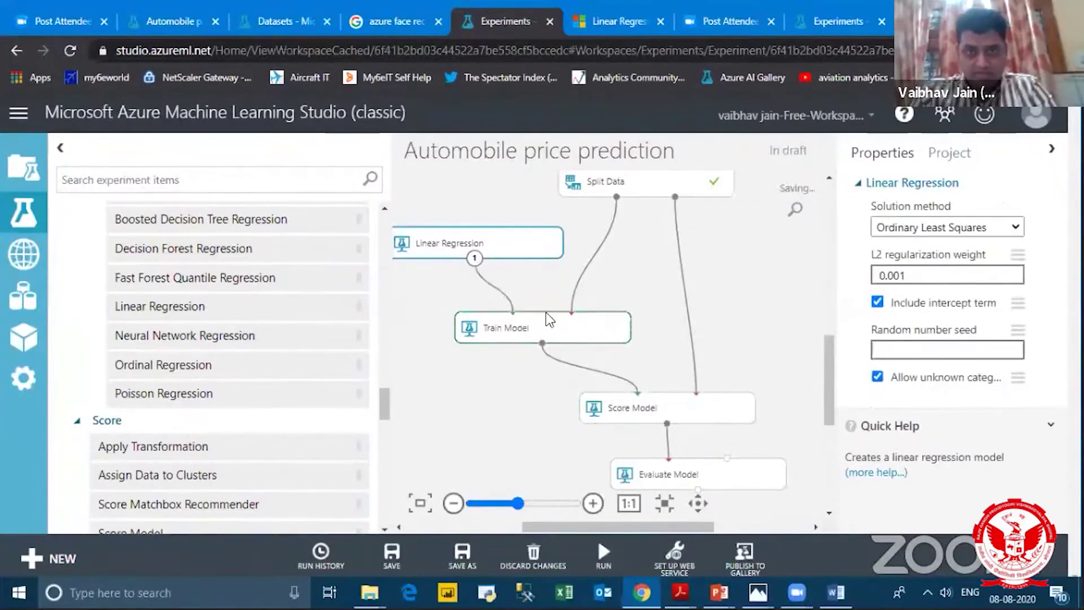
click(643, 291)
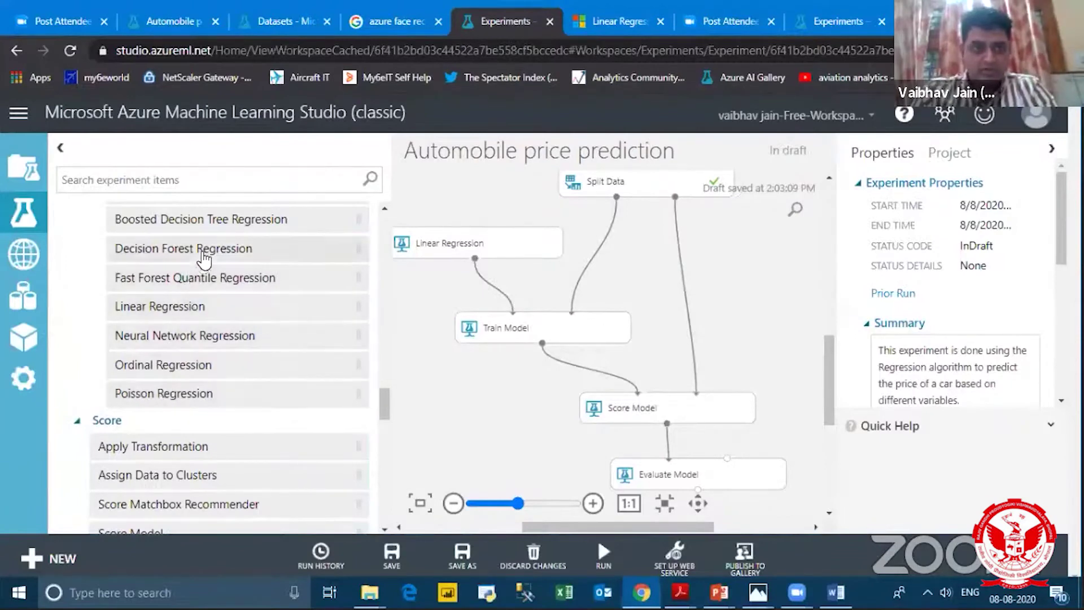
Step: Add a Boosted Decision Tree Regression module beside the existing branch, and slightly reposition the existing Train Model
drag(217, 219, 734, 262)
scroll(650, 265, right, 2)
drag(650, 265, 739, 259)
drag(477, 329, 518, 326)
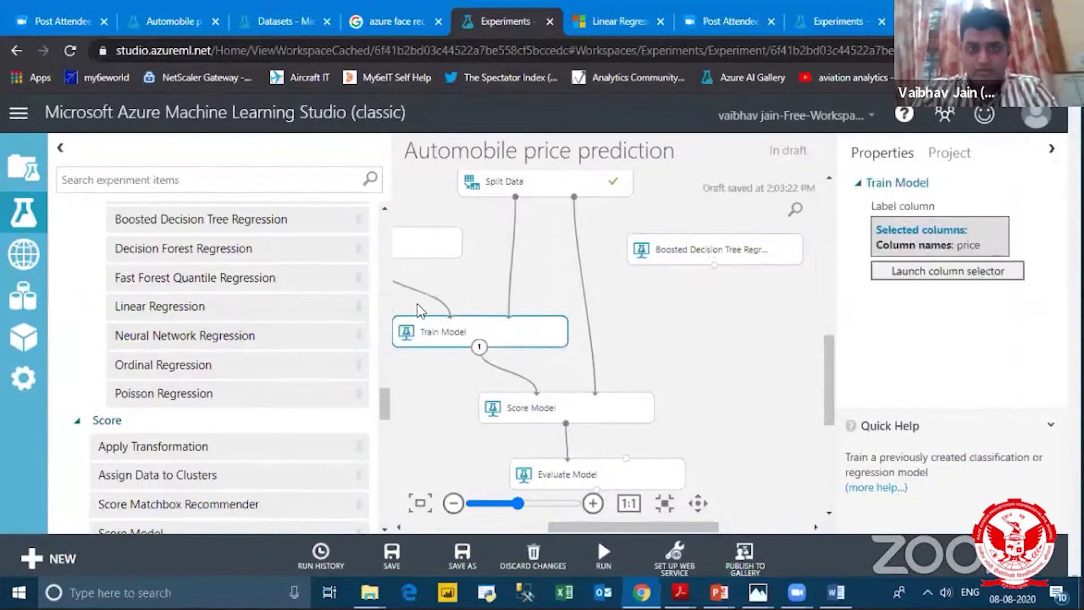
Step: Search the modules for "train", add a second Train Model, and connect Boosted Decision Tree Regression to its untrained model input
click(226, 180)
text(tra)
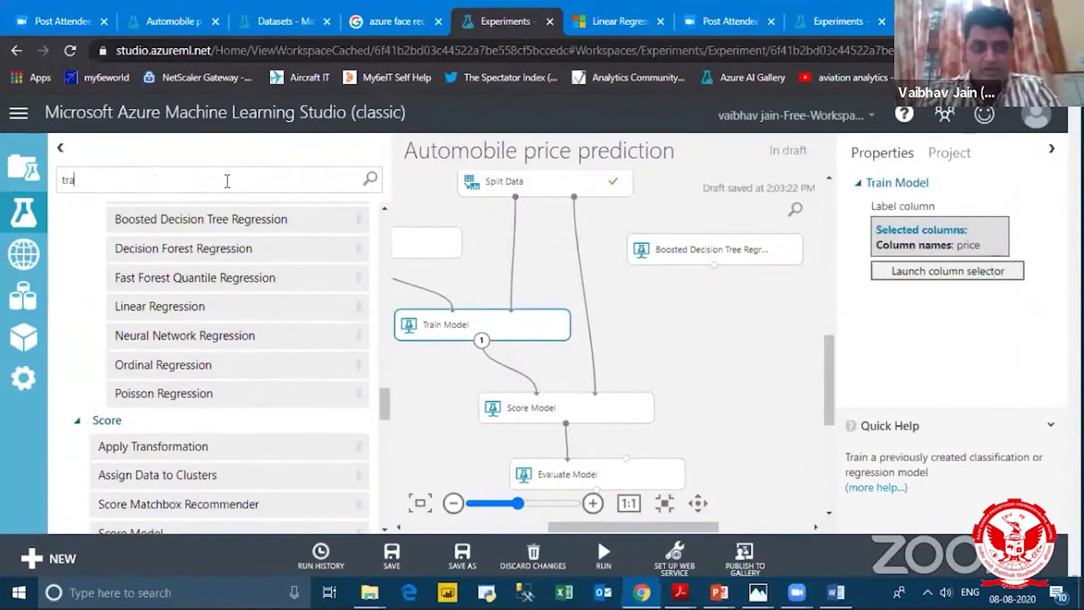
text(in)
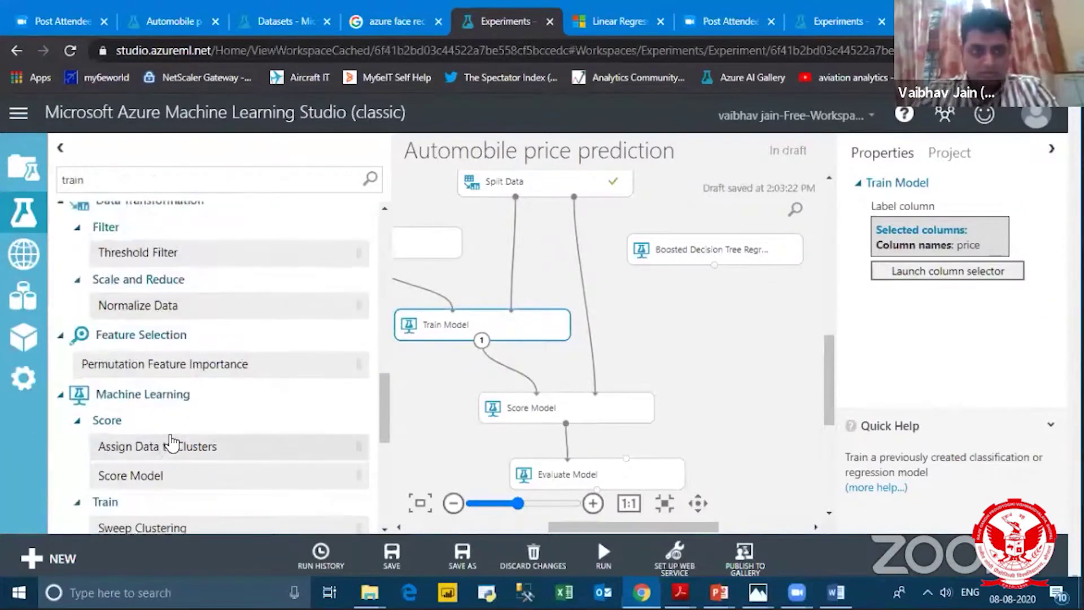
scroll(171, 450, down, 5)
drag(153, 401, 707, 319)
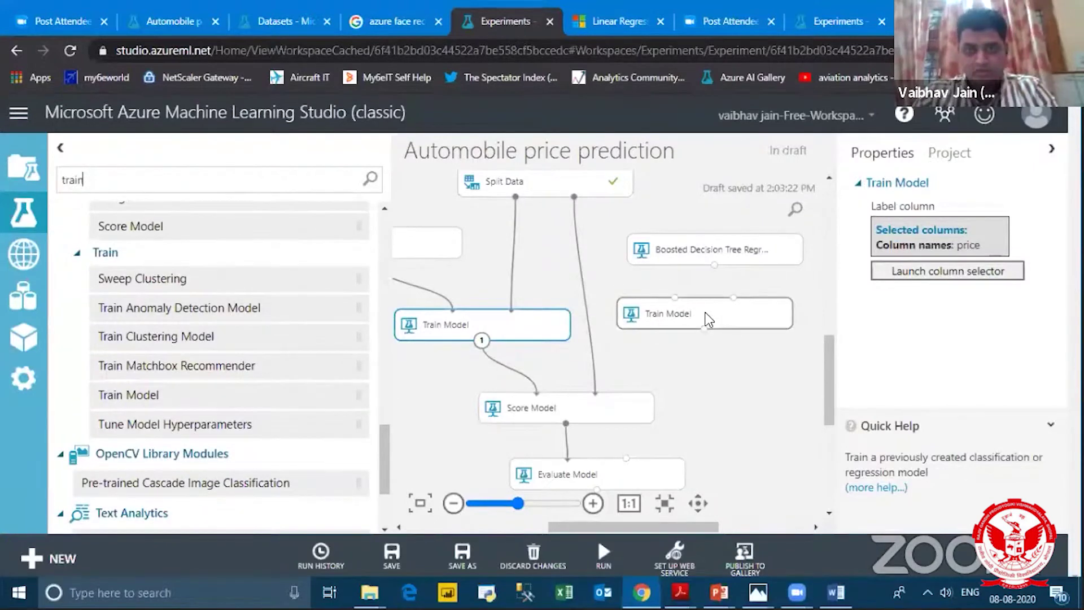
drag(657, 249, 687, 318)
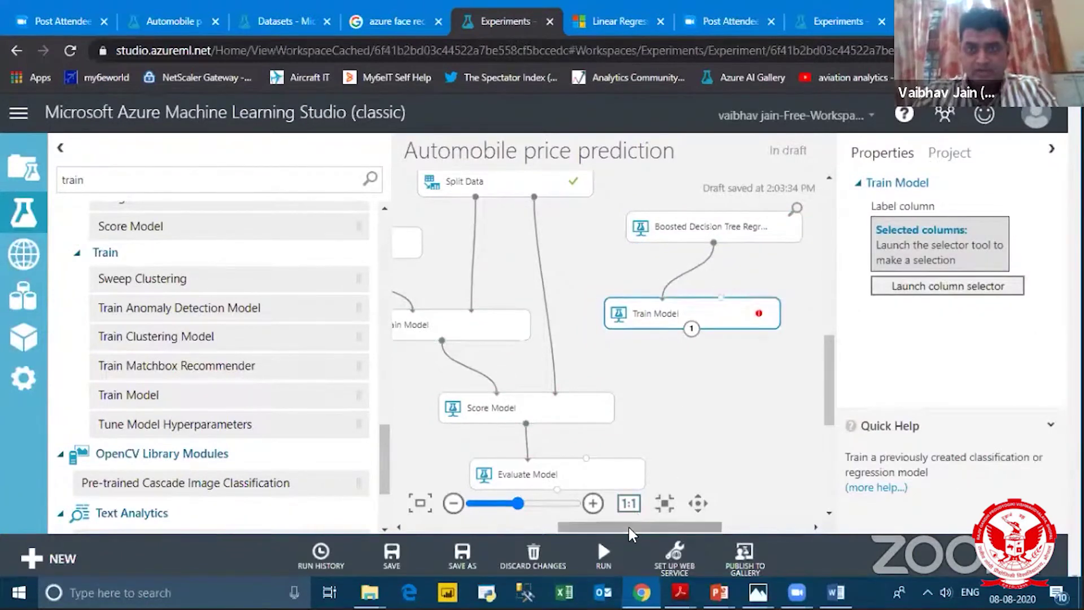
Step: Connect the first output of Split Data to the dataset input of the new Train Model, and nudge that module into place
drag(628, 526, 601, 524)
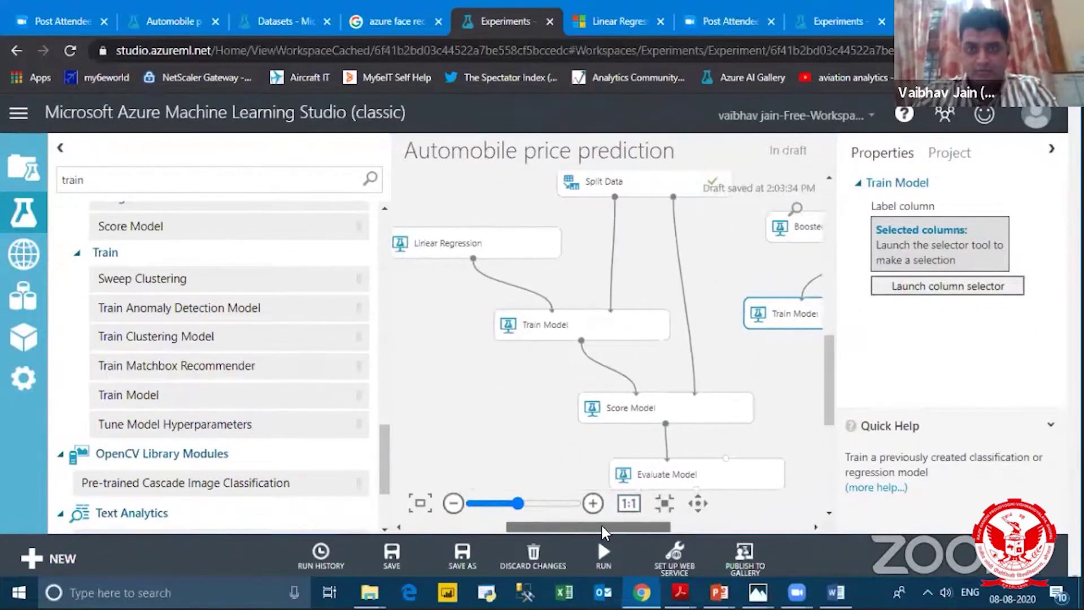
drag(553, 198, 797, 298)
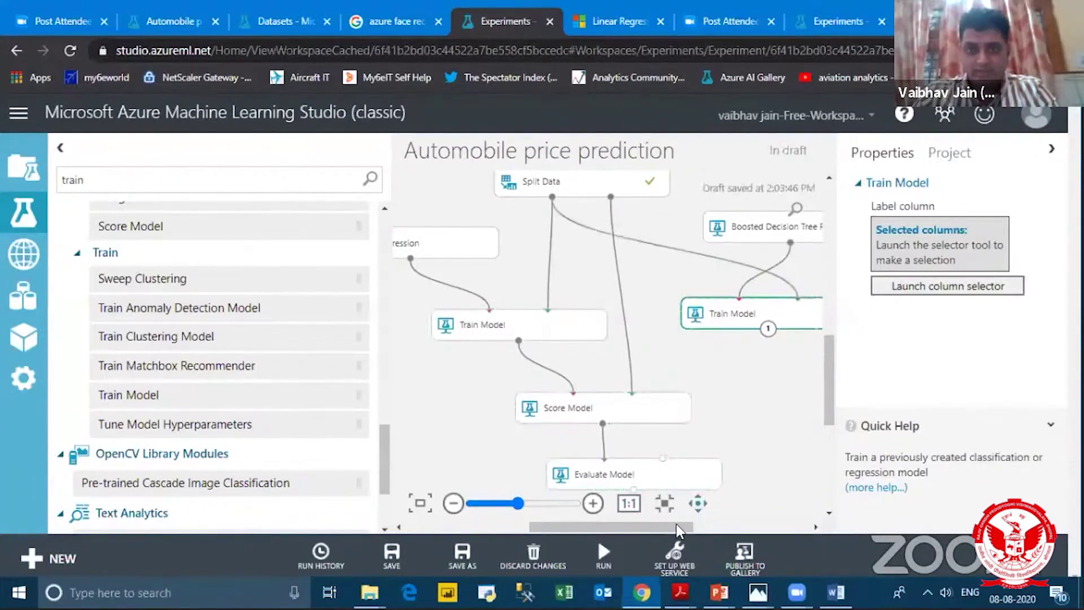
drag(675, 523, 709, 528)
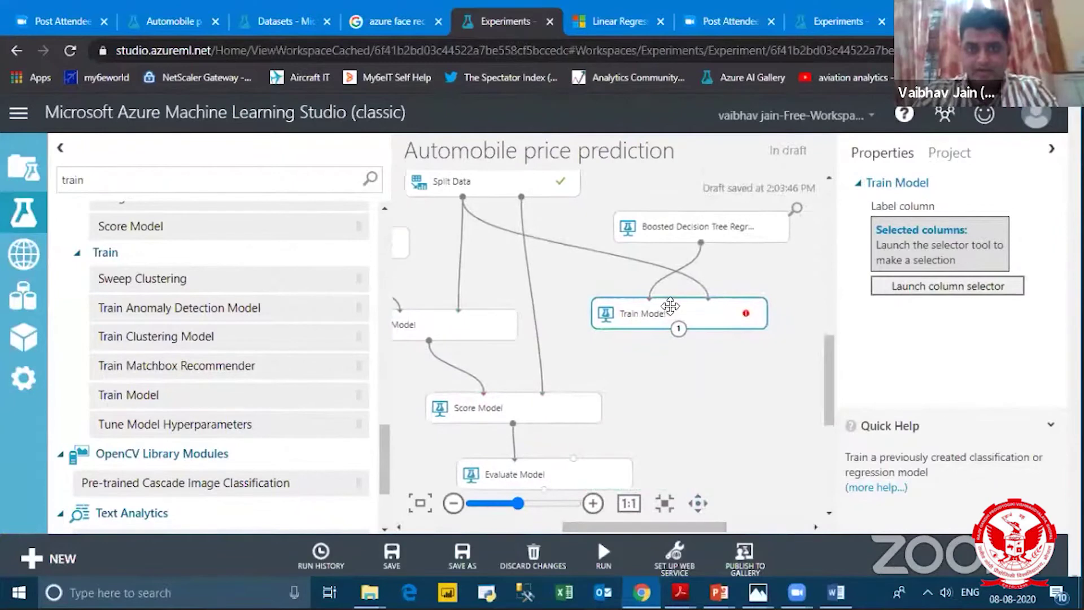
drag(684, 309, 699, 312)
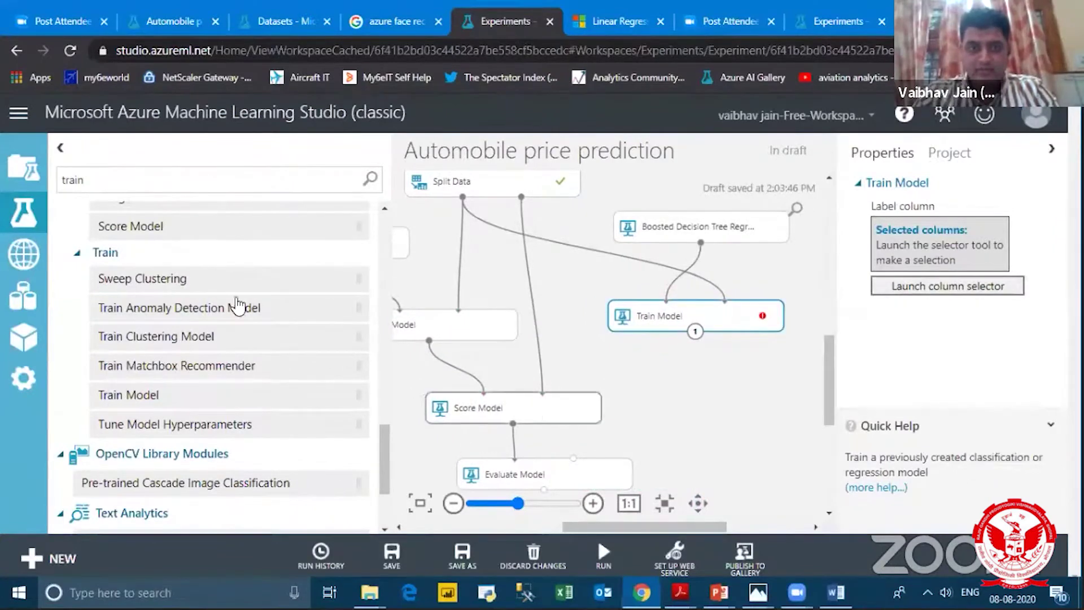
Step: Add a second Score Model below the new Train Model, and feed it the trained model and the second output of Split Data
click(170, 179)
drag(160, 226, 712, 390)
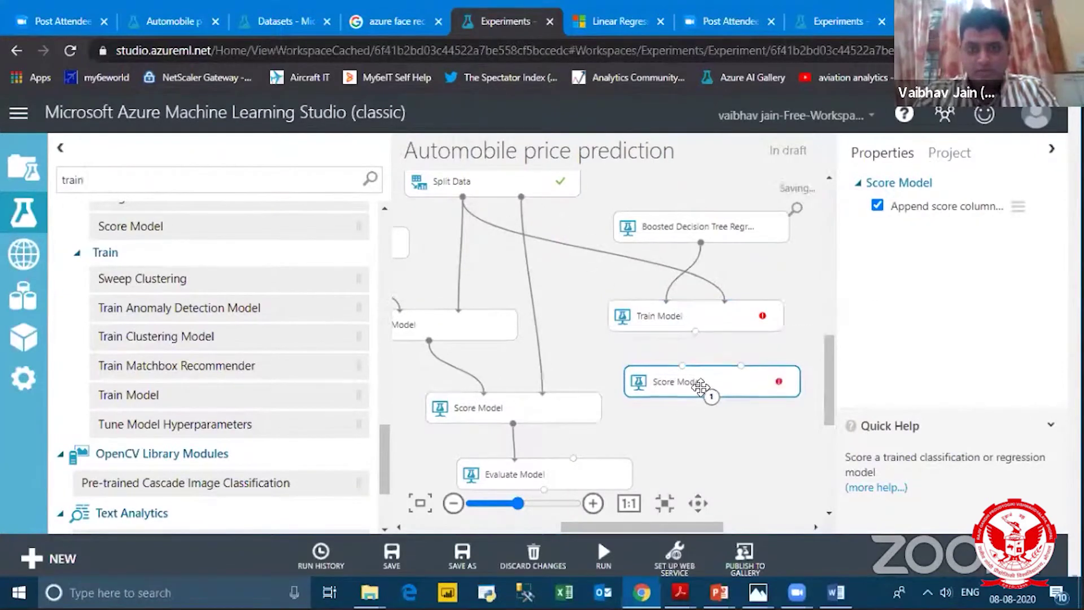
drag(699, 387, 699, 400)
drag(695, 332, 683, 390)
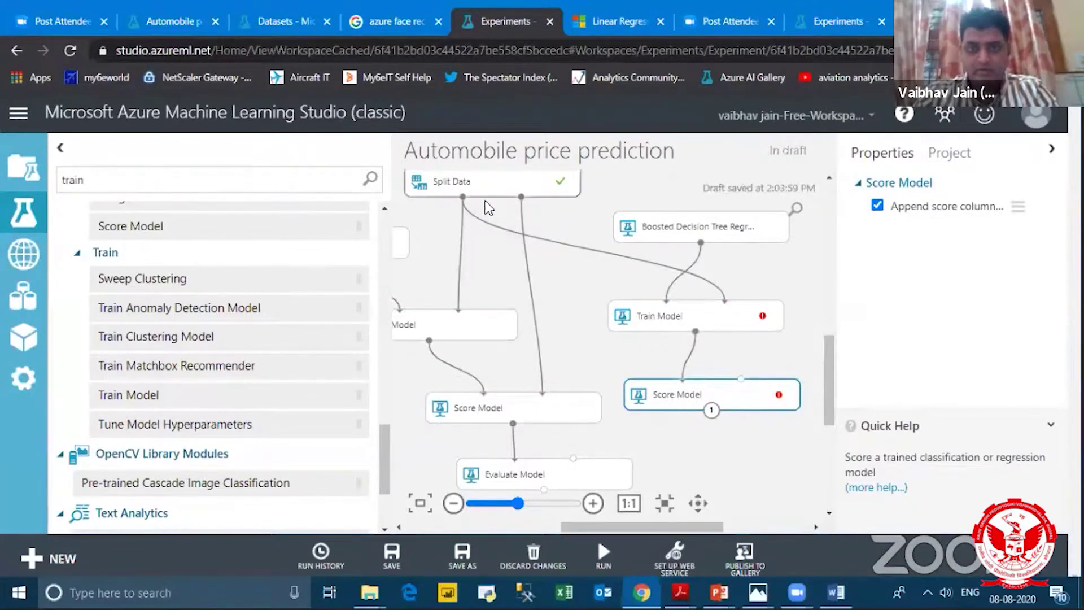
drag(521, 197, 744, 389)
Step: Select price as the label column of the new Train Model
click(734, 317)
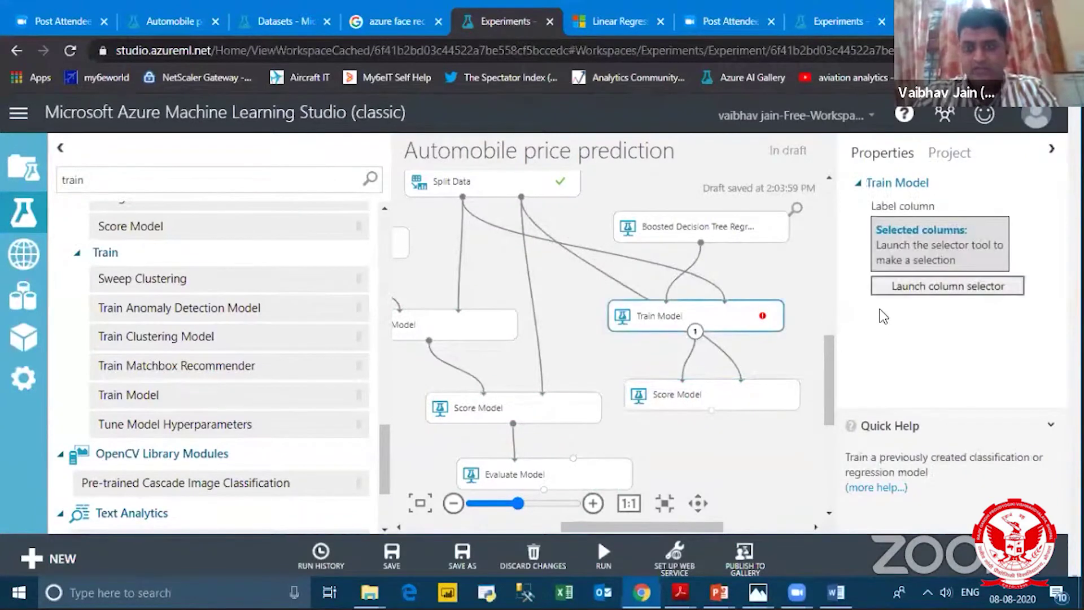
click(922, 289)
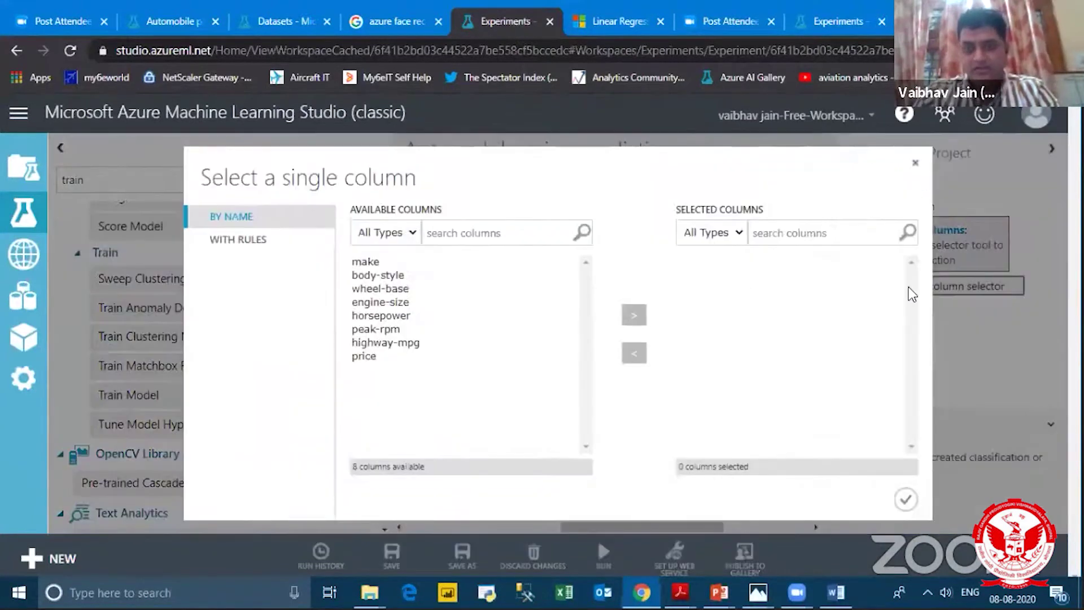
click(370, 357)
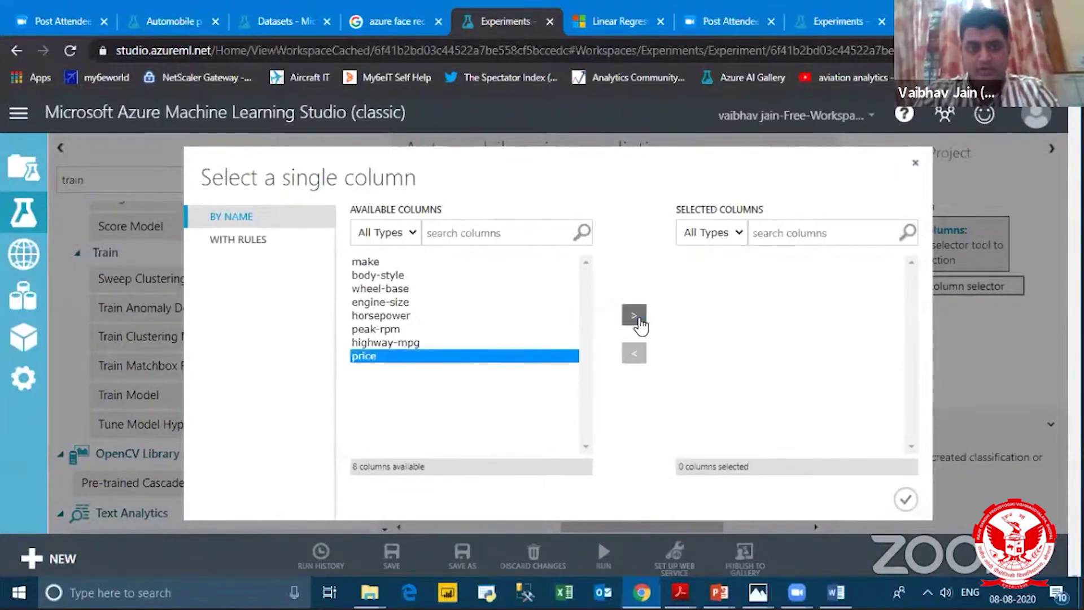
click(637, 320)
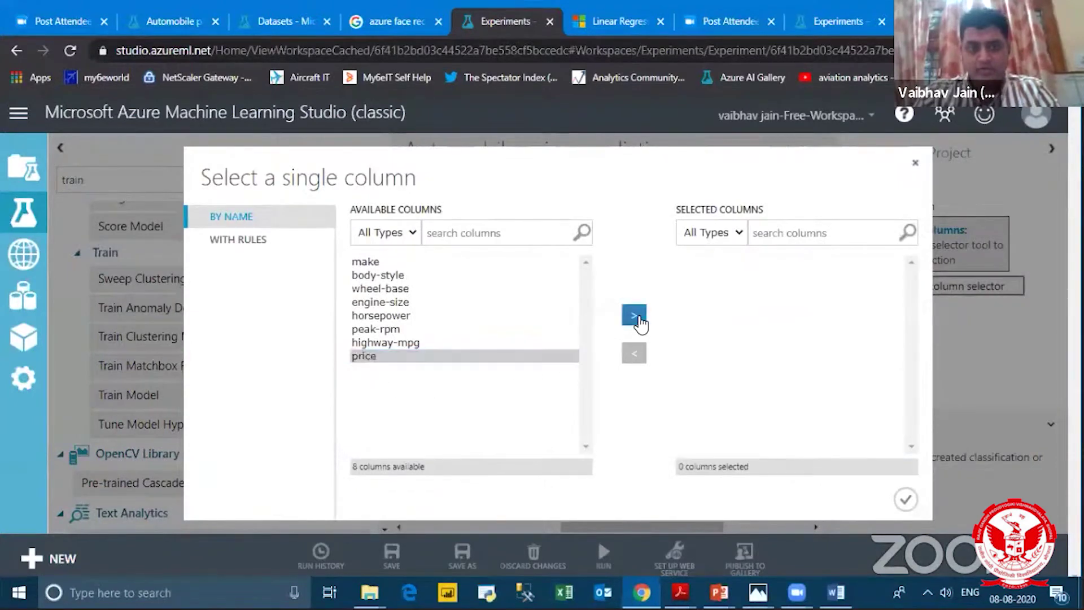
click(901, 500)
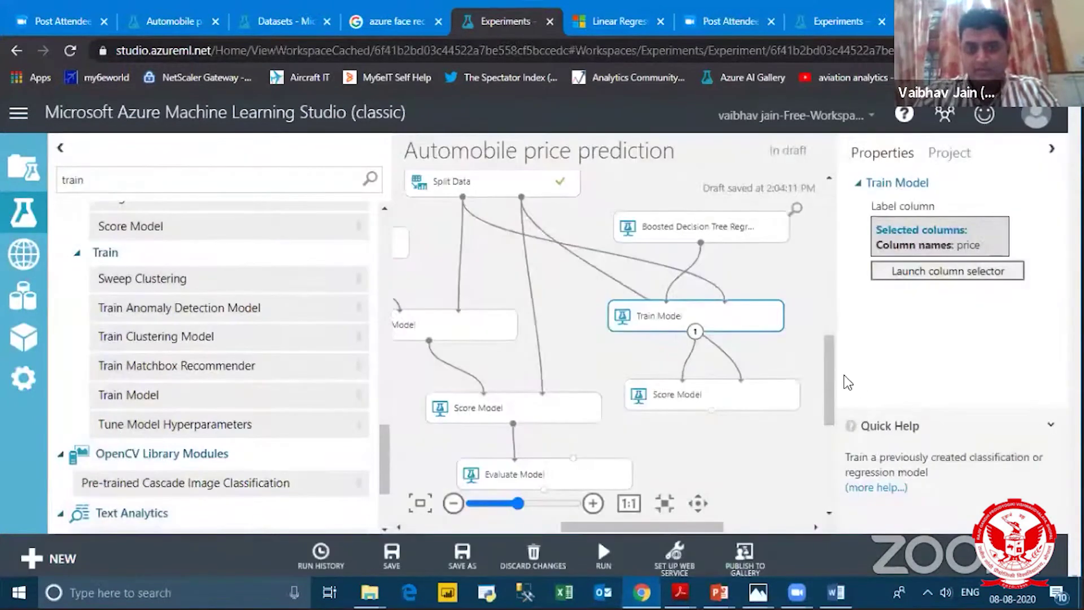
Step: Place Evaluate Model between the two branches and connect the new Score Model to its second input
click(751, 383)
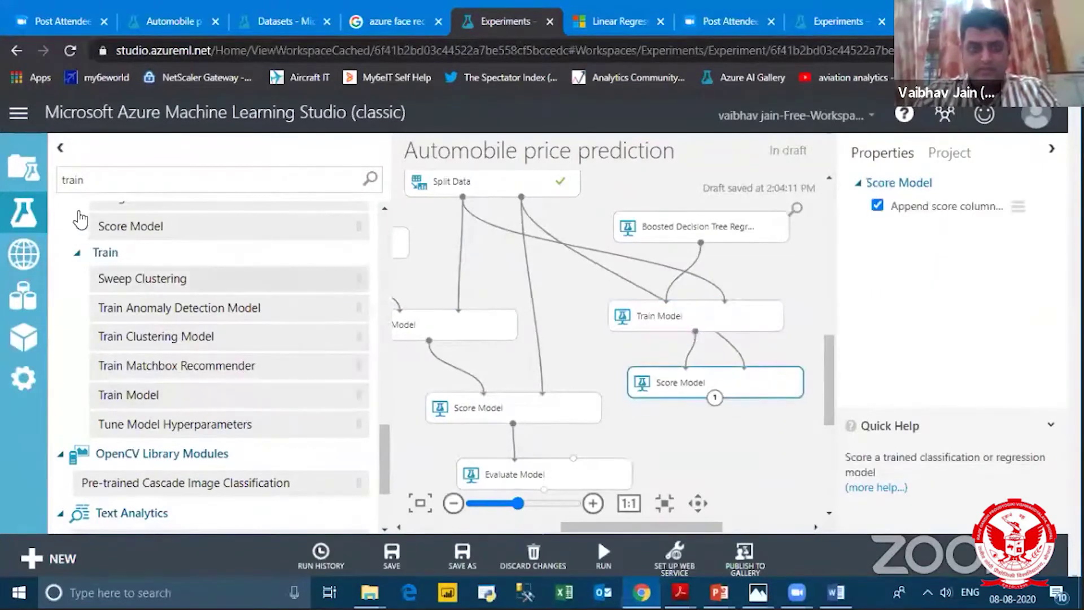
drag(714, 392, 674, 457)
click(715, 410)
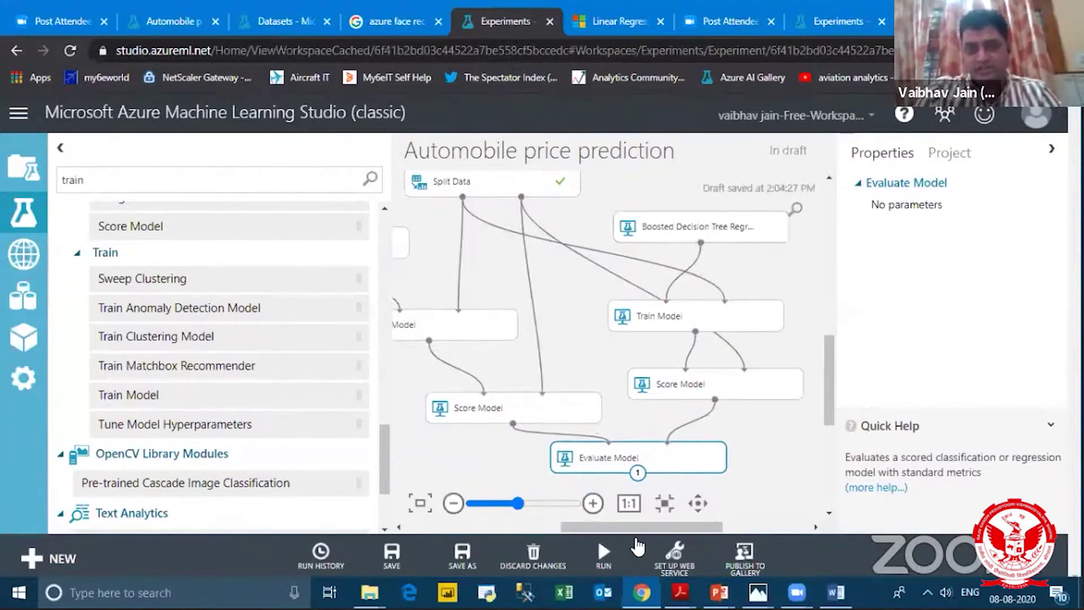
Step: Run the selected Evaluate Model module together with the unrun modules that feed it
mouse_move(675, 556)
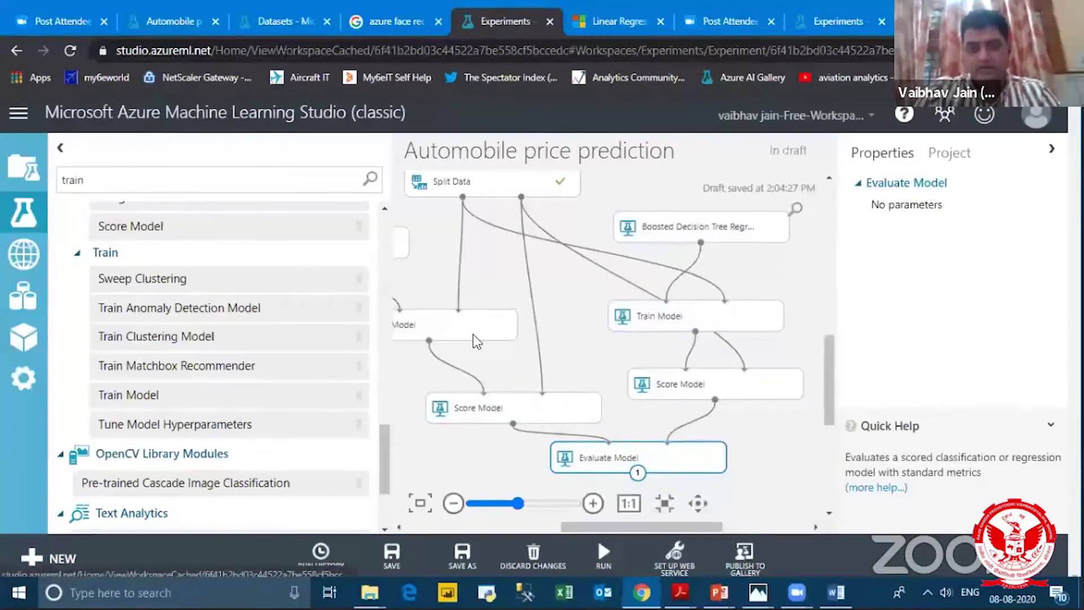
mouse_move(605, 551)
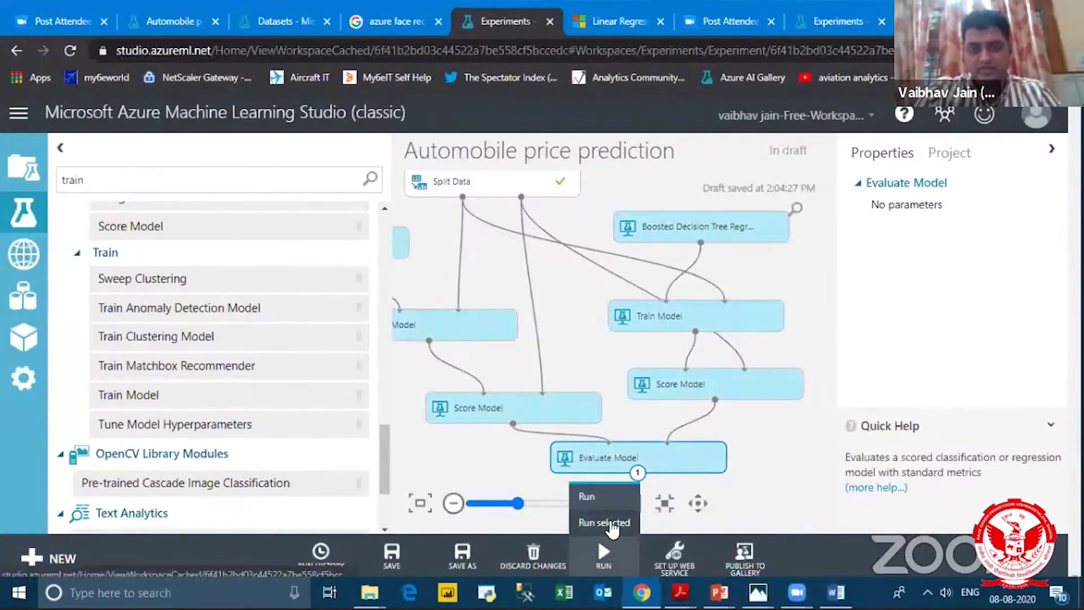
click(609, 522)
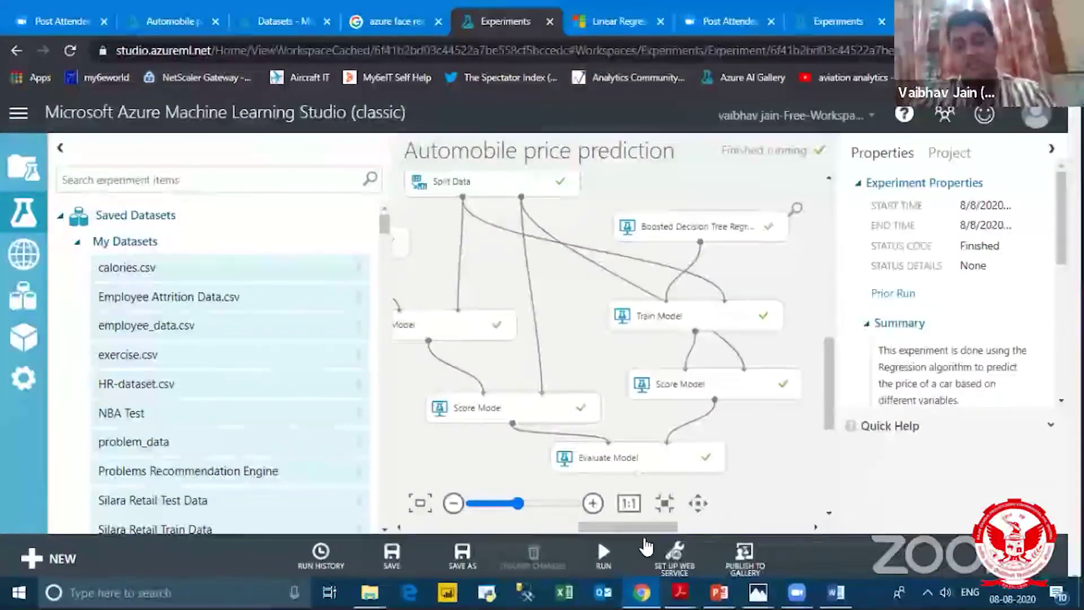
Step: Visualize the Evaluate Model results and compare the coefficient of determination of the two models
click(672, 553)
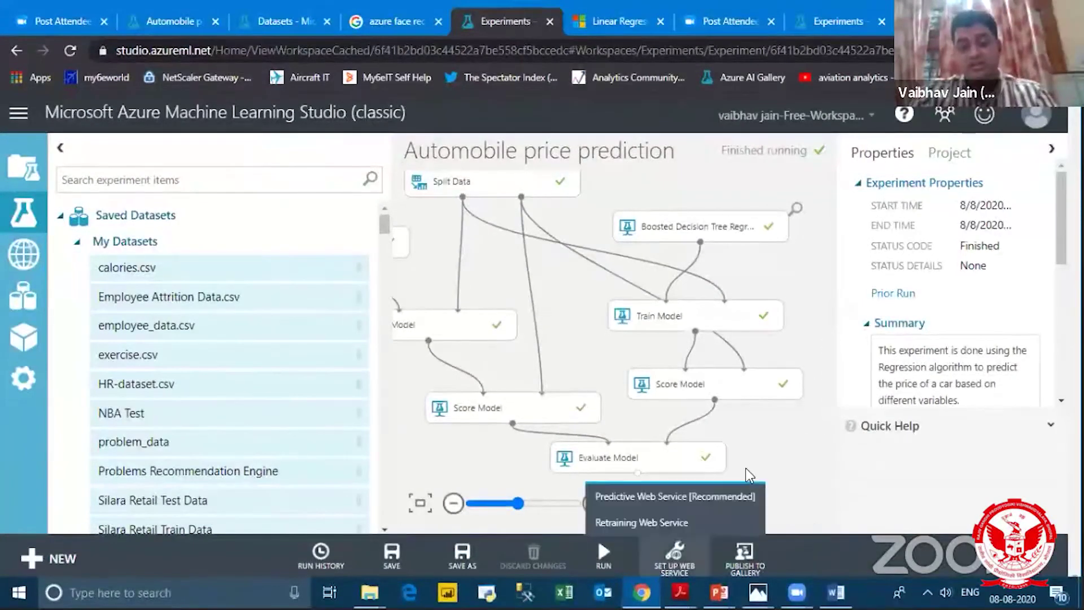
right_click(668, 467)
click(715, 384)
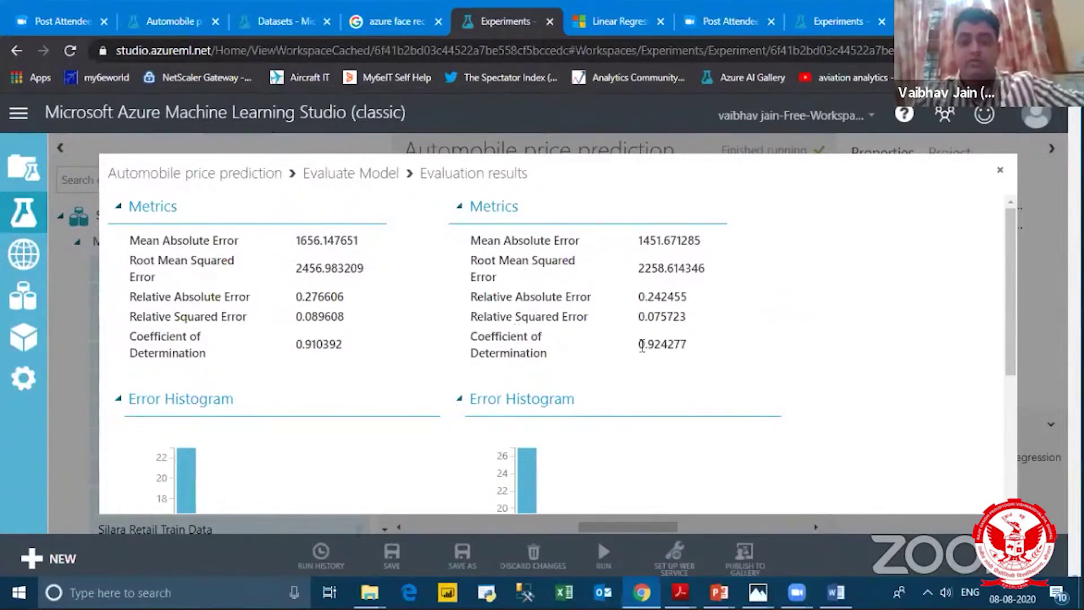
double_click(667, 342)
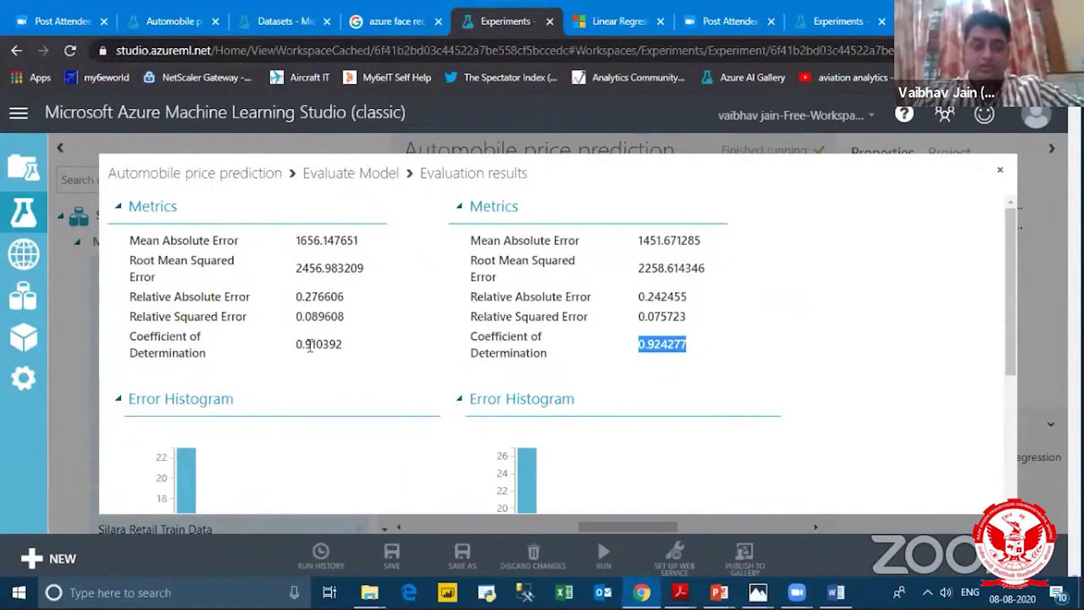
drag(305, 343, 350, 346)
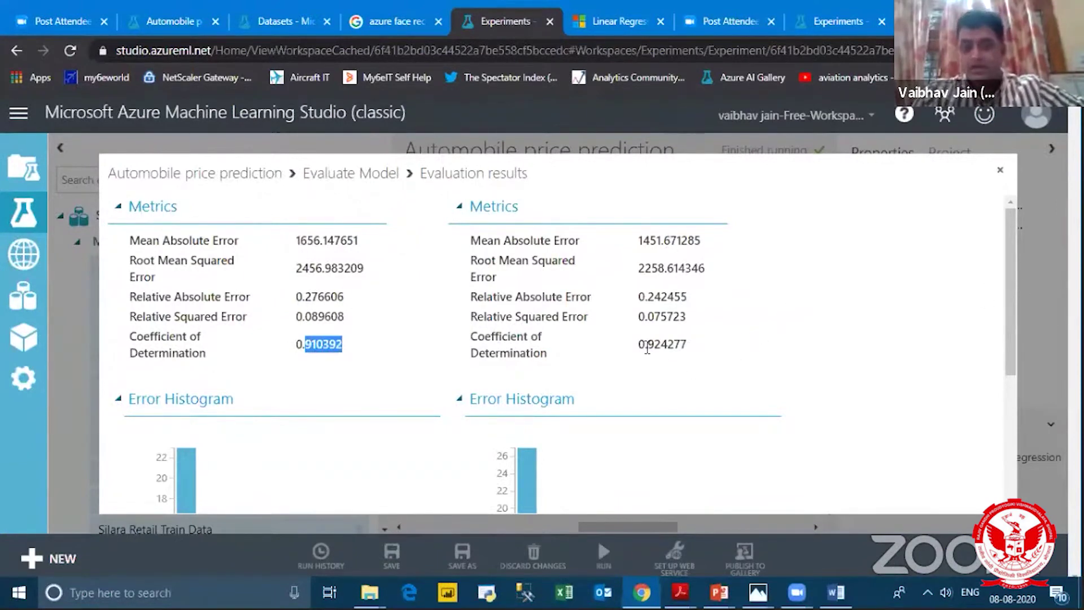
drag(639, 344, 668, 345)
drag(878, 366, 916, 335)
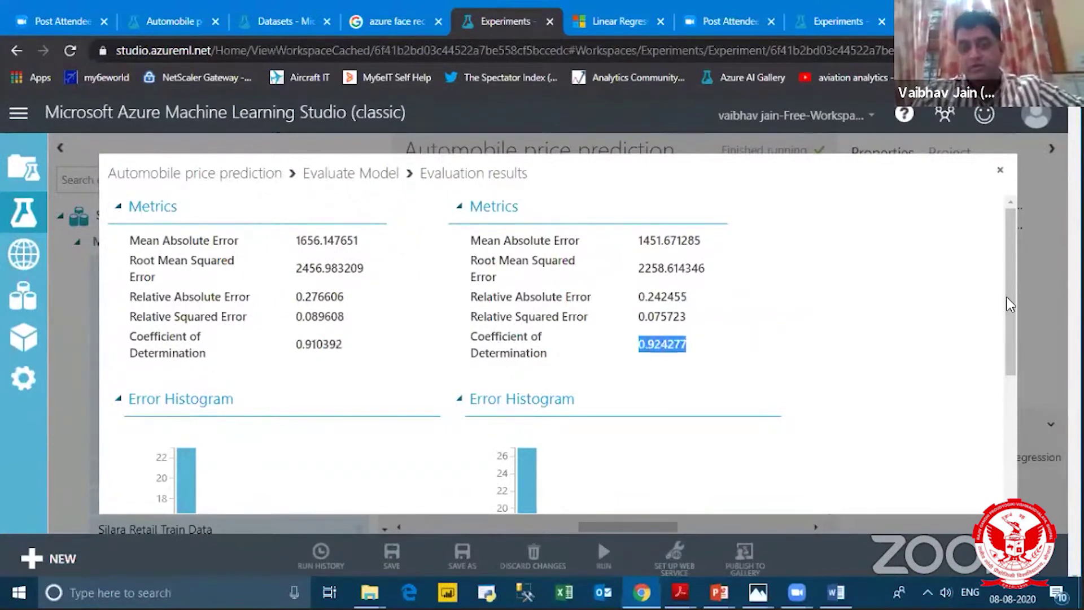
drag(1006, 296, 993, 175)
click(1001, 170)
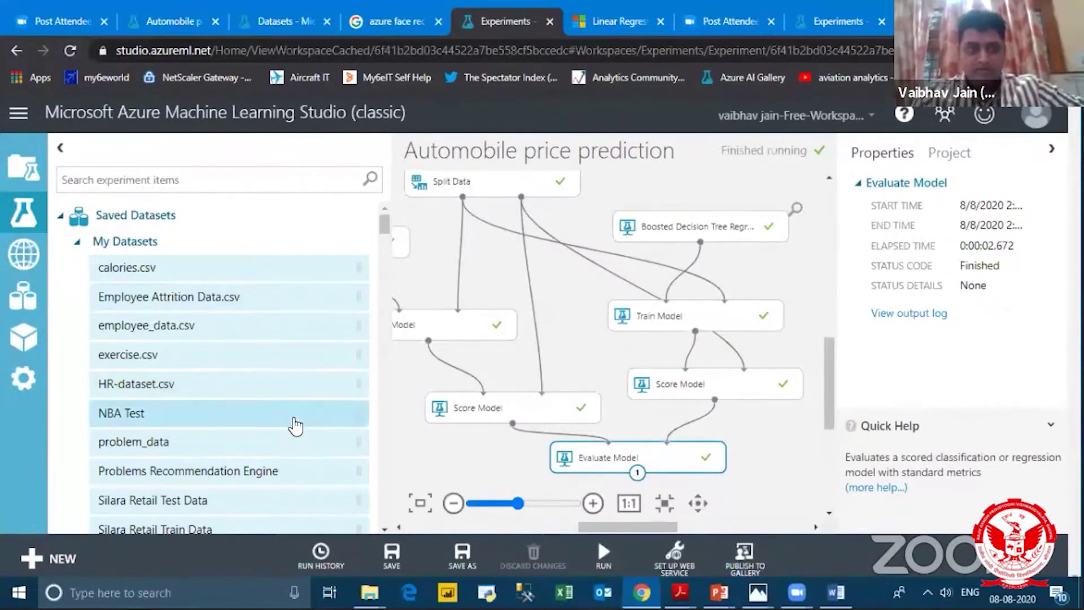
Step: Collapse the Saved Datasets and Trained Models groups, and narrow the module list to give the experiment canvas more room
scroll(290, 424, down, 3)
scroll(290, 424, up, 3)
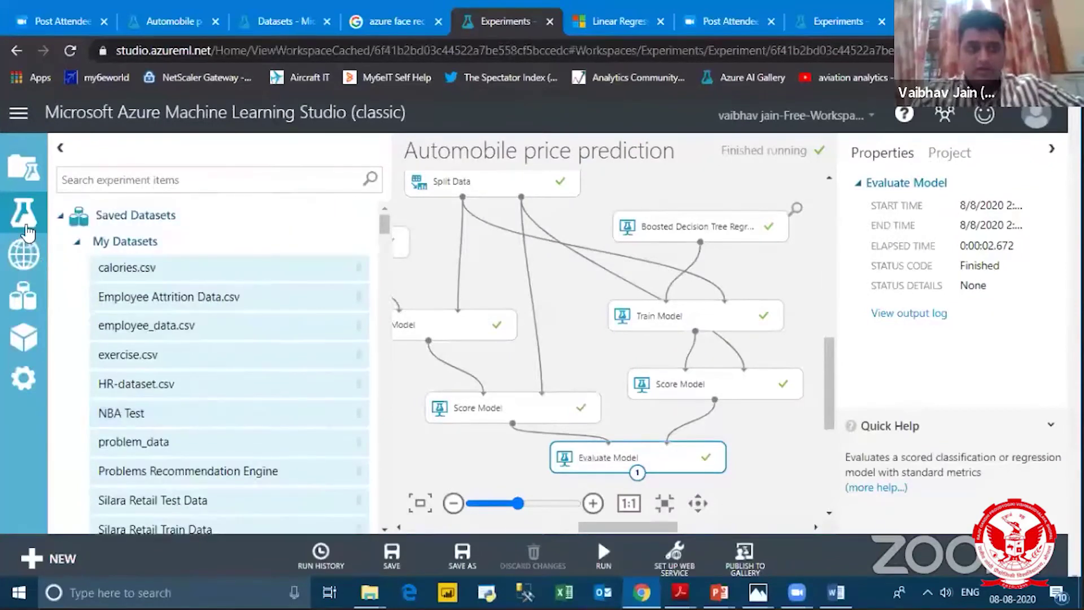
click(61, 217)
click(61, 246)
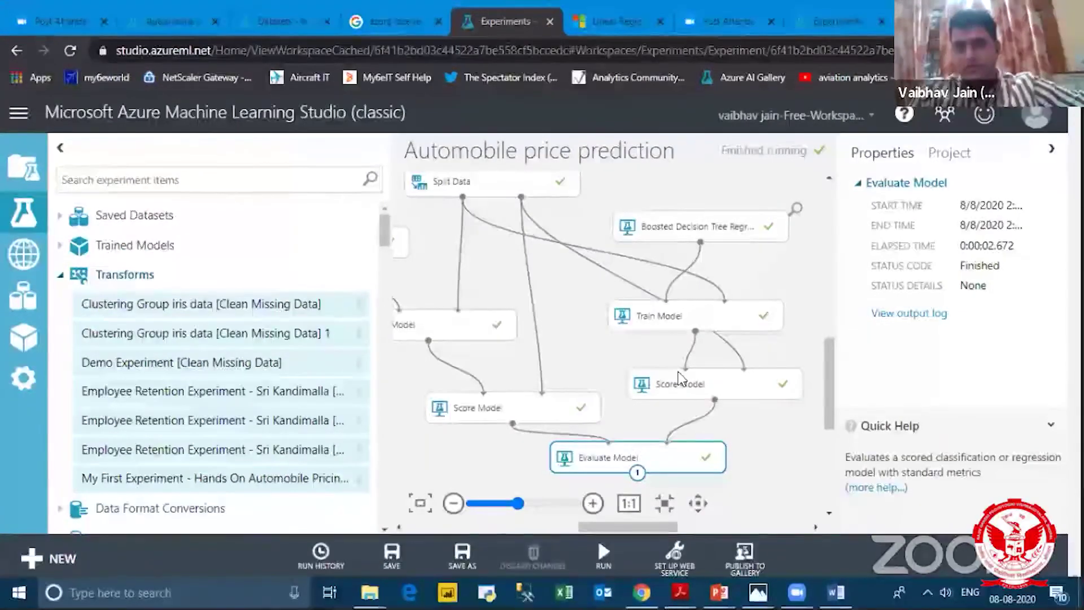
mouse_move(831, 383)
mouse_down()
mouse_move(827, 366)
mouse_move(830, 381)
mouse_up()
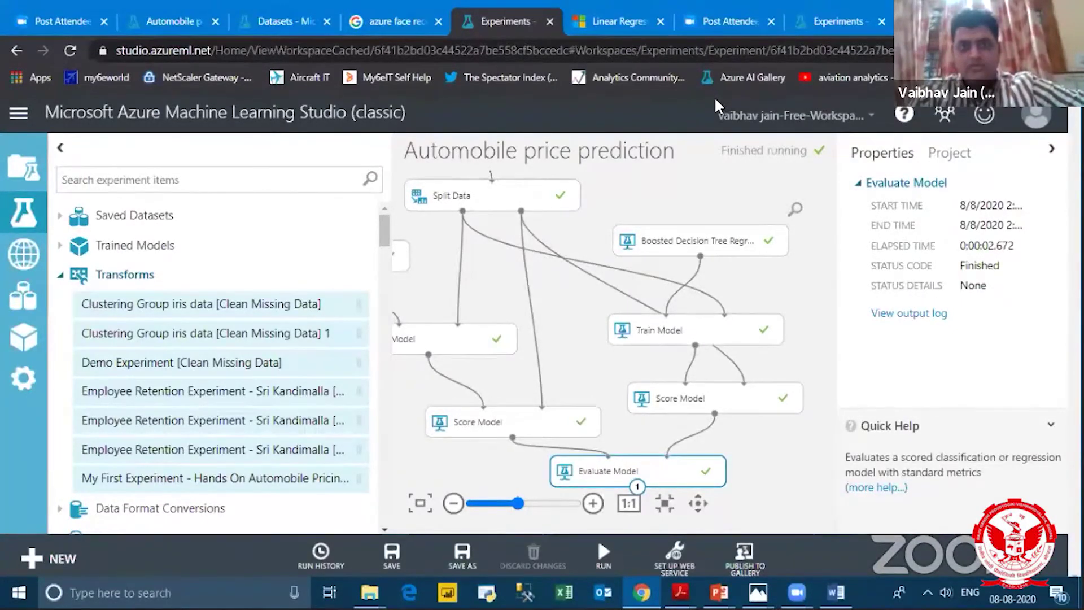
click(829, 428)
scroll(829, 428, up, 1)
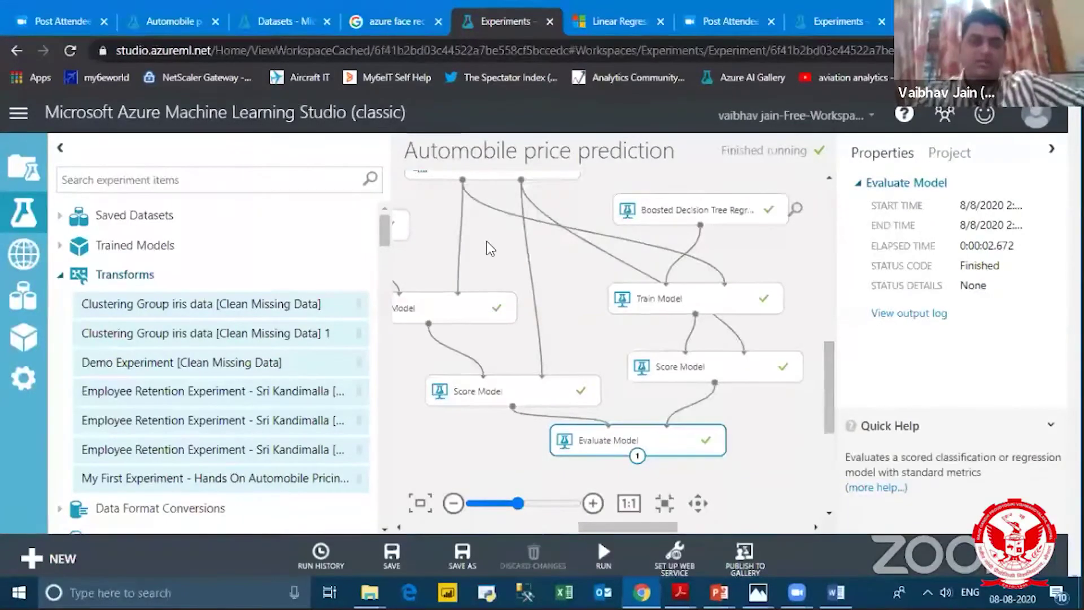
drag(388, 260, 249, 236)
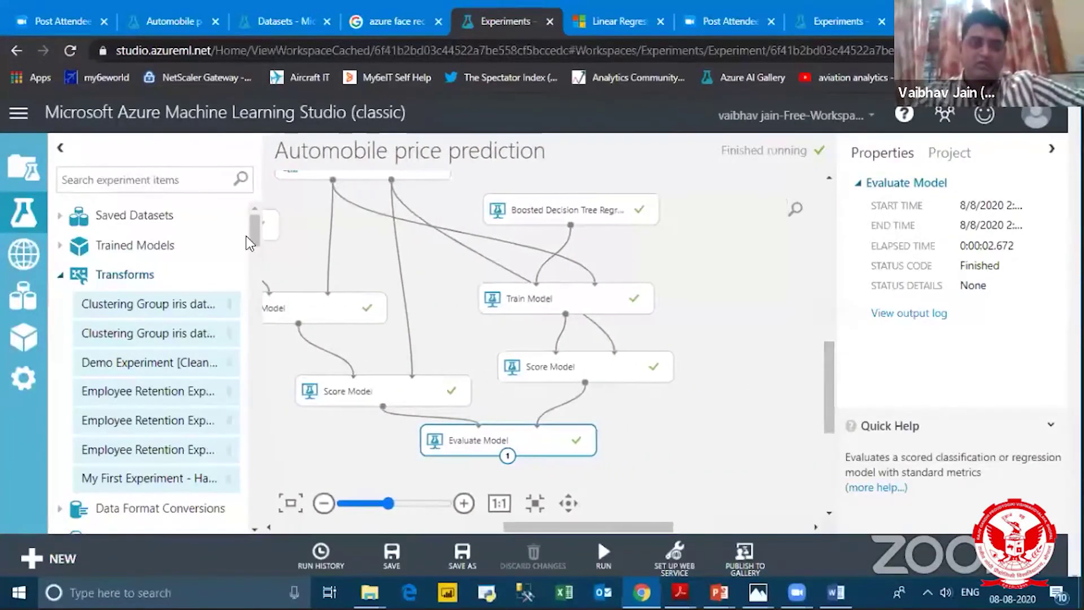
drag(541, 524, 490, 527)
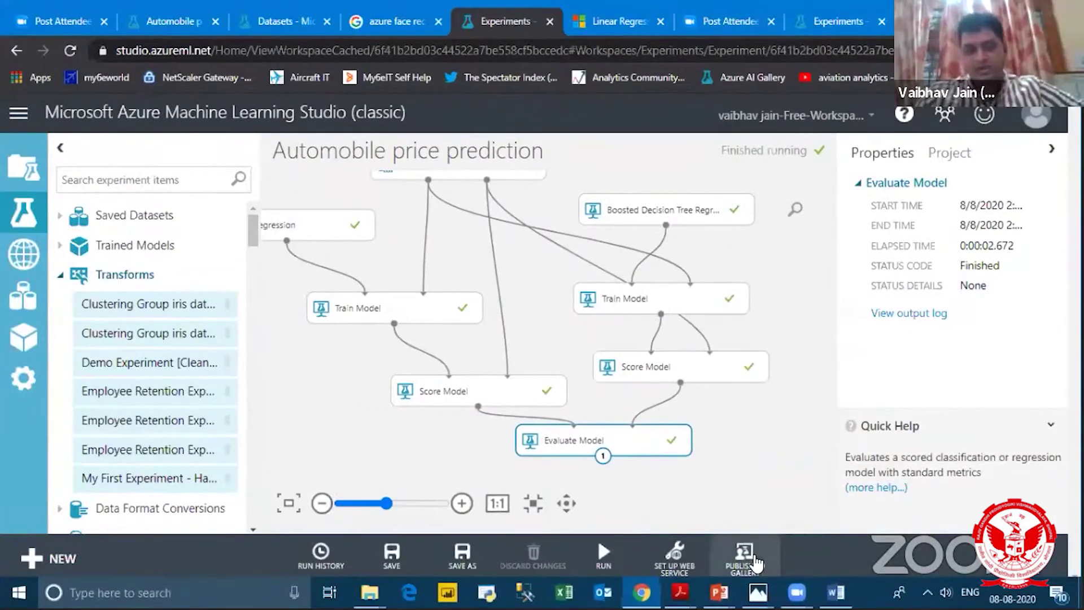
Step: Look at the web service setup options and review the experiment's flow from the raw automobile data to Evaluate Model
click(681, 565)
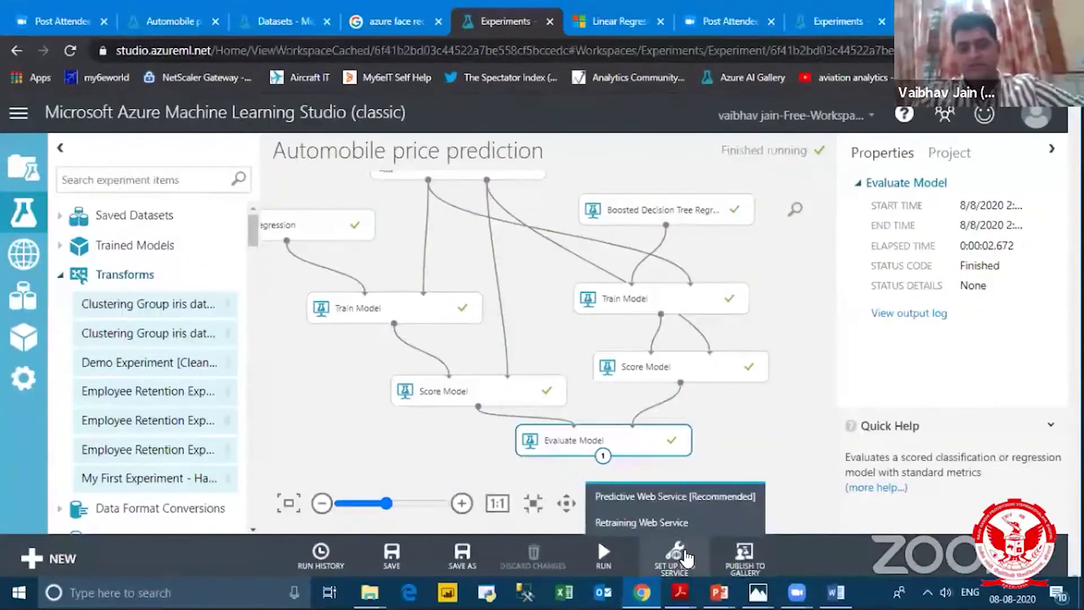
drag(831, 400, 845, 327)
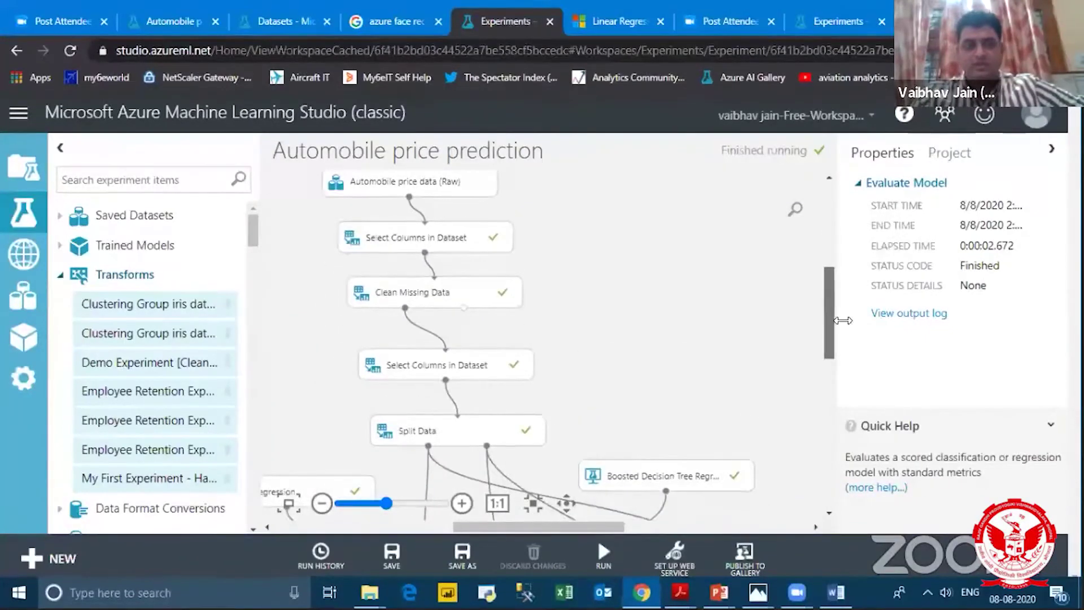
drag(556, 529, 527, 532)
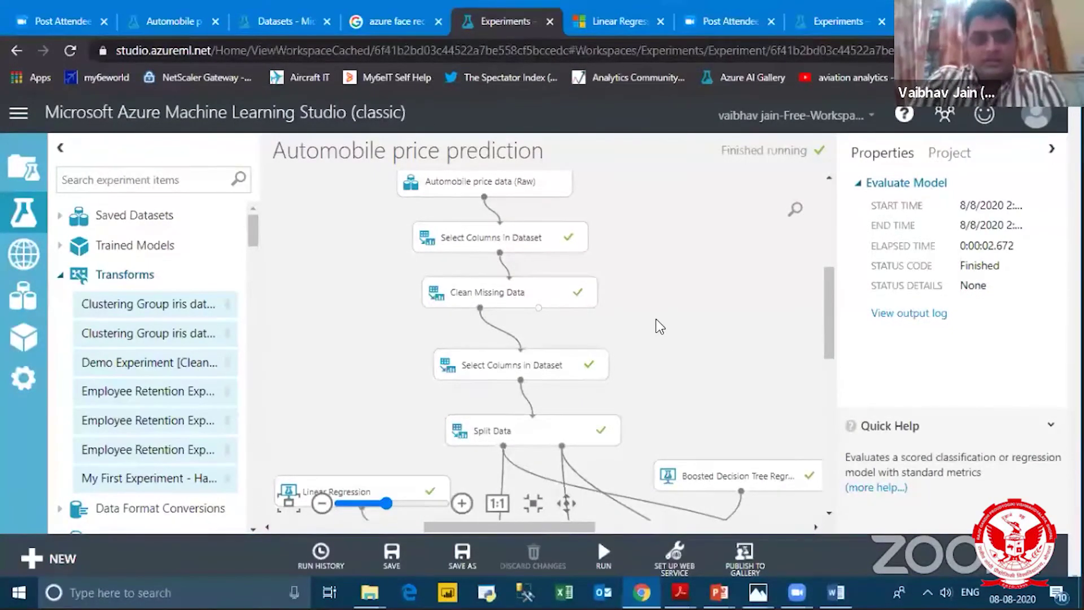
scroll(659, 327, down, 3)
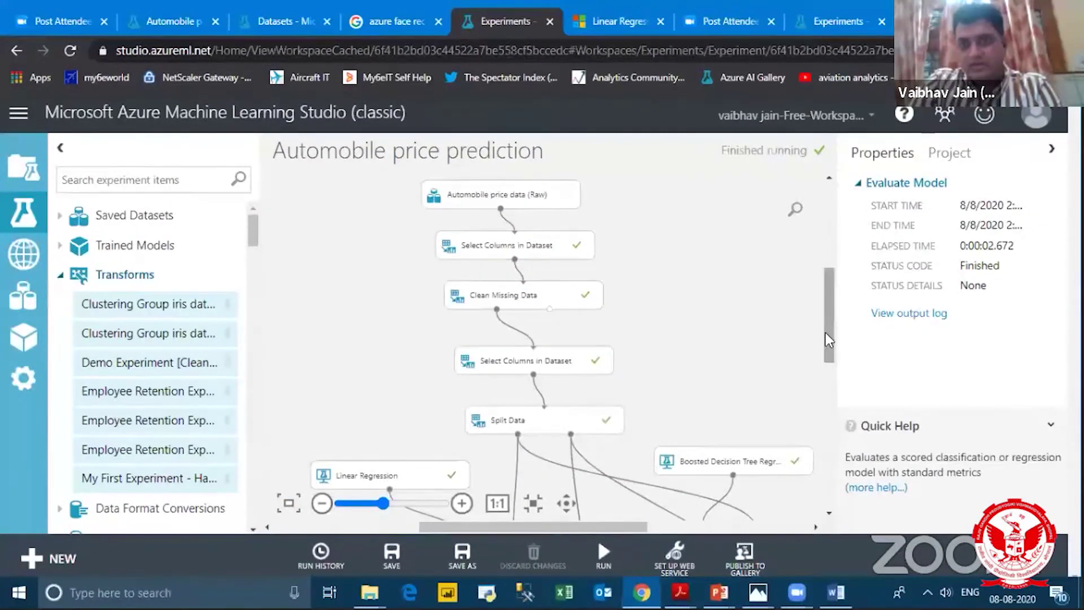
drag(826, 333, 826, 307)
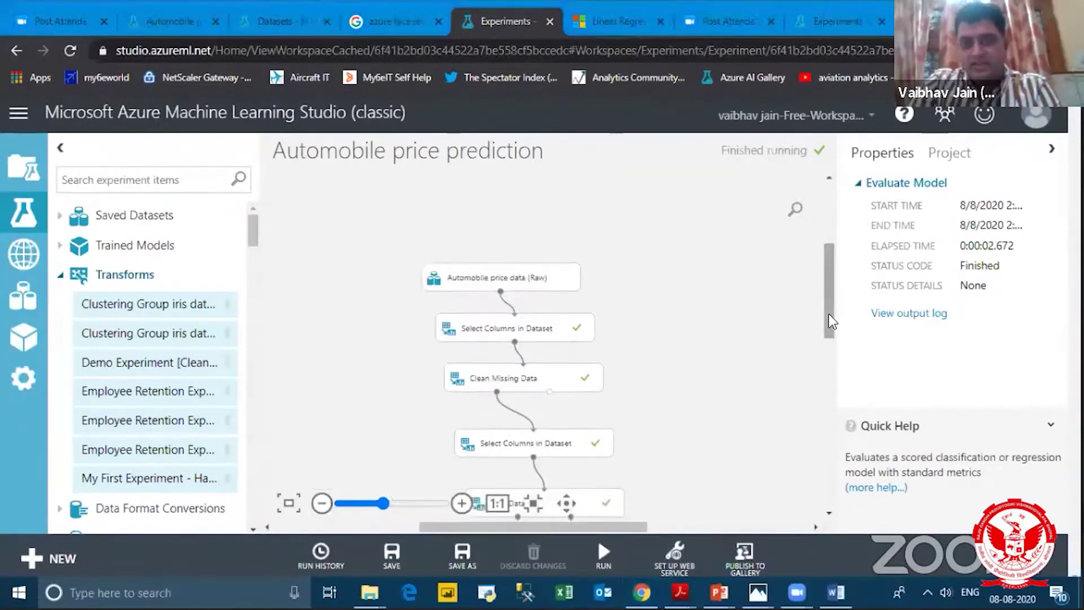
drag(828, 313, 825, 395)
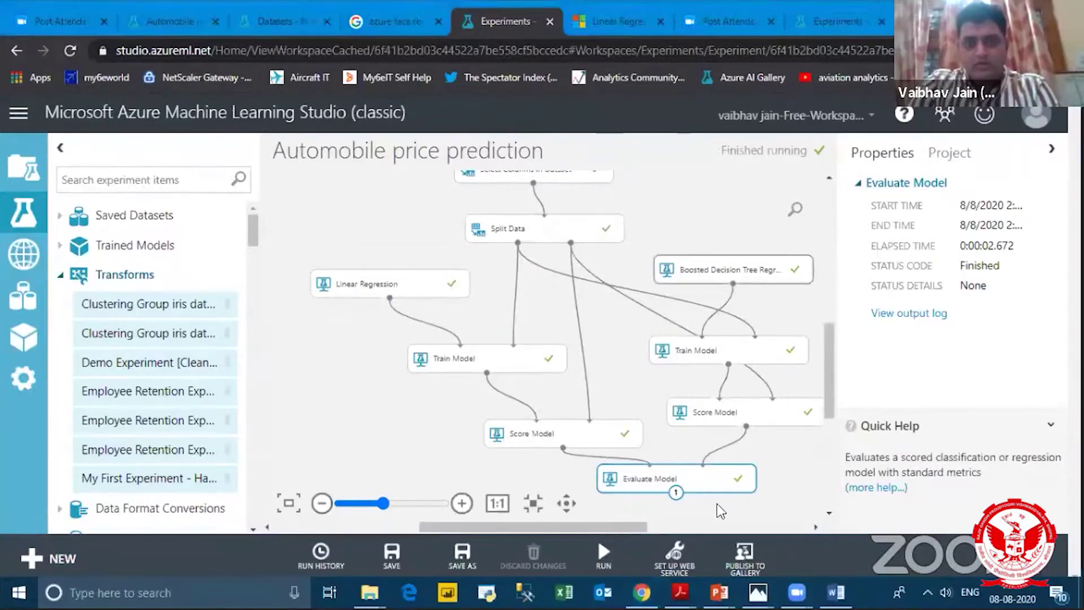
scroll(838, 392, up, 2)
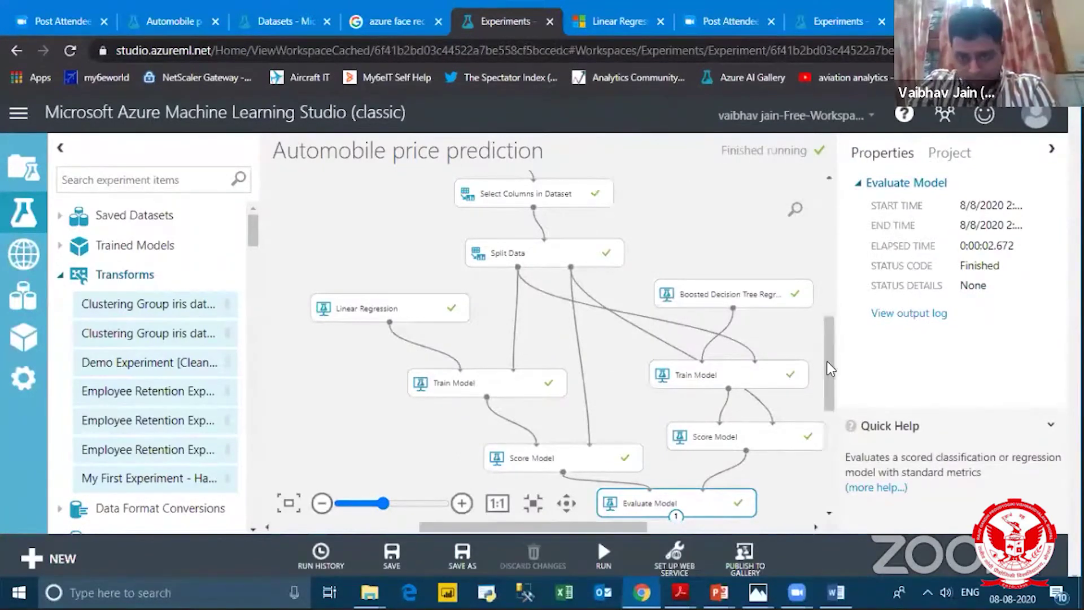
scroll(828, 369, down, 2)
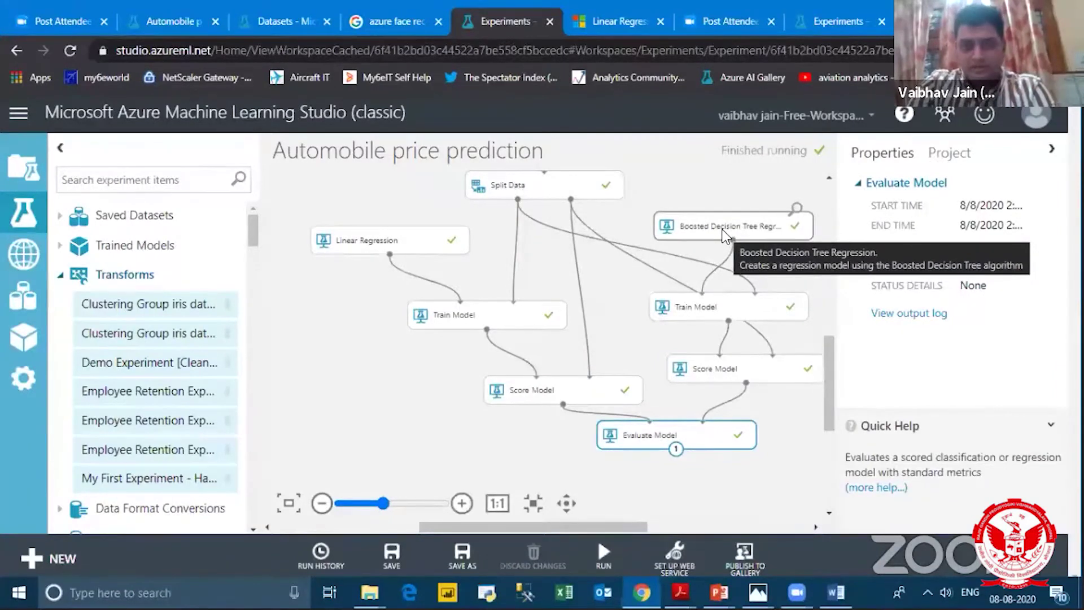
Step: Delete the linear regression branch: the Linear Regression module and its Train Model and Score Model
click(403, 246)
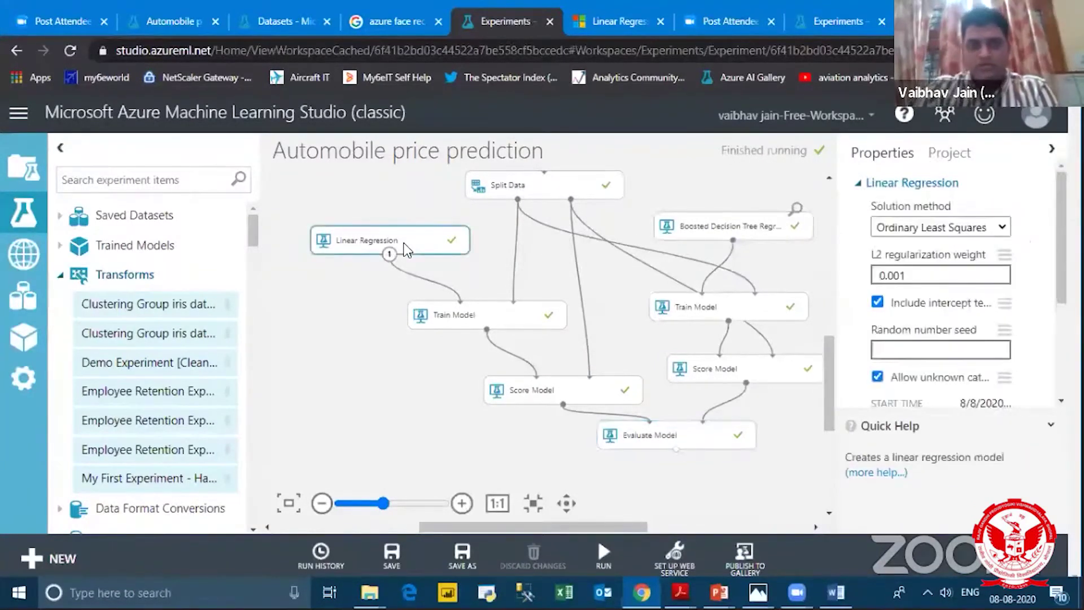
key(Delete)
click(455, 317)
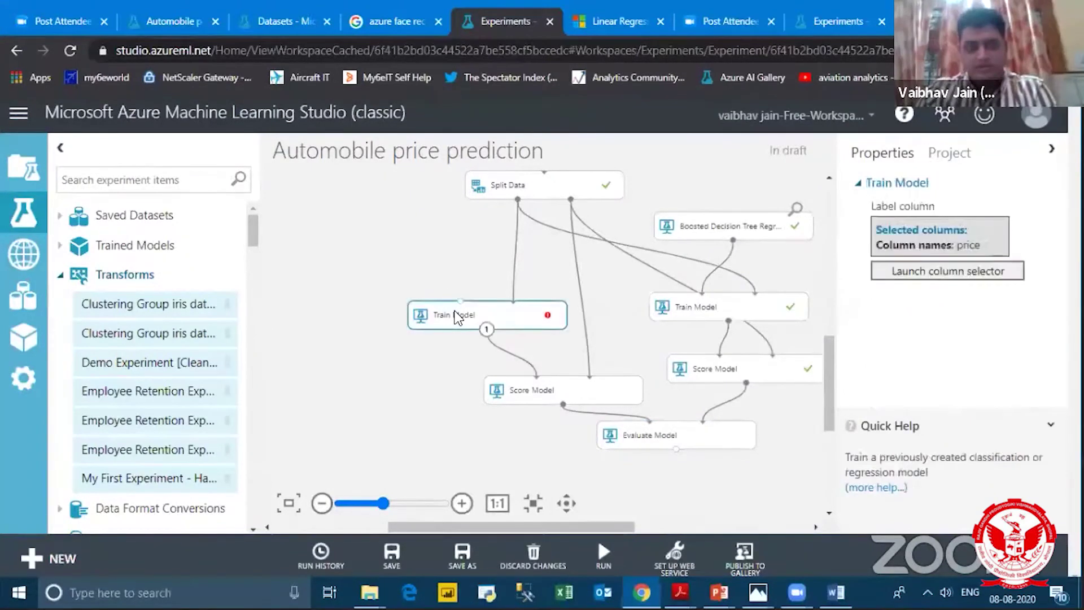
key(Delete)
click(591, 399)
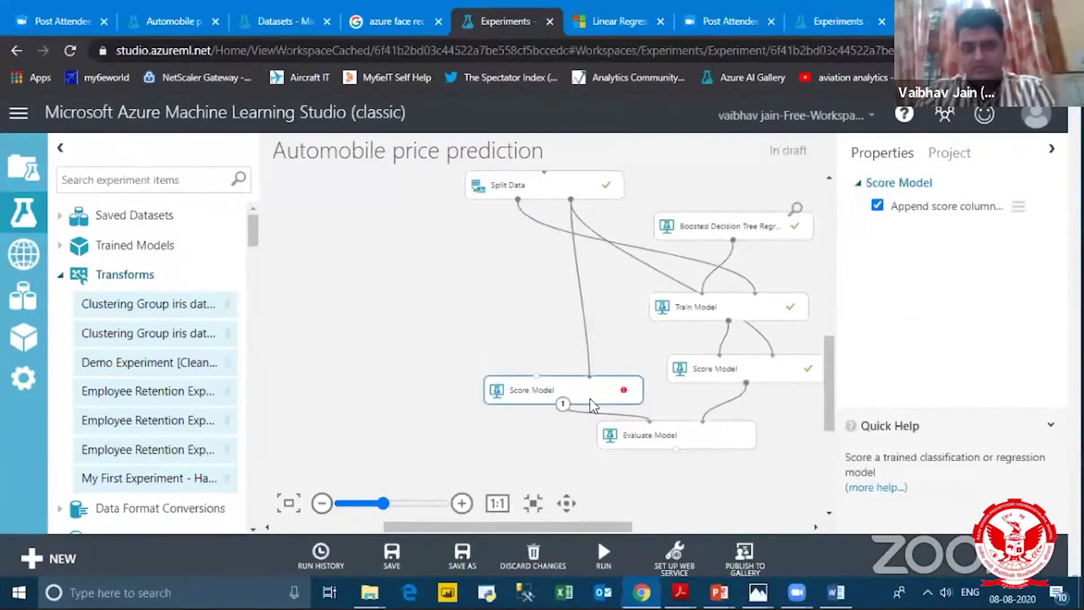
key(Delete)
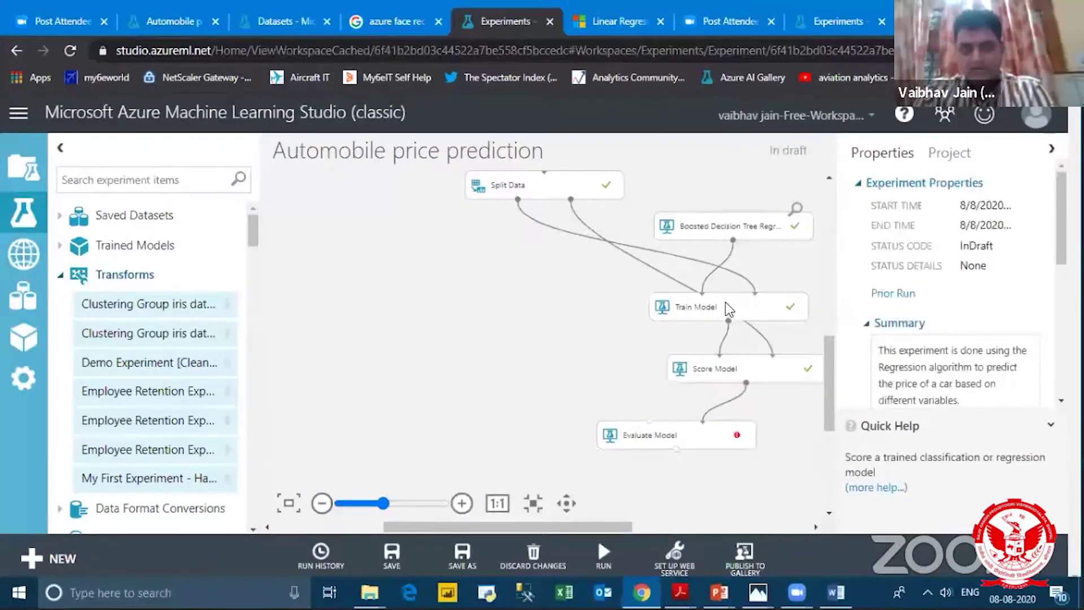
Step: Move Train Model, Boosted Decision Tree Regression, Score Model and Evaluate Model into the space vacated by the deleted branch
drag(728, 310, 489, 314)
drag(678, 226, 381, 240)
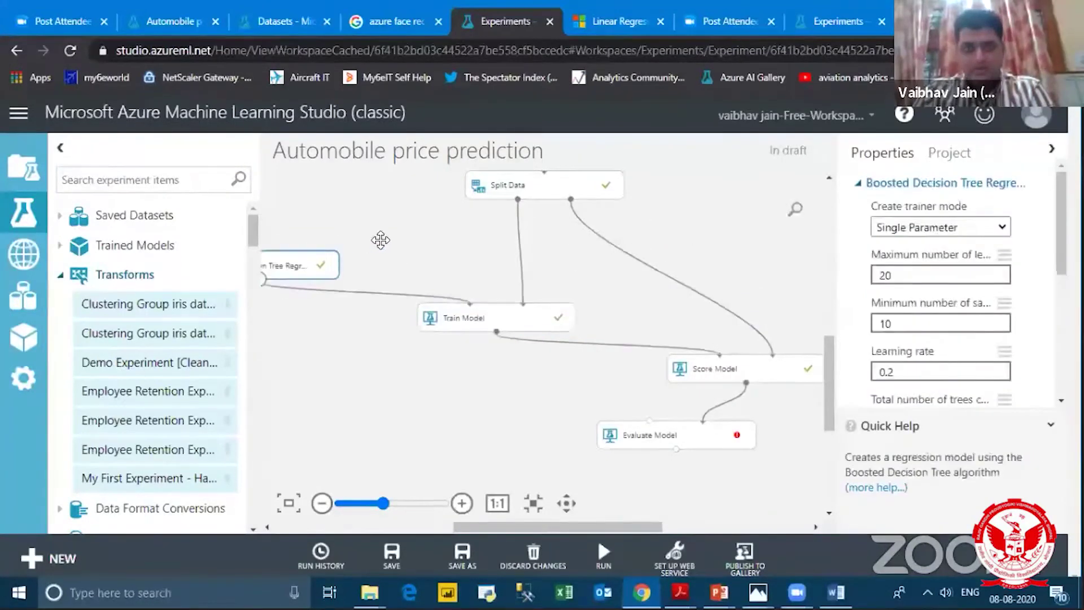
drag(722, 372, 550, 387)
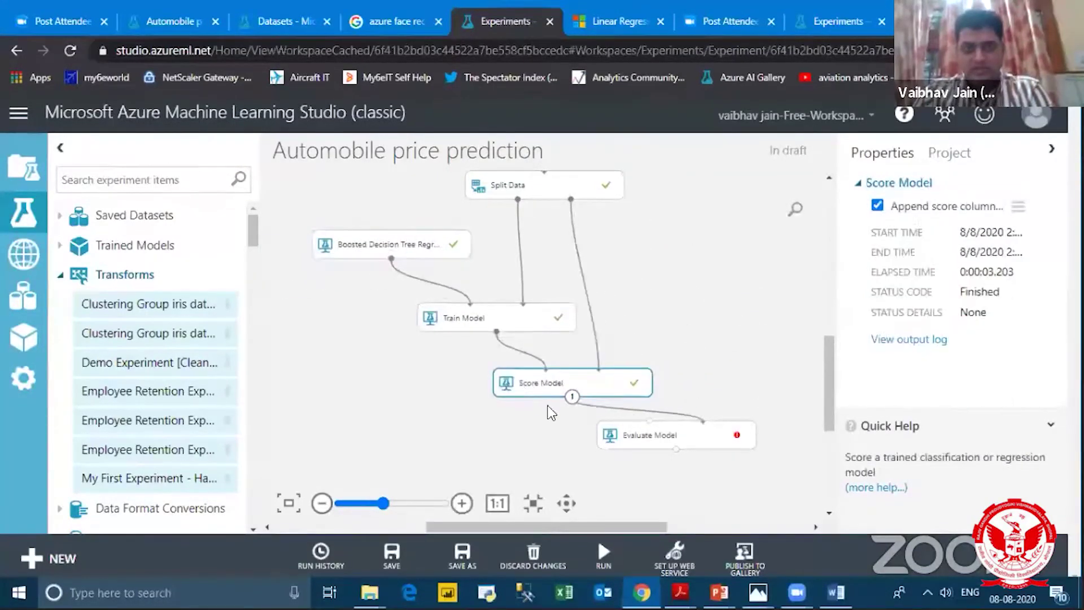
drag(735, 444, 668, 457)
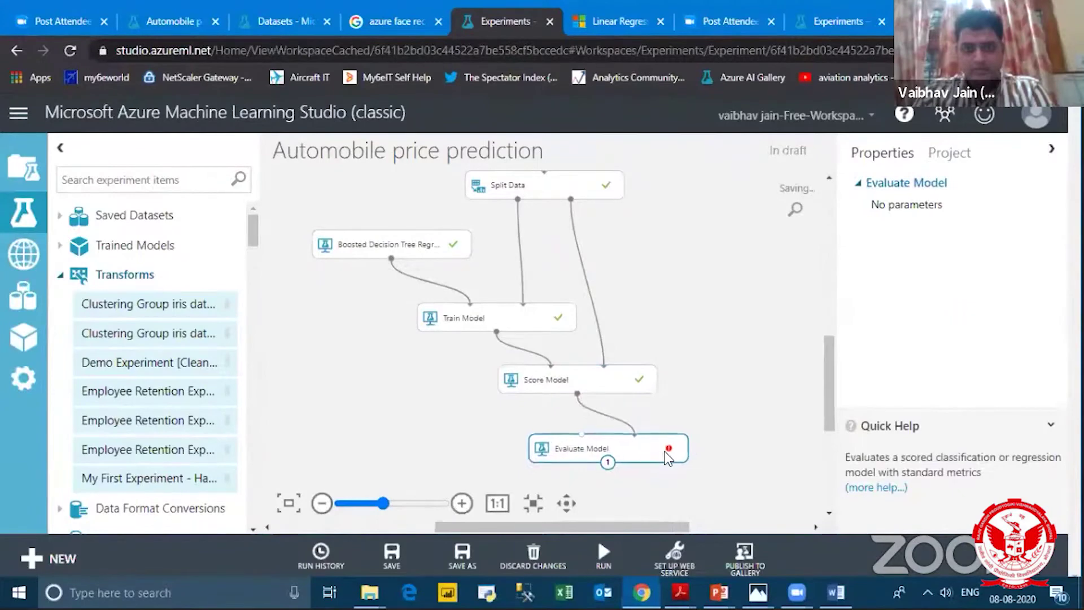
Step: Reconnect Score Model to the first input of Evaluate Model, and run the selected Evaluate Model
click(623, 419)
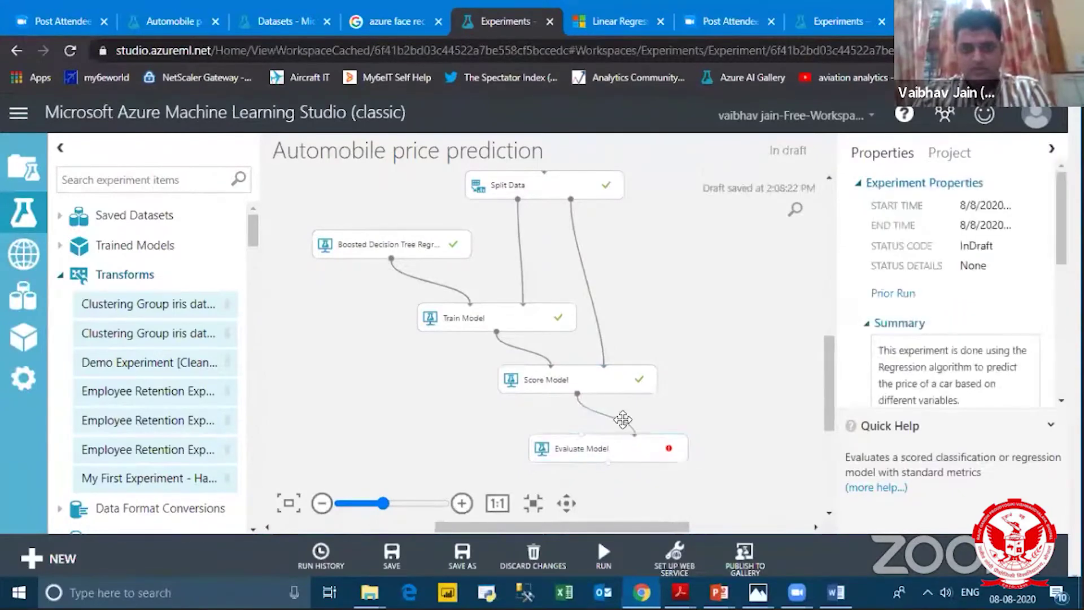
mouse_move(624, 422)
mouse_down()
mouse_move(568, 406)
mouse_move(581, 402)
mouse_move(581, 439)
mouse_move(609, 429)
mouse_up()
click(602, 556)
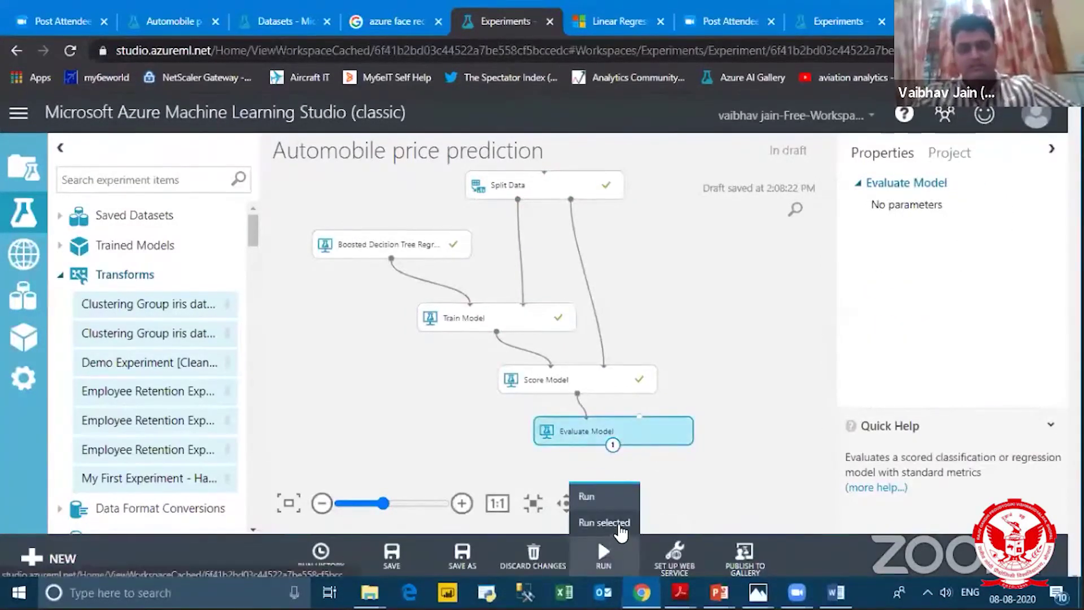
click(619, 521)
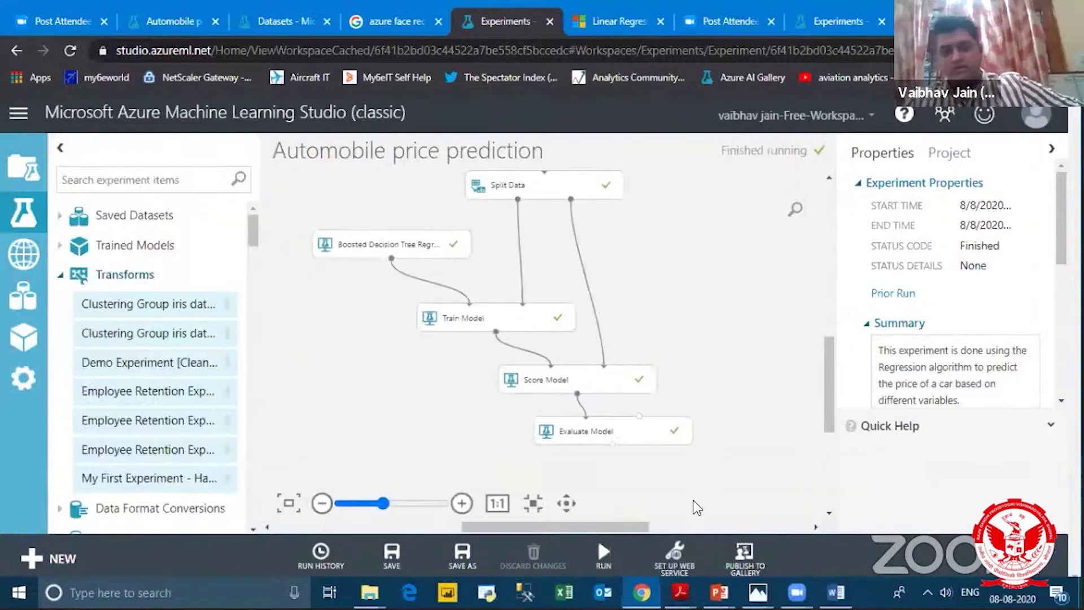
Step: Set up a Predictive Web Service from the trained boosted decision tree experiment
click(676, 560)
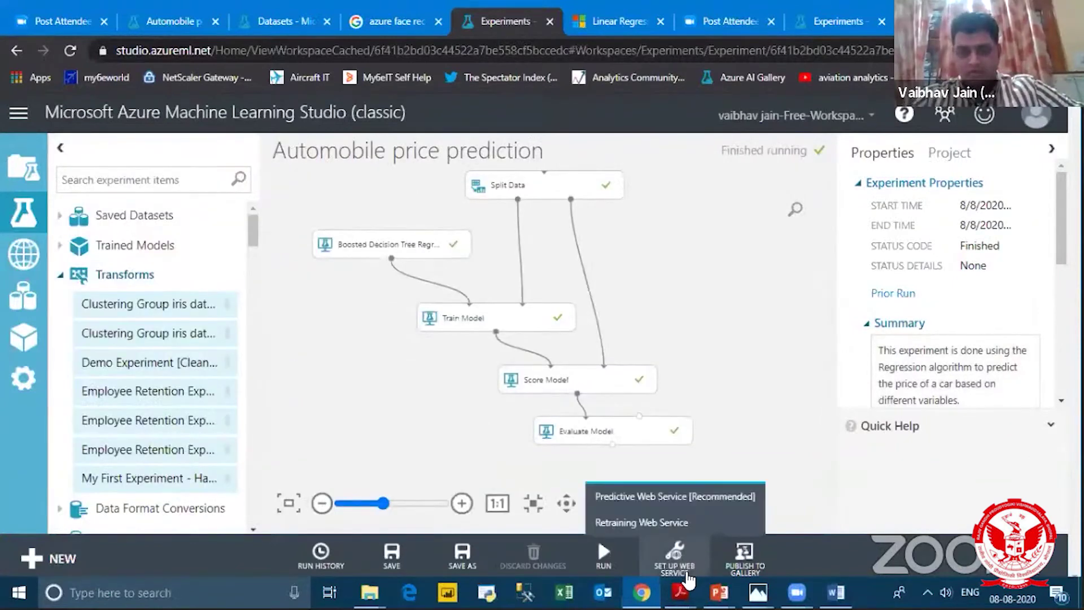
click(661, 497)
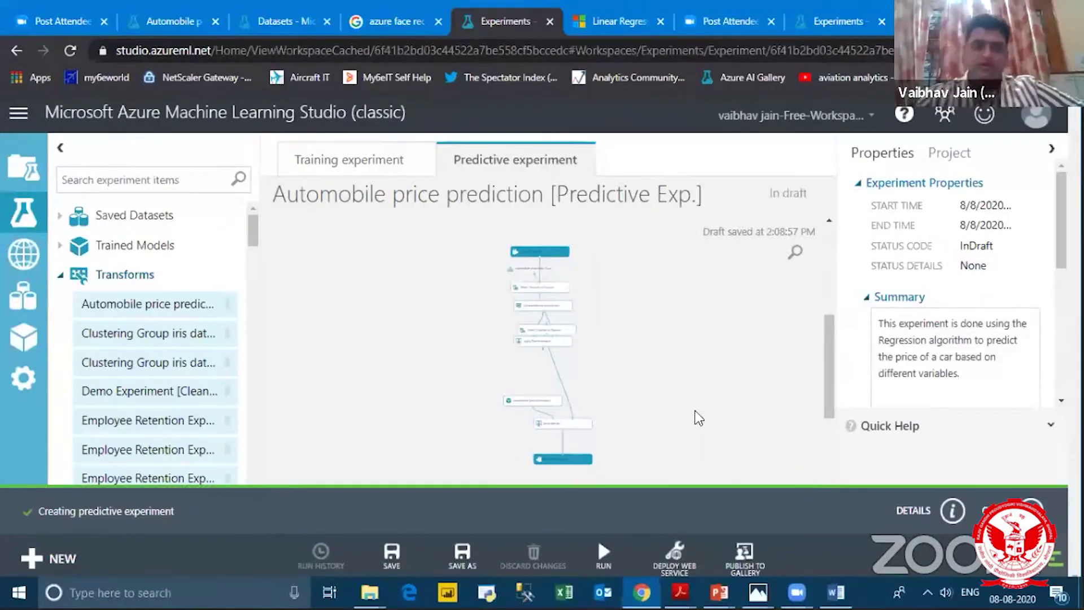
Step: Review the training experiment and the details of the predictive experiment's creation, and return to the predictive experiment
click(368, 165)
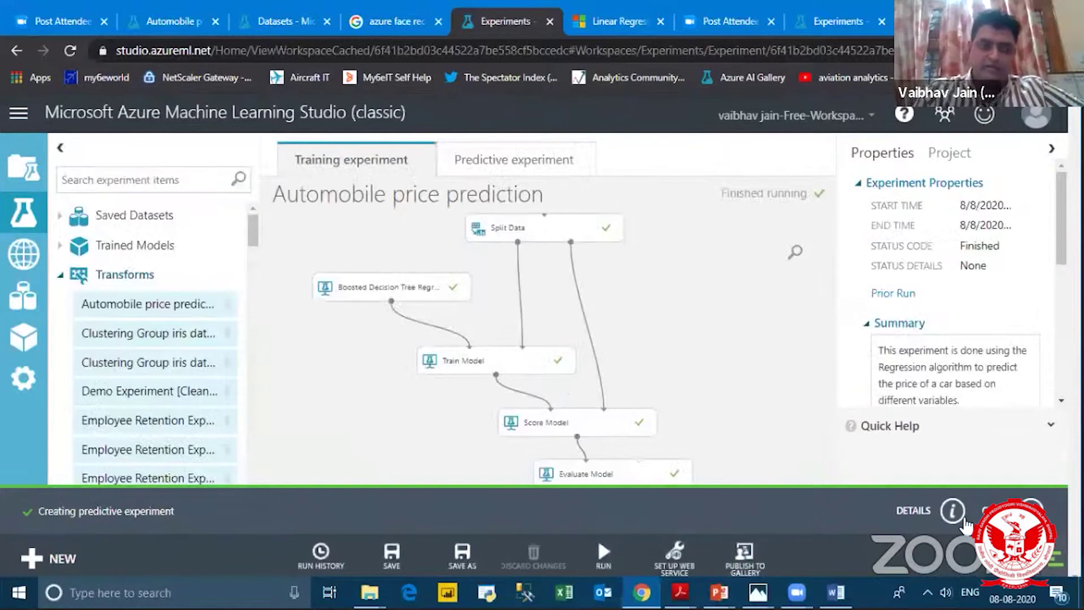
click(928, 512)
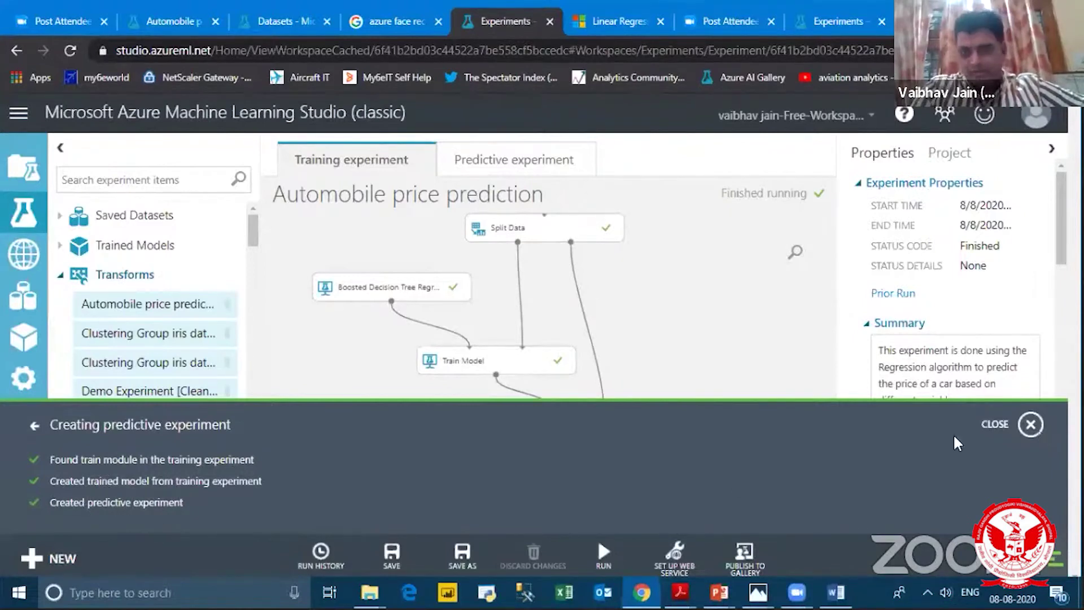
click(1030, 424)
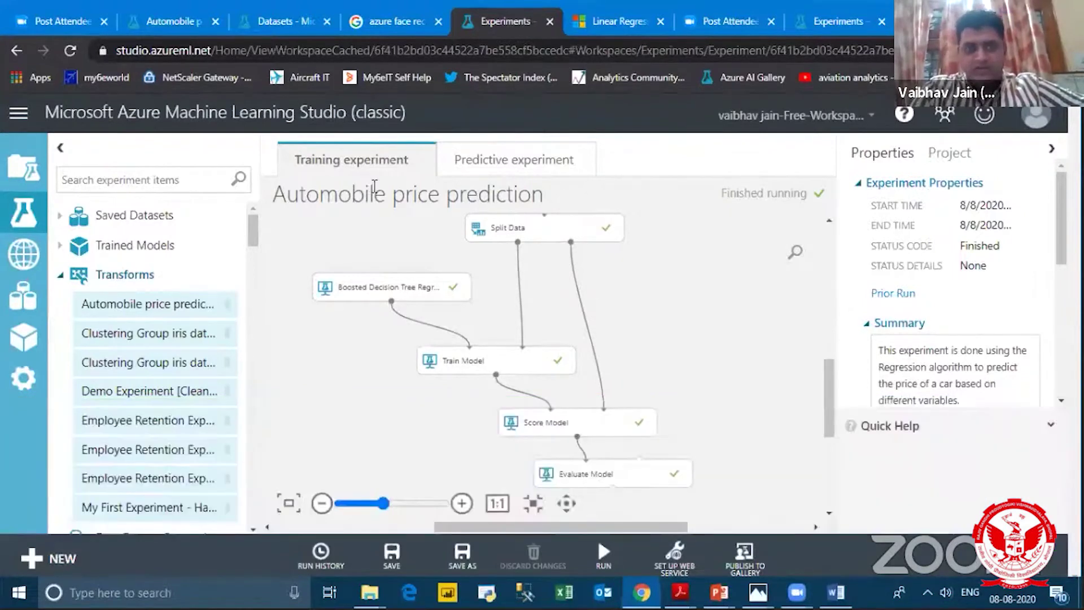
click(510, 163)
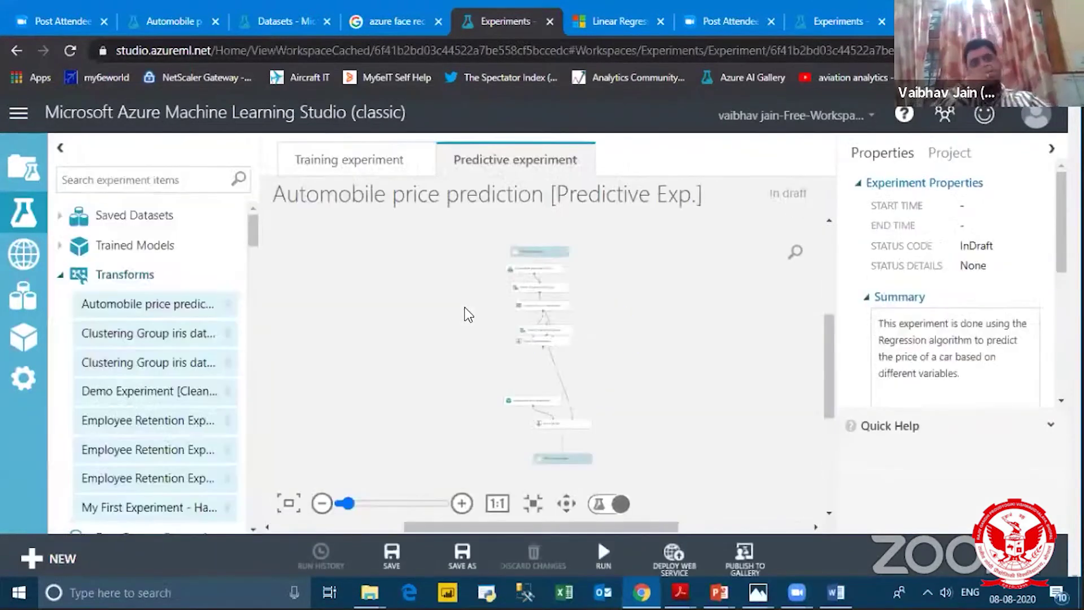
Step: Examine the predictive experiment's flow from Web service input through the data preparation modules and Score Model to Web service output
key(ctrl+plus)
key(ctrl+plus)
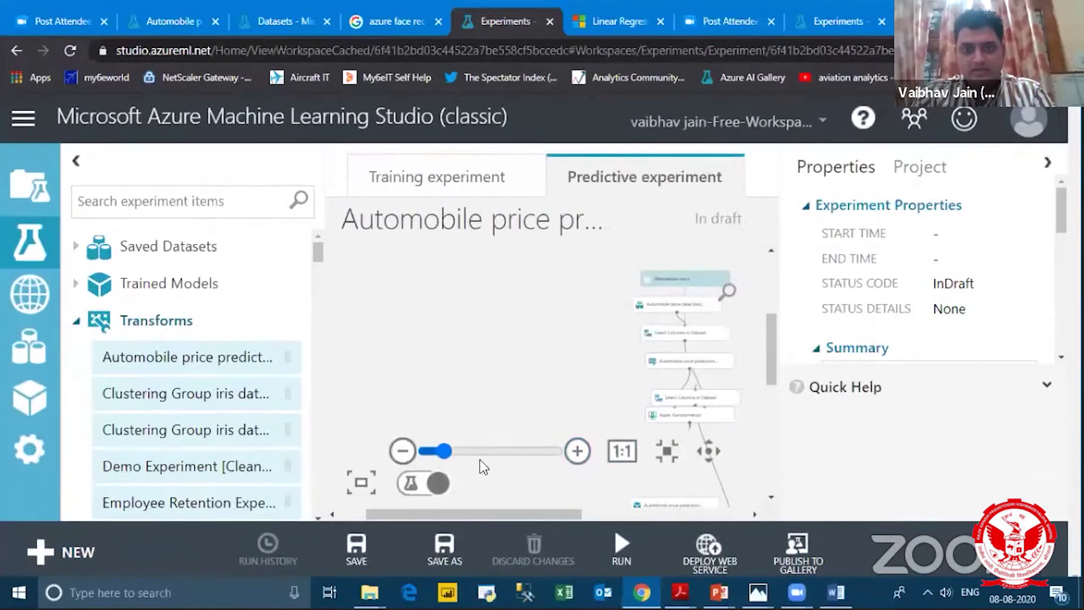
click(576, 450)
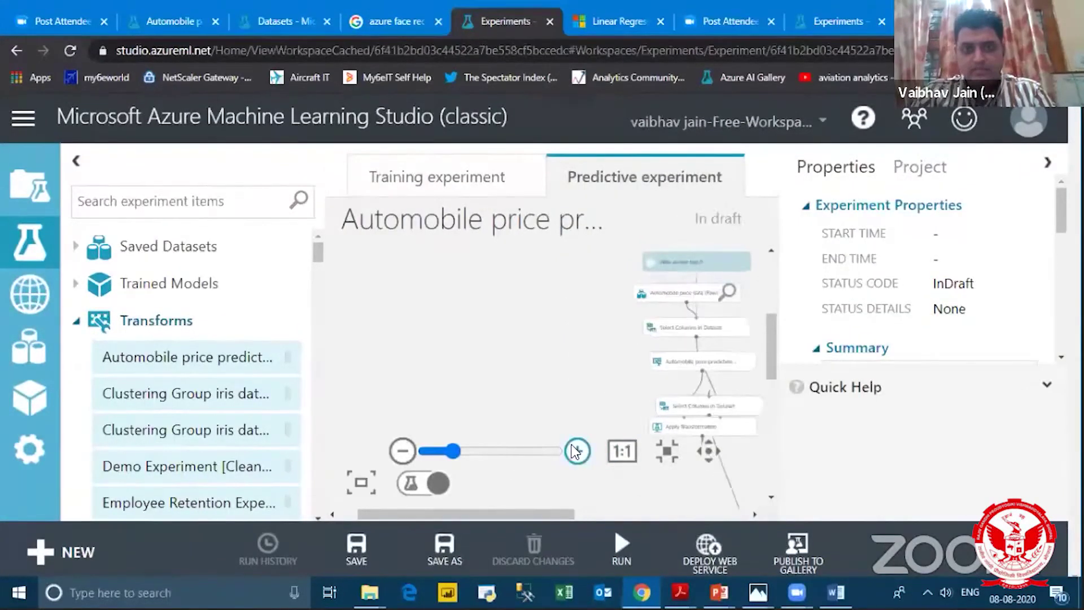
click(576, 450)
click(576, 451)
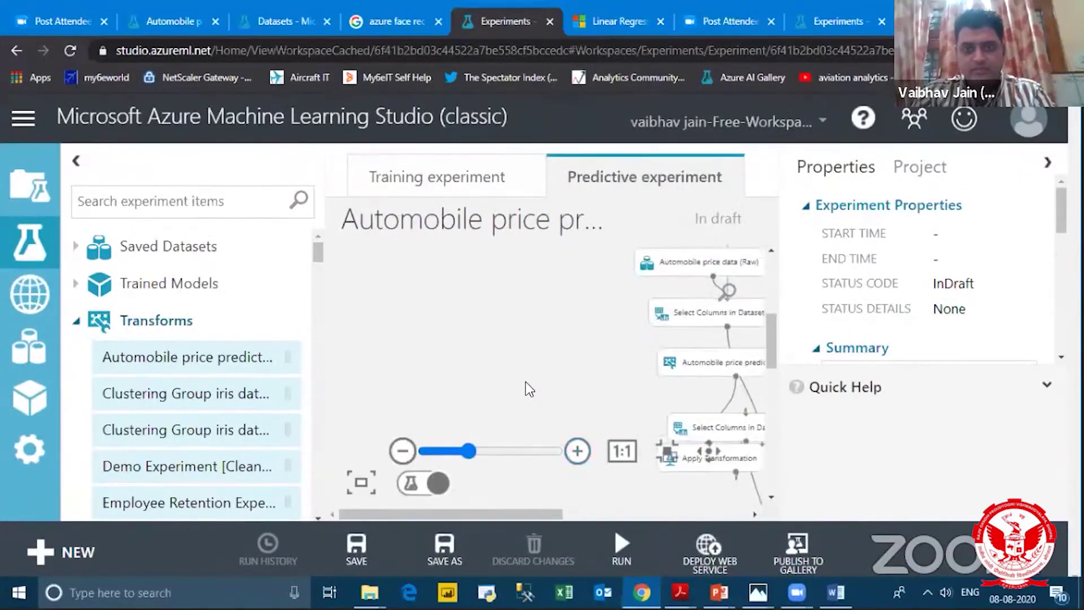
key(ctrl+minus)
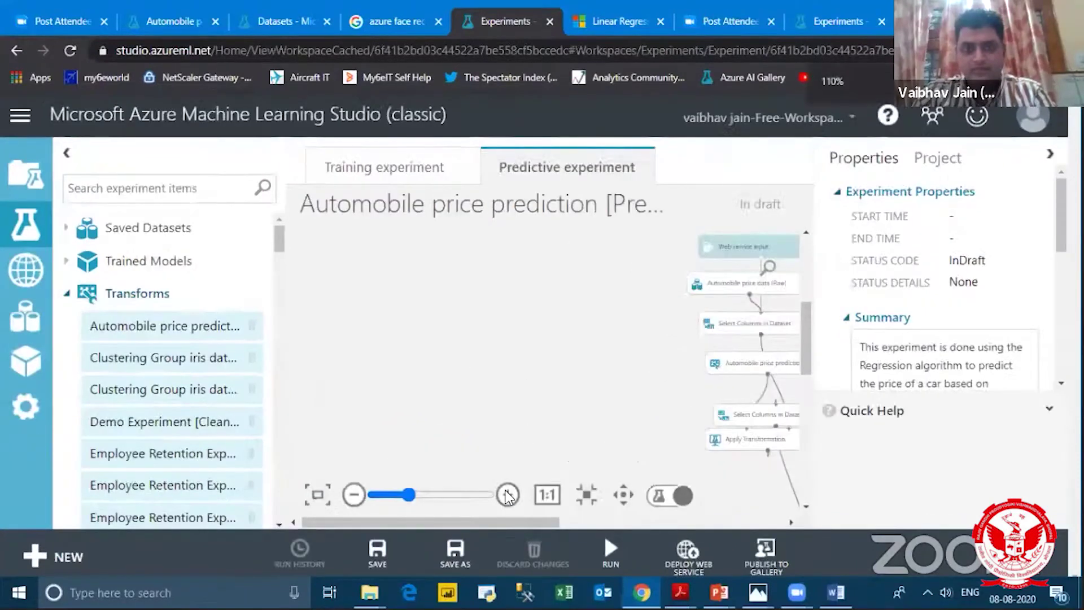
click(508, 495)
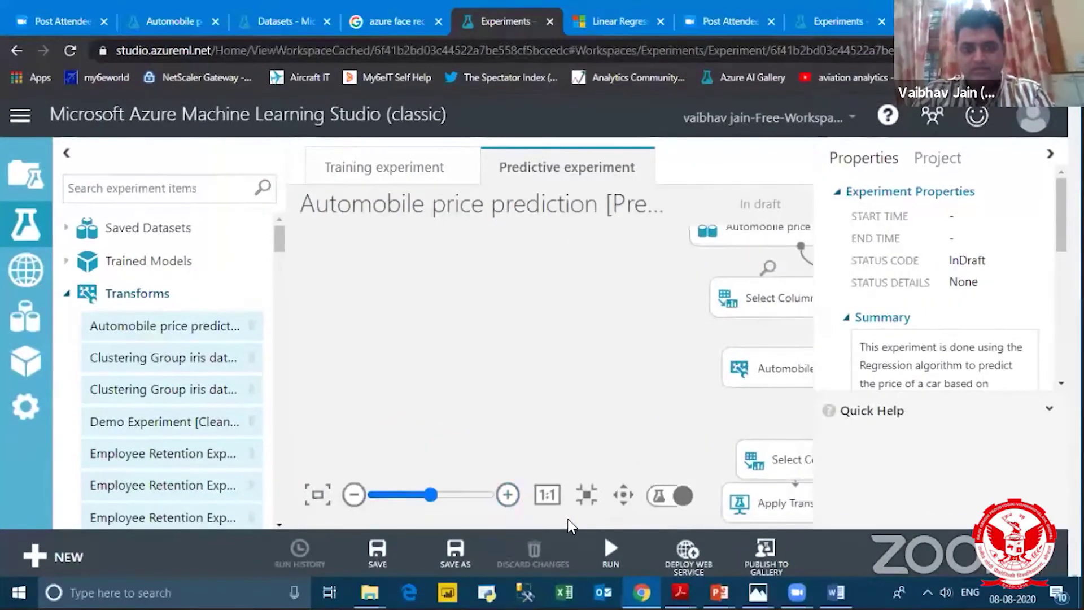
drag(571, 524, 666, 524)
drag(804, 308, 805, 280)
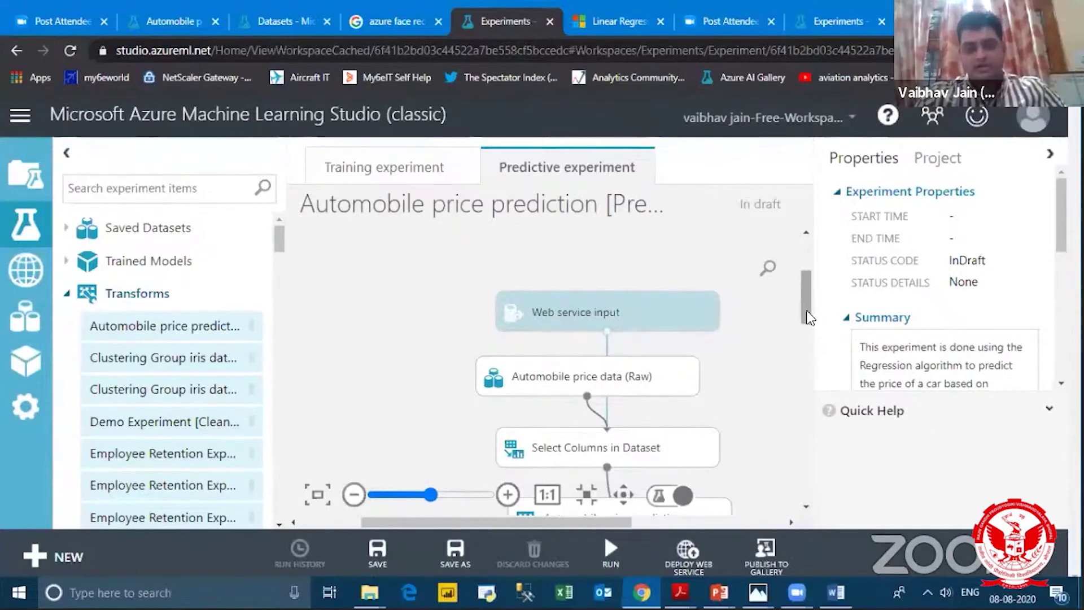
drag(807, 316, 821, 468)
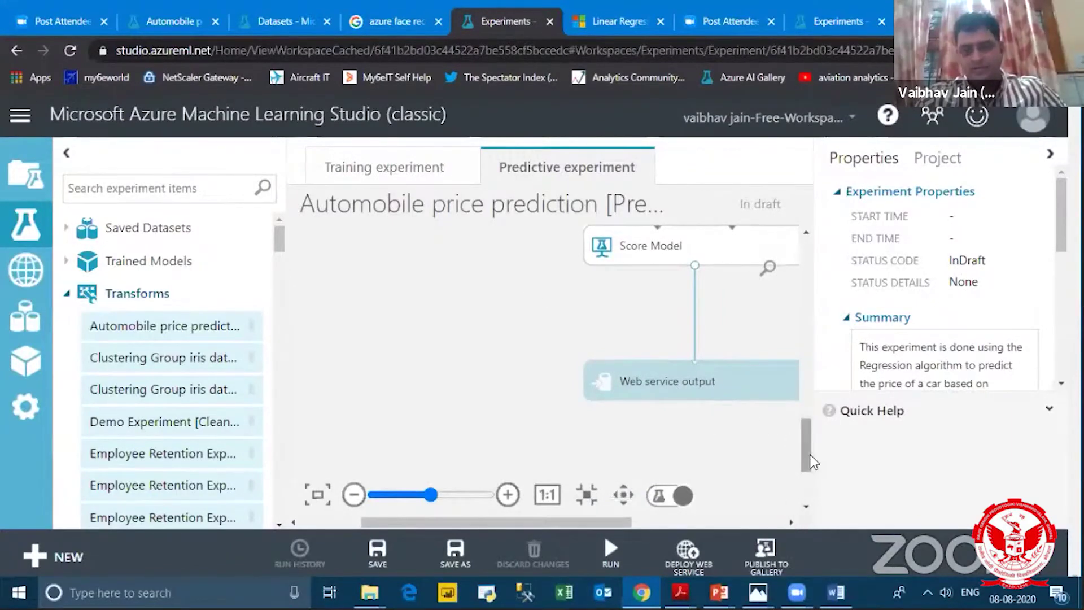
drag(812, 461, 816, 266)
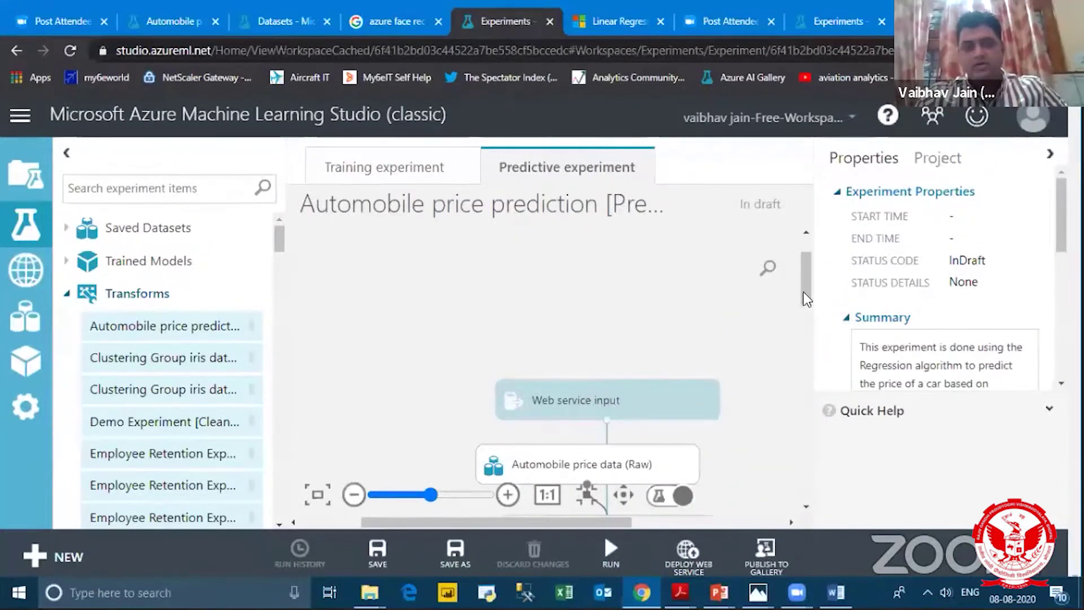
drag(805, 295, 841, 460)
scroll(702, 379, down, 3)
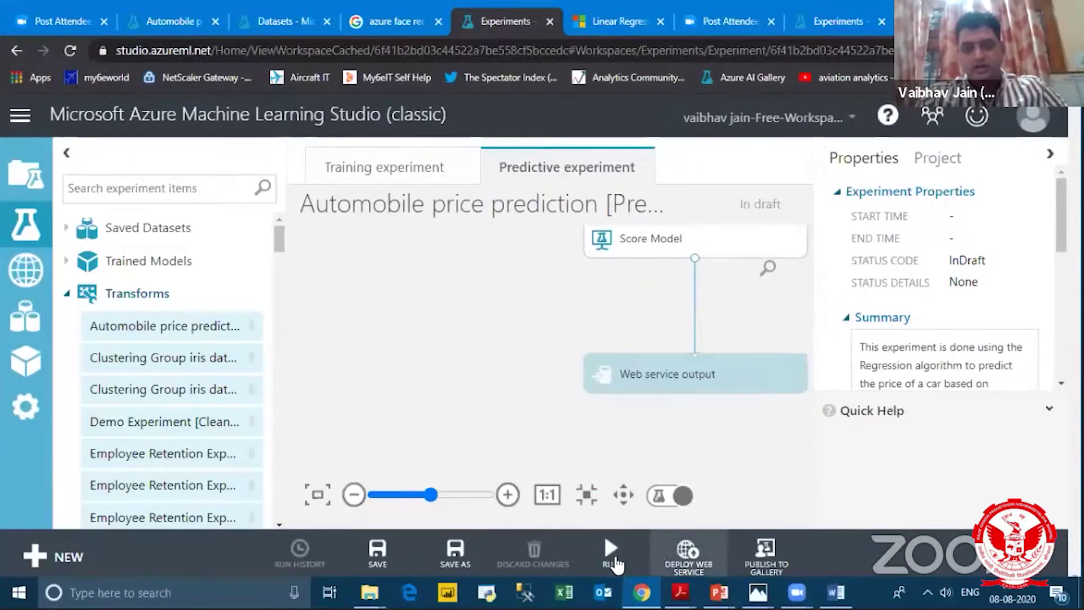
Step: Run the Automobile price prediction predictive experiment and deploy it as a web service
mouse_move(610, 559)
click(598, 487)
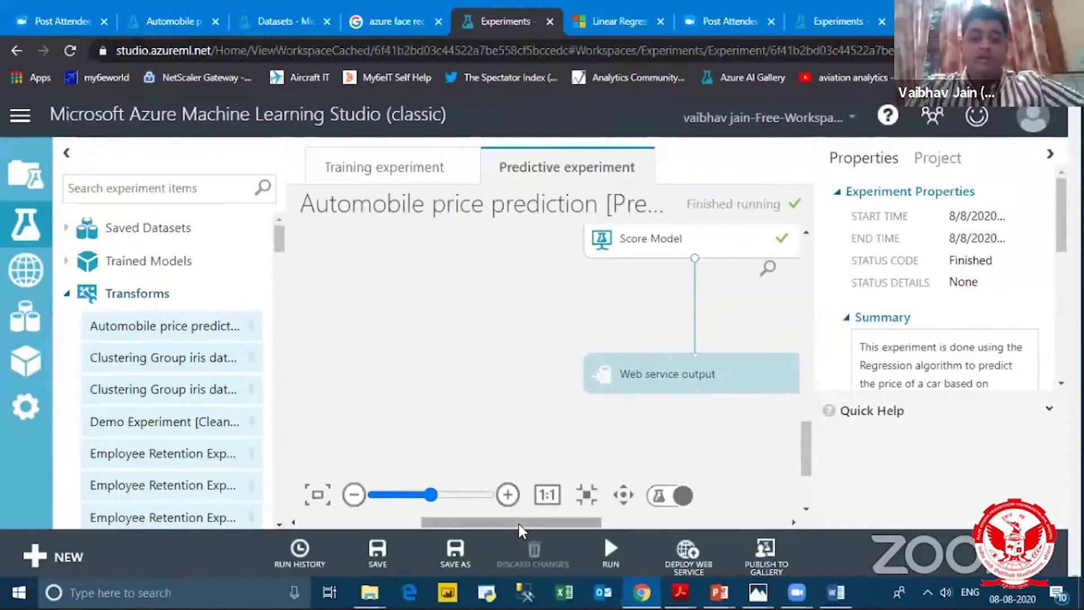
drag(519, 525, 611, 430)
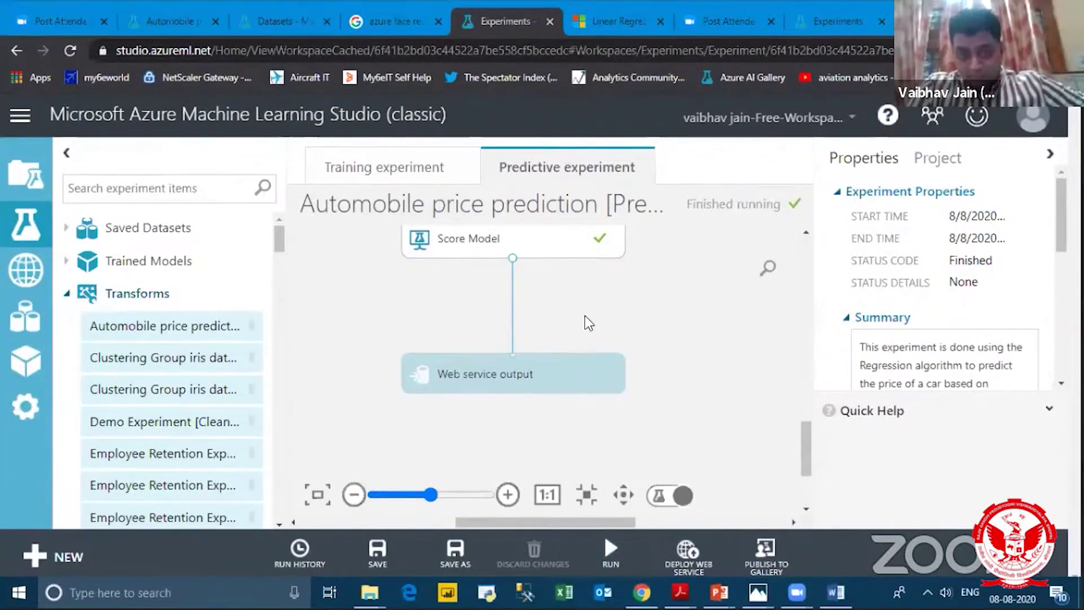
mouse_move(614, 562)
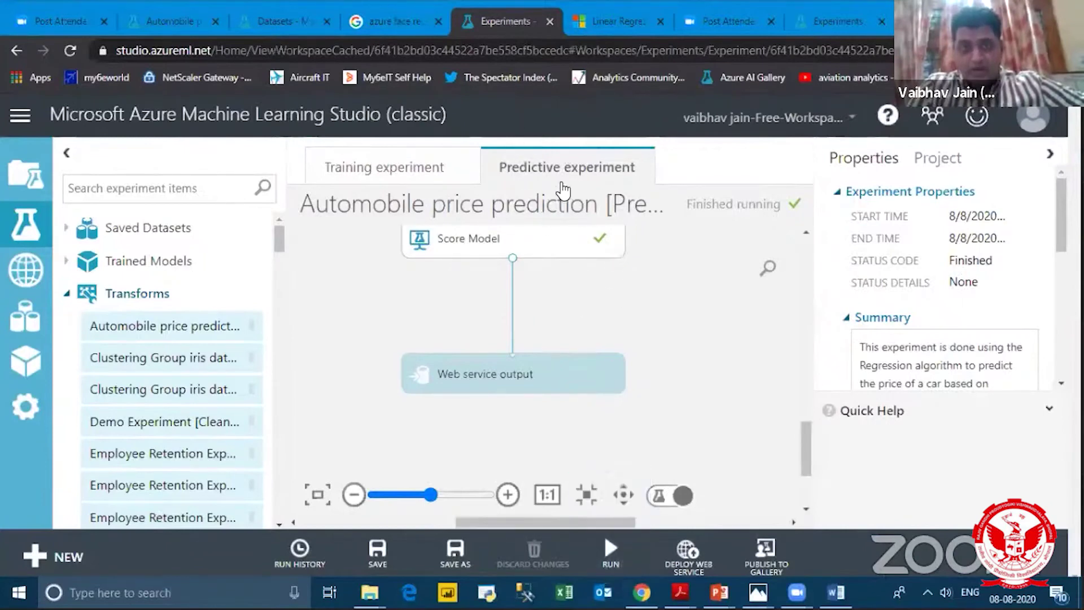
click(689, 559)
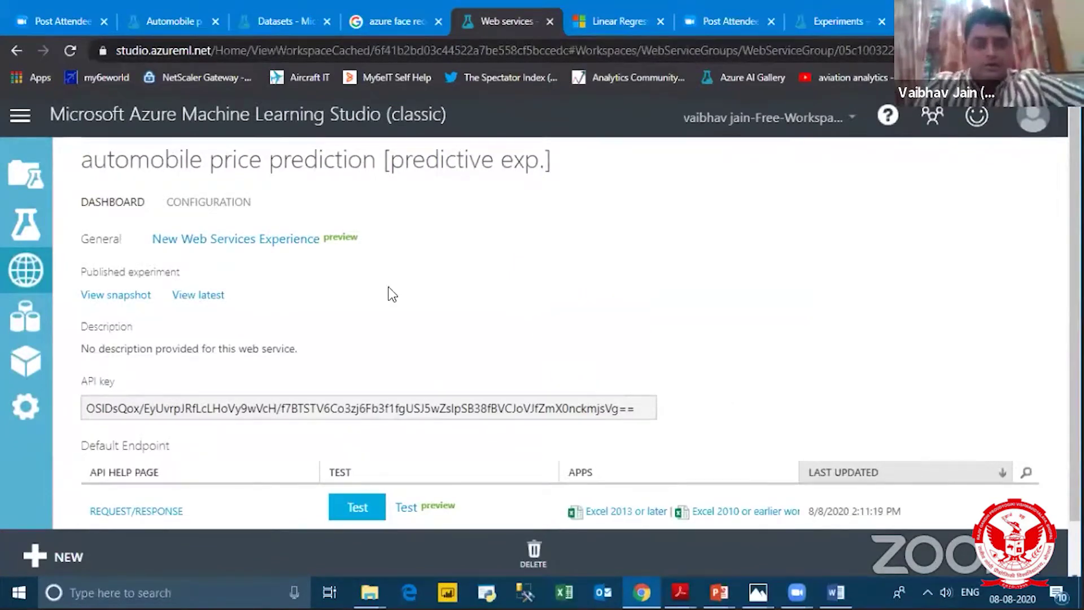
Step: Examine the deployed web service's dashboard, including its title, API key and default endpoints
drag(83, 165, 564, 159)
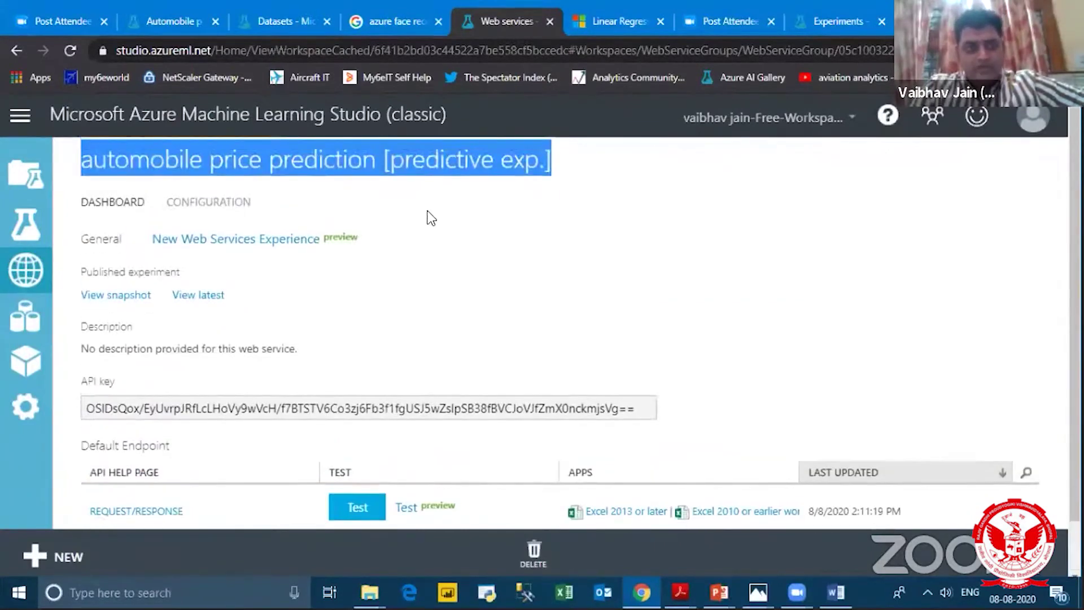
scroll(242, 271, down, 1)
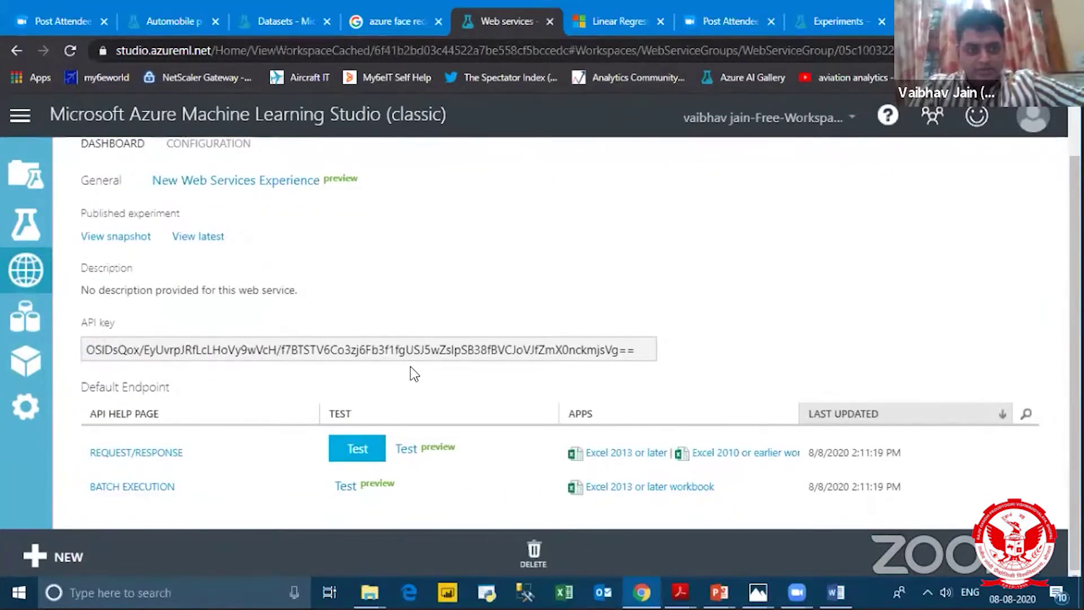
triple_click(643, 349)
click(646, 349)
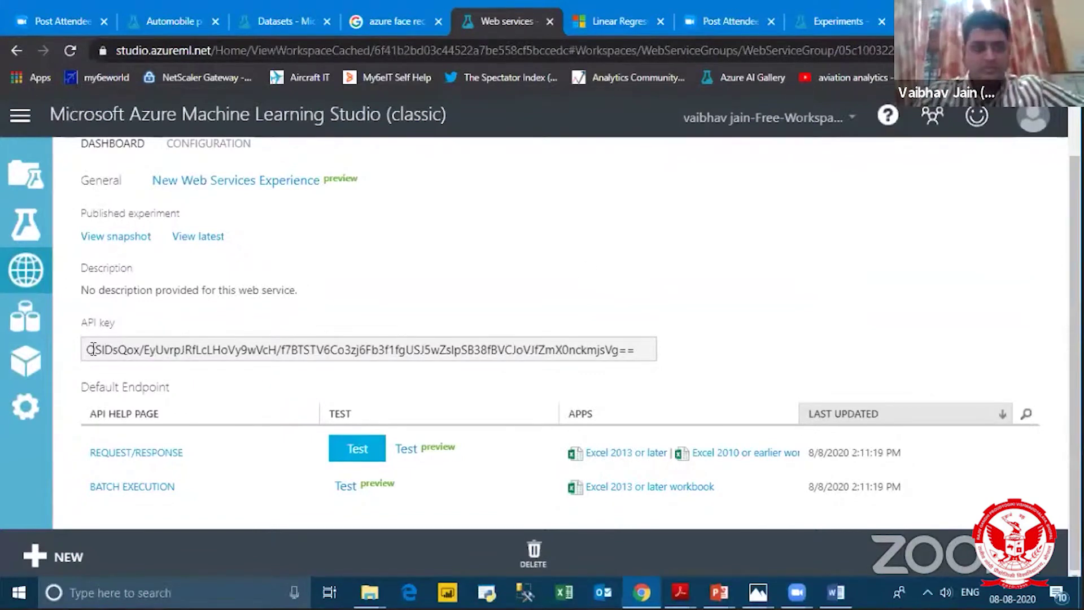
drag(93, 350, 416, 373)
scroll(382, 258, up, 1)
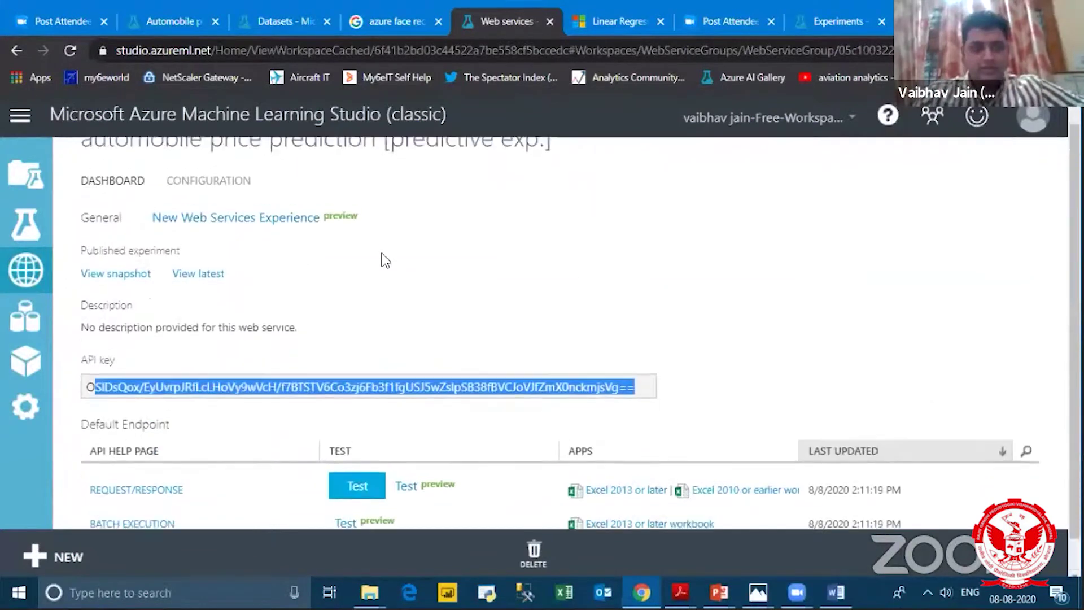
scroll(382, 258, down, 1)
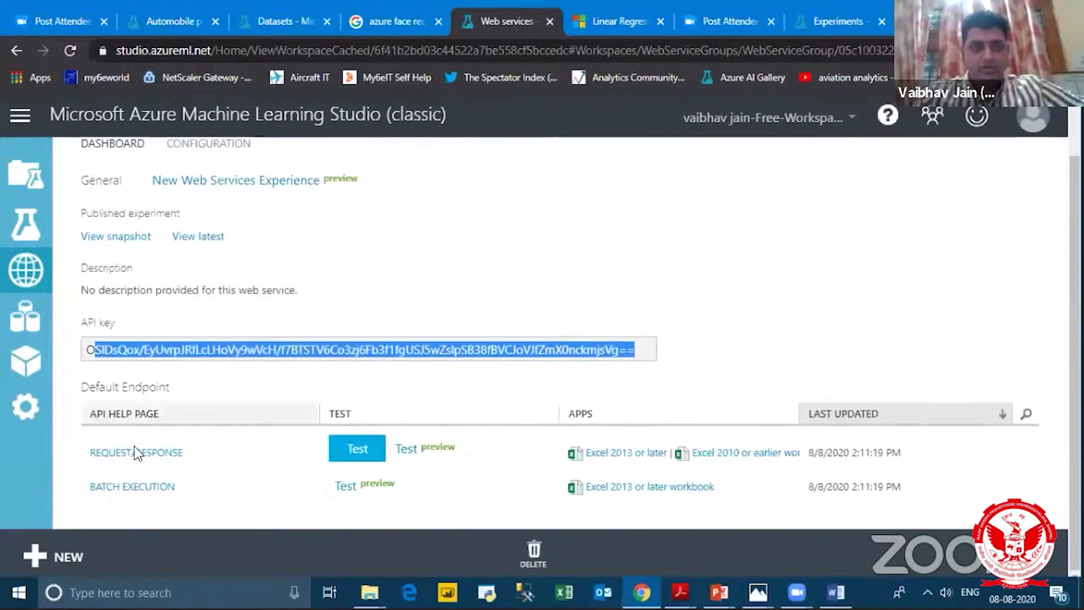
Step: Test the Request/Response endpoint, reviewing the prediction input fields from symboling to price and submitting them with their default values
click(355, 455)
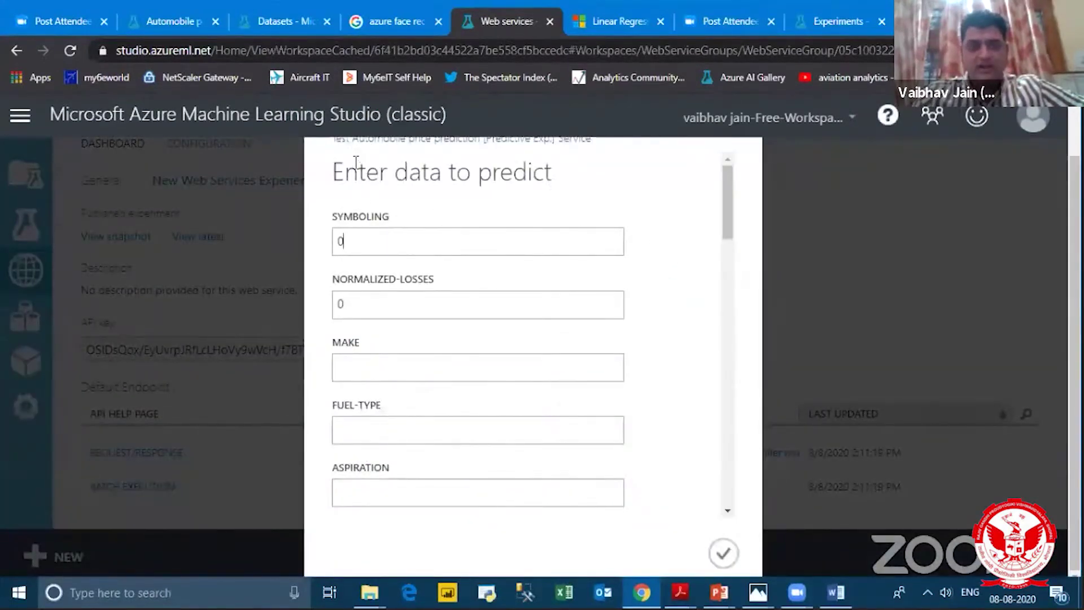
drag(344, 172, 551, 174)
click(432, 237)
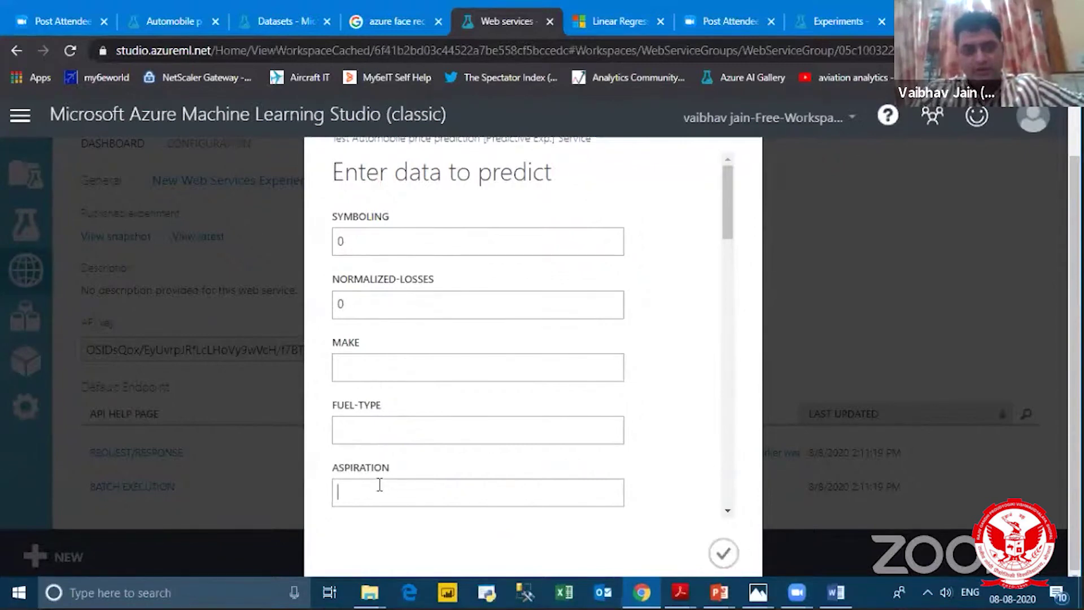
drag(727, 215, 740, 489)
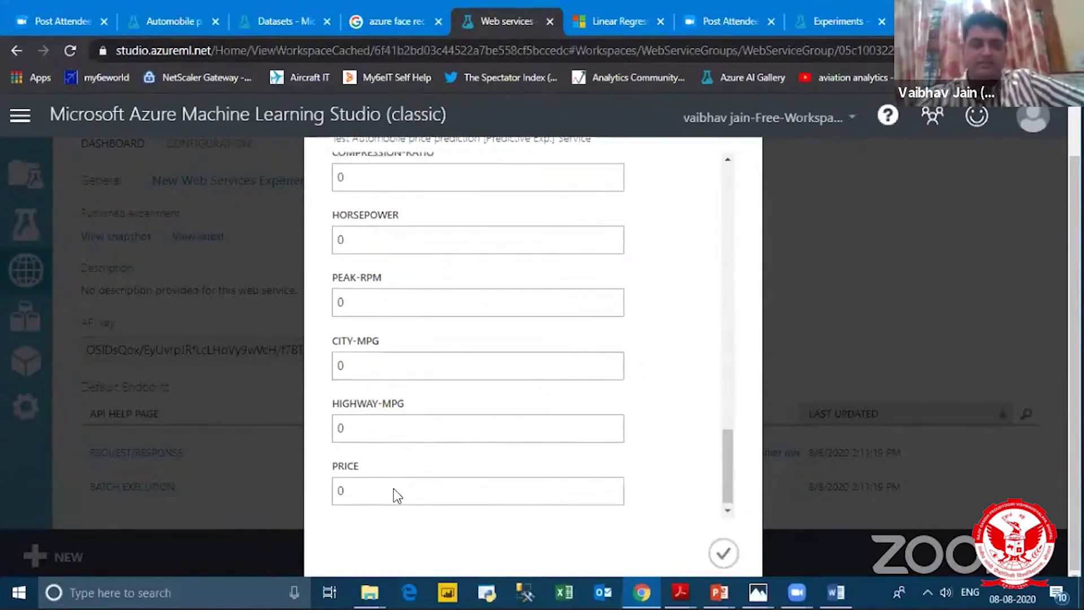
scroll(395, 489, up, 15)
scroll(409, 389, up, 2)
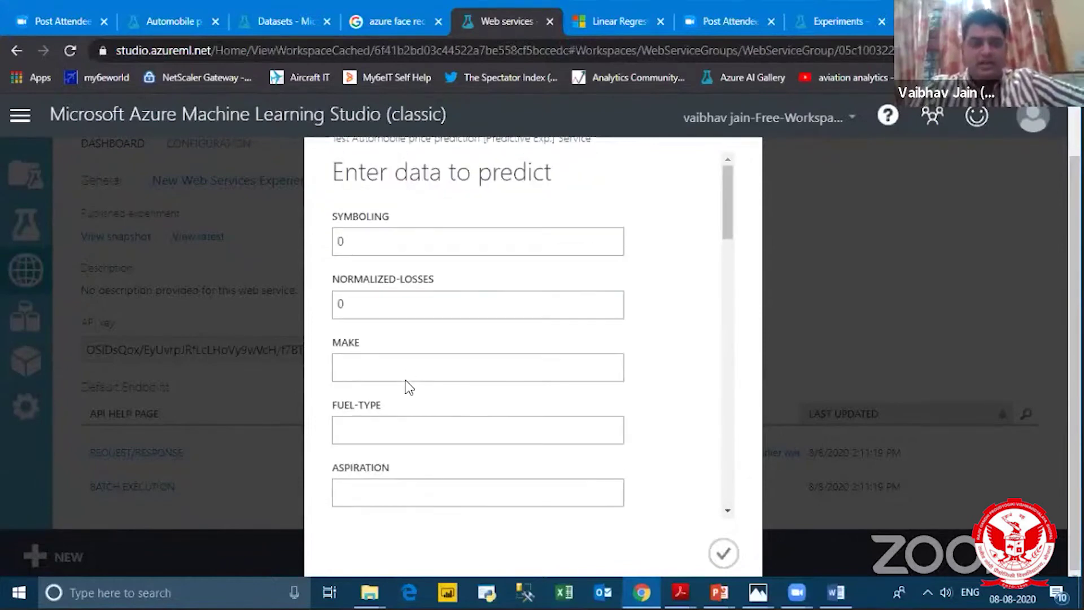
scroll(367, 305, down, 2)
scroll(416, 305, up, 2)
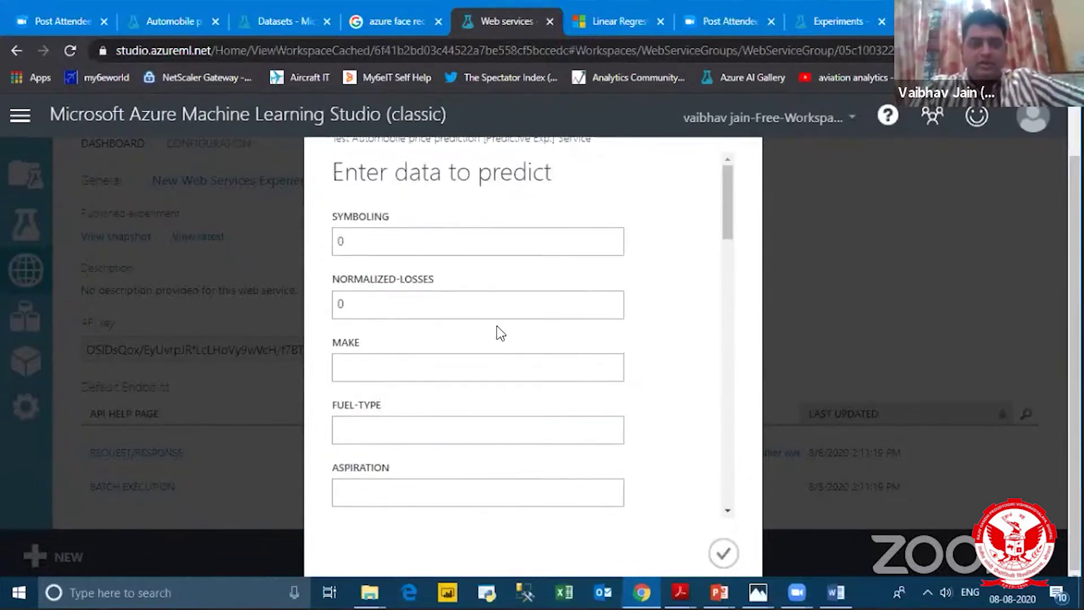
scroll(429, 457, down, 10)
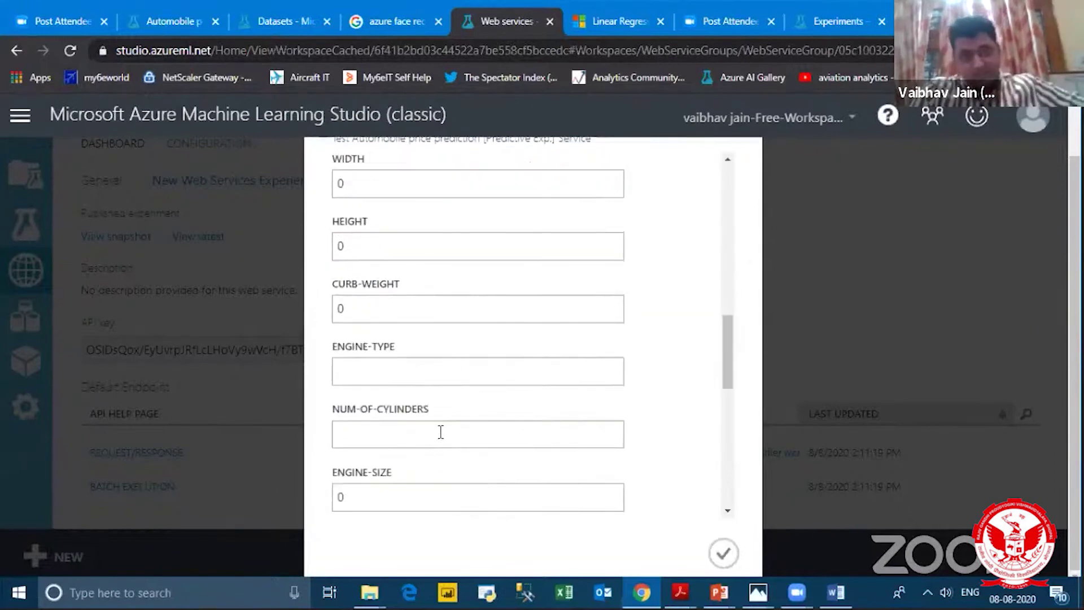
scroll(420, 491, down, 9)
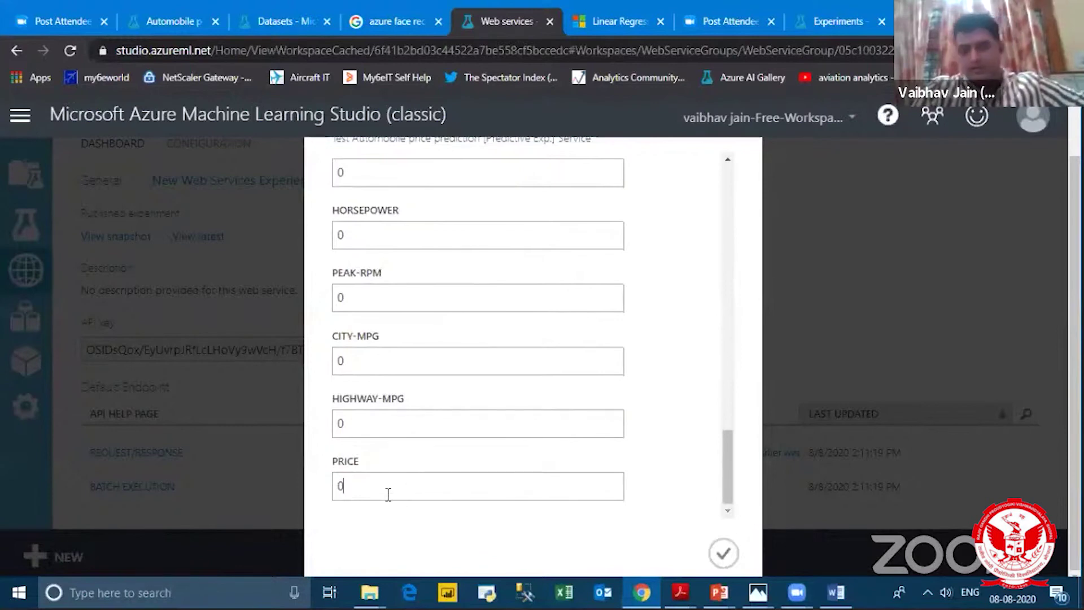
click(723, 552)
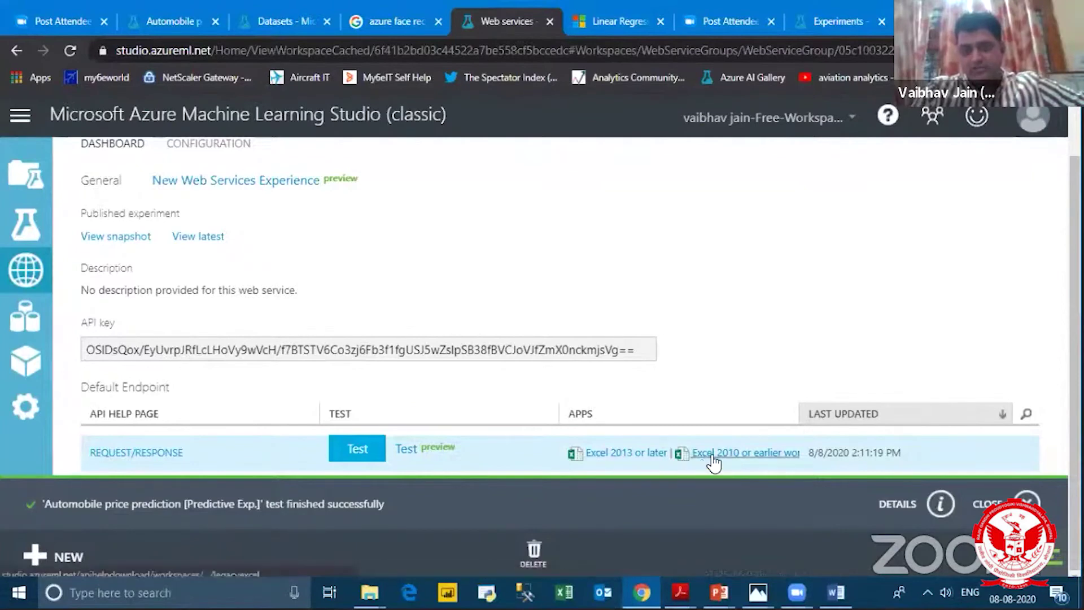
Step: Download the Request/Response endpoint's Excel 2013 or later workbook, accepting Sample Data
click(628, 462)
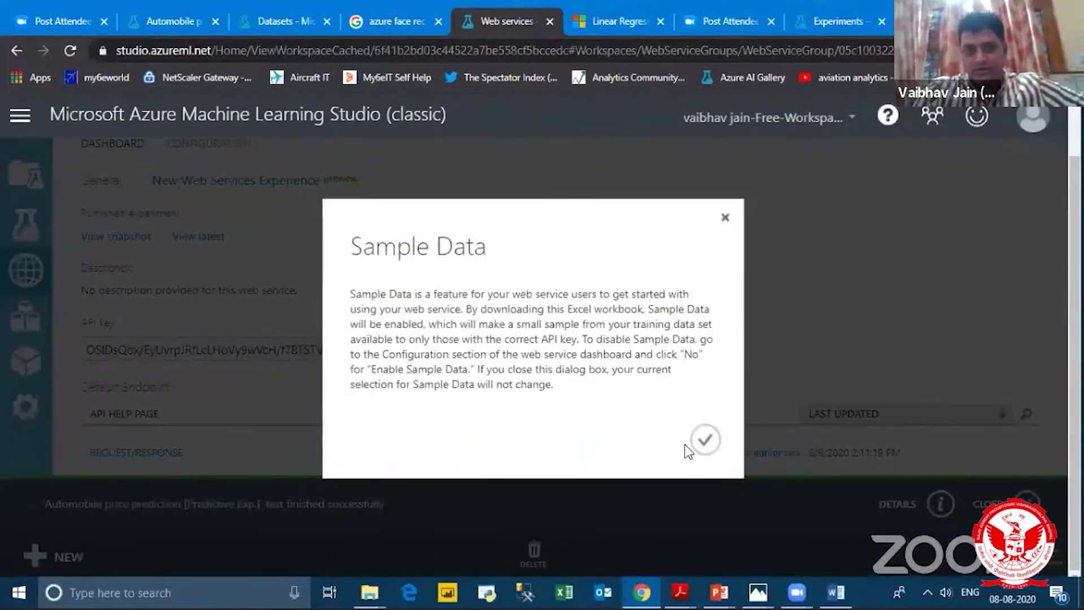
click(705, 442)
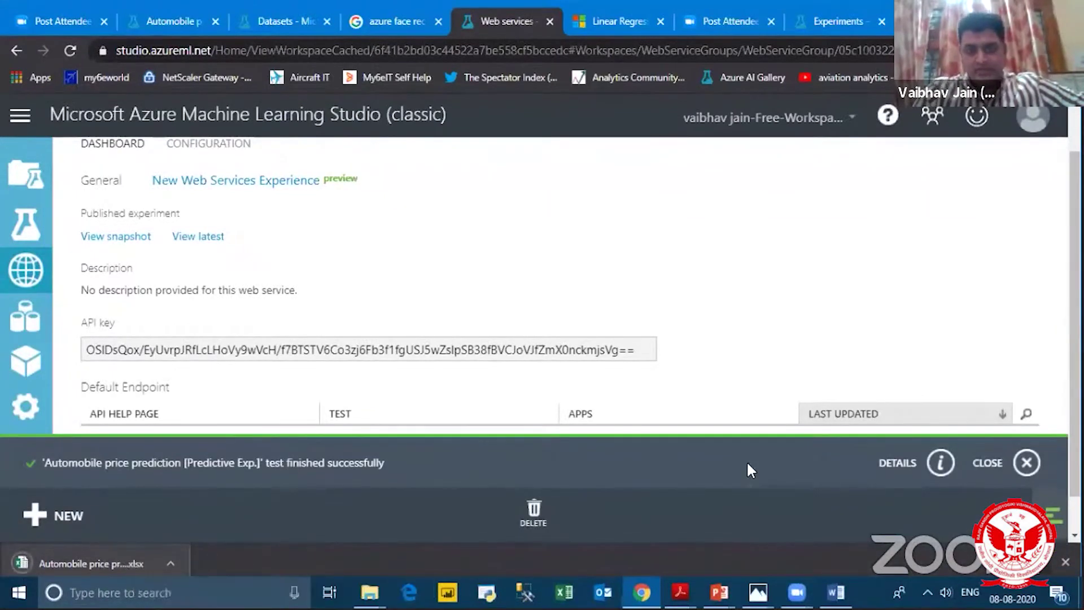
Step: Open the downloaded Automobile price prediction workbook in Excel, enable editing and trust its Office add-in
click(95, 564)
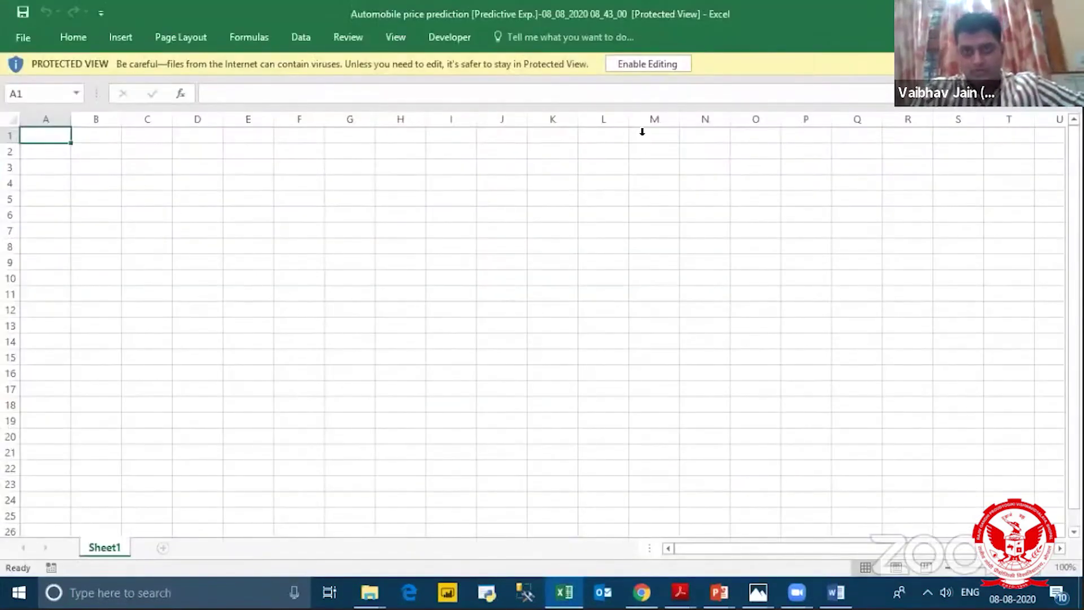
click(649, 65)
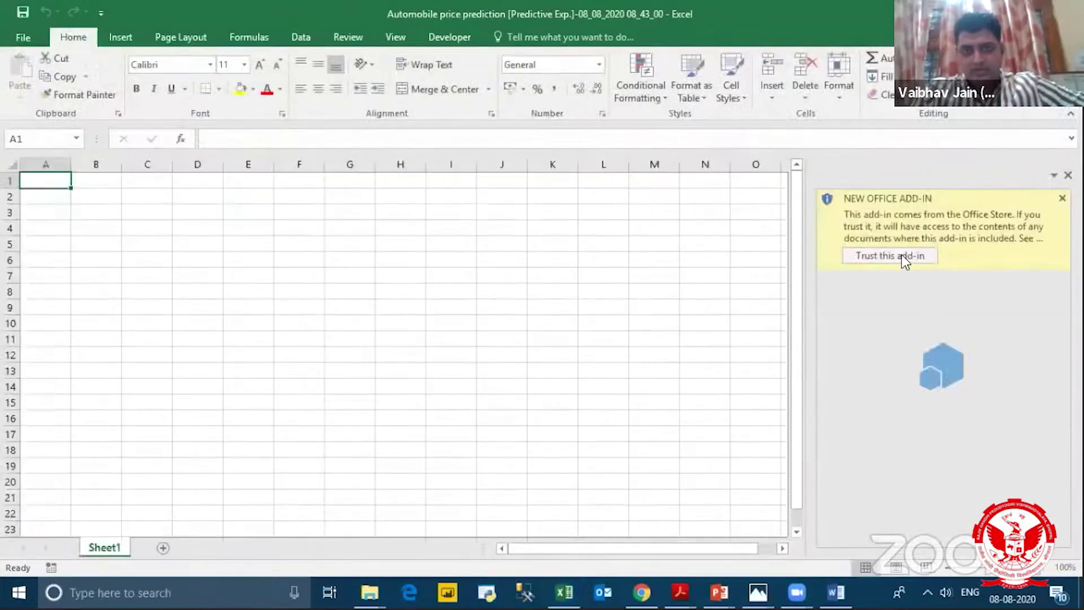
click(902, 257)
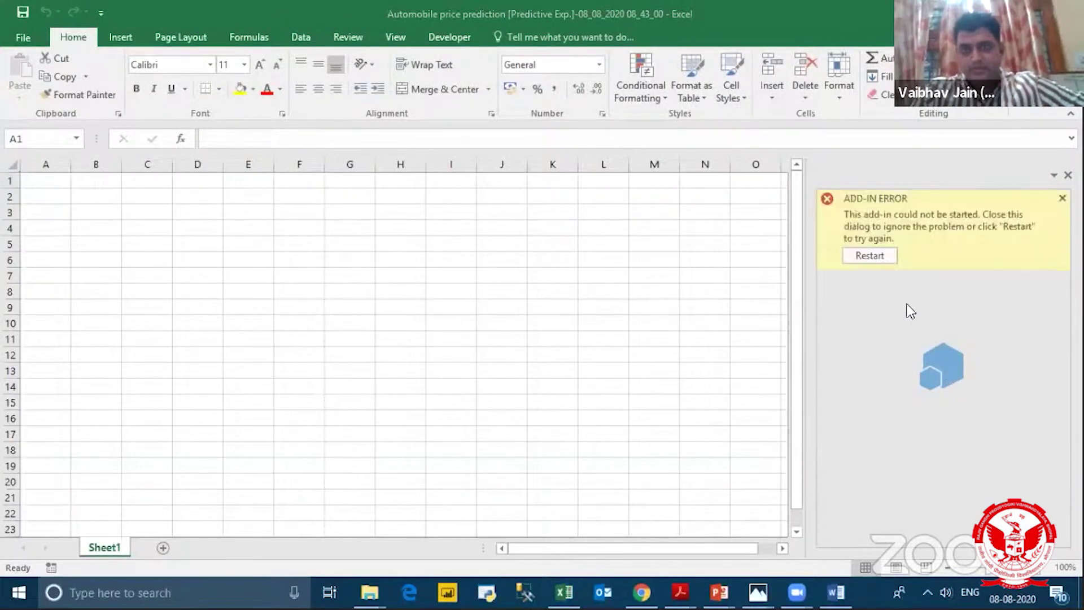
Step: Try to restart the workbook's failed Azure Machine Learning add-in
click(883, 257)
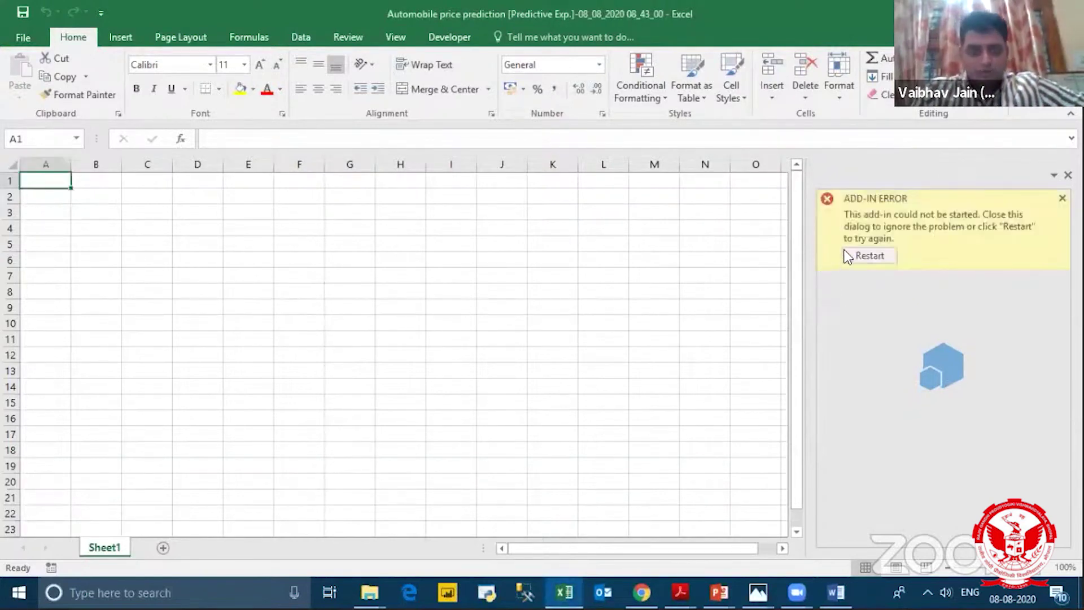
click(864, 257)
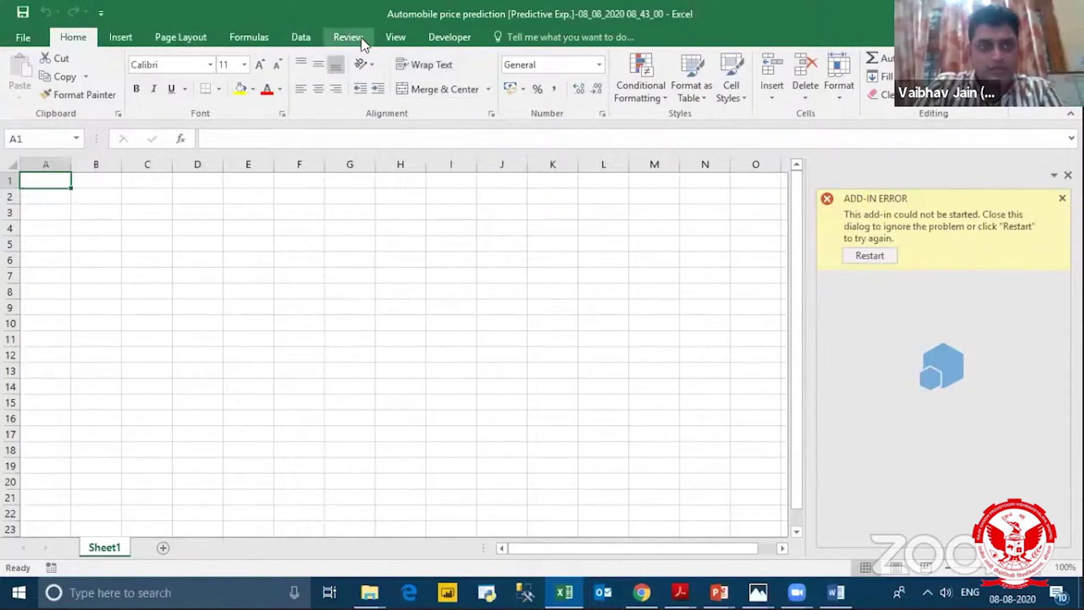
Step: Enable all macros and trust access to the VBA project object model in Excel's macro security settings
click(443, 39)
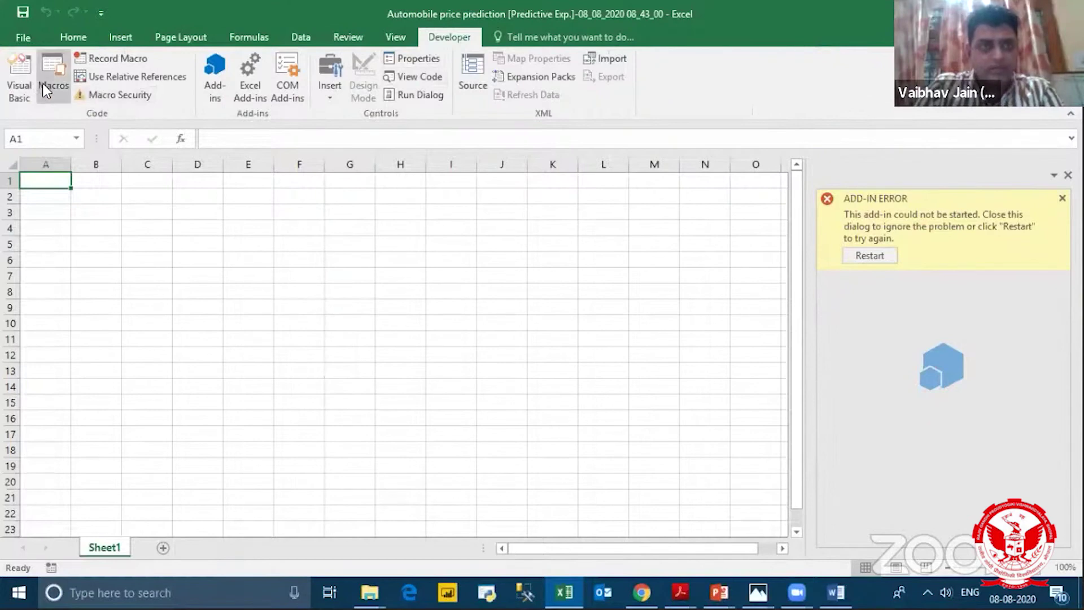
click(124, 99)
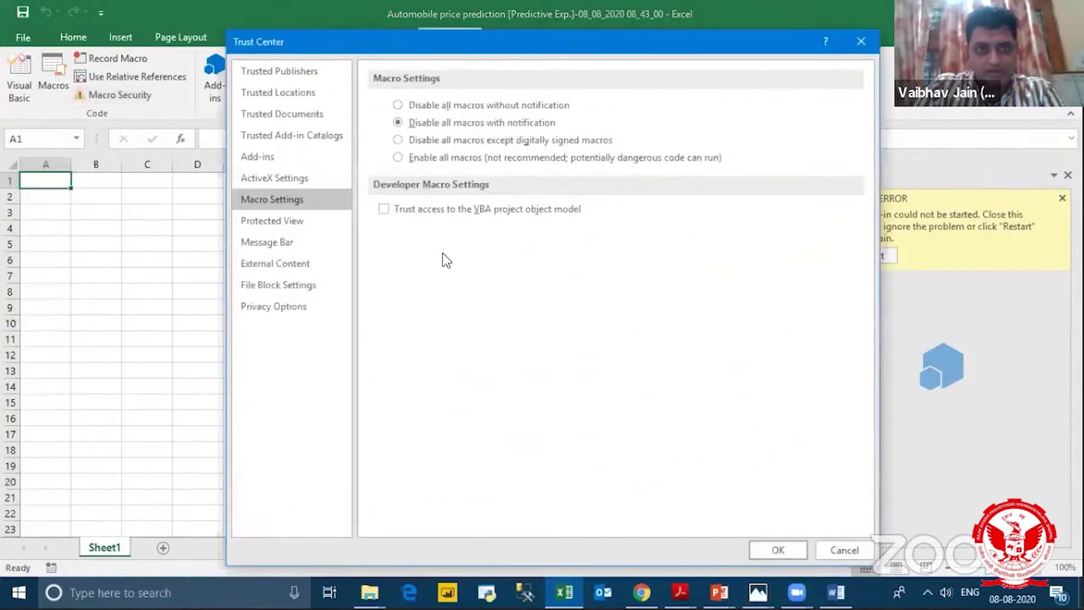
click(385, 210)
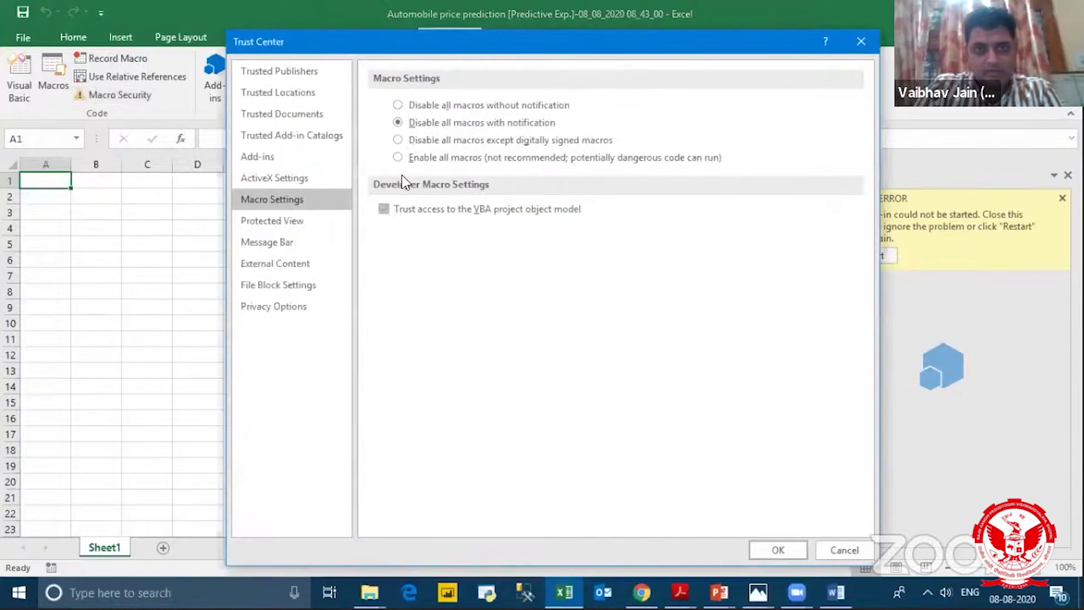
click(397, 157)
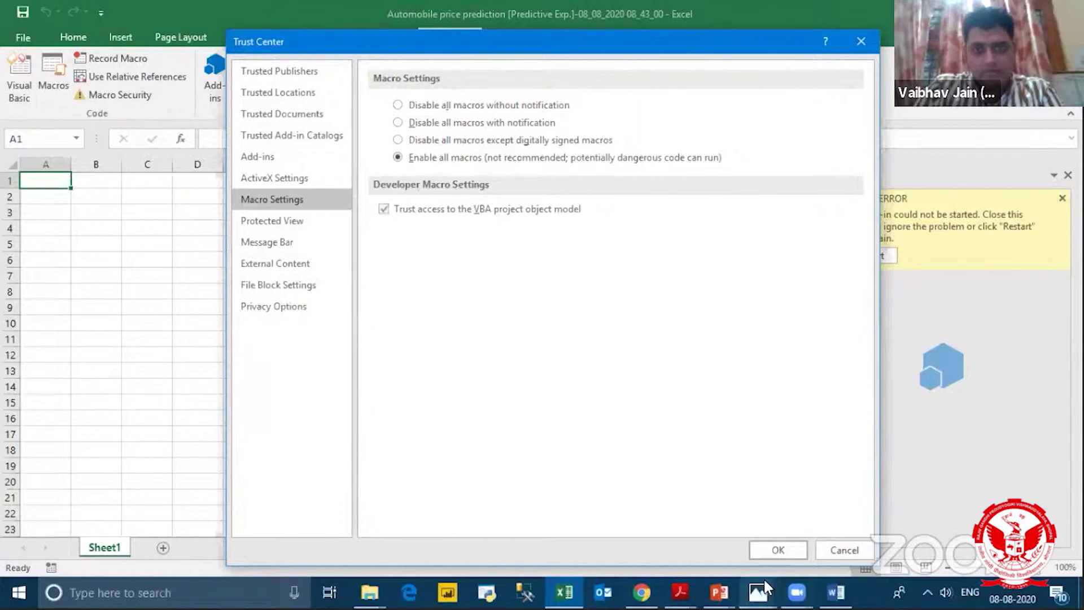
click(778, 551)
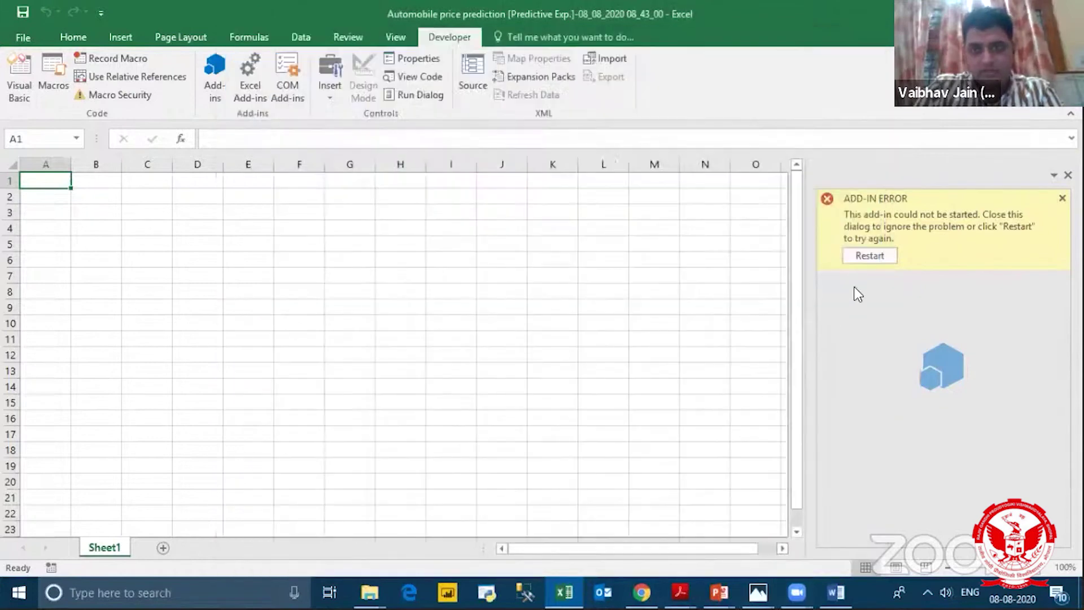
Step: Try restarting the add-in again under the new macro security settings
click(866, 255)
click(853, 254)
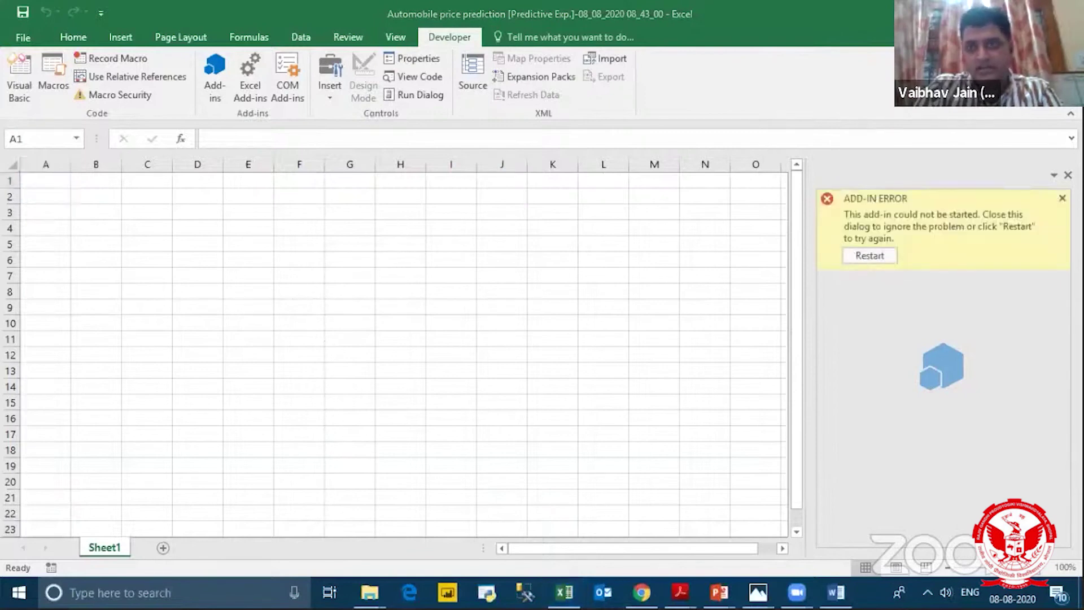
click(1014, 162)
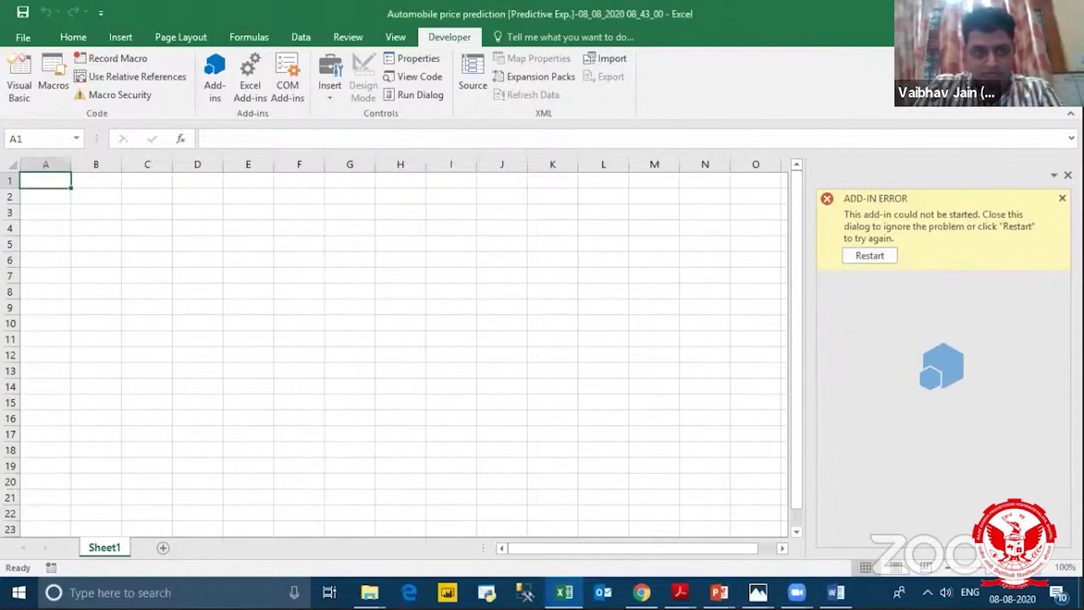
Step: Switch to the web service dashboard in Chrome, then download and open the Request/Response endpoint's Excel 2010 or earlier workbook
key(alt+Tab)
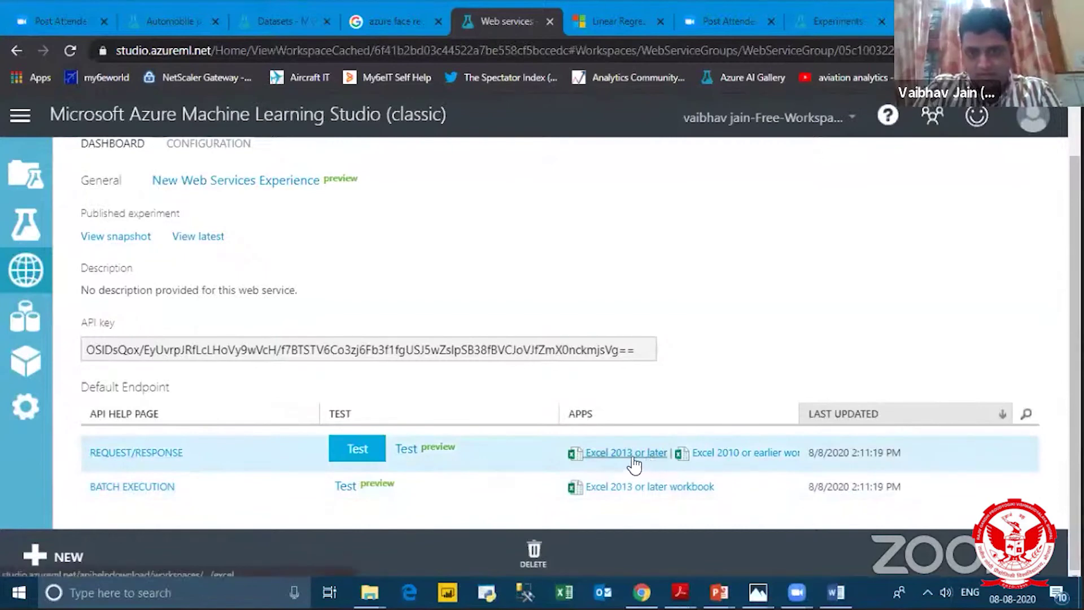
click(726, 455)
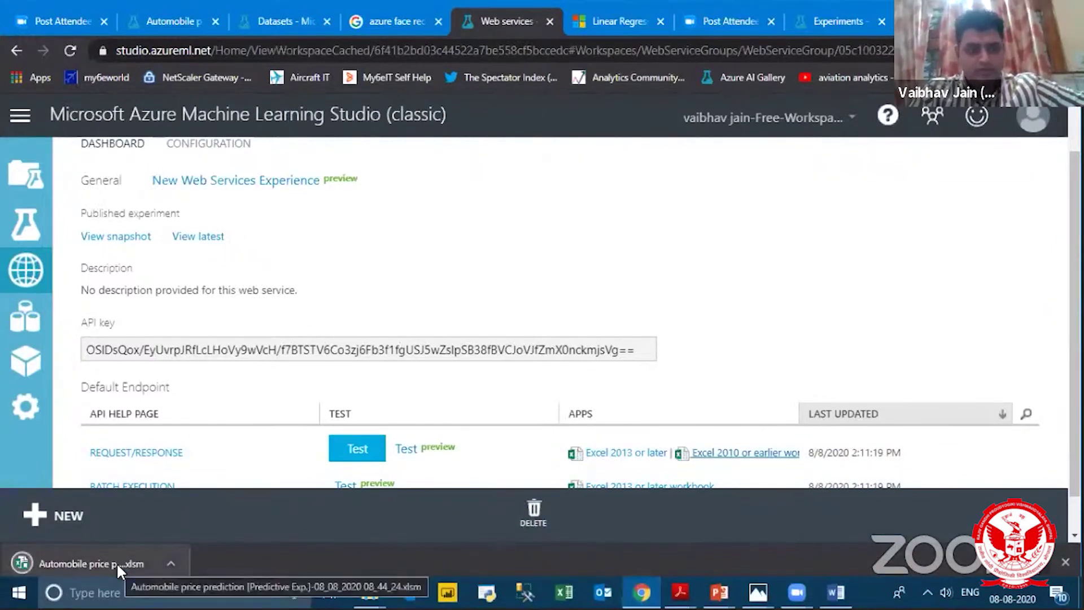
click(90, 564)
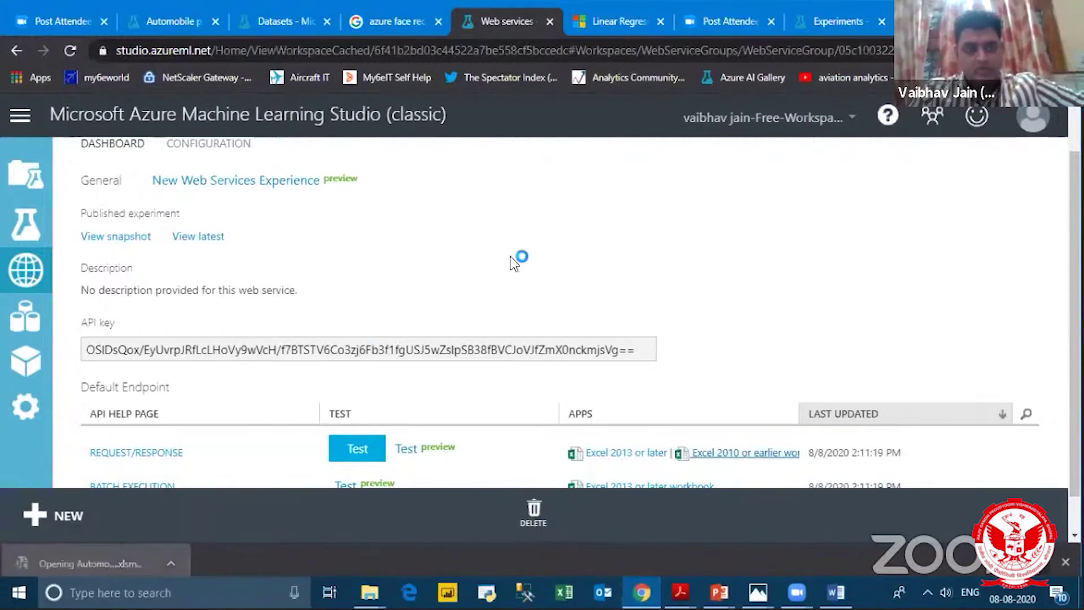